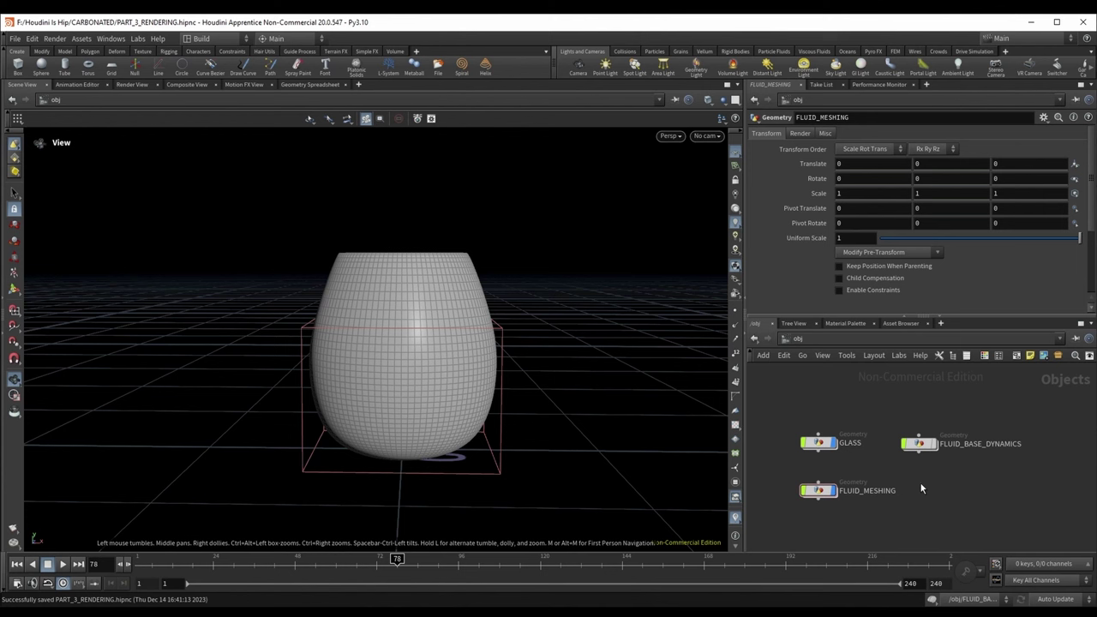
Step: Inspect the glass model from several angles and look through the node network inside FLUID_MESHING
key("Tab")
left_click_drag(488, 372, 435, 359)
right_click_drag(435, 359, 426, 341)
left_click_drag(427, 341, 436, 330)
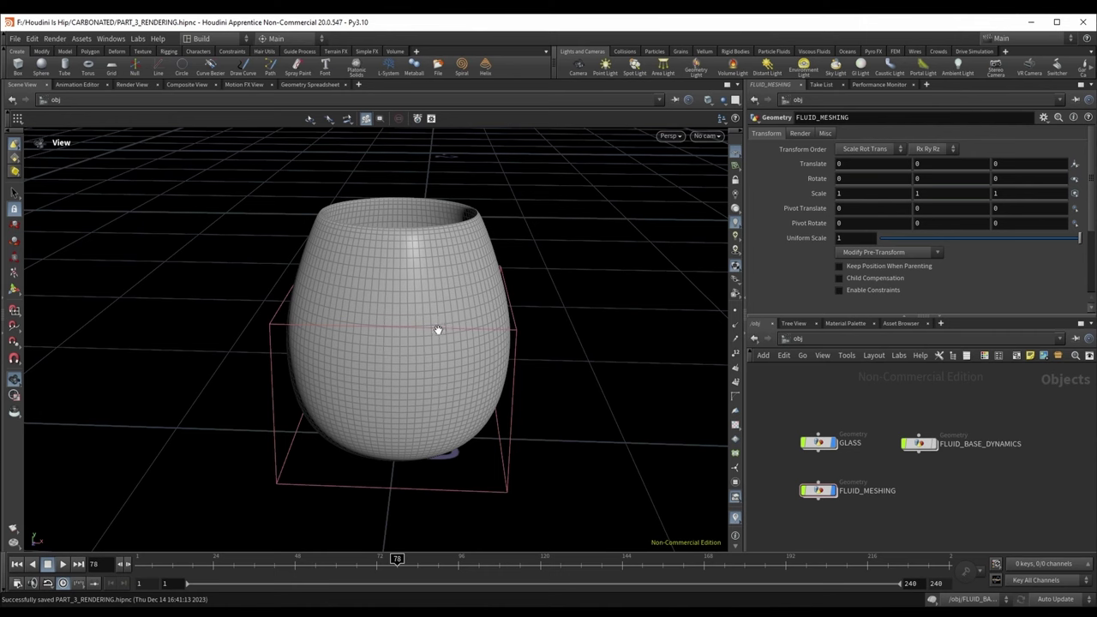
double_click(820, 491)
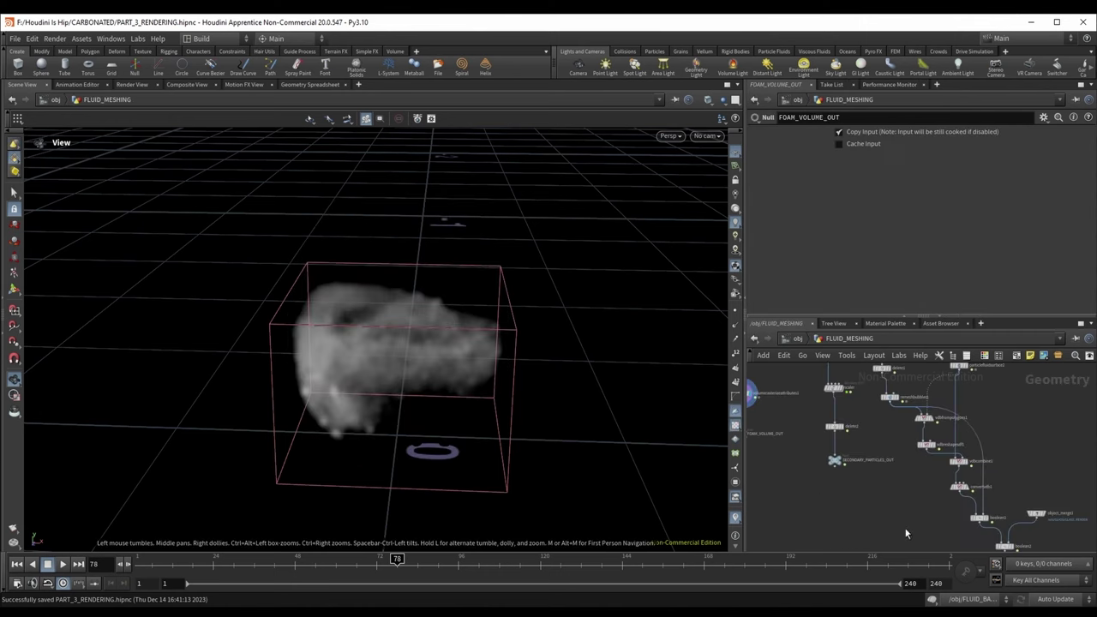
scroll(891, 523, "down", 2)
middle_click_drag(817, 463, 876, 518)
scroll(862, 475, "up", 2)
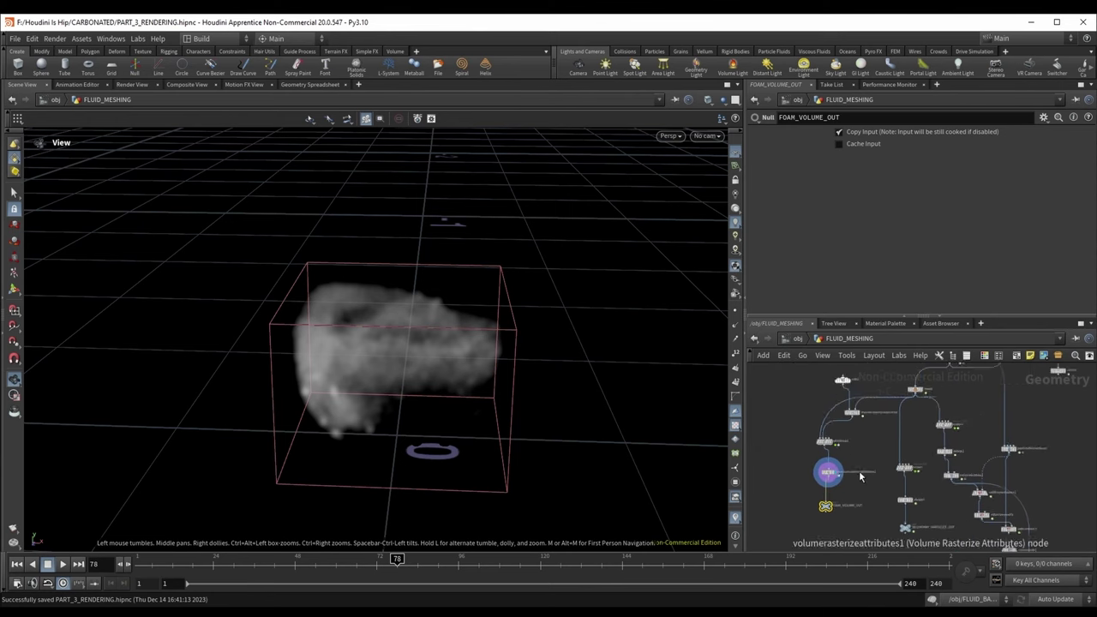
left_click(797, 342)
left_click_drag(420, 308, 349, 425)
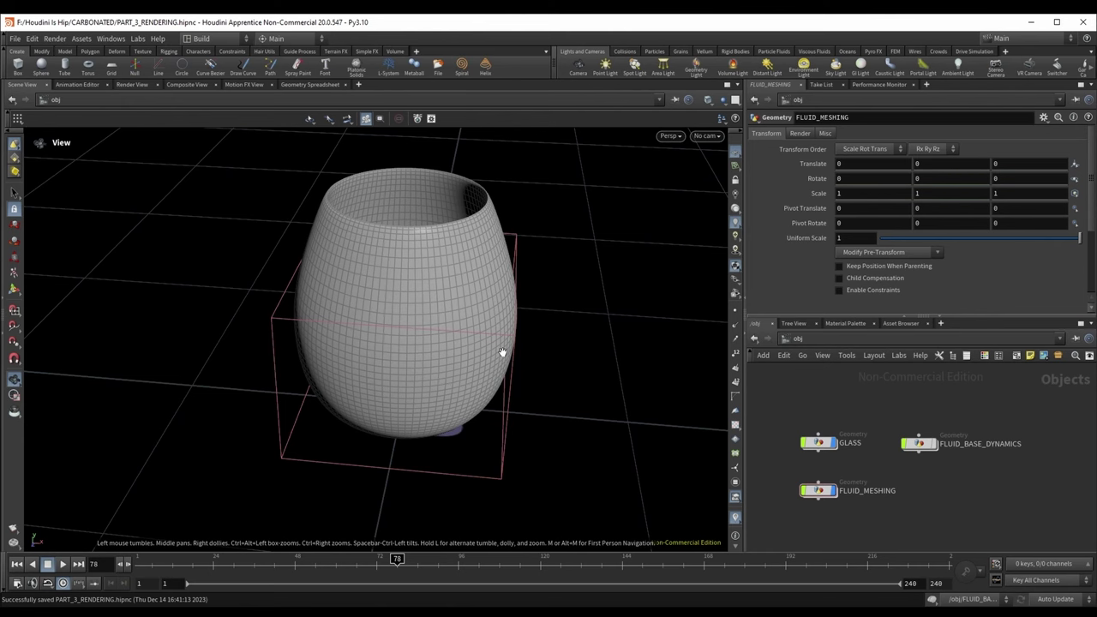
left_click_drag(506, 357, 386, 355)
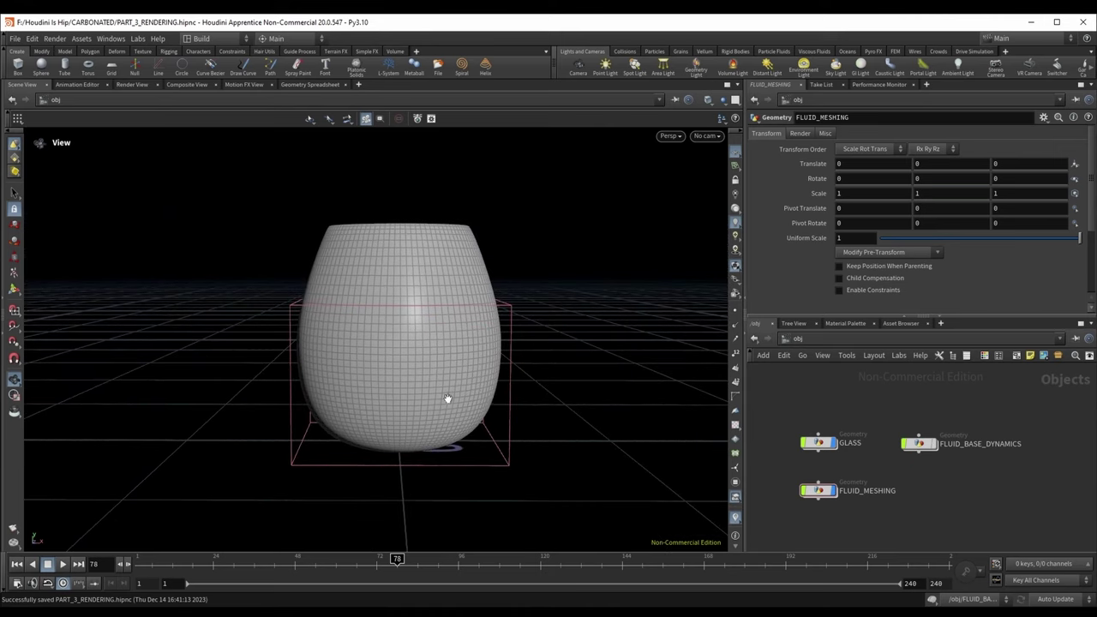
left_click_drag(447, 398, 429, 412)
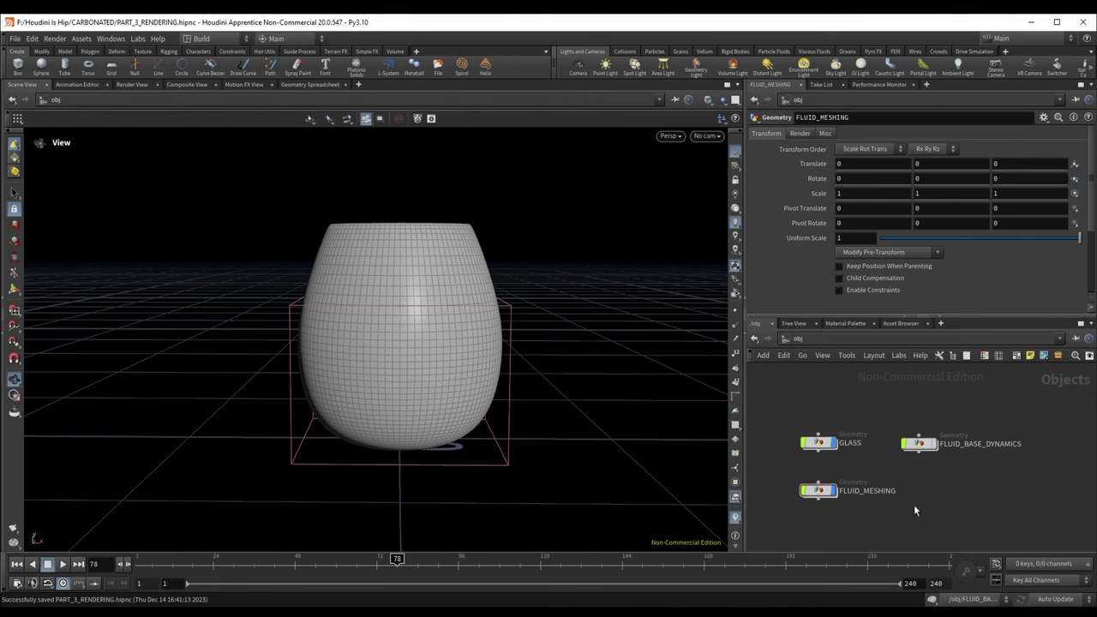
Step: Create a new Geometry object beside FLUID_MESHING and rename it GROUND
middle_click_drag(949, 513, 918, 494)
key("Tab")
type("geo")
key("Return")
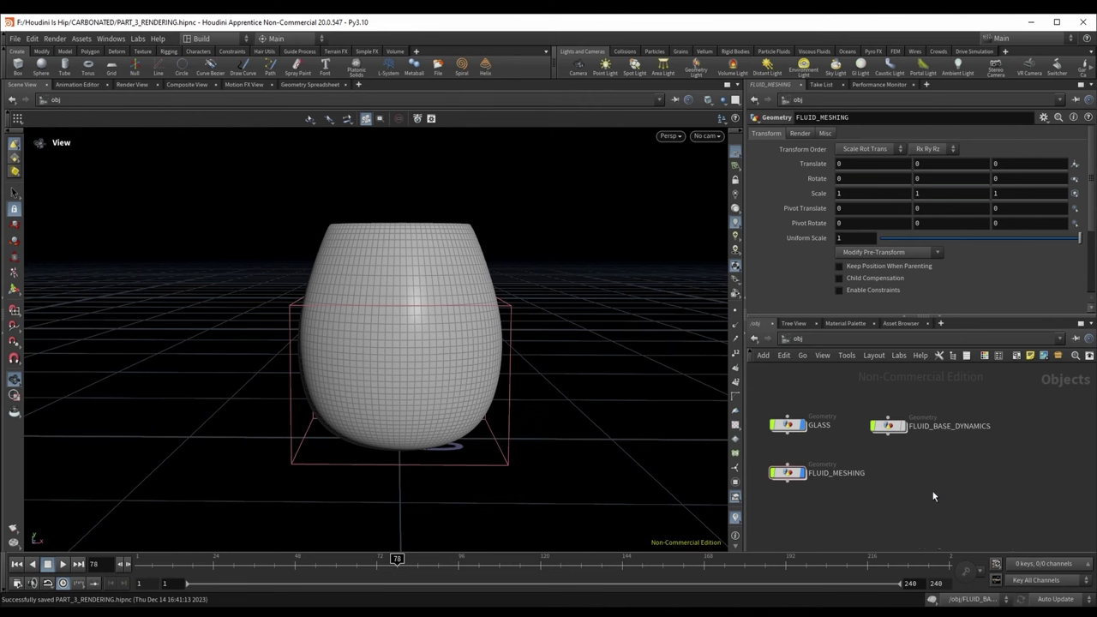
left_click(896, 472)
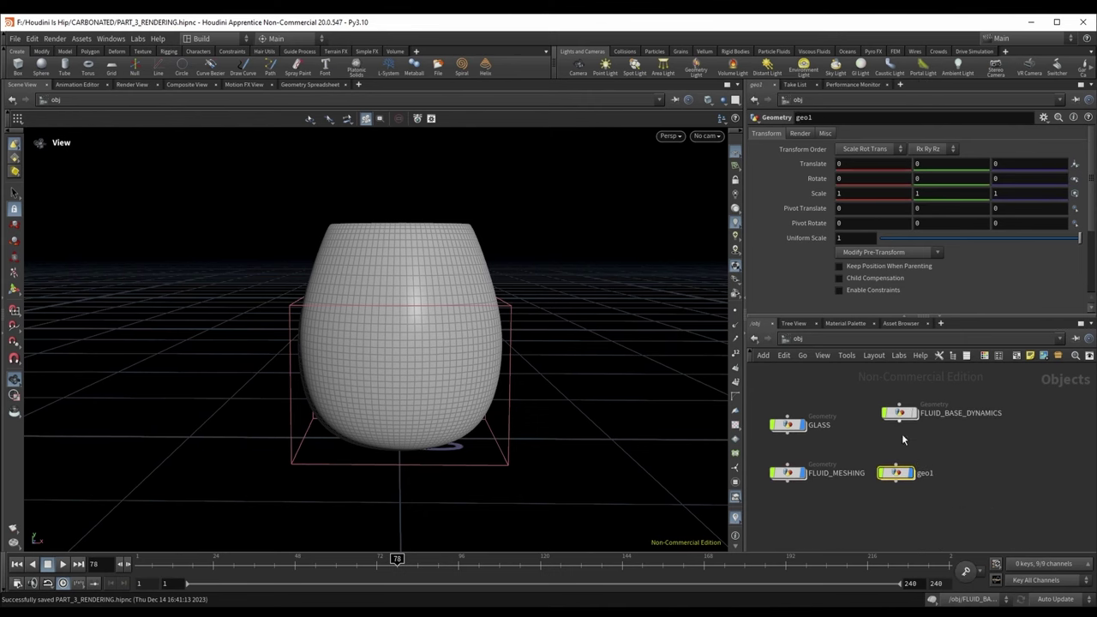
left_click_drag(900, 473, 911, 472)
left_click(949, 475)
left_click(943, 473)
type("G")
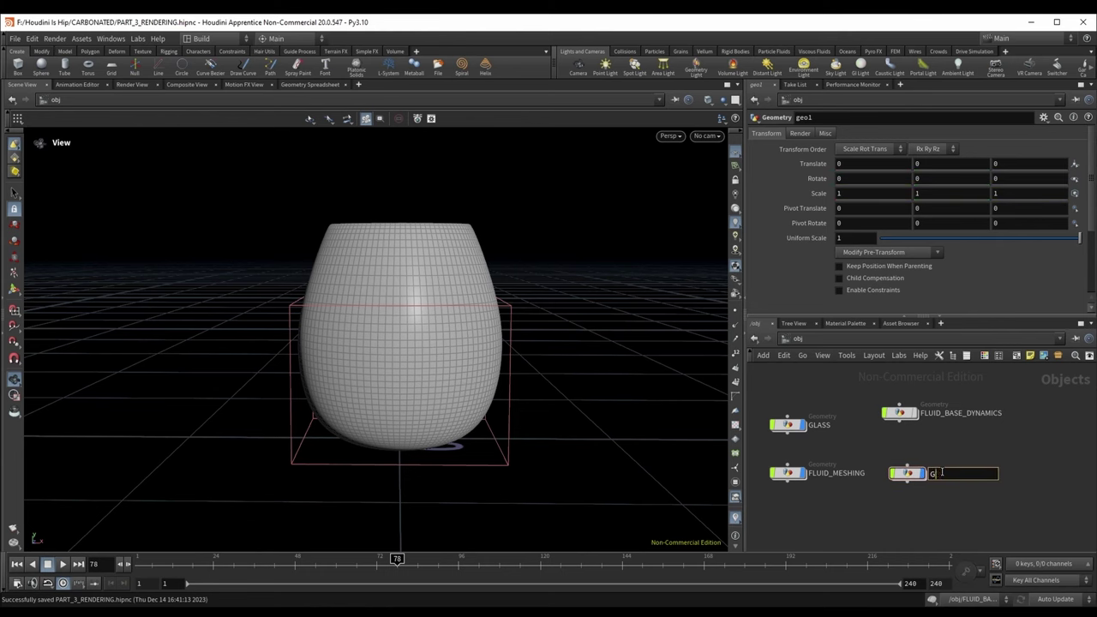
type("ROUND")
key("Return")
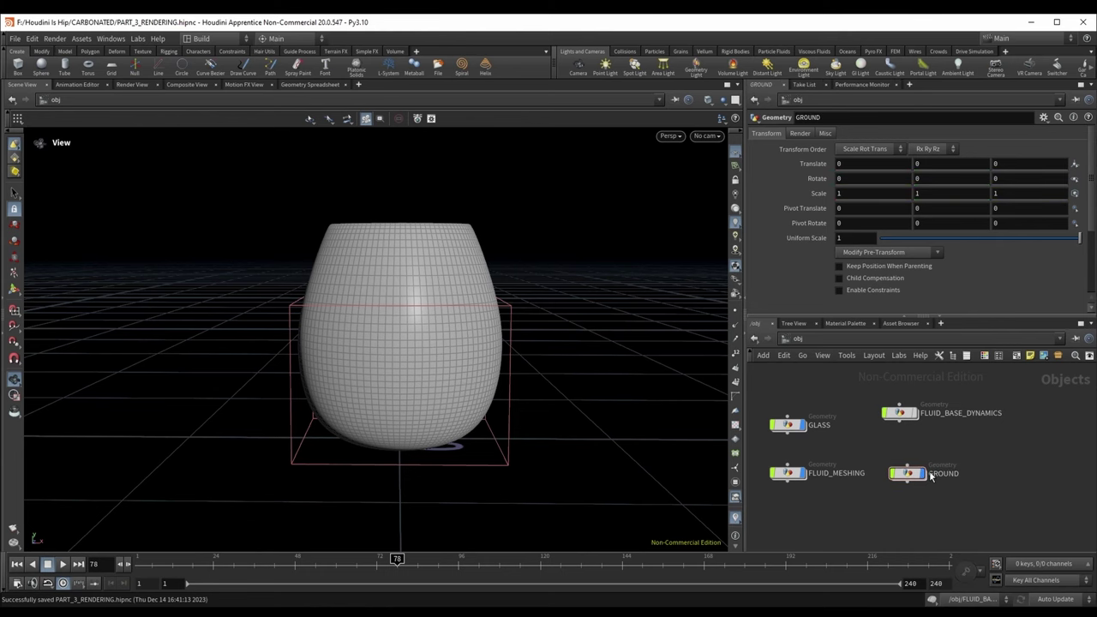
Step: Add a Grid node inside the GROUND object
double_click(909, 473)
key("Tab")
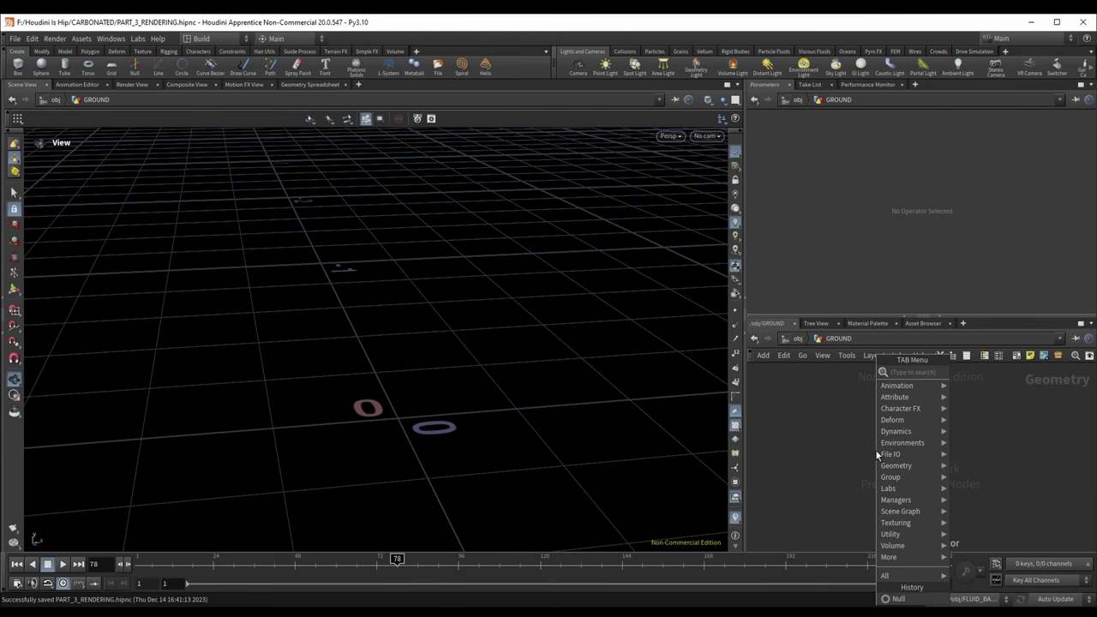
type("gri")
key("Return")
left_click(836, 441)
Step: Add an Object Merge node that references /obj/GLASS/GLASS_RENDER and show it as a template over the grid
key("Tab")
type("obj")
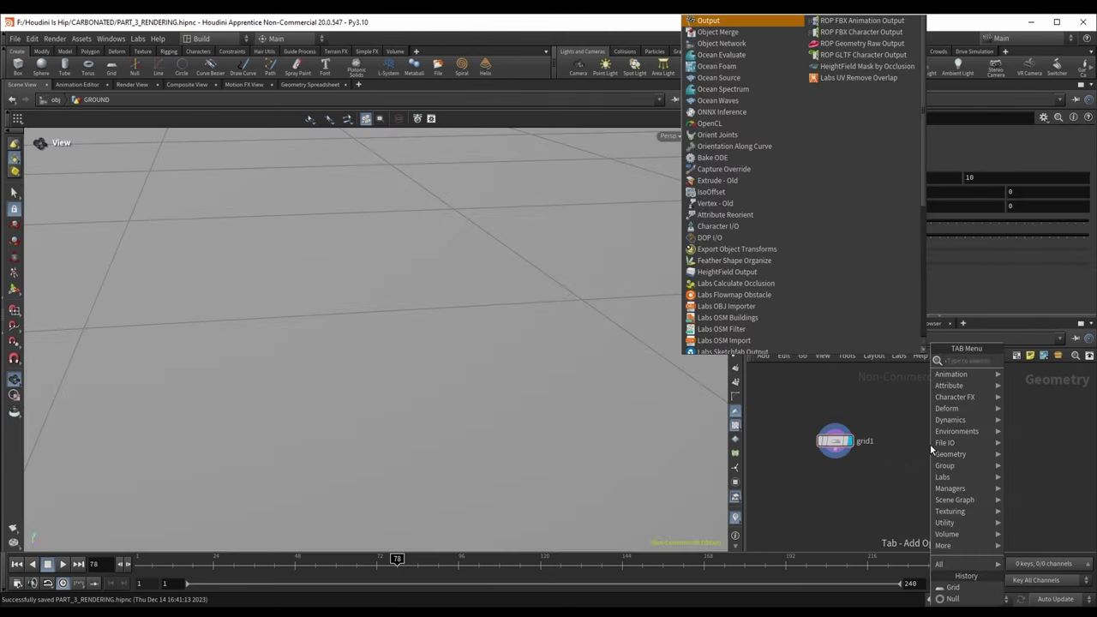
key("Return")
left_click(931, 444)
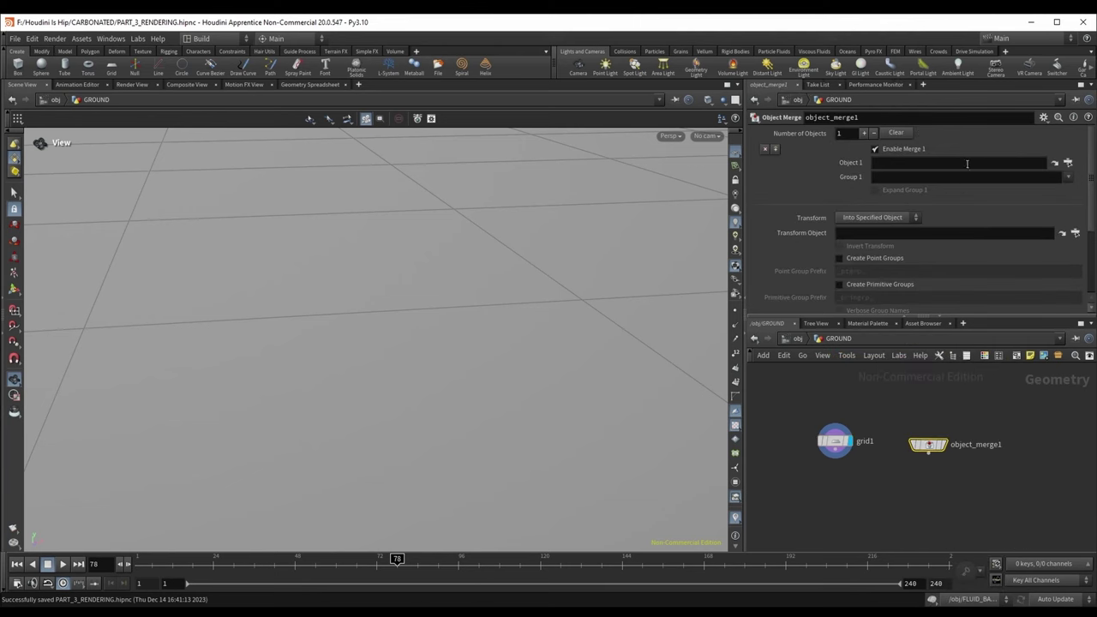
left_click(1069, 163)
left_click(976, 122)
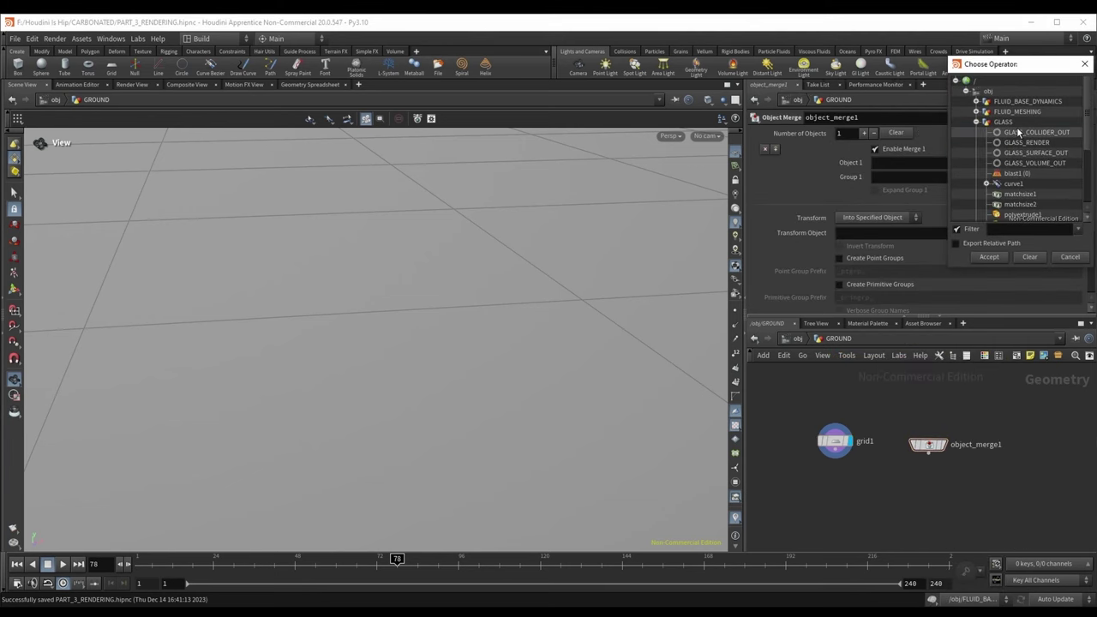
double_click(1019, 144)
left_click(941, 445)
left_click_drag(459, 364, 540, 275)
left_click(855, 460)
left_click_drag(394, 354, 549, 395)
left_click(846, 442)
scroll(441, 291, "down", 6)
left_click_drag(442, 275, 437, 340)
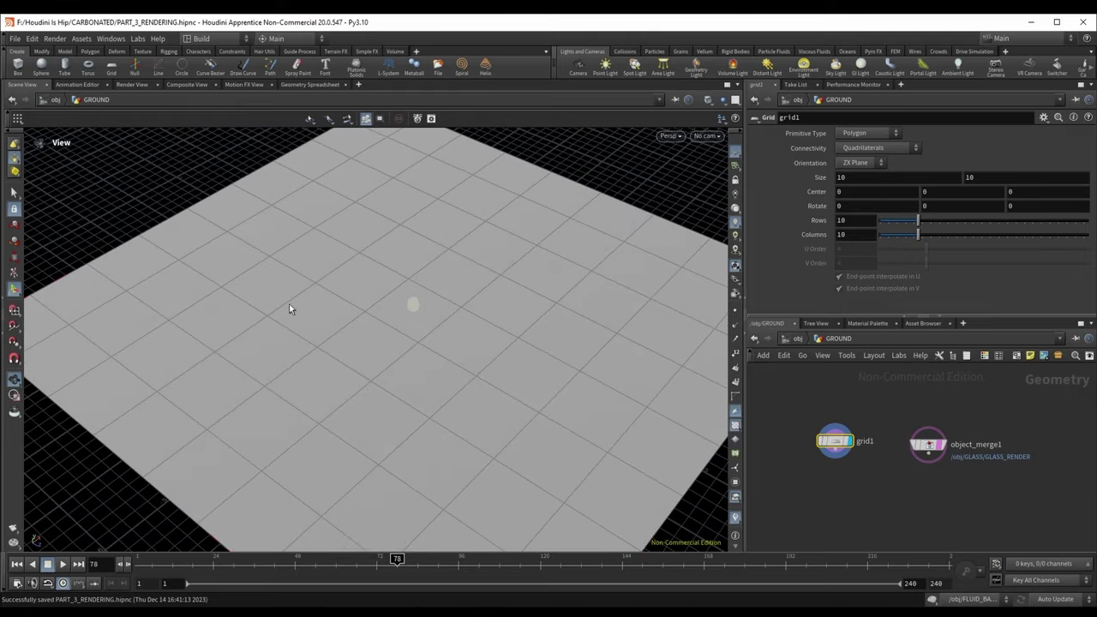
key("ctrl+z")
key("ctrl+z")
key("ctrl+z")
key("ctrl+z")
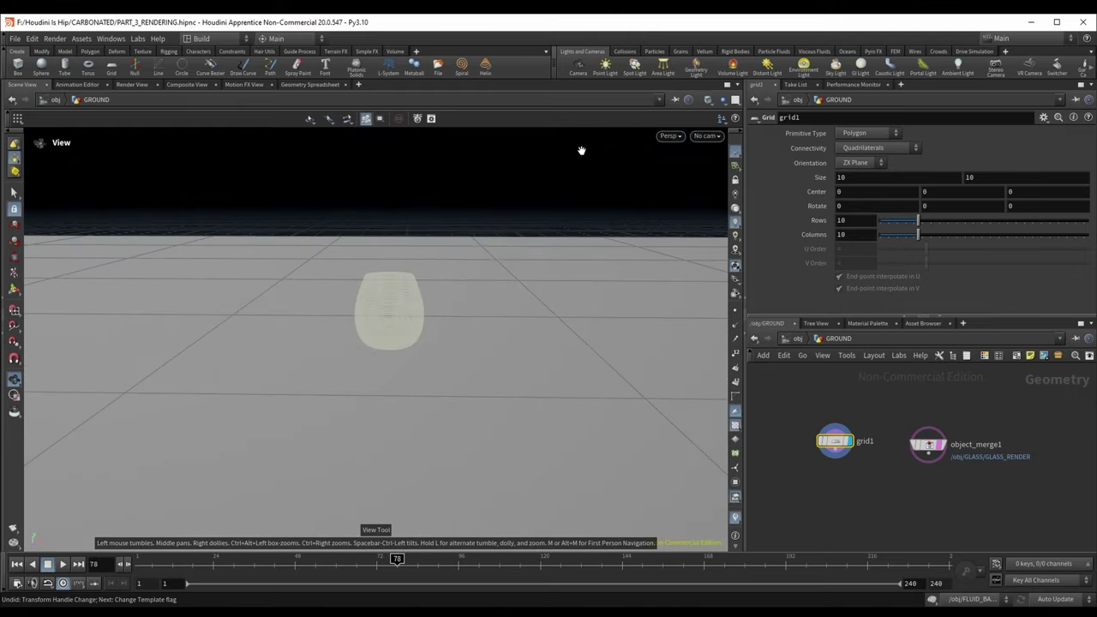
Step: Display the particlefluidsurface1 node in FLUID_MESHING and return to the object level to see the fluid with the glass
left_click(798, 339)
double_click(789, 473)
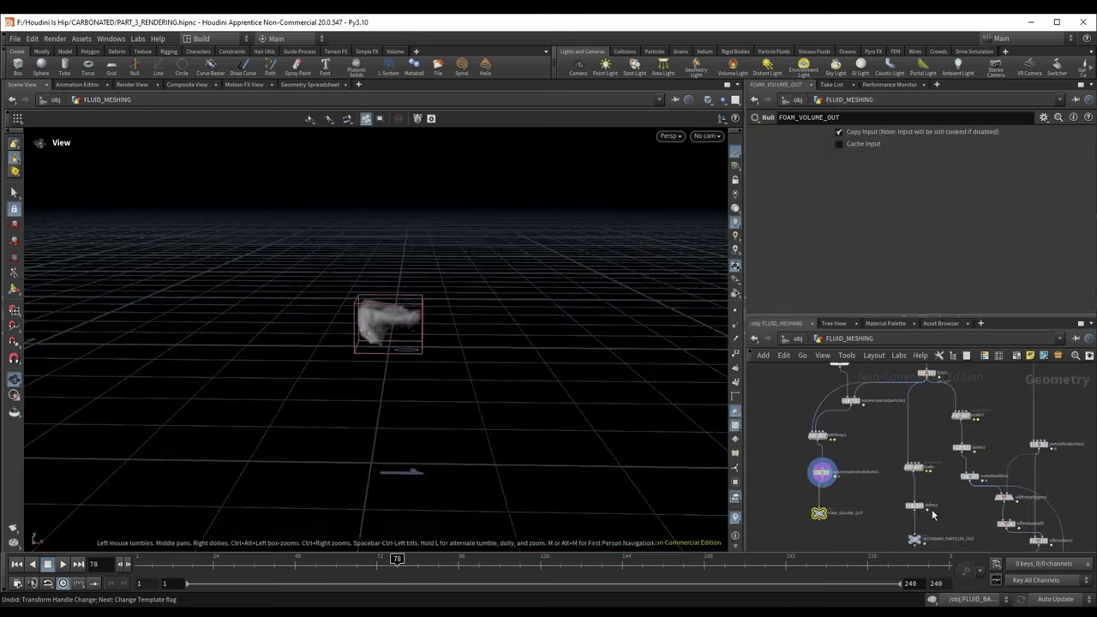
middle_click_drag(949, 535, 841, 464)
middle_click_drag(910, 365, 879, 517)
scroll(840, 447, "up", 4)
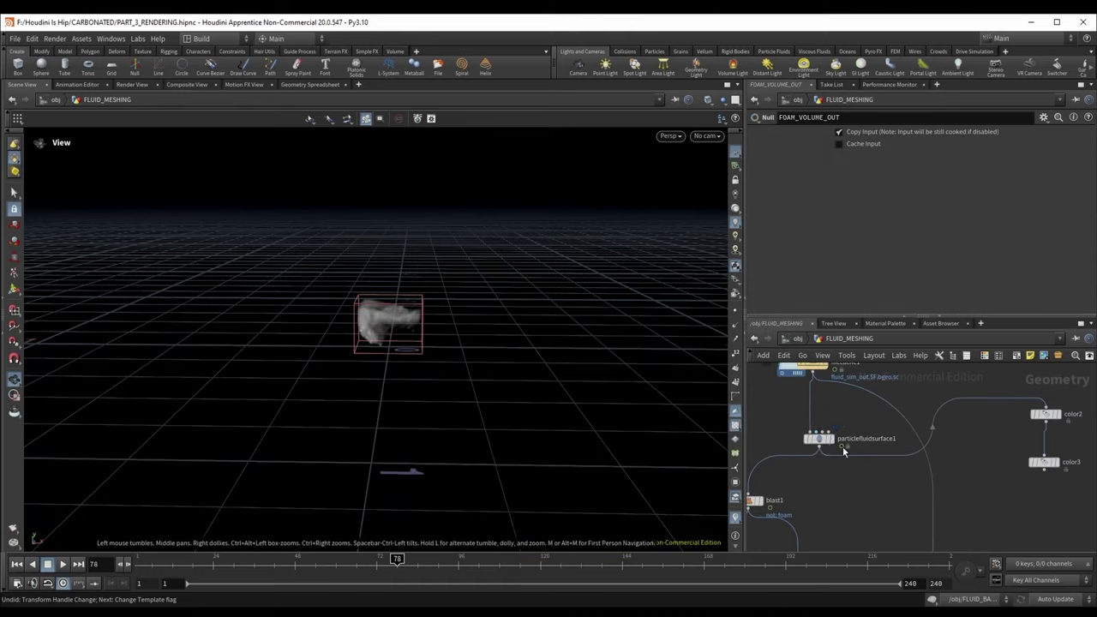
left_click(833, 440)
left_click(819, 439)
key("u")
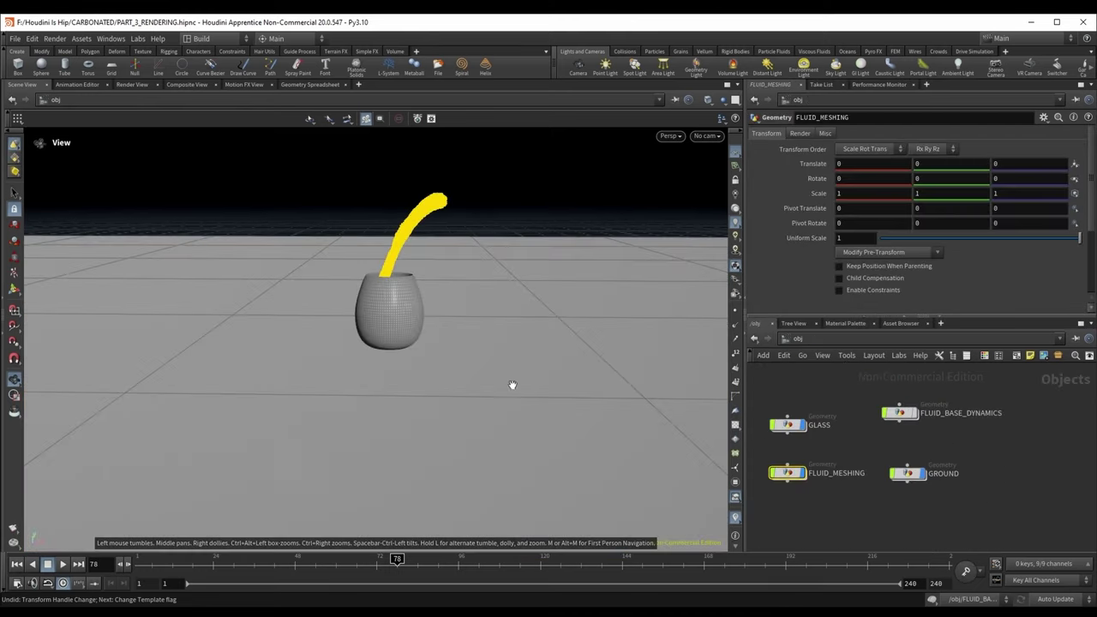
left_click(818, 494)
Step: Set the size of the grid in GROUND to 3 by 5
mouse_move(408, 320)
left_mouse_down()
mouse_move(409, 294)
mouse_move(407, 313)
left_mouse_up()
scroll(406, 314, "up", 3)
scroll(426, 361, "down", 8)
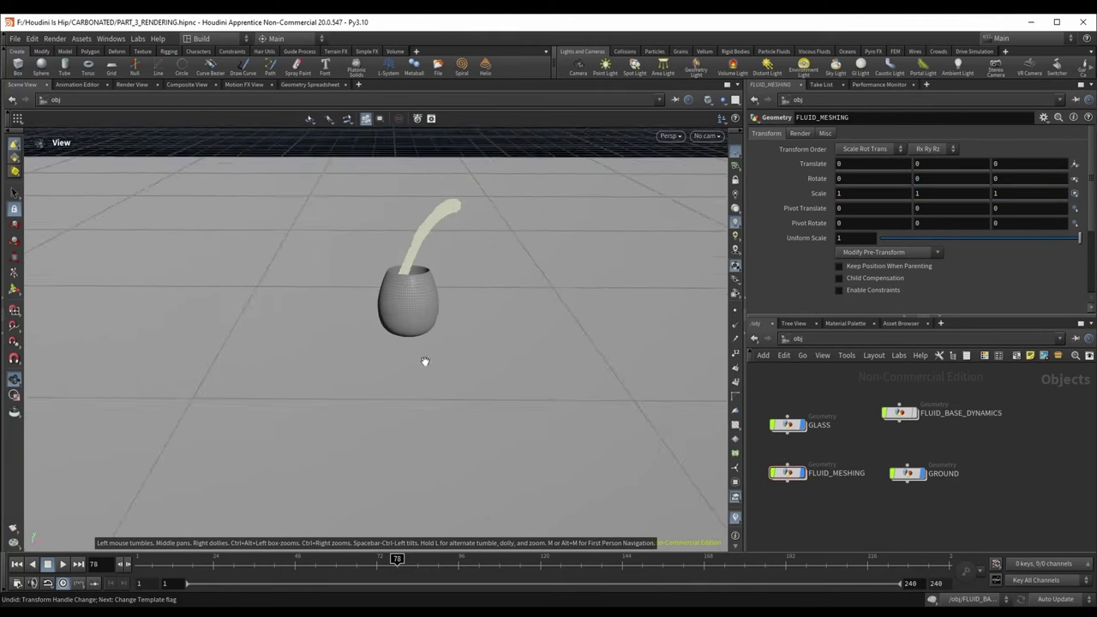
left_click_drag(429, 357, 619, 294)
double_click(910, 473)
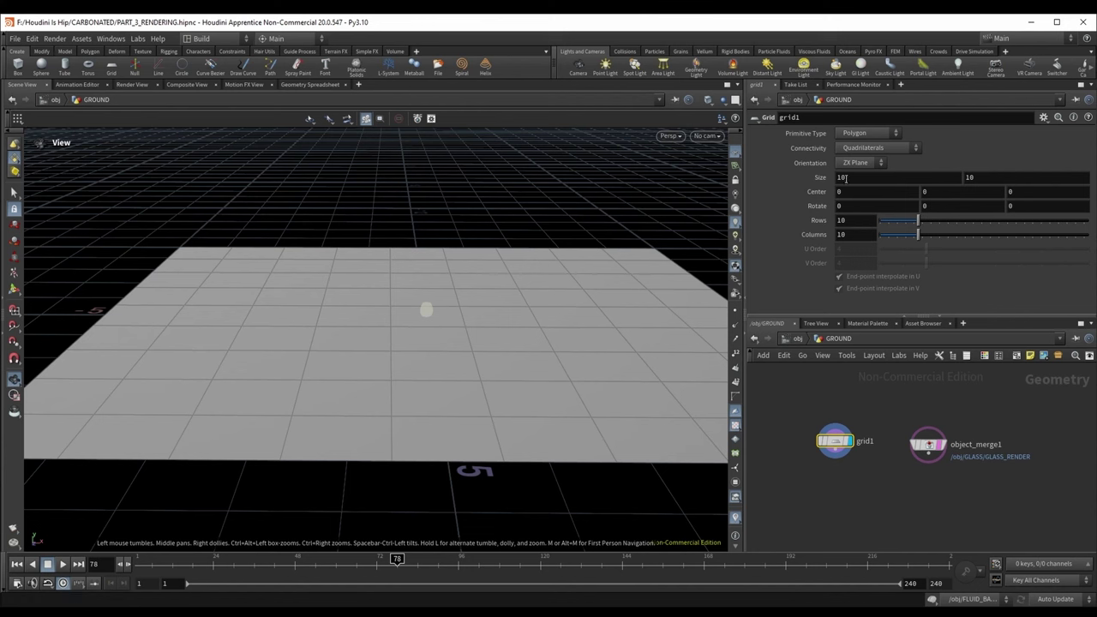
double_click(989, 179)
type("5")
key("Return")
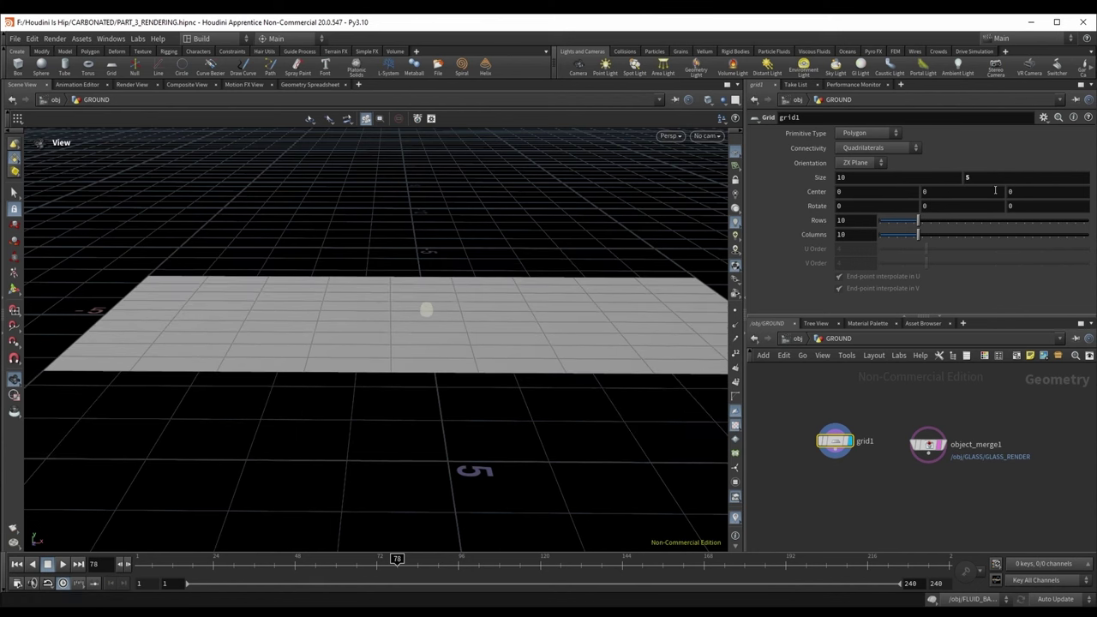
left_click_drag(891, 179, 799, 177)
type("3")
key("Return")
Step: Set the ground grid to 50 rows and 30 columns
left_click_drag(549, 274, 366, 331)
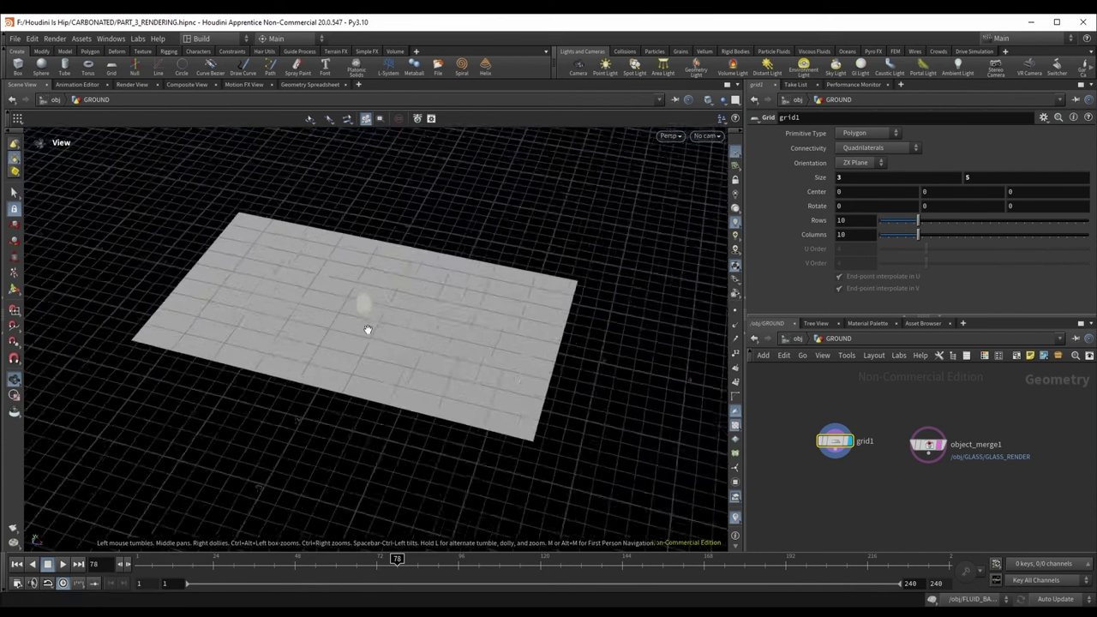
scroll(367, 331, "up", 2)
left_click_drag(860, 235, 790, 244)
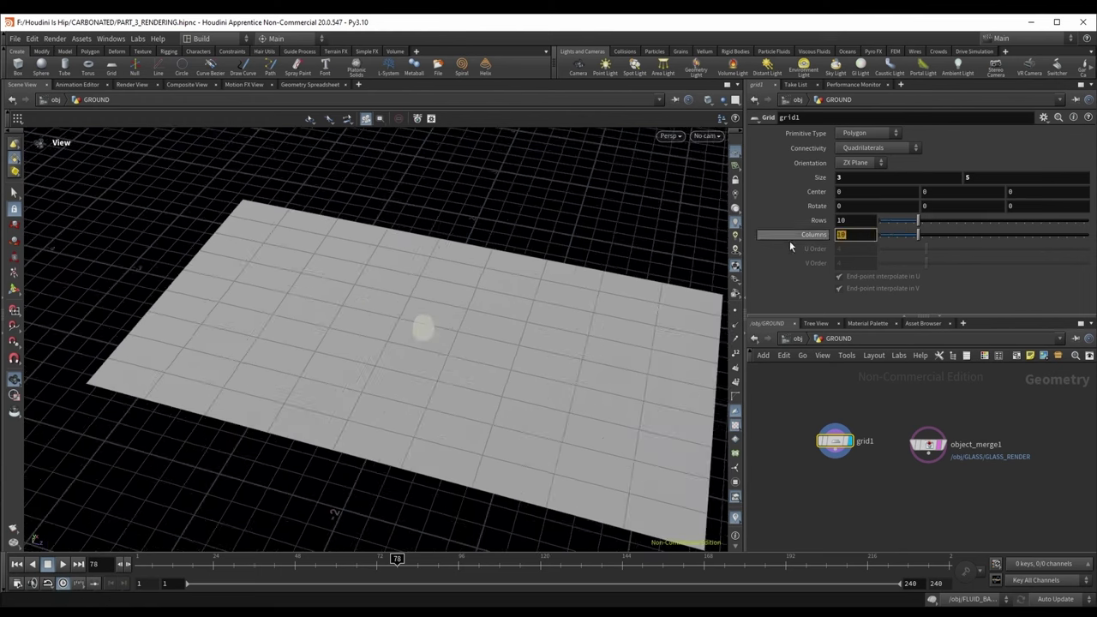
type("30")
key("Return")
key("shift+Tab")
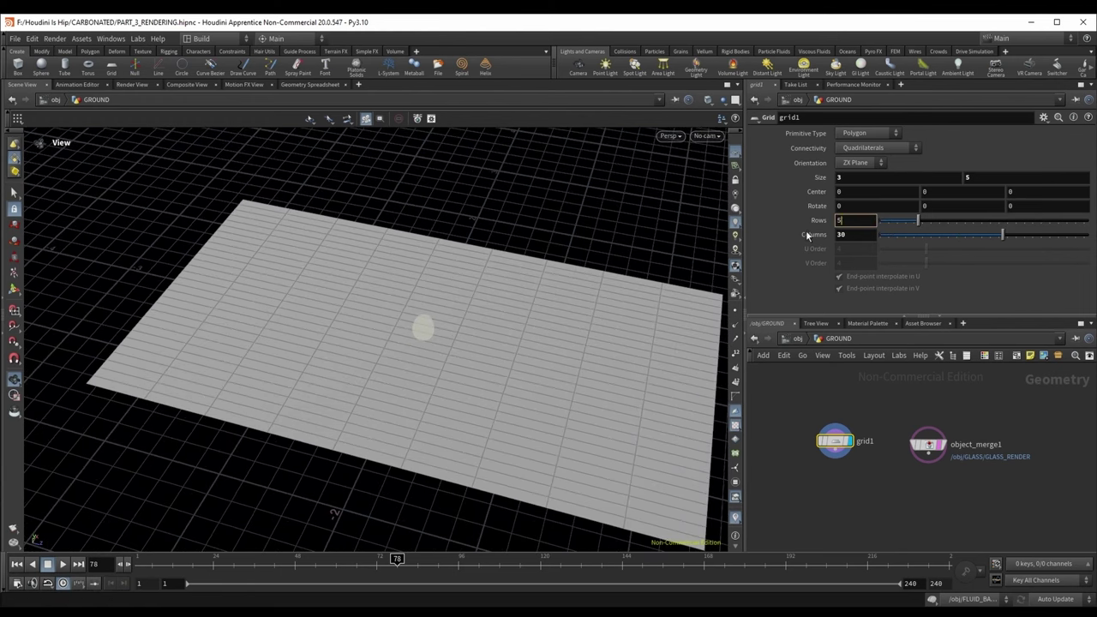
type("50")
key("Return")
Step: Shift the ground grid along Z with its handle to a center of about -1.42
left_click_drag(421, 215, 515, 268)
key("Tab")
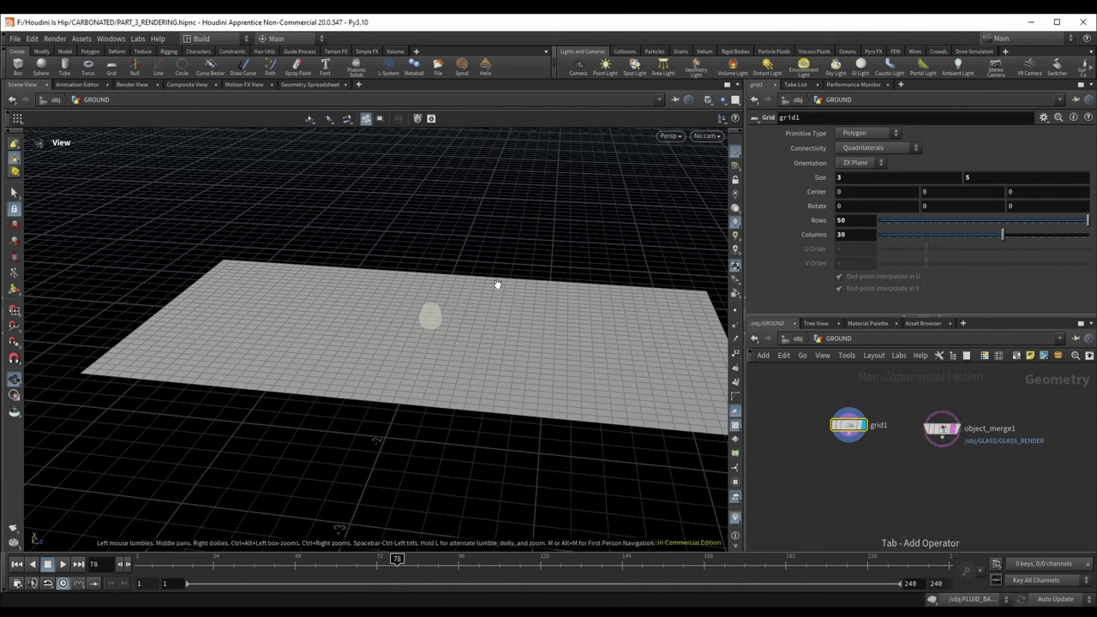
key("Return")
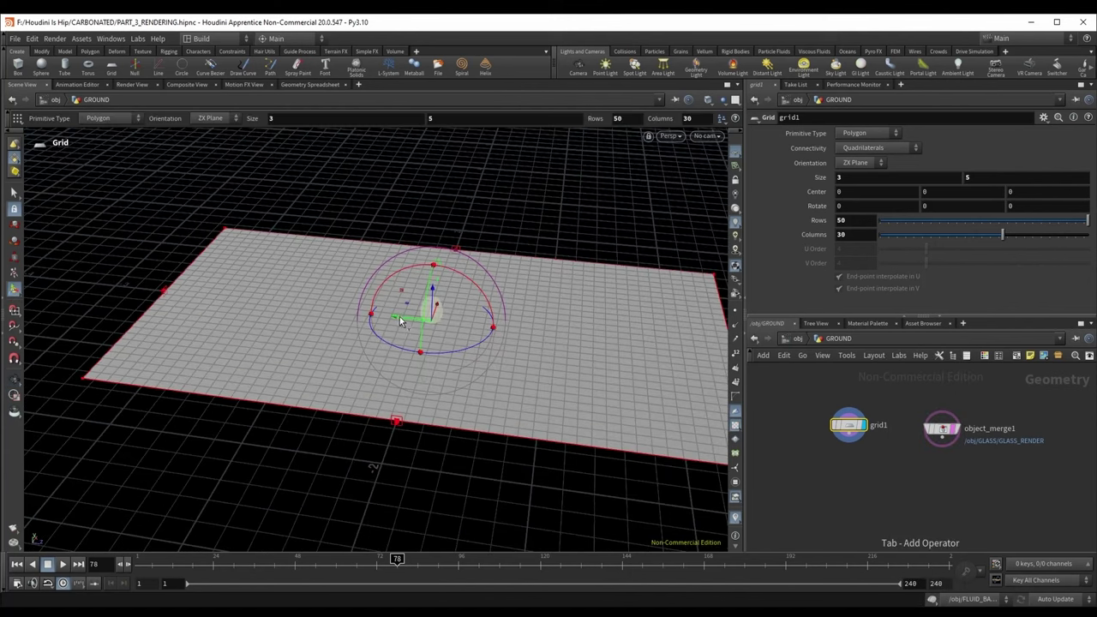
left_click_drag(401, 321, 244, 288)
left_click(15, 379)
left_click_drag(80, 368, 589, 196)
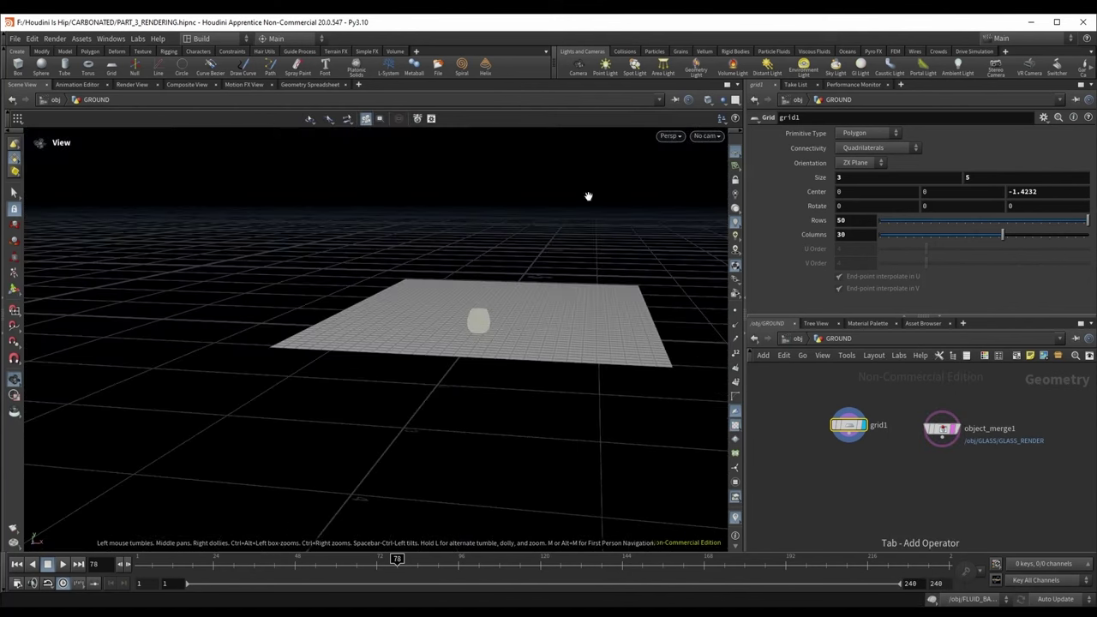
Step: Examine from above and below how the base of the glass sits relative to the ground grid
mouse_move(514, 266)
left_mouse_down()
mouse_move(478, 282)
mouse_move(497, 279)
mouse_move(494, 263)
left_mouse_up()
scroll(492, 287, "up", 8)
middle_click_drag(471, 329, 473, 301)
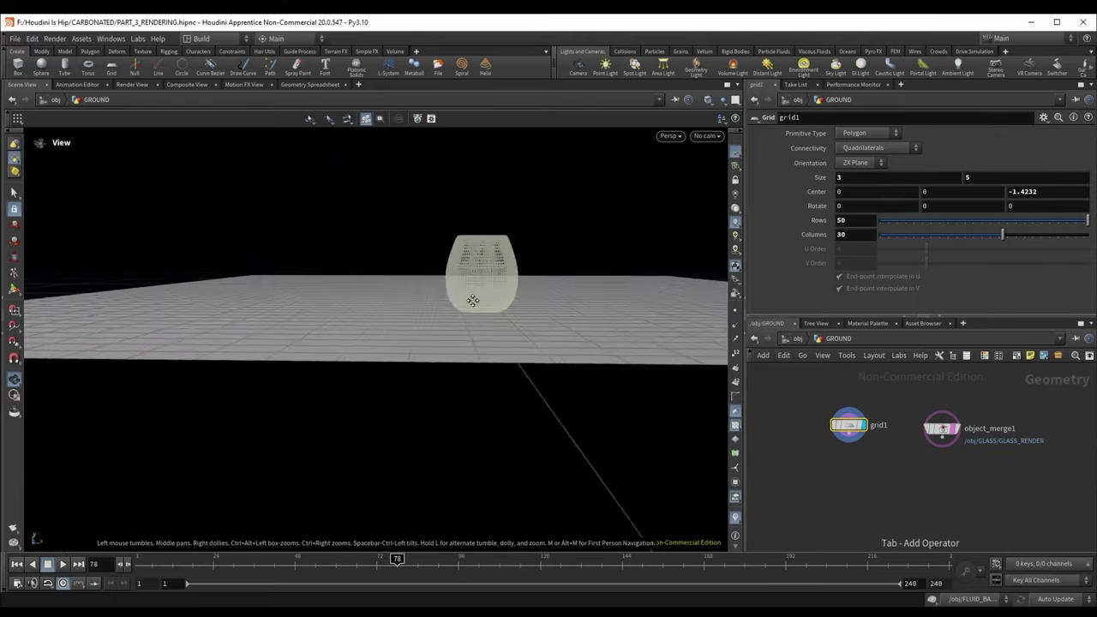
scroll(472, 301, "up", 3)
left_click_drag(472, 301, 472, 297)
middle_click_drag(473, 296, 480, 331)
scroll(489, 316, "up", 3)
left_click_drag(490, 316, 507, 378)
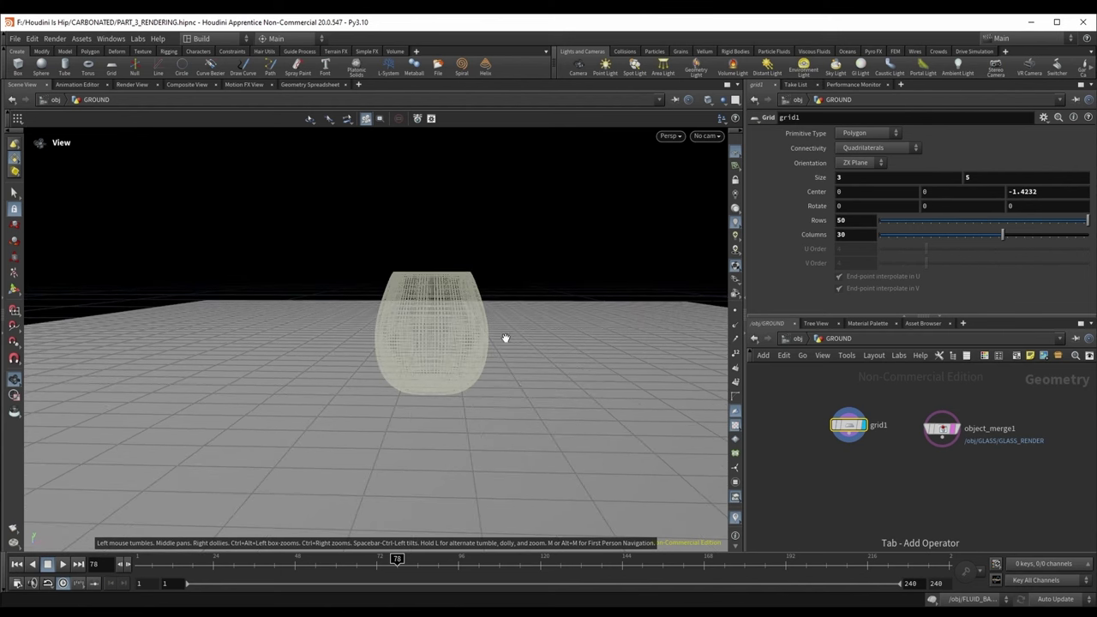
scroll(506, 338, "down", 8)
left_click_drag(505, 339, 532, 391)
scroll(532, 390, "up", 3)
middle_click_drag(532, 390, 503, 323)
left_click_drag(503, 323, 527, 345)
middle_click_drag(902, 490, 897, 474)
left_click_drag(619, 402, 623, 355)
scroll(591, 357, "up", 6)
left_click_drag(527, 353, 536, 324)
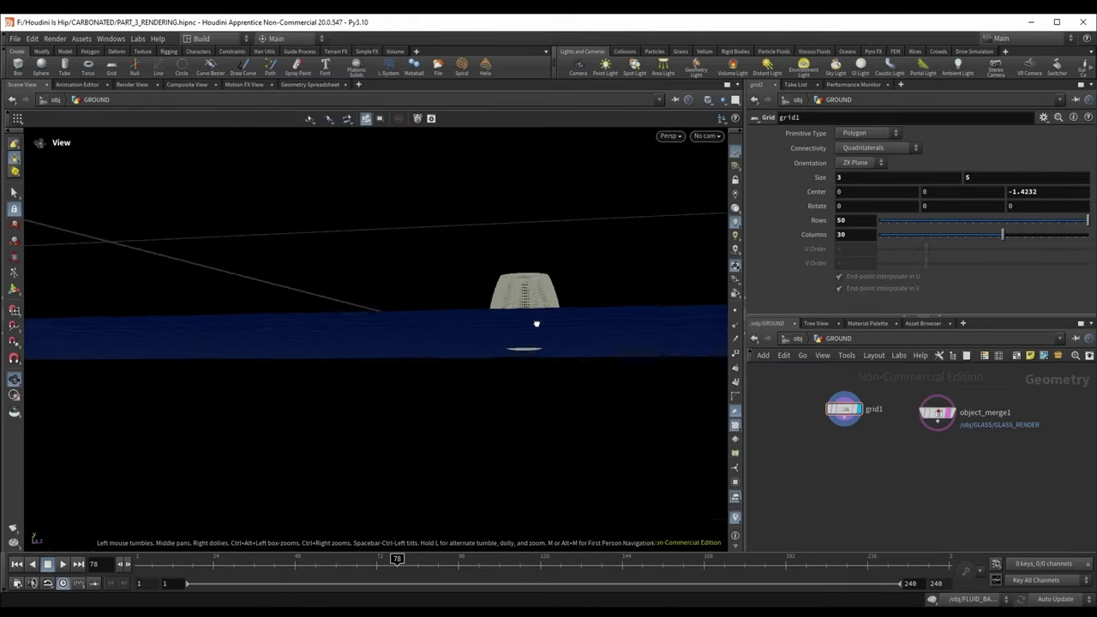
scroll(518, 354, "up", 12)
scroll(397, 330, "down", 3)
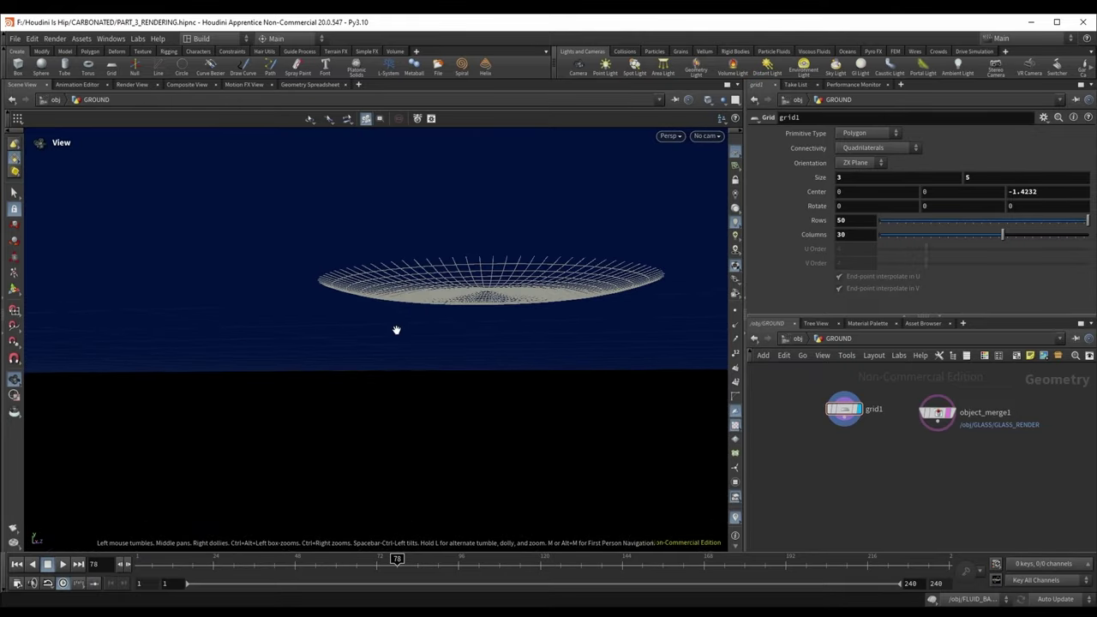
scroll(397, 330, "down", 8)
left_click_drag(463, 256, 465, 297)
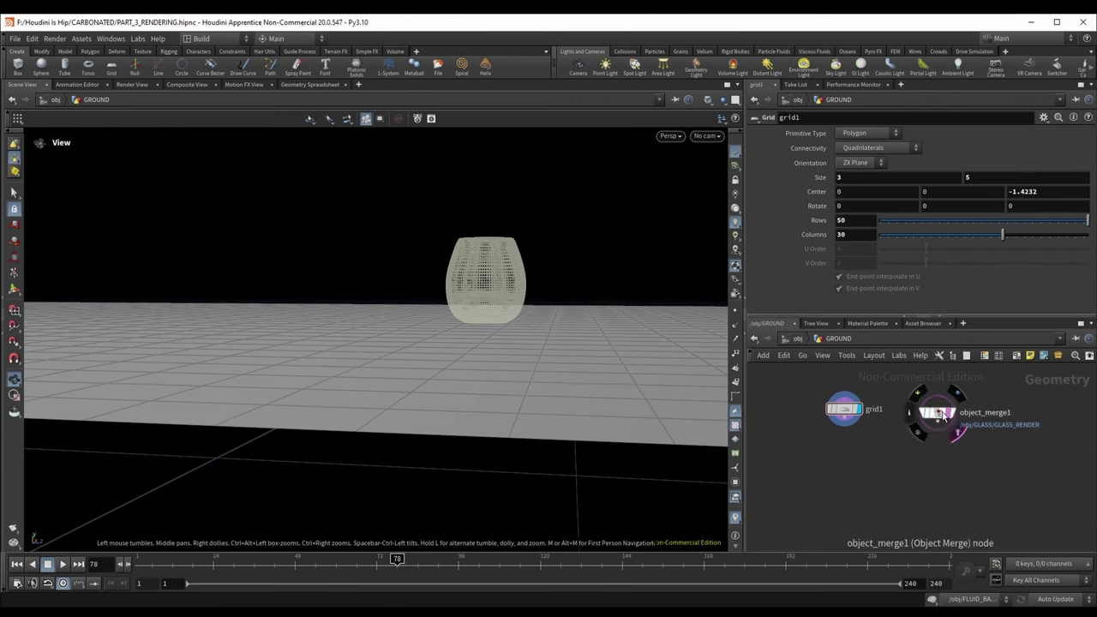
Step: Add a Match Size node to the GROUND network beneath grid1 and object_merge1
left_click(938, 414)
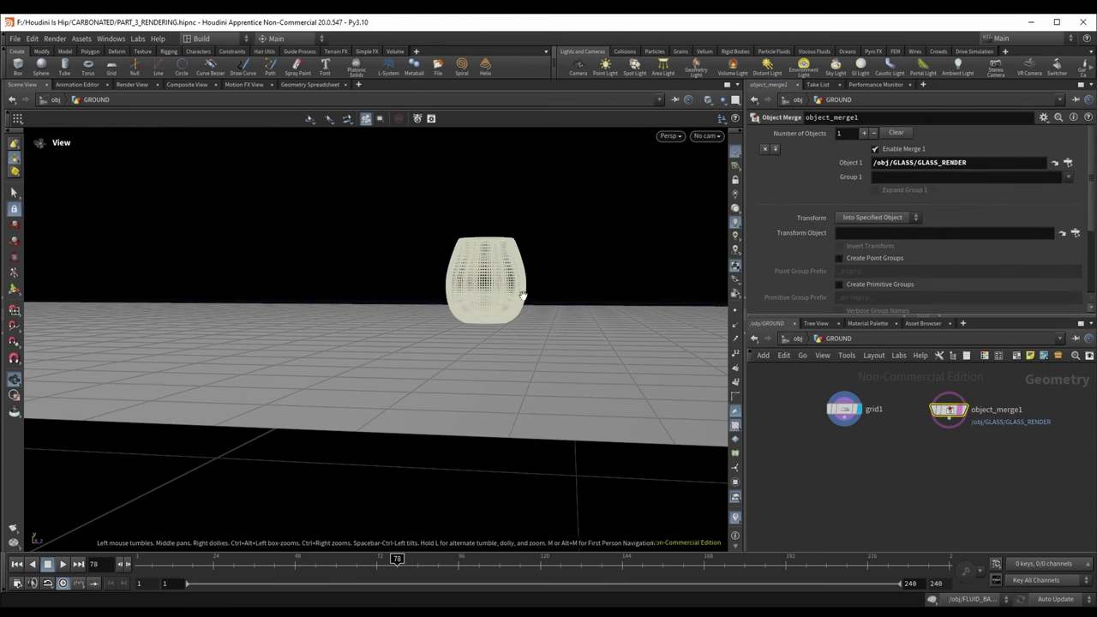
left_click_drag(515, 349, 515, 341)
key("Tab")
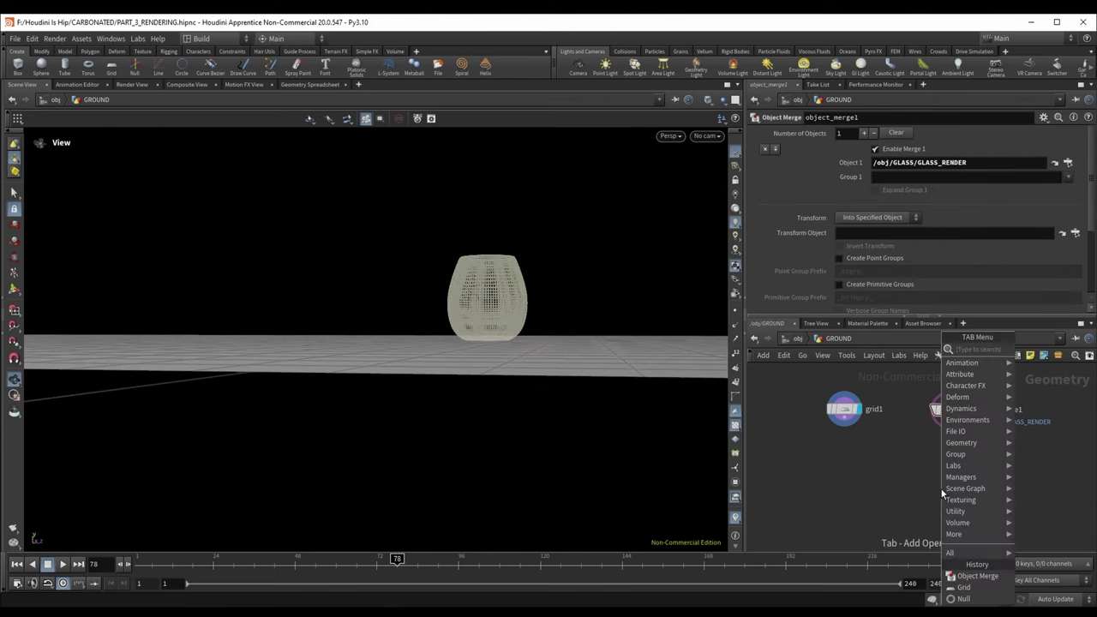
type("match s")
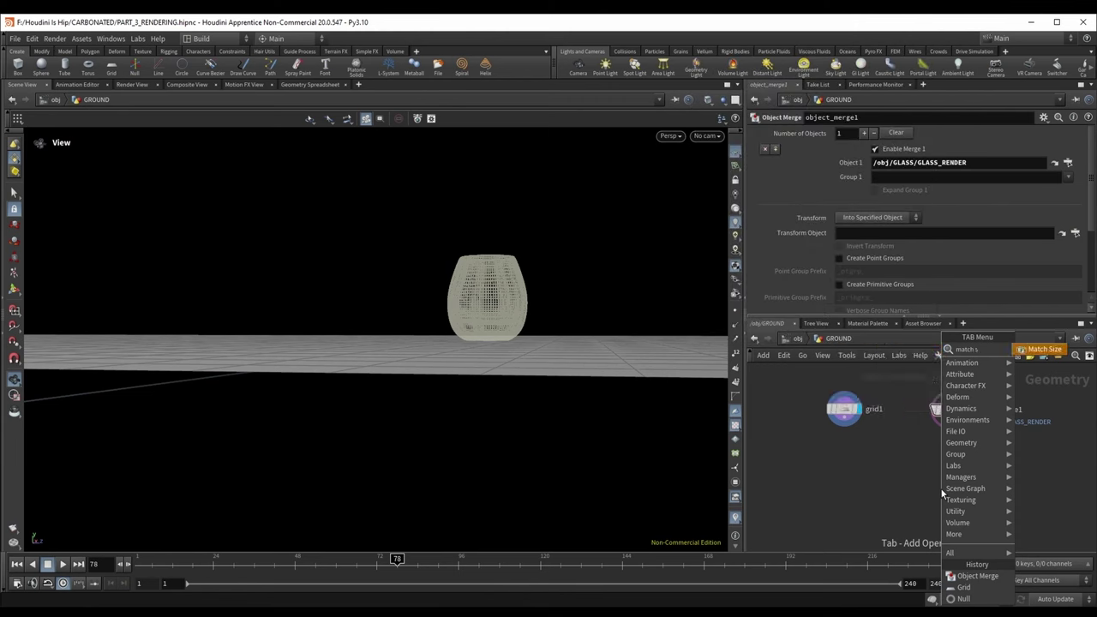
key("Return")
left_click(891, 477)
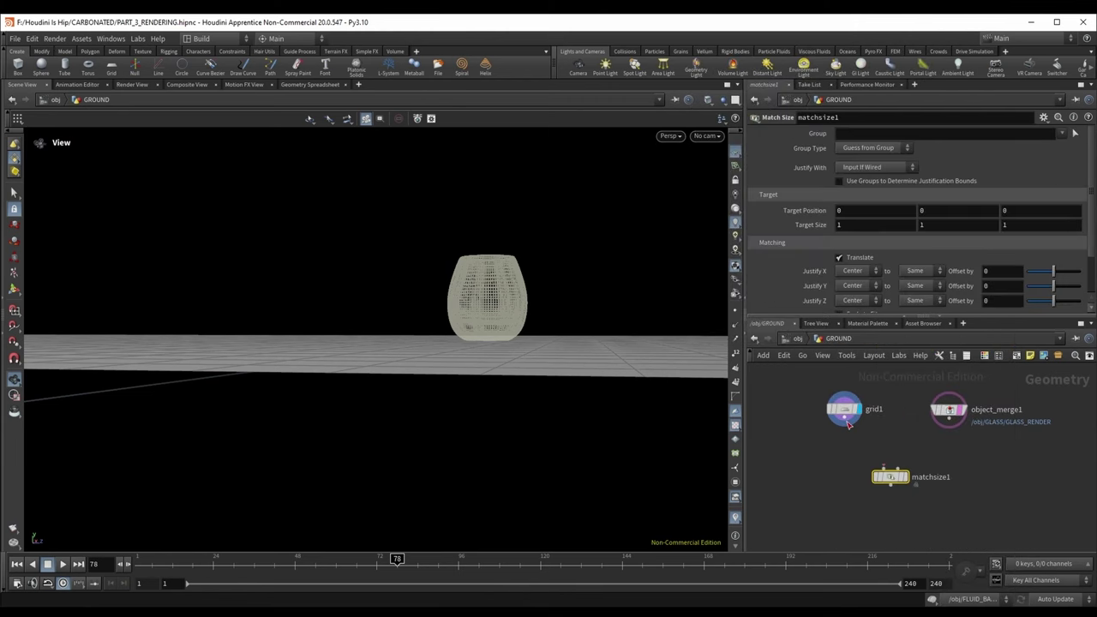
Step: Wire grid1 as the geometry and object_merge1 as the matching reference of the Match Size node, and display its result
left_click(848, 422)
left_click(891, 469)
left_click_drag(512, 311, 549, 363)
left_click(949, 422)
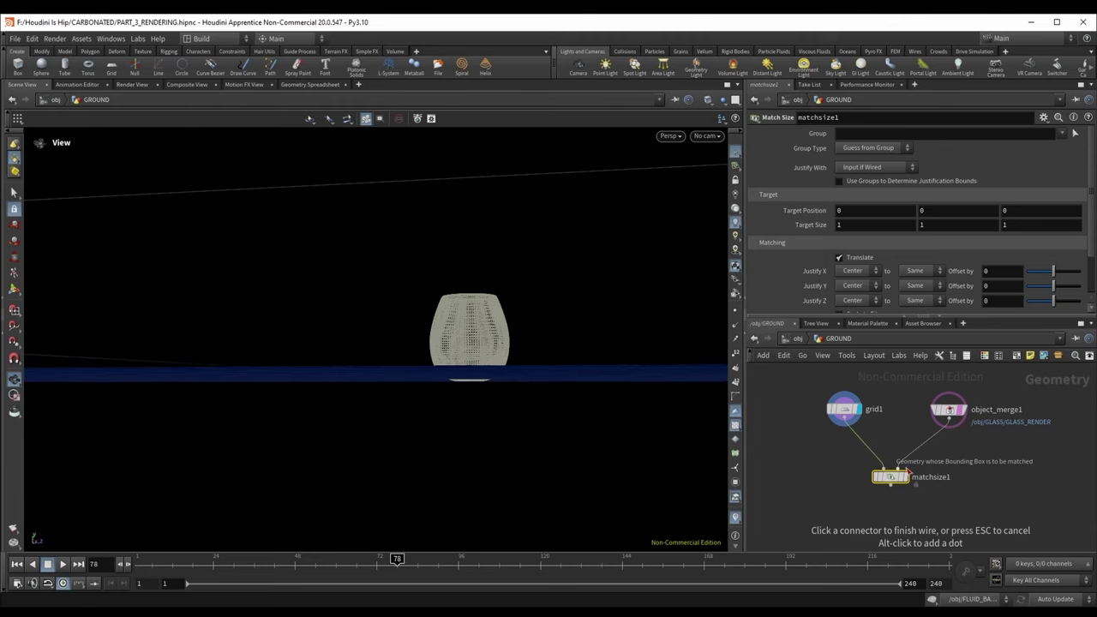
left_click(908, 470)
left_click(904, 476)
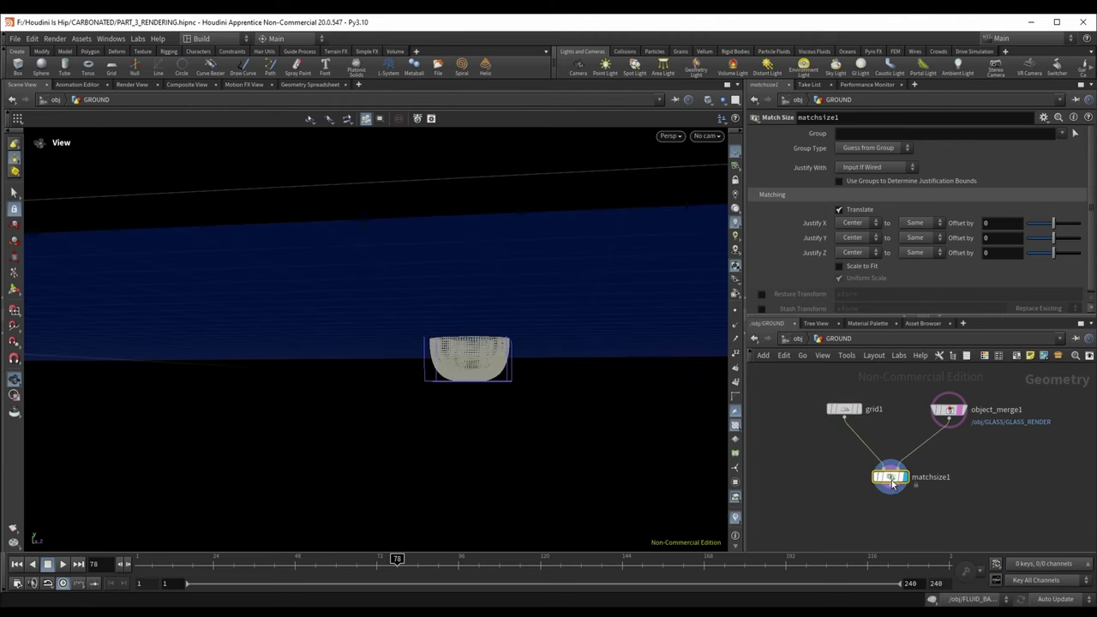
left_click_drag(510, 279, 502, 303)
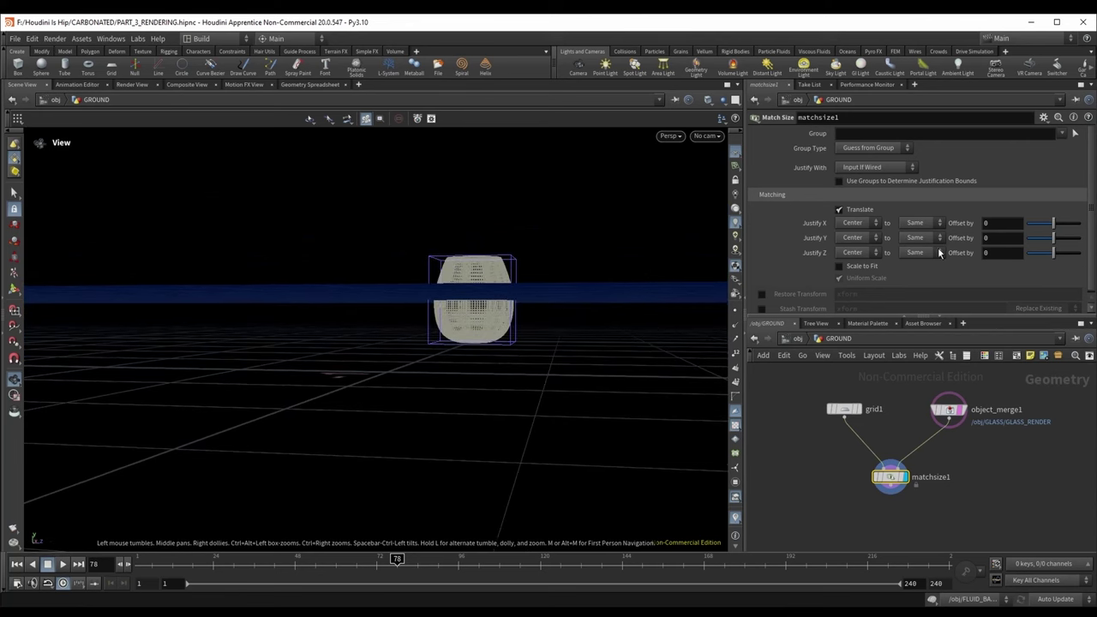
left_click_drag(484, 352, 485, 357)
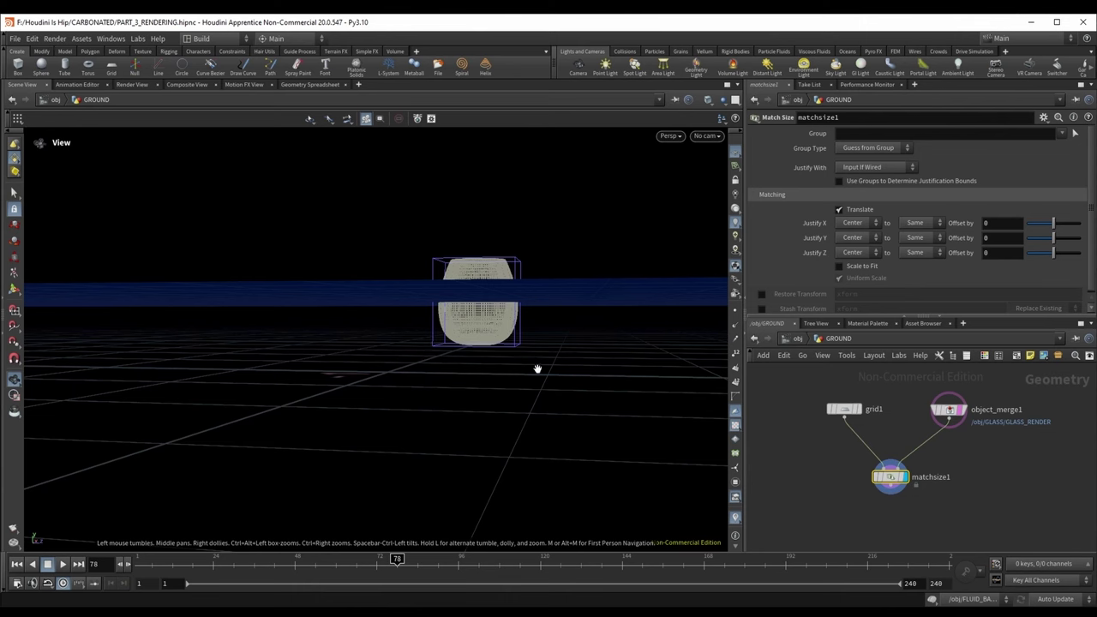
Step: Set the Match Size's Justify Y to Min with an offset of -0.001
left_click(855, 238)
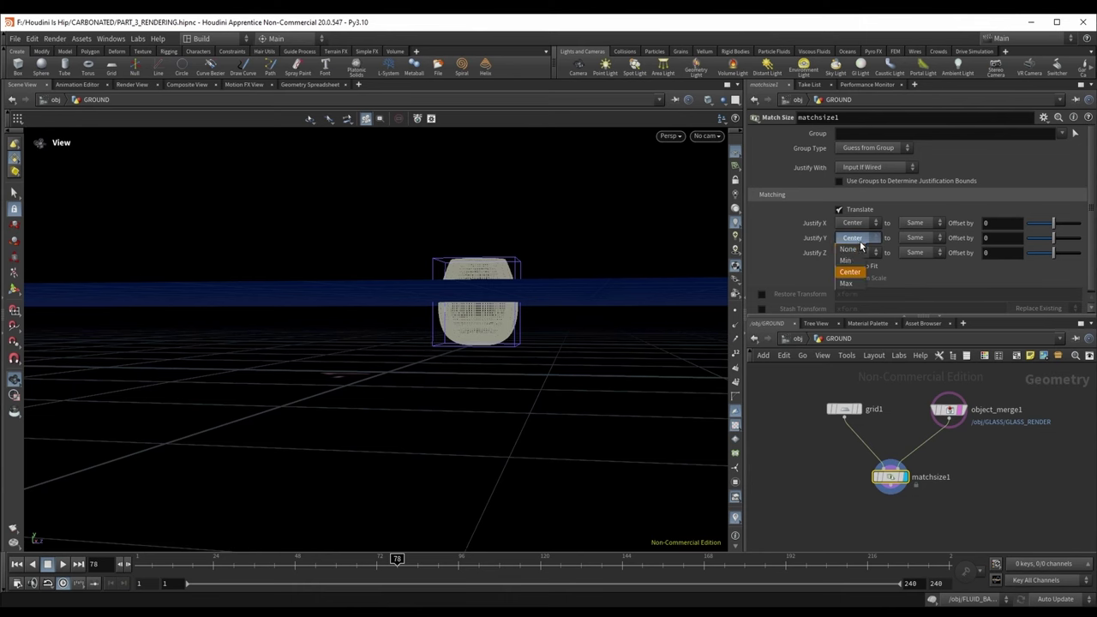
left_click(853, 254)
left_click_drag(620, 372, 522, 349)
left_click(1000, 238)
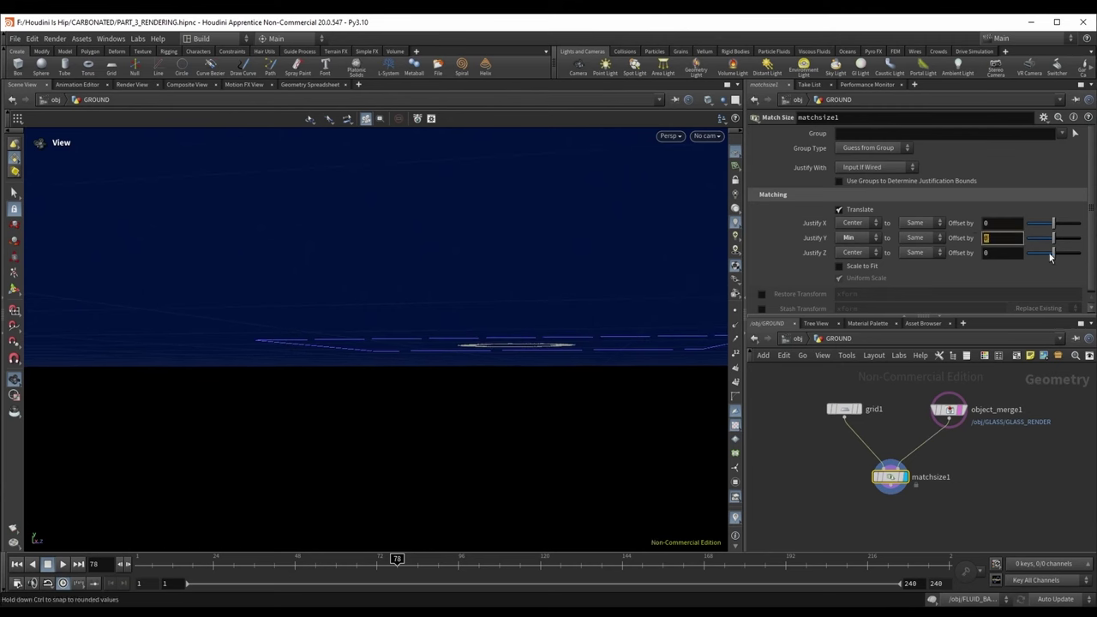
type("-0.001")
key("Return")
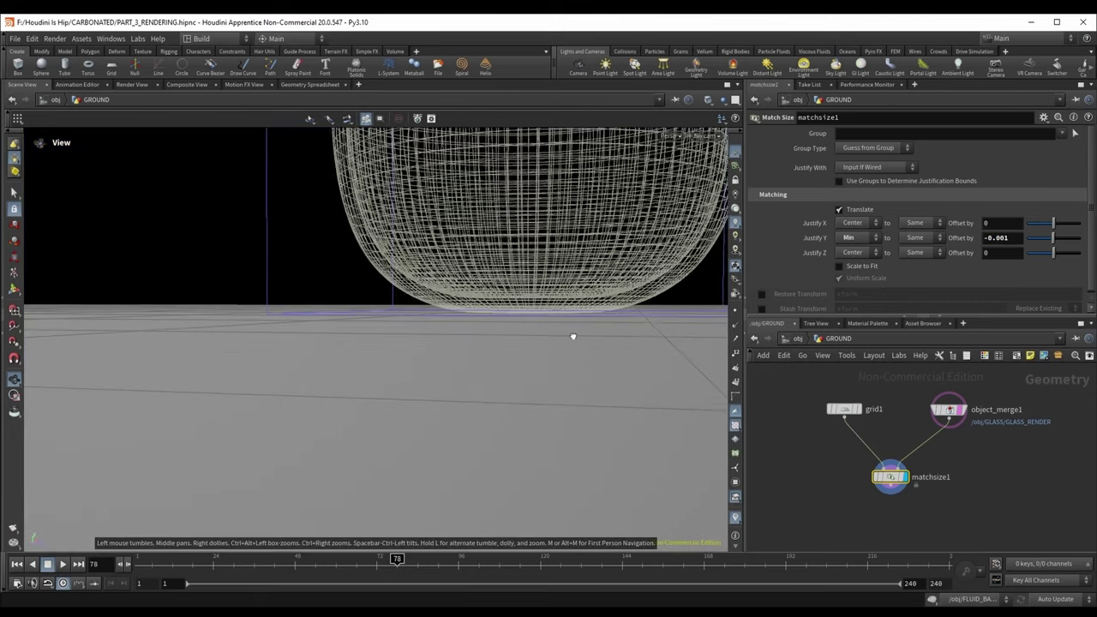
Step: Set Justify X and Justify Z of the Match Size node to None
right_click_drag(571, 336, 494, 283)
left_click_drag(465, 324, 470, 359)
right_click_drag(470, 358, 475, 297)
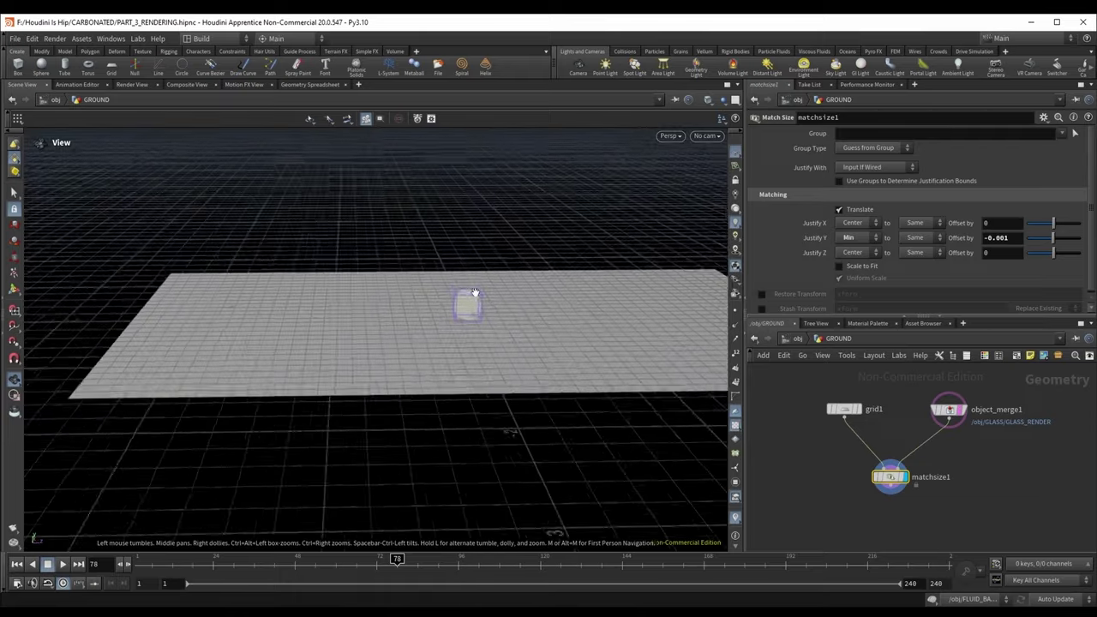
left_click_drag(475, 297, 424, 308)
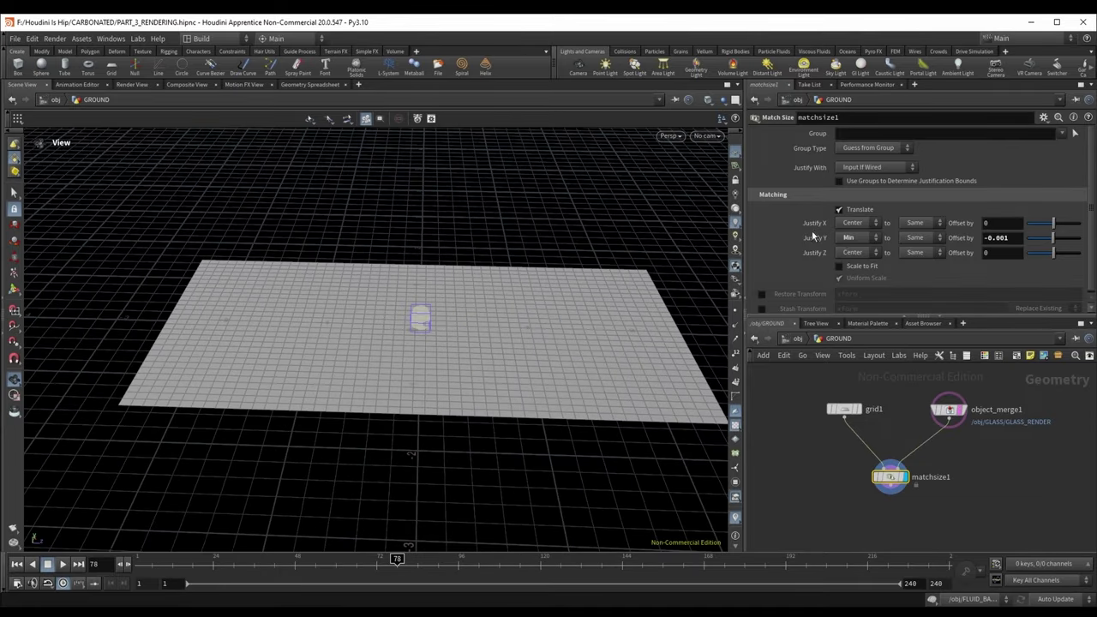
left_click(862, 224)
left_click(857, 236)
left_click(860, 253)
left_click(861, 265)
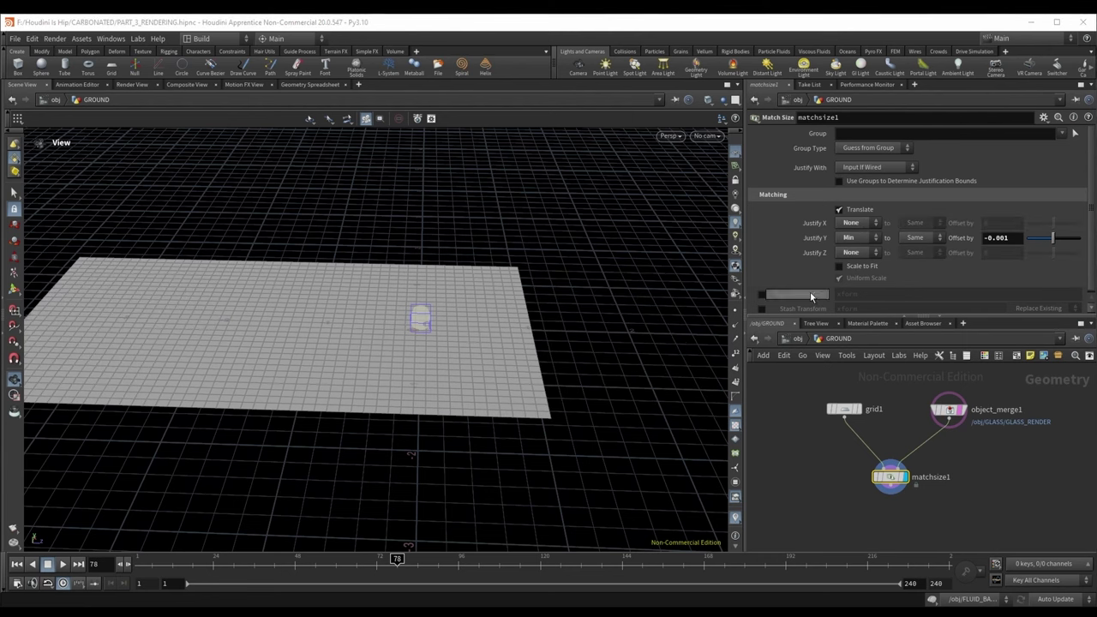
Step: Add a Bend node fed by the Match Size node and display its result
left_click_drag(472, 356, 467, 322)
key("Tab")
type("bend")
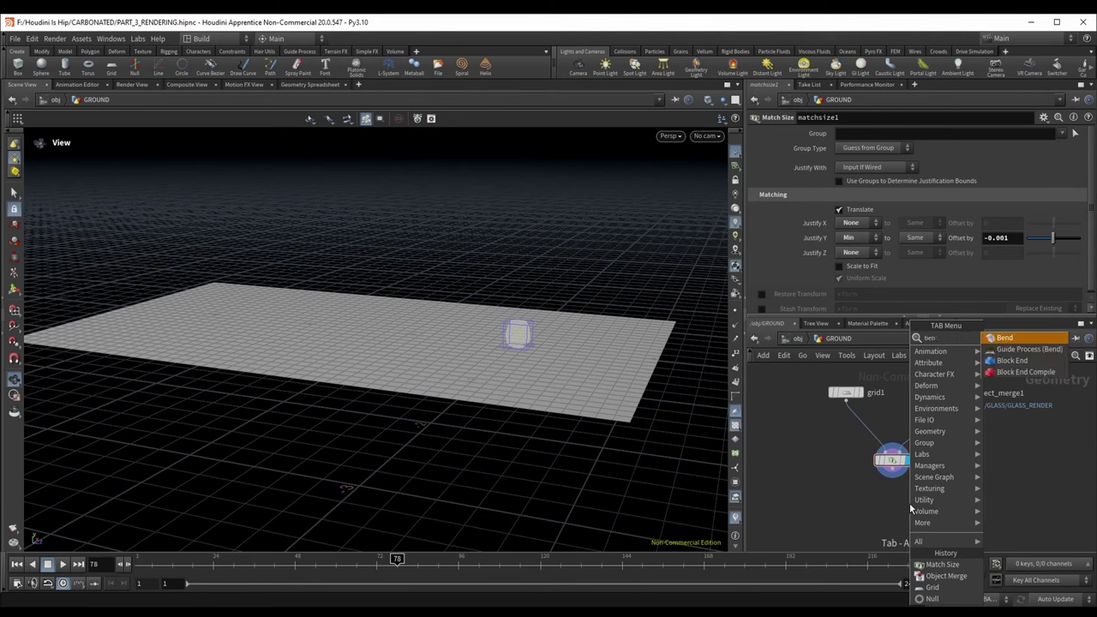
key("Return")
left_click(893, 517)
left_click(892, 469)
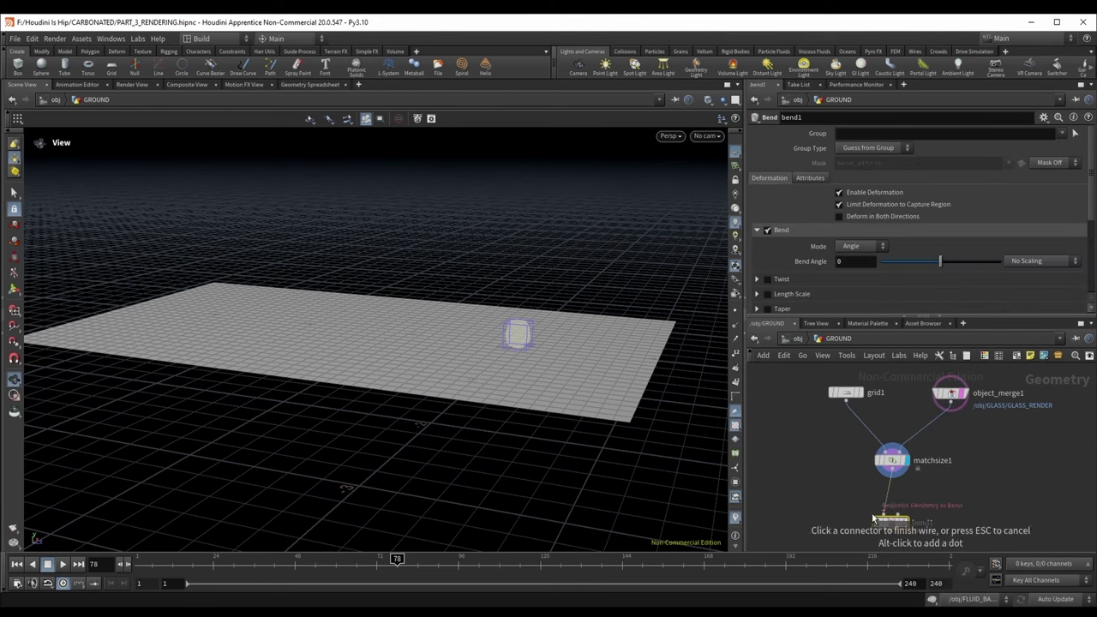
left_click(885, 515)
left_click(905, 523)
Step: Show the Bend handles in the viewport and set the Z capture direction to -1
left_click_drag(387, 296, 393, 372)
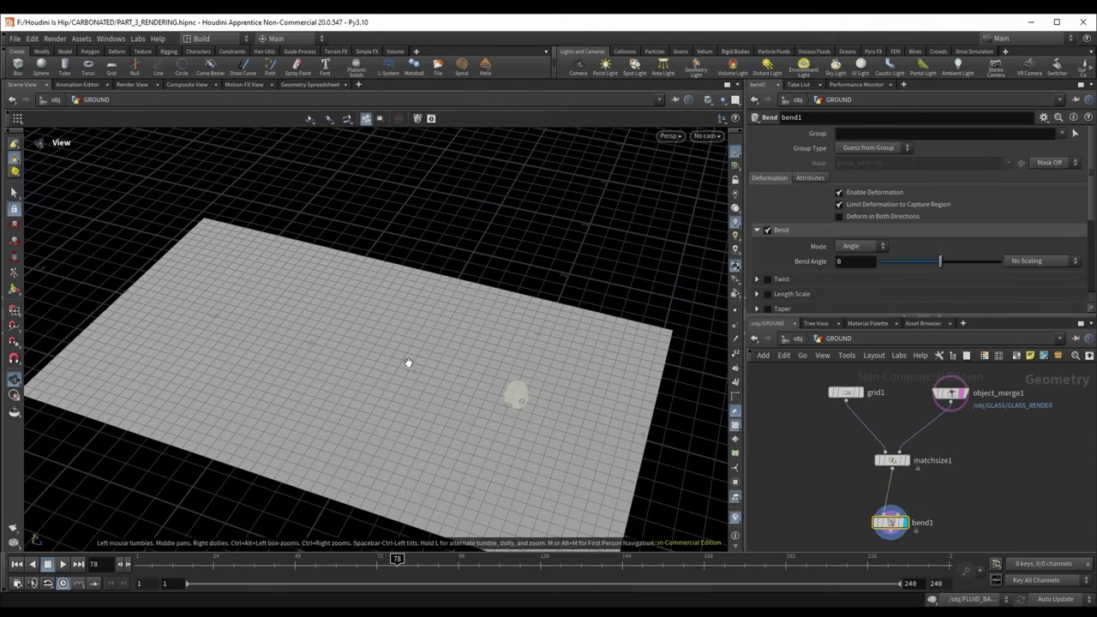
scroll(873, 264, "down", 7)
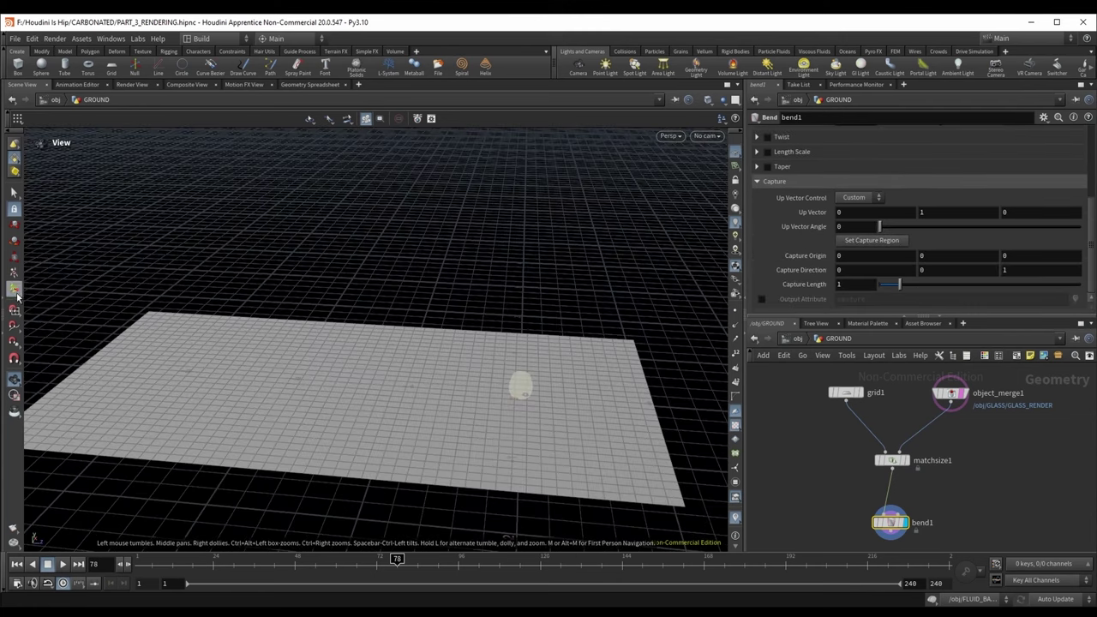
left_click(16, 293)
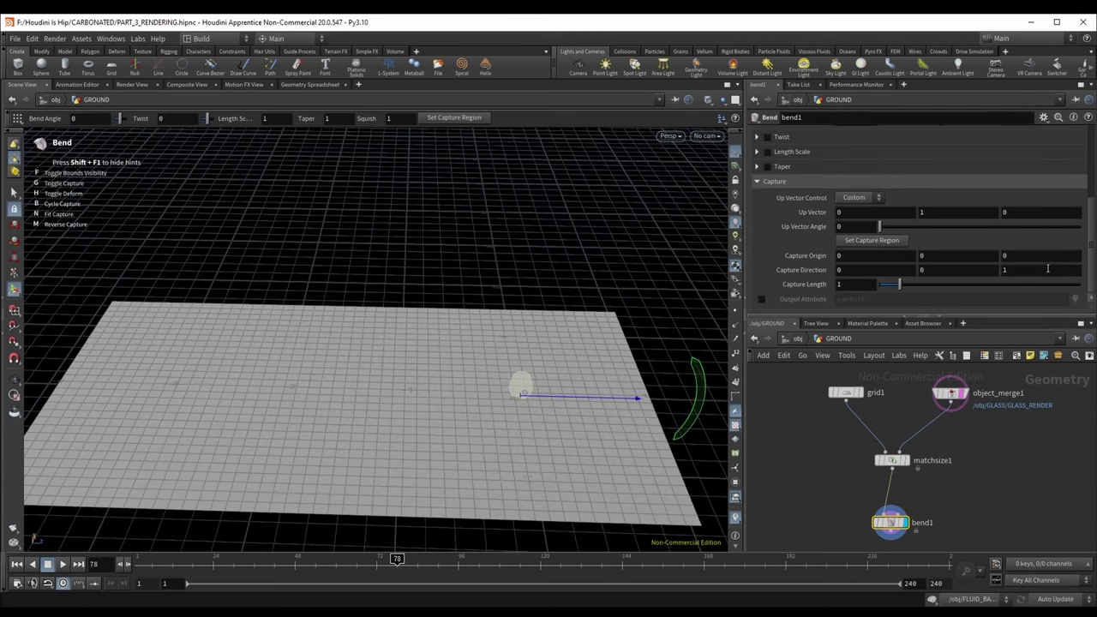
left_click(1048, 270)
type("-1")
key("Return")
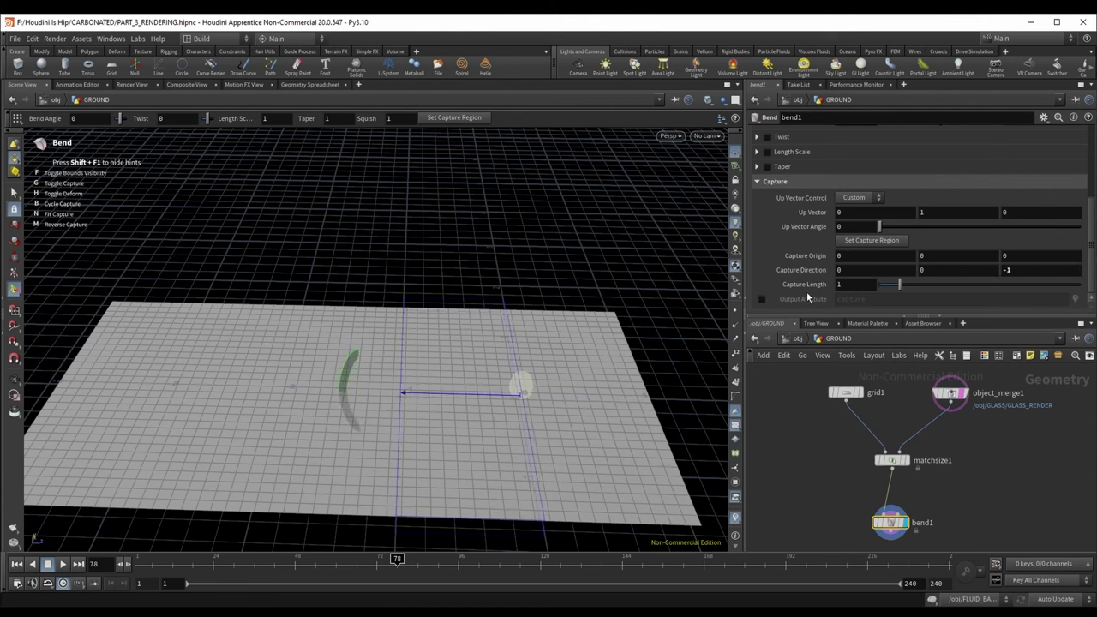
Step: Set the Z value of the Bend's capture origin to -0.5
middle_click_drag(1031, 257, 1043, 276)
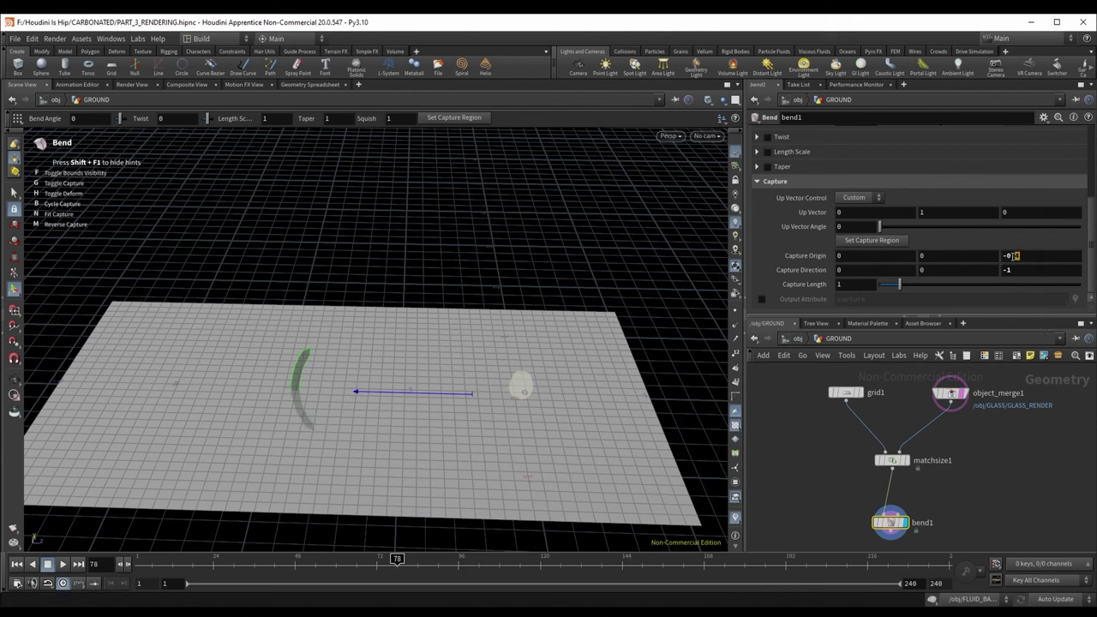
type("5")
key("Return")
Step: Bend the ground plane upward behind the glass with the angle handle to about 53 degrees
left_click_drag(294, 368, 415, 270)
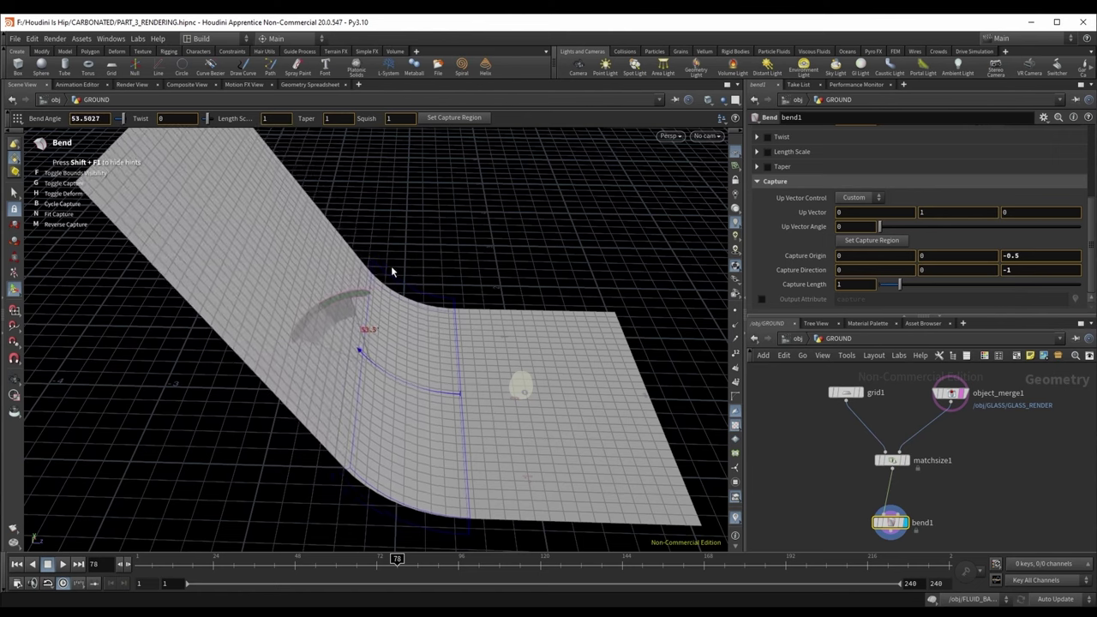
key("Escape")
left_click_drag(152, 368, 436, 319)
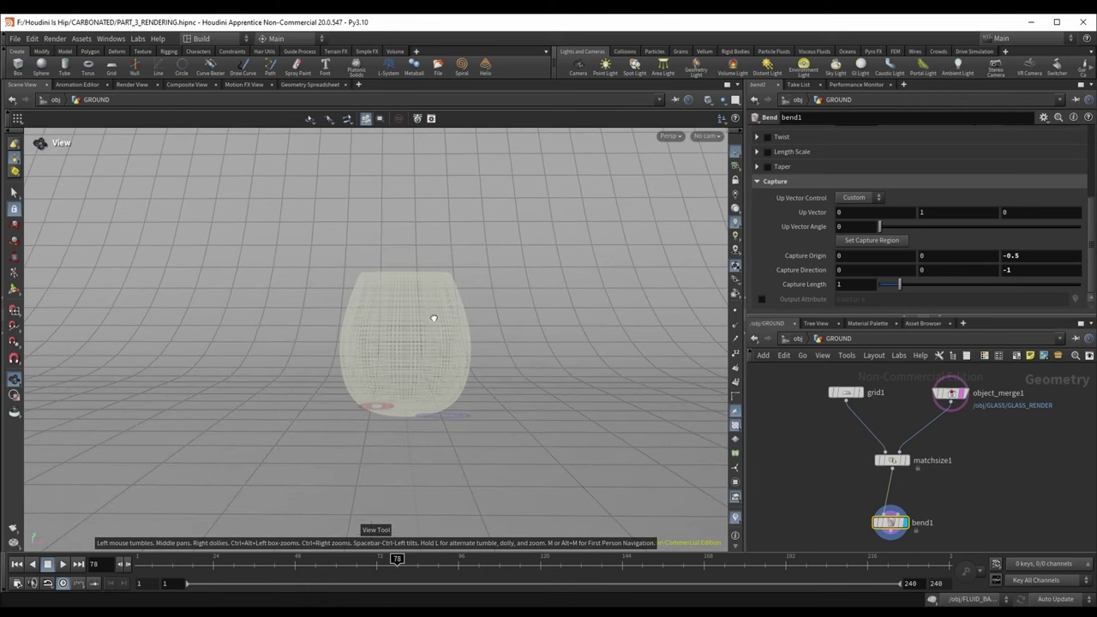
left_click_drag(480, 403, 334, 373)
left_click_drag(411, 424, 347, 359)
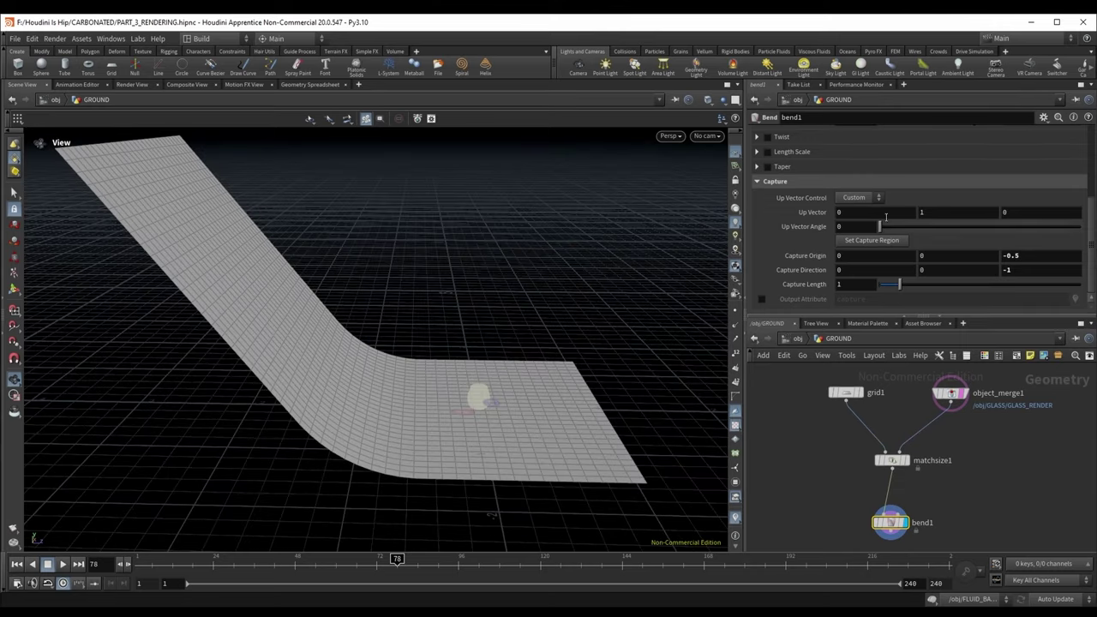
Step: Lengthen the Bend's capture region to 2.91 for a softer backdrop curve
left_click_drag(903, 293, 939, 305)
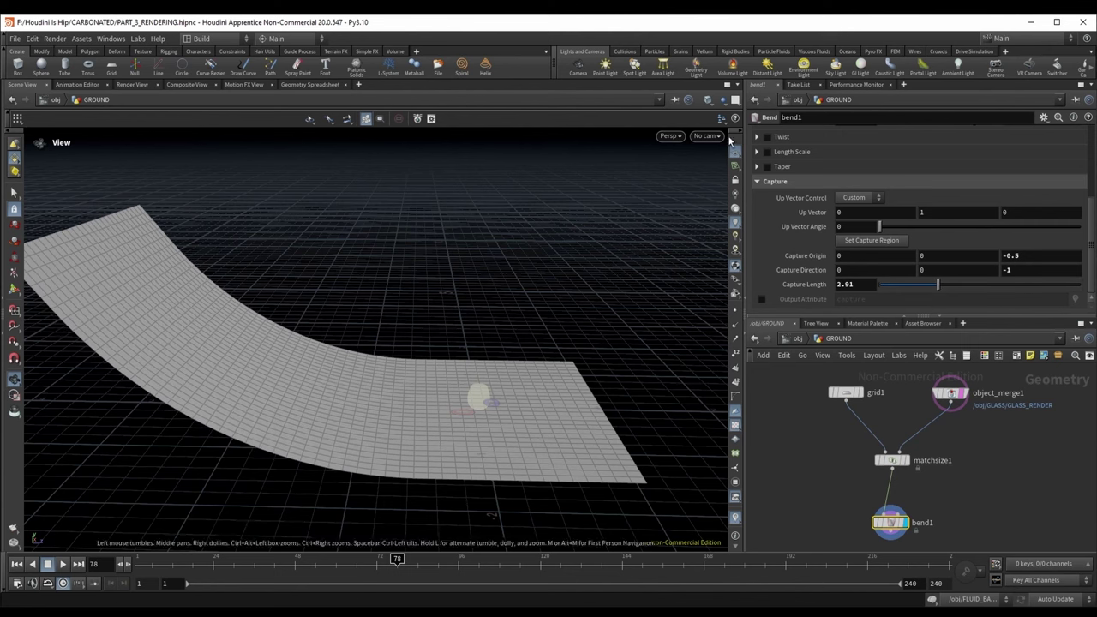
left_click_drag(454, 381, 269, 348)
right_click_drag(269, 348, 374, 309)
left_click_drag(375, 308, 373, 325)
right_click_drag(372, 326, 334, 351)
left_click_drag(334, 352, 496, 344)
scroll(495, 344, "down", 3)
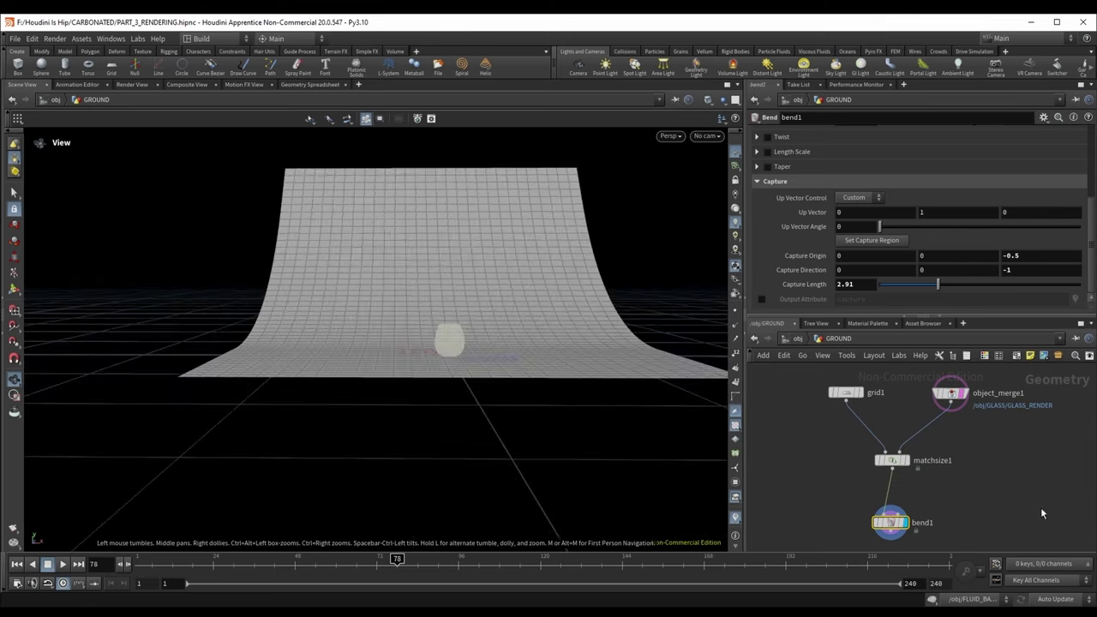
Step: Add a Null node after the Bend node and name it GROUND_PLANE
key("Tab")
type("nul")
key("Return")
left_click(877, 518)
left_click(895, 519)
type("G")
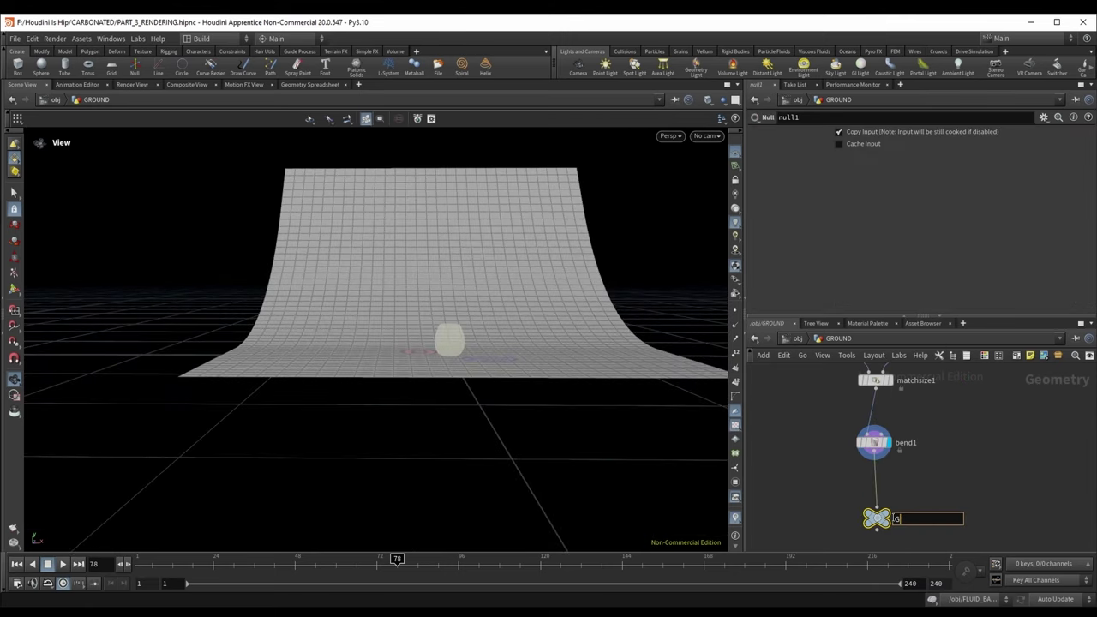
type("ROUND_PLANE")
key("Return")
Step: Return to the object level and hide the GLASS, FLUID_MESHING and GROUND objects
key("u")
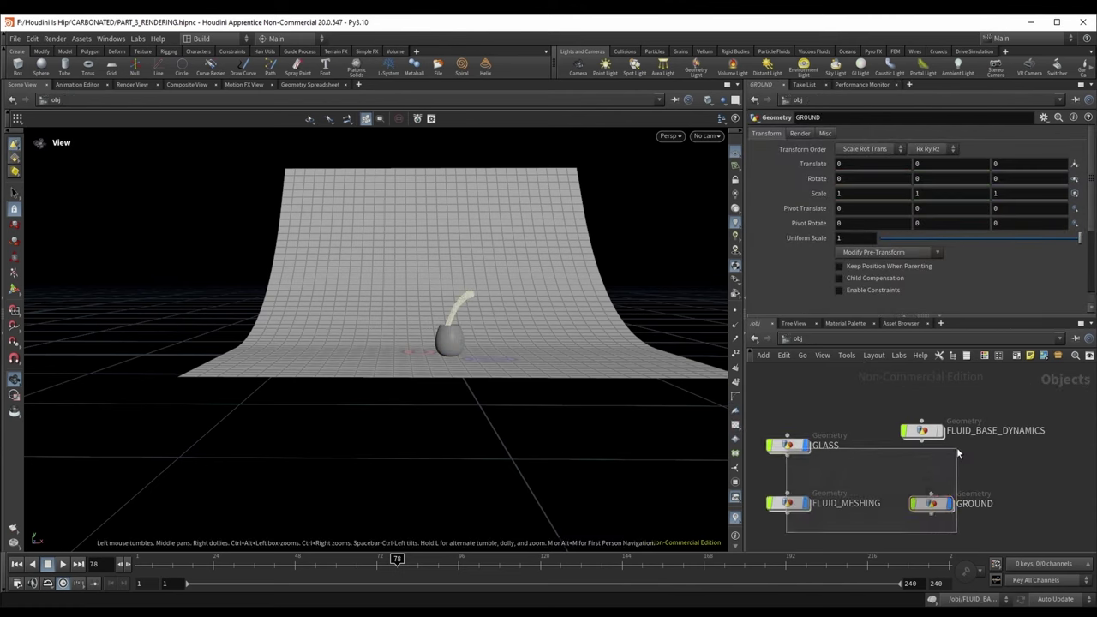
left_click_drag(957, 450, 939, 436)
left_click(951, 504)
left_click(964, 470)
Step: Switch from the object network to the stage network
left_click(826, 341)
left_click(848, 337)
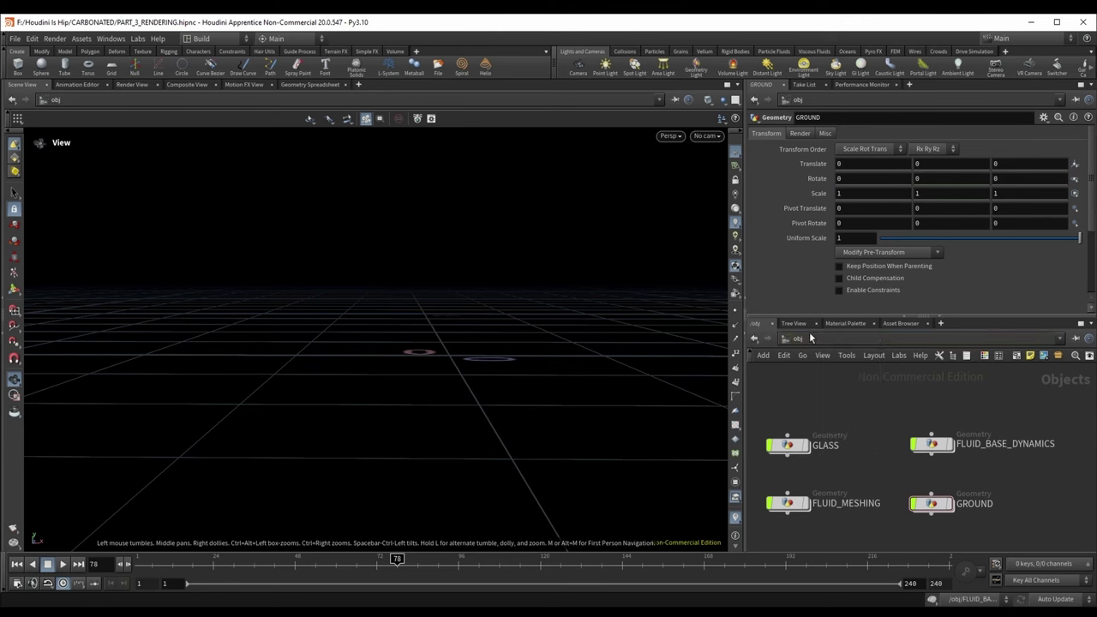
left_click(819, 340)
left_click(845, 424)
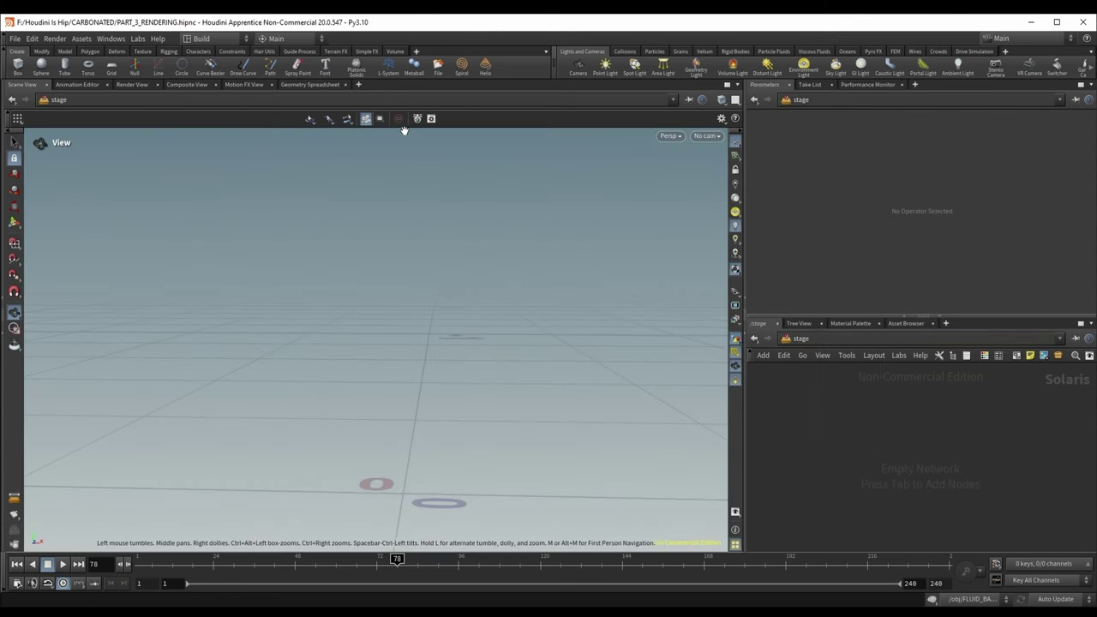
Step: Load the Solaris desktop layout and collapse the Geometry Spreadsheet pane beneath the viewport
left_click(201, 39)
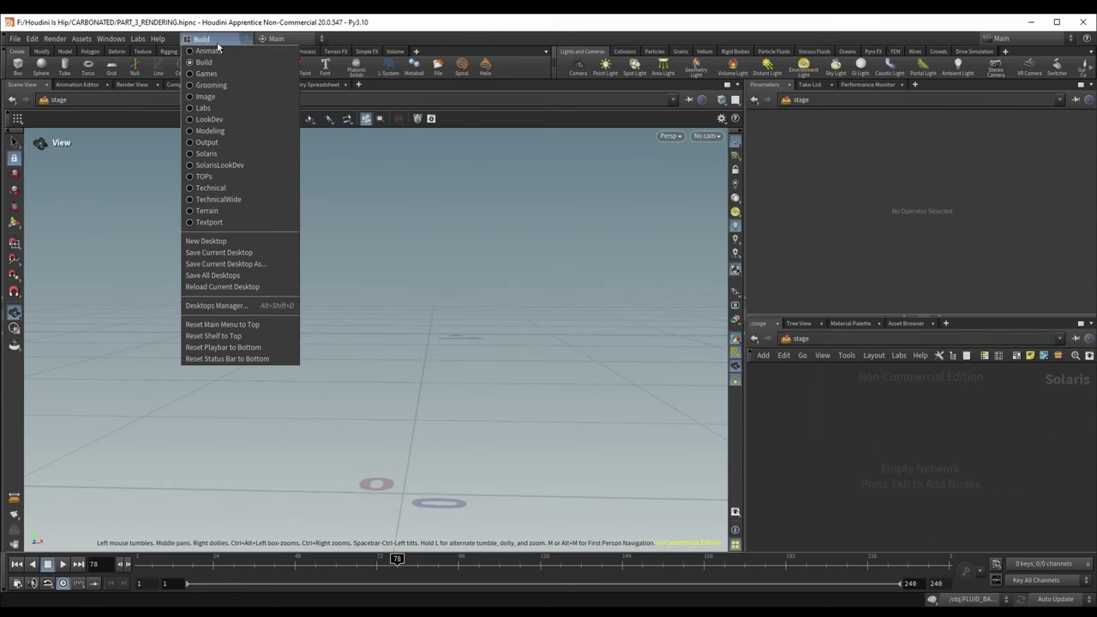
left_click(200, 154)
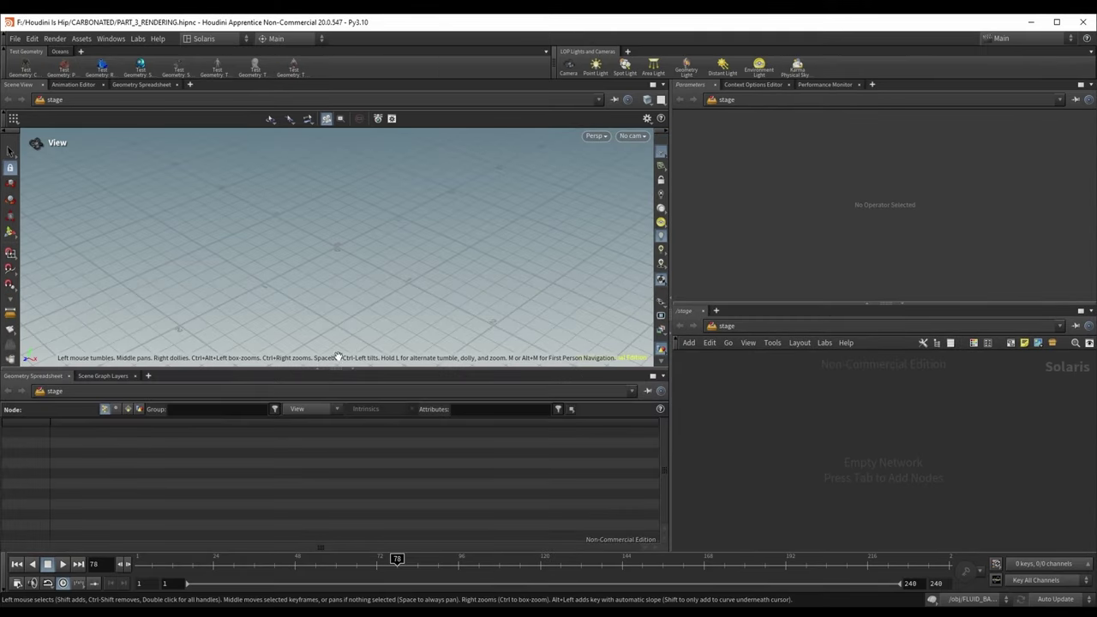
left_click(352, 372)
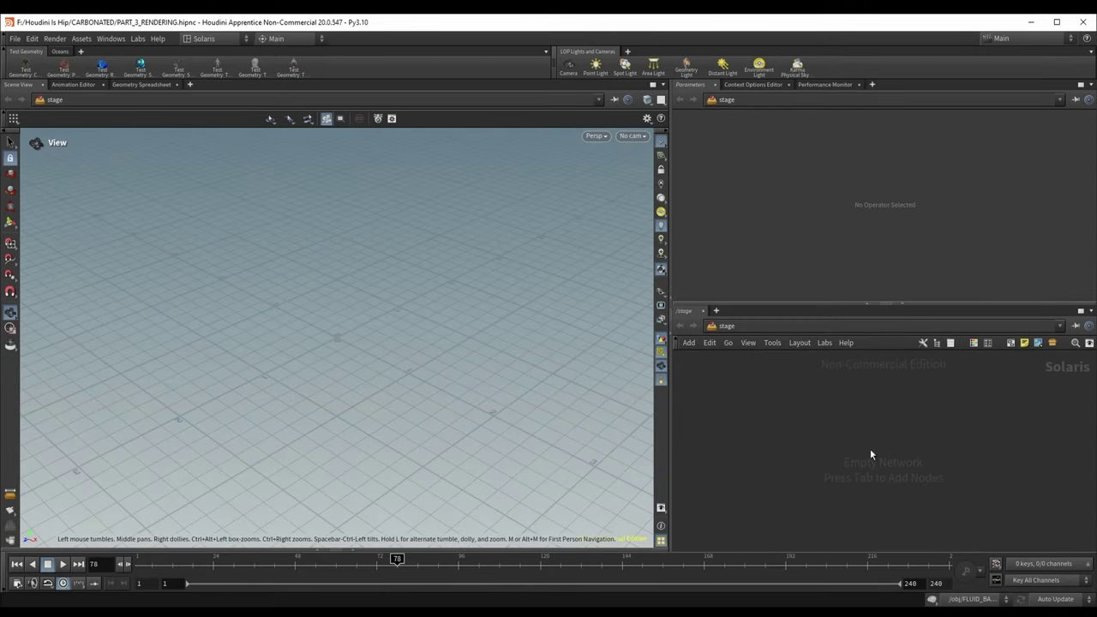
Step: Add a SOP Import node to the empty stage network
key("Tab")
type("sop import")
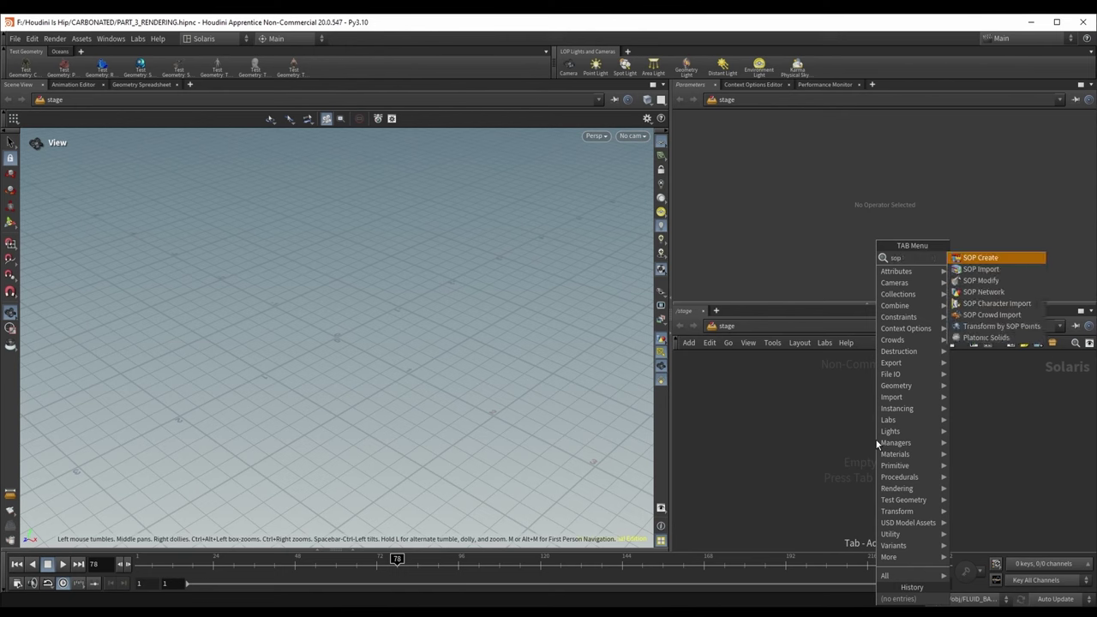
key("Return")
left_click(881, 390)
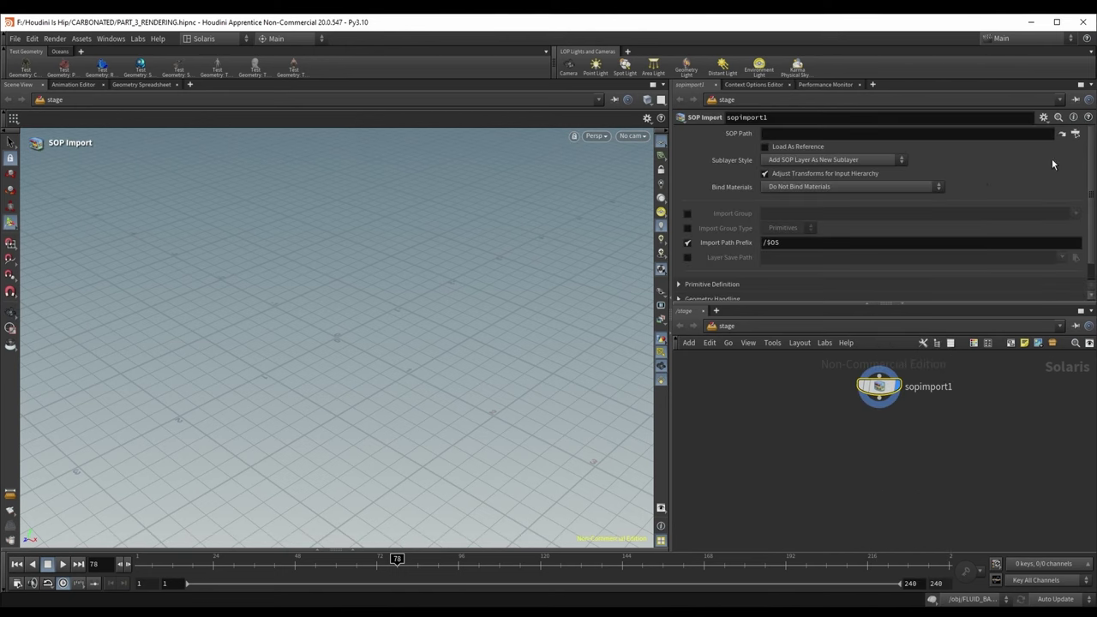
Step: Set the import node's SOP path to /obj/GROUND/GROUND_PLANE_OUT and rename the node GROUND
left_click(1076, 134)
left_click(977, 98)
double_click(1029, 120)
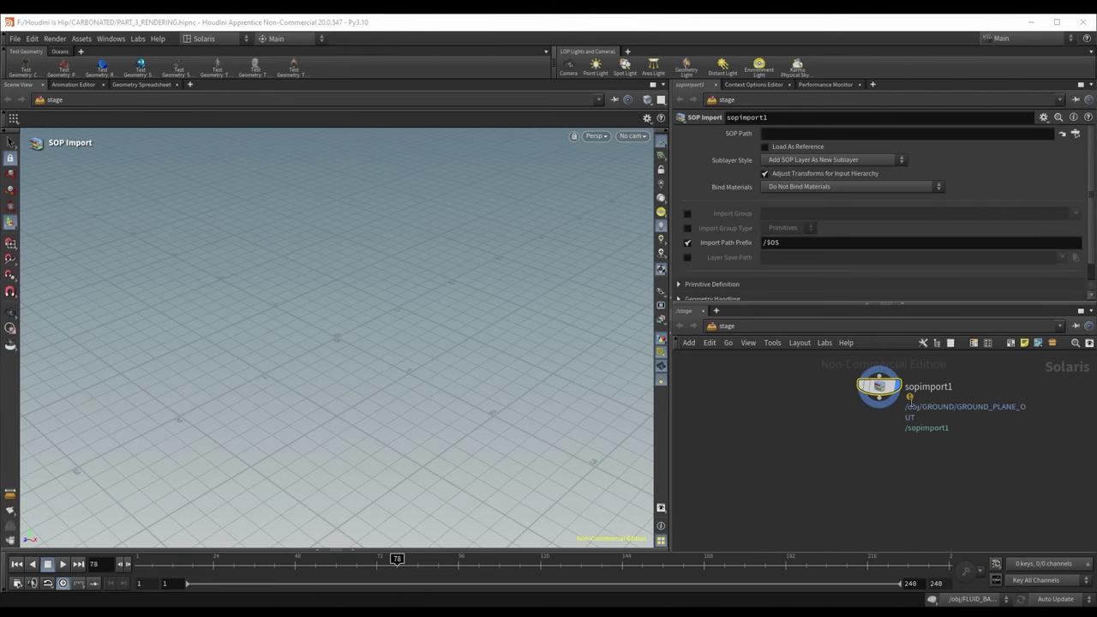
left_click(927, 389)
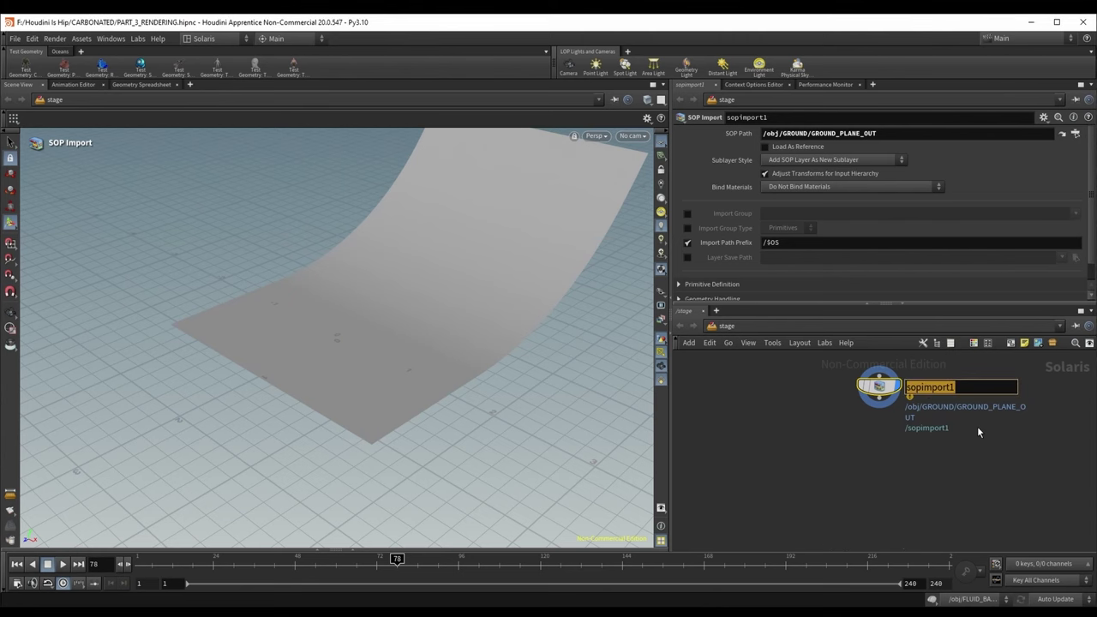
type("GROUND")
key("Return")
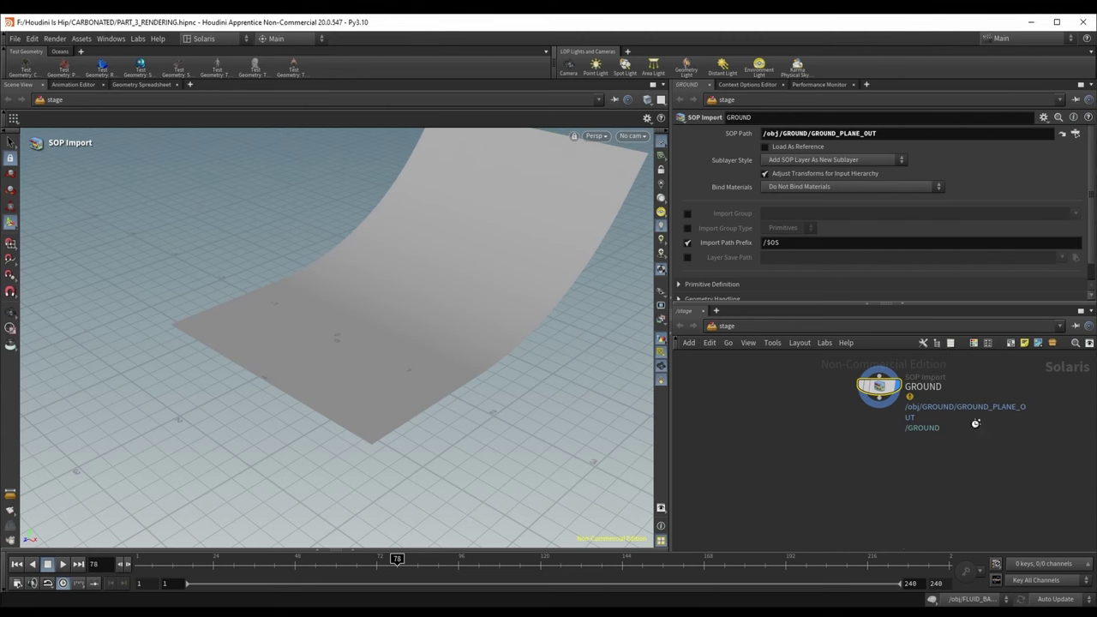
Step: Expand the Geometry Spreadsheet pane beneath the viewport and inspect the GROUND primitive in the scene graph
left_click(341, 551)
left_click(85, 457)
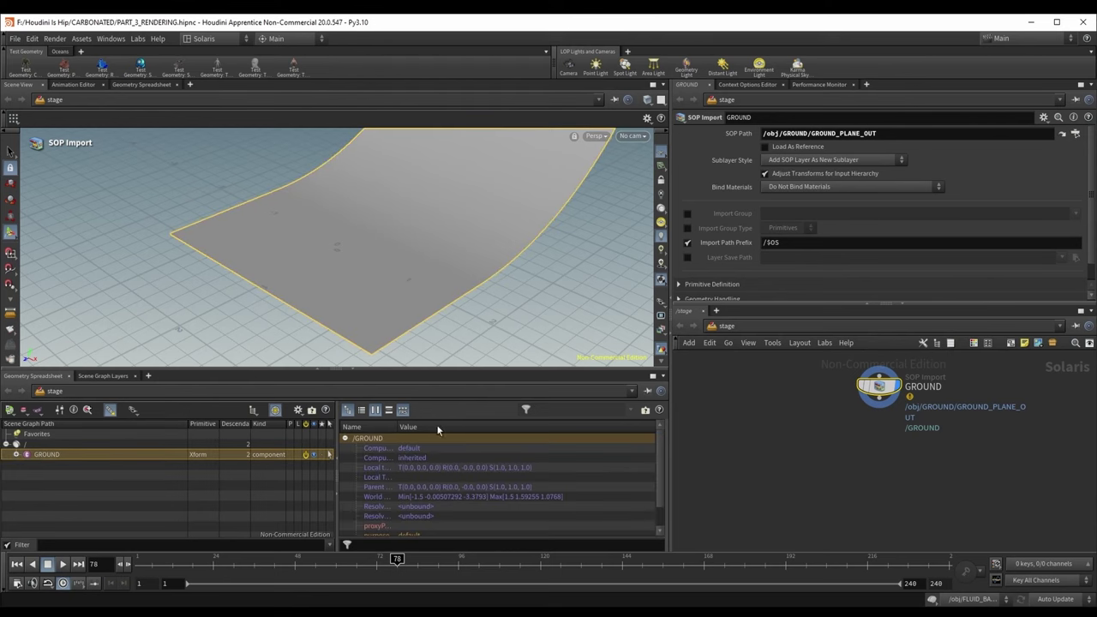
Step: Duplicate the GROUND import below the original, rename the copy GLASS and point its SOP path to /obj/GLASS/GLASS_RENDER
left_click_drag(875, 391, 874, 463, "alt")
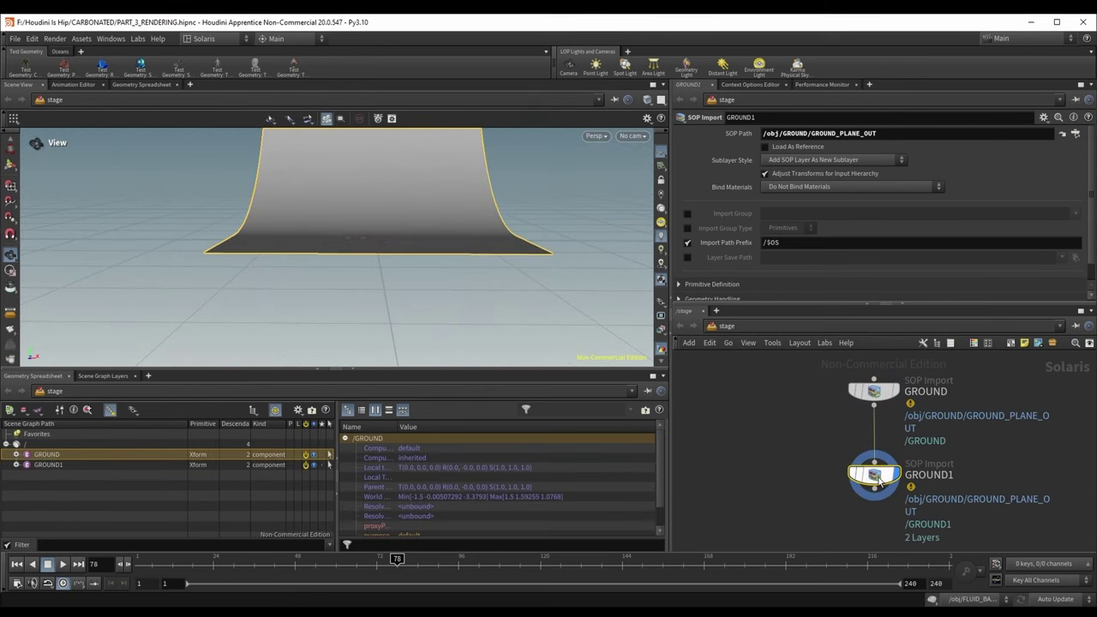
double_click(922, 476)
type("GLASS")
key("Return")
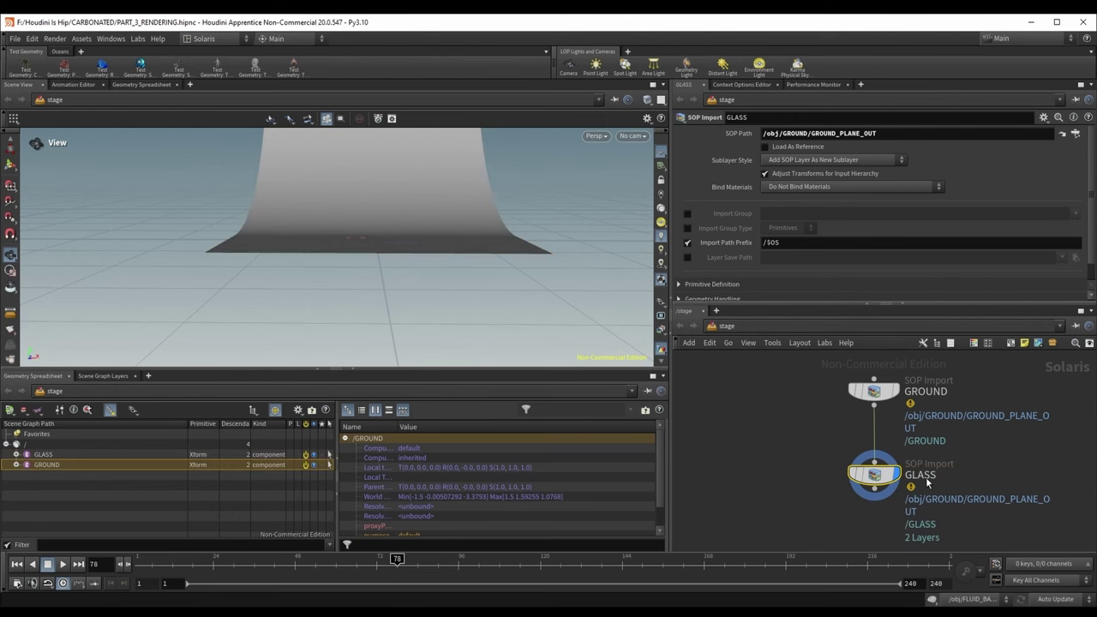
left_click(1076, 134)
double_click(1018, 113)
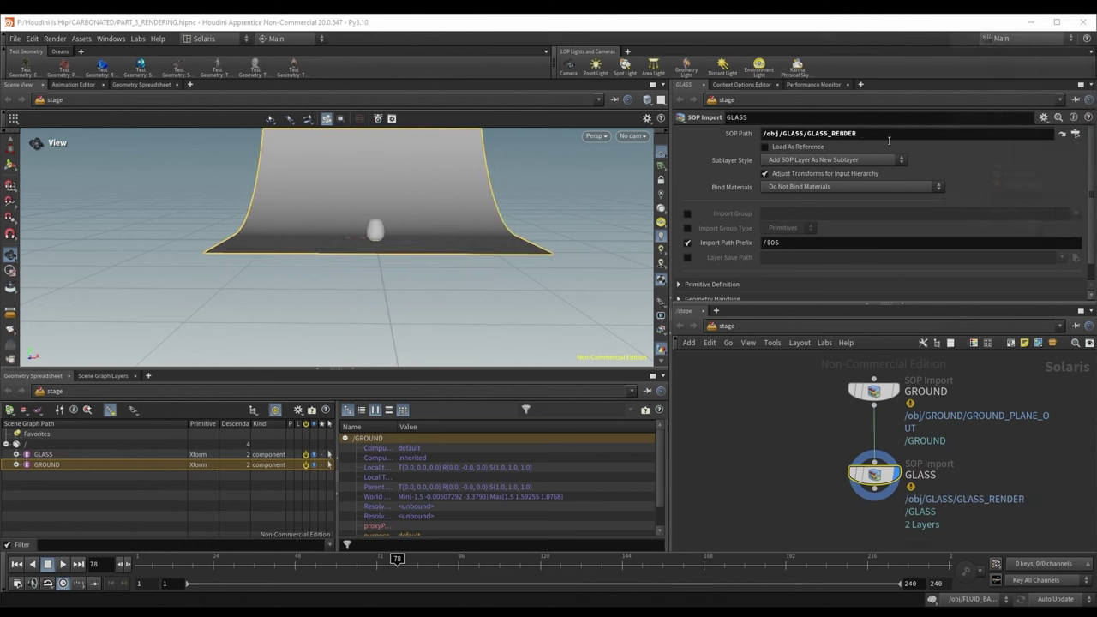
Step: Frame the glass close up against the backdrop and create a camera from that view
mouse_move(377, 258)
left_mouse_down()
mouse_move(409, 214)
mouse_move(383, 248)
left_mouse_up()
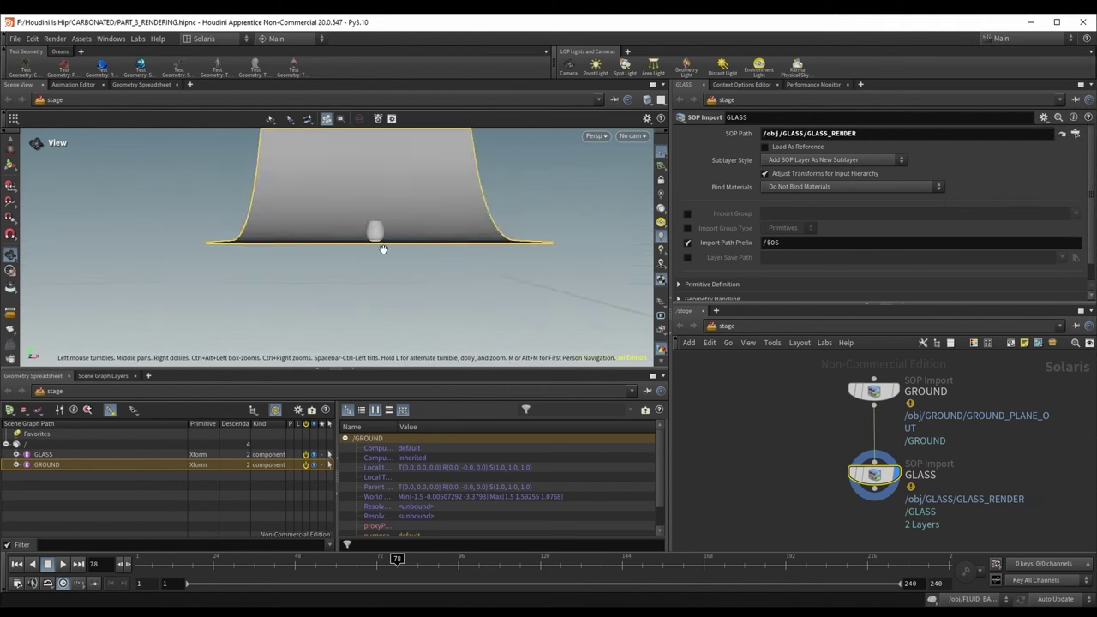
right_click_drag(384, 249, 349, 200)
left_click_drag(348, 201, 409, 238)
mouse_move(409, 238)
right_mouse_down()
mouse_move(383, 260)
mouse_move(418, 242)
right_mouse_up()
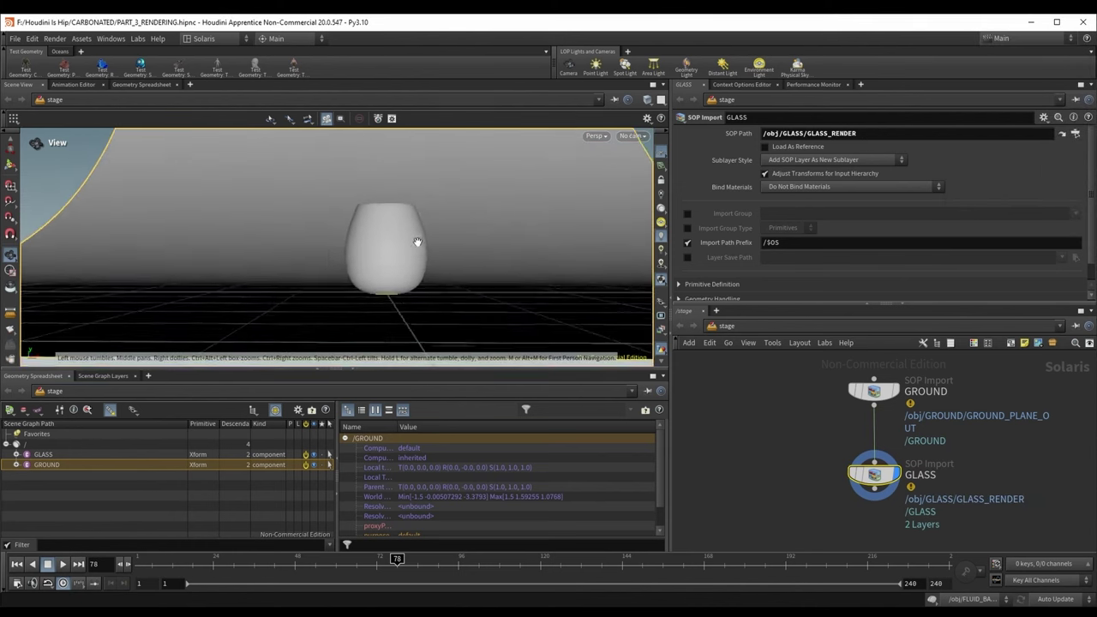
middle_click_drag(418, 242, 392, 267)
left_click_drag(392, 267, 370, 286)
right_click_drag(370, 287, 351, 286)
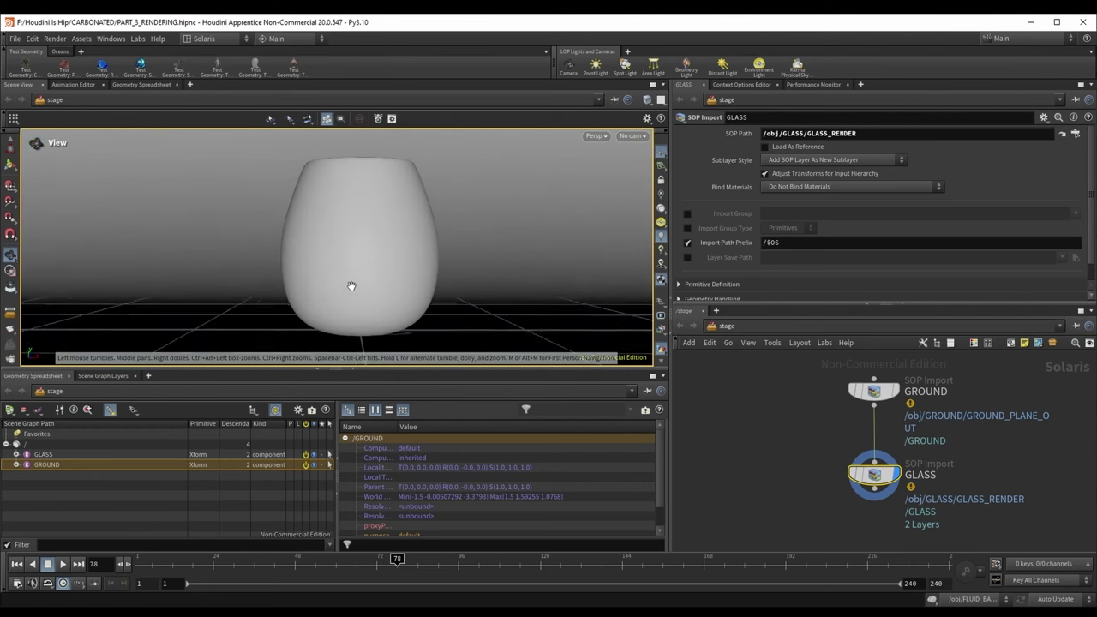
left_click_drag(351, 286, 335, 277)
right_click_drag(336, 277, 385, 265)
left_click_drag(385, 265, 378, 266)
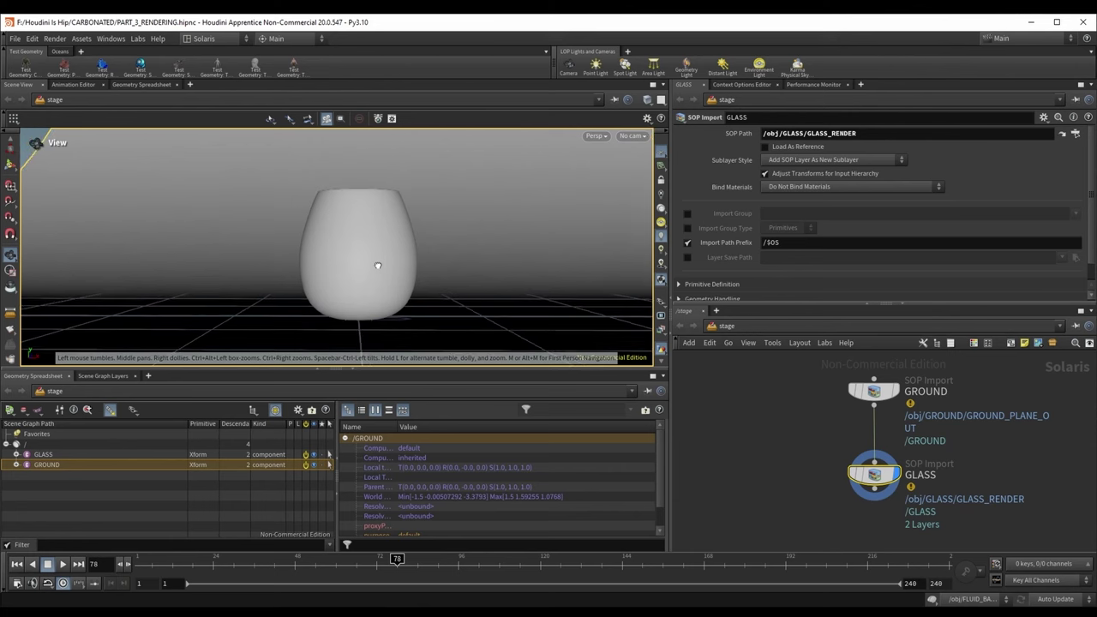
left_click(568, 67, "ctrl")
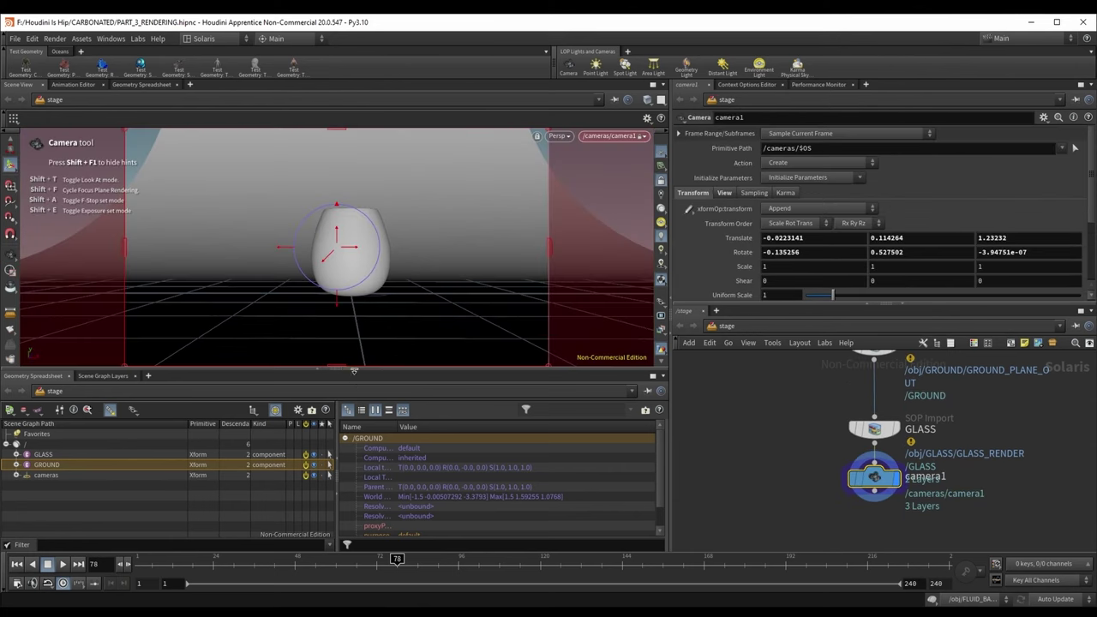
Step: Collapse the pane beneath the viewport and refine the camera's framing of the glass
left_click(353, 370)
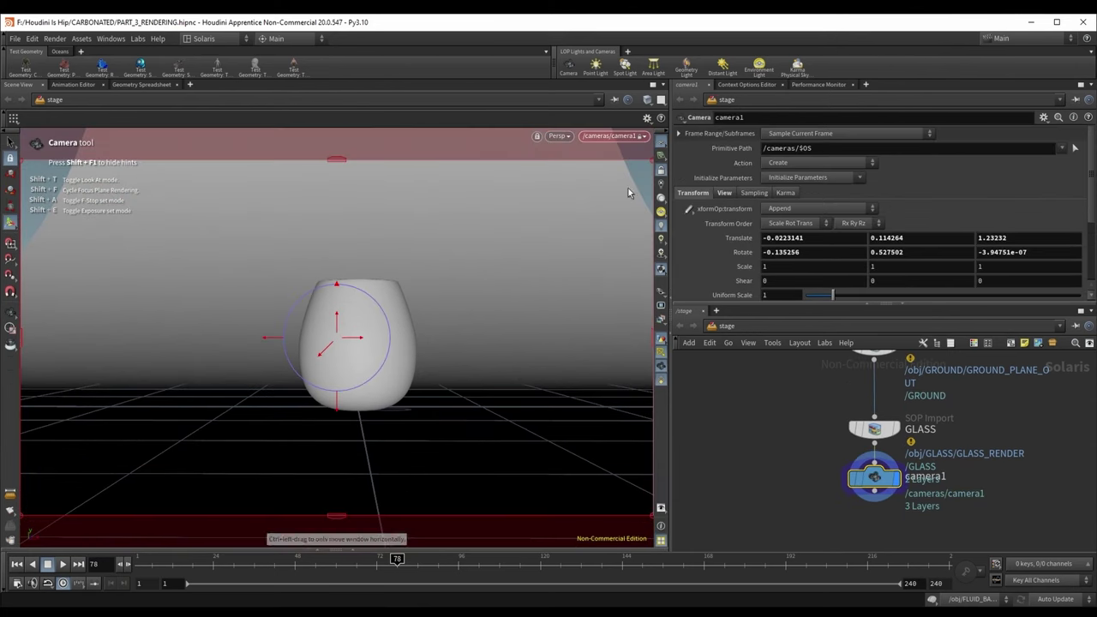
left_click(10, 313)
mouse_move(378, 335)
right_mouse_down()
mouse_move(392, 333)
mouse_move(380, 323)
right_mouse_up()
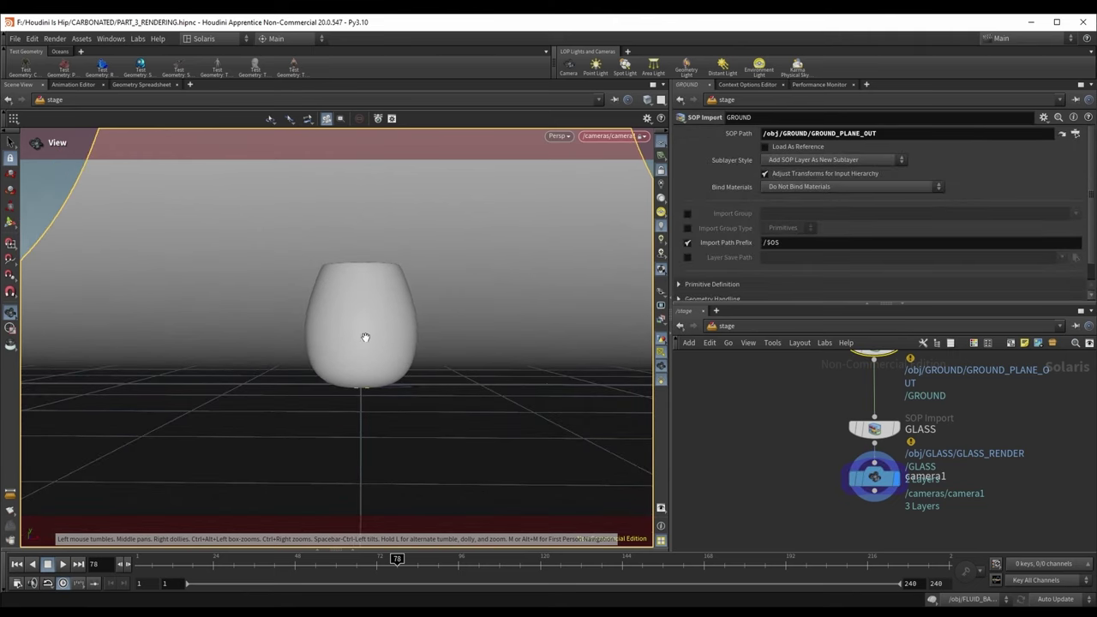
Step: Set the width of the grid inside the GROUND object to 5 and return to the stage network
left_click(728, 326)
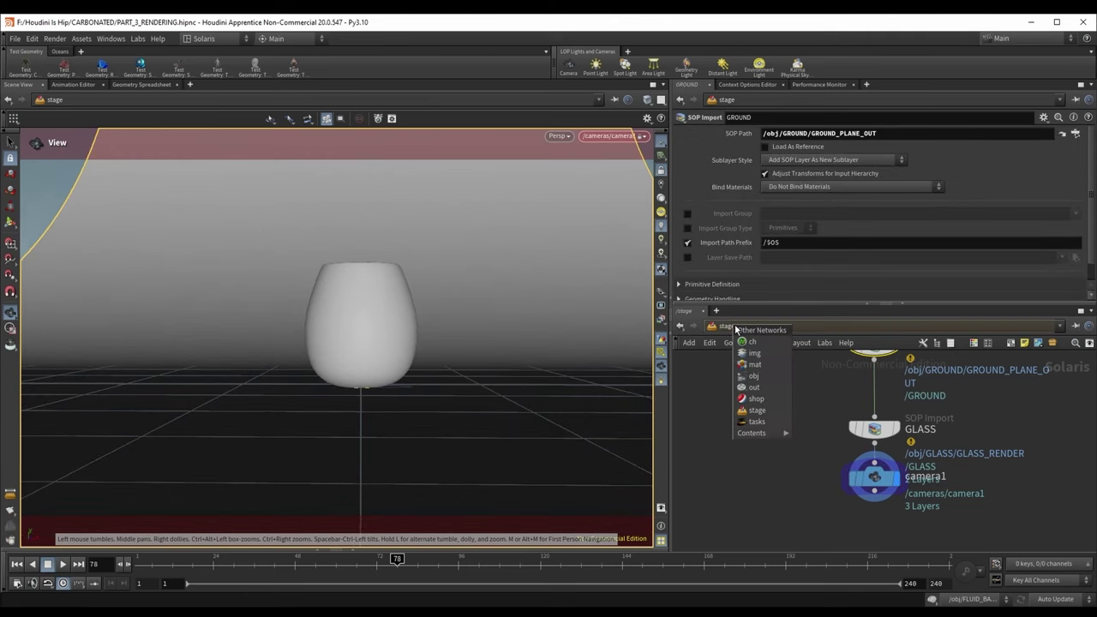
left_click(759, 389)
left_click(742, 329)
left_click(759, 378)
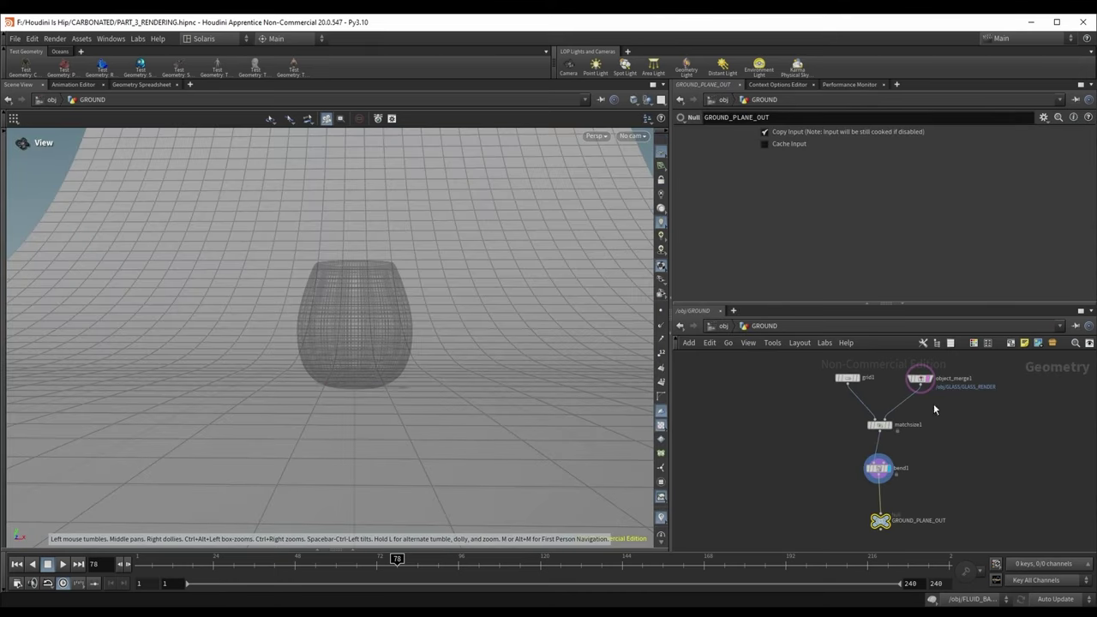
left_click(848, 377)
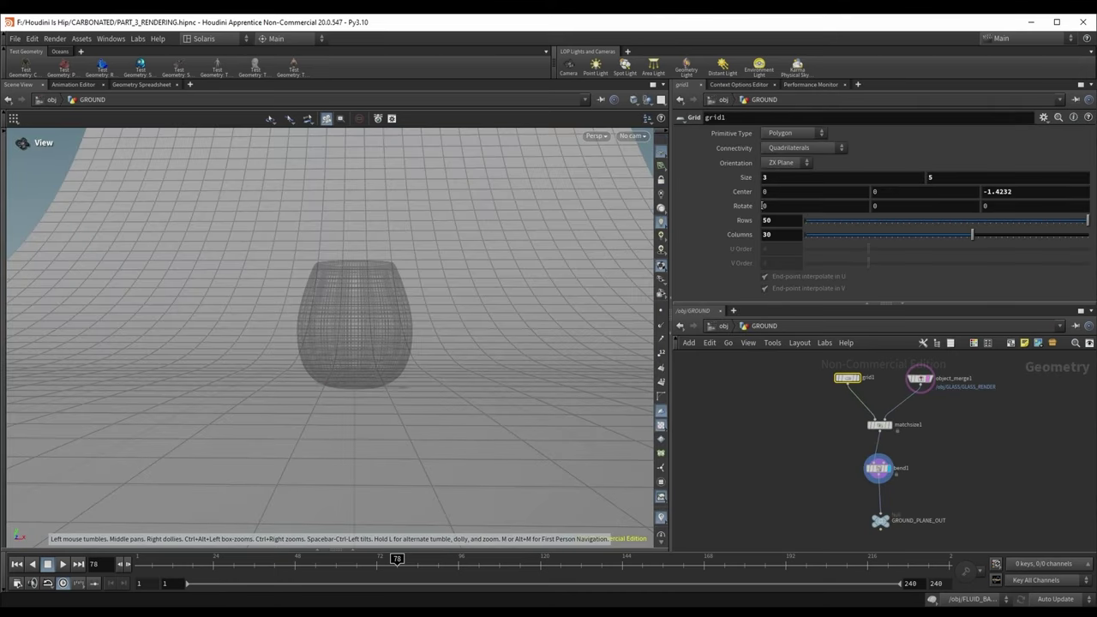
left_click(789, 179)
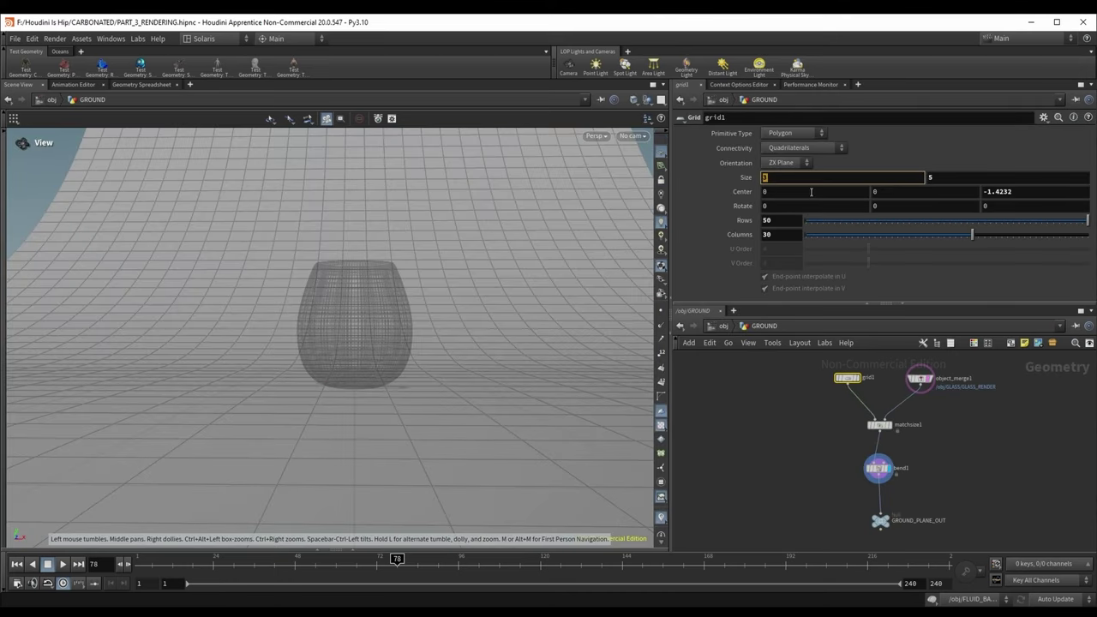
type("5")
key("Return")
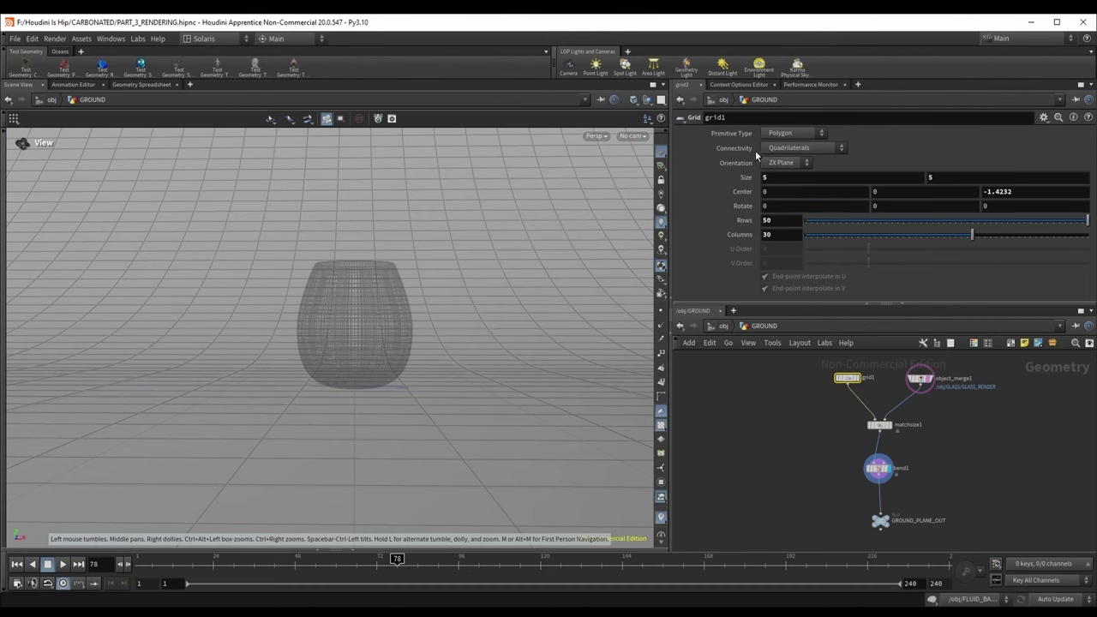
left_click(724, 326)
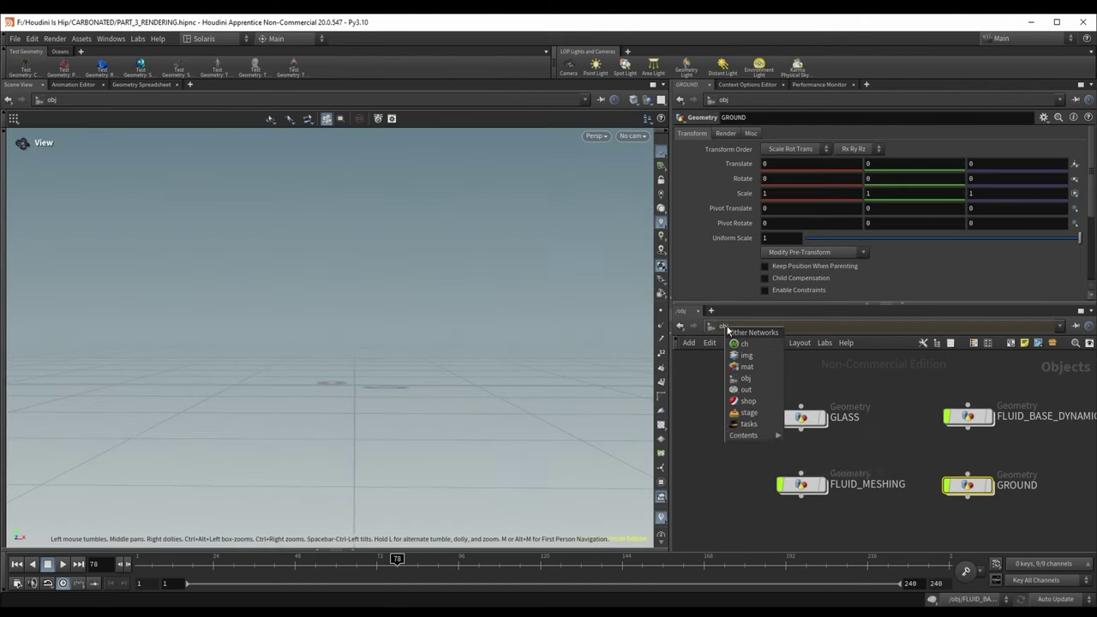
left_click(764, 416)
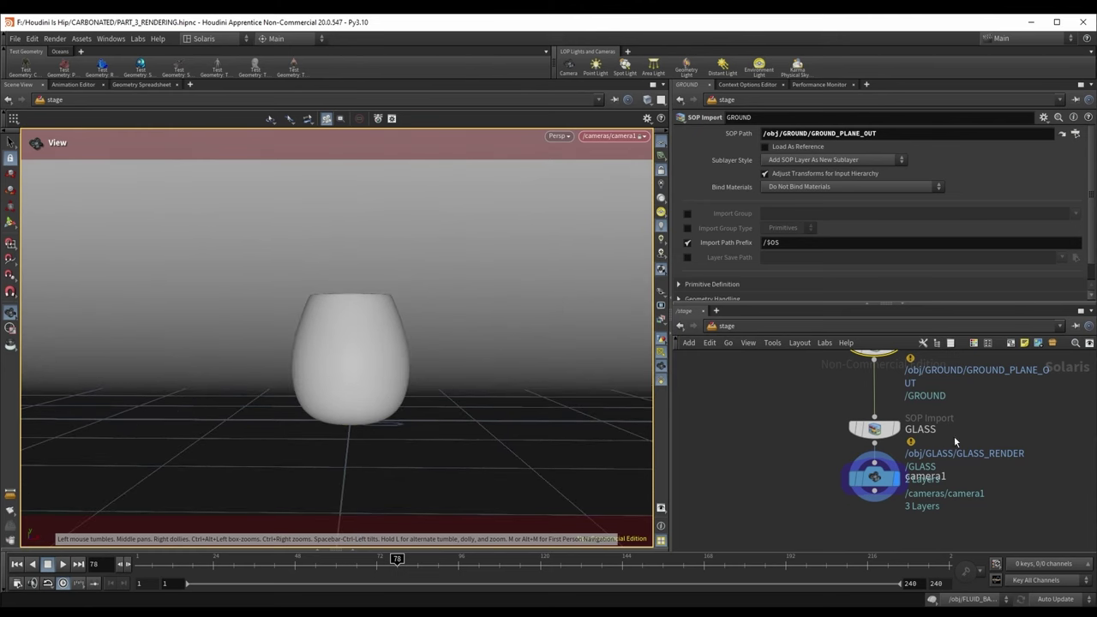
Step: Add a Karma render setup below the camera, wire the camera into its render settings node and display that node
left_click_drag(910, 464, 917, 421)
key("Tab")
type("kar")
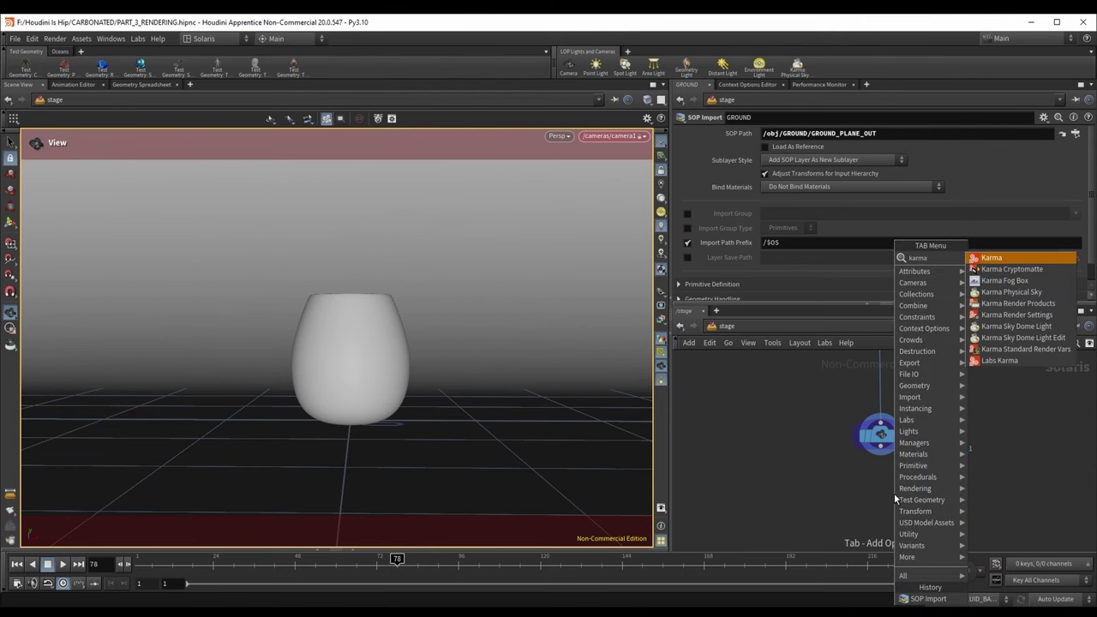
left_click(991, 259)
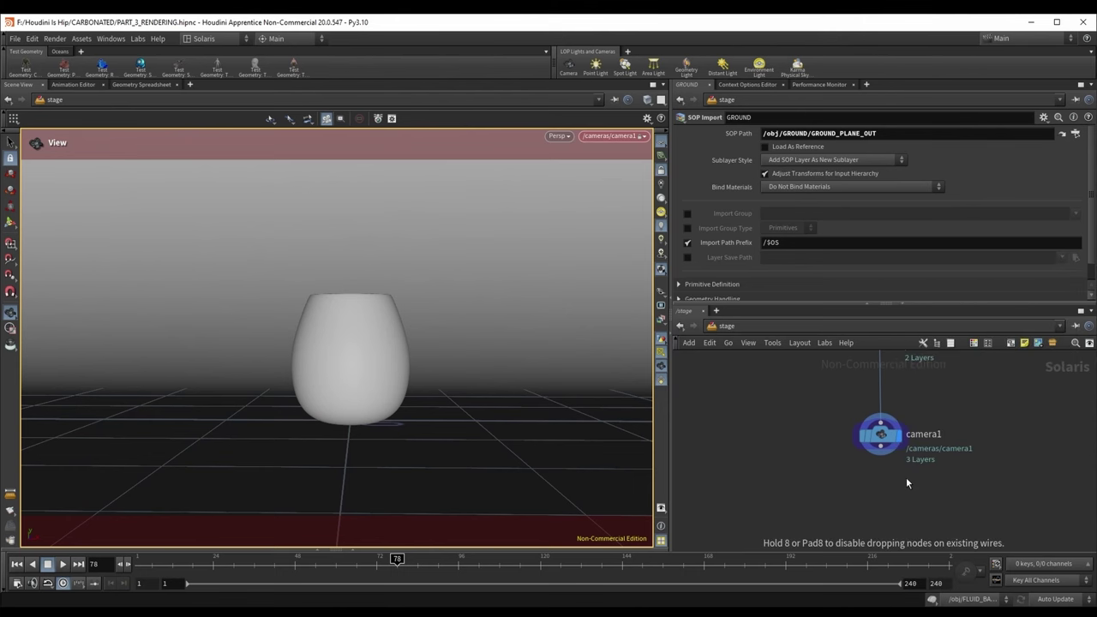
left_click(873, 512)
middle_click_drag(875, 518, 868, 473)
left_click_drag(867, 470, 878, 462)
left_click(874, 402)
left_click(870, 452)
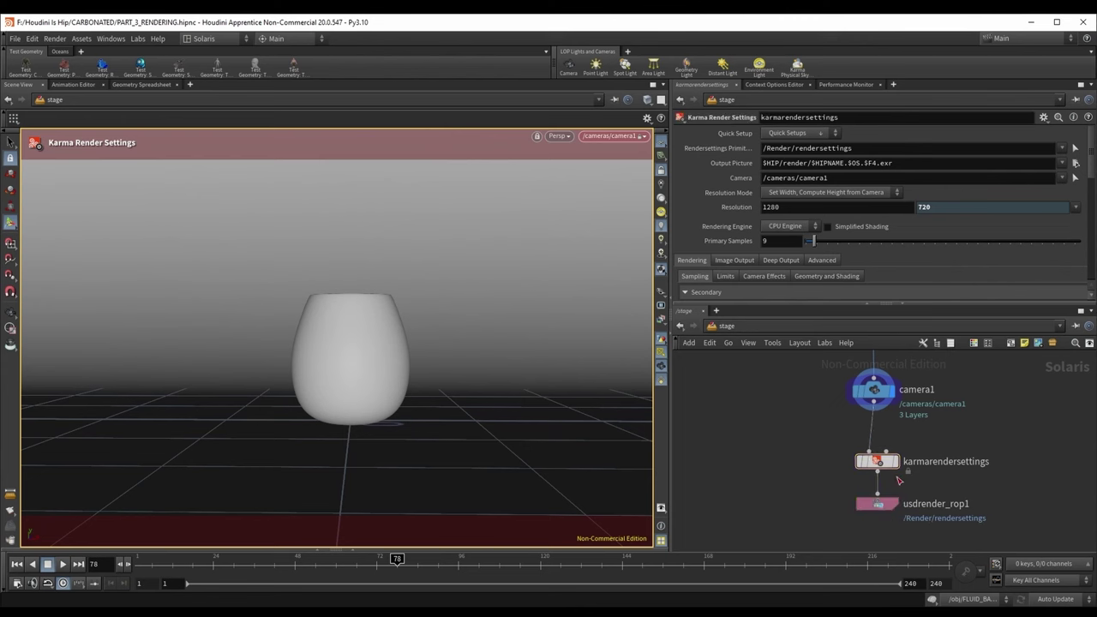
left_click_drag(882, 505, 883, 527)
left_click(896, 462)
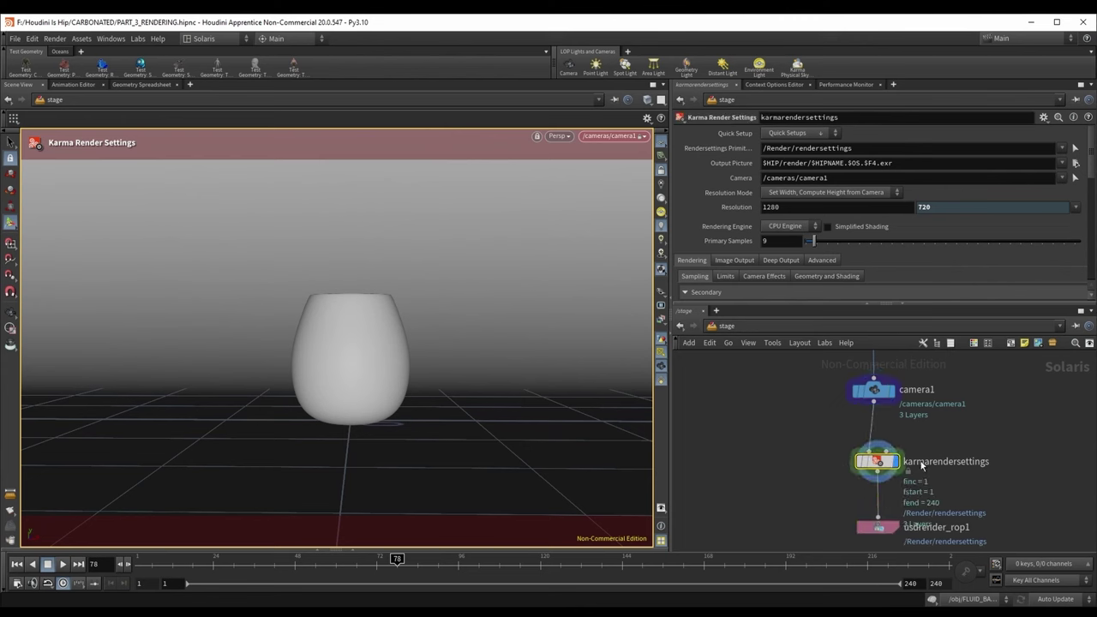
Step: Set the Karma rendering engine to XPU and switch the viewport renderer to Karma XPU
left_click(786, 226)
left_click(788, 249)
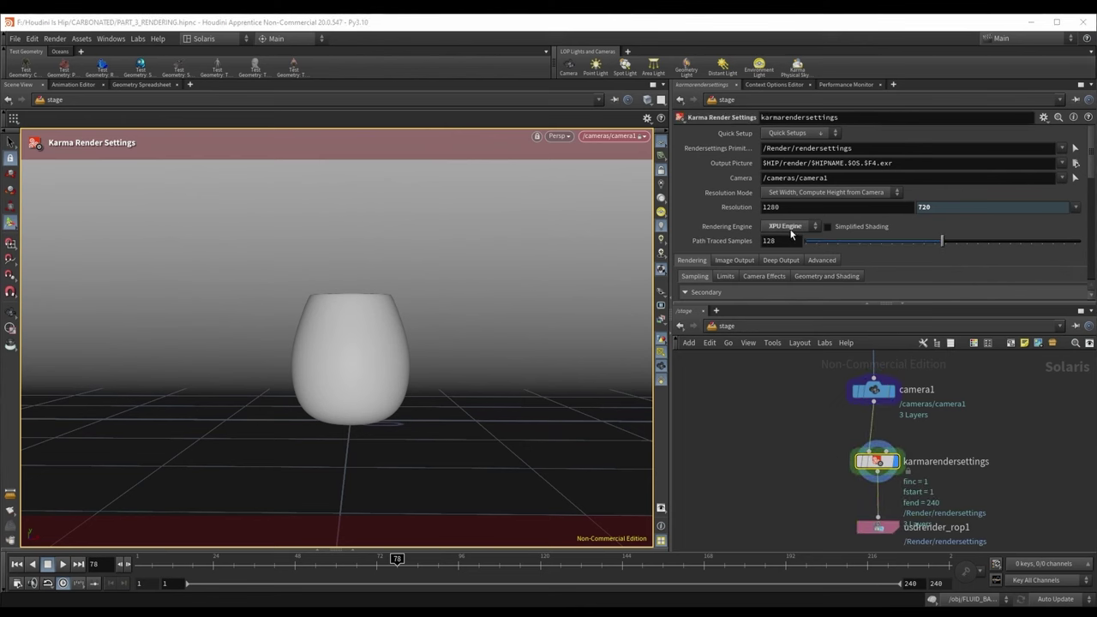
left_click(560, 137)
left_click(560, 202)
key("Escape")
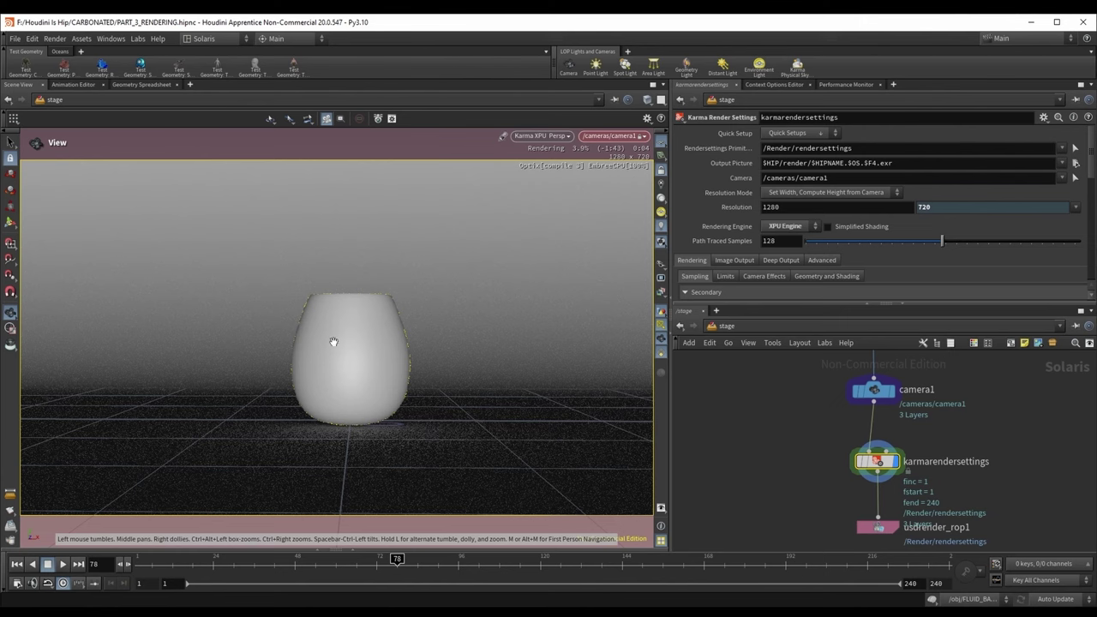
Step: Add a Dome Light between the GLASS import and the camera in the stage network
scroll(919, 439, "down", 3)
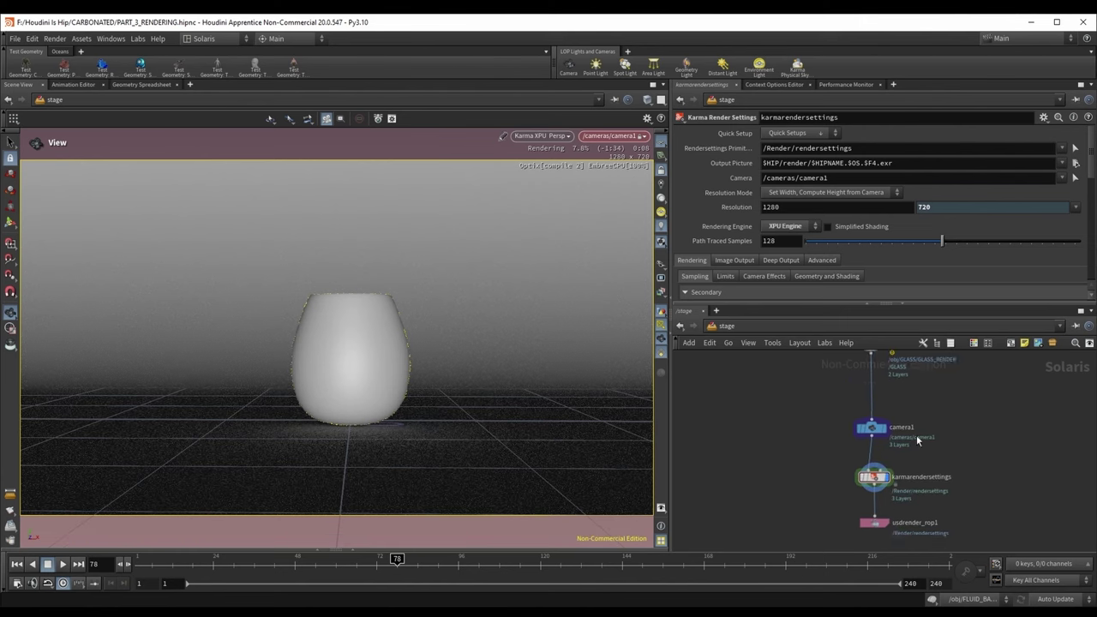
middle_click_drag(919, 439, 903, 455)
key("Tab")
type("dome")
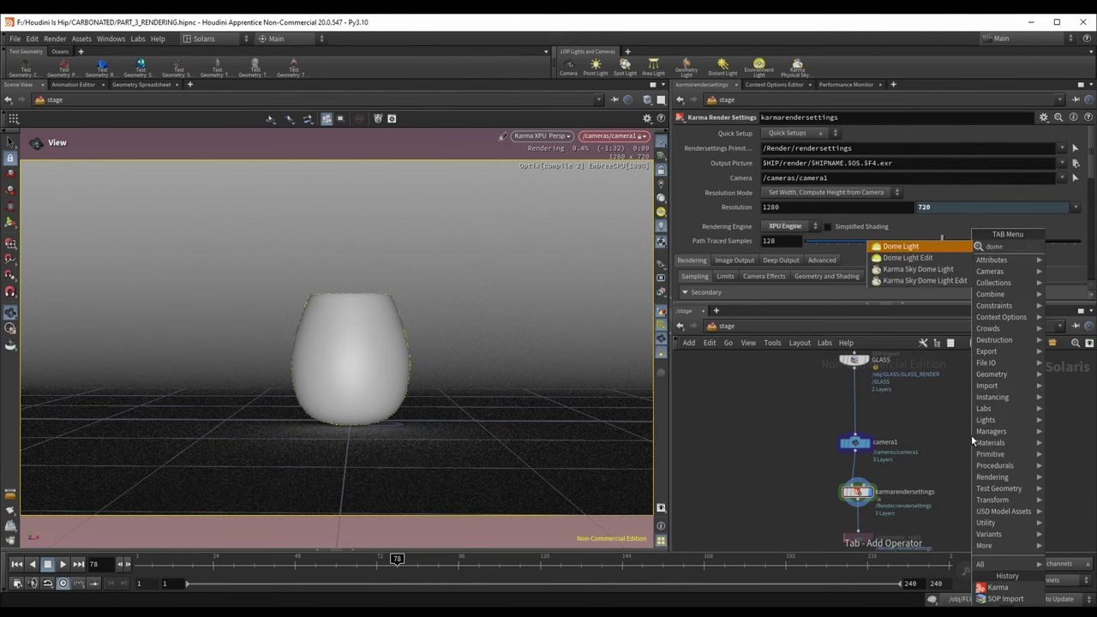
key("Return")
scroll(829, 495, "up", 1)
middle_click_drag(867, 384, 867, 412)
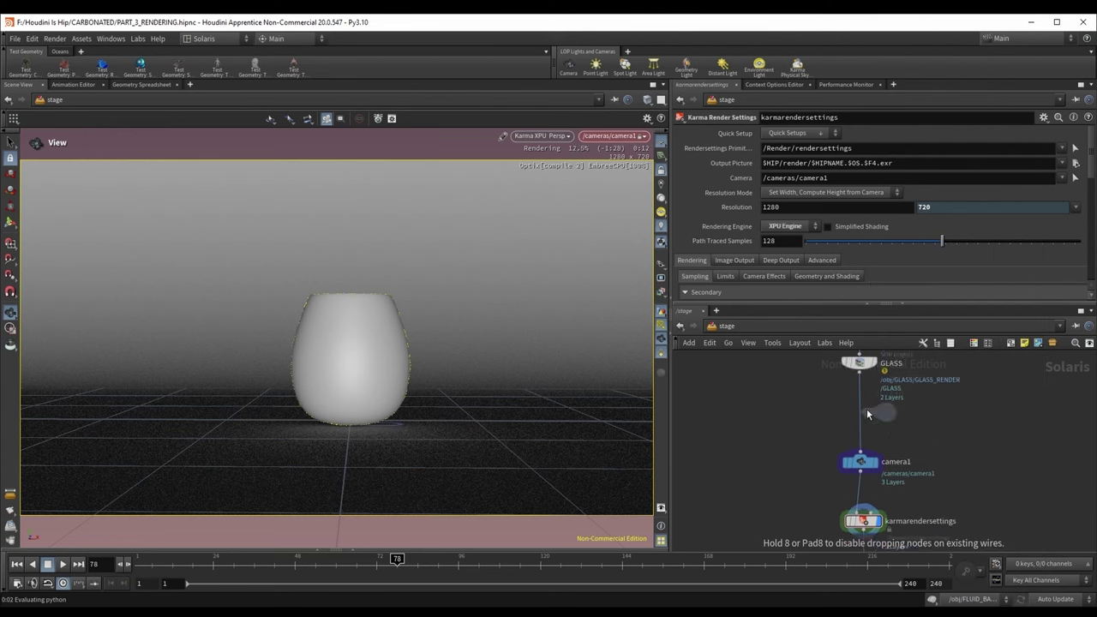
middle_click_drag(908, 479, 803, 454)
scroll(794, 421, "up", 1)
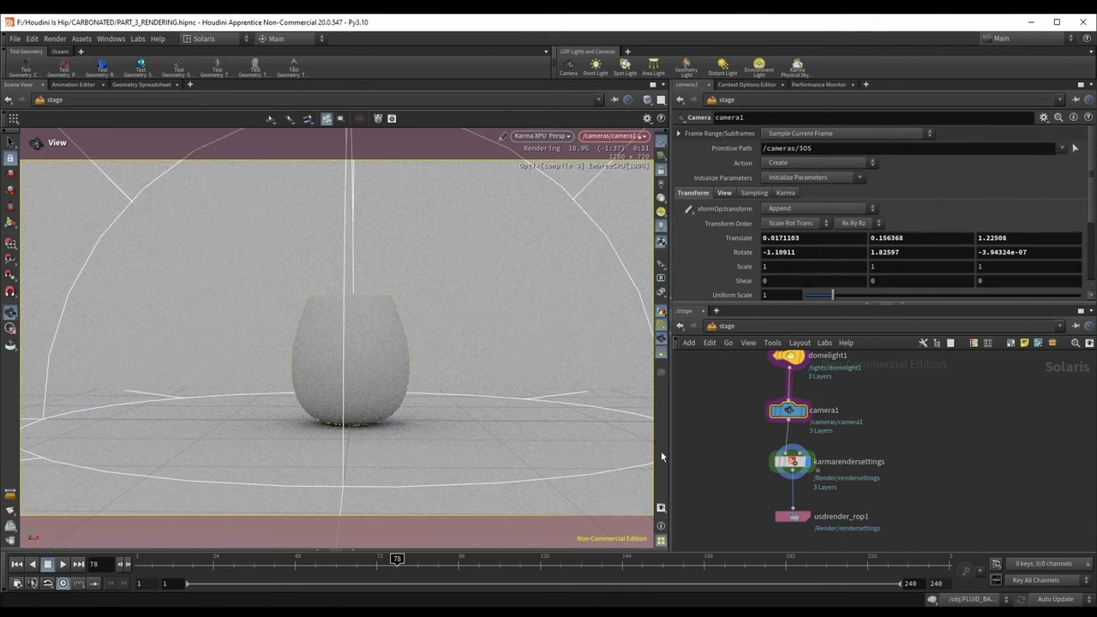
Step: Set the camera's aspect ratio to Square 1:1, reframe the glass in the camera view, and show the Karma render settings' parameters
left_click(725, 193)
scroll(1009, 220, "down", 1)
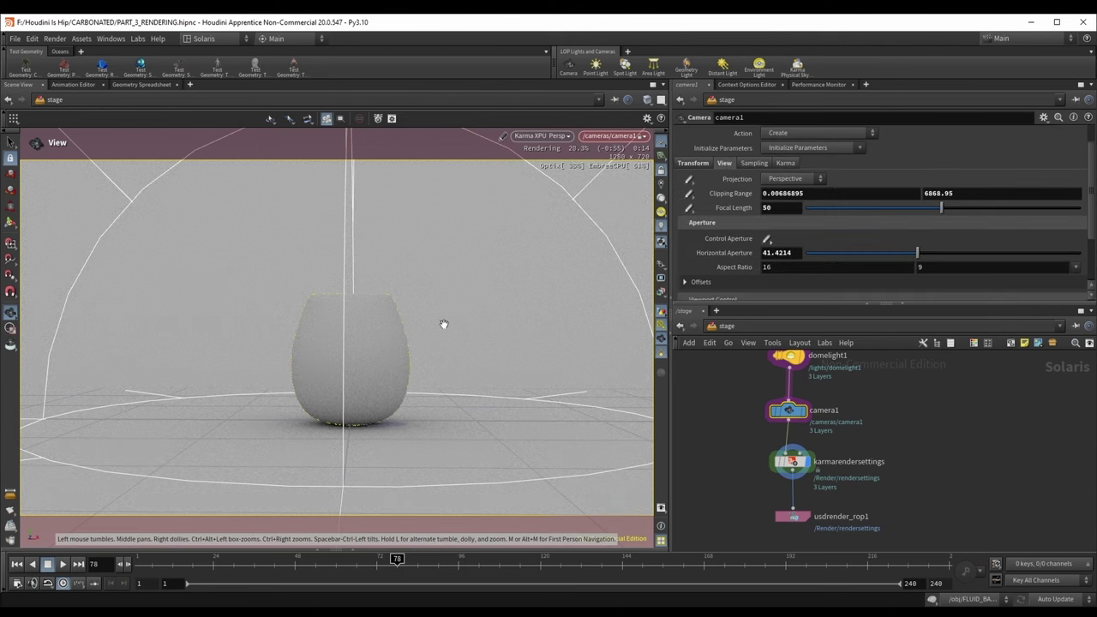
left_click(694, 163)
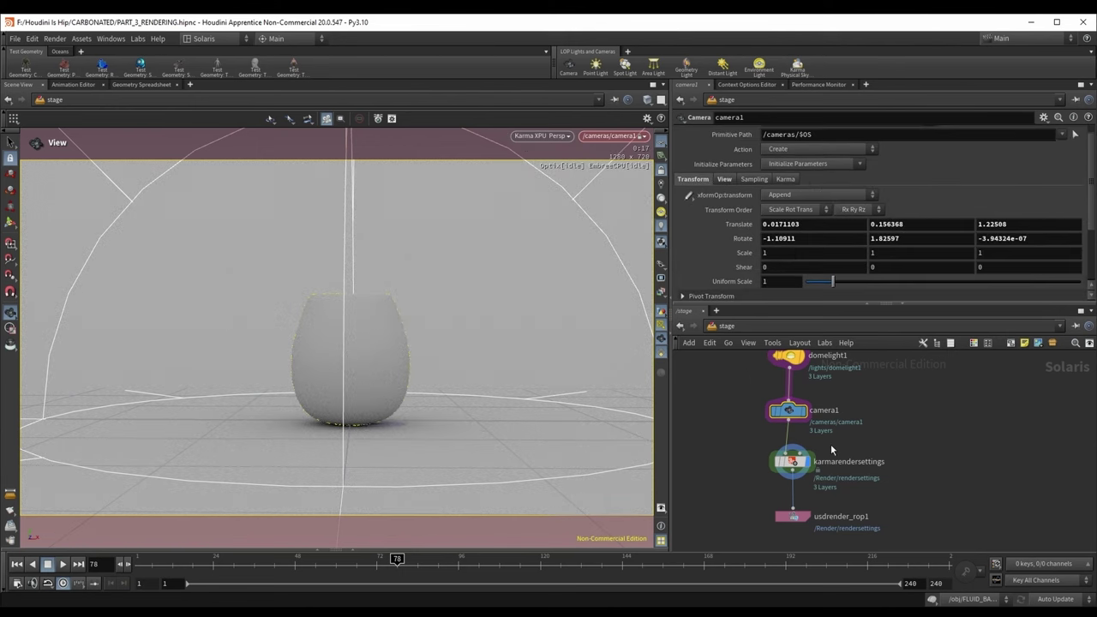
left_click(724, 179)
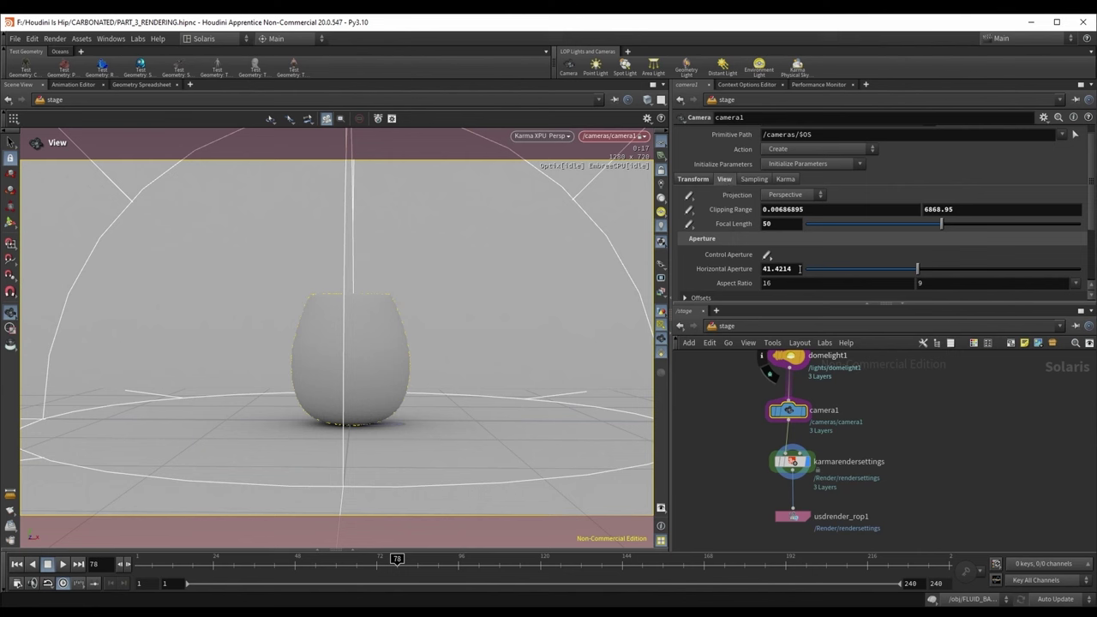
scroll(800, 268, "down", 1)
left_click(1076, 238)
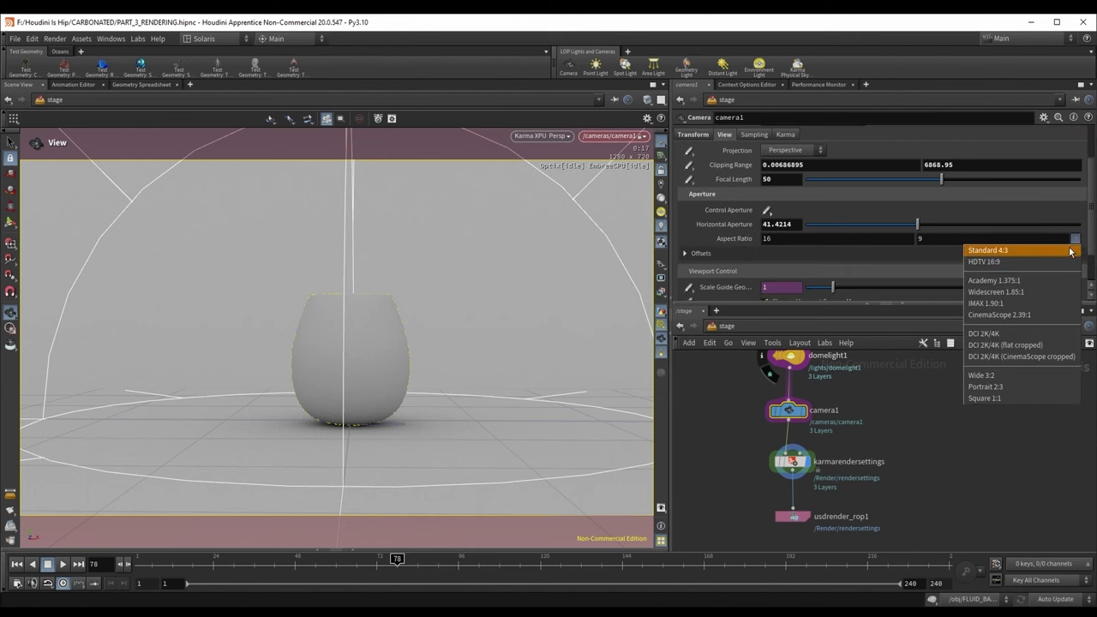
left_click(986, 399)
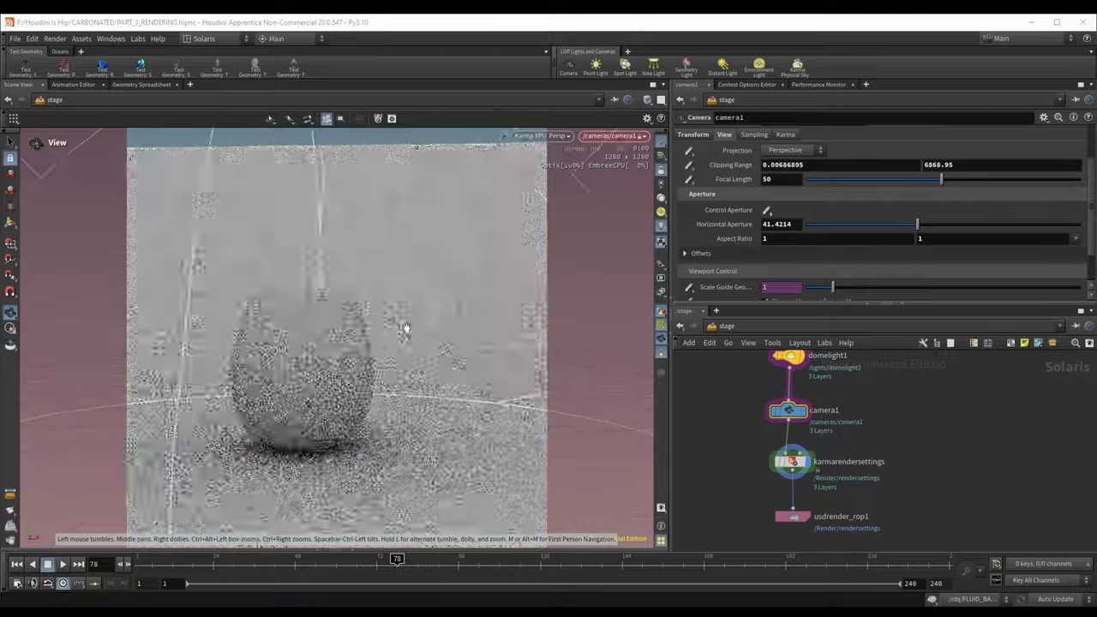
left_click_drag(427, 314, 411, 321)
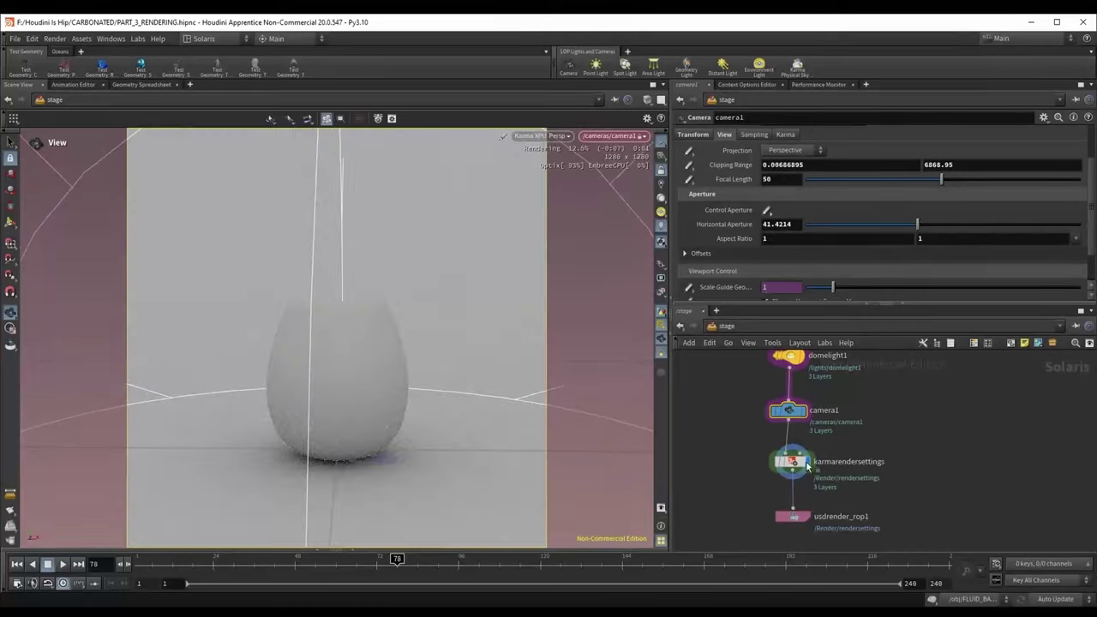
left_click(805, 463)
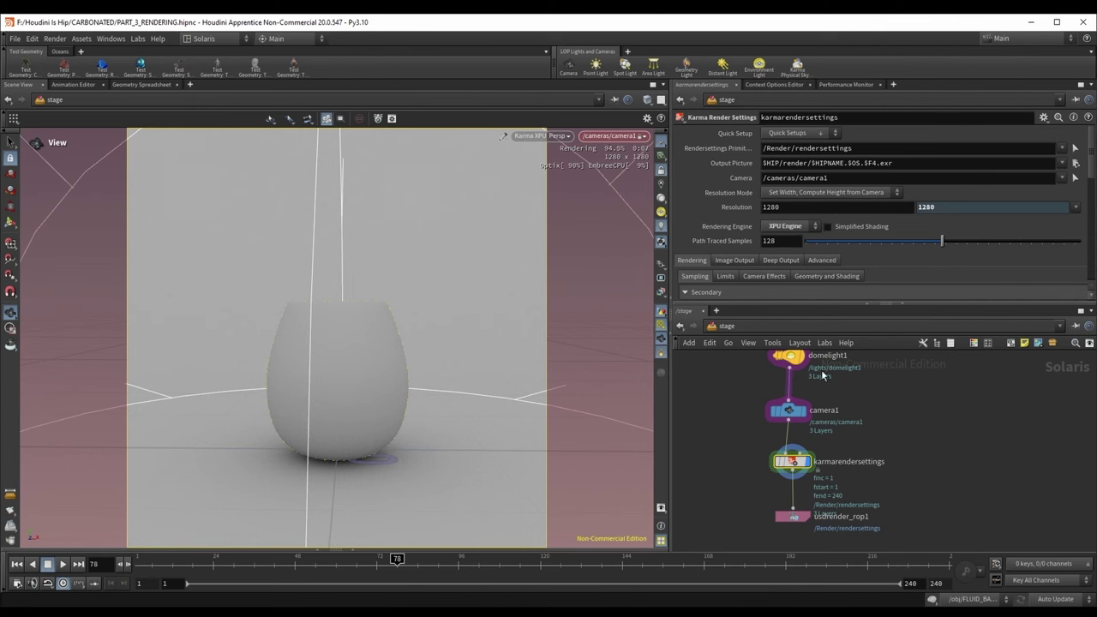
Step: Move the GROUND and GLASS imports up and insert a Material Library between GLASS and the dome light
middle_click_drag(910, 439, 910, 471)
scroll(883, 450, "down", 1)
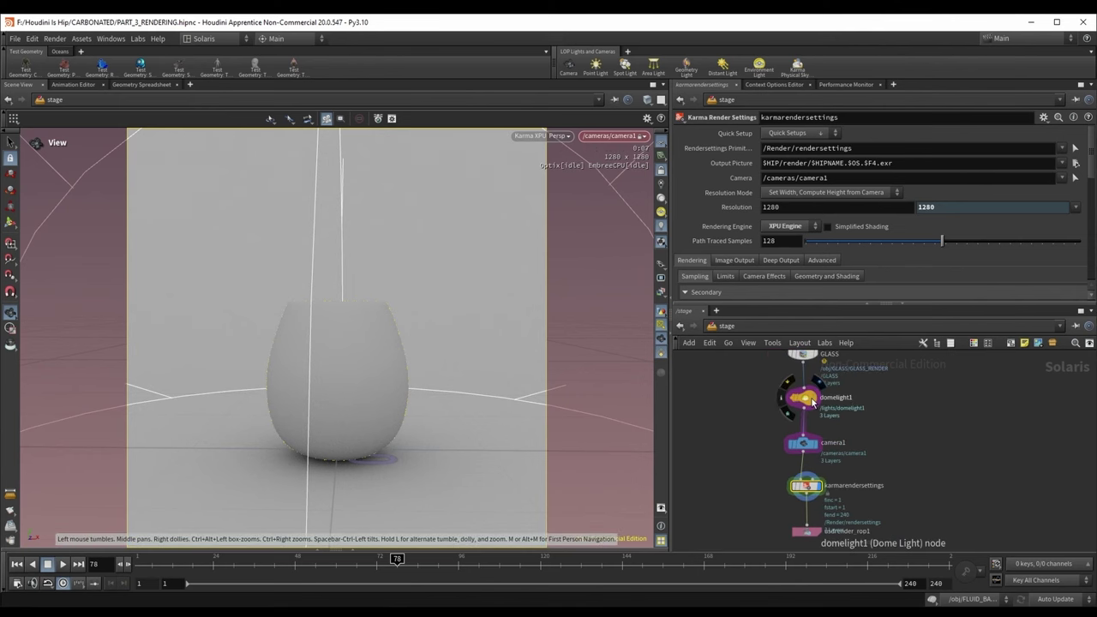
left_click(813, 402)
middle_click_drag(865, 369, 876, 480)
left_click_drag(766, 481, 866, 397)
left_click_drag(821, 471, 828, 408)
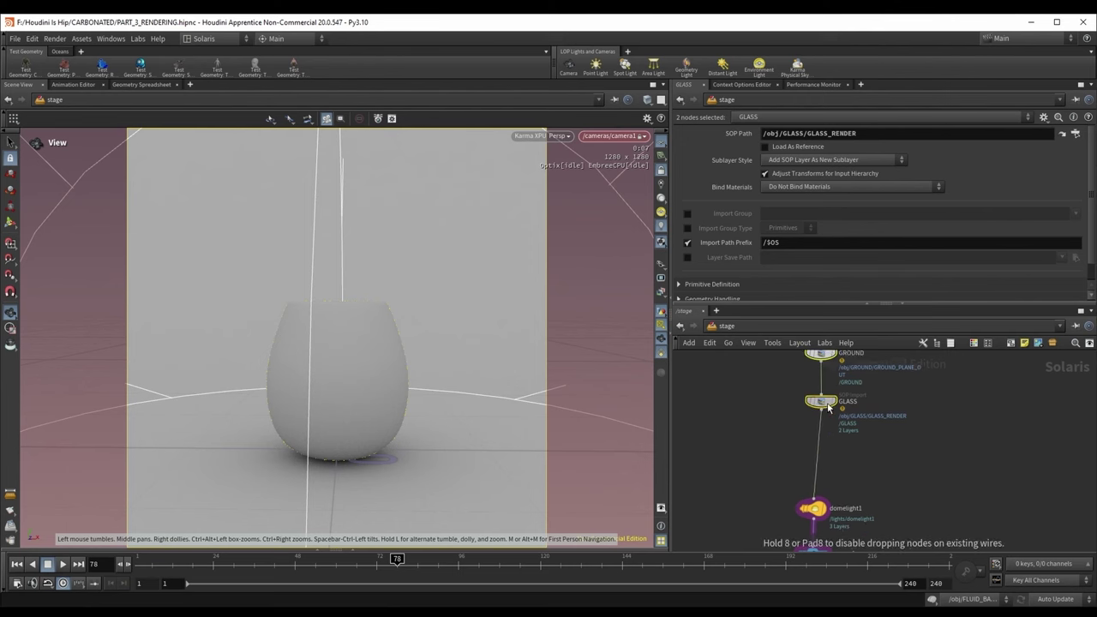
key("Tab")
type("ma")
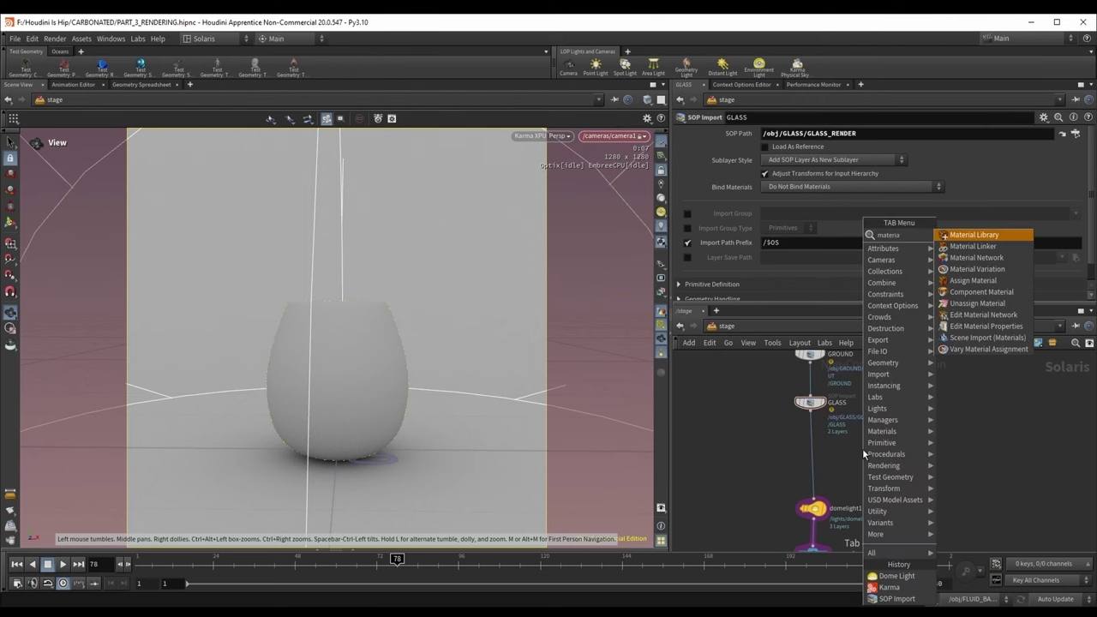
key("Return")
left_click(813, 447)
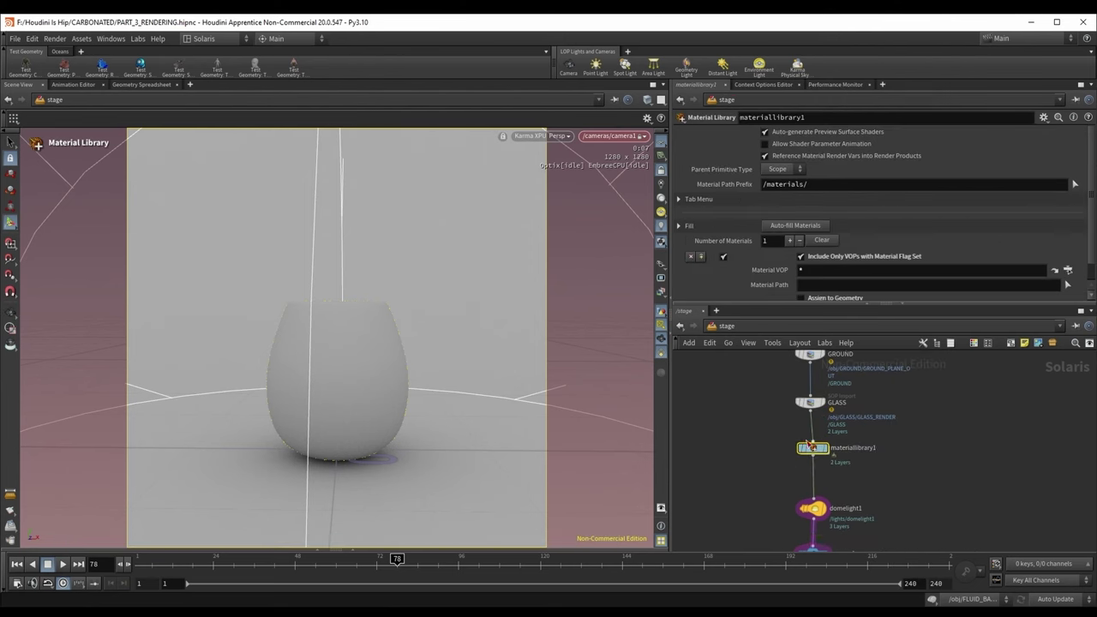
Step: Inside the material library, add a Karma Material Builder and name it GROUND
double_click(812, 451)
key("Tab")
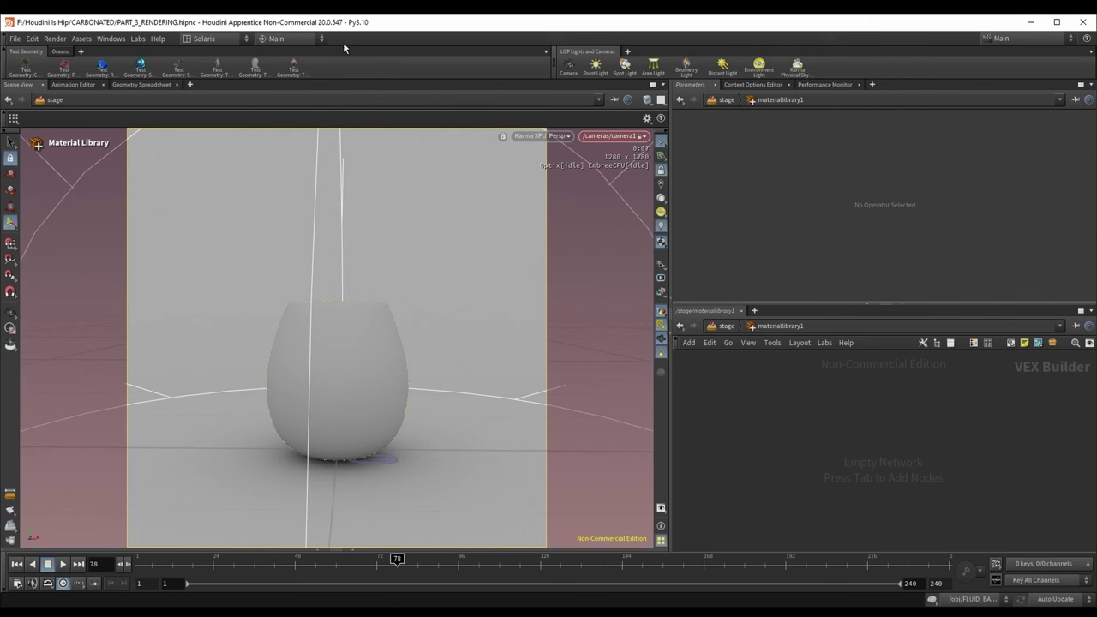
key("Tab")
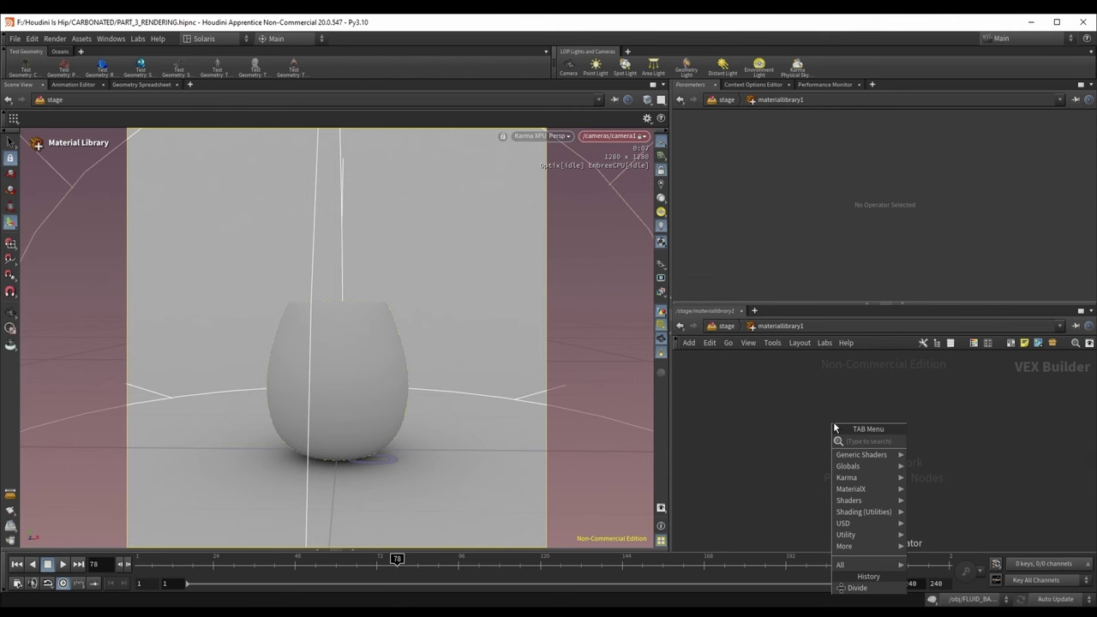
type("karm")
left_click(940, 453)
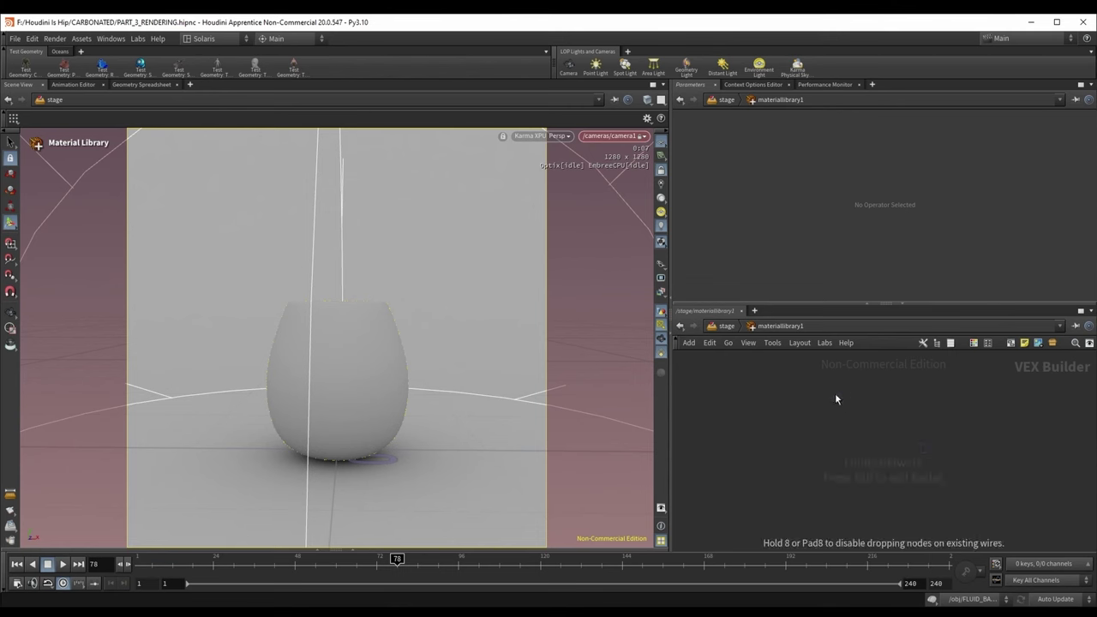
left_click(835, 394)
scroll(855, 381, "up", 3)
middle_click_drag(855, 380, 875, 399)
scroll(854, 415, "down", 3)
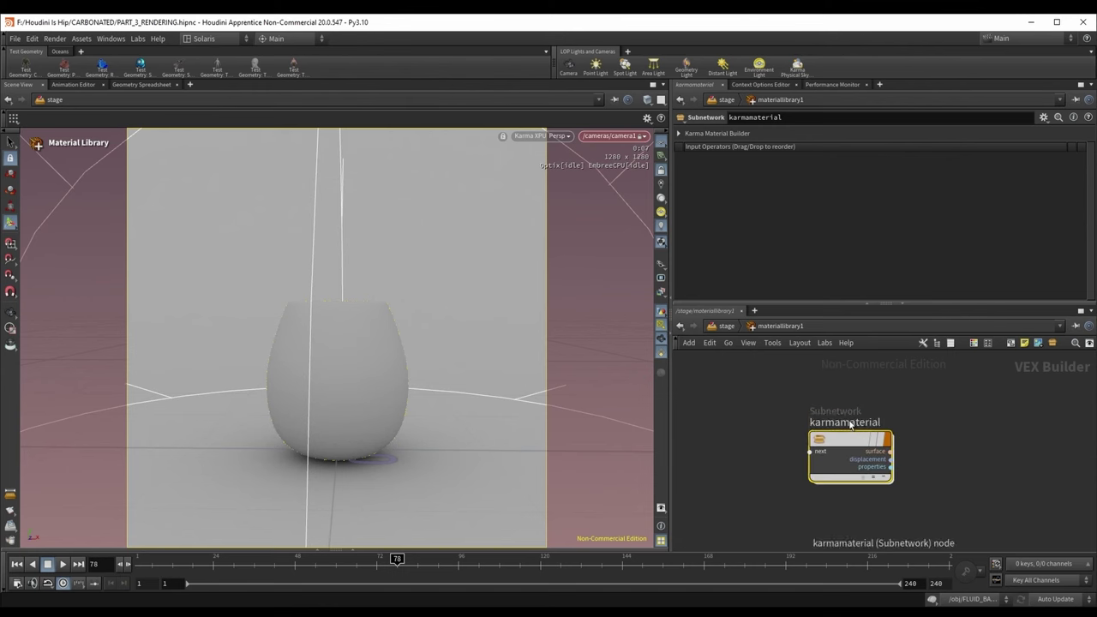
left_click(850, 423)
type("GROUND")
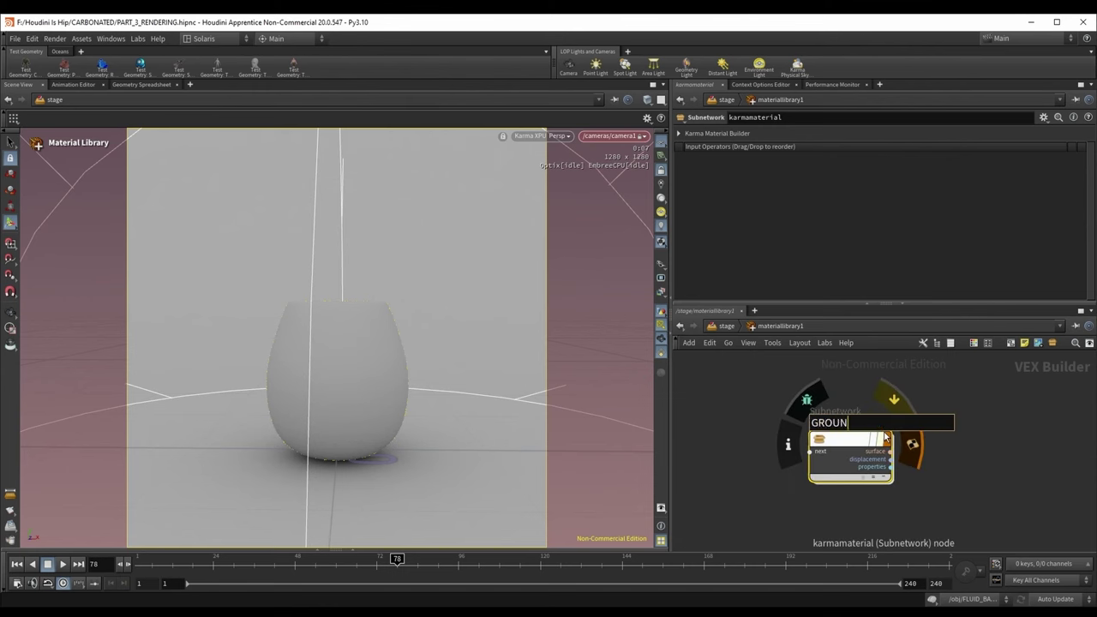
key("Return")
Step: Enter the GROUND material, select its standard surface shader and move the material outputs node farther from the shaders
double_click(879, 454)
scroll(876, 467, "up", 3)
middle_click_drag(877, 467, 904, 403)
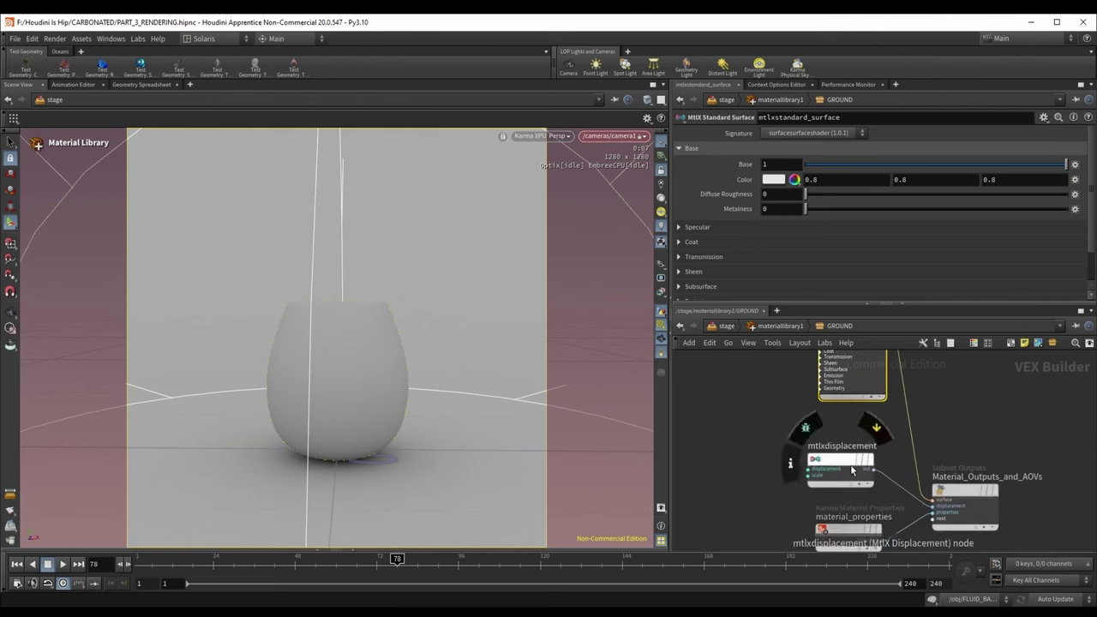
middle_click_drag(905, 481, 900, 518)
scroll(911, 442, "down", 2)
left_click(863, 498)
left_click(844, 401)
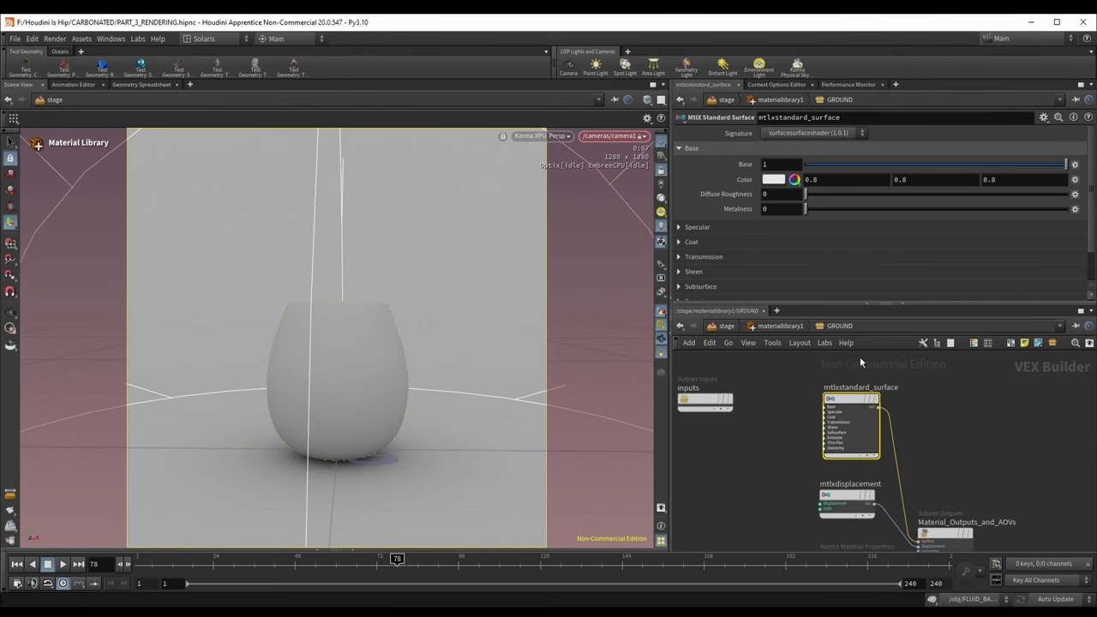
middle_click_drag(945, 458, 954, 430)
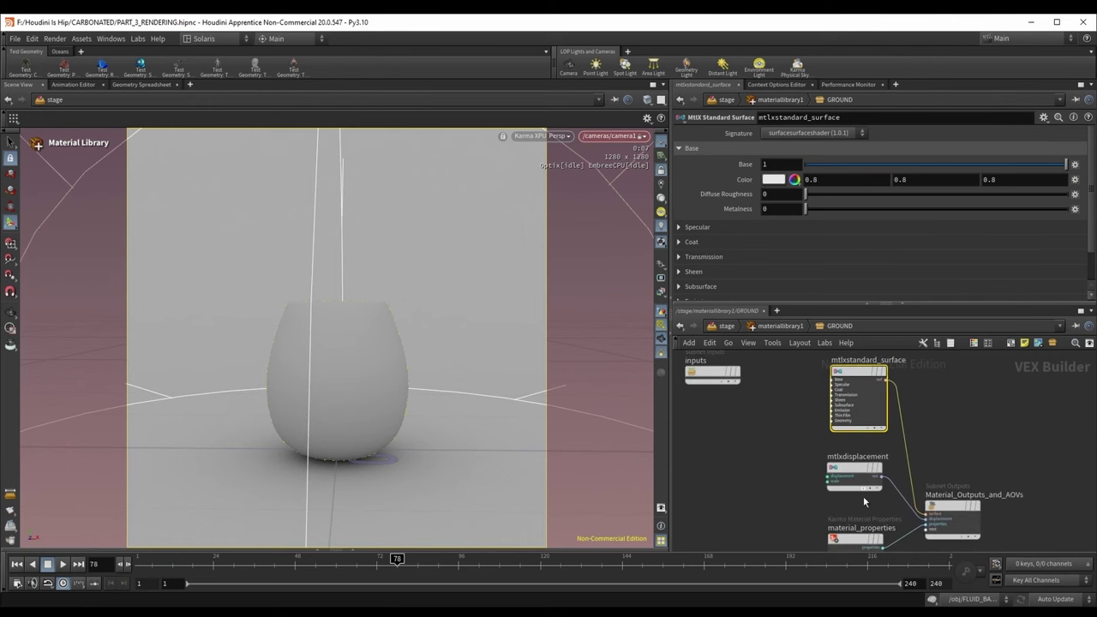
middle_click_drag(968, 477, 946, 443)
left_click_drag(939, 475, 1029, 466)
middle_click_drag(962, 401, 958, 460)
scroll(955, 461, "down", 2)
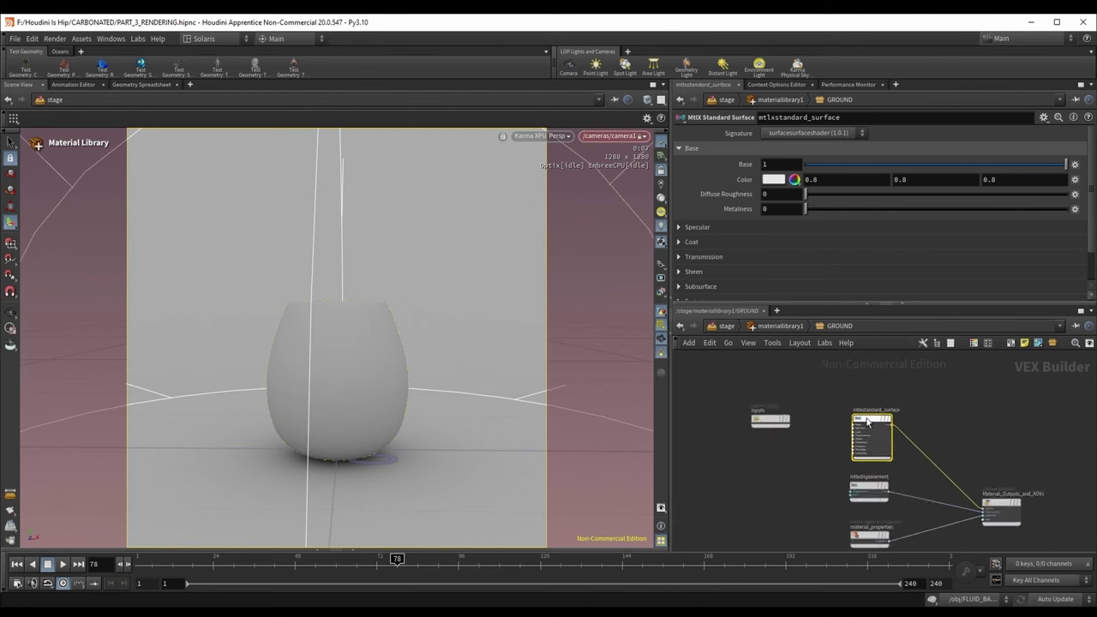
Step: Set the GROUND standard surface's base color to black
scroll(868, 422, "up", 3)
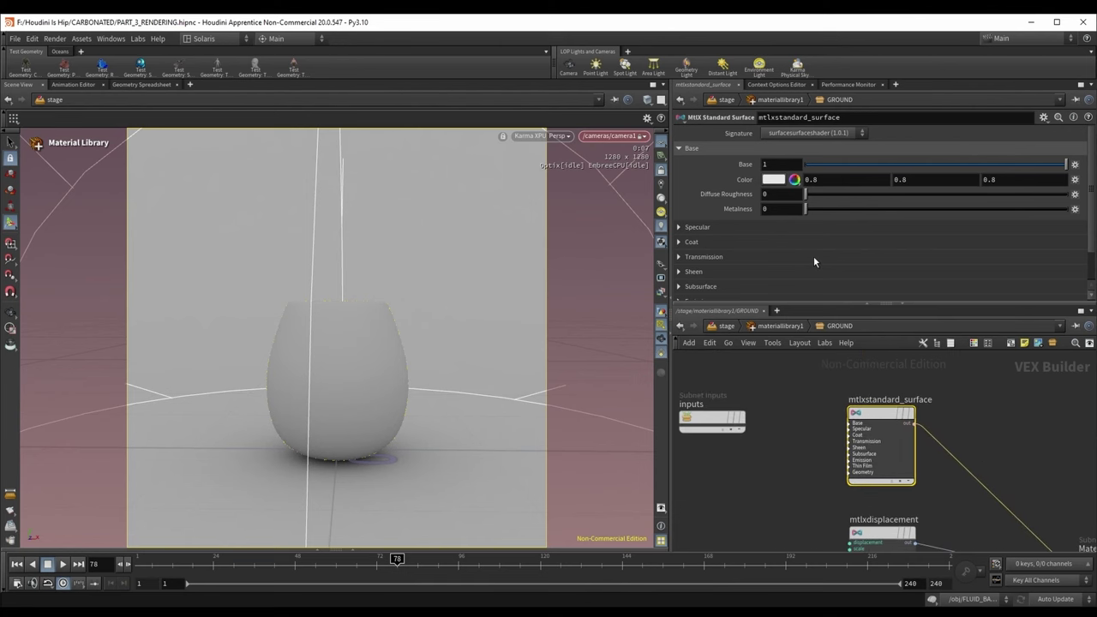
left_click(774, 179)
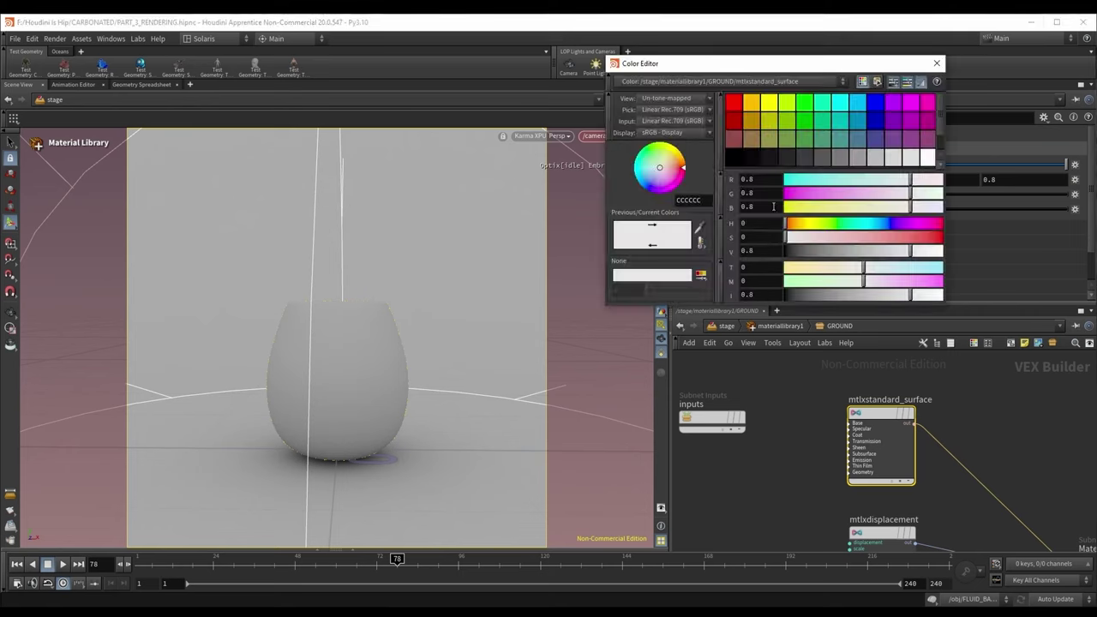
left_click_drag(861, 251, 781, 250)
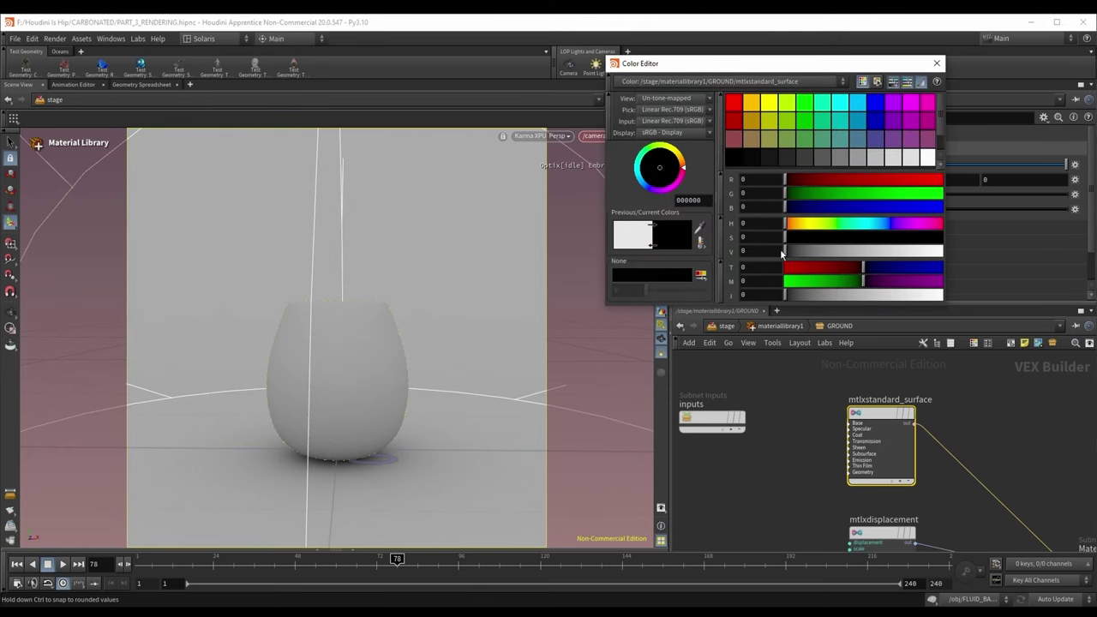
left_click(937, 62)
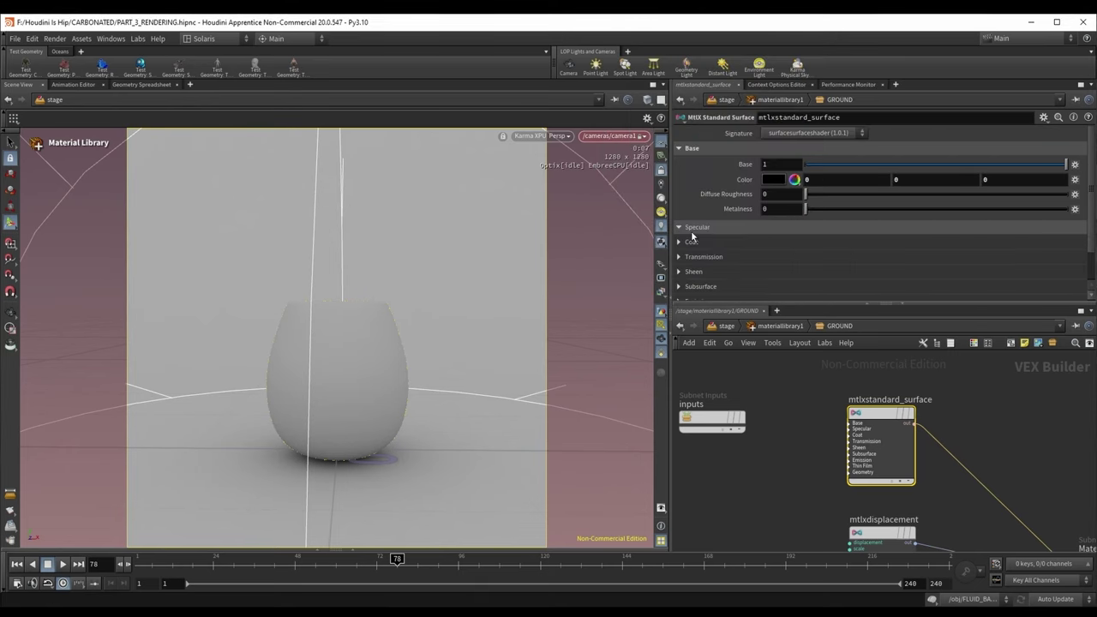
Step: Lower the ground shader's specular to about 0.46, raise its specular roughness and return to the stage network
left_click(736, 226)
scroll(857, 214, "down", 1)
left_click_drag(1064, 214, 932, 217)
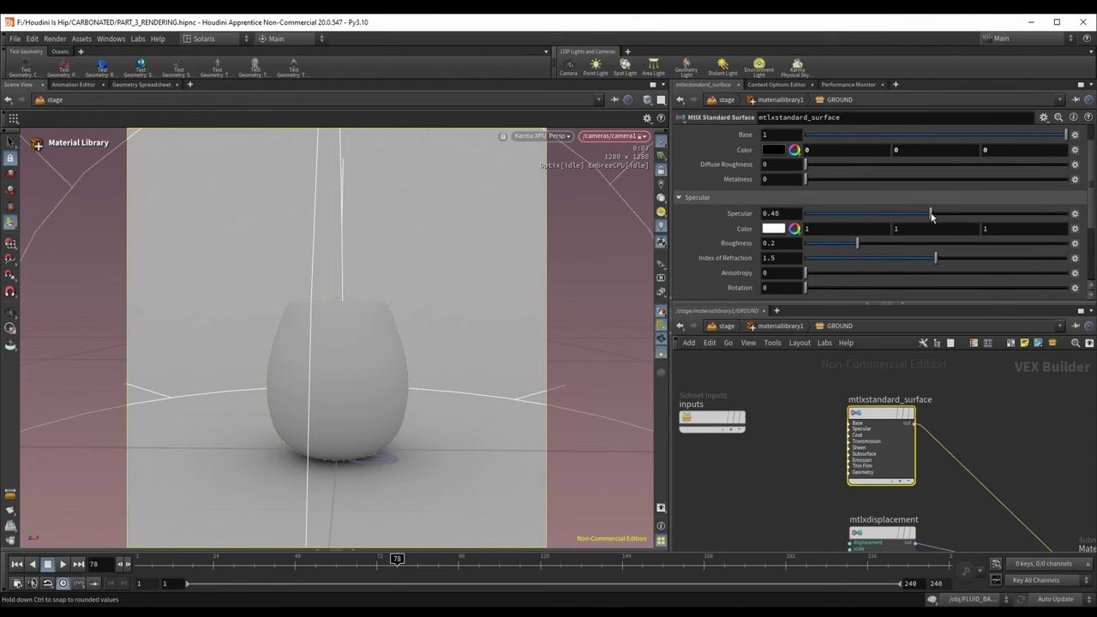
left_click_drag(870, 245, 1045, 244)
left_click(759, 331)
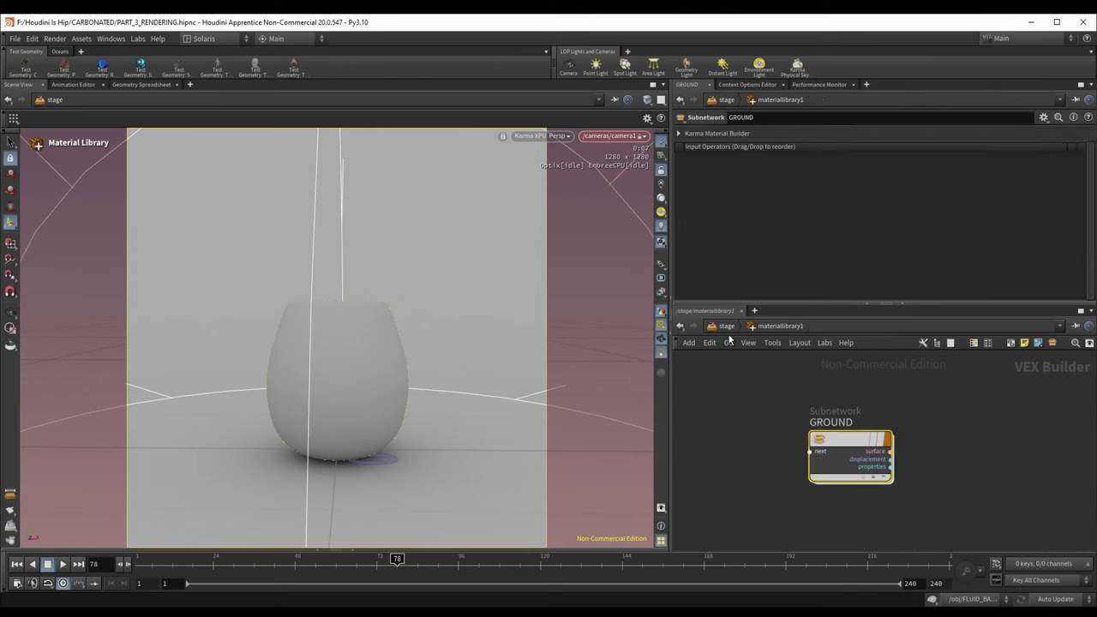
key("u")
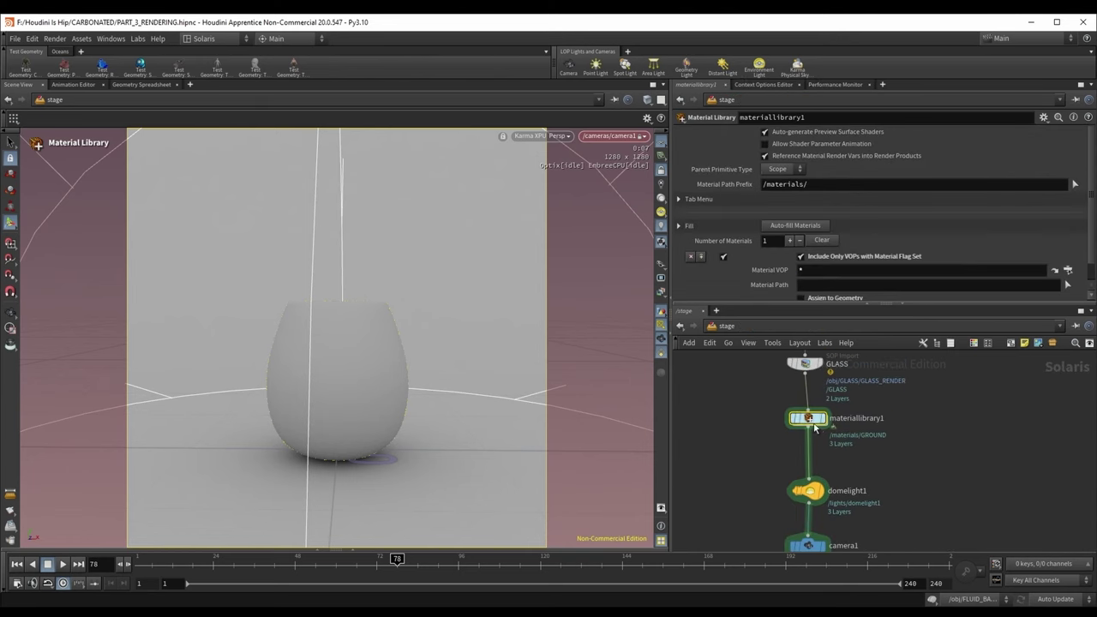
Step: Auto-fill the material library's materials and assign the GROUND material to the geometry path /GROUND/
left_click(796, 226)
scroll(762, 269, "down", 1)
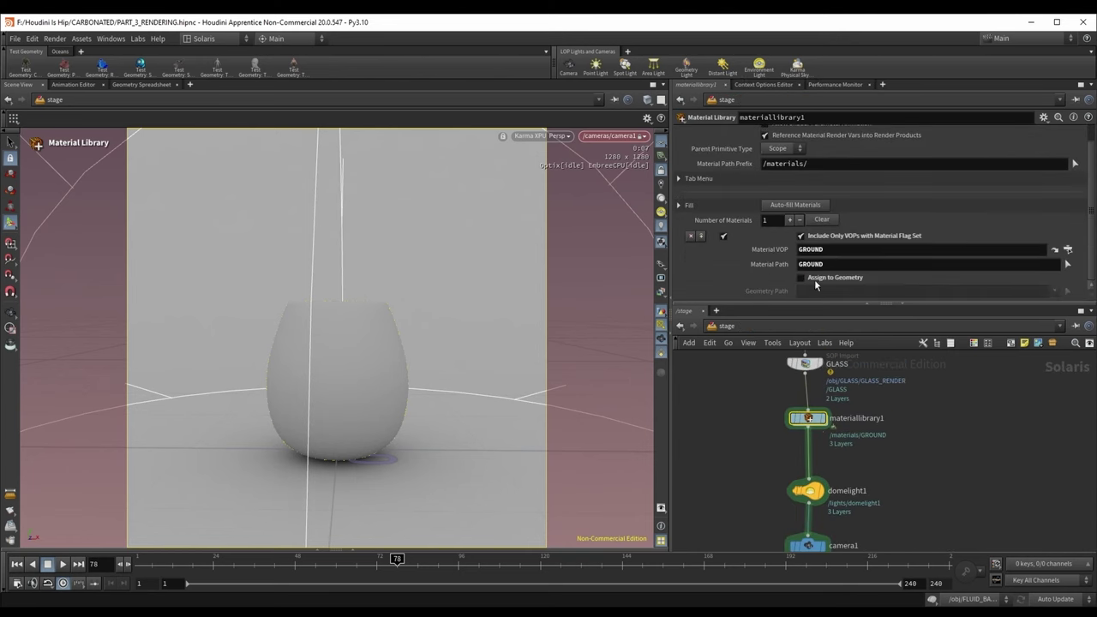
left_click(829, 292)
type("/")
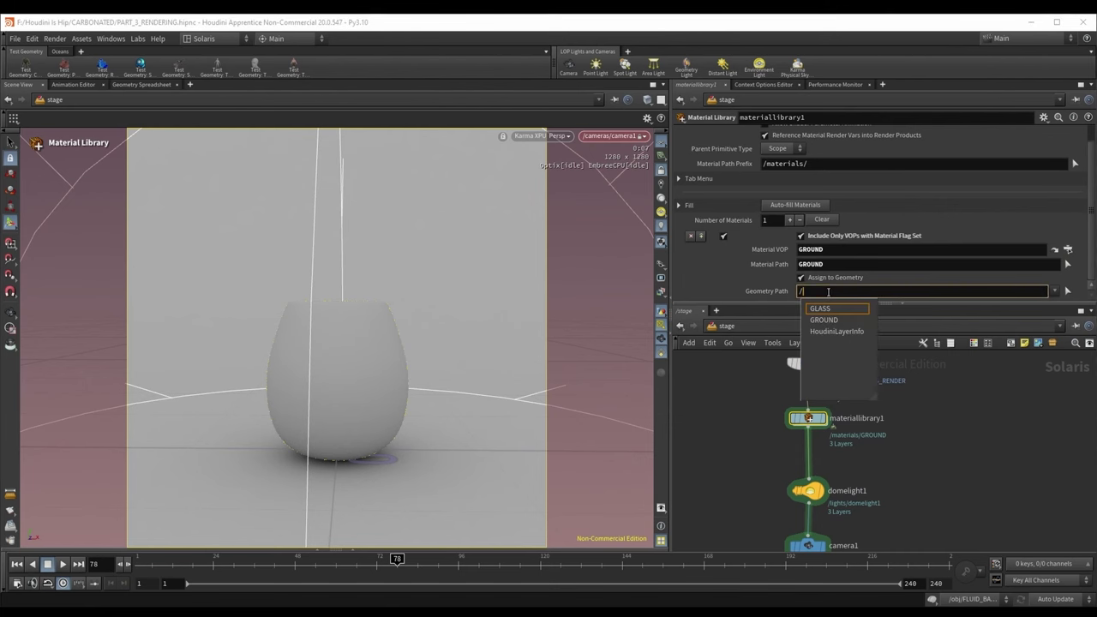
key("Down")
key("Down")
key("Return")
key("Return")
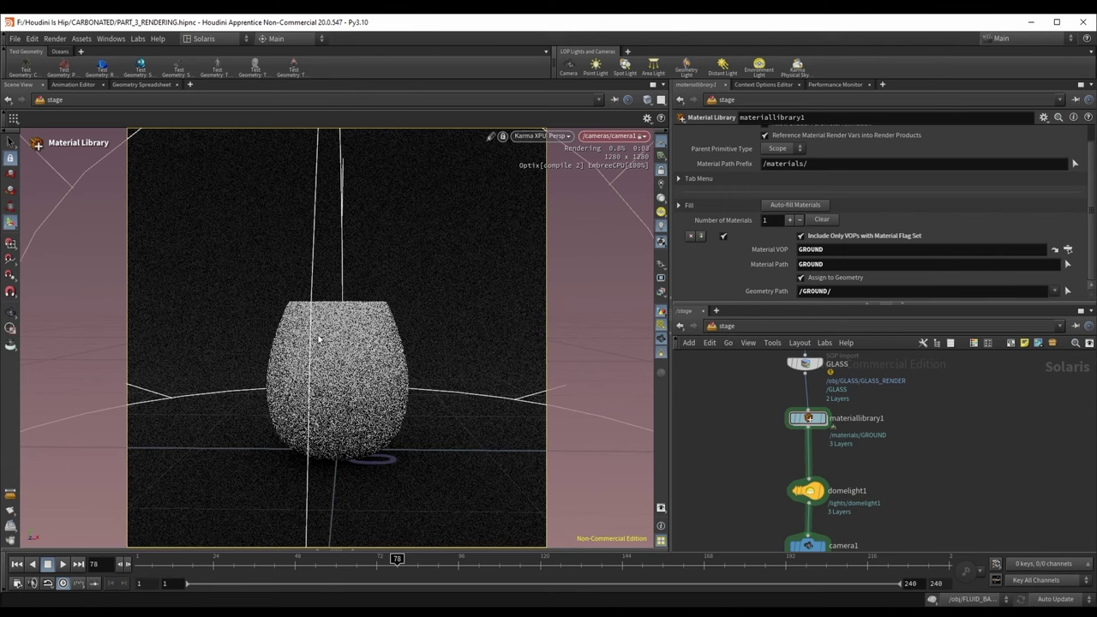
Step: Set the GROUND shader's specular roughness to about 0.78 and return to the stage network
double_click(808, 418)
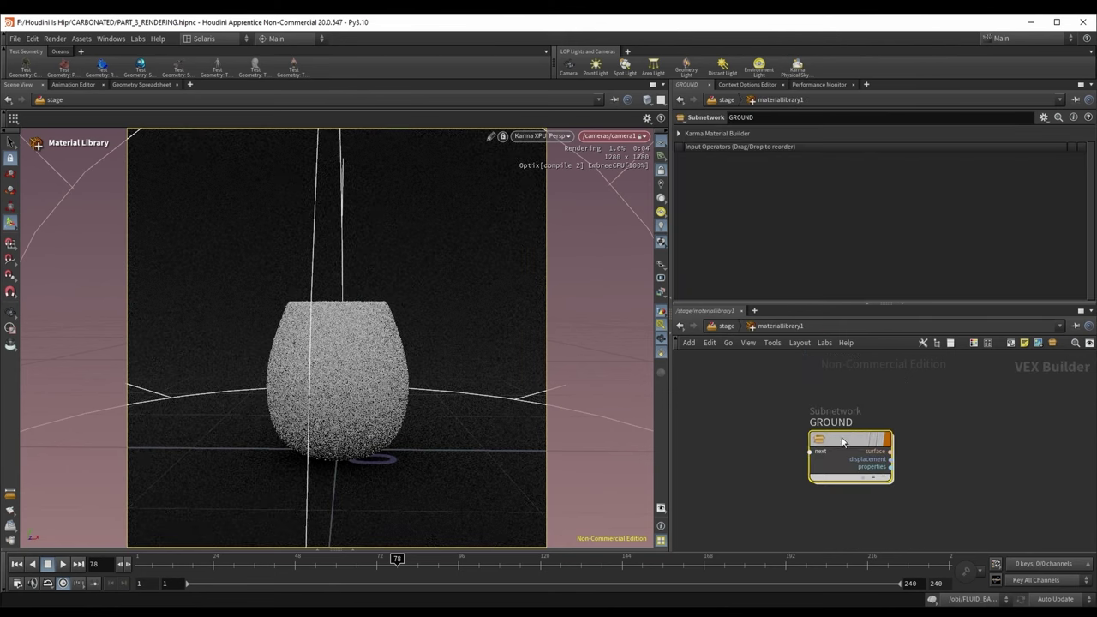
double_click(843, 443)
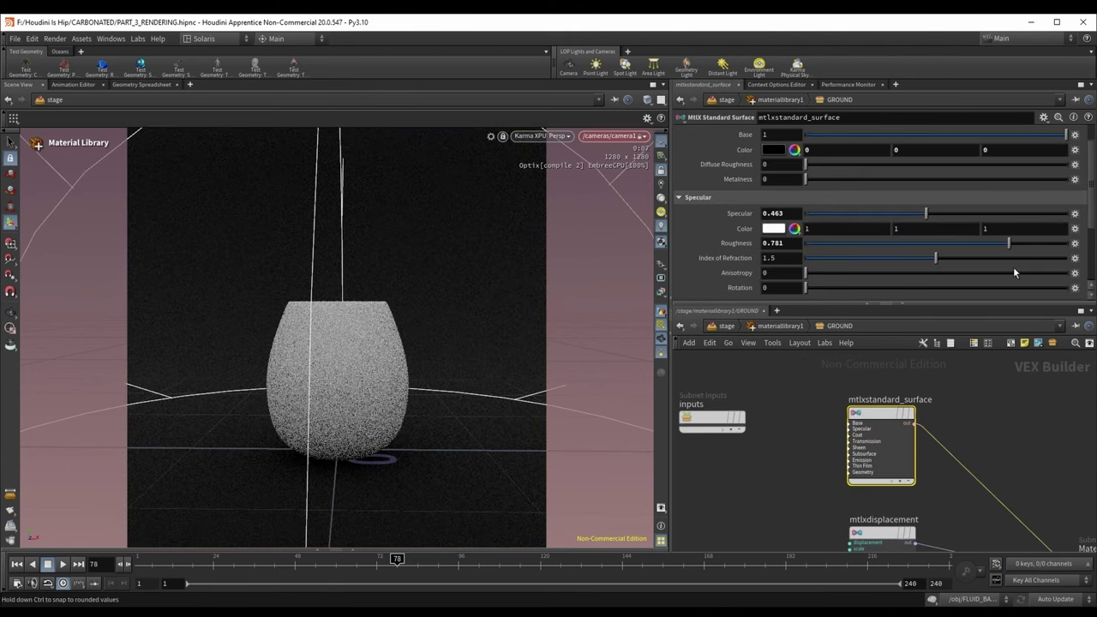
key("u")
key("u")
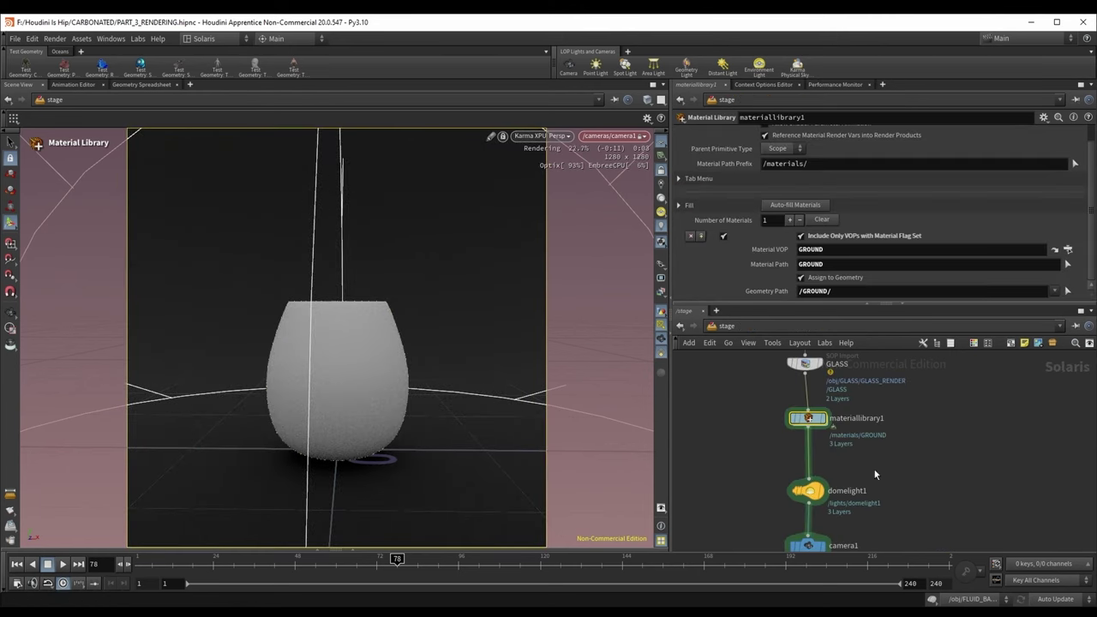
Step: Add a second Karma Material Builder in the material library, below GROUND, and name it GLASS
double_click(802, 403)
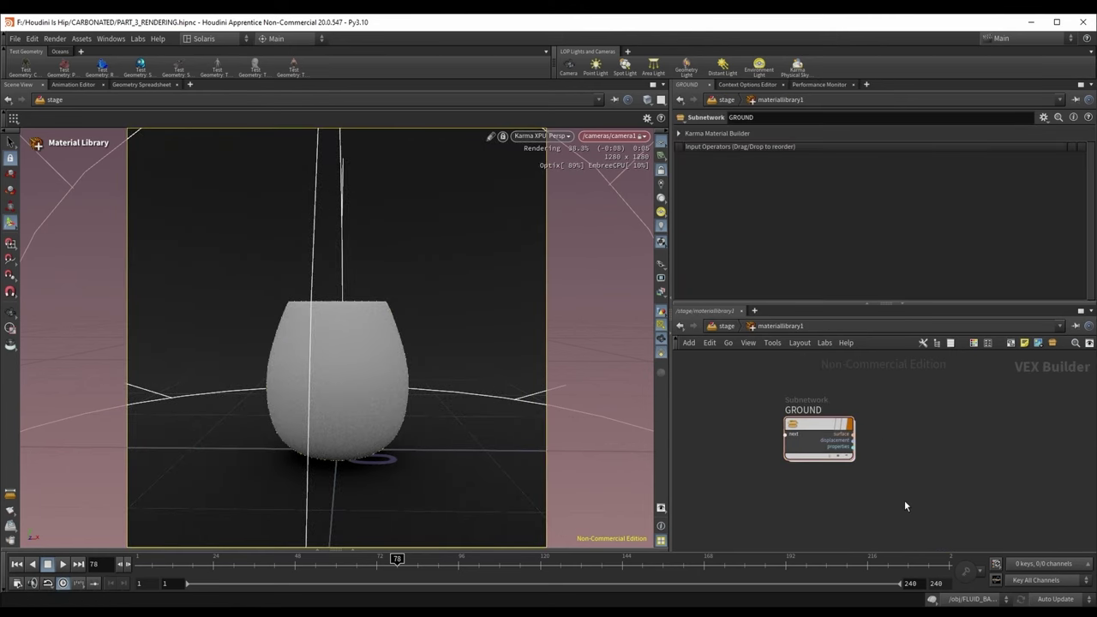
key("Tab")
type("karma")
key("Down")
key("Return")
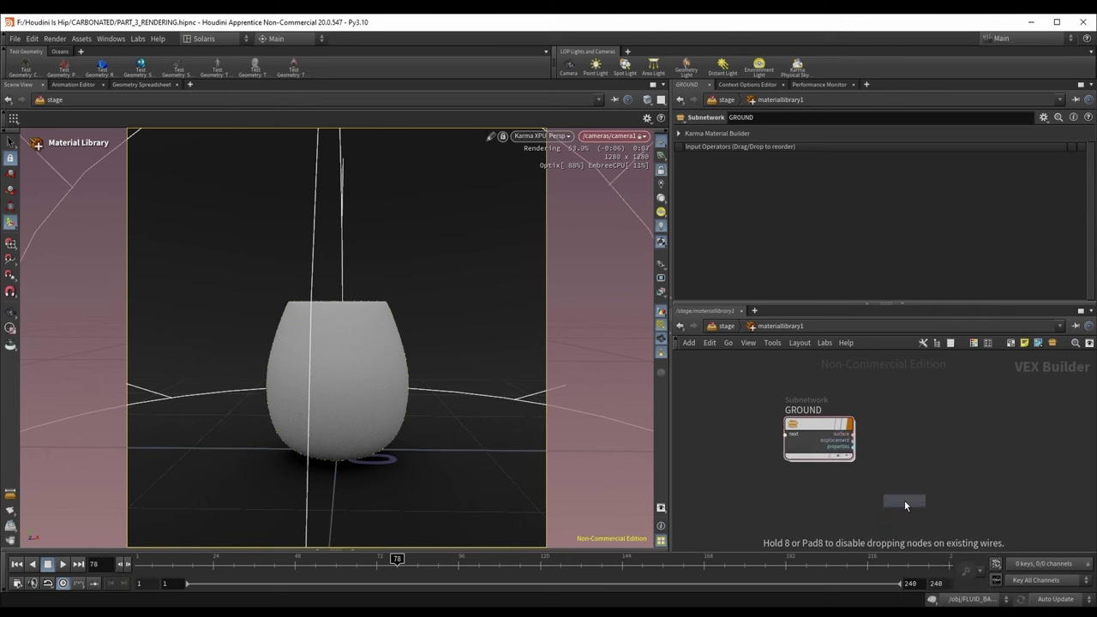
left_click(810, 498)
left_click(810, 495)
type("GLASS")
key("Return")
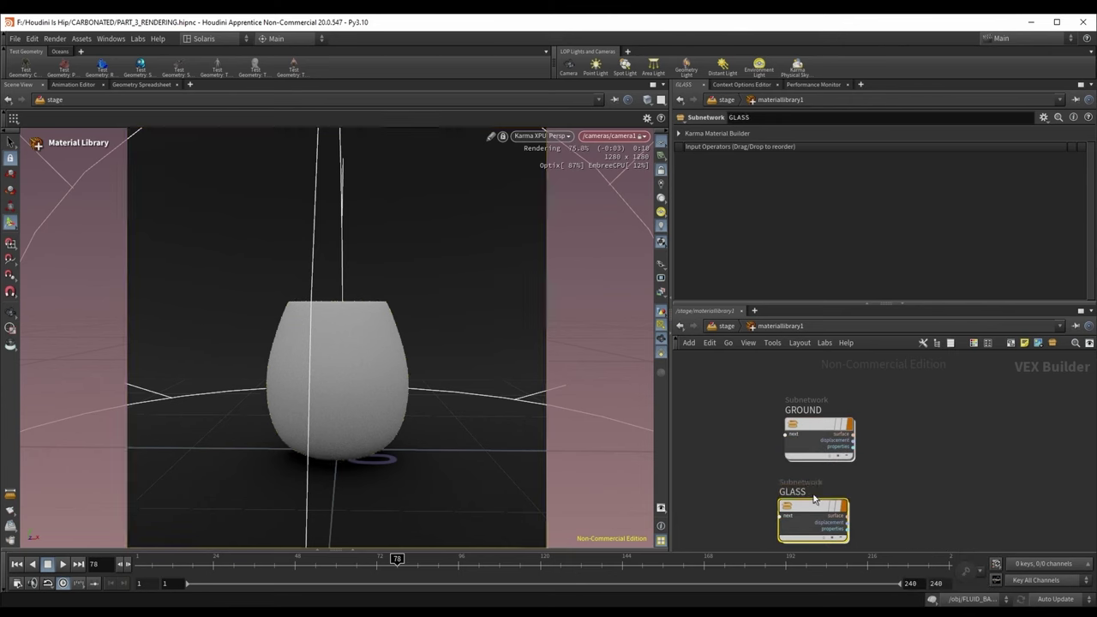
Step: Set the transmission of the GLASS material's standard surface to 1
double_click(814, 504)
left_click(860, 399)
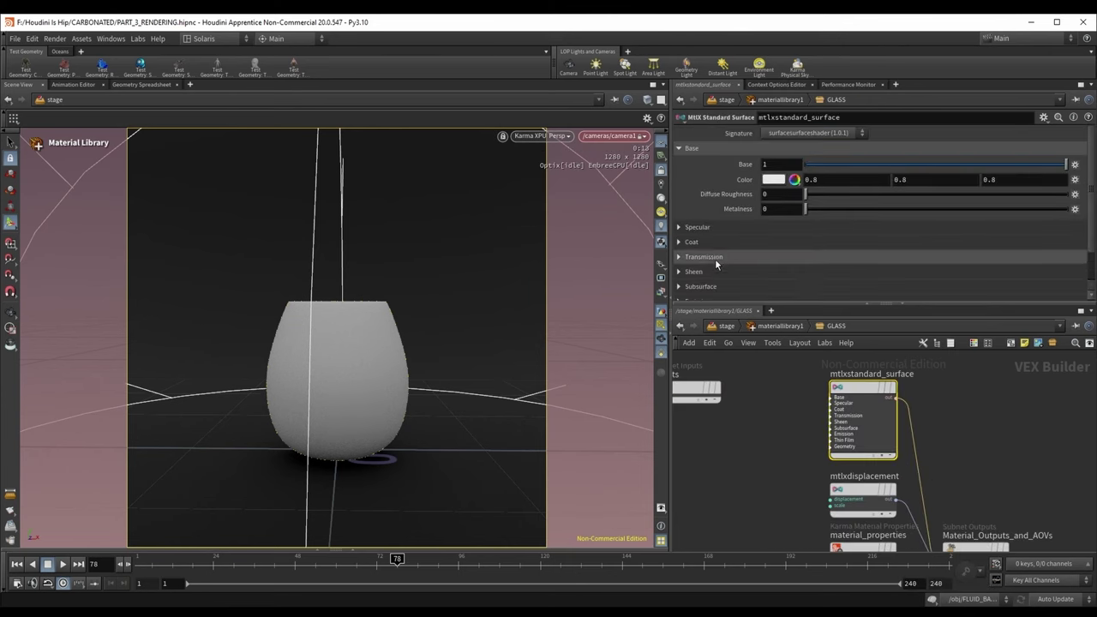
left_click(697, 256)
scroll(703, 250, "down", 1)
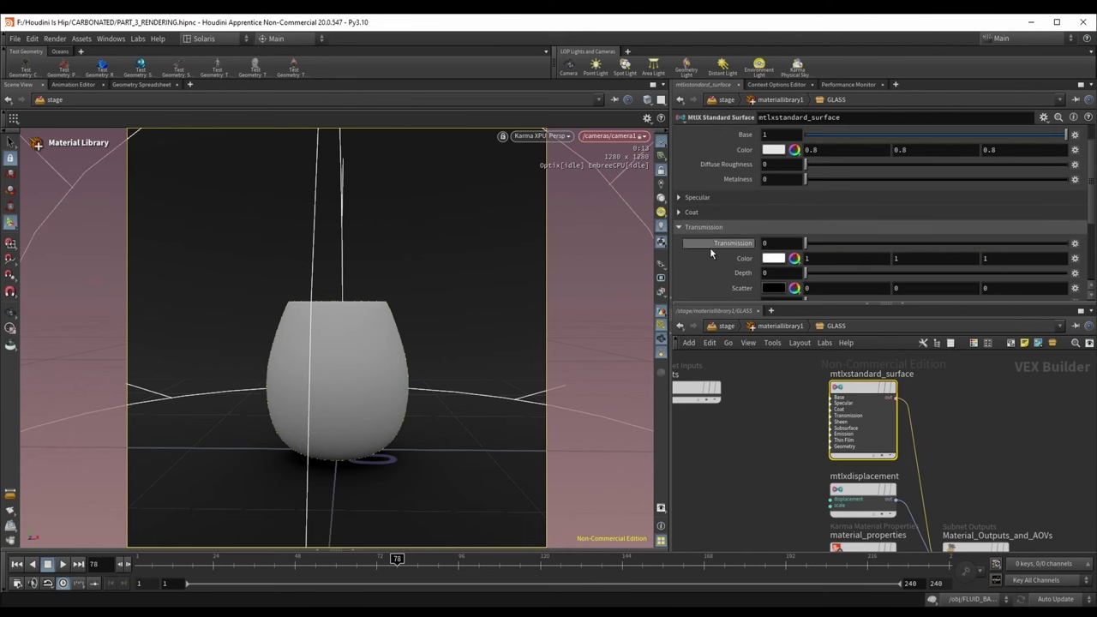
left_click_drag(809, 244, 1072, 255)
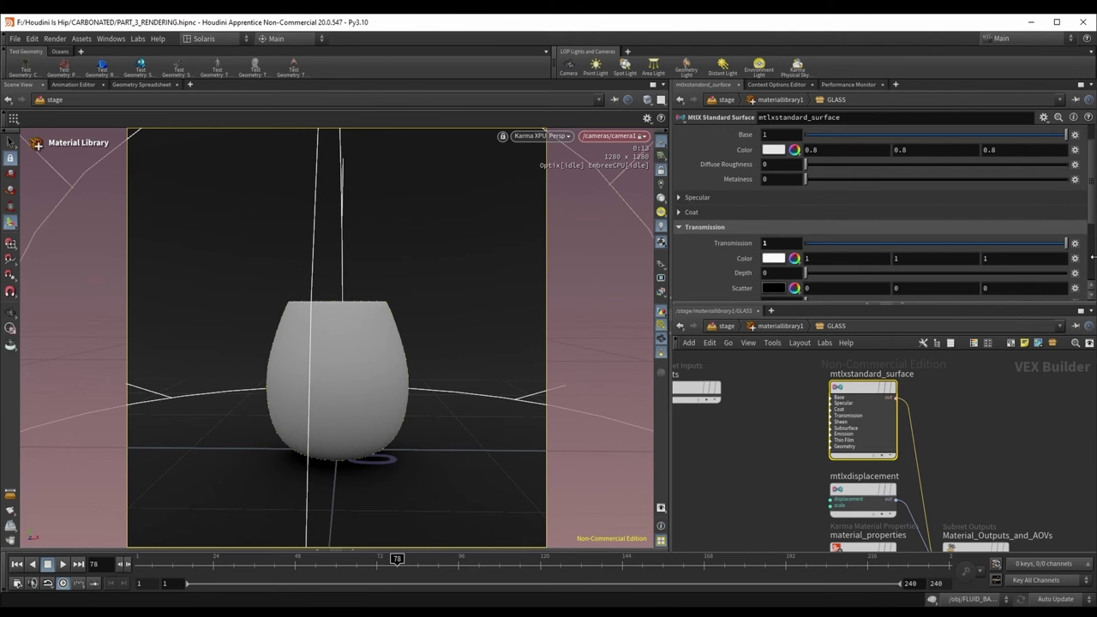
scroll(761, 263, "down", 1)
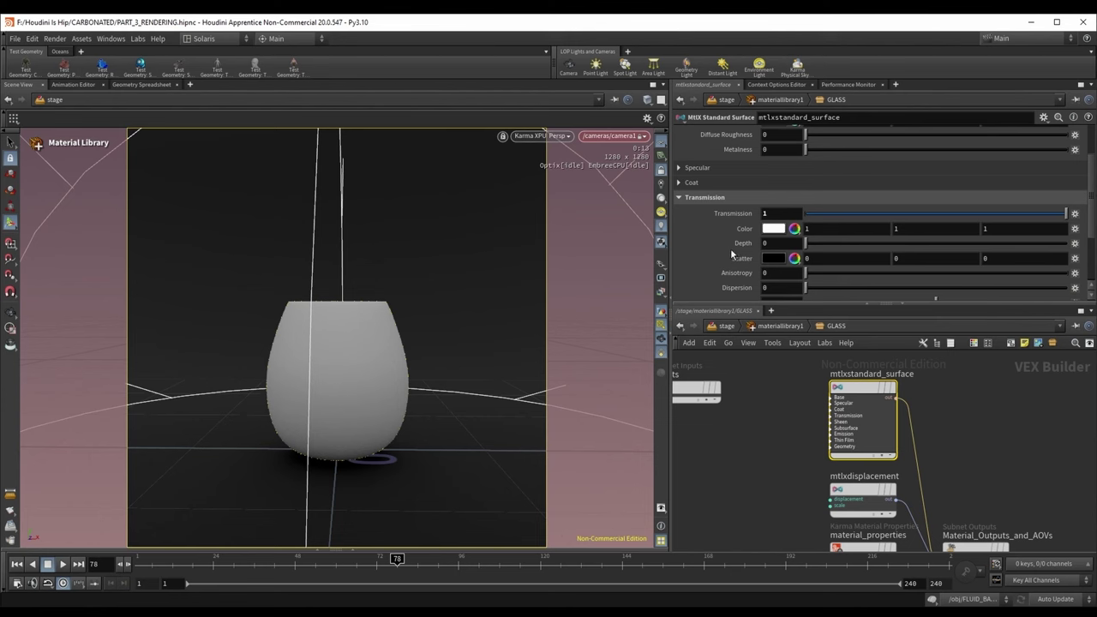
Step: Set the GLASS shader's specular index of refraction to 1.4 and return to the stage network
left_click(718, 171)
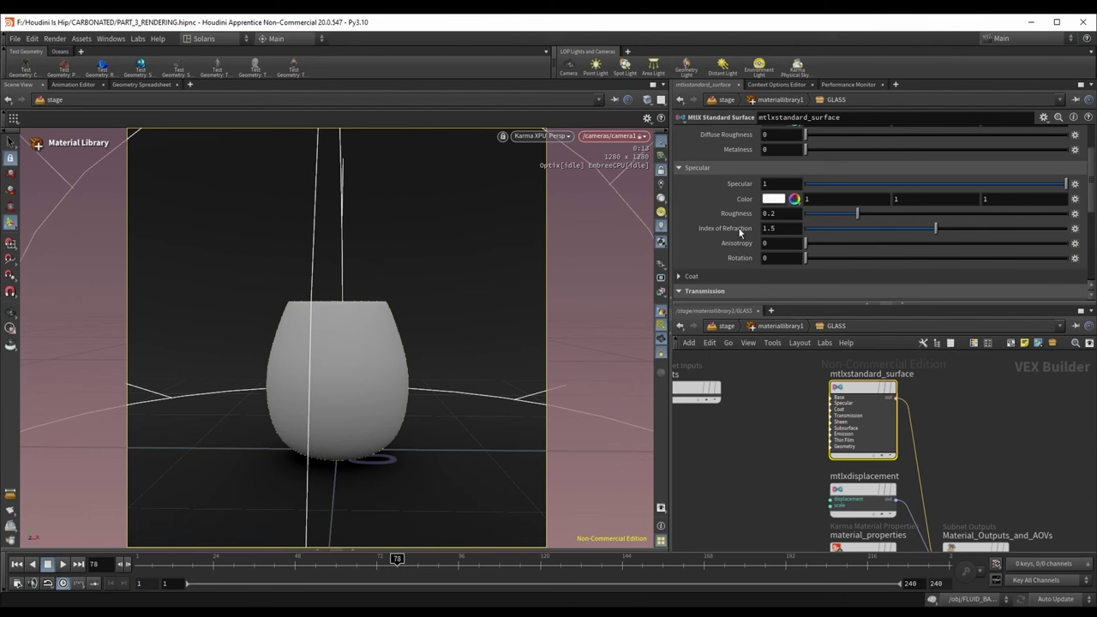
left_click(785, 229)
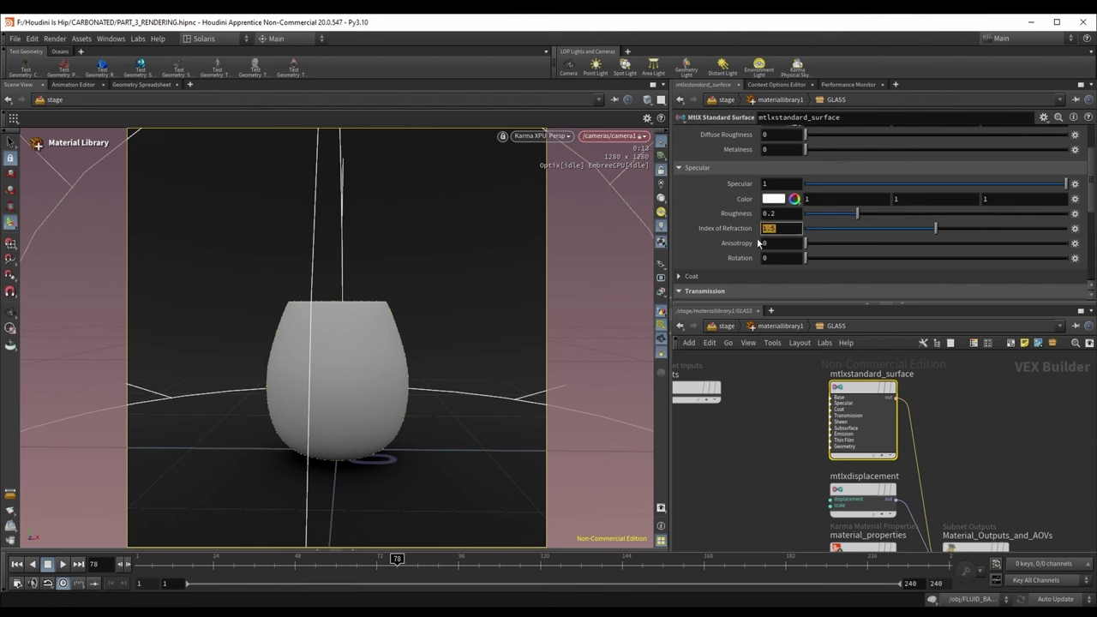
left_click(779, 443)
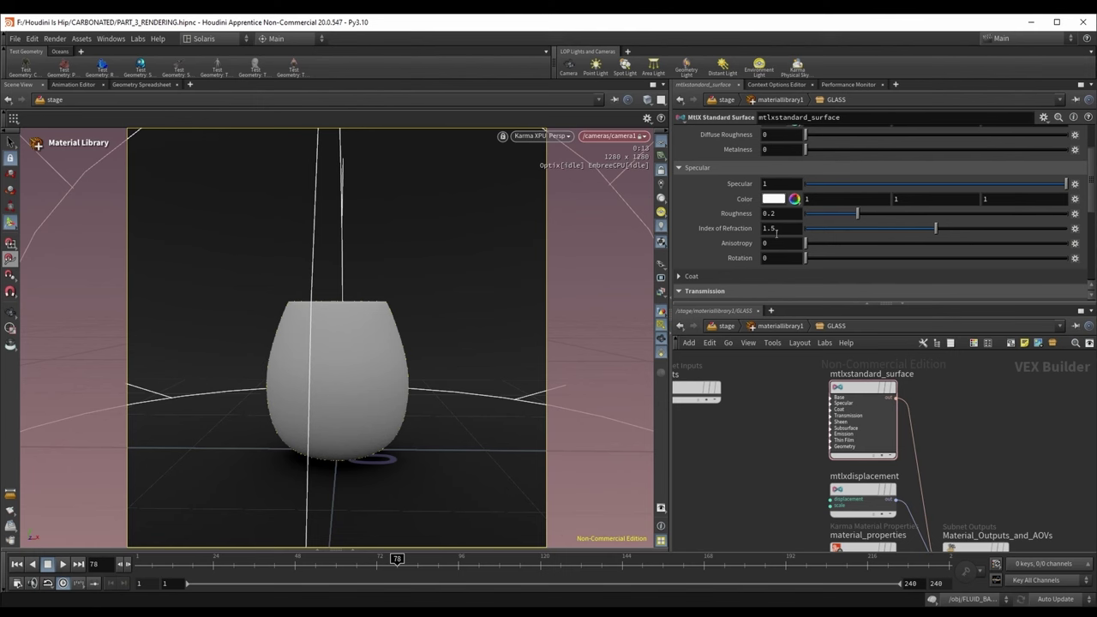
middle_click_drag(975, 432, 944, 427)
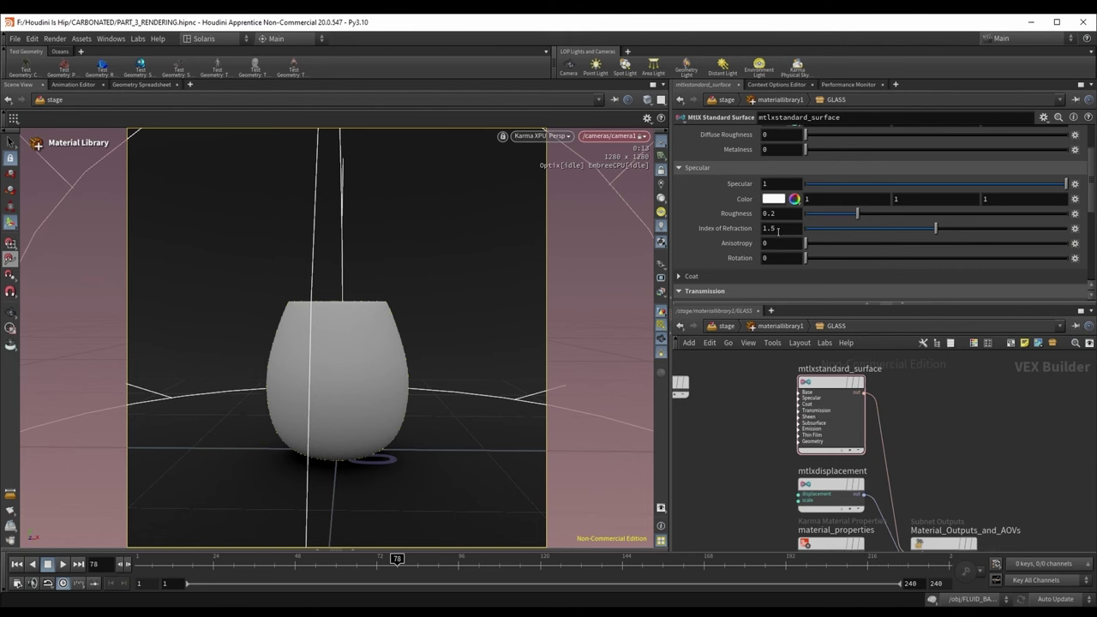
left_click_drag(779, 231, 747, 231)
type("1.")
key("Return")
middle_click_drag(936, 455, 900, 403)
scroll(901, 403, "down", 1)
left_click(779, 327)
left_click(729, 326)
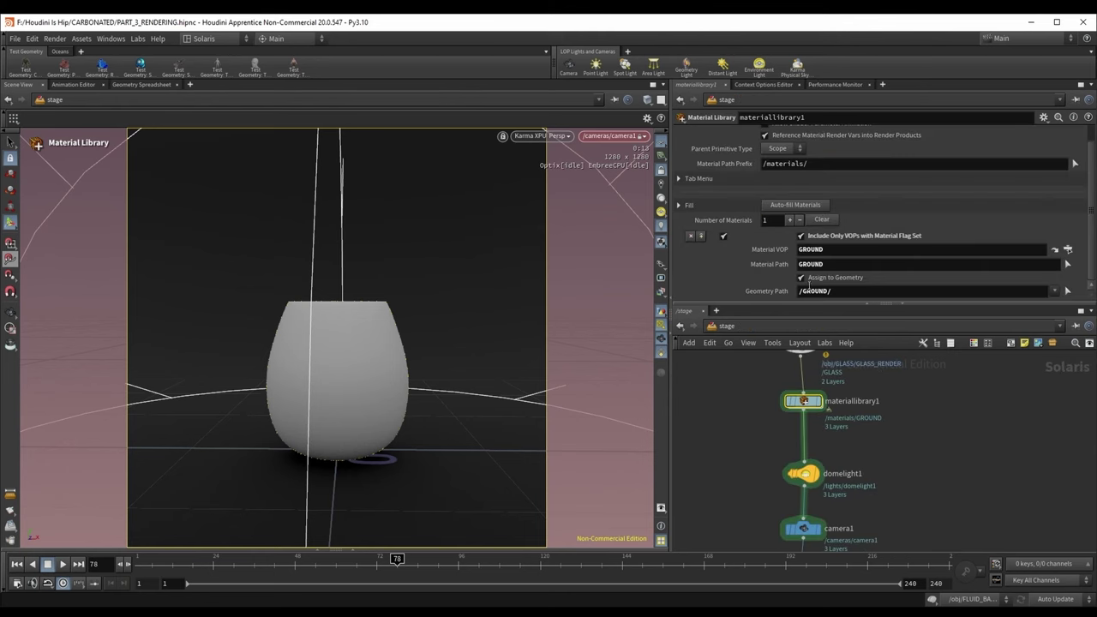
Step: Add a second material entry in the material library and assign GLASS to the geometry path /GLASS/
left_click(789, 220)
left_click(810, 292)
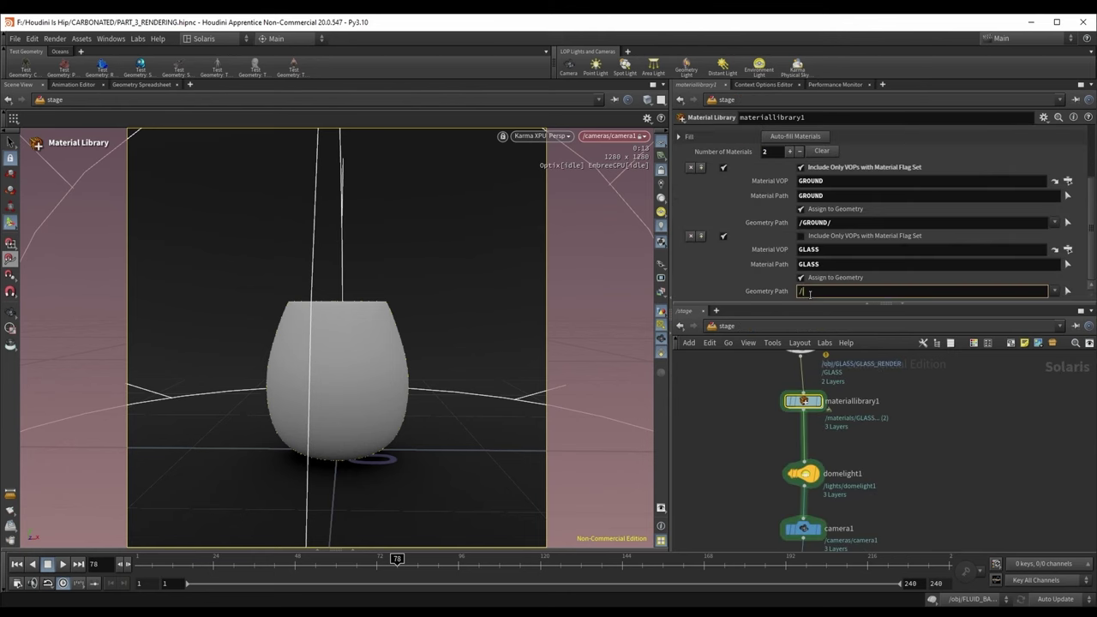
type("/")
left_click(836, 308)
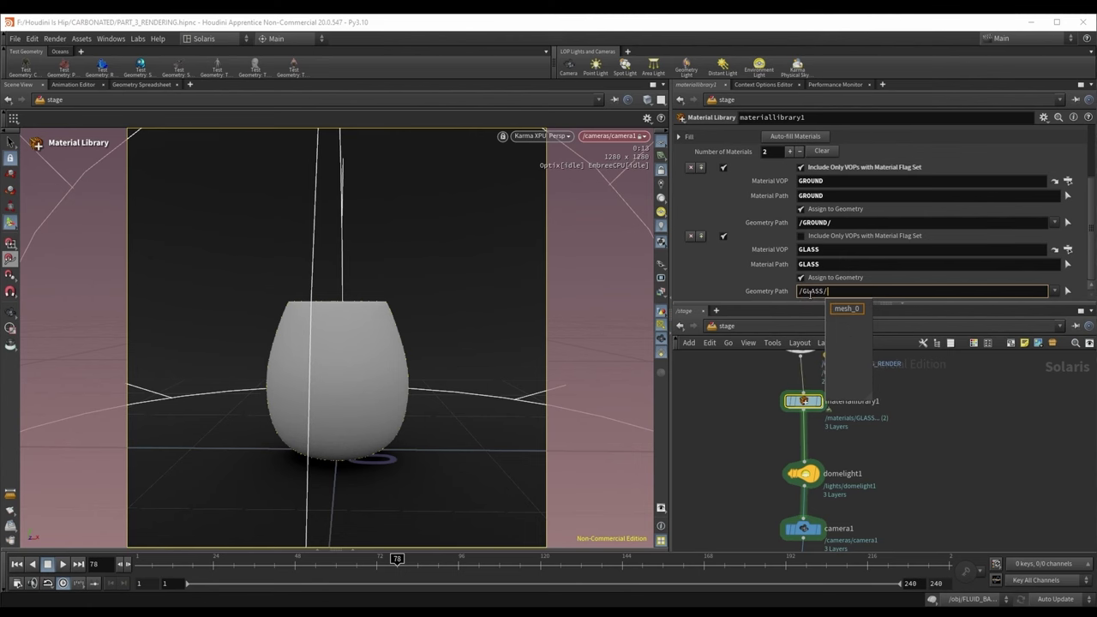
left_click(937, 455)
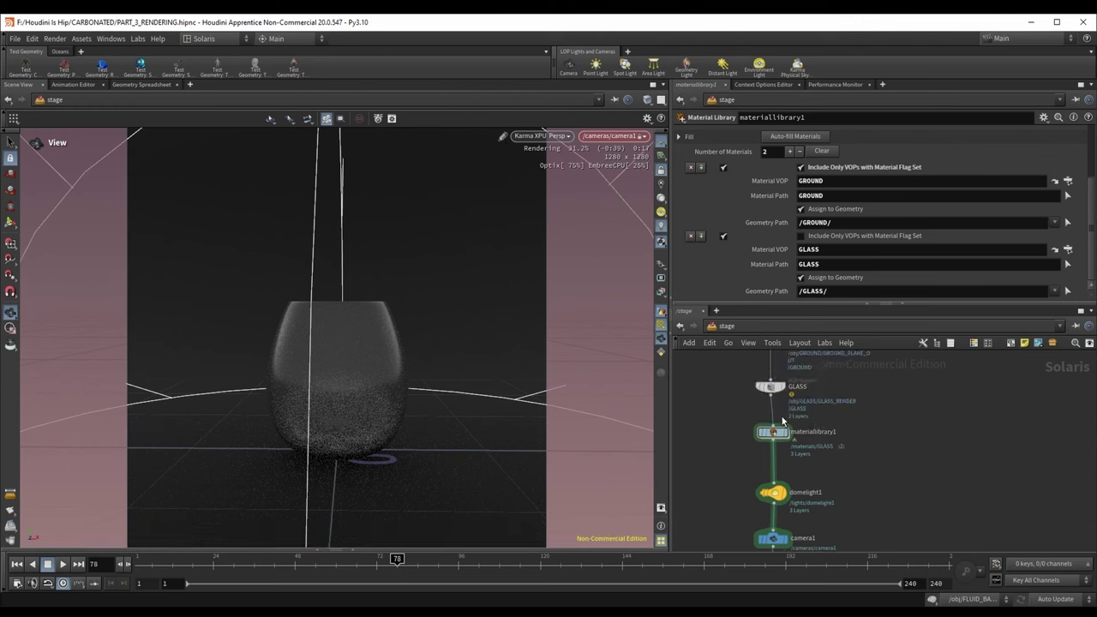
Step: Set the GLASS shader's specular roughness to 0 and return to the stage network
double_click(802, 437)
double_click(801, 506)
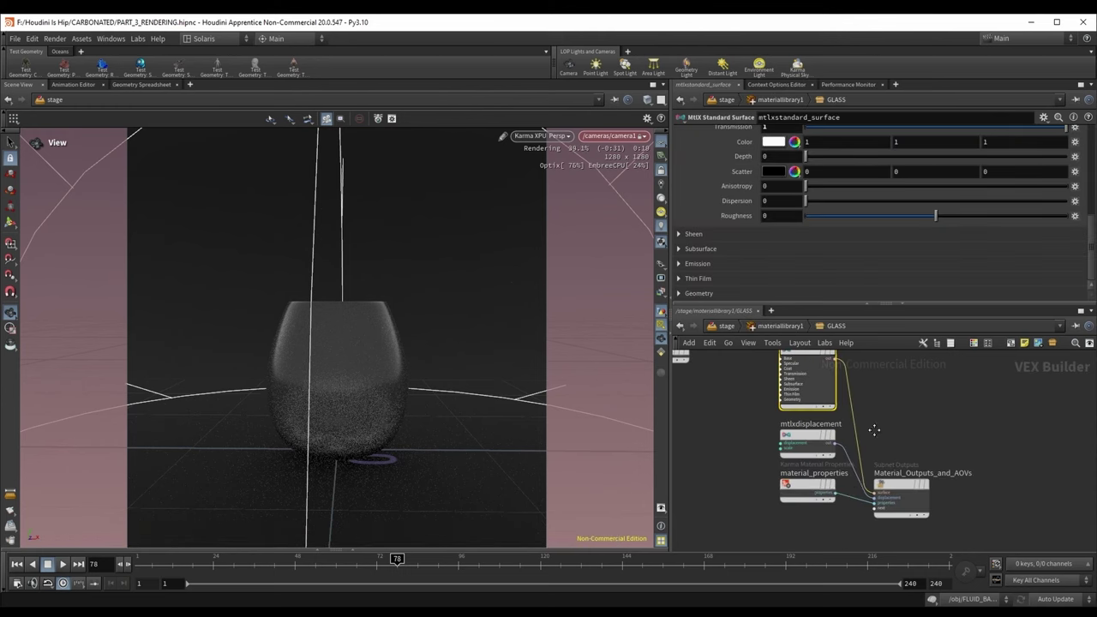
scroll(734, 248, "down", 2)
scroll(746, 244, "up", 1)
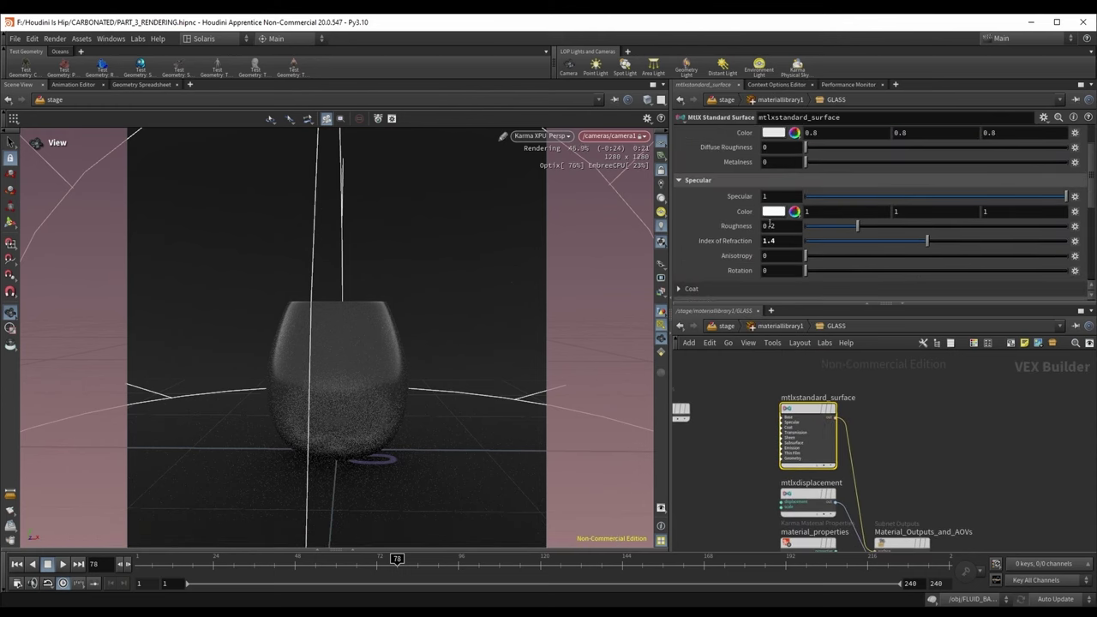
left_click_drag(858, 226, 806, 225)
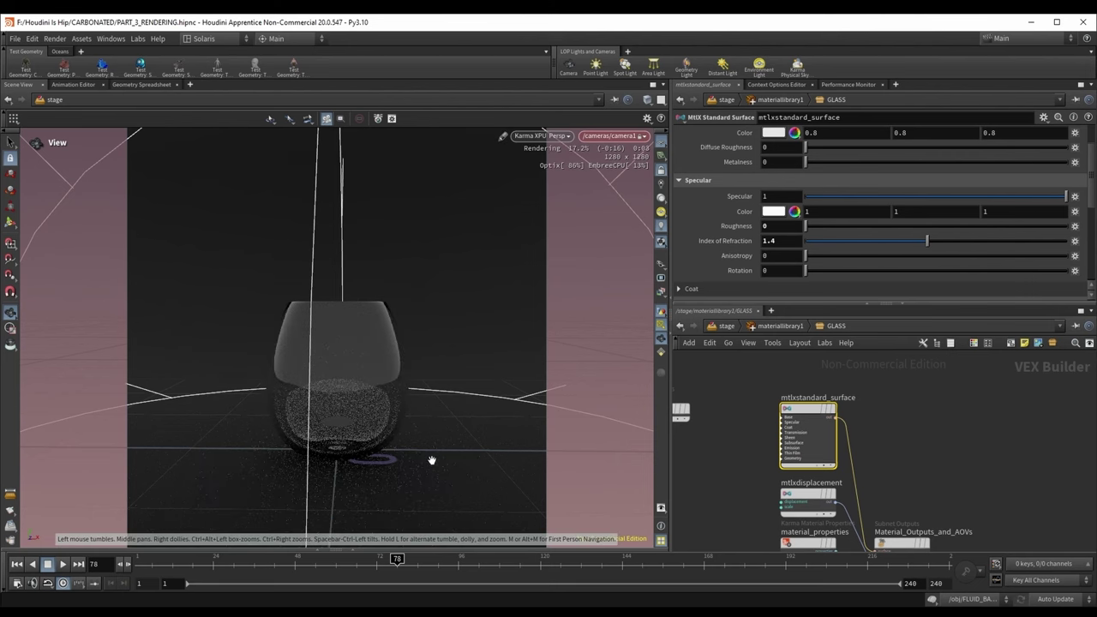
key("u")
key("u")
Step: Hide the light guides in the viewport and show the dome light's parameters
left_click(661, 325)
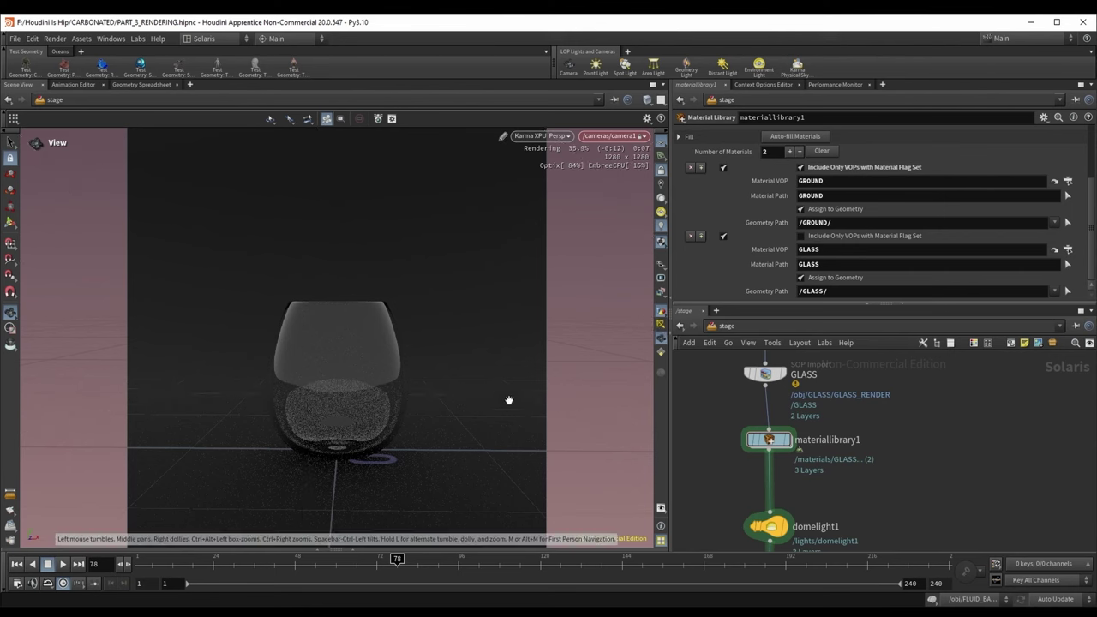
middle_click_drag(784, 450, 770, 394)
left_click(761, 474)
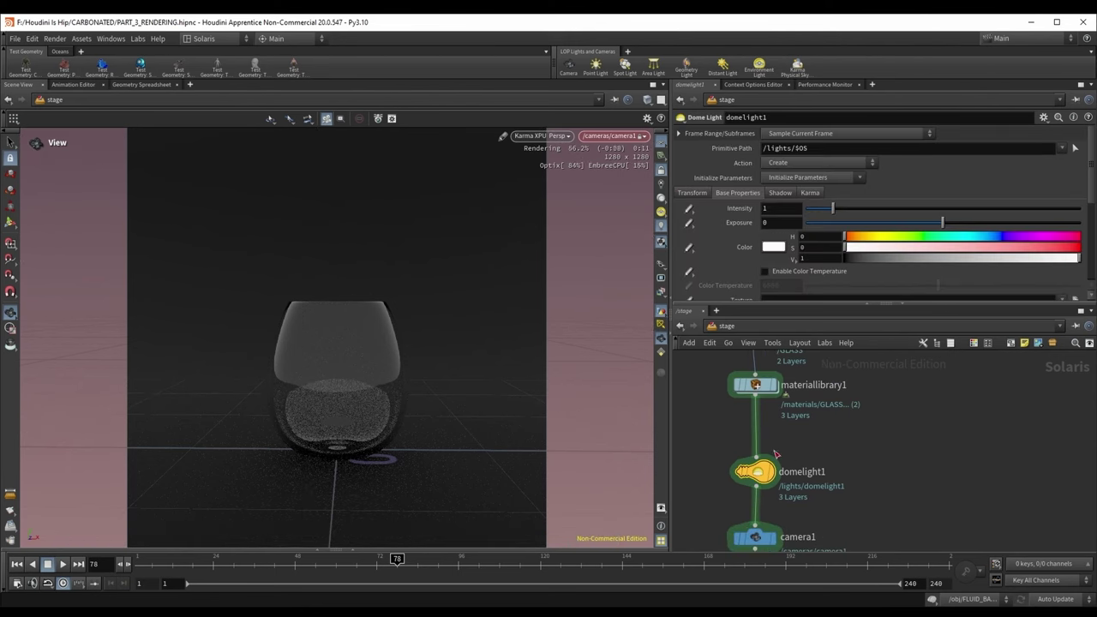
Step: Unlock the view from the camera and load blue_photo_studio_8k.hdr from the HDRIs folder as the dome light's texture
left_click(662, 171)
left_click_drag(368, 318, 329, 367)
scroll(404, 391, "down", 6)
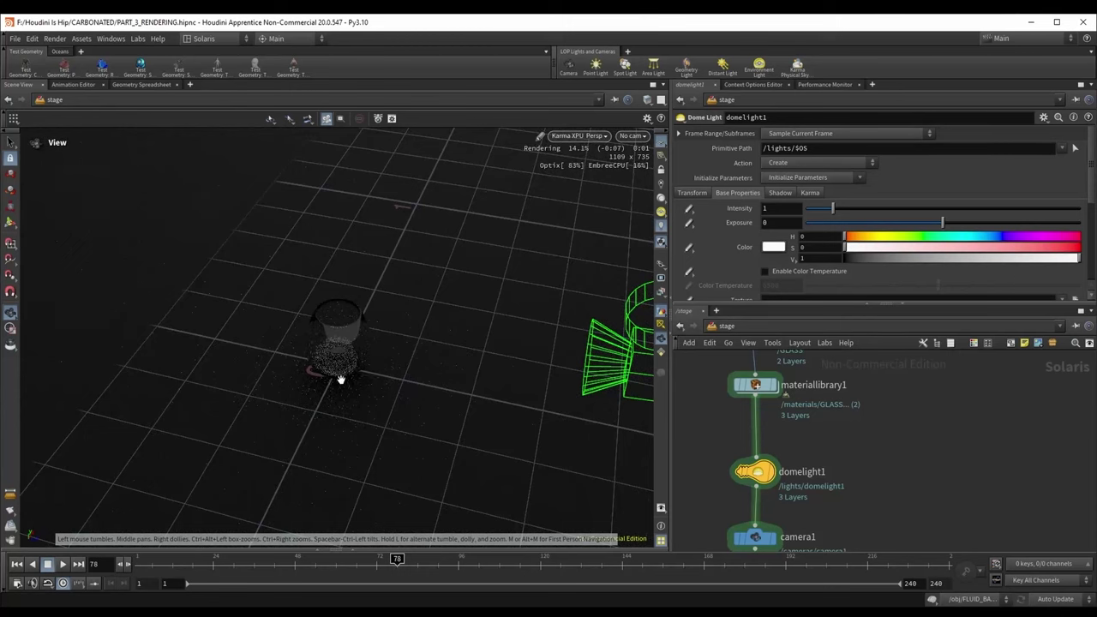
left_click_drag(386, 354, 326, 329)
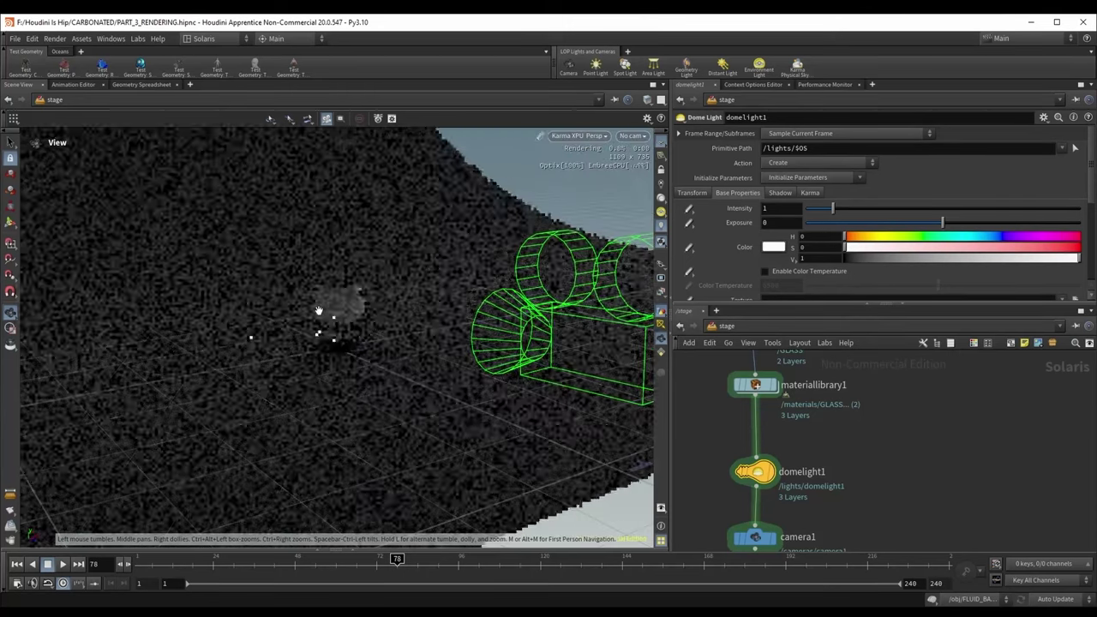
scroll(325, 329, "up", 4)
scroll(775, 255, "down", 2)
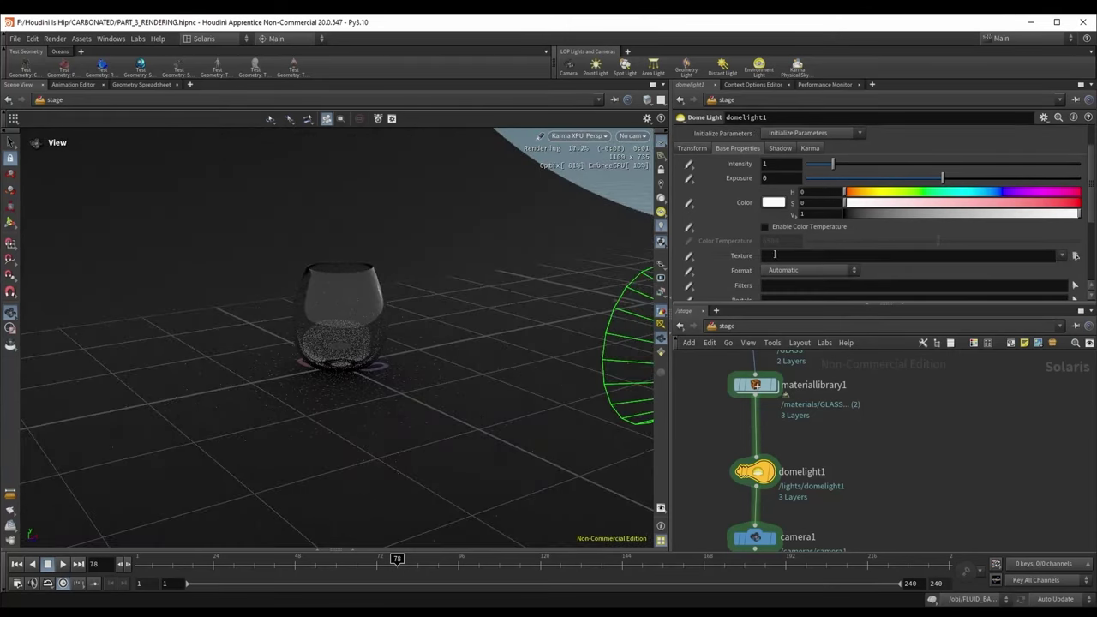
left_click_drag(446, 258, 394, 259)
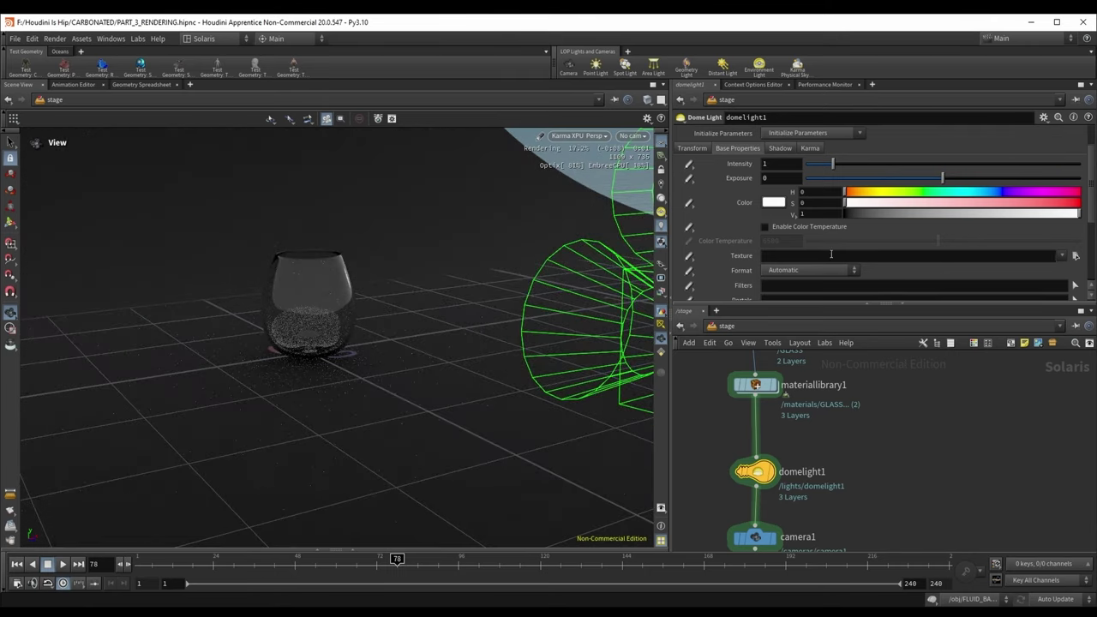
left_click(1075, 257)
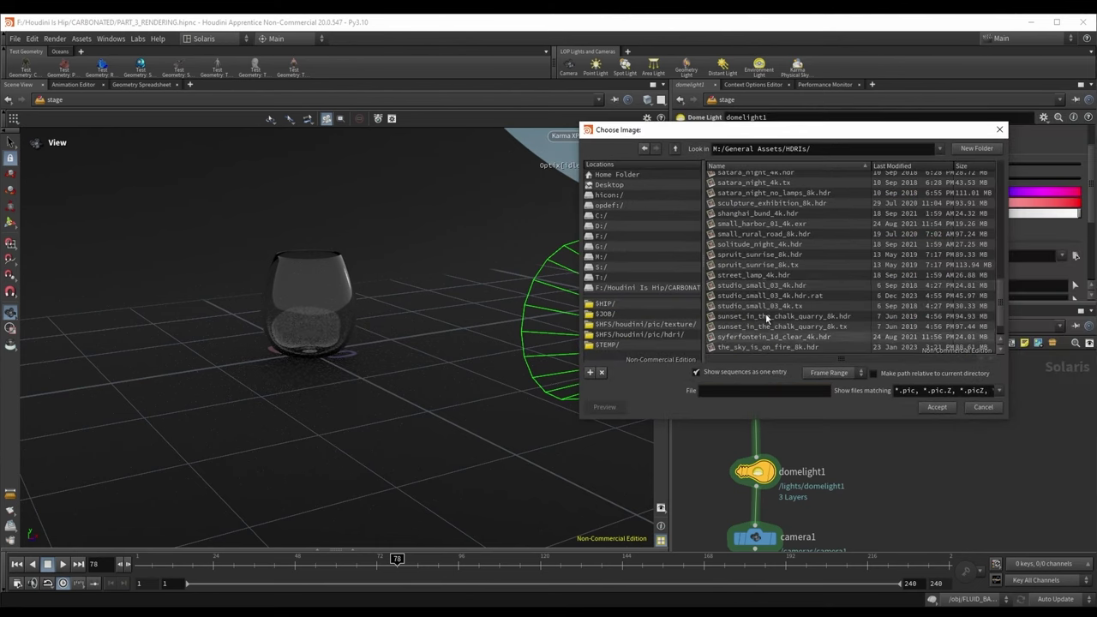
scroll(745, 262, "up", 15)
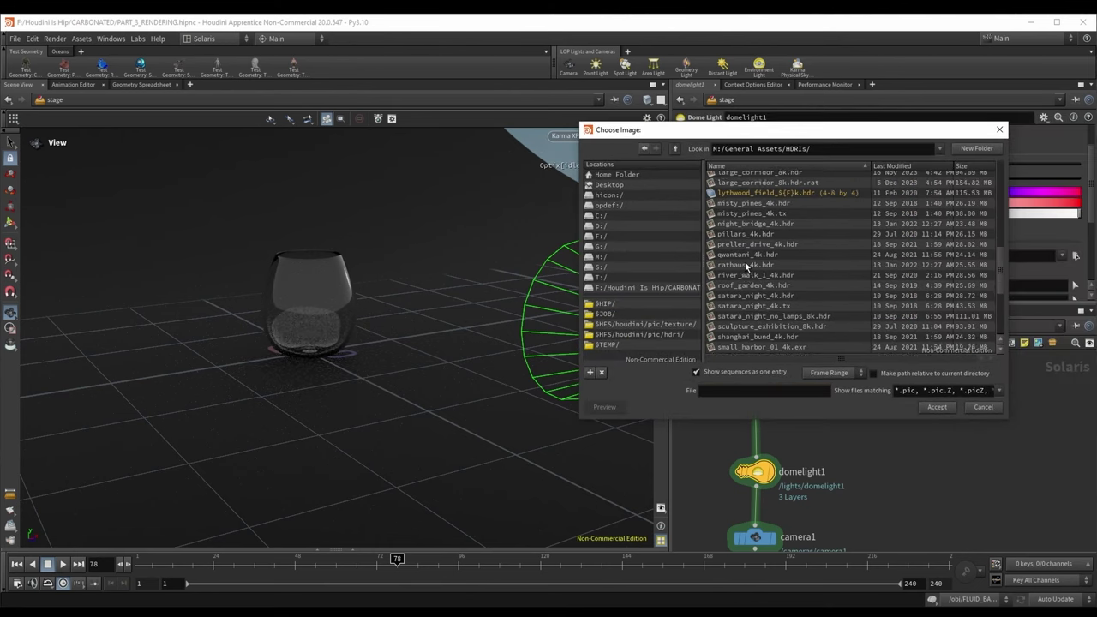
scroll(745, 262, "up", 5)
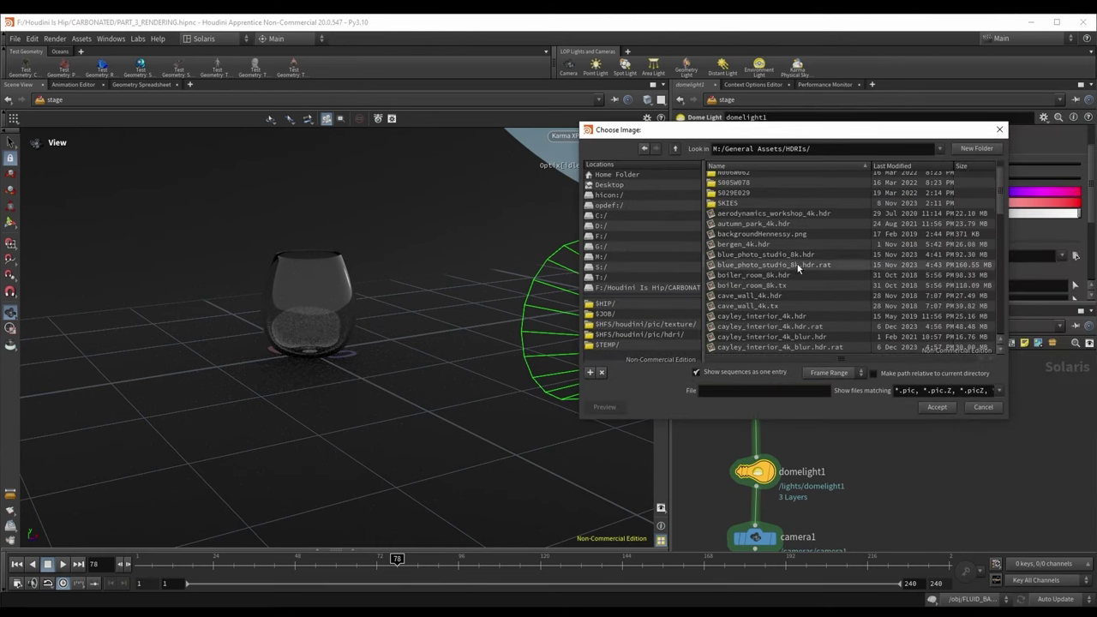
left_click(792, 256)
double_click(791, 257)
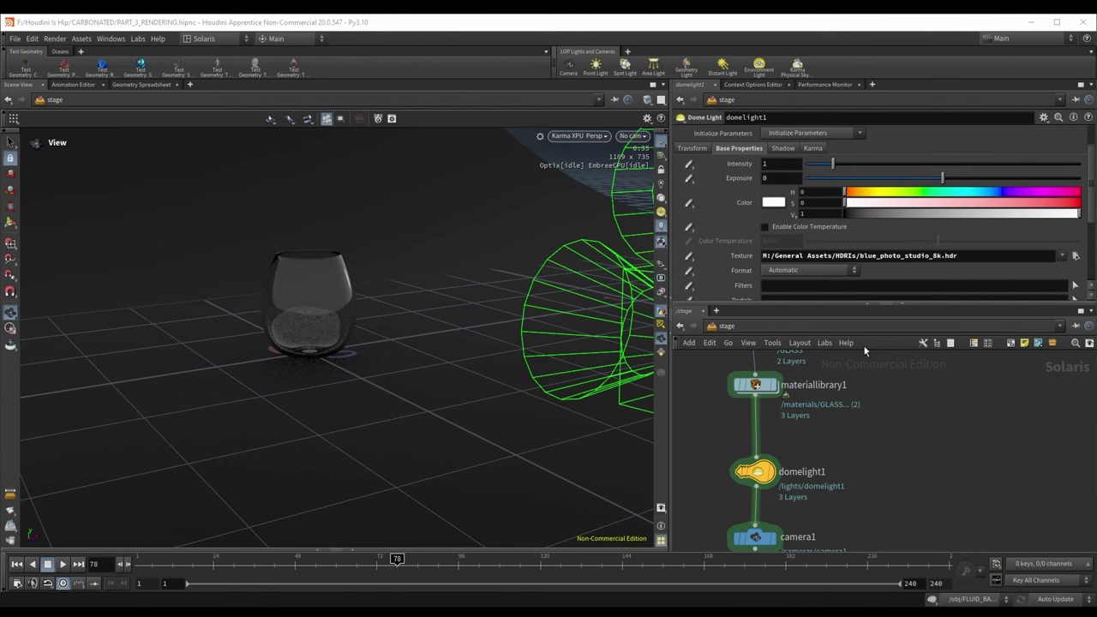
Step: Look through /cameras/camera1 and raise the dome light's exposure to 1.96
left_click(632, 136)
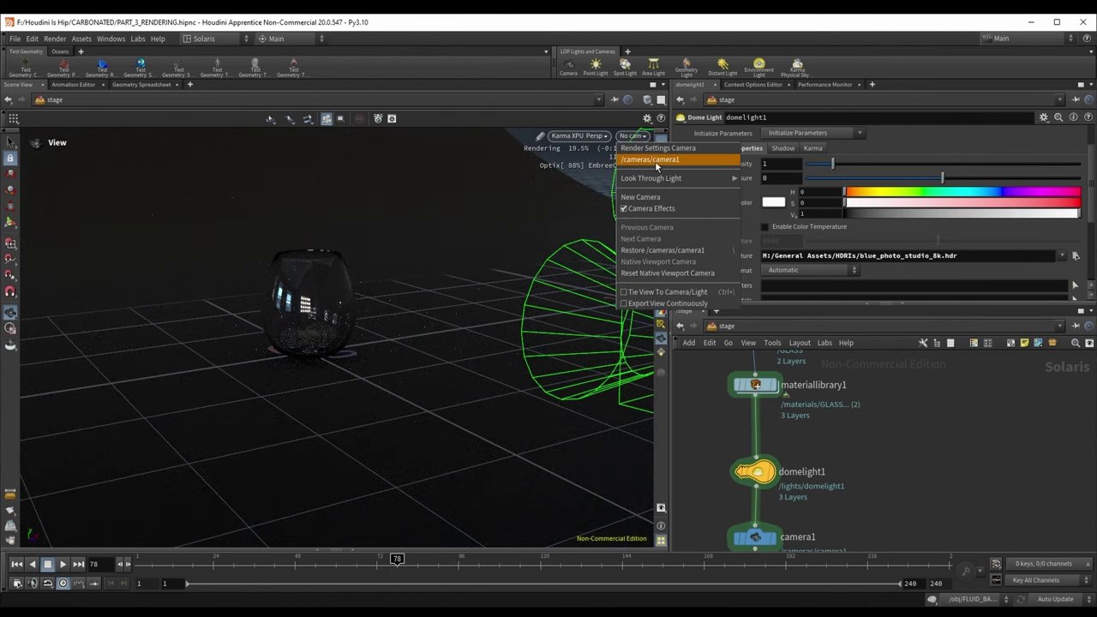
left_click(655, 161)
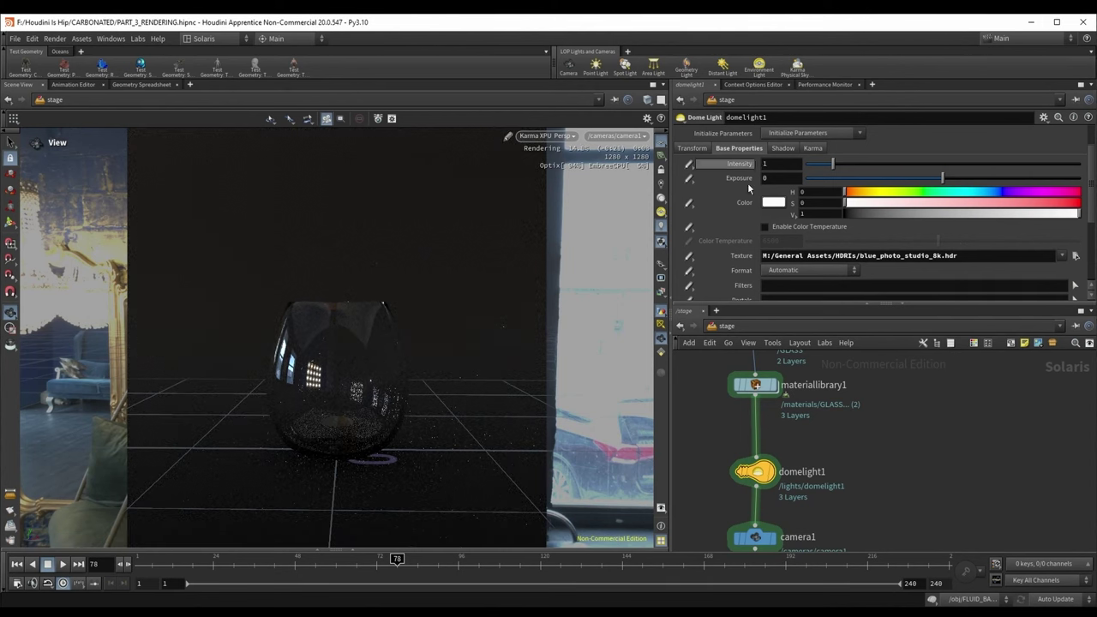
scroll(962, 163, "down", 1)
left_click_drag(962, 163, 970, 163)
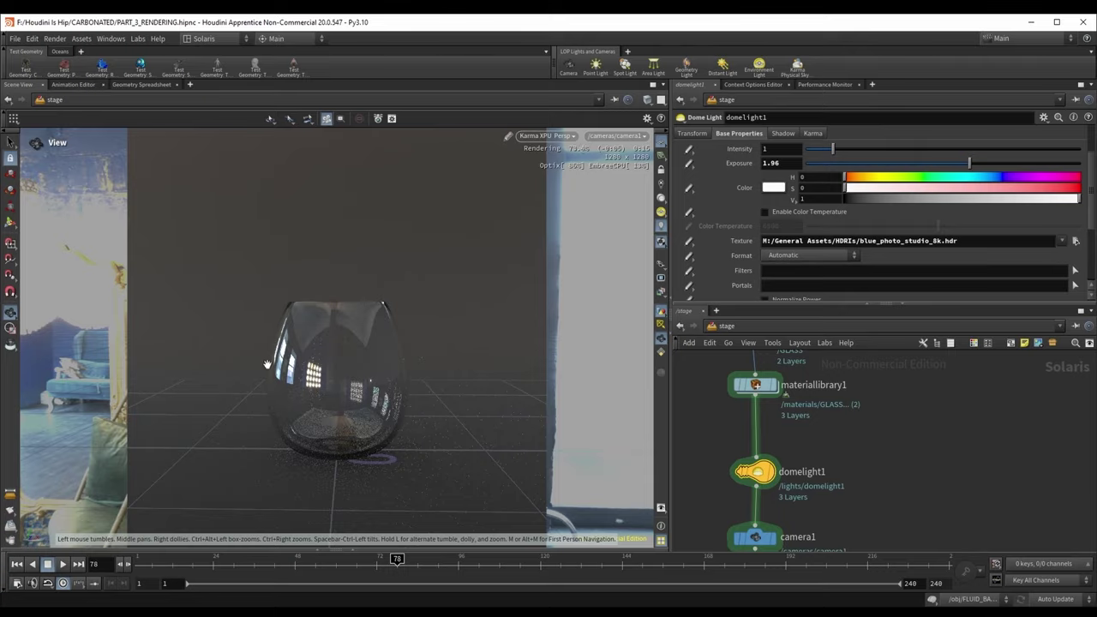
Step: Add a Grid node to the stage network near the material library
scroll(268, 365, "down", 8)
left_click_drag(355, 409, 598, 375)
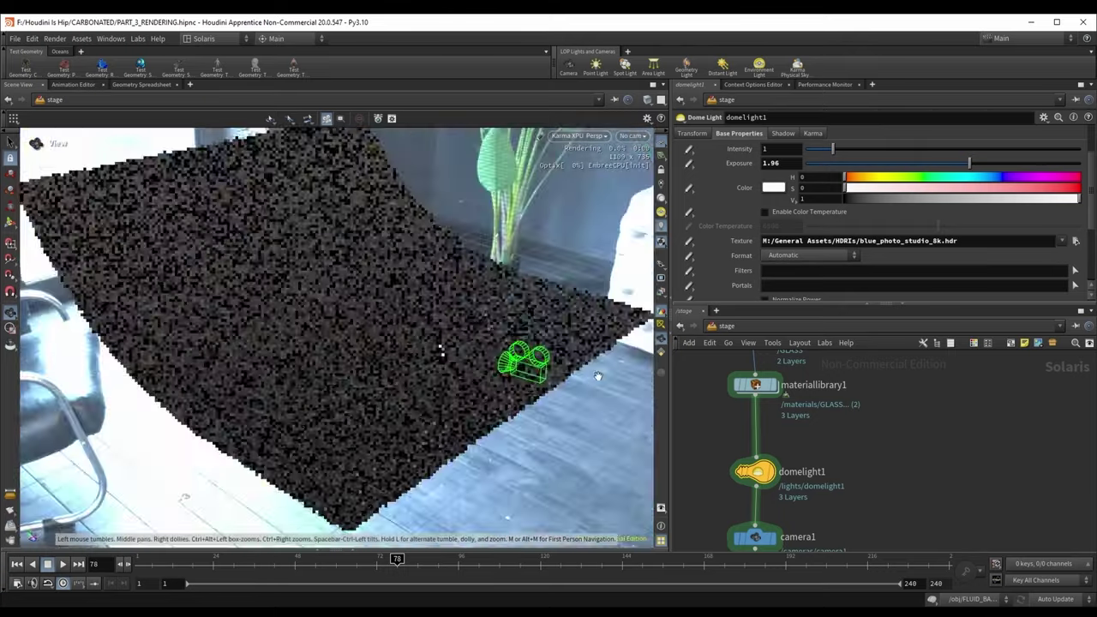
key("Tab")
type("null")
key("Return")
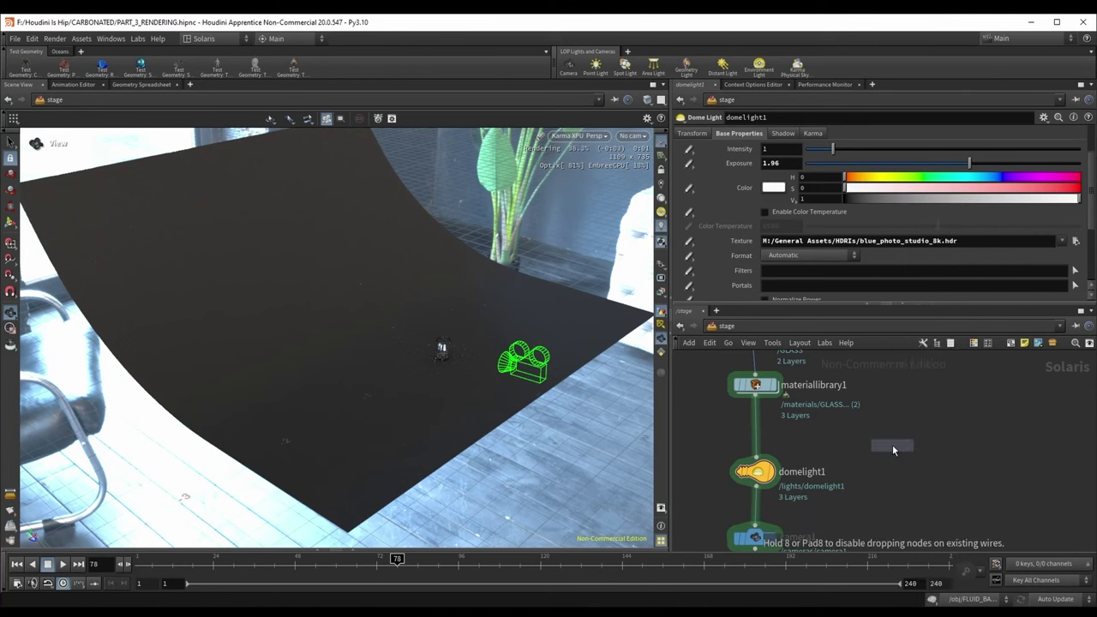
left_click(865, 439)
scroll(876, 386, "down", 3)
middle_click_drag(876, 386, 877, 493)
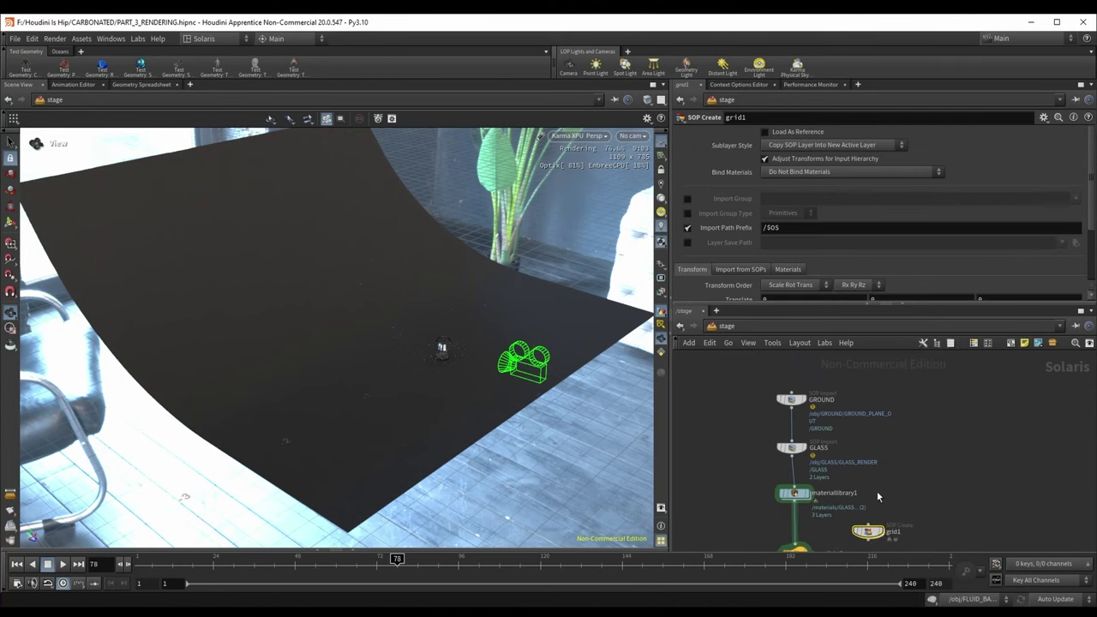
Step: Rename the grid node LIGHT_BLOCKER and insert it between GLASS and materiallibrary1
double_click(893, 532)
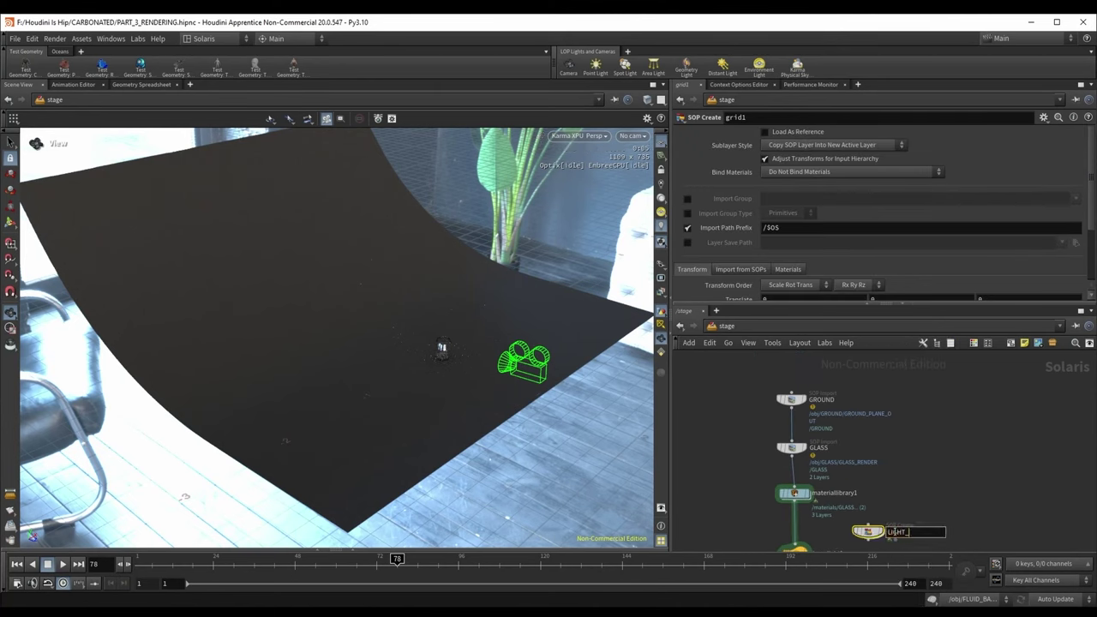
type("LIGHT_BLOCKER")
key("Return")
left_click_drag(868, 531, 794, 479)
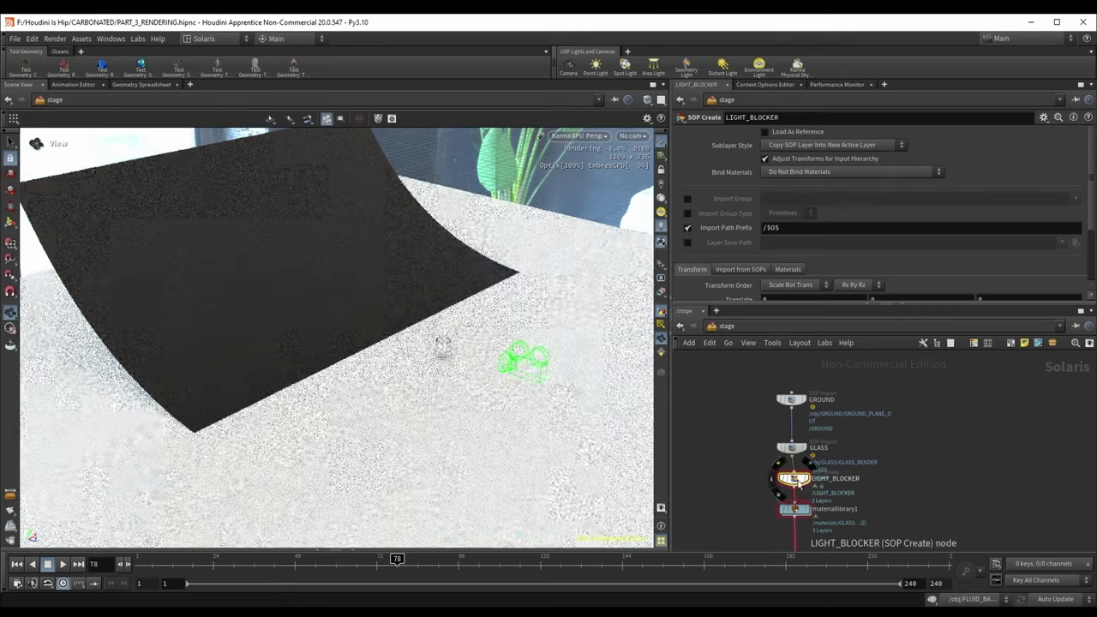
Step: Show LIGHT_BLOCKER's transform handles and set its uniform scale to 0.2
left_click(10, 222)
scroll(439, 355, "down", 5)
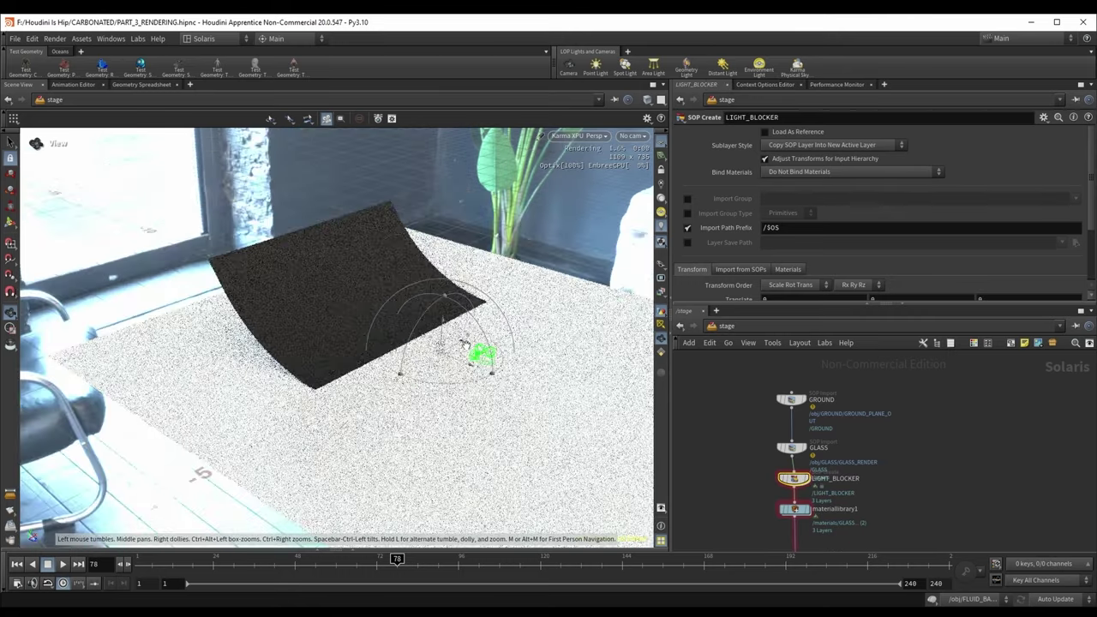
scroll(789, 252, "down", 3)
scroll(788, 253, "down", 1)
type("0.2")
key("Return")
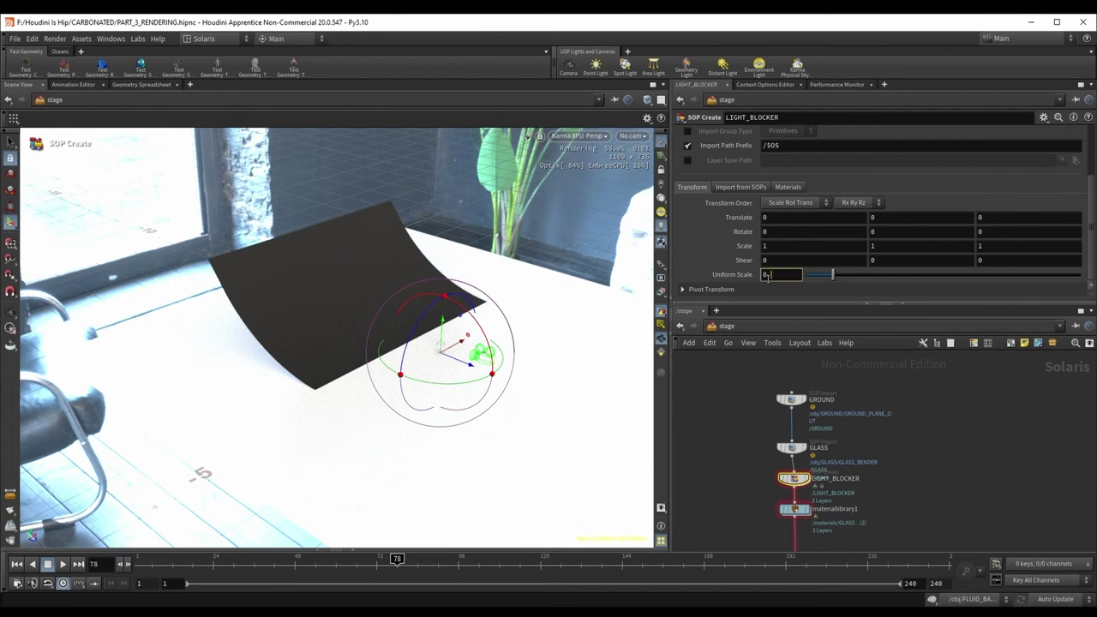
Step: Stand the light blocker upright at about 87.4° around X and move it behind the camera, to about Y 0.53 and Z 1.39
left_click_drag(470, 365, 564, 436)
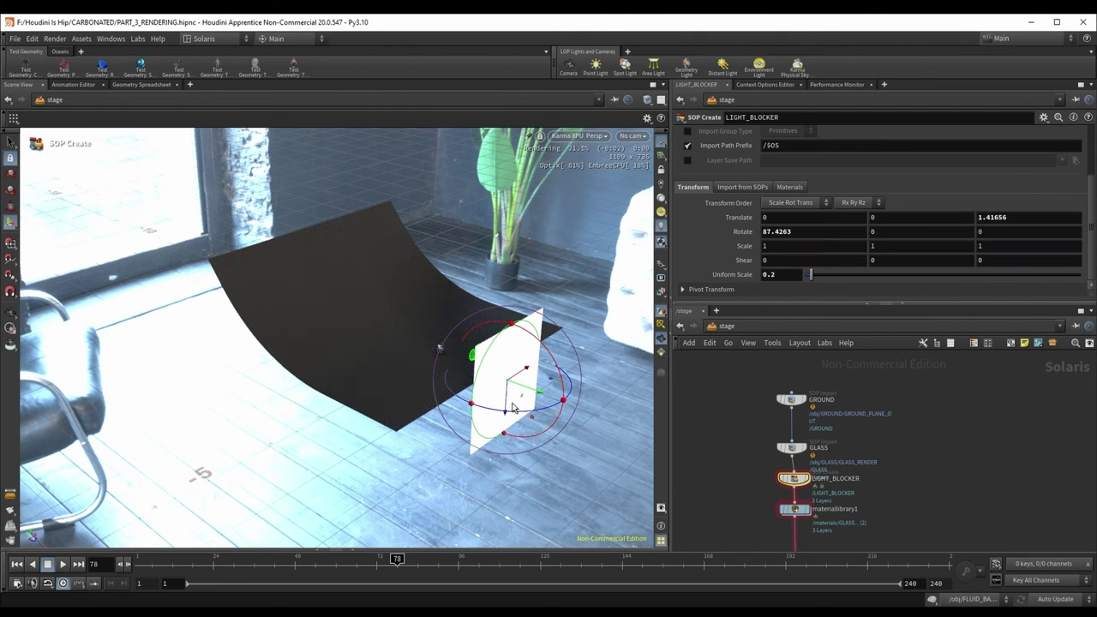
mouse_move(513, 402)
left_mouse_down()
mouse_move(510, 372)
mouse_move(511, 383)
left_mouse_up()
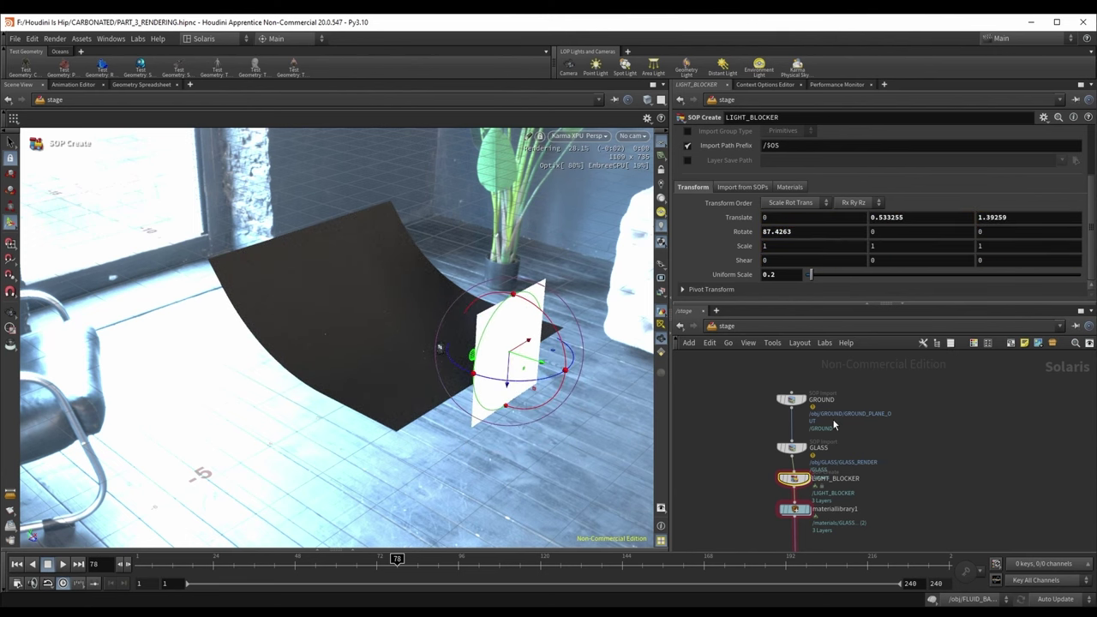
Step: Inside materiallibrary1, duplicate the GROUND material and name the copy LIGHT_BLOCKER
middle_click_drag(822, 496, 813, 465)
scroll(805, 462, "up", 1)
left_click_drag(786, 482, 784, 498)
left_click_drag(784, 451, 780, 455)
double_click(782, 497)
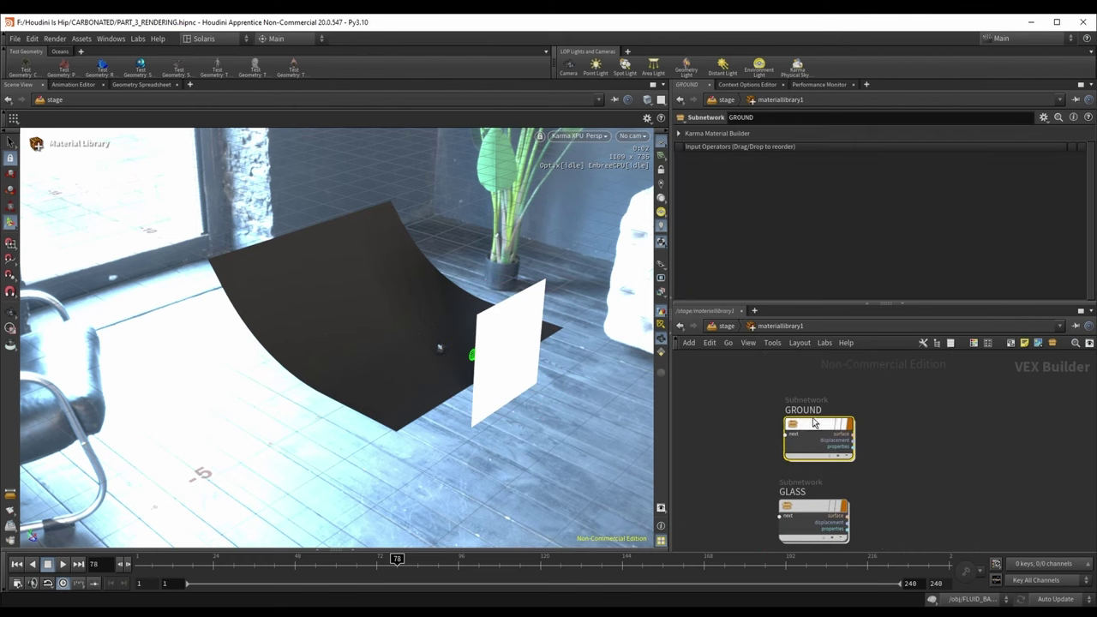
left_click_drag(814, 423, 928, 422, "alt")
double_click(926, 412)
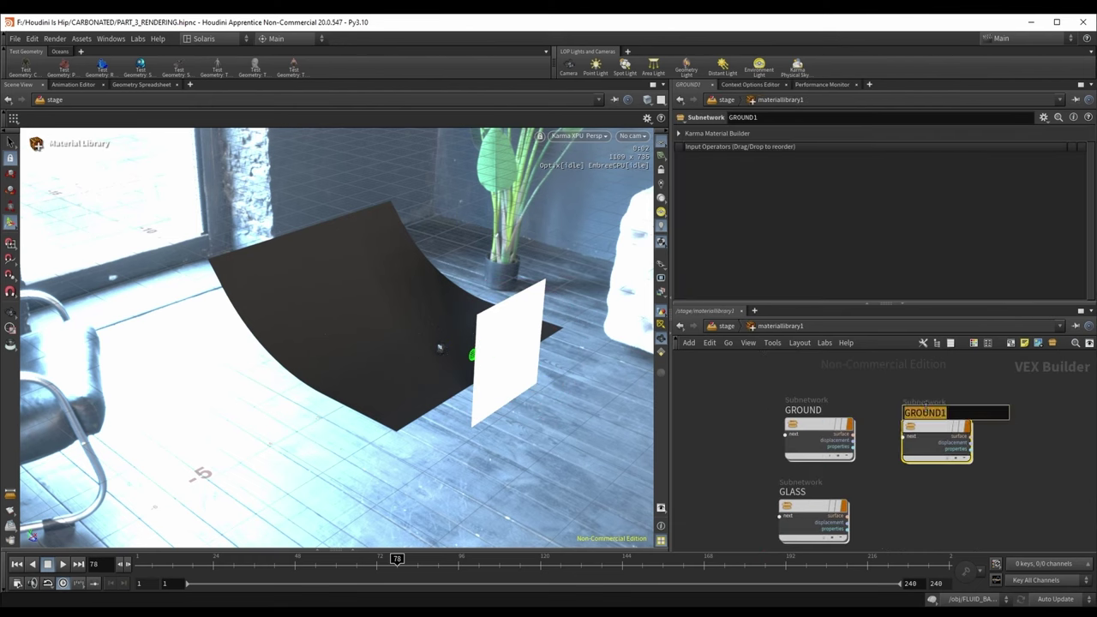
type("LIGHT_BLOCKER")
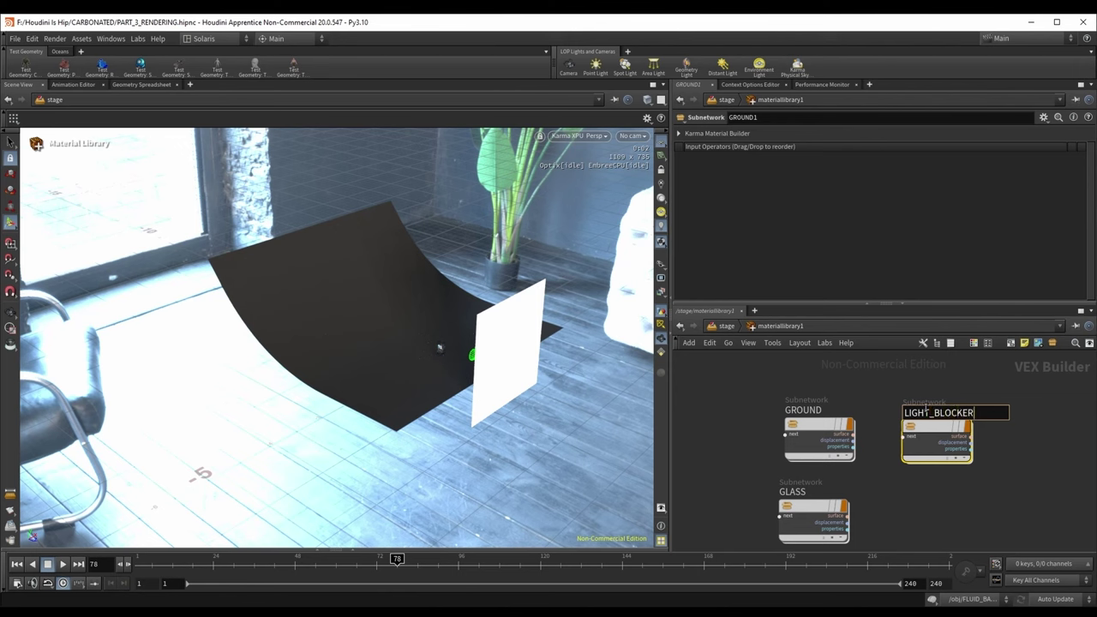
key("Return")
Step: Return to the stage network, auto-fill the library's materials and assign the LIGHT_BLOCKER material to /LIGHT_BLOCKER/
key("u")
left_click(796, 137)
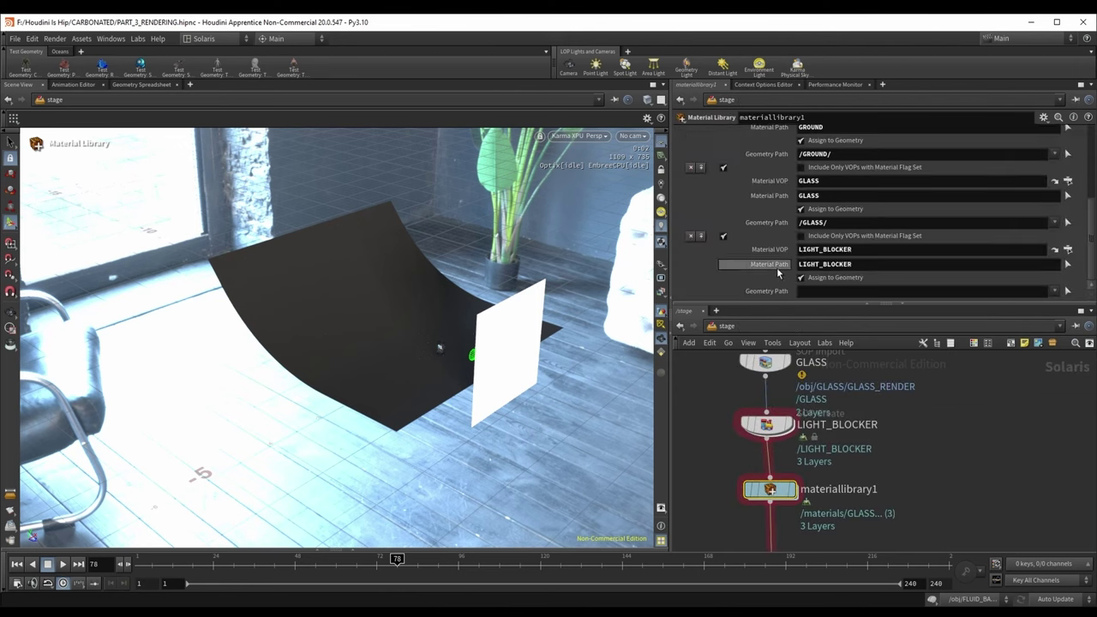
left_click(843, 291)
type("/")
key("Down")
key("Down")
key("Down")
key("Down")
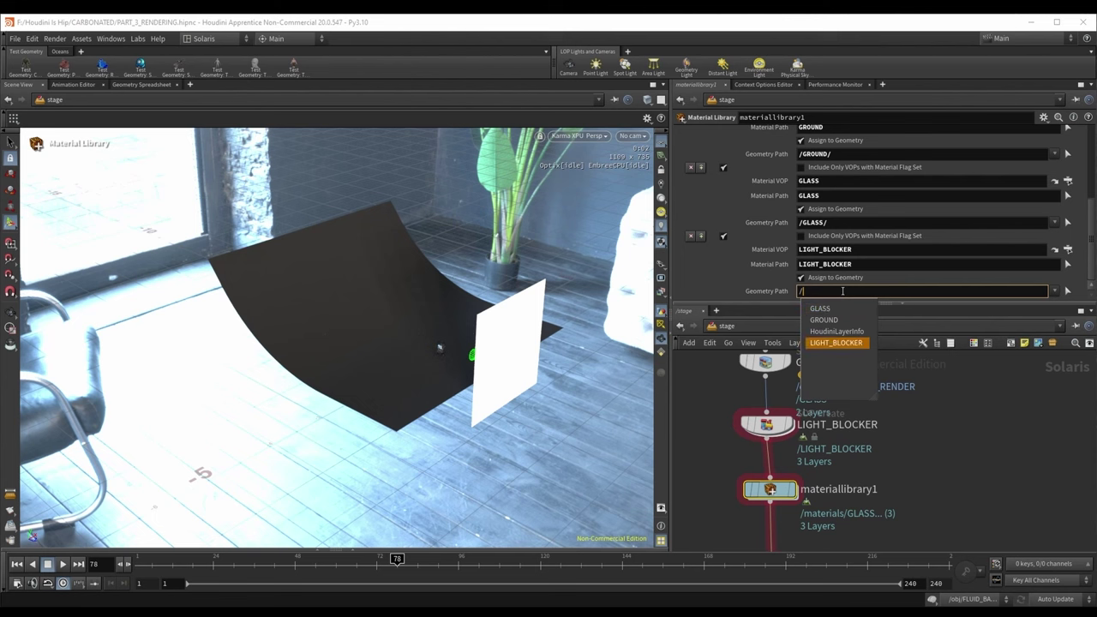
key("Return")
left_click(985, 465)
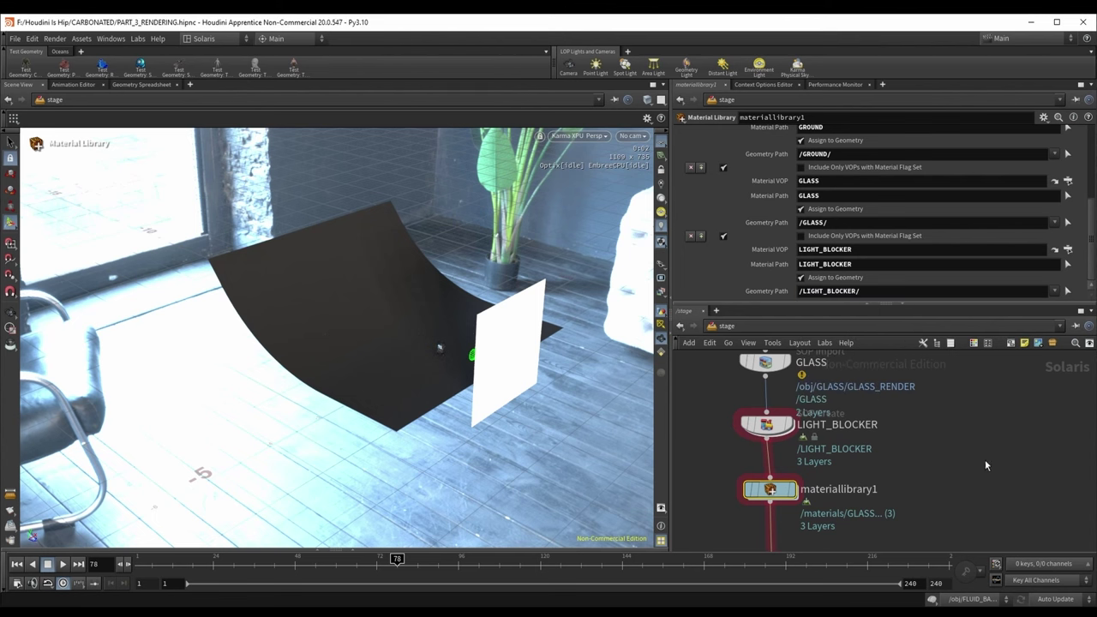
Step: Look through /cameras/camera1 and raise LIGHT_BLOCKER's uniform scale to 0.73
left_click(633, 135)
left_click(652, 160)
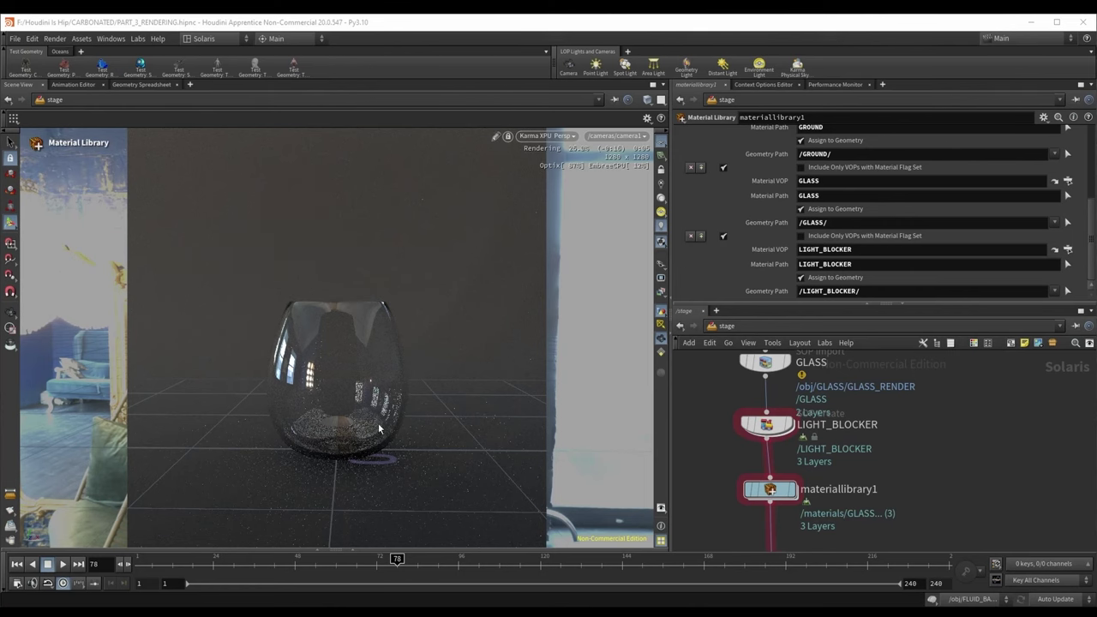
left_click(767, 425)
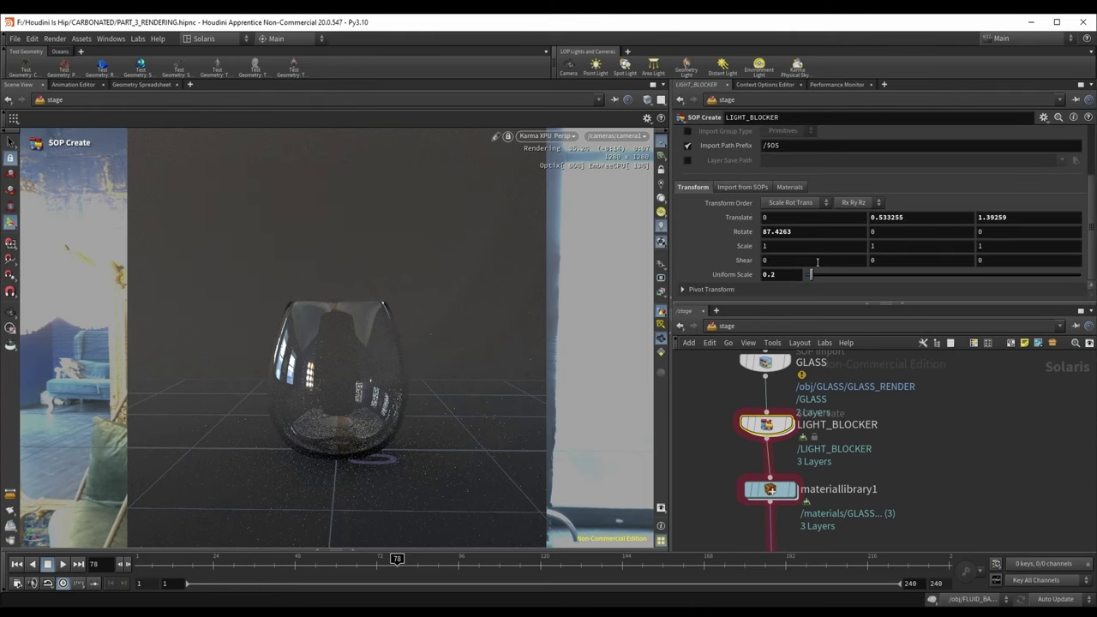
left_click_drag(813, 278, 817, 280)
left_click_drag(817, 280, 827, 284)
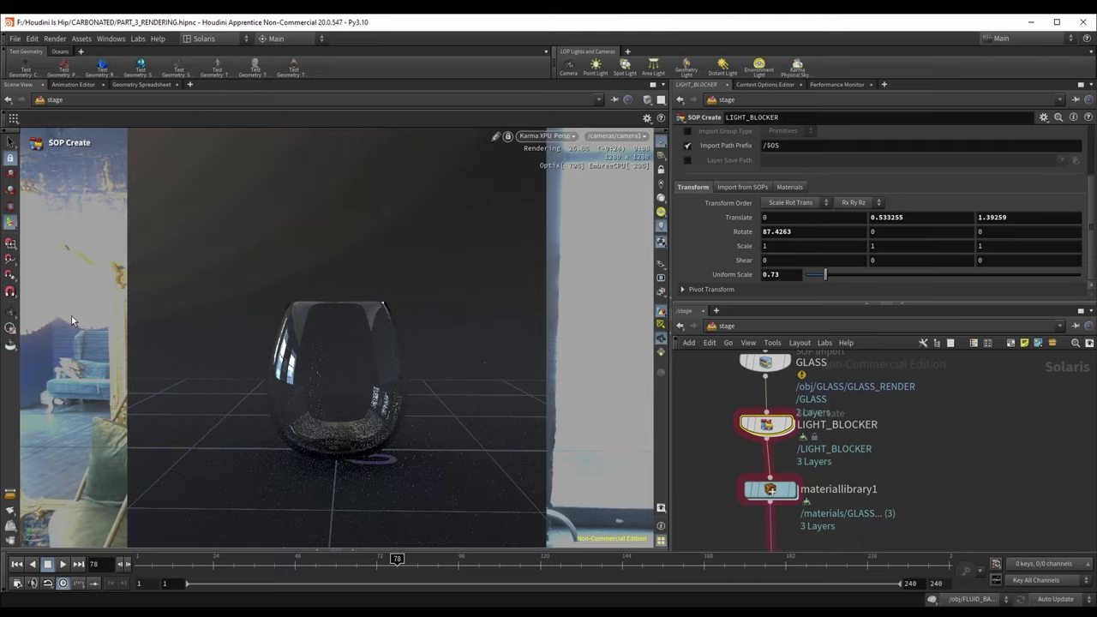
Step: Move the light blocker up and farther behind the camera, to about Y 1.85 and Z 2.6, and look through /cameras/camera1 again
left_click(11, 312)
scroll(366, 332, "down", 8)
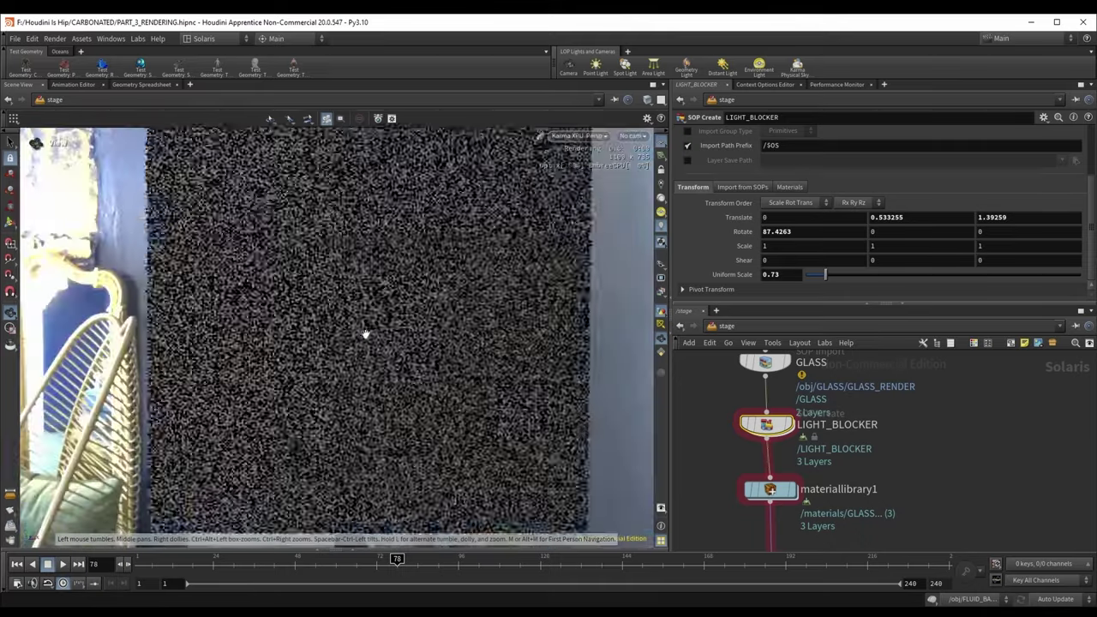
left_click_drag(366, 335, 566, 390)
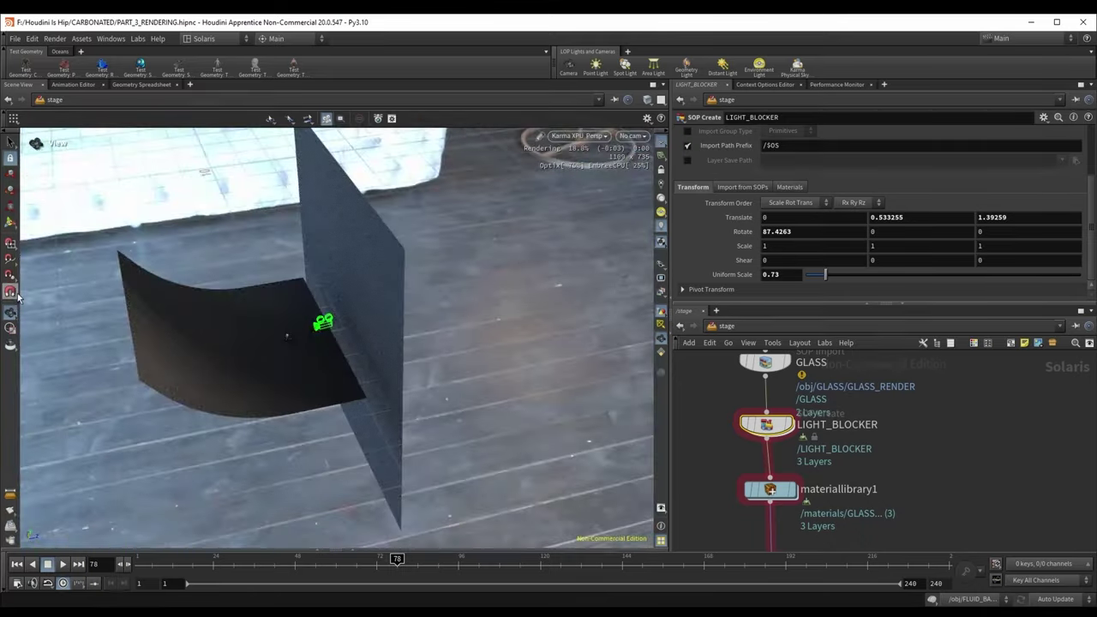
left_click(10, 223)
left_click_drag(382, 310, 530, 198)
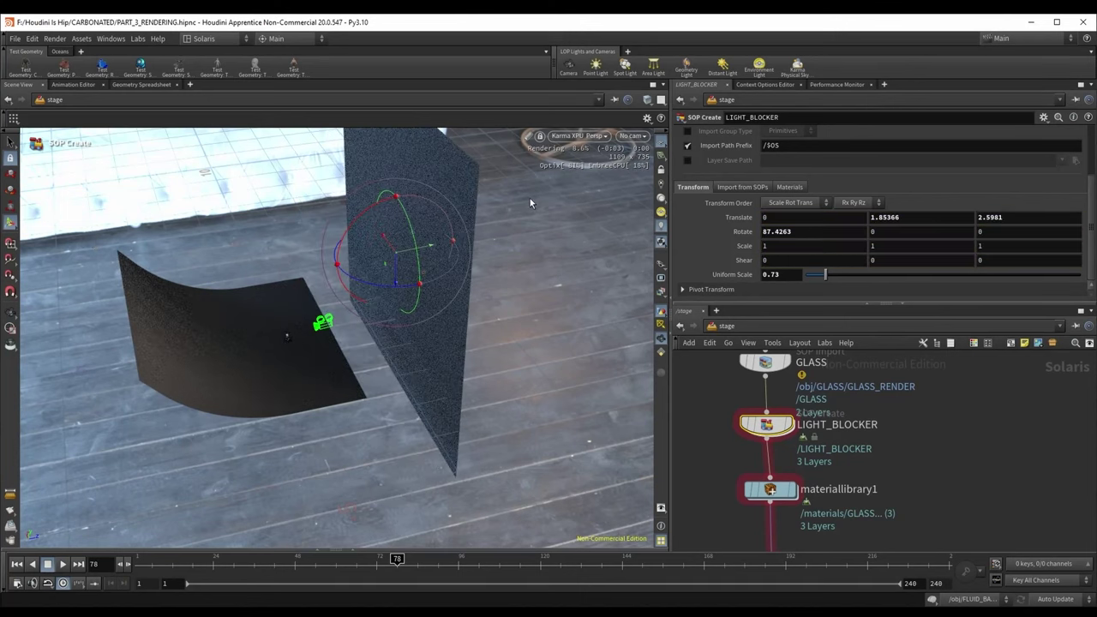
left_click(632, 135)
left_click(657, 162)
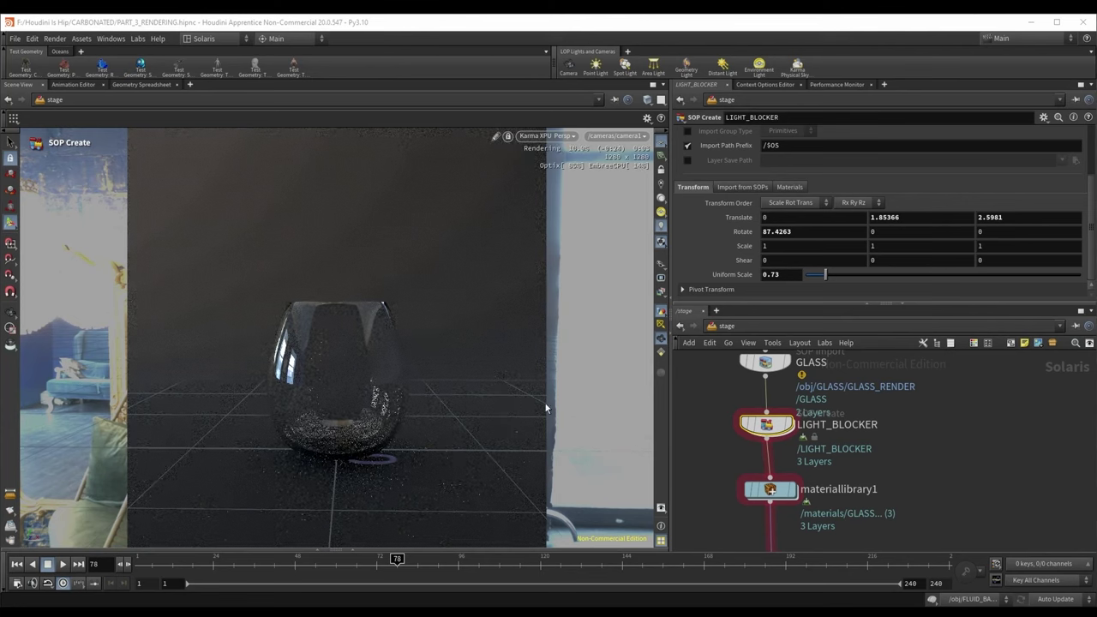
Step: Tidy the spacing of the GLASS and LIGHT_BLOCKER nodes above the material library
scroll(906, 454, "down", 3)
scroll(849, 398, "down", 3)
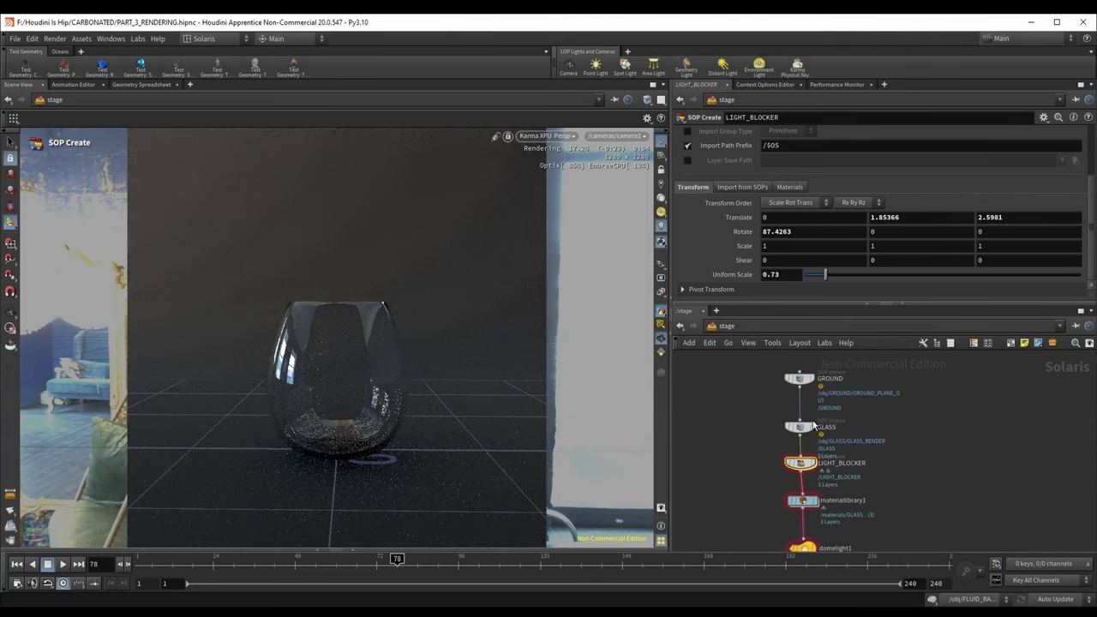
scroll(837, 421, "up", 3)
scroll(849, 430, "down", 1)
left_click_drag(753, 469, 830, 373)
left_click_drag(796, 452, 801, 425)
left_click(850, 417)
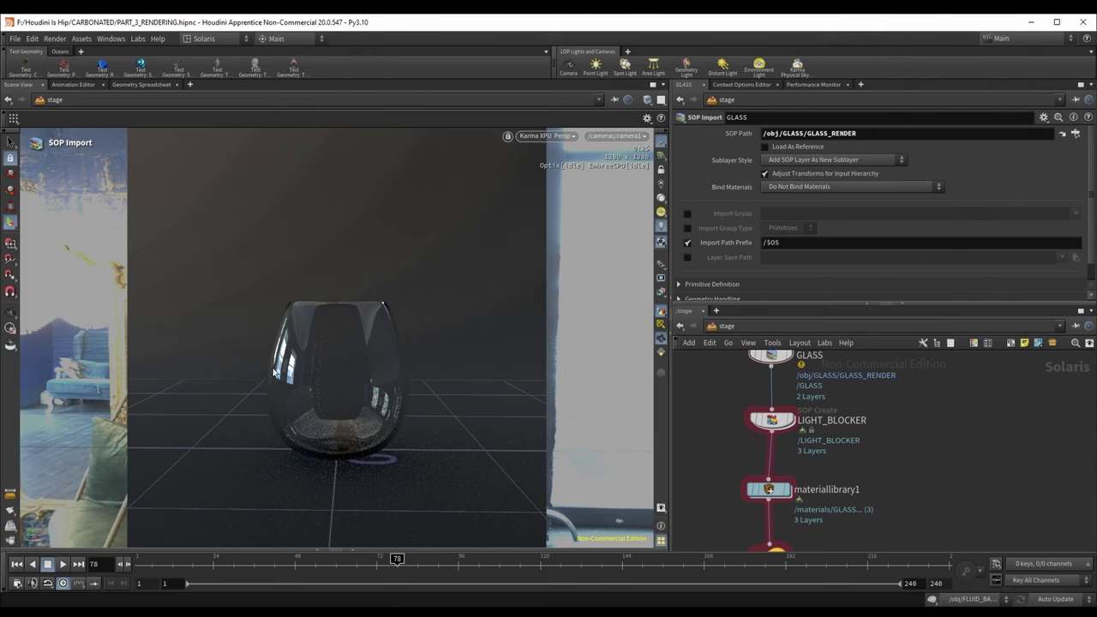
Step: Raise the specular amount of the GROUND material's standard surface
double_click(769, 490)
double_click(832, 426)
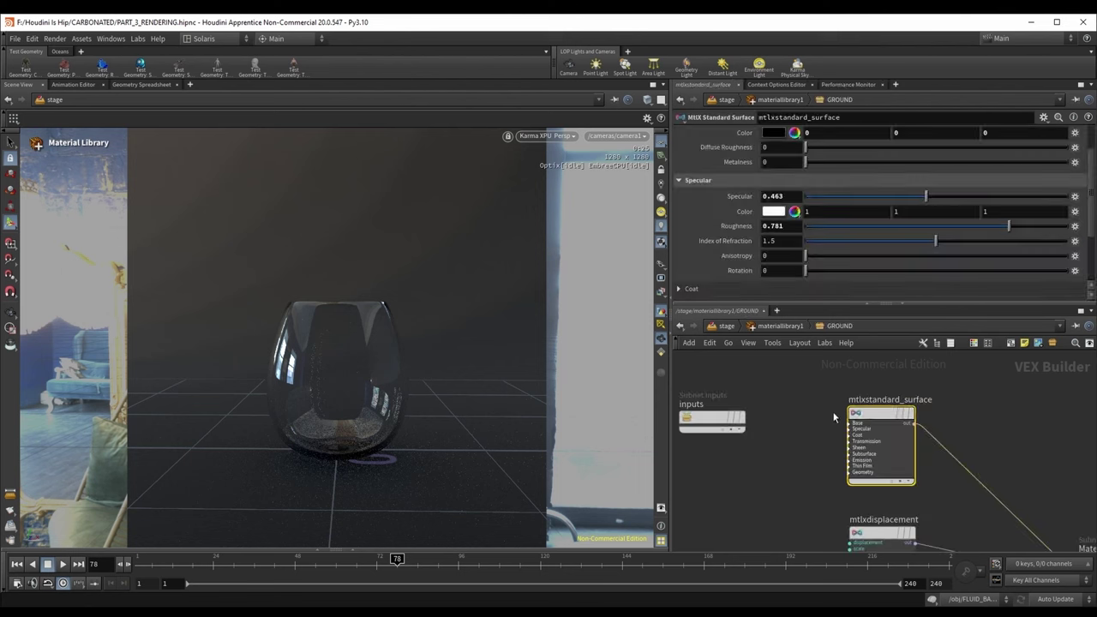
left_click_drag(926, 197, 1027, 199)
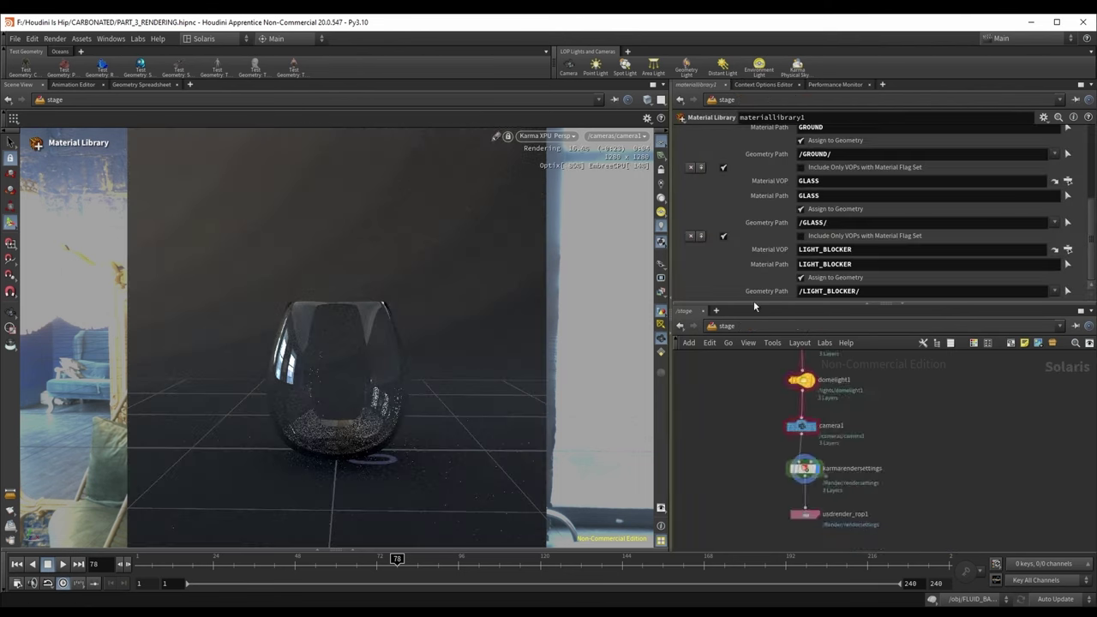
Step: Bypass the GLASS import node in the stage network
scroll(806, 403, "down", 2)
middle_click_drag(845, 369, 873, 429)
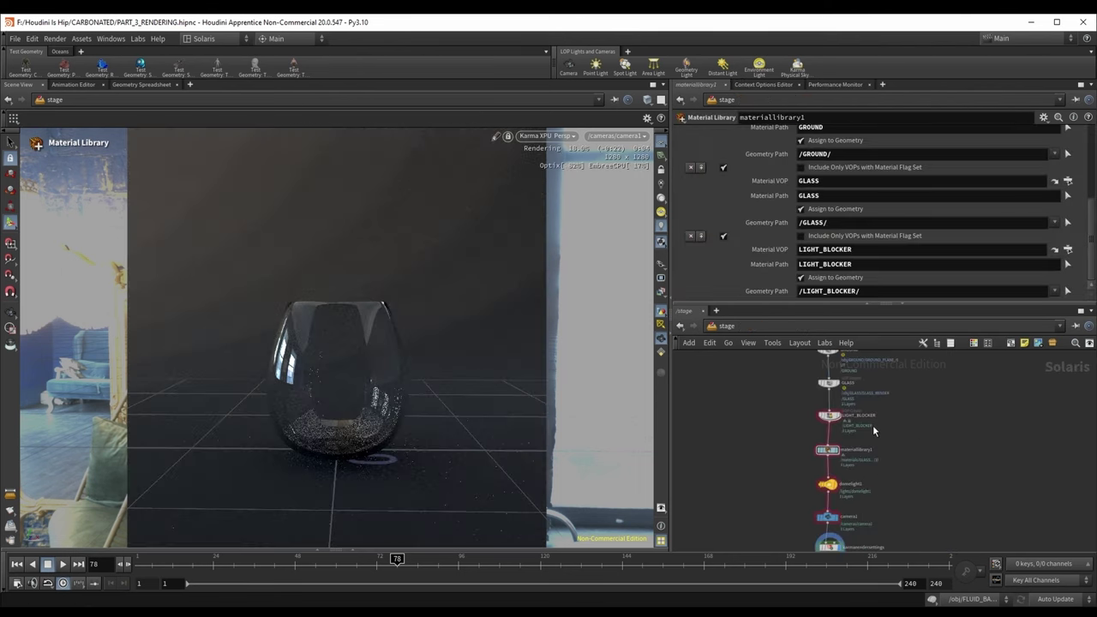
scroll(875, 430, "up", 2)
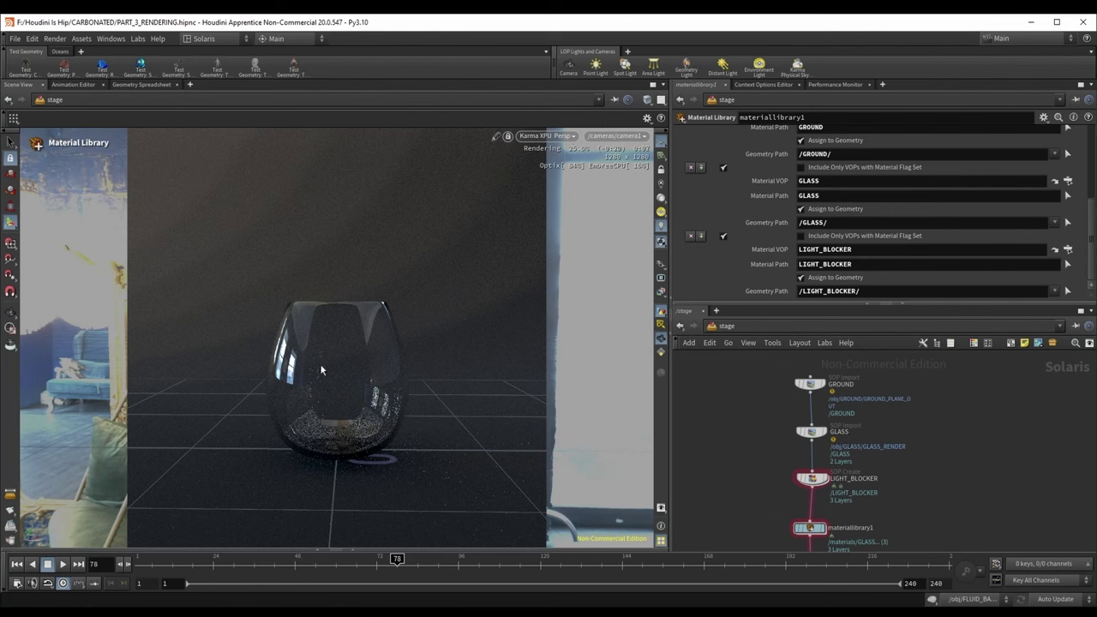
scroll(802, 441, "up", 2)
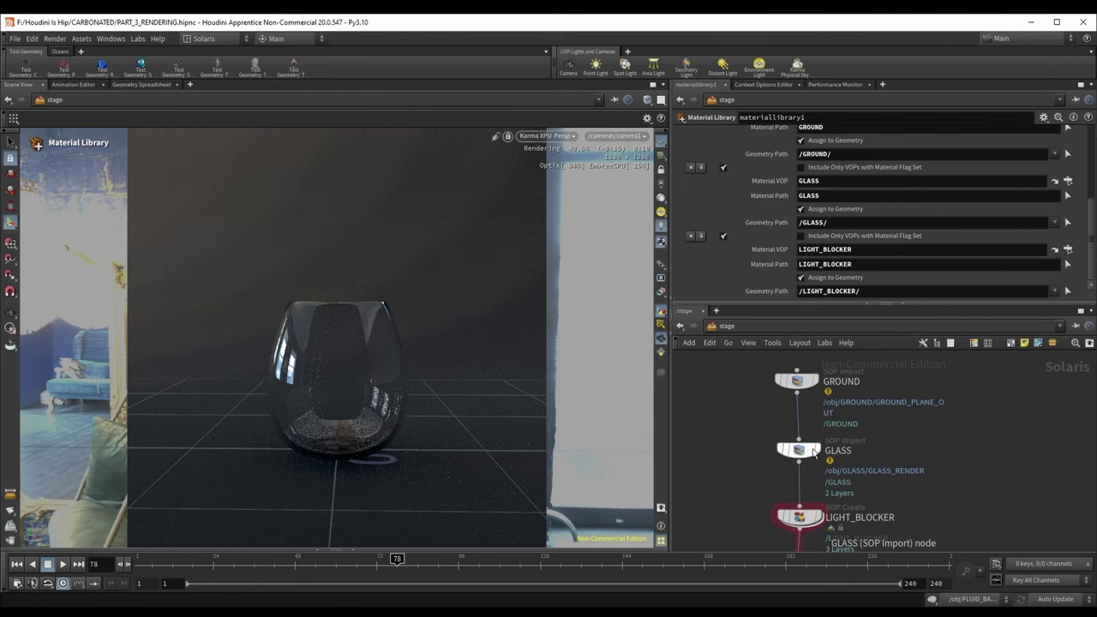
left_click(790, 450)
left_click(766, 450)
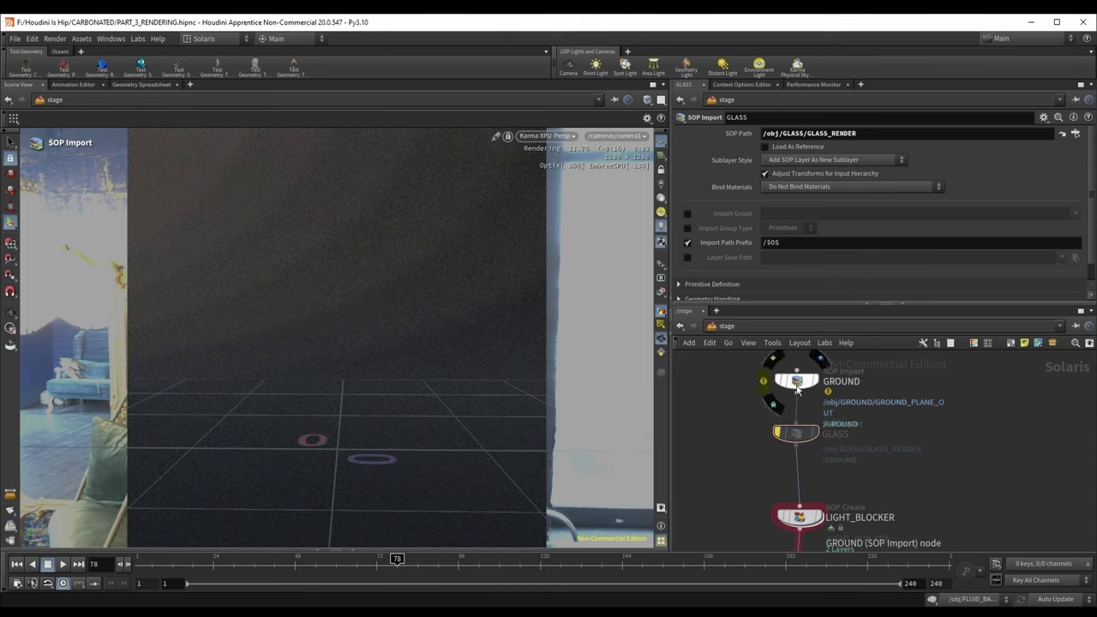
Step: Duplicate the GLASS import as FLUID_SURFACE and insert it between GLASS and LIGHT_BLOCKER
left_click_drag(797, 433, 944, 470, "alt")
double_click(984, 472)
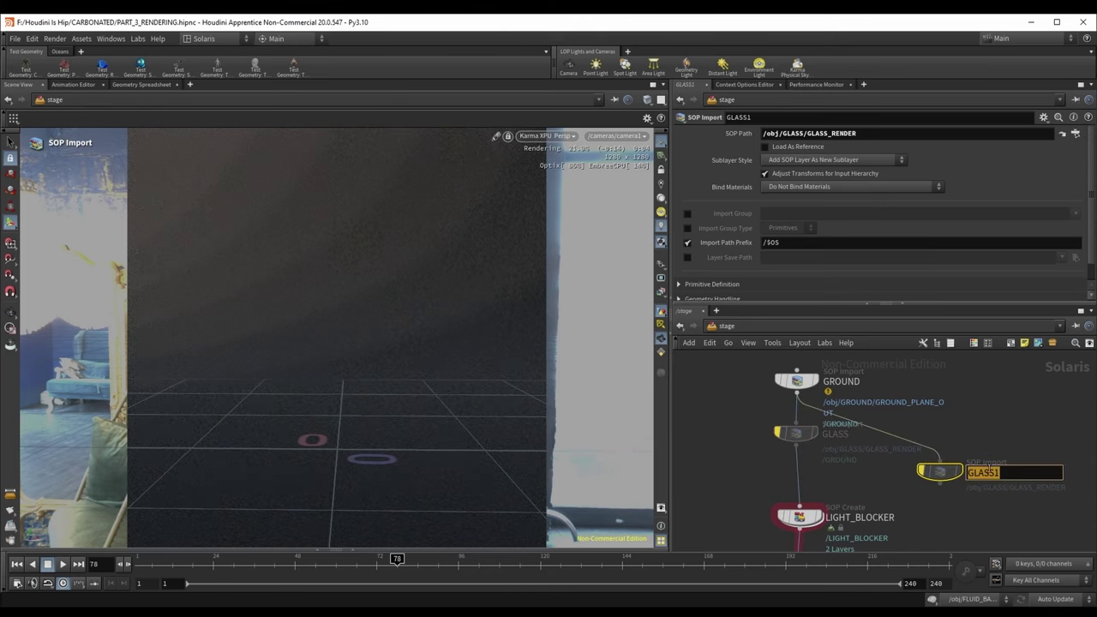
type("FLUID_SOUURFACE")
key("Return")
left_click_drag(942, 473, 802, 479)
Step: Set FLUID_SURFACE's SOP path to /obj/FLUID_MESHING/FLUID_SURFACE_OUT
left_click(1076, 134)
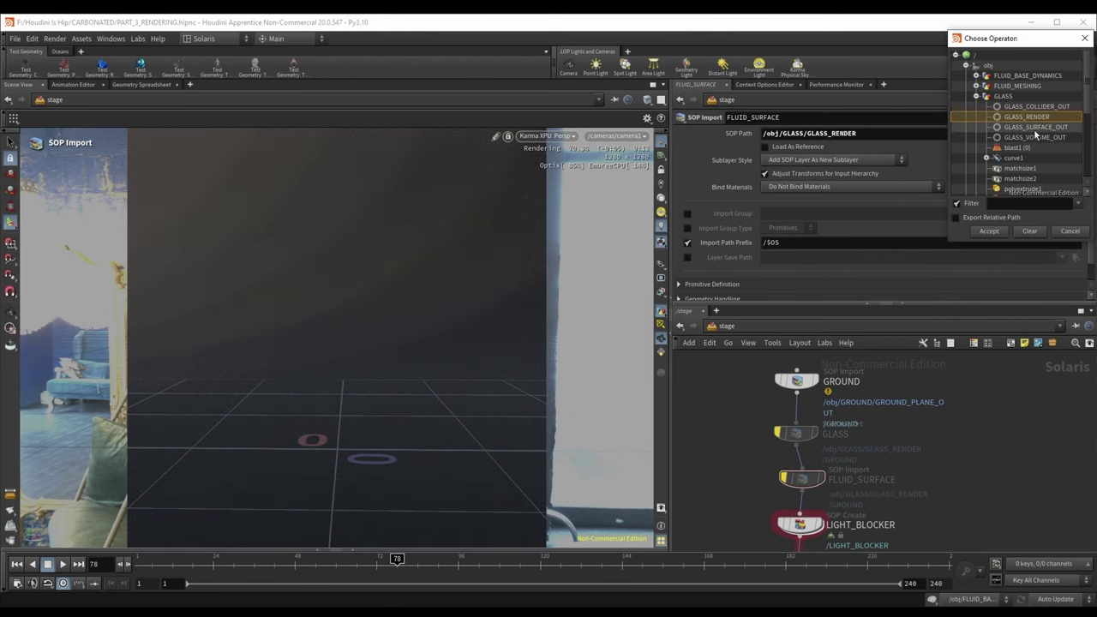
left_click(976, 96)
left_click(976, 86)
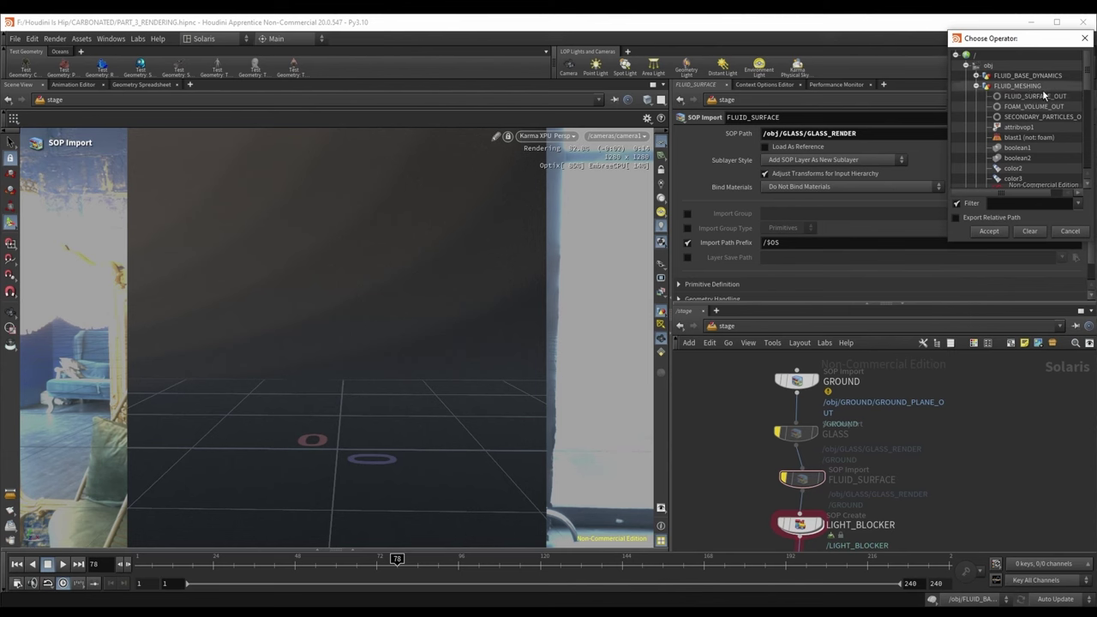
double_click(1038, 96)
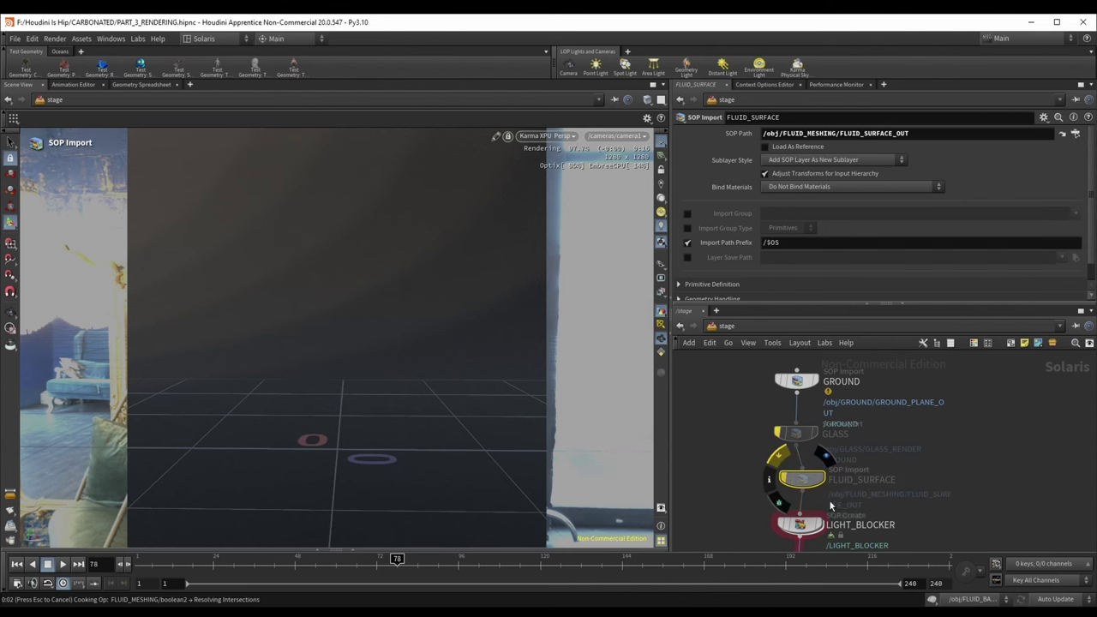
Step: Remove the bypass from the FLUID_SURFACE node and lock the camera to the view
middle_click_drag(890, 470, 887, 425)
left_click_drag(799, 434, 790, 433)
left_click(661, 170)
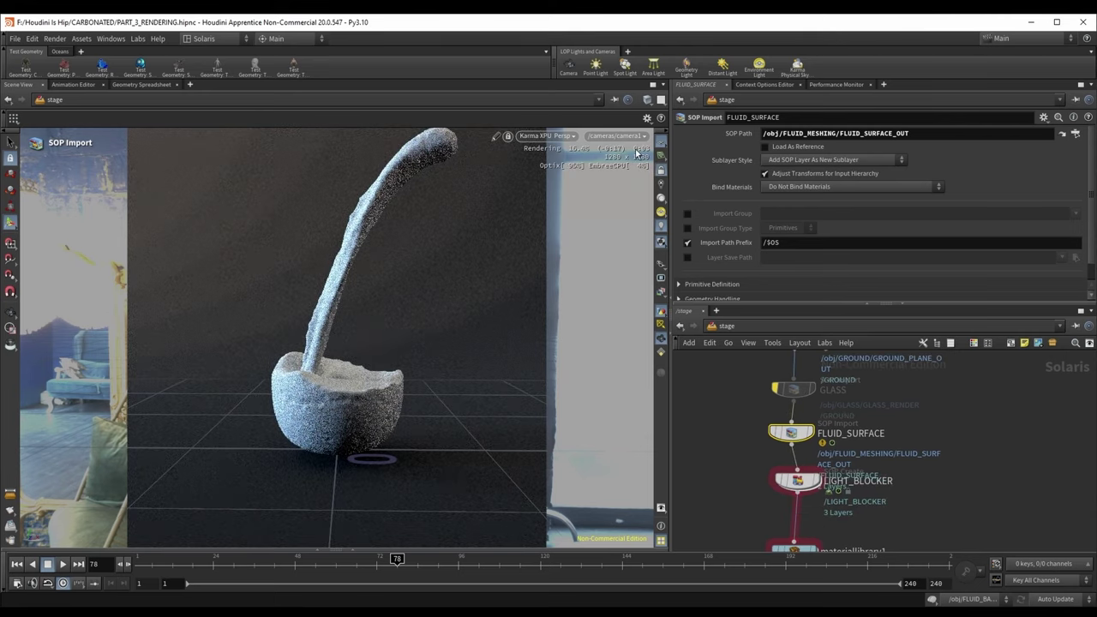
Step: Reframe the locked camera so the fluid surface sits higher in the shot
left_click(10, 314)
middle_click_drag(397, 353, 407, 301)
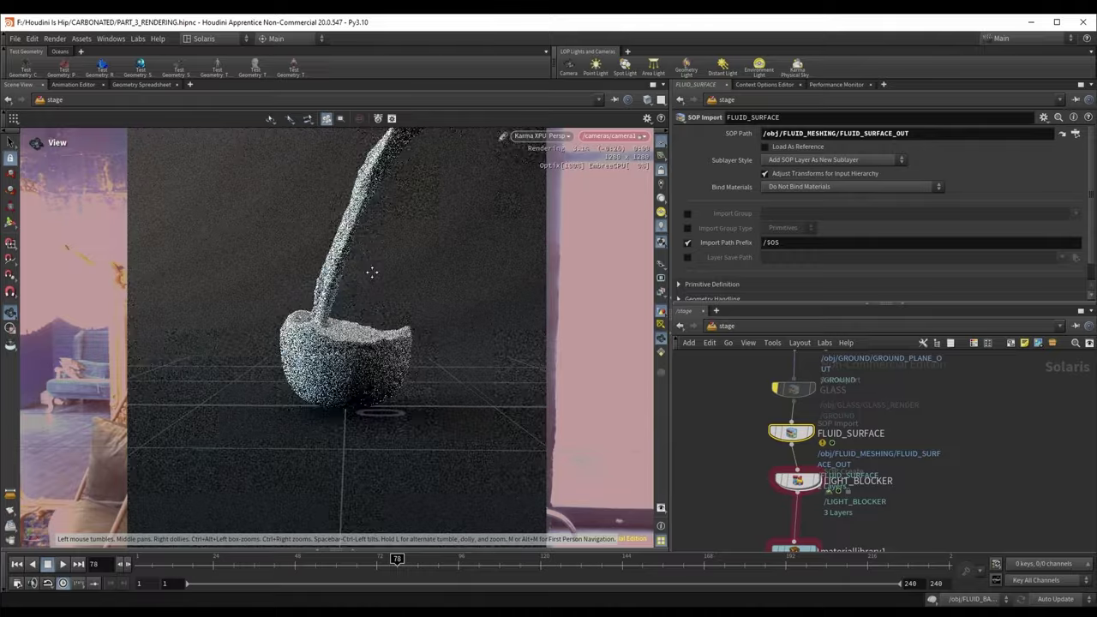
Step: Rearrange the import nodes above materiallibrary1 in the stage network so they are more evenly spaced
scroll(881, 456, "down", 2)
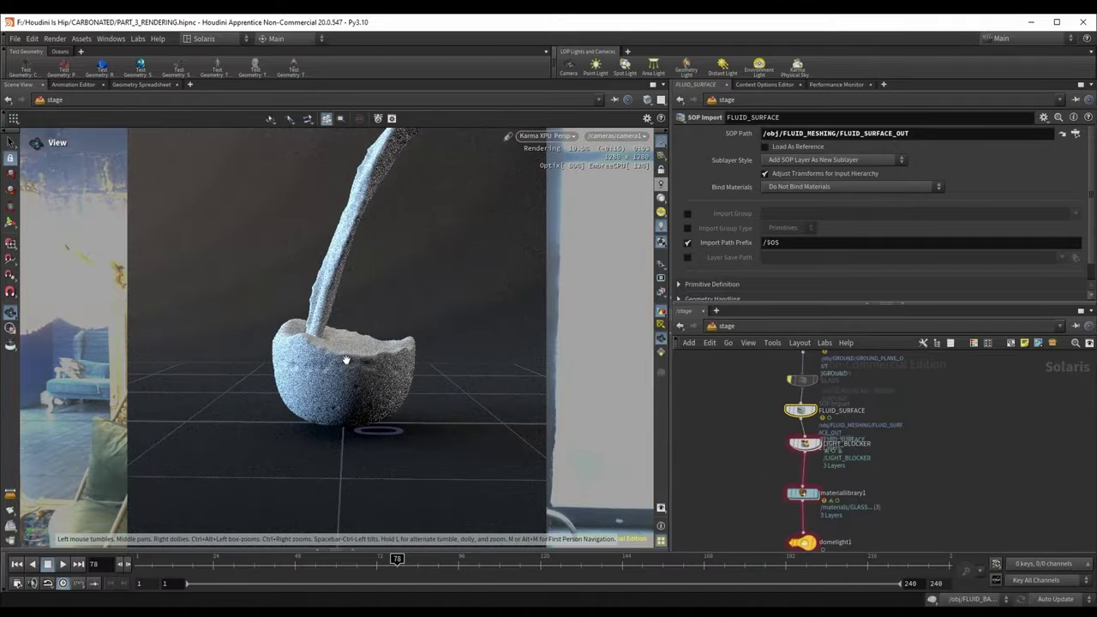
scroll(829, 440, "up", 3)
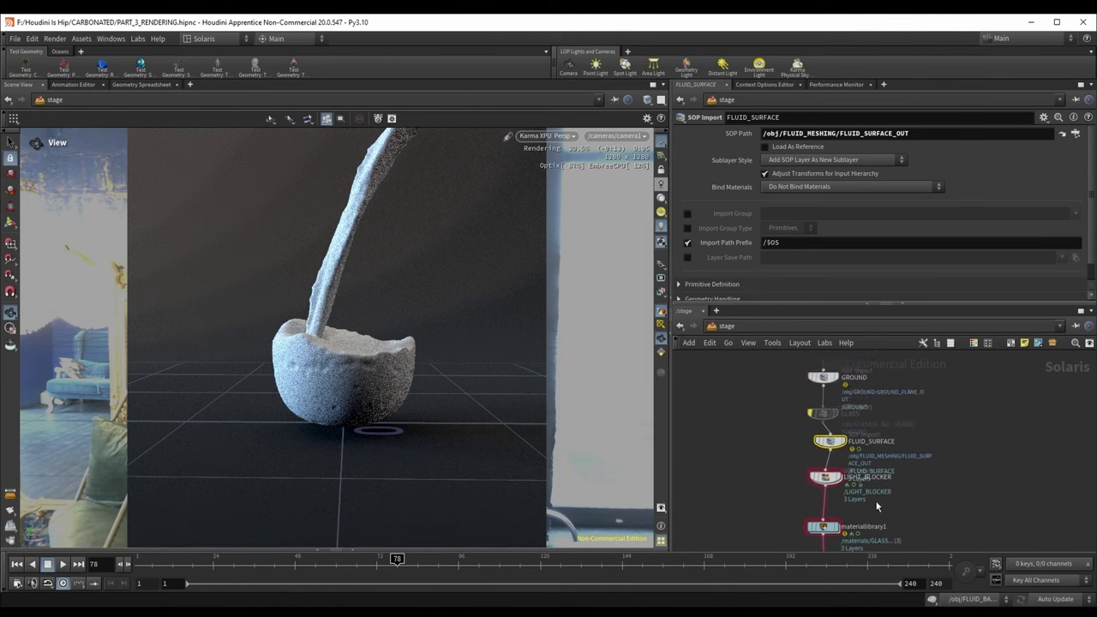
left_click_drag(824, 431, 824, 458)
left_click_drag(824, 387, 819, 398)
left_click_drag(817, 457, 815, 444)
middle_click_drag(904, 416, 878, 426)
scroll(877, 426, "down", 1)
scroll(866, 437, "up", 2)
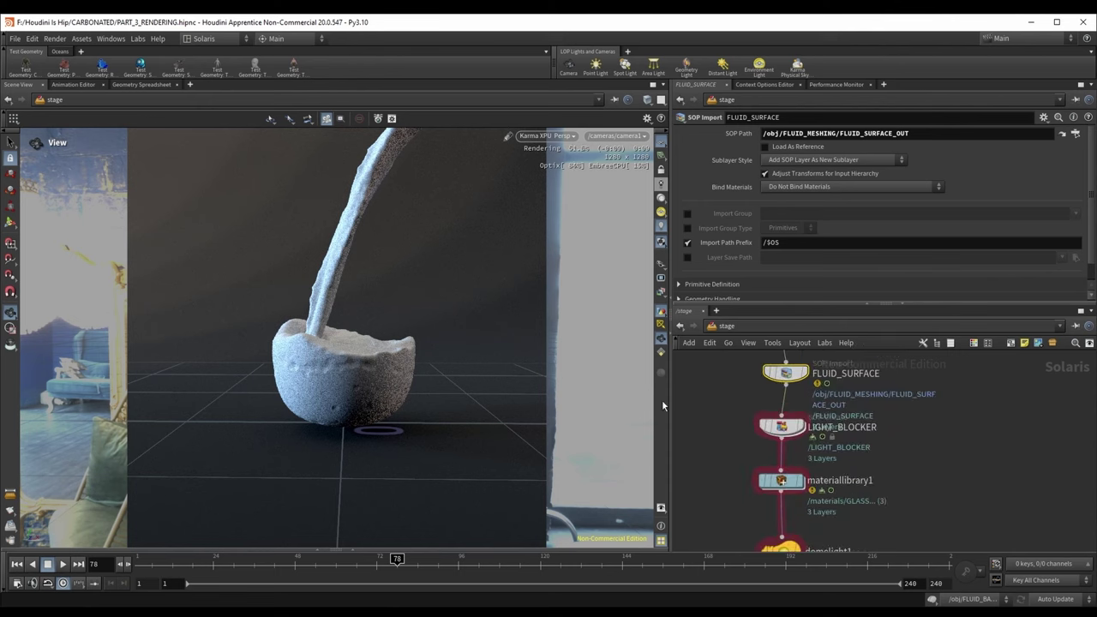
Step: Inside materiallibrary1, duplicate the GLASS material and name the copy WATER
double_click(782, 480)
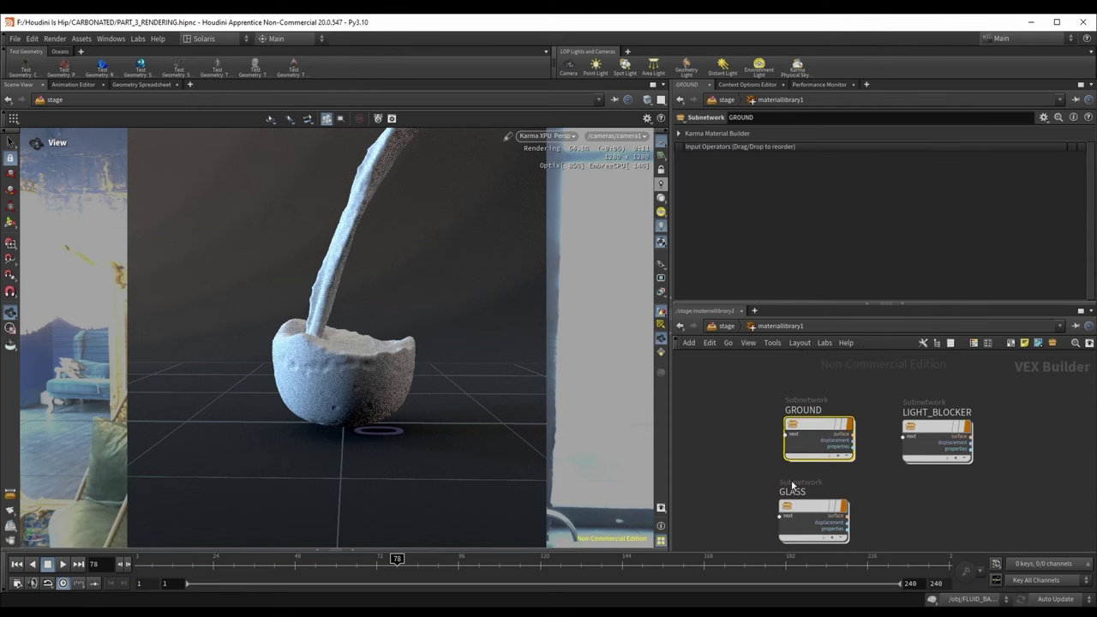
mouse_move(878, 422)
left_click_drag(878, 423, 902, 422)
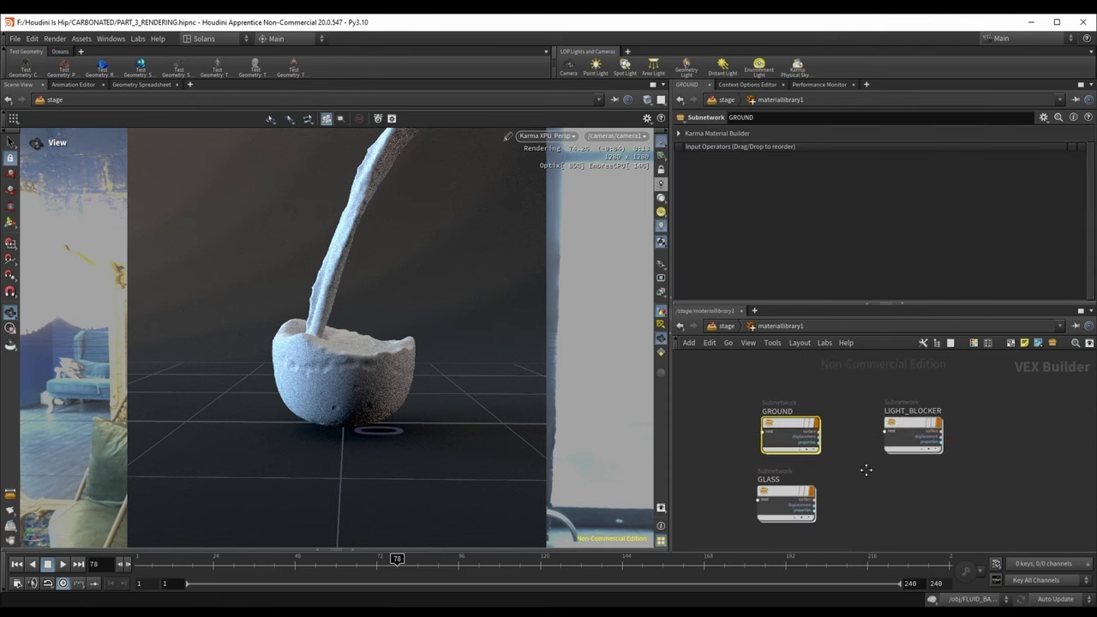
middle_click_drag(865, 469, 842, 451)
scroll(841, 452, "up", 2)
left_click(747, 481)
left_click_drag(752, 485, 896, 486, "alt")
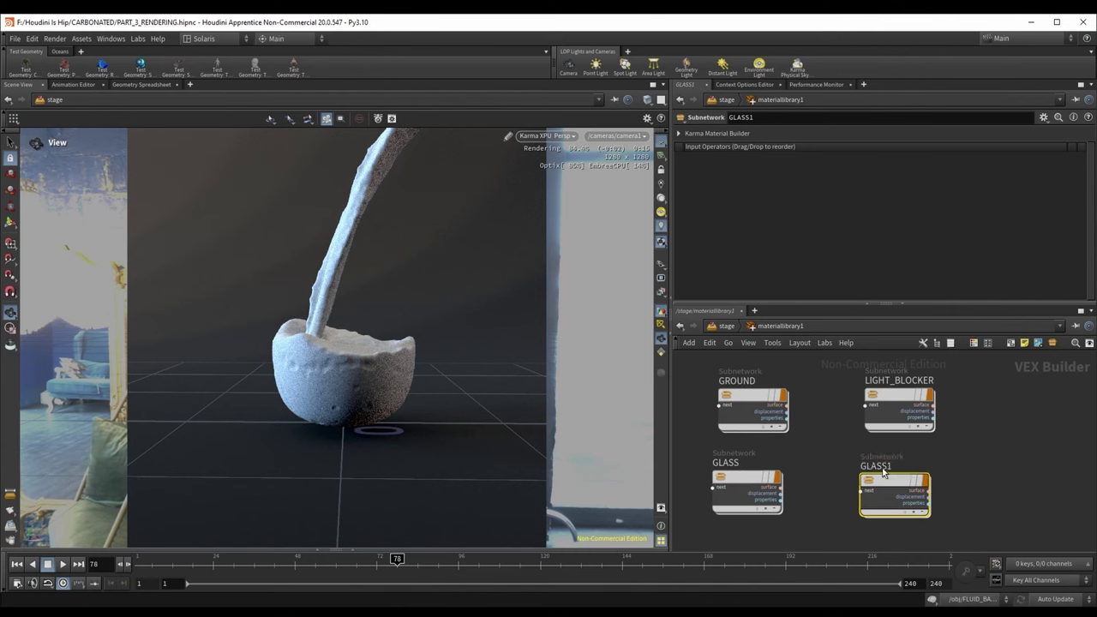
mouse_move(926, 489)
type("WATER")
key("Return")
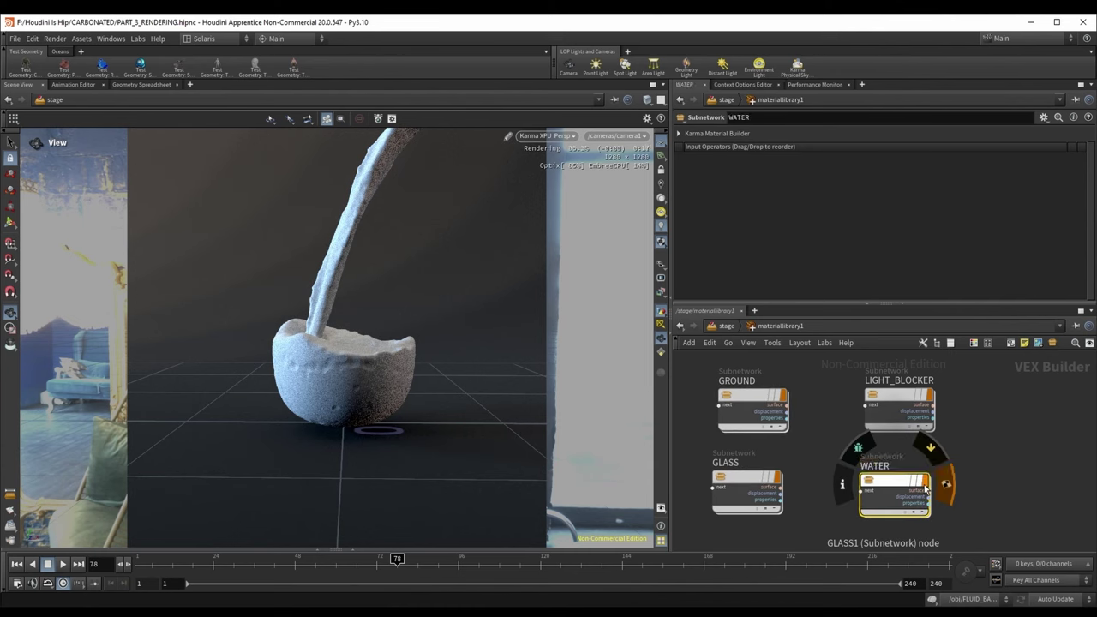
Step: Set the specular index of refraction of WATER's mtlxstandard_surface to 1.33 and review its other shader settings
double_click(884, 483)
left_click(912, 424)
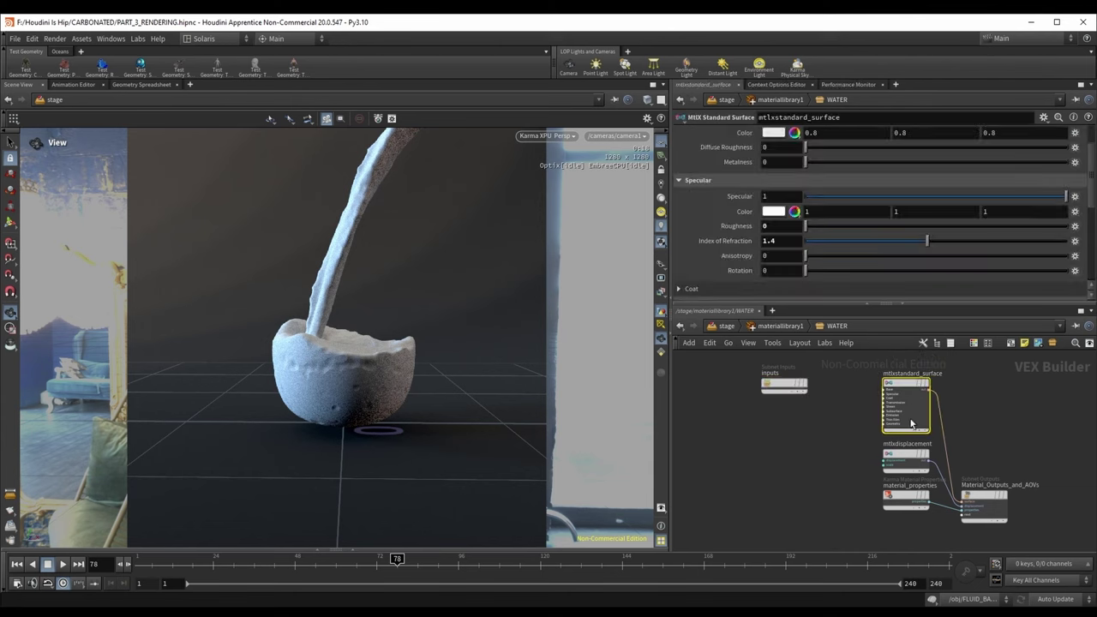
double_click(771, 241)
key("Return")
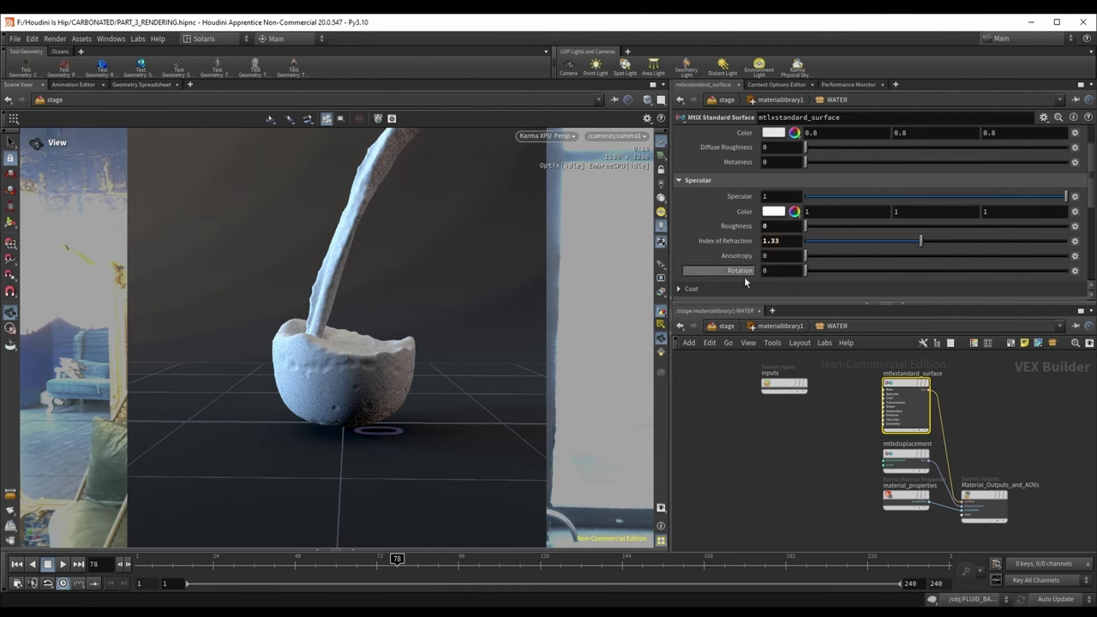
scroll(744, 276, "down", 5)
scroll(744, 273, "up", 5)
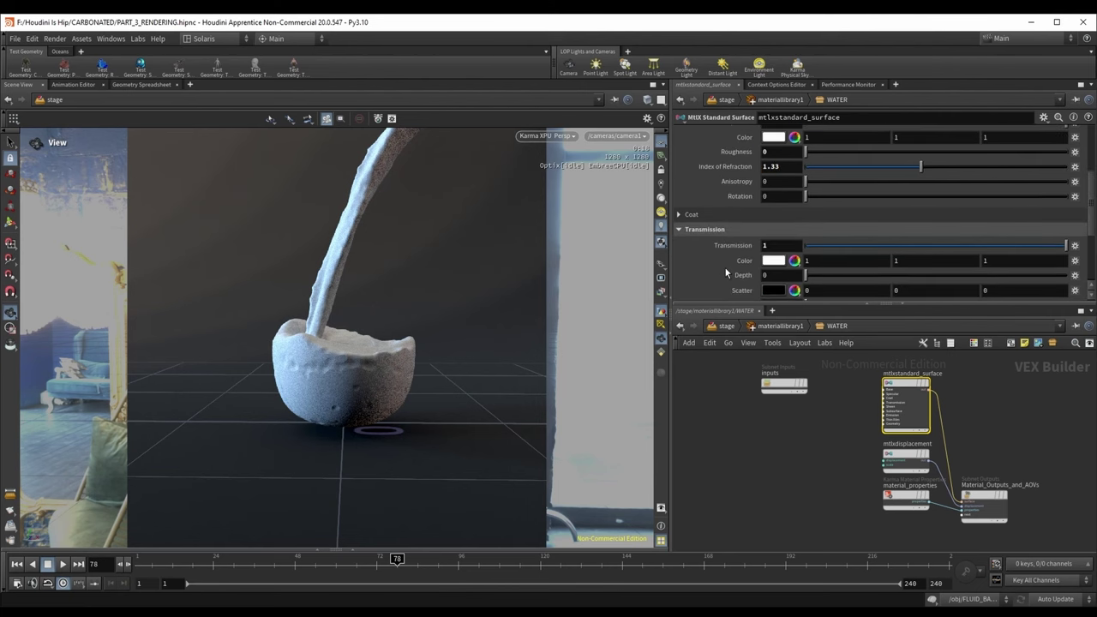
scroll(737, 248, "down", 5)
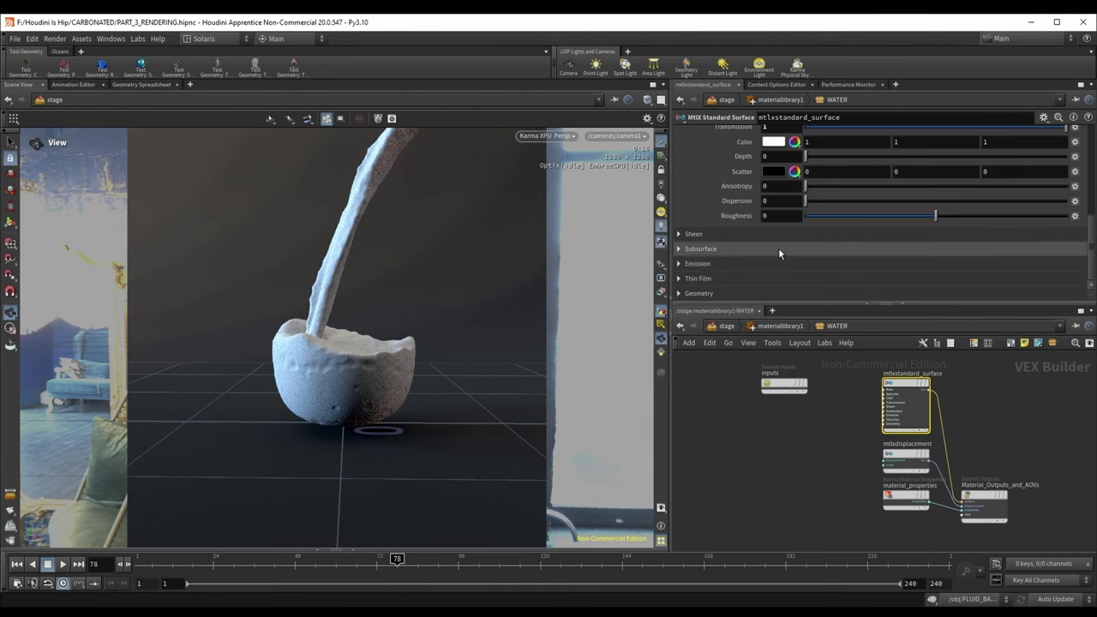
scroll(768, 245, "up", 5)
scroll(733, 268, "up", 2)
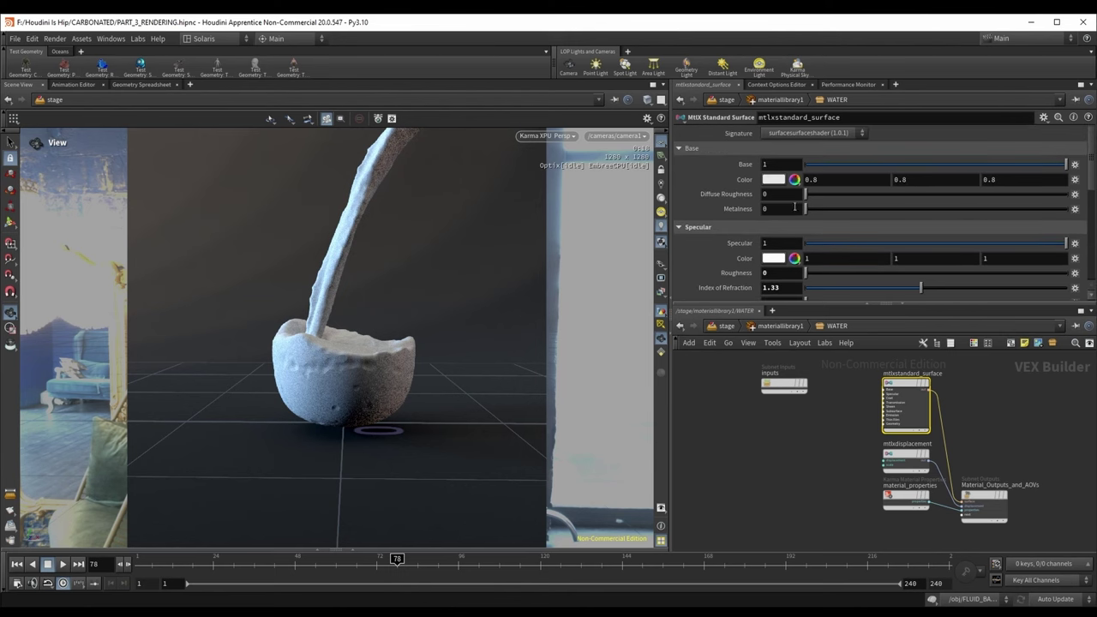
Step: Add the WATER material to materiallibrary1's material list and assign it to the geometry path /FLUID_SURFACE/
left_click(733, 102)
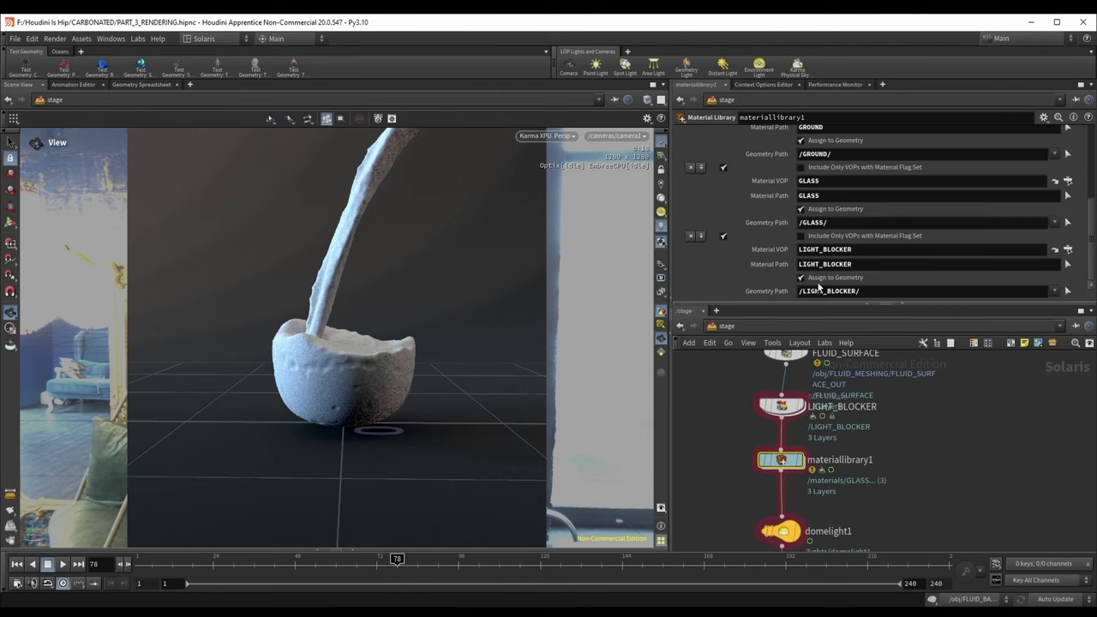
scroll(760, 282, "up", 3)
left_click(795, 144)
scroll(757, 257, "down", 5)
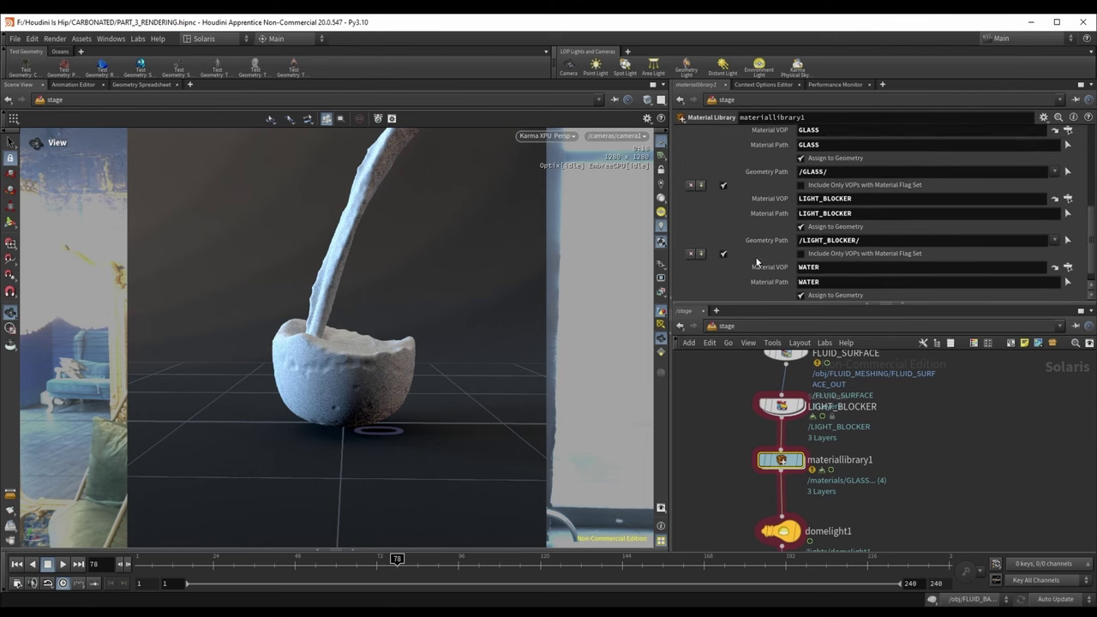
left_click(829, 290)
type("/")
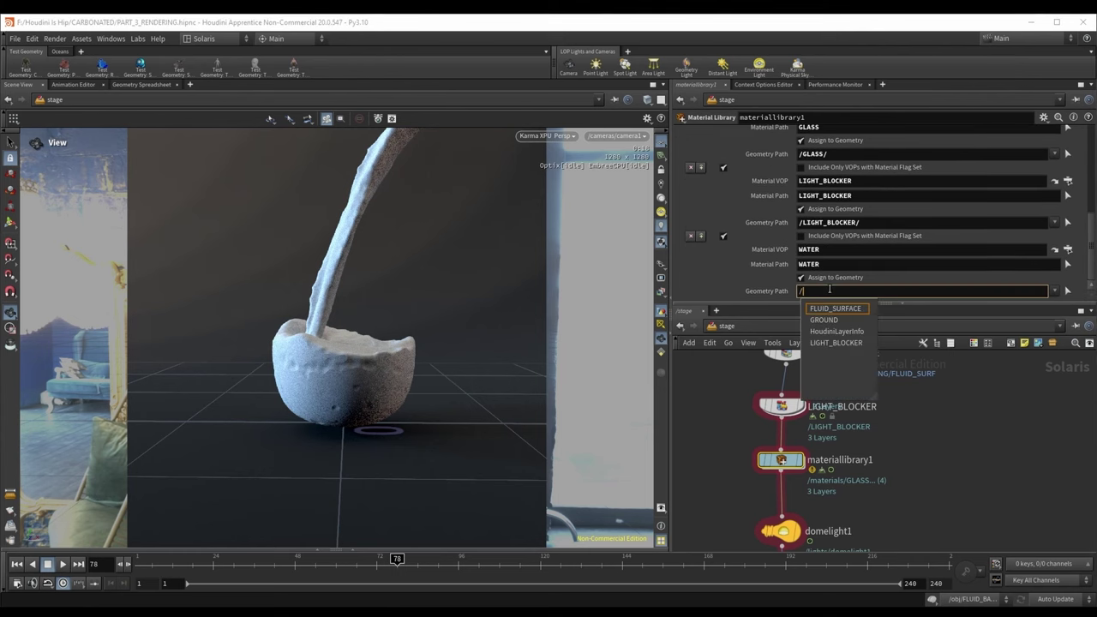
left_click(836, 309)
key("Return")
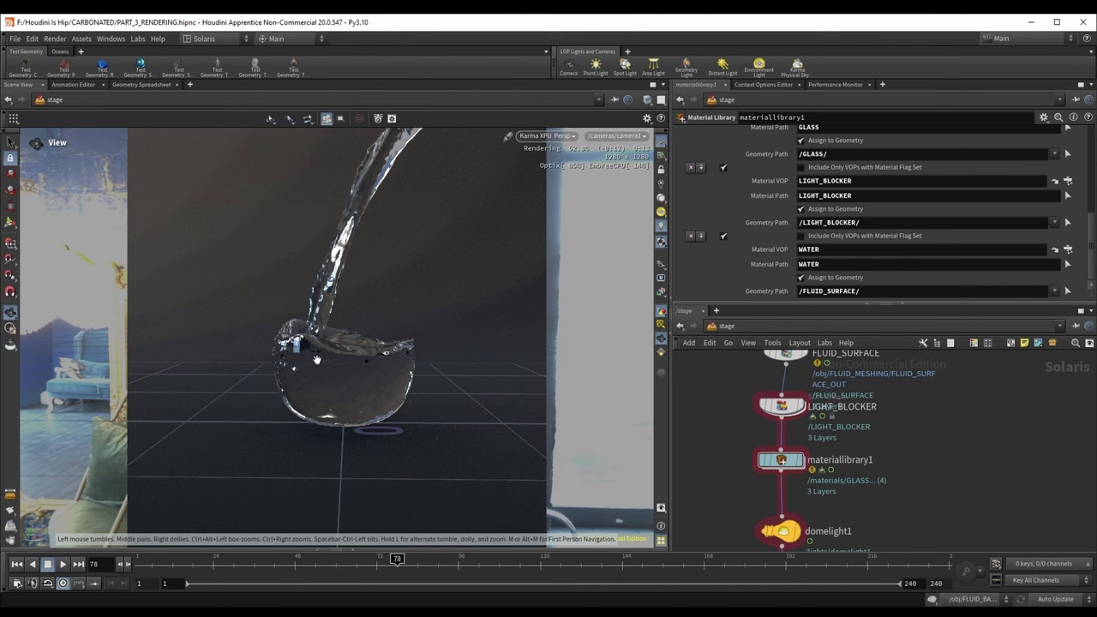
Step: Remove the bypass from the GLASS import node in the stage network
middle_click_drag(878, 416, 858, 517)
scroll(796, 466, "down", 1)
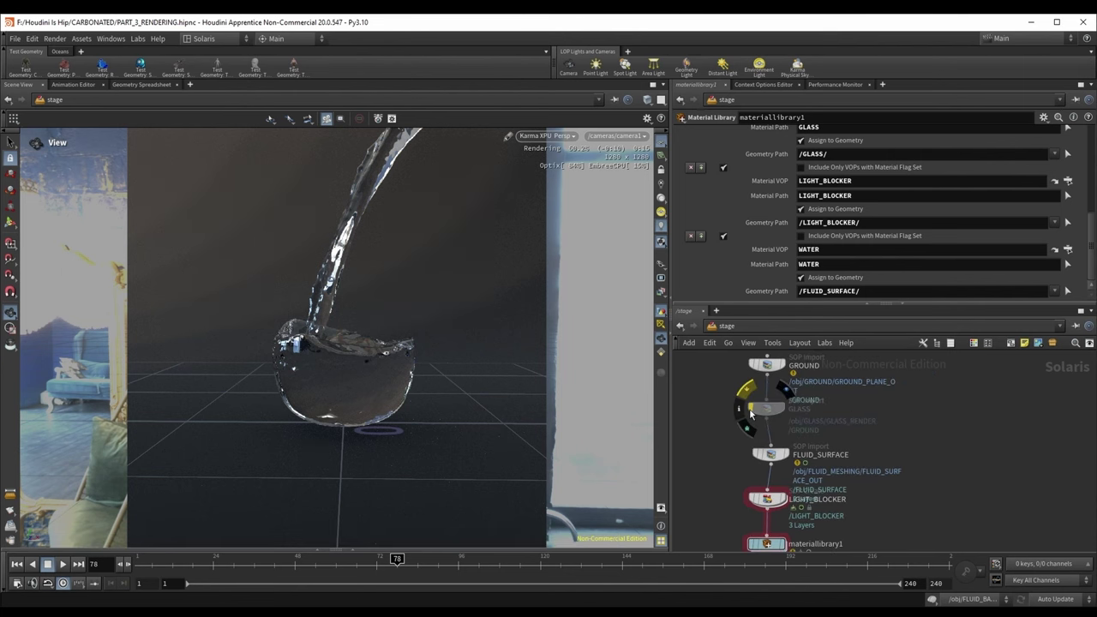
left_click(750, 410)
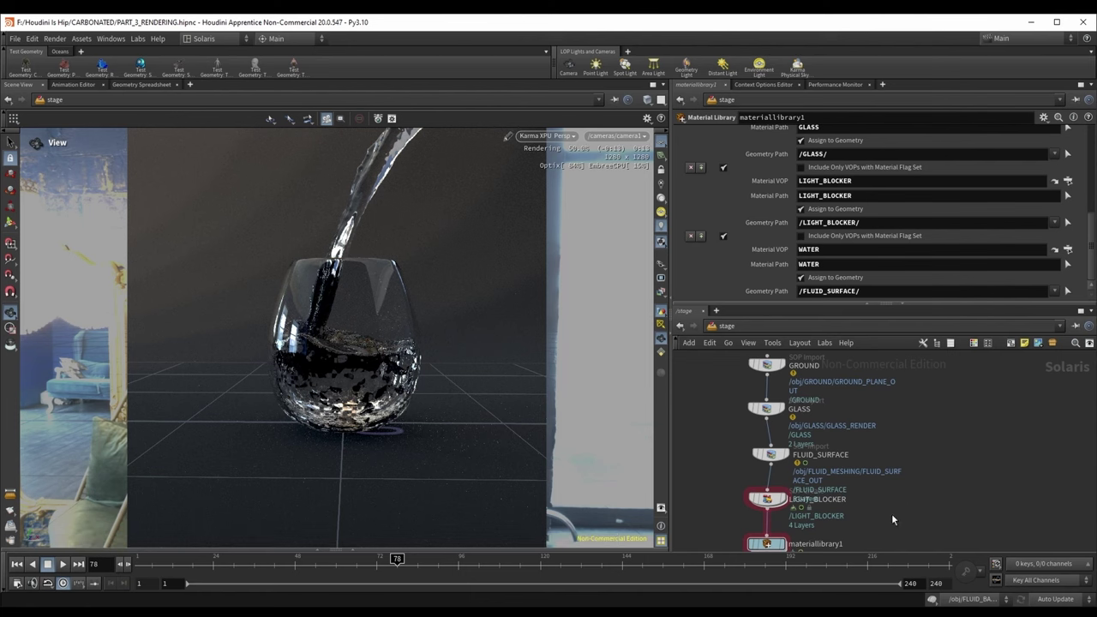
Step: Show the rendering limits of karmarendersettings and switch the viewport renderer to Houdini GL
scroll(892, 514, "down", 10)
left_click(795, 461)
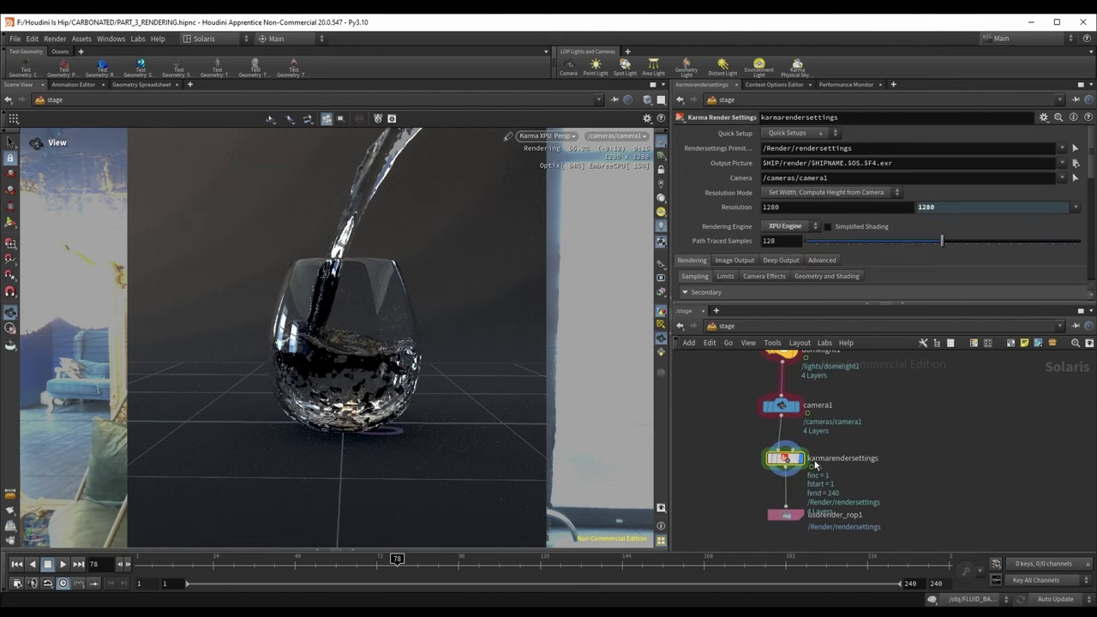
scroll(736, 206, "down", 3)
left_click(736, 189)
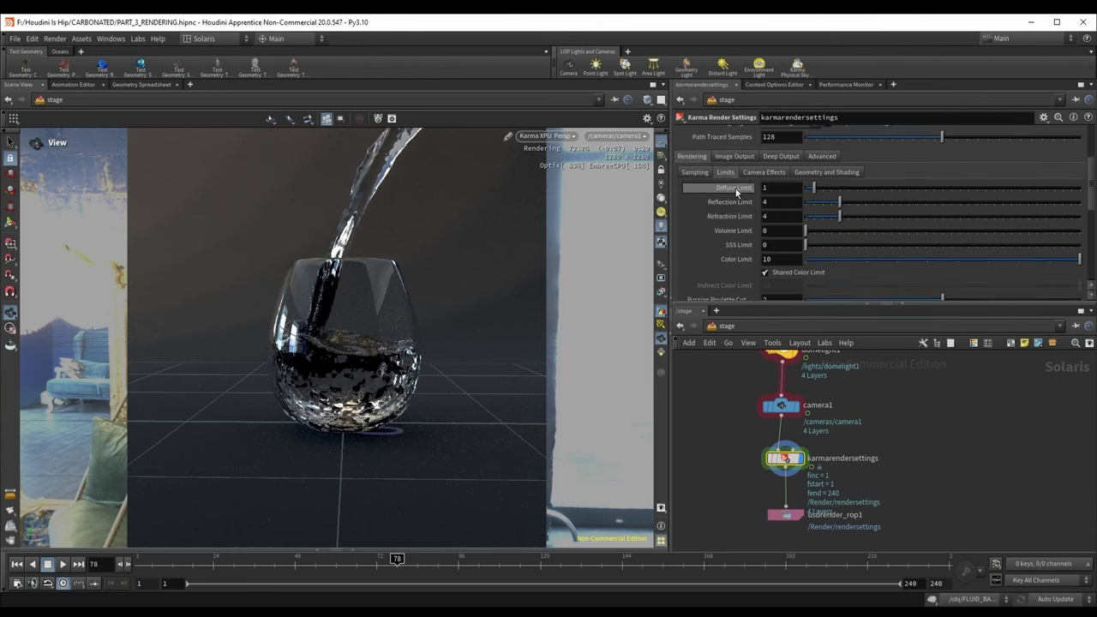
scroll(736, 188, "down", 1)
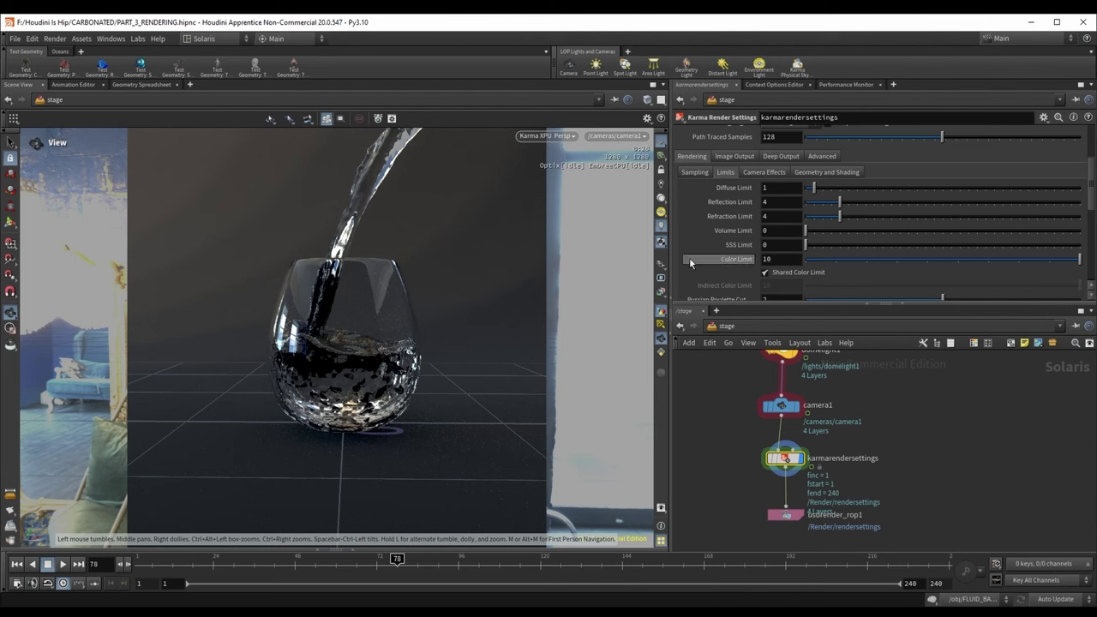
left_click(553, 137)
left_click(549, 178)
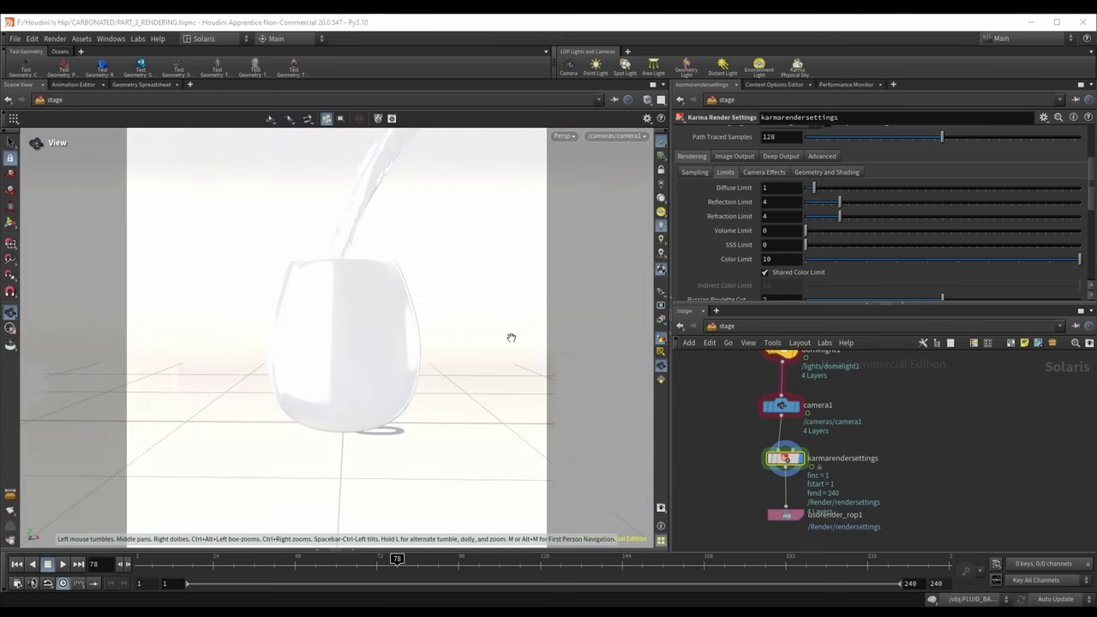
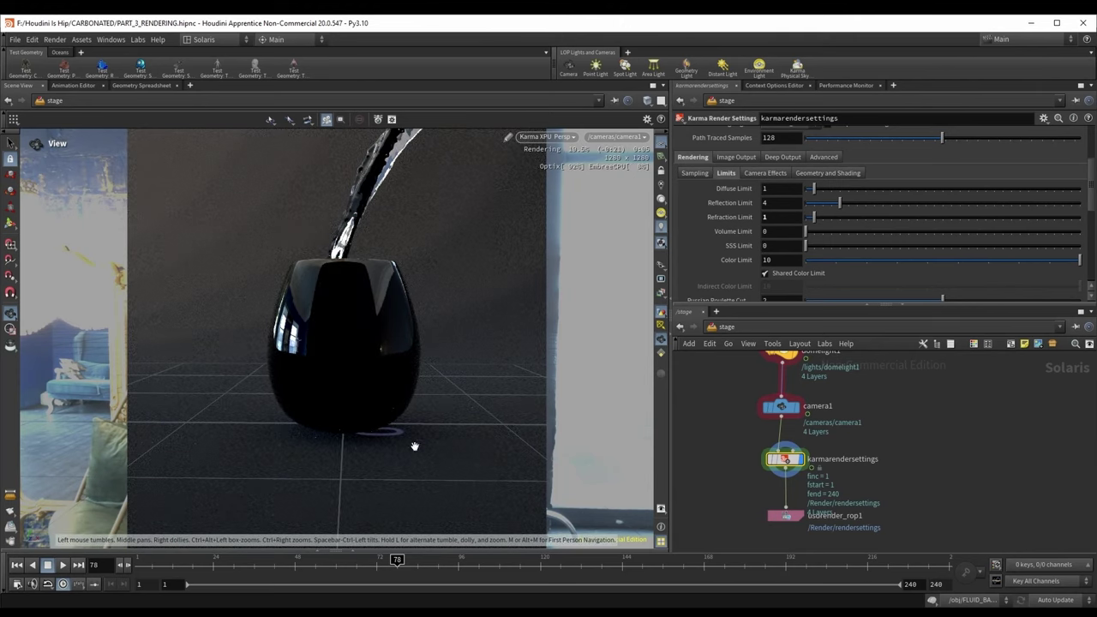
Step: Set the Karma Refraction Limit to 10 and inspect the water in the glass up close
left_click(771, 218)
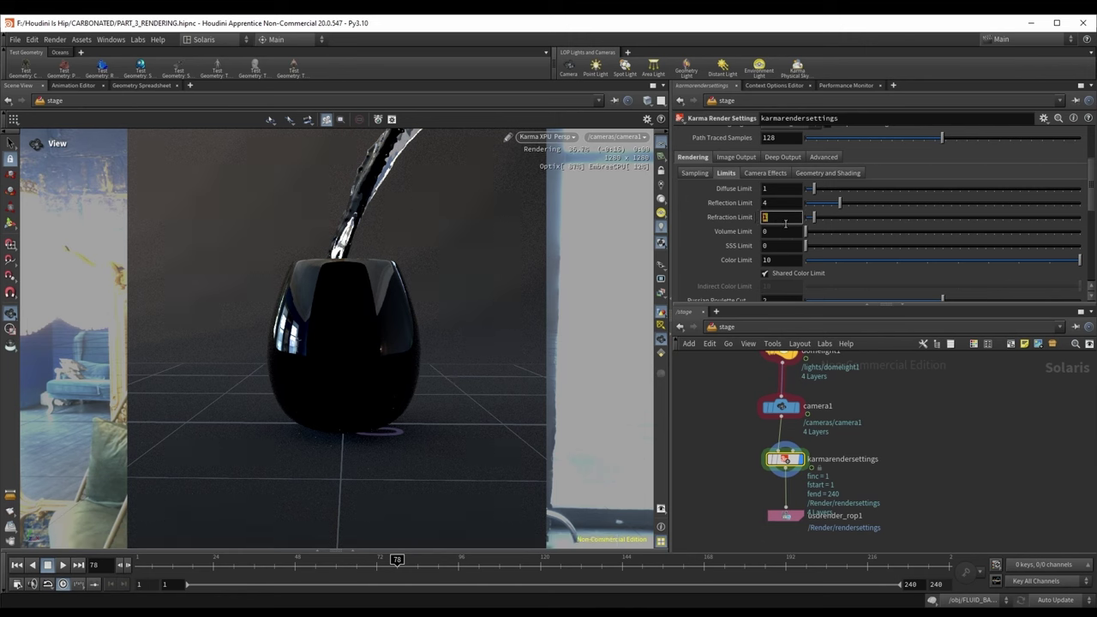
type("0")
key("Return")
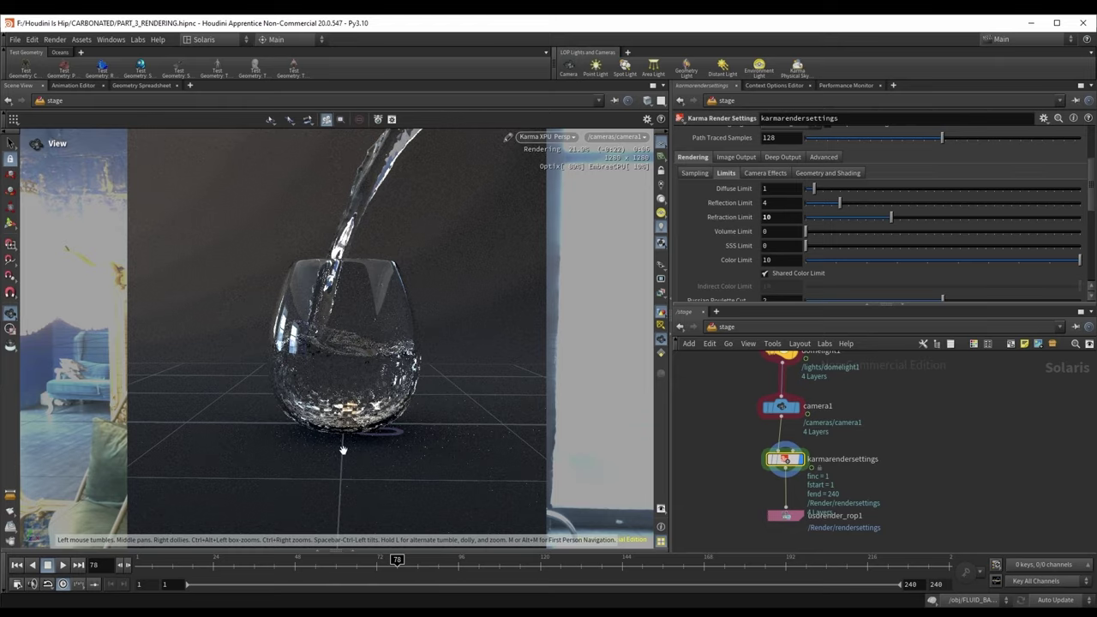
scroll(343, 450, "up", 8)
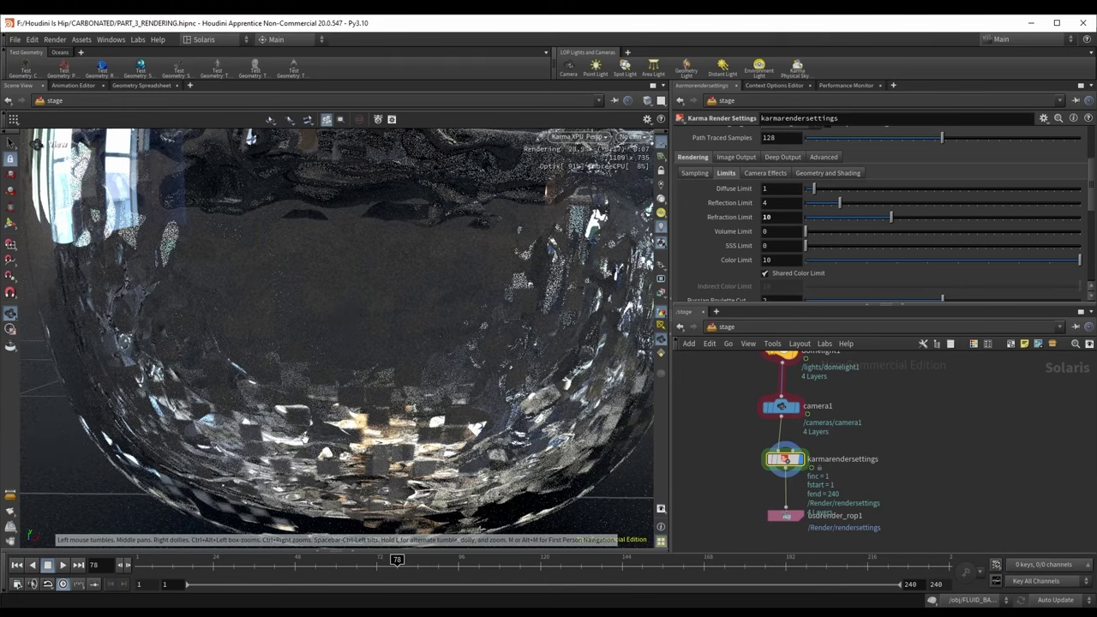
scroll(371, 422, "down", 8)
middle_click_drag(446, 291, 488, 296)
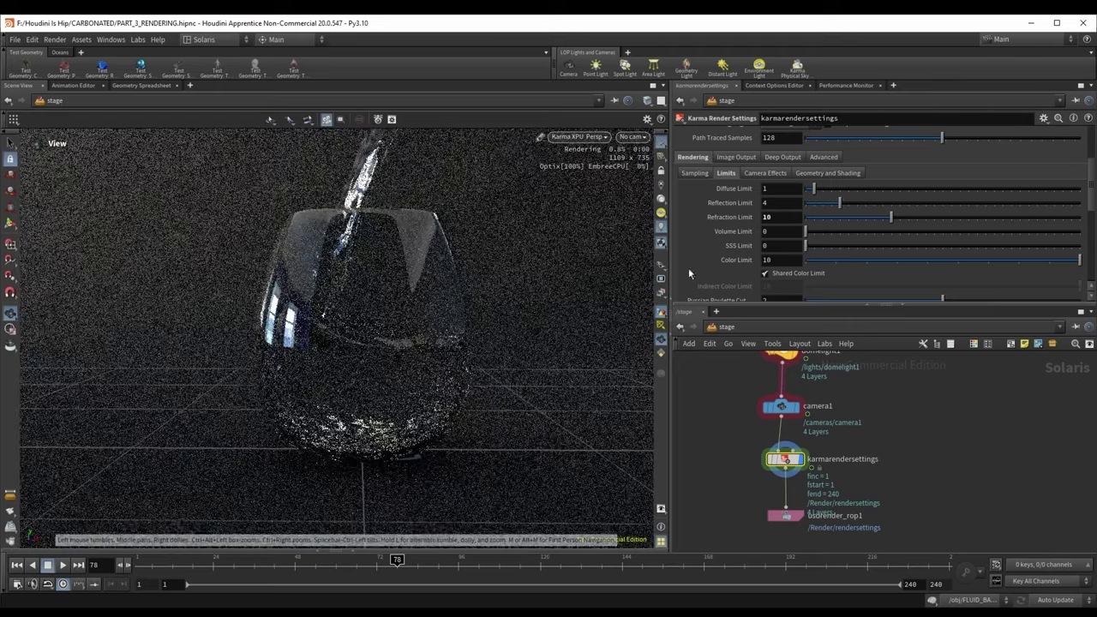
Step: Bypass the GLASS import node and switch the camera1 viewport from Karma XPU to Houdini GL
middle_click_drag(826, 359, 828, 510)
middle_click_drag(775, 369, 754, 457)
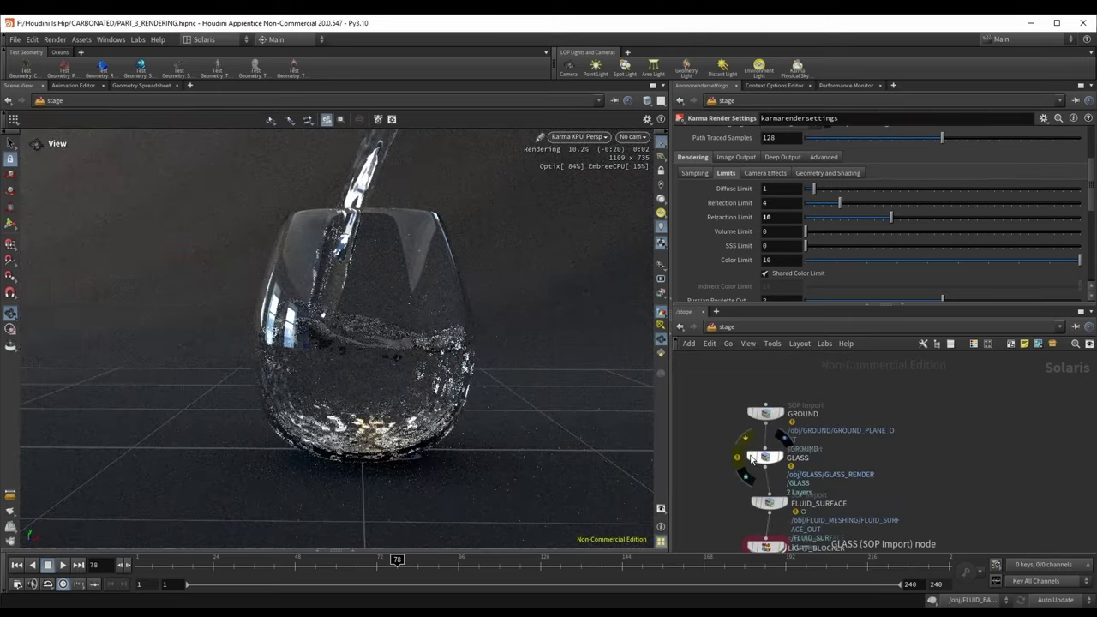
left_click(752, 457)
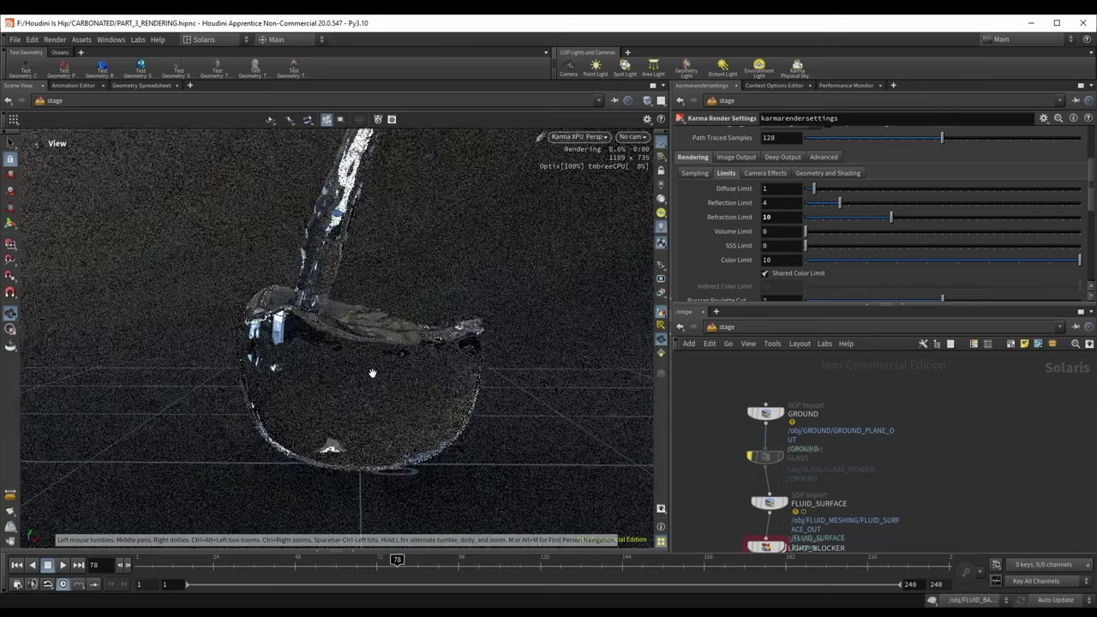
scroll(358, 364, "up", 3)
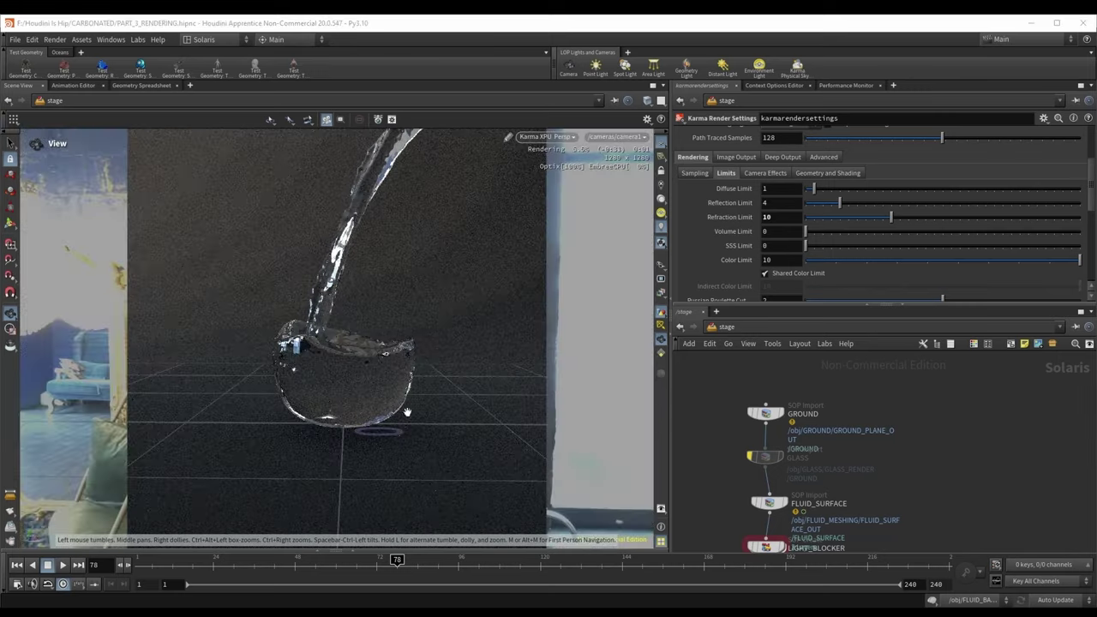
left_click(549, 137)
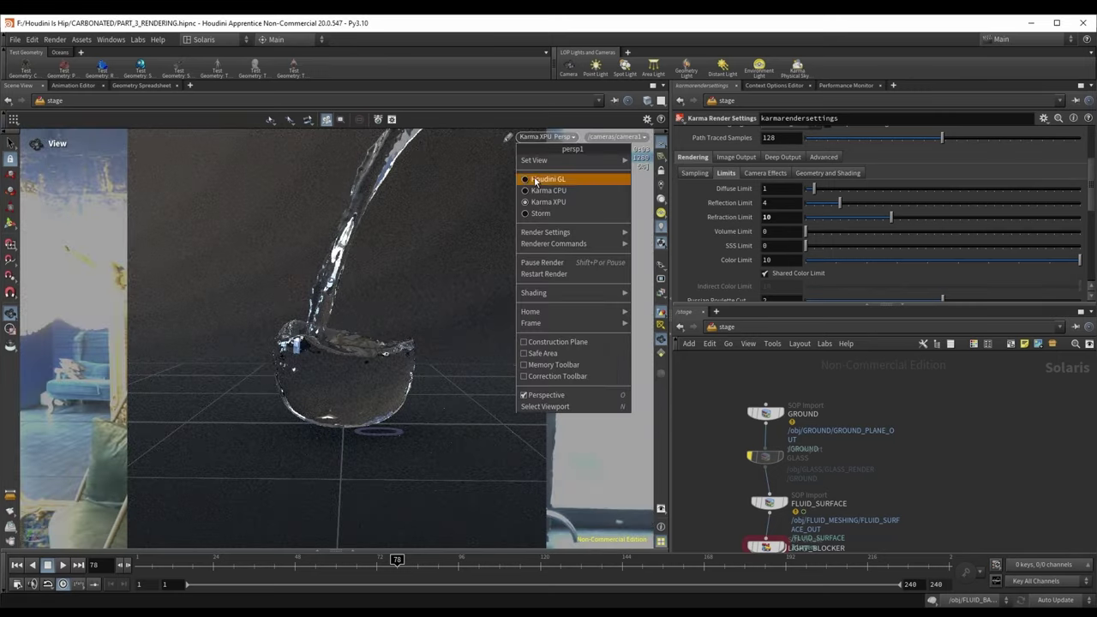
left_click(538, 179)
Step: Make room around the FLUID_SURFACE import node and place a duplicate of it between GLASS and FLUID_SURFACE
middle_click_drag(827, 453, 846, 414)
scroll(846, 415, "down", 2)
scroll(809, 444, "up", 1)
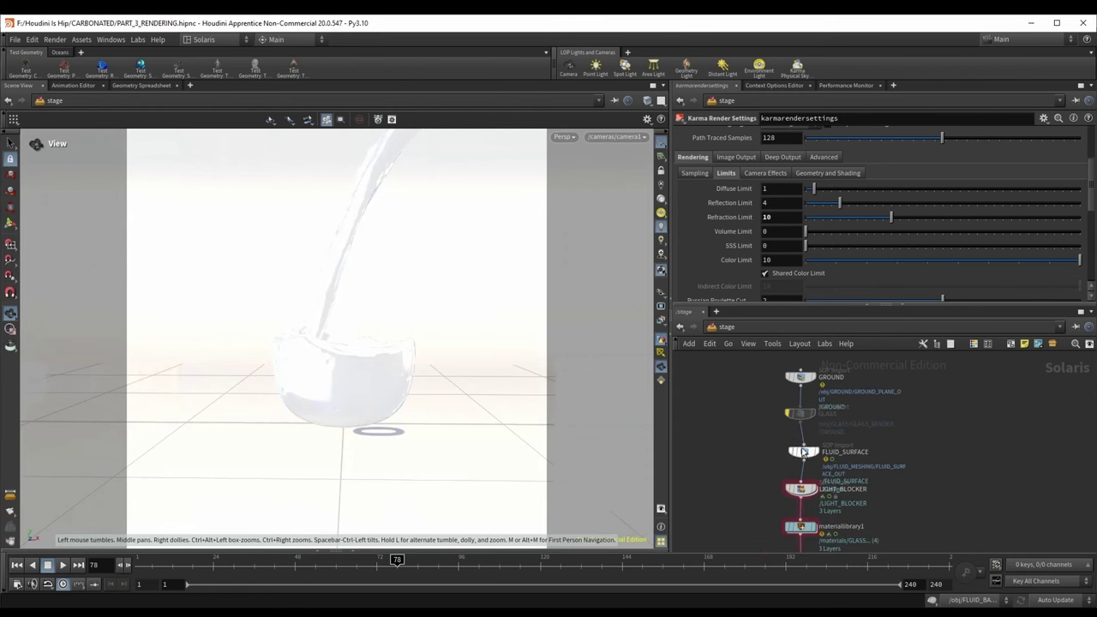
left_click_drag(805, 452, 800, 450)
mouse_move(825, 480)
middle_mouse_down()
mouse_move(822, 494)
mouse_move(835, 471)
middle_mouse_up()
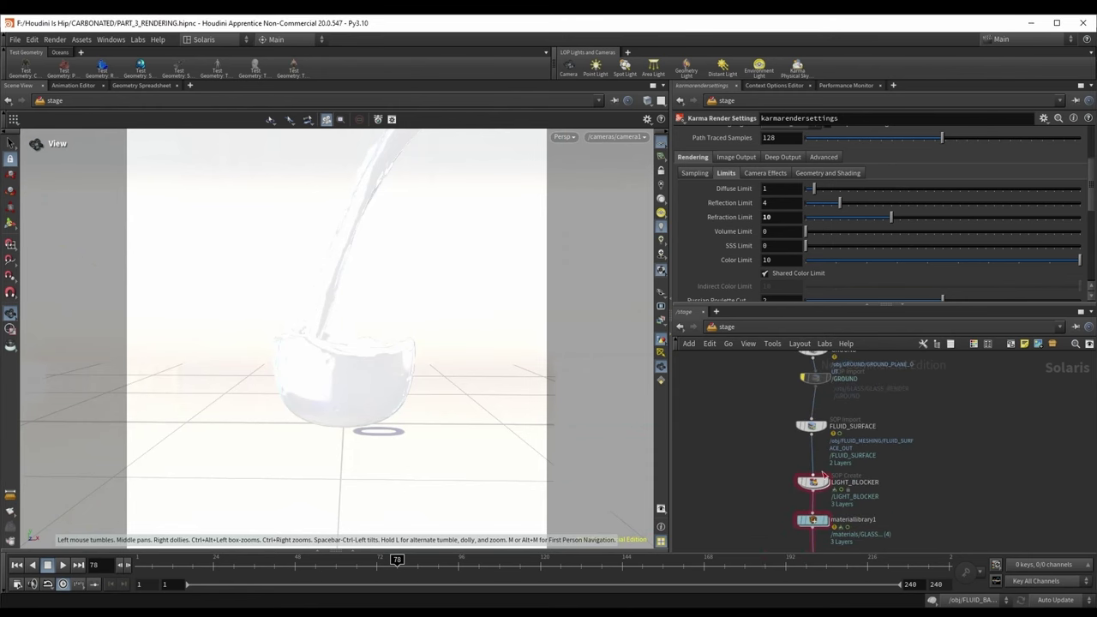
mouse_move(815, 433)
left_mouse_down()
mouse_move(815, 446)
mouse_move(819, 412)
left_mouse_up()
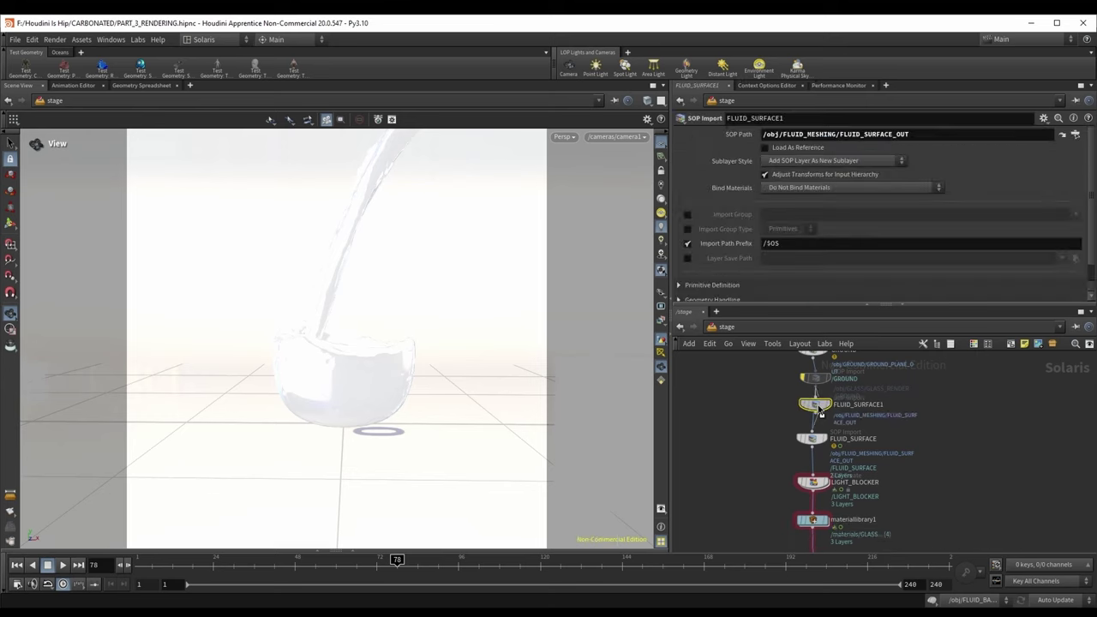
Step: Rename the duplicated SOP import BUBBLES and point its SOP Path to /obj/FLUID_MESHING/SECONDARY_PARTICLES_OUT
left_click(864, 411)
type("BUBBLES")
key("Return")
left_click(1076, 135)
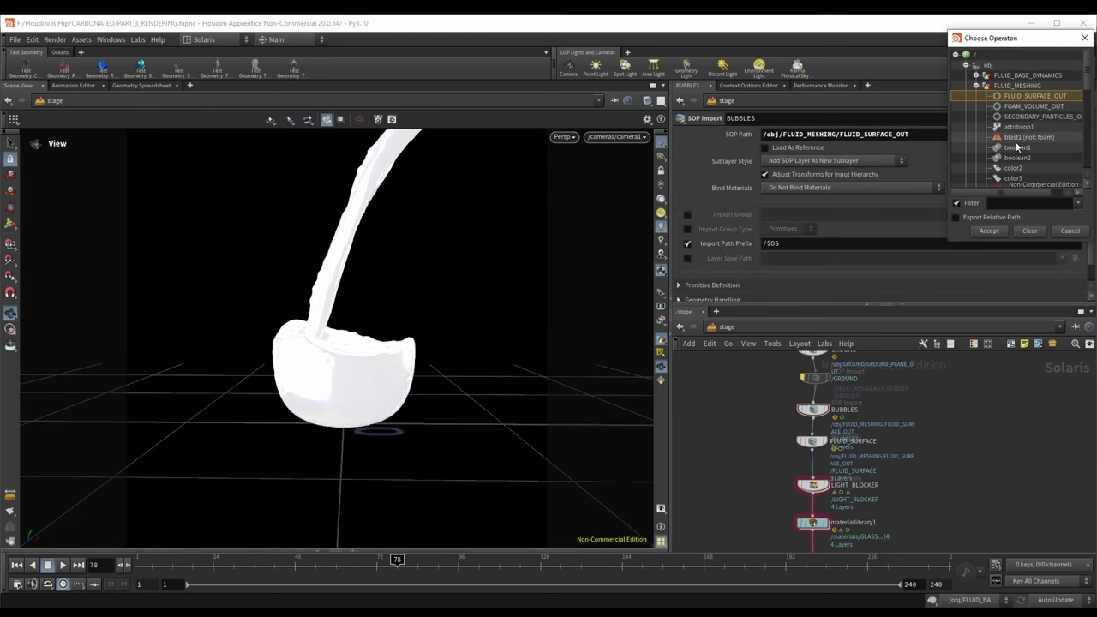
double_click(1020, 117)
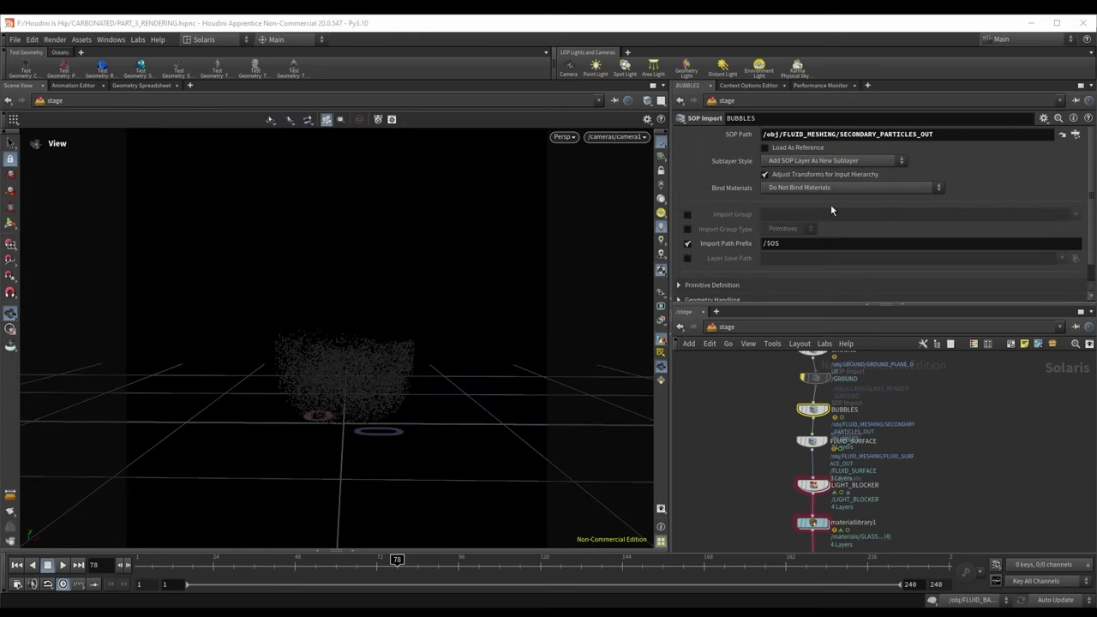
Step: Duplicate the WATER material inside materiallibrary1, name the copy BUBBLES and return to the stage network
left_click(813, 517)
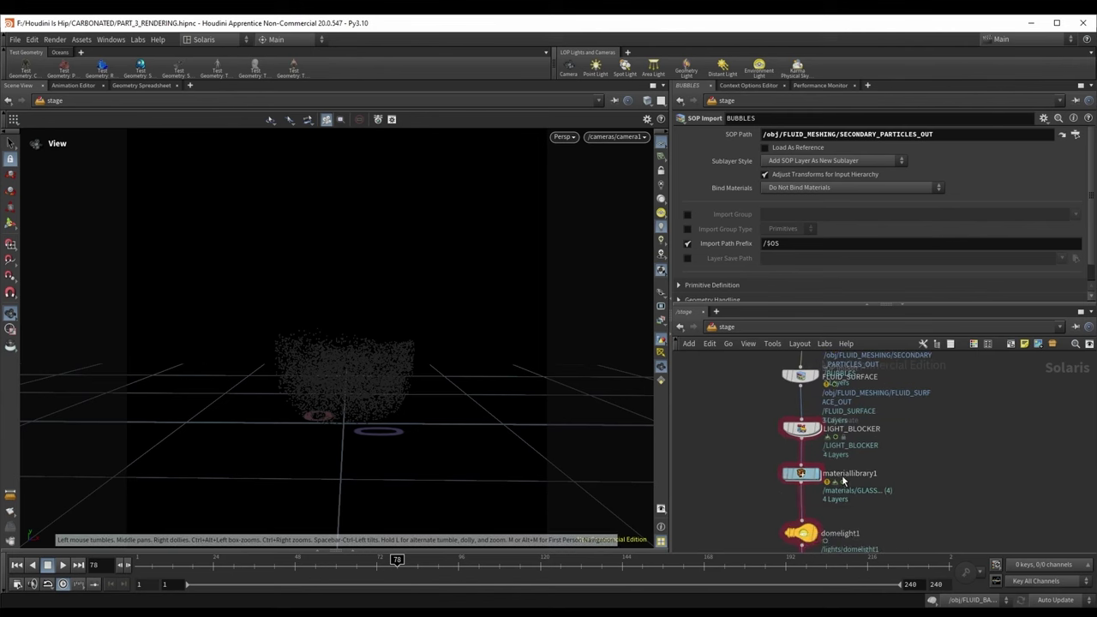
double_click(813, 517)
middle_click_drag(956, 470, 936, 472)
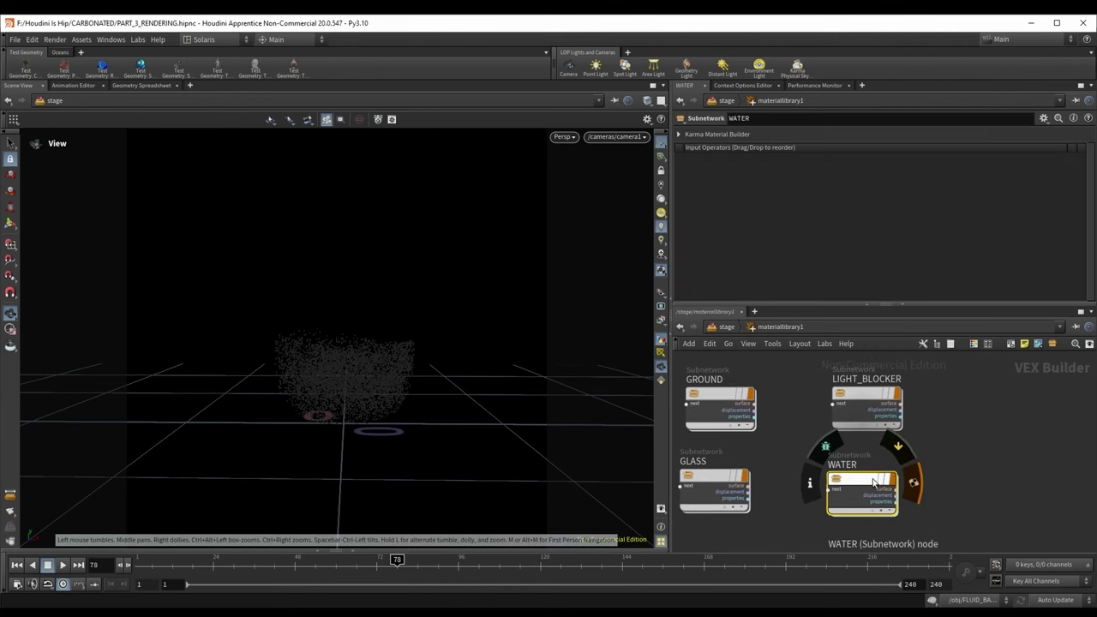
left_click_drag(855, 479, 975, 472, "alt")
left_click(975, 464)
double_click(975, 464)
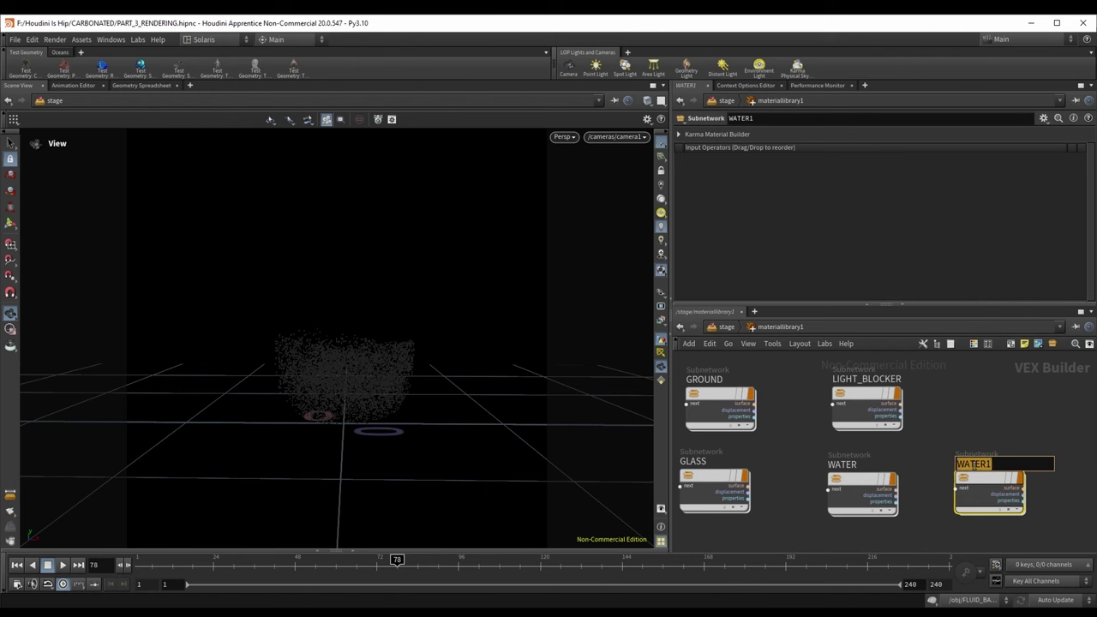
type("BUBBLES")
key("Return")
key("u")
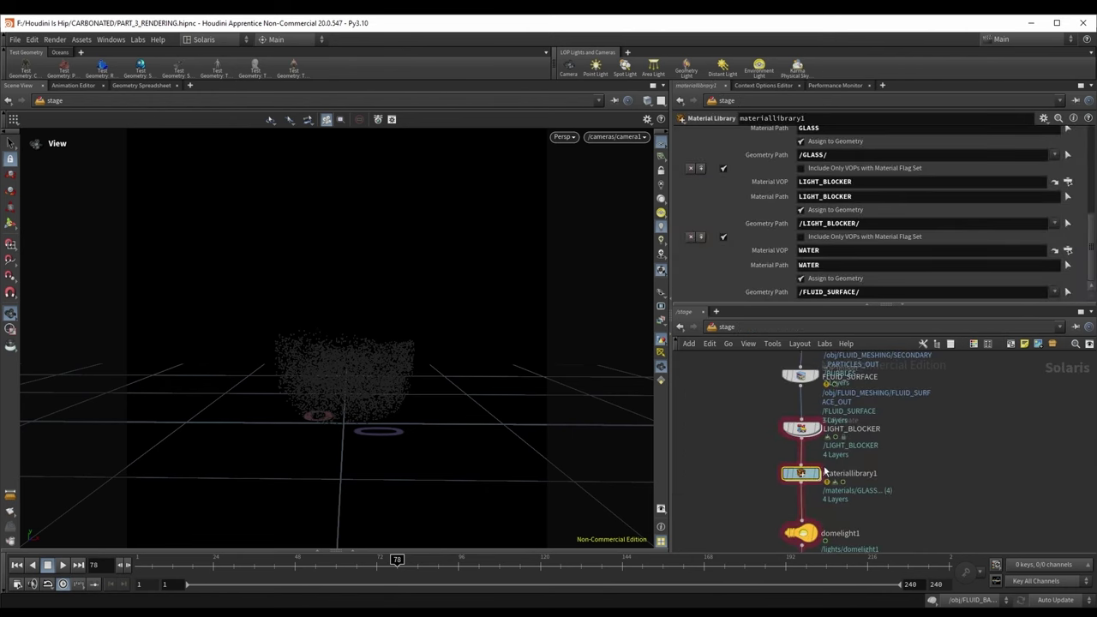
Step: Auto-fill the materials of materiallibrary1 and set the BUBBLES material's Geometry Path to /BUBBLES/
scroll(747, 288, "up", 4)
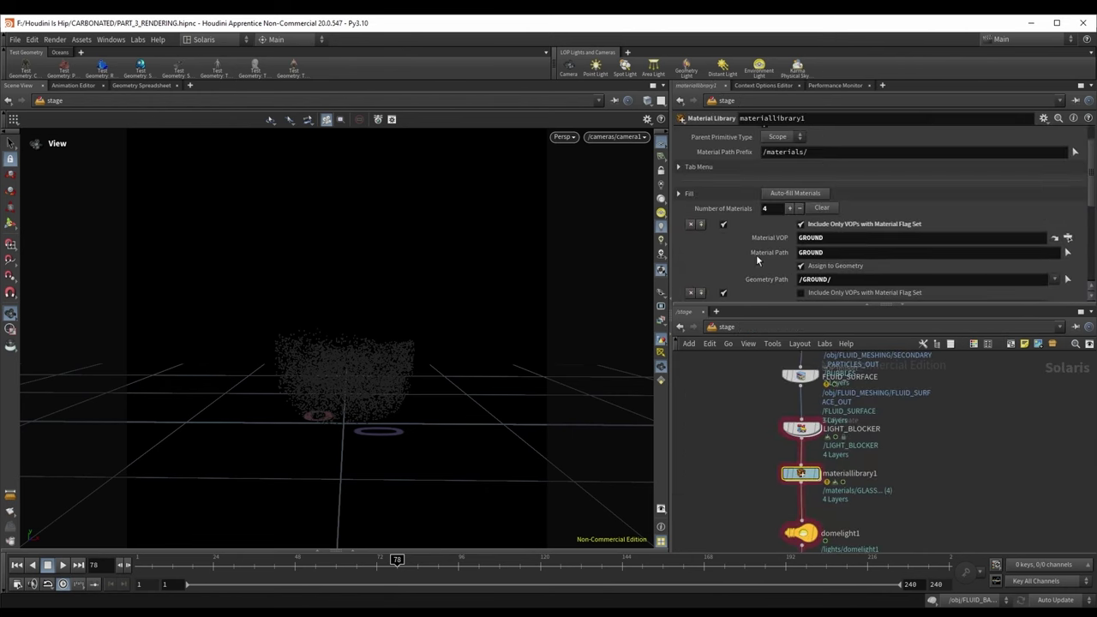
left_click(787, 196)
scroll(745, 266, "down", 5)
scroll(744, 263, "down", 3)
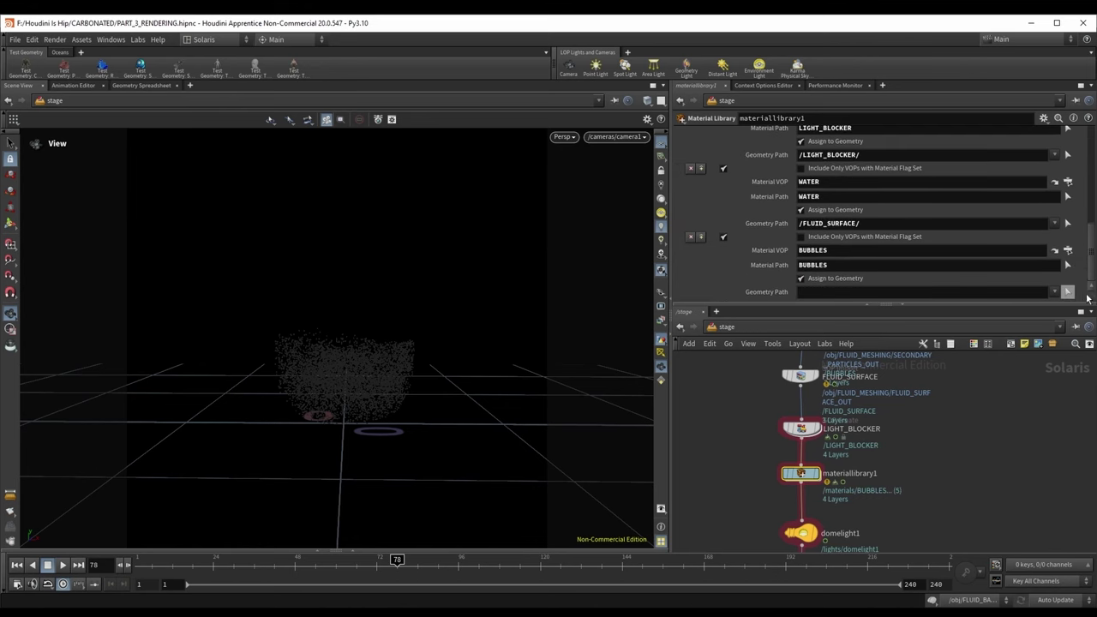
left_click(956, 291)
type("/BUBBLES/")
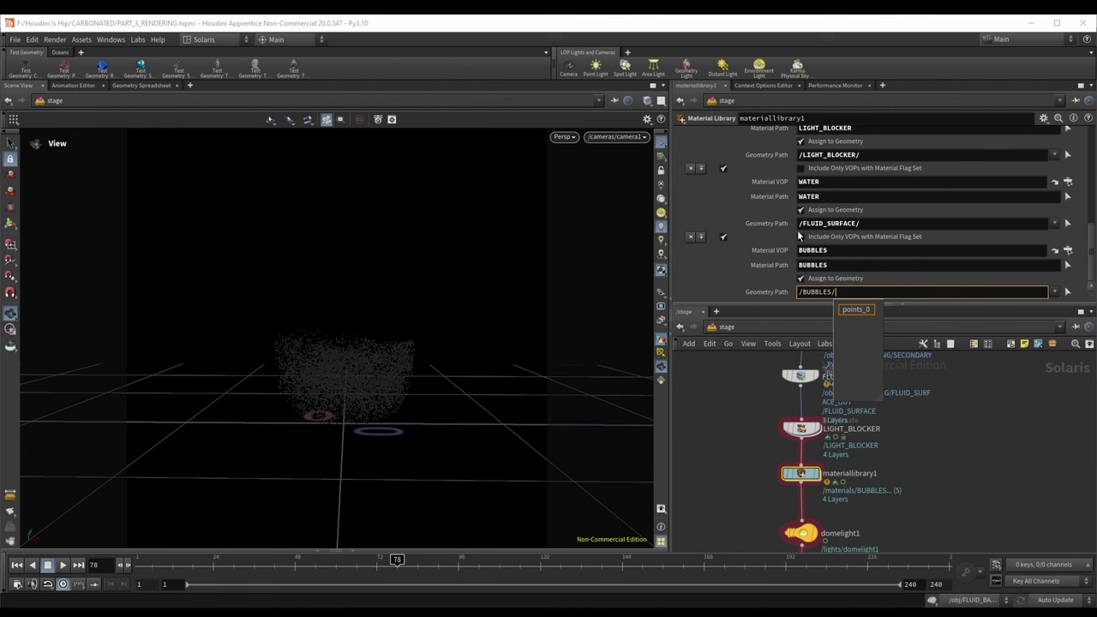
key("Return")
Step: Preview the bubbles in the camera view with Karma XPU, ending back in Houdini GL
scroll(913, 453, "down", 4)
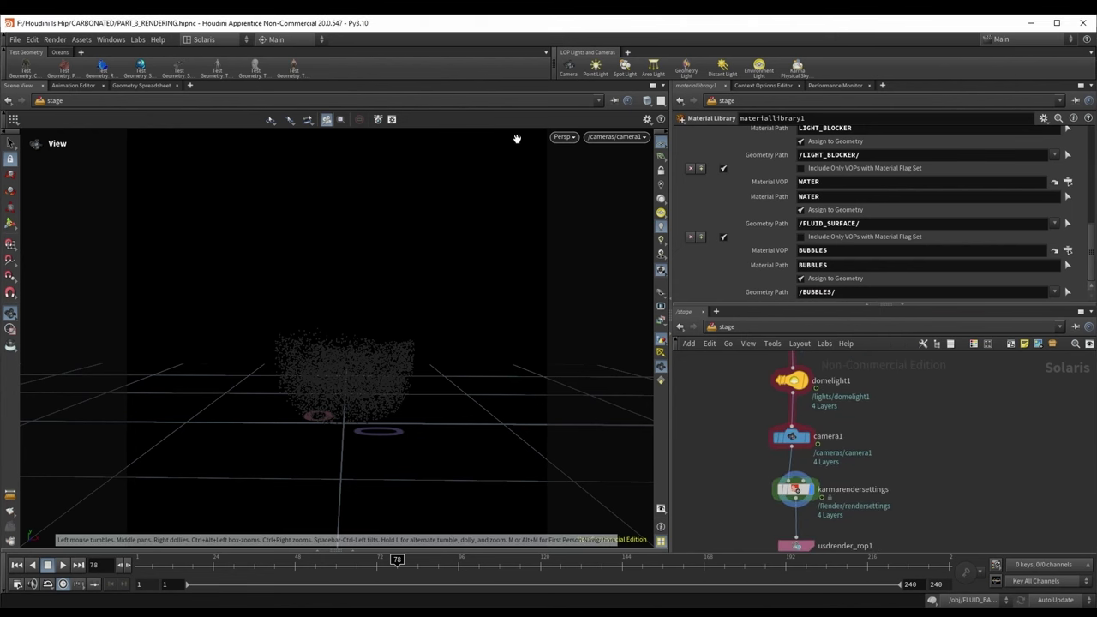
left_click(572, 143)
left_click(588, 189)
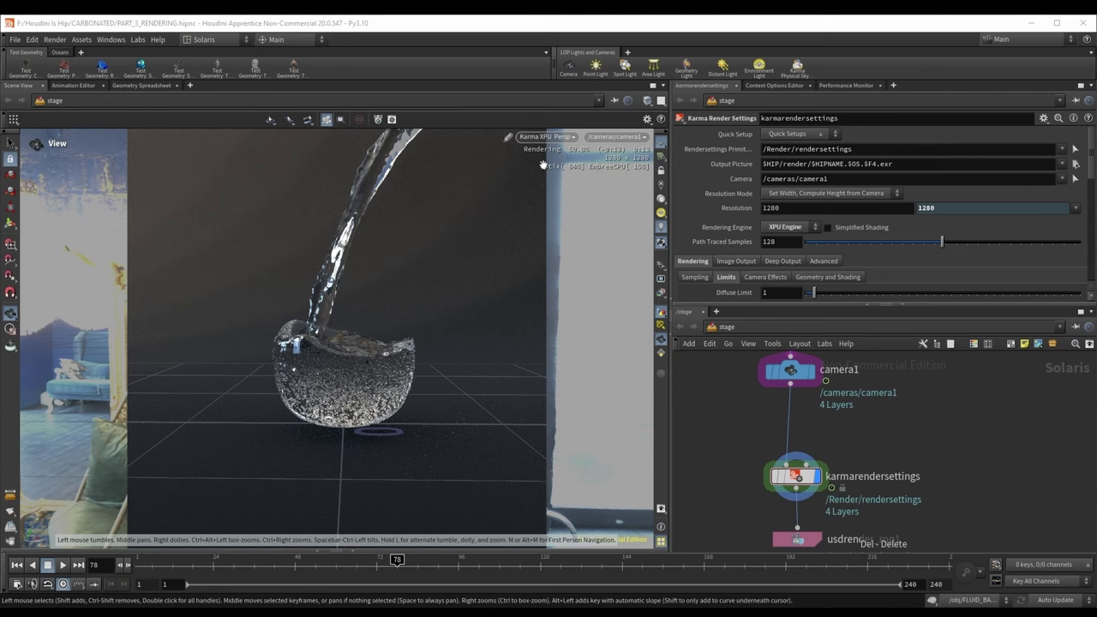
left_click(553, 136)
left_click(573, 177)
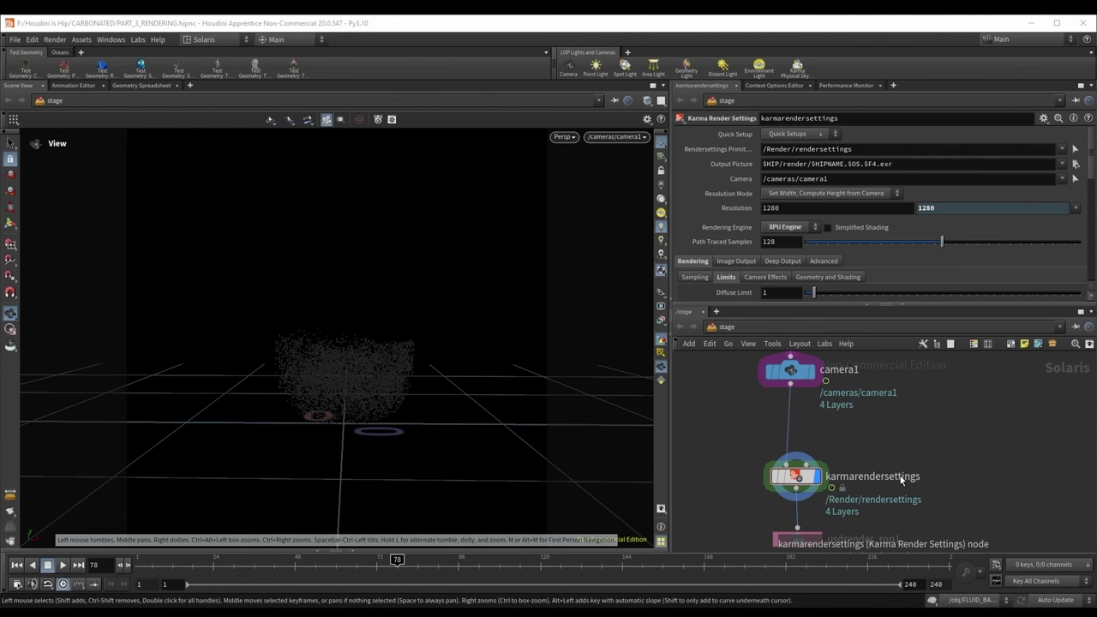
Step: Insert a Render Geometry Settings node between camera1 and karmarendersettings and set its Primitives to /*
scroll(857, 463, "down", 2)
key("Tab")
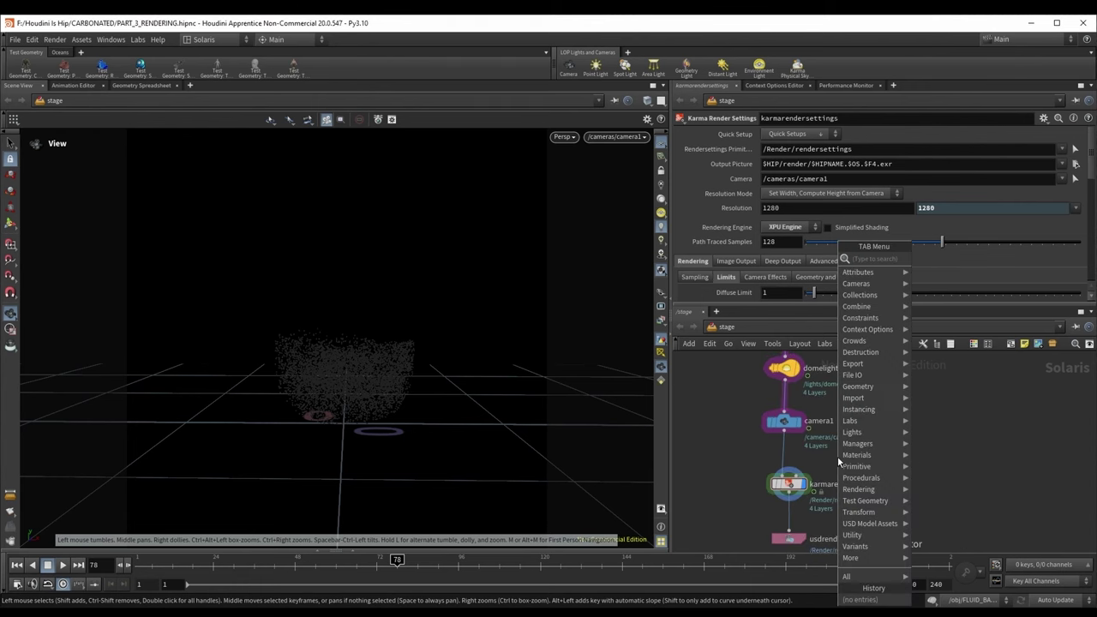
type("render")
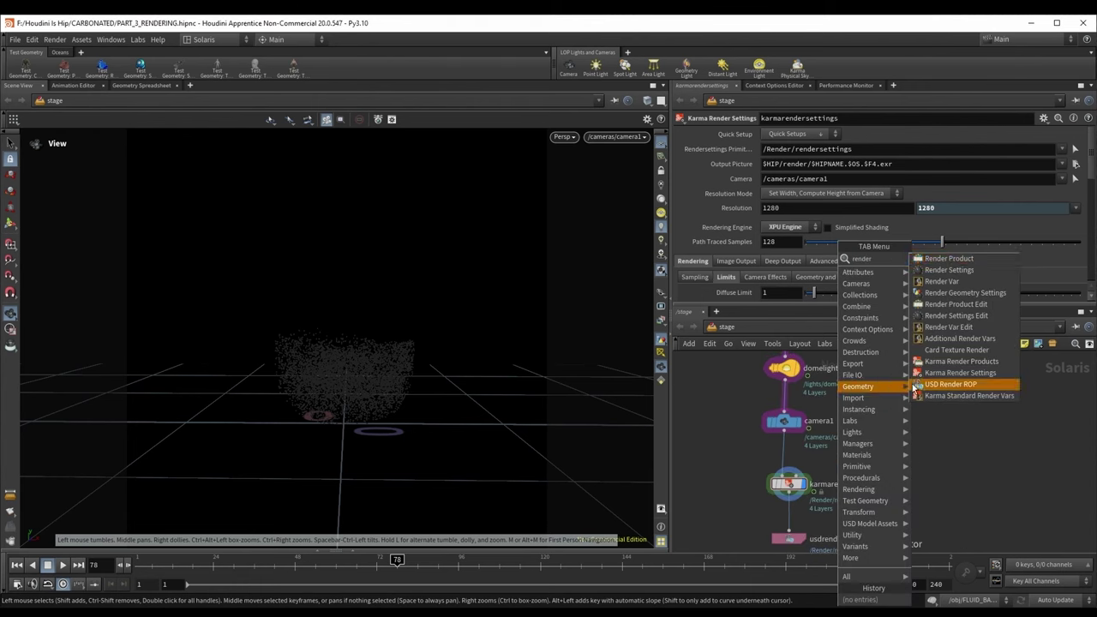
left_click(952, 258)
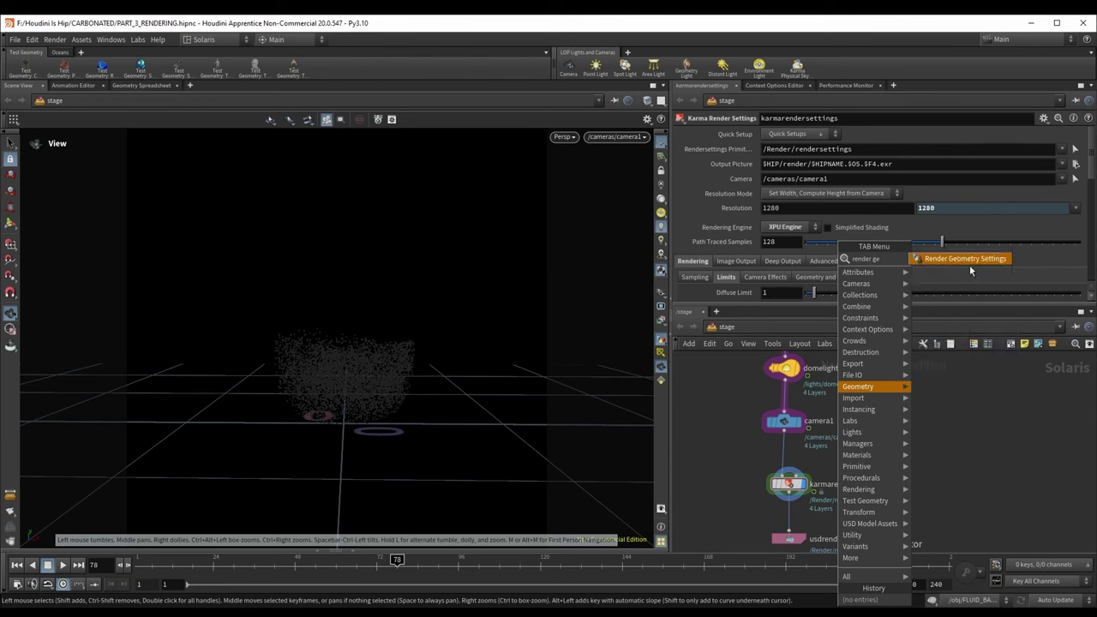
scroll(781, 457, "up", 2)
left_click(780, 457)
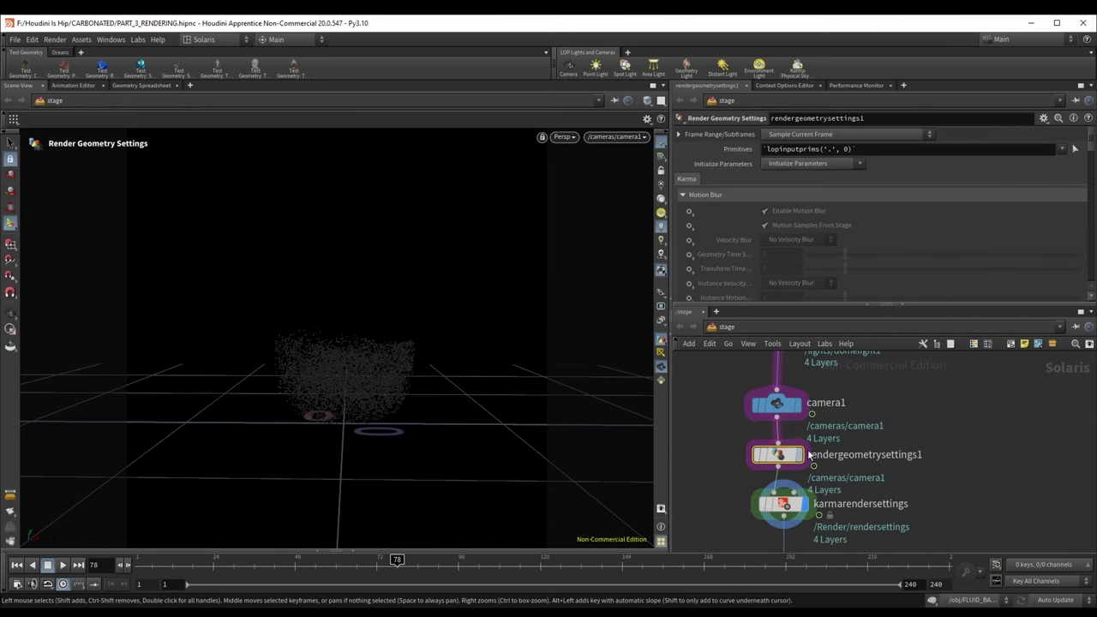
triple_click(810, 149)
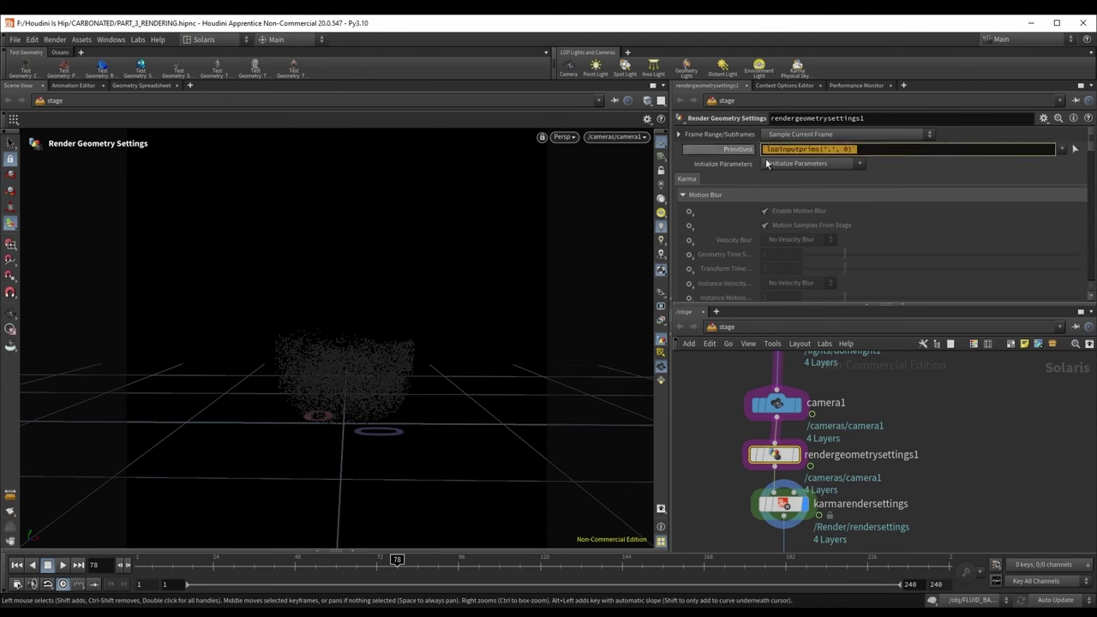
type("/*")
key("Return")
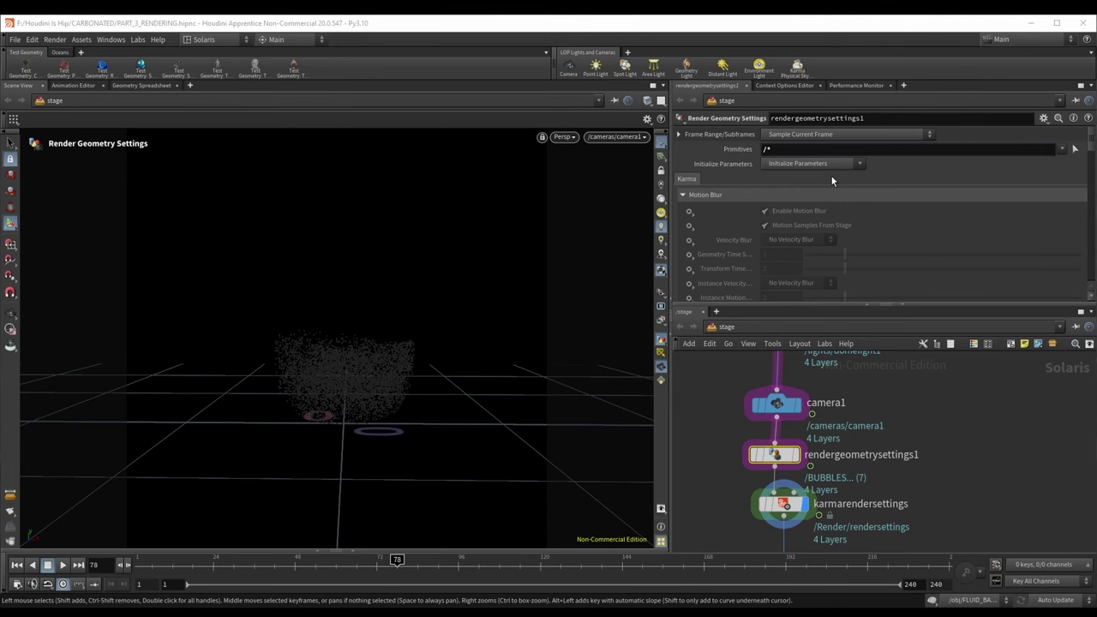
Step: Activate the Enable Caustics property on rendergeometrysettings1 for editing, with caustics switched off
scroll(716, 227, "down", 10)
scroll(711, 221, "down", 5)
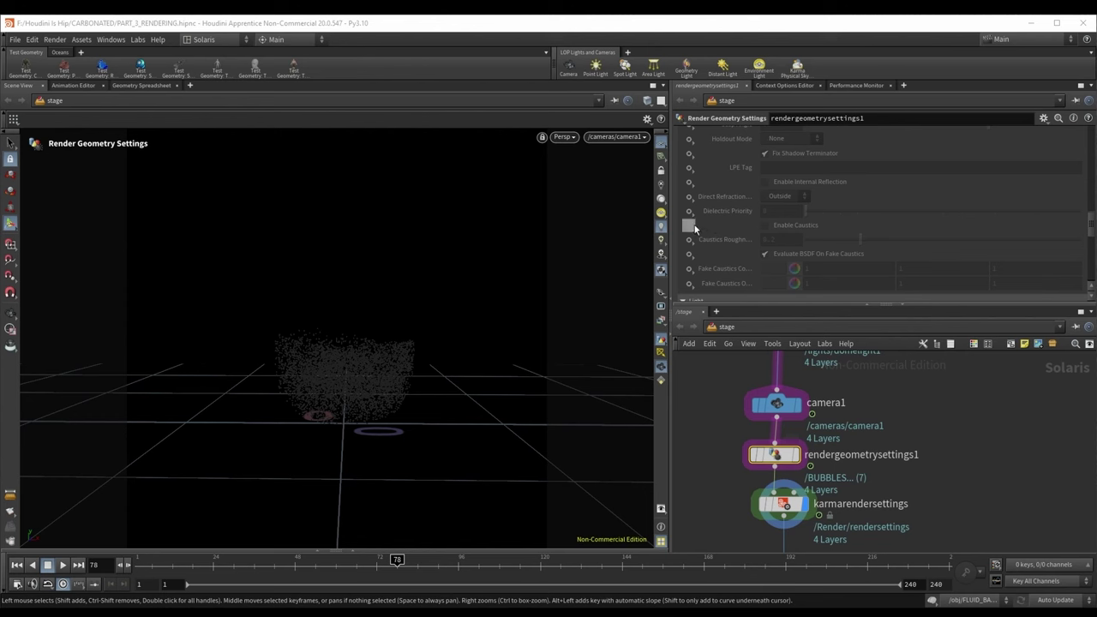
left_click(689, 226)
left_click(713, 236)
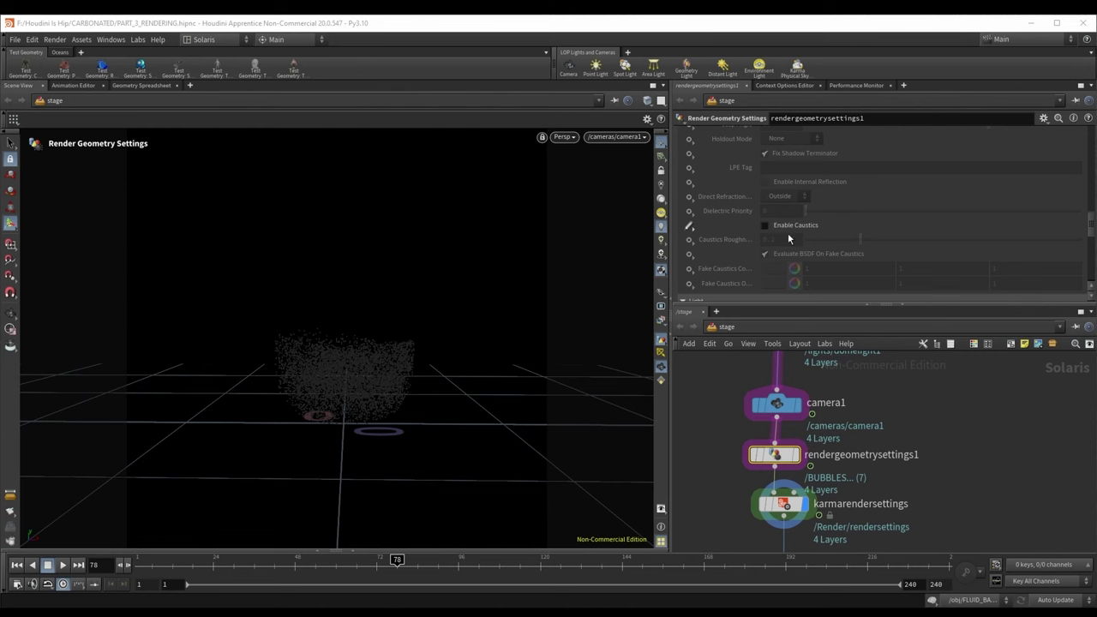
Step: Nudge the camera1 and rendergeometrysettings1 nodes into line above karmarendersettings
middle_click_drag(835, 495, 817, 451)
scroll(818, 451, "down", 1)
left_click_drag(776, 459, 779, 467)
left_click_drag(771, 416, 779, 420)
left_click_drag(780, 469, 775, 464)
left_click_drag(775, 420, 769, 419)
scroll(835, 368, "down", 1)
Step: Review the materials inside materiallibrary1 and the caustics settings of rendergeometrysettings1
middle_click_drag(835, 369, 832, 504)
scroll(831, 467, "down", 1)
scroll(800, 403, "up", 2)
scroll(815, 392, "down", 1)
middle_click_drag(815, 392, 816, 438)
left_click(799, 461)
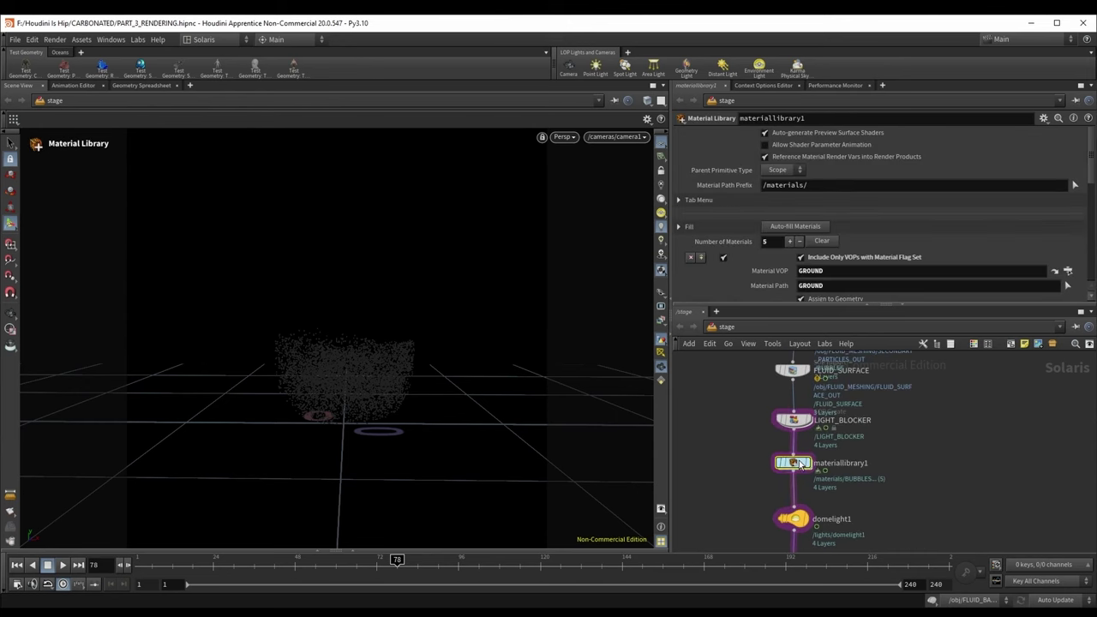
double_click(799, 460)
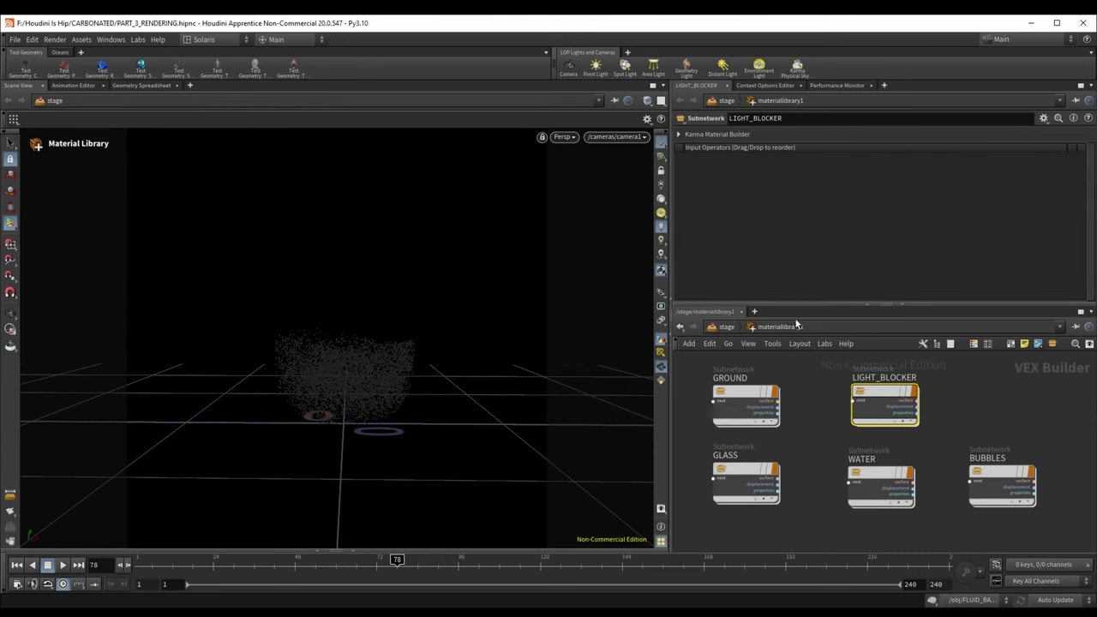
left_click(727, 327)
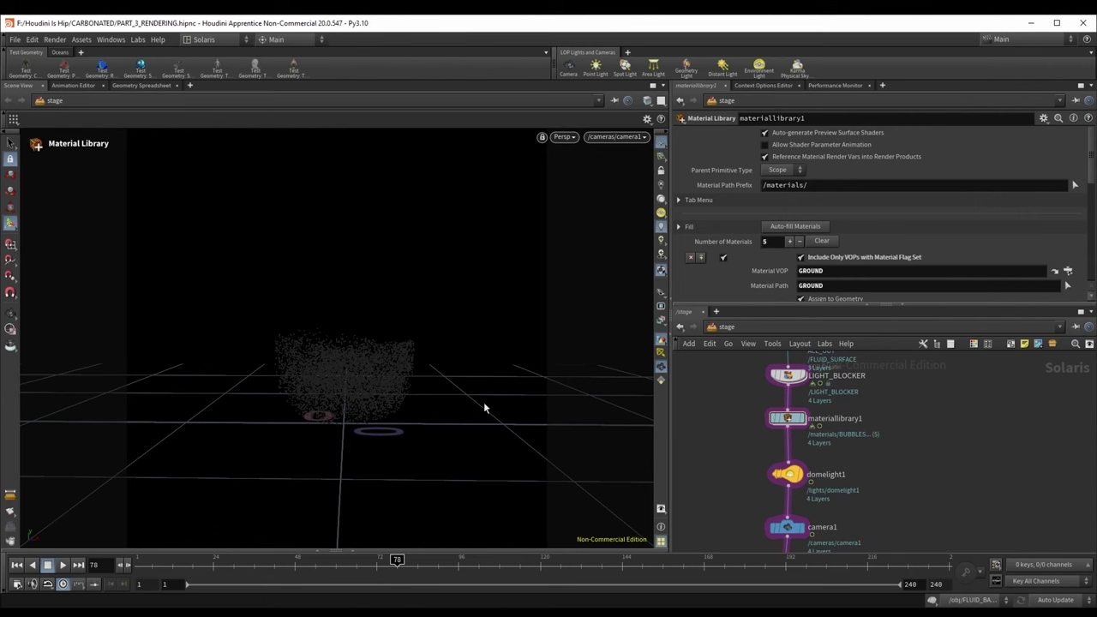
middle_click_drag(860, 407, 857, 452)
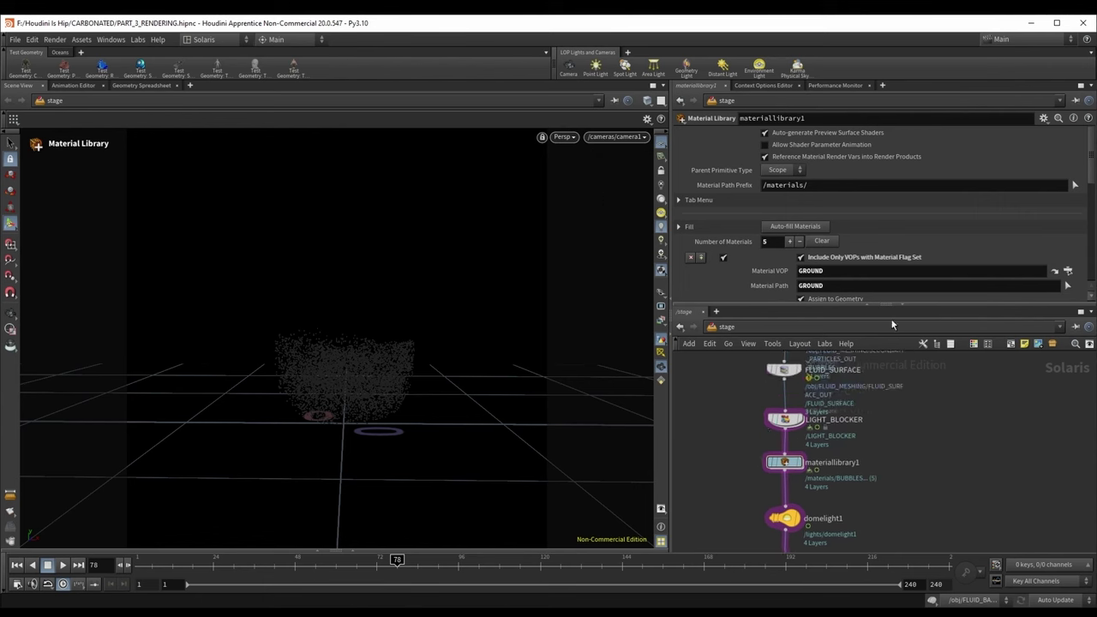
scroll(852, 478, "down", 2)
scroll(811, 514, "up", 3)
middle_click_drag(804, 508, 802, 403)
left_click(789, 512)
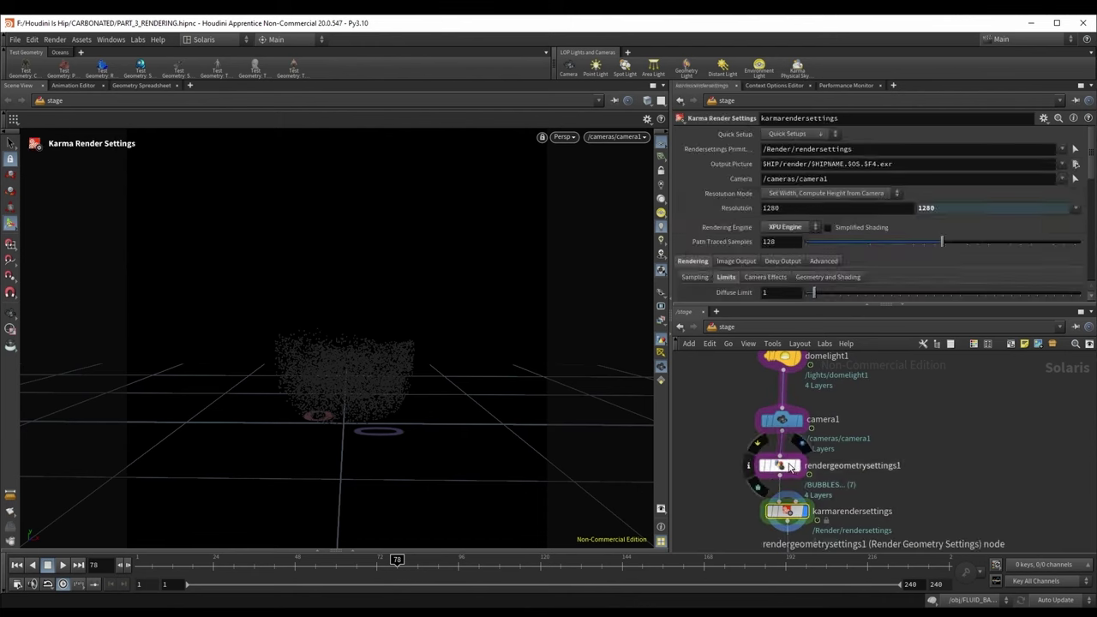
left_click(789, 467)
scroll(760, 214, "down", 3)
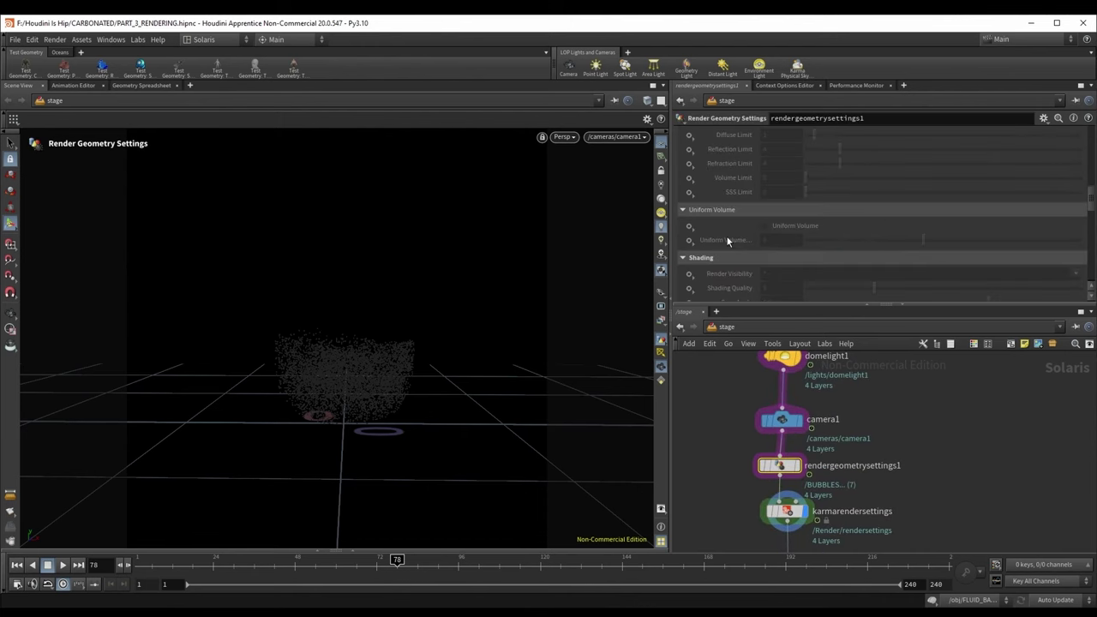
scroll(759, 259, "up", 1)
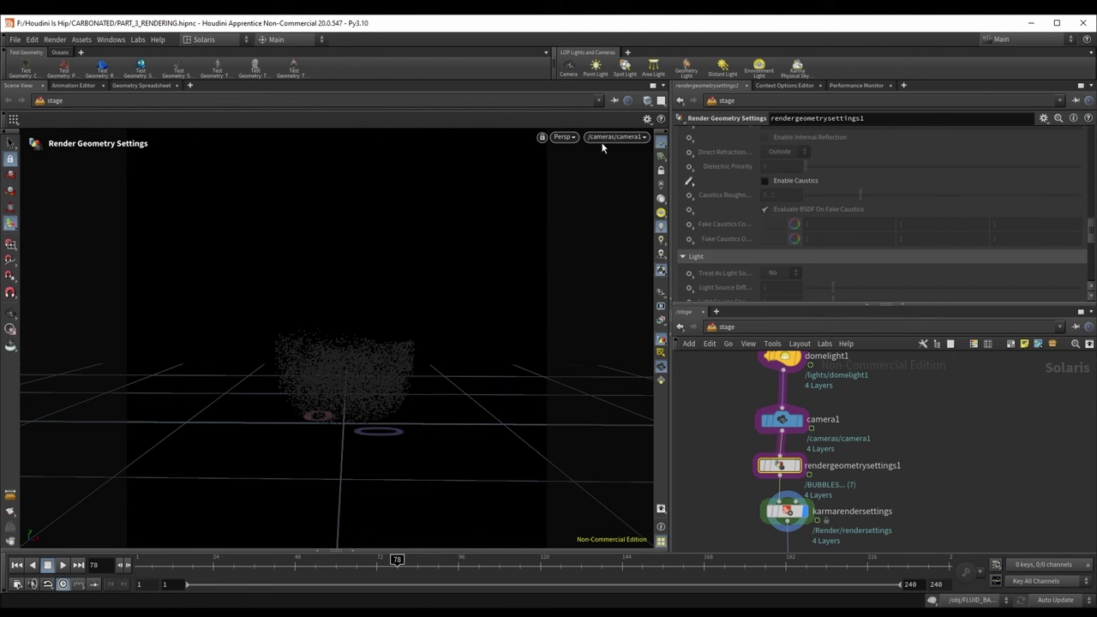
Step: Render the camera view with Karma XPU and move the timeline to frame 147
middle_click_drag(866, 471, 854, 412)
left_click(563, 138)
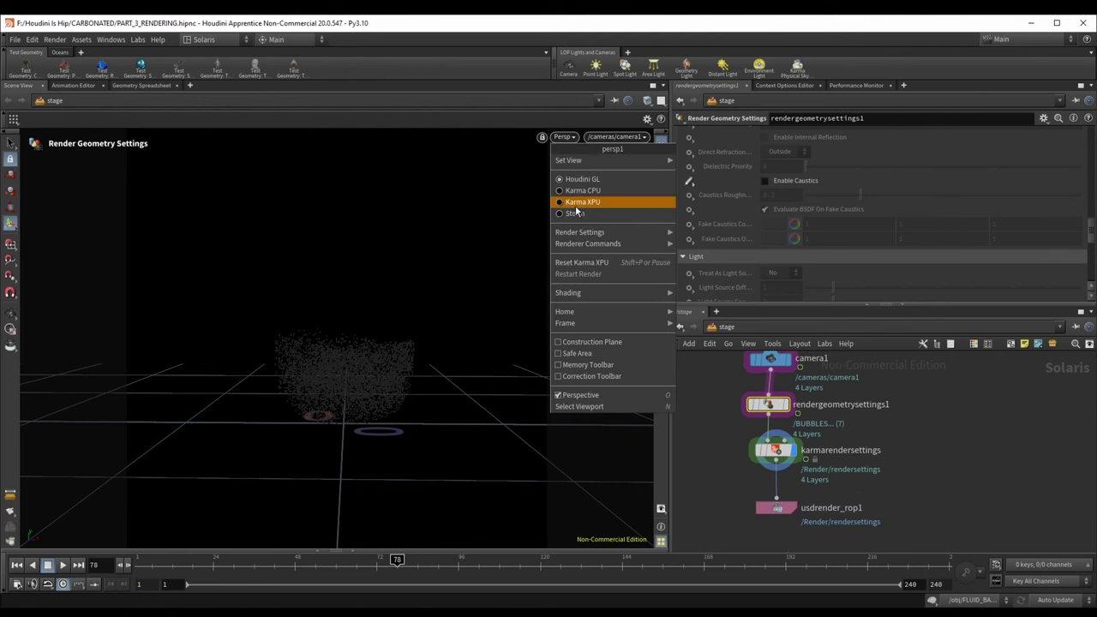
left_click(577, 202)
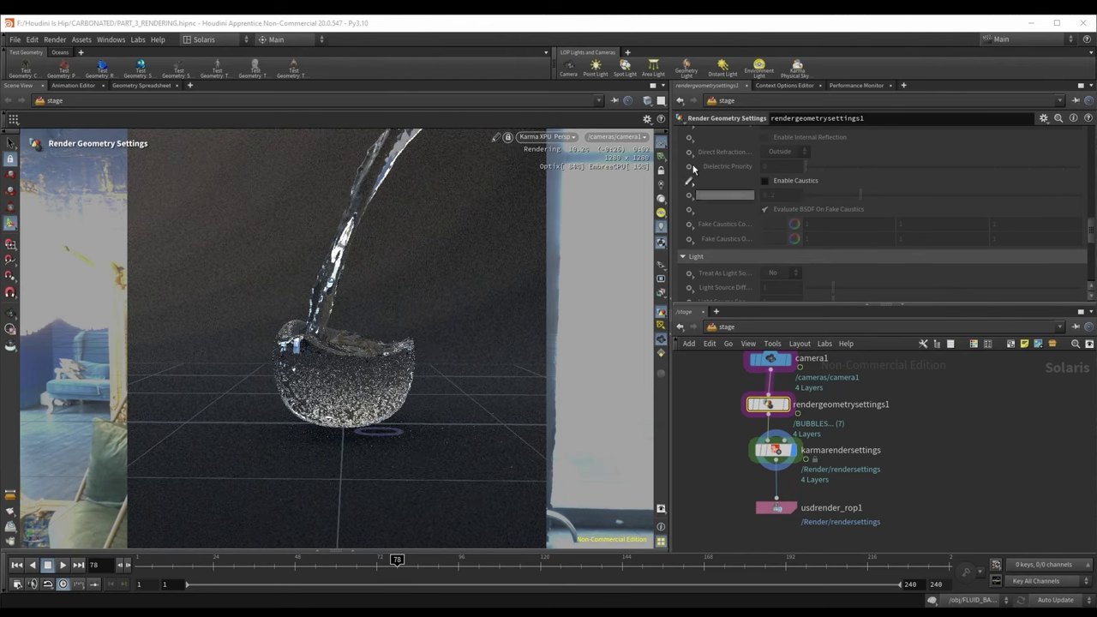
scroll(871, 433, "down", 2)
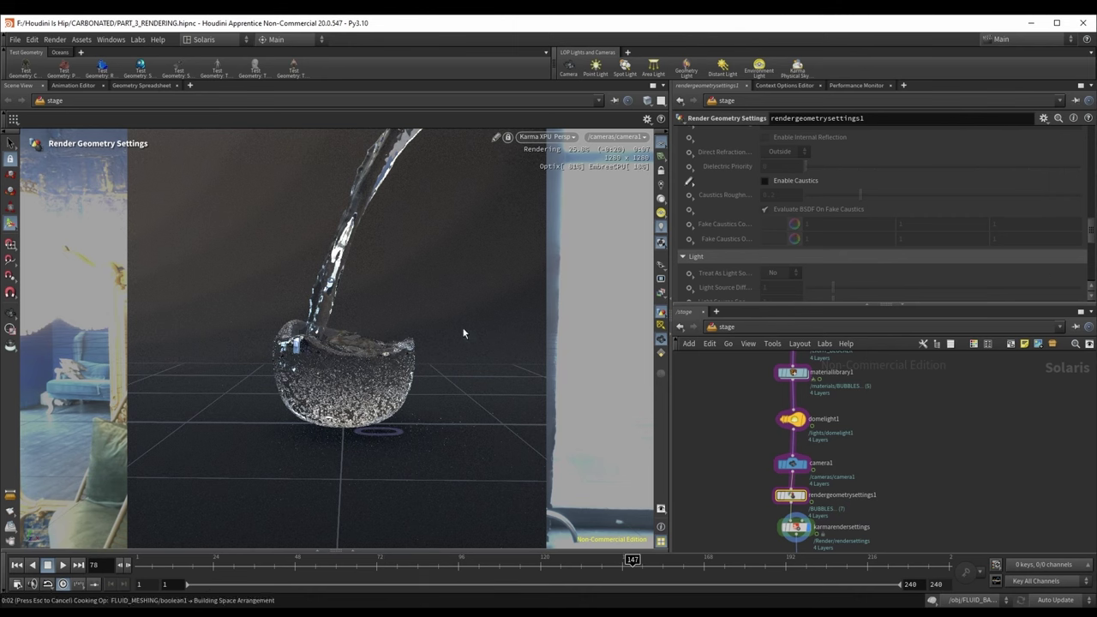
key("Escape")
Step: Switch the viewport back to Houdini GL and go from the stage to the obj network
left_click(549, 137)
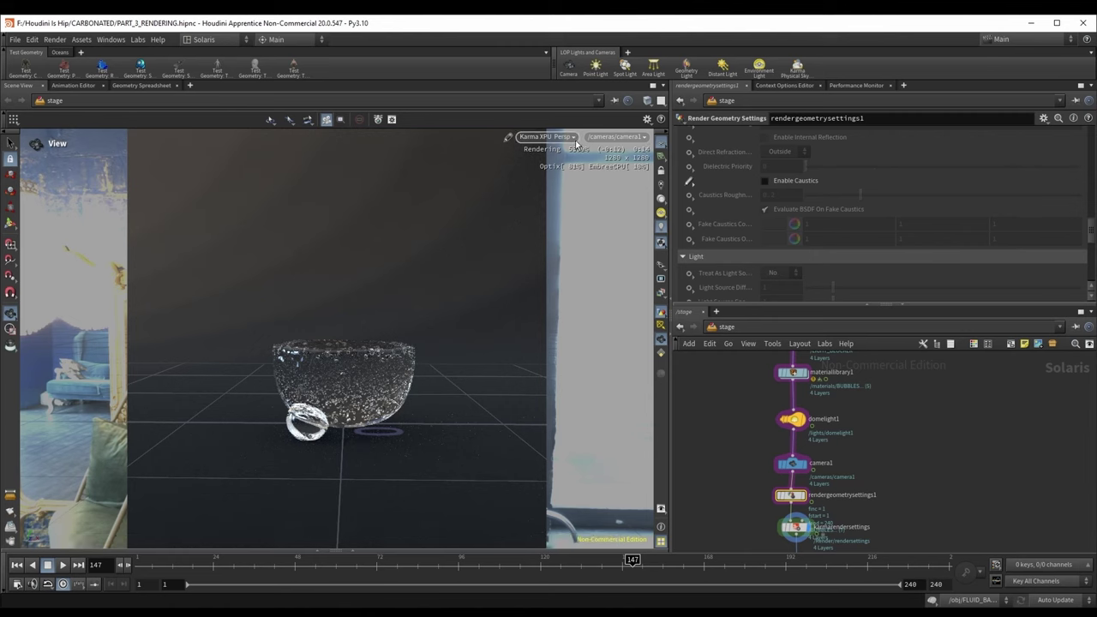
left_click(549, 137)
left_click(548, 183)
left_click(725, 327)
left_click(734, 390)
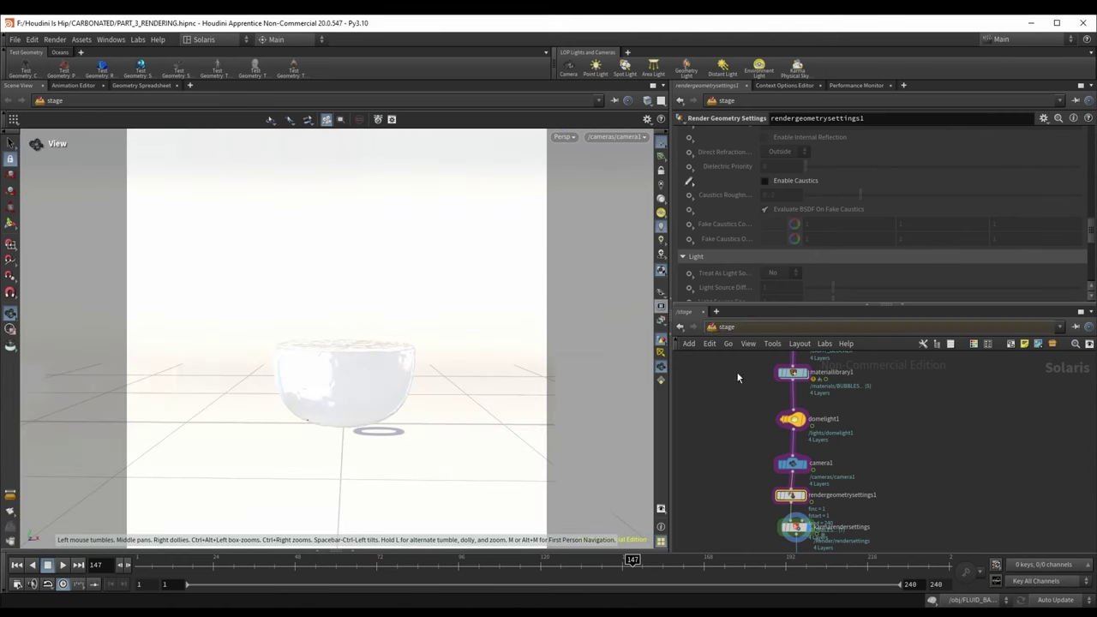
scroll(896, 433, "down", 2)
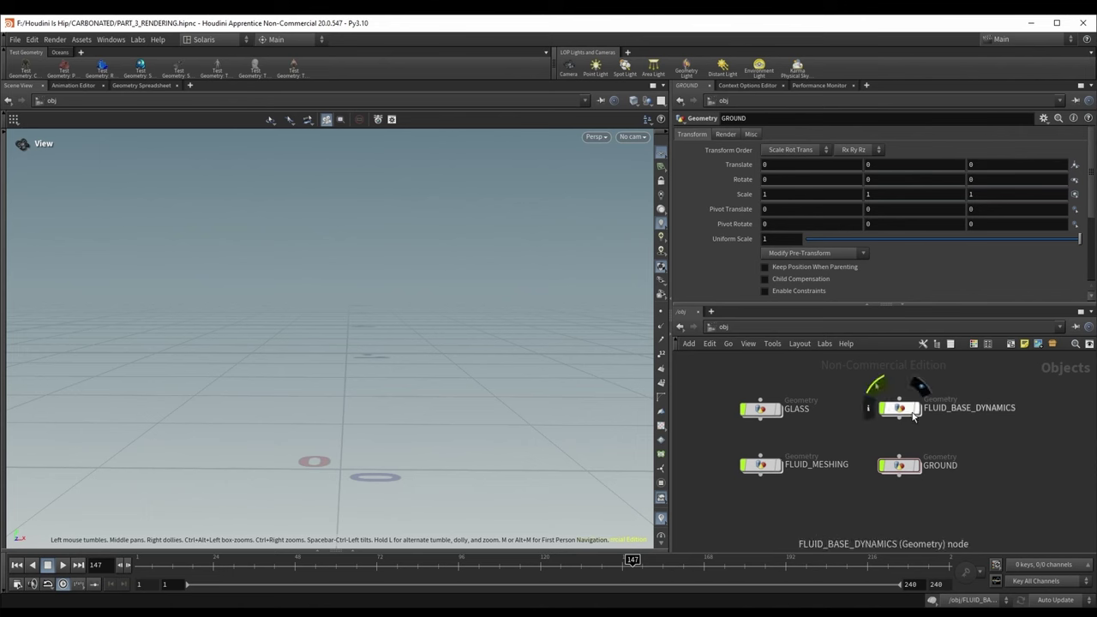
Step: Open the FLUID_MESHING network and display the result of the boolean2 node
double_click(761, 465)
middle_click_drag(994, 492, 910, 448)
scroll(865, 479, "up", 7)
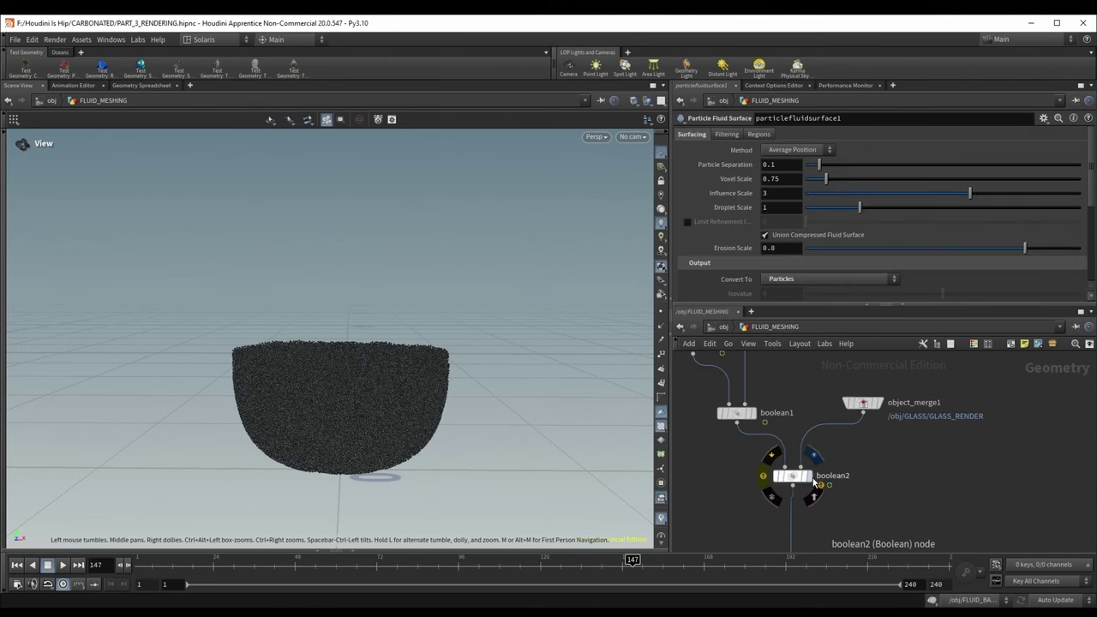
left_click(809, 478)
left_click(804, 483)
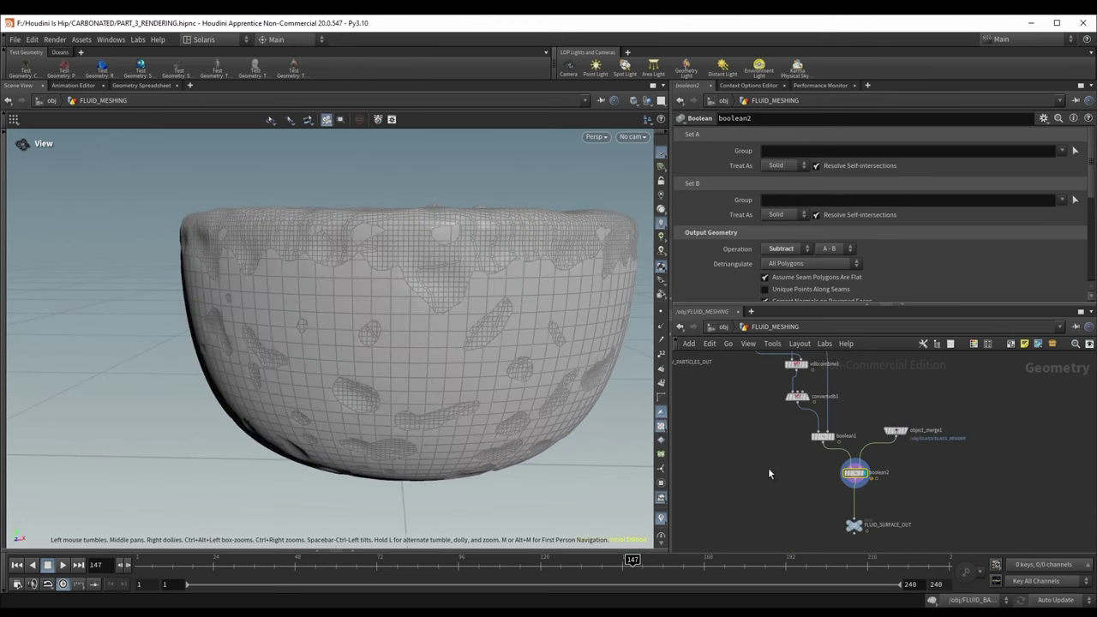
Step: Display the SECONDARY_PARTICLES_OUT null and inspect the bubble particles from several angles
scroll(760, 458, "down", 1)
middle_click_drag(752, 452, 882, 526)
scroll(818, 455, "up", 6)
left_click(763, 462)
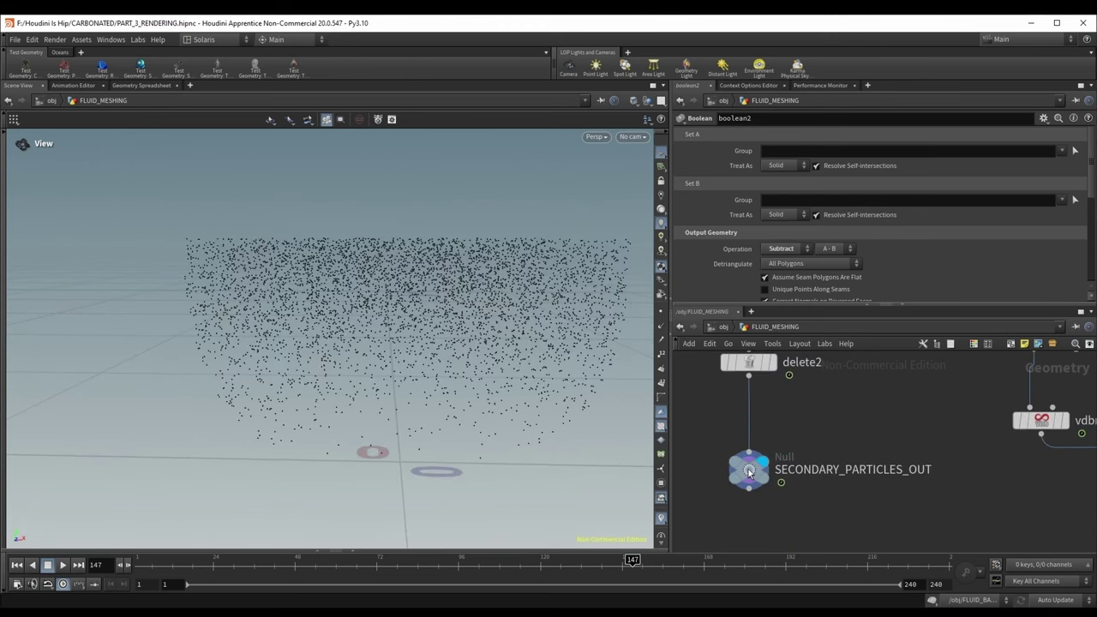
left_click(749, 470)
left_click_drag(335, 321, 394, 352)
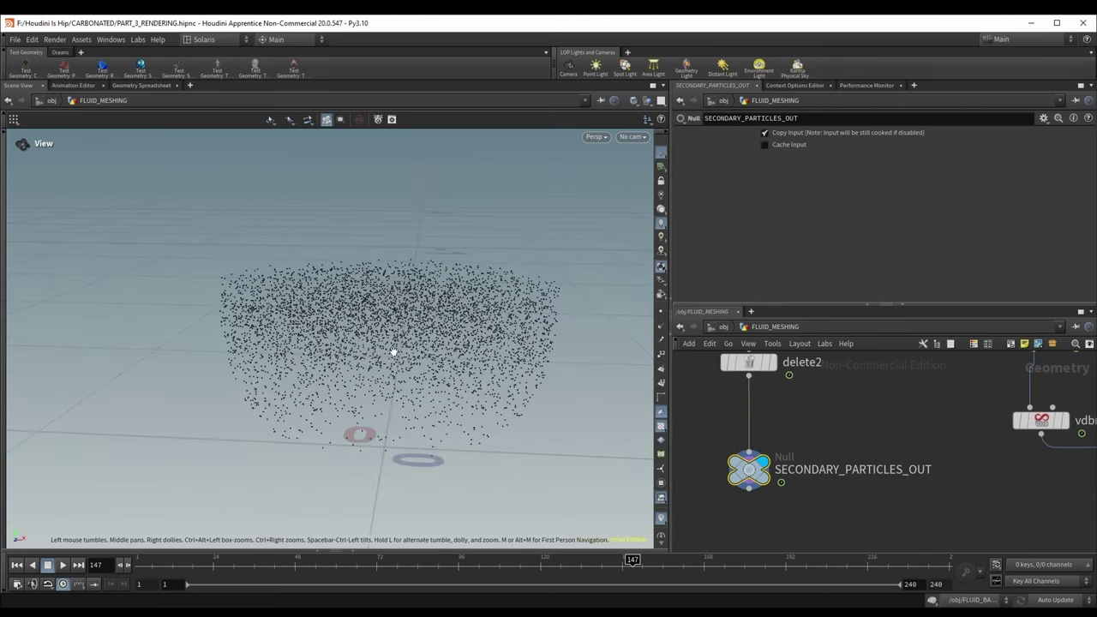
left_click_drag(421, 386, 389, 352)
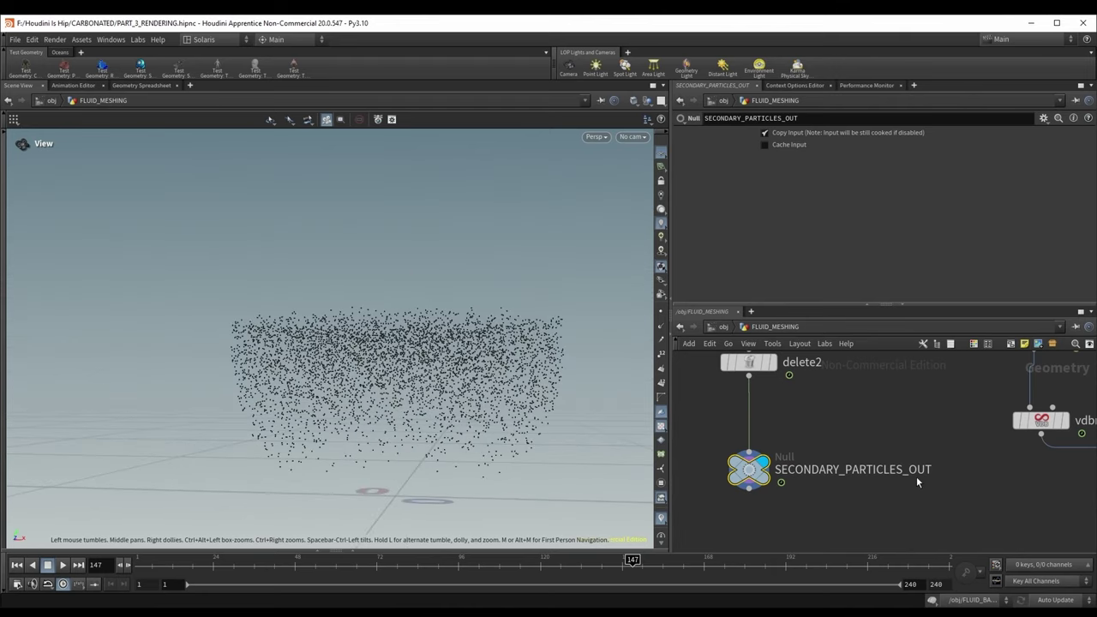
Step: Display the FLUID_SURFACE_OUT null and look over the fluid mesh in the viewport
scroll(917, 482, "down", 2)
middle_click_drag(969, 497, 803, 389)
middle_click_drag(1015, 484, 892, 410)
scroll(875, 493, "up", 2)
middle_click_drag(863, 519, 840, 490)
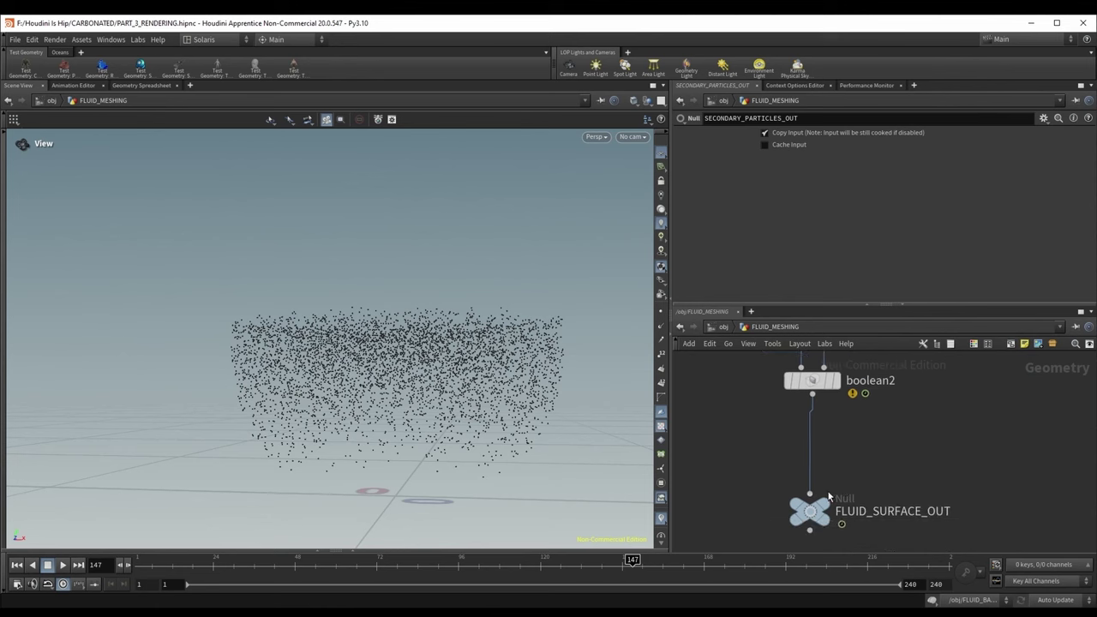
left_click(810, 495)
key("Escape")
left_click(824, 504)
left_click(810, 512)
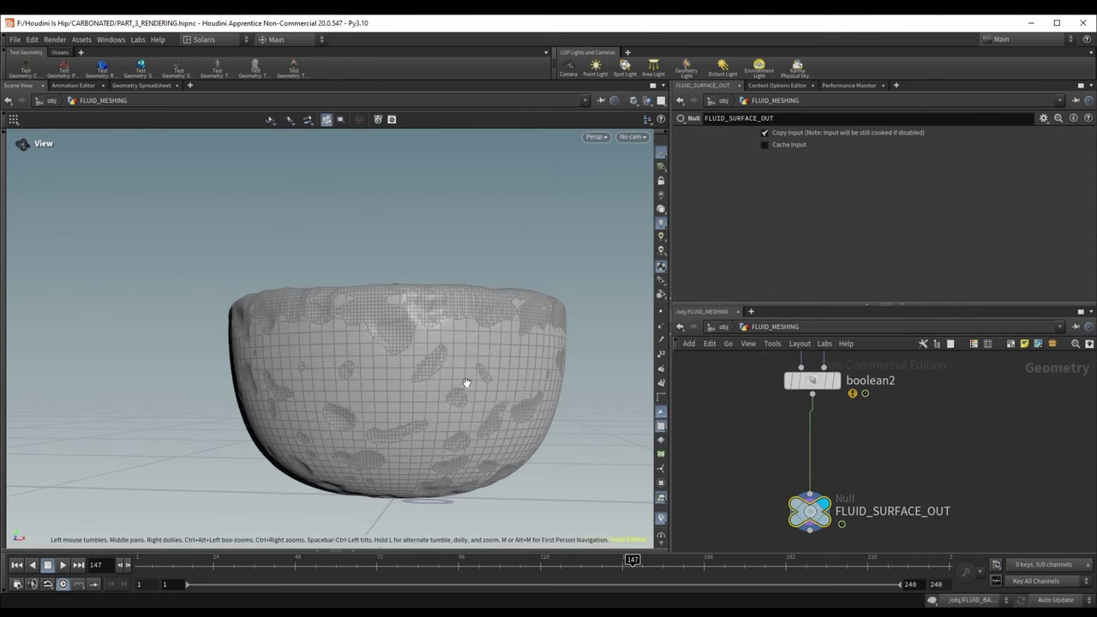
left_click_drag(466, 382, 446, 351)
Step: Insert a Clean node between boolean2 and FLUID_SURFACE_OUT
middle_click_drag(979, 500, 964, 474)
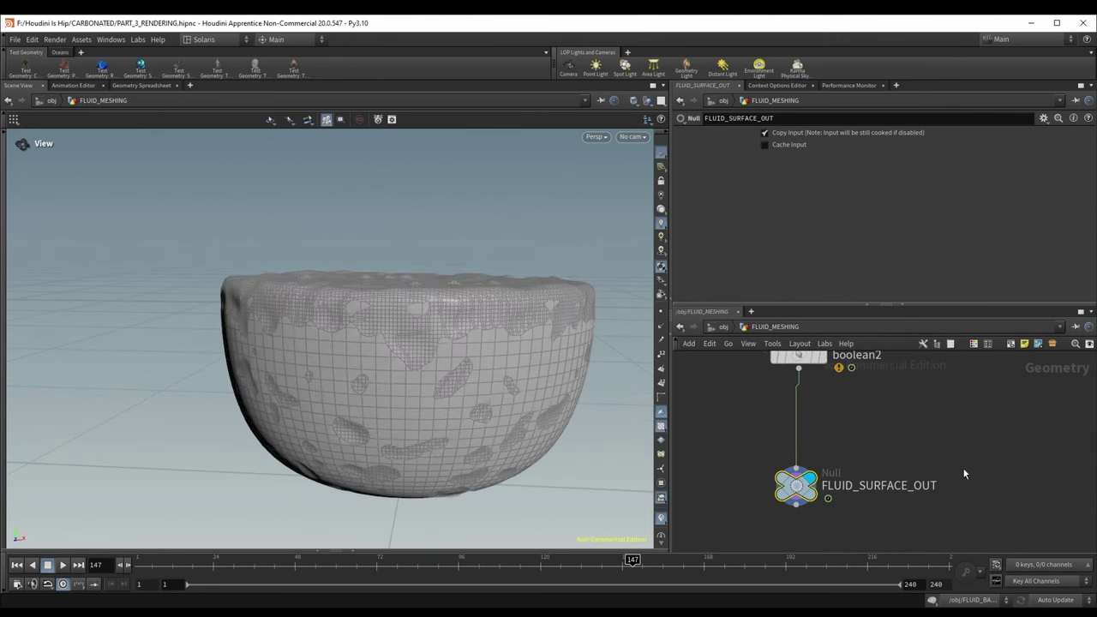
key("Tab")
type("filec")
key("Return")
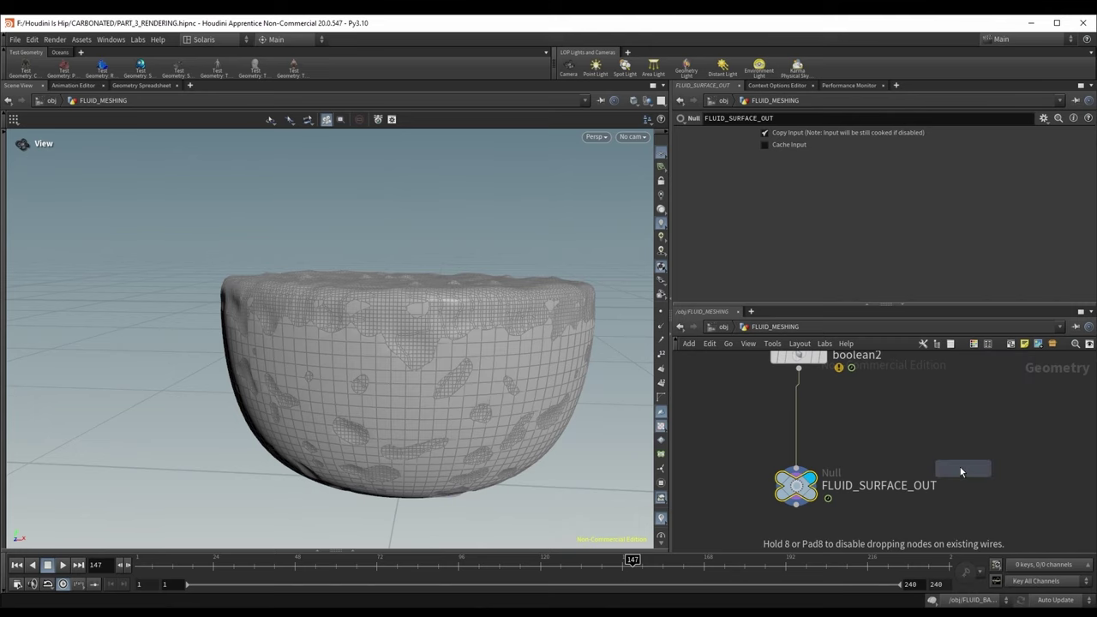
left_click(881, 422)
left_click_drag(881, 421, 799, 413)
Step: Turn off Remove Degenerate Primitives on clean1 and compare its geometry info with that of boolean2
left_click_drag(379, 331, 383, 358)
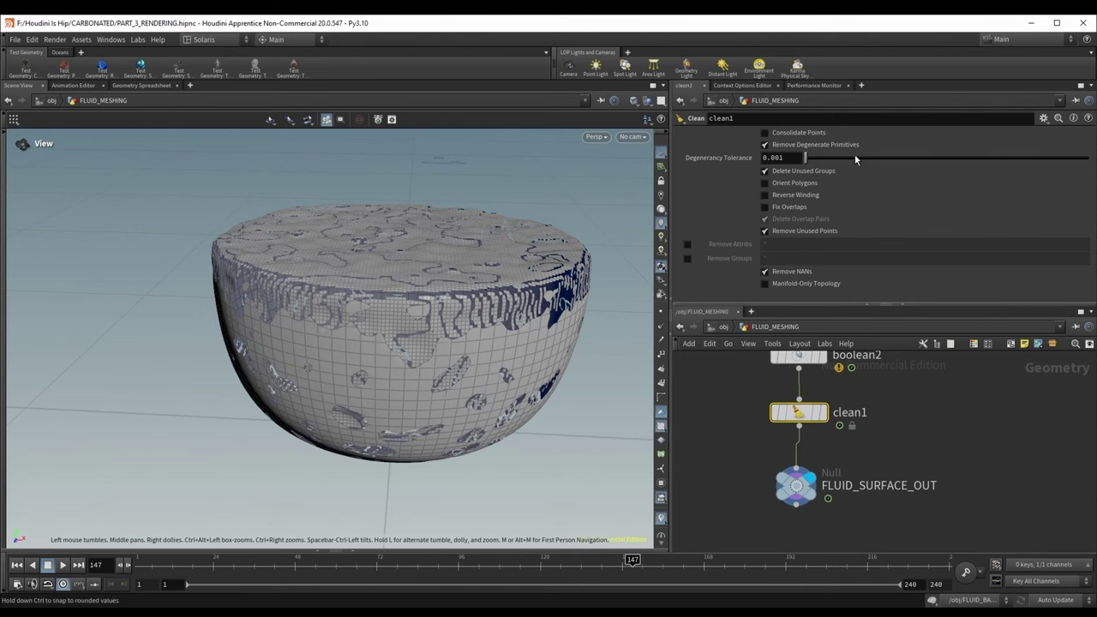
left_click(766, 145)
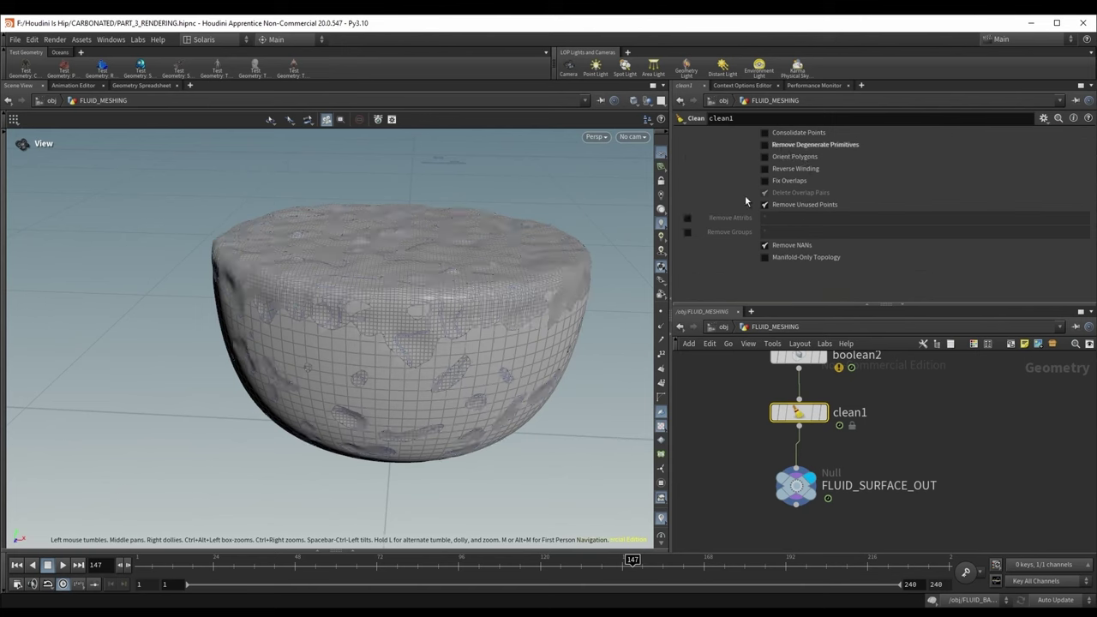
middle_click(801, 418)
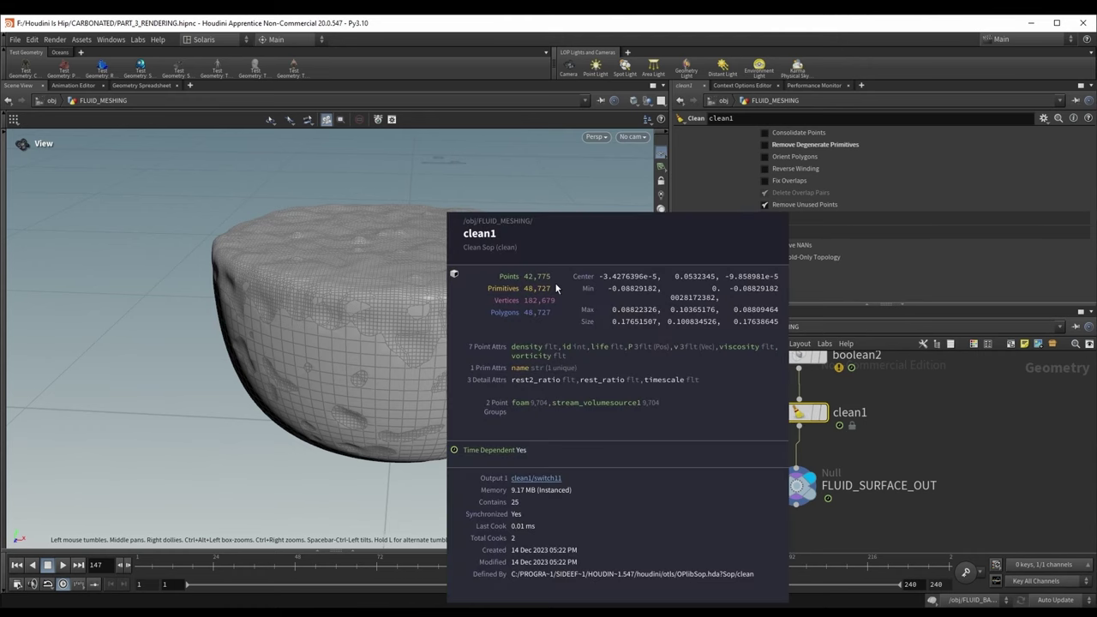
middle_click(802, 365)
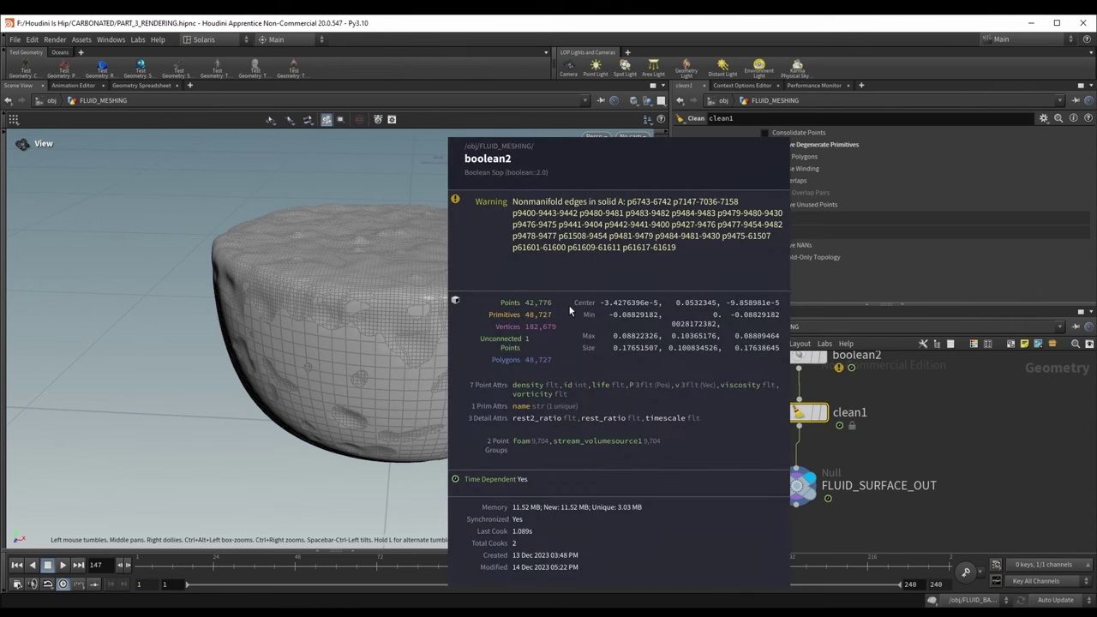
Step: Go from the object network to the stage and render the camera view with Karma XPU
left_click(723, 328)
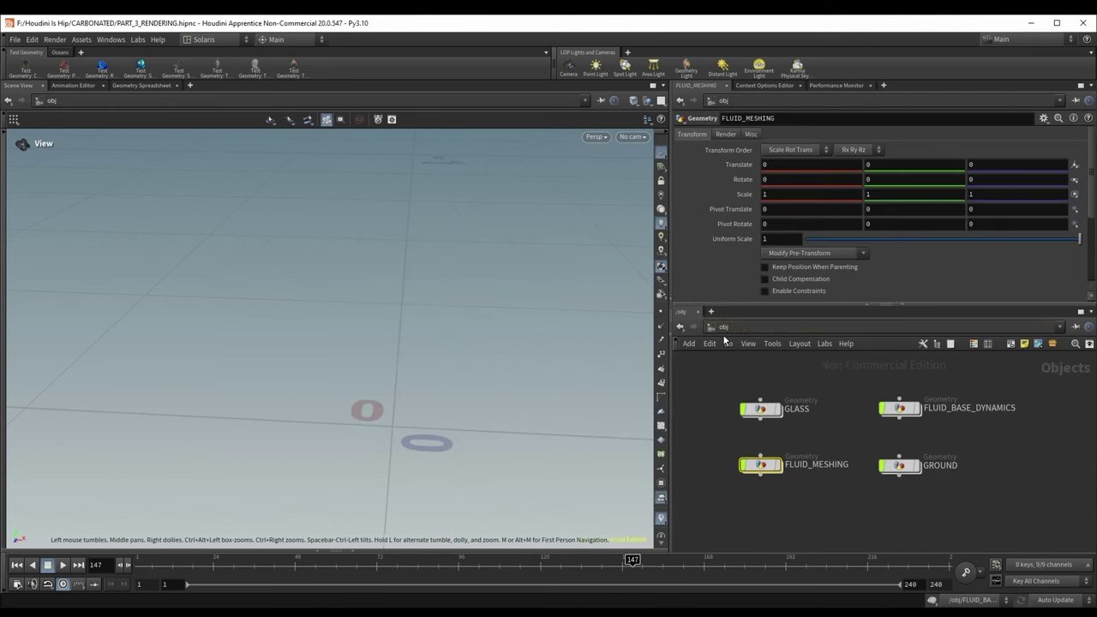
left_click(727, 343)
left_click(744, 434)
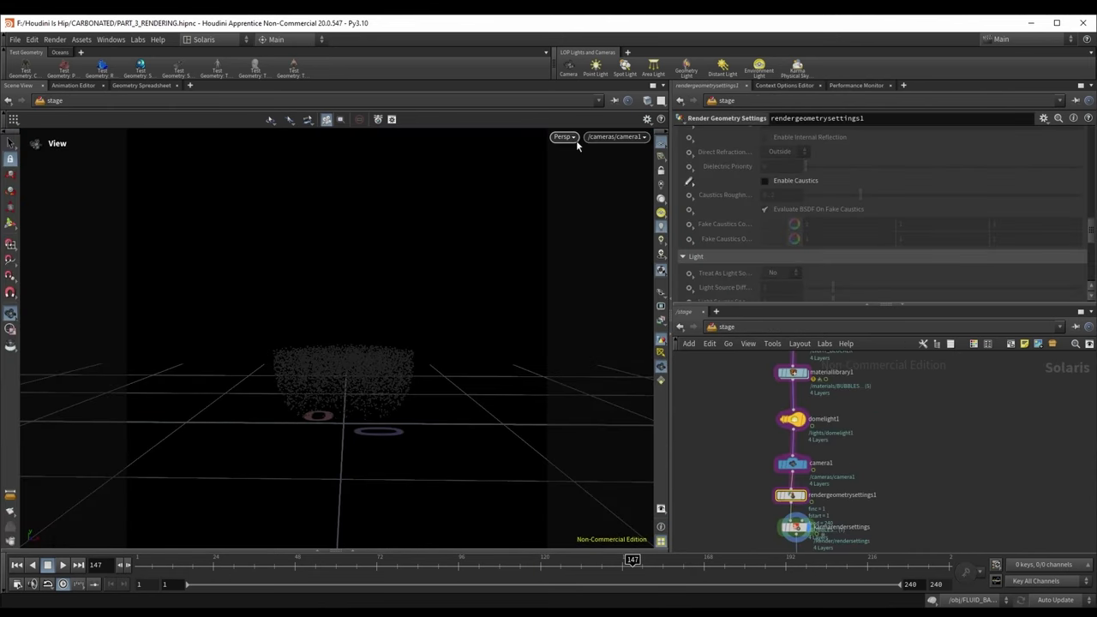
left_click(571, 138)
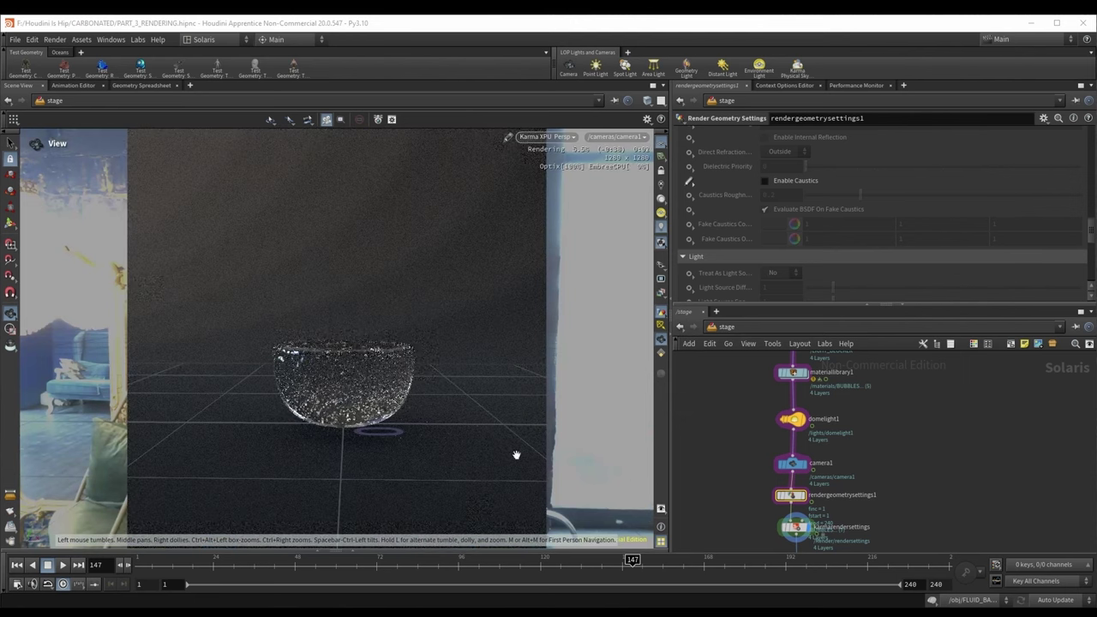
Step: Open the BUBBLES material in materiallibrary1 and try the Thin Walled option on its standard surface in the render
scroll(785, 469, "up", 5)
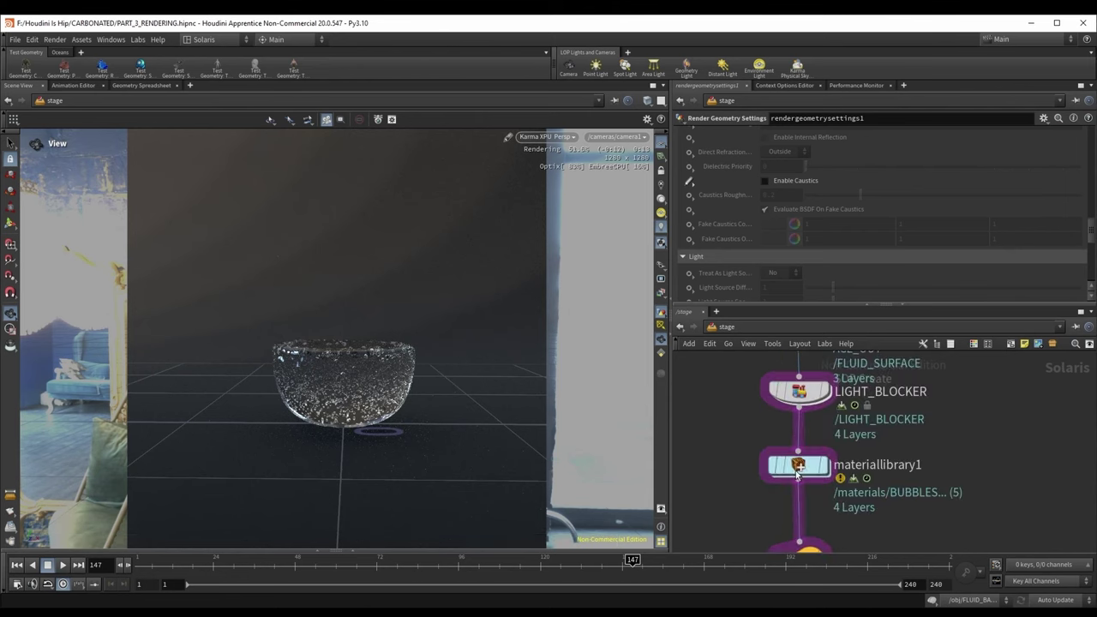
double_click(798, 468)
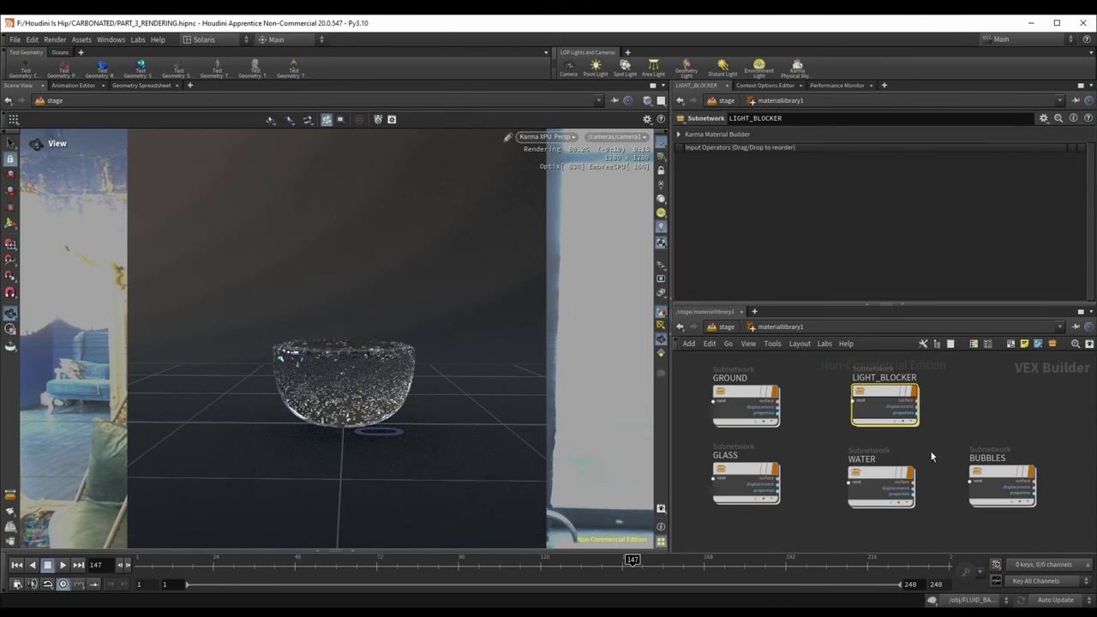
double_click(1001, 485)
scroll(710, 246, "down", 3)
left_click(698, 294)
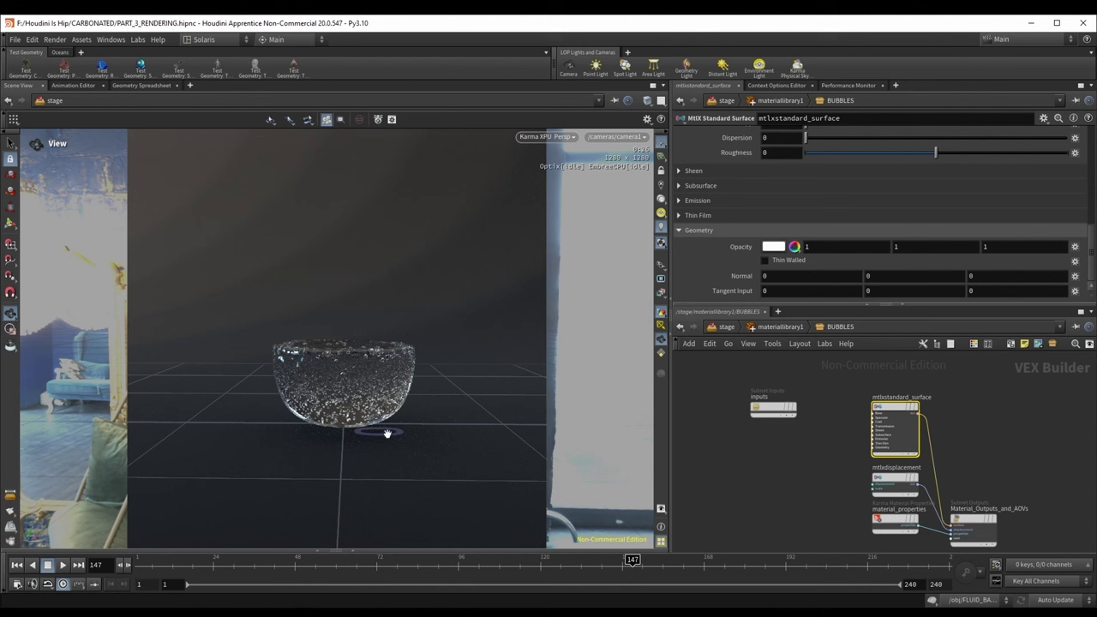
left_click(766, 259)
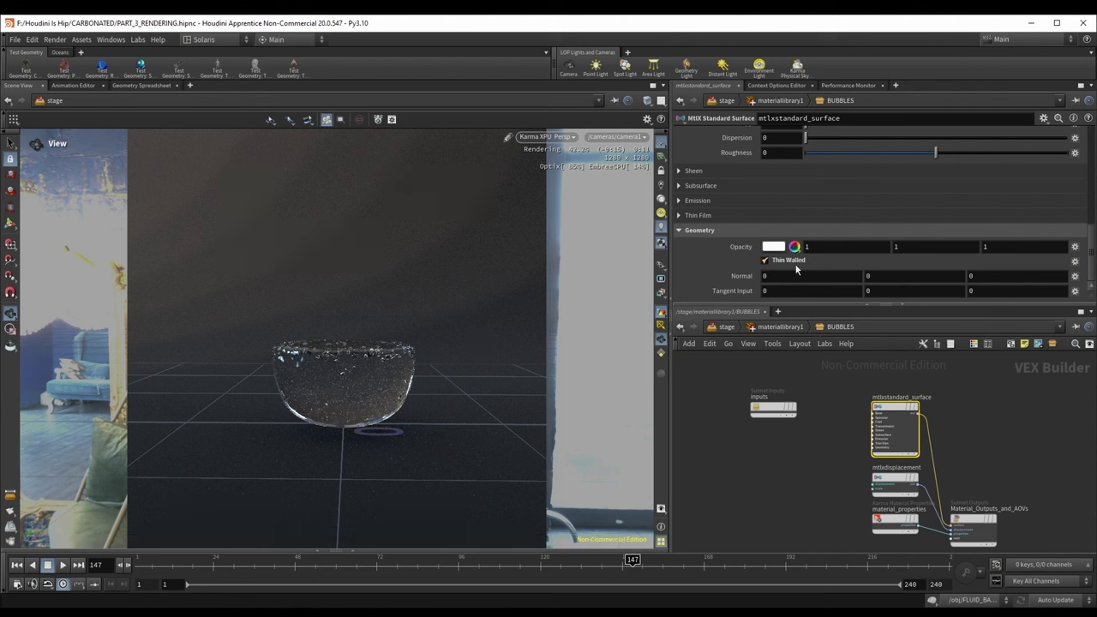
left_click(776, 262)
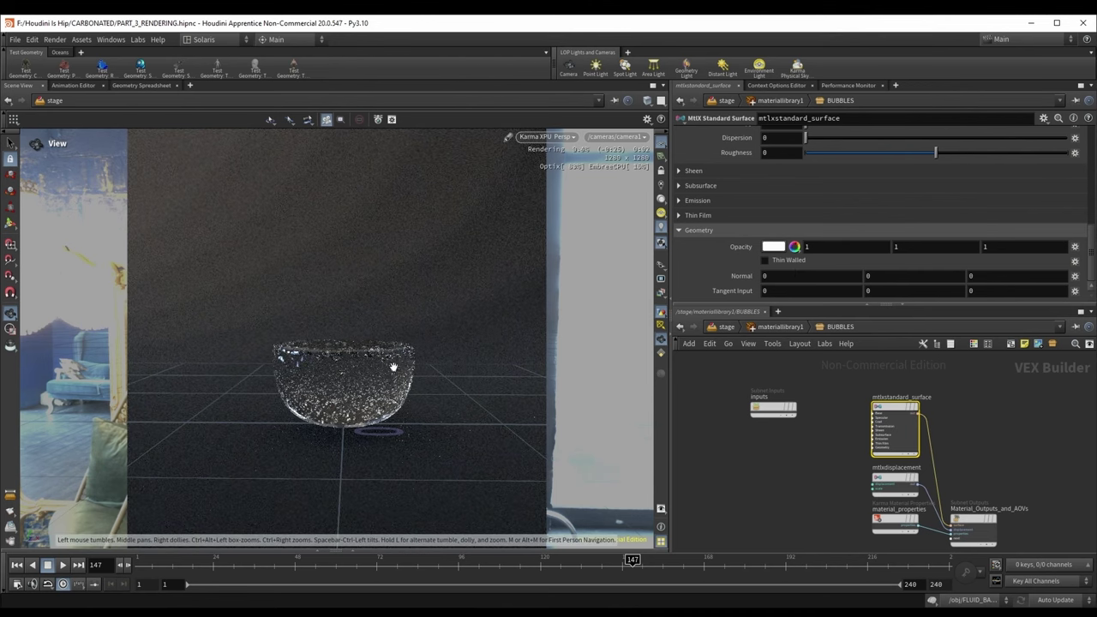
Step: Try a specular roughness of 0.726 on the BUBBLES standard surface and reset it to 0
scroll(737, 269, "up", 6)
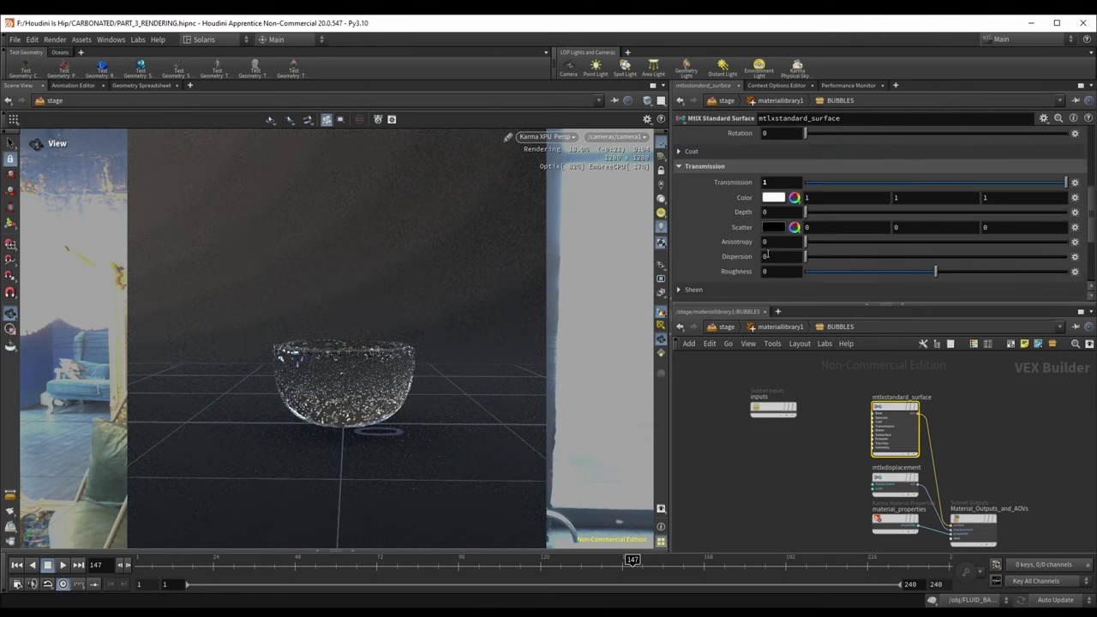
scroll(731, 267, "up", 2)
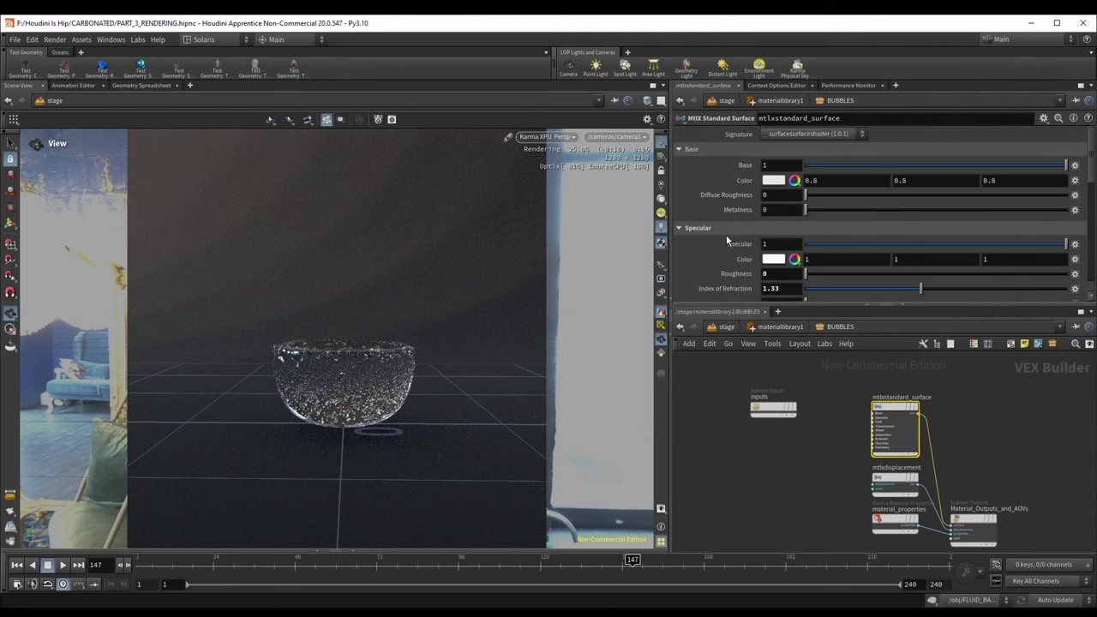
scroll(745, 257, "down", 1)
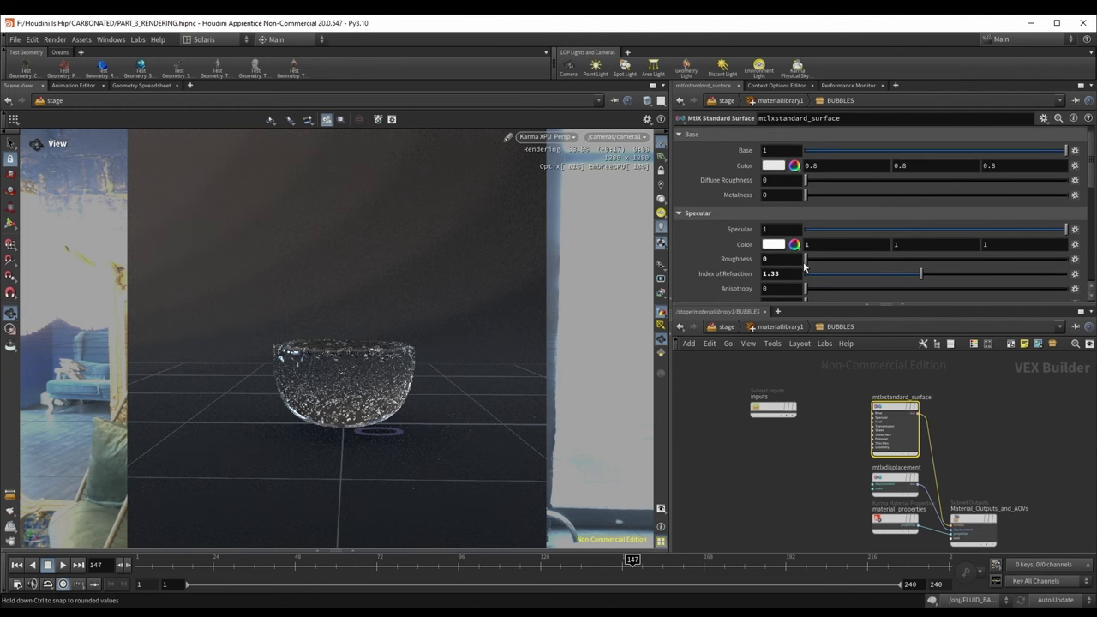
left_click_drag(812, 259, 992, 259)
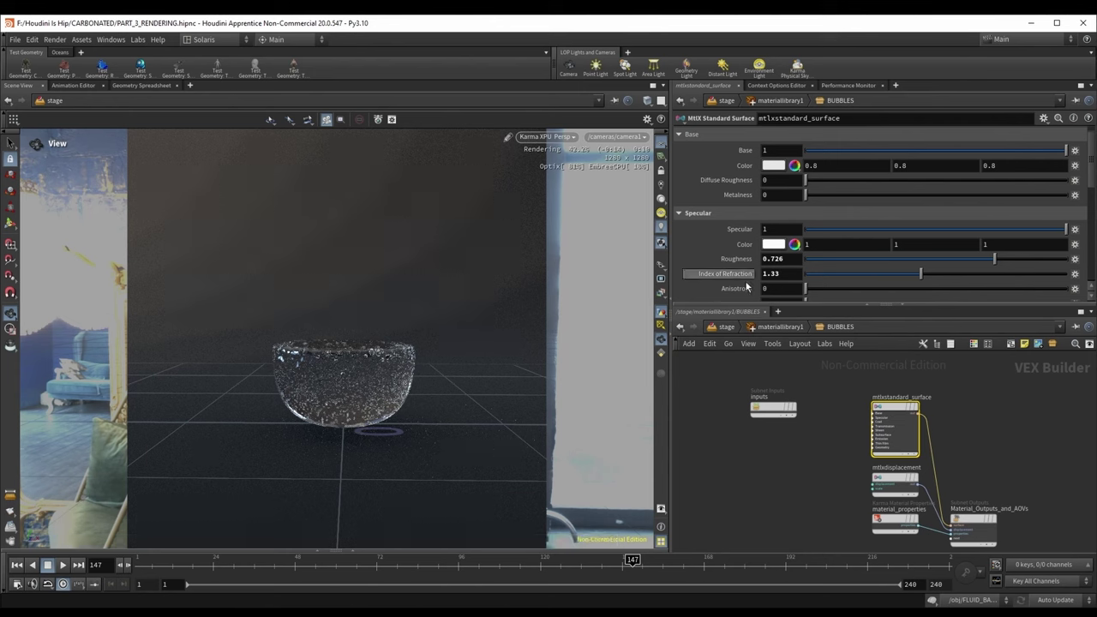
left_click_drag(992, 265, 745, 259)
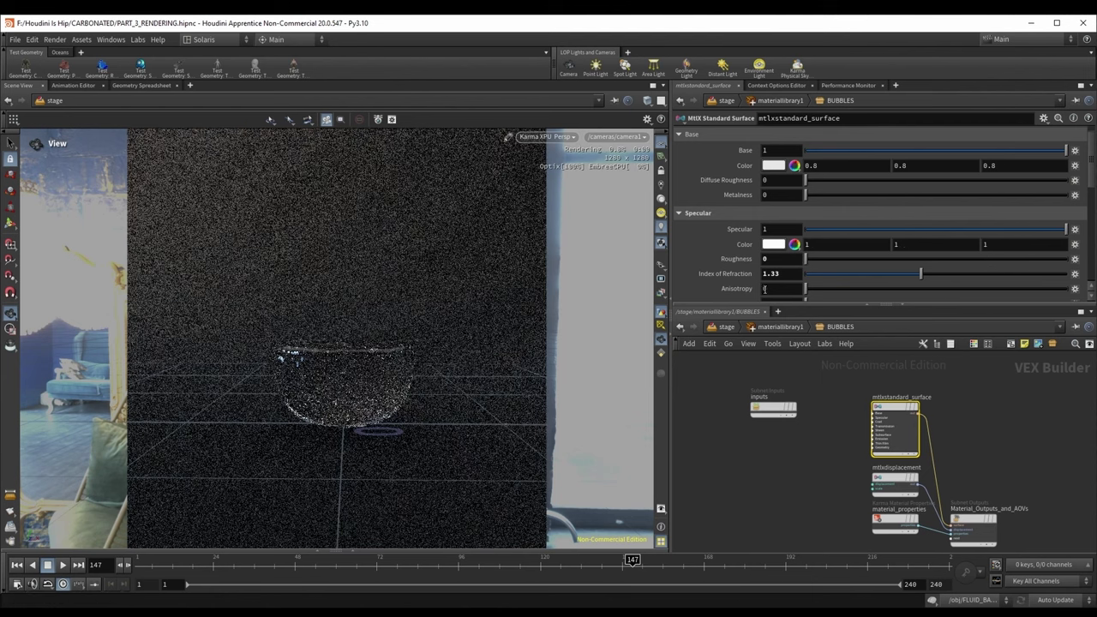
Step: Return to the stage network and move the import nodes from GROUND to FLUID_SURFACE to make room above LIGHT_BLOCKER
left_click(772, 326)
left_click(728, 327)
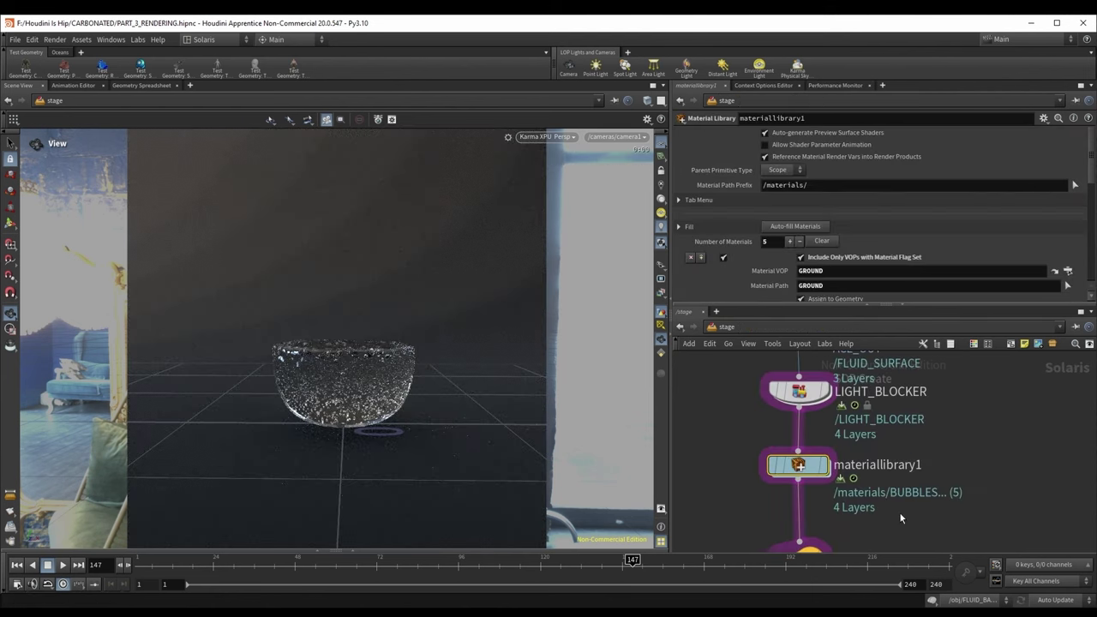
scroll(943, 438, "down", 3)
middle_click_drag(950, 446, 935, 518)
middle_click_drag(925, 468, 907, 511)
scroll(922, 481, "up", 1)
scroll(907, 511, "down", 2)
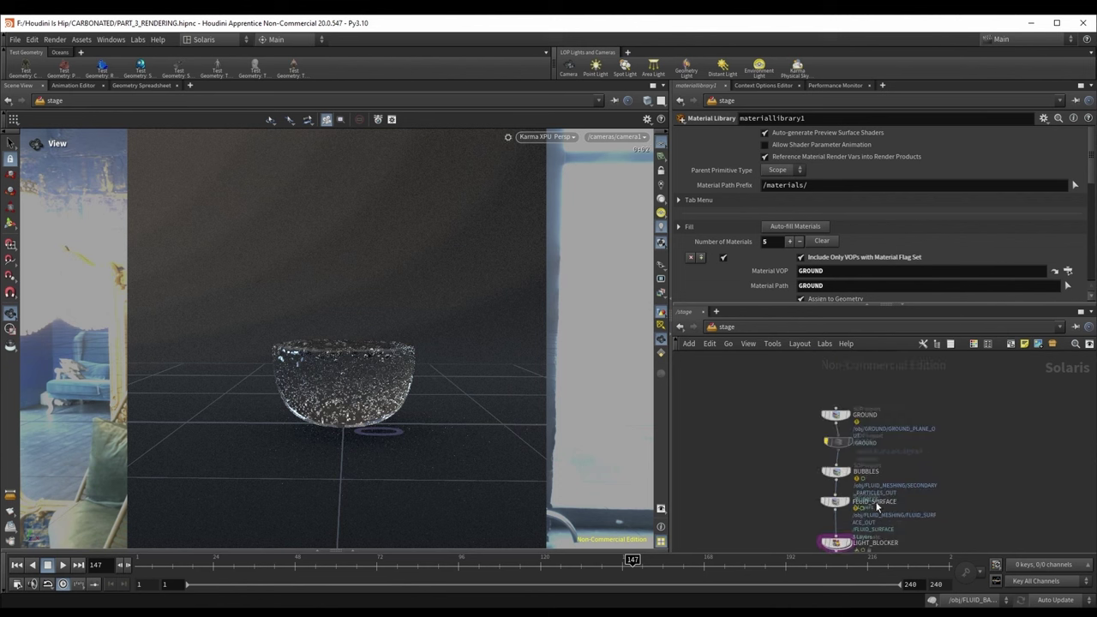
left_click_drag(784, 519, 883, 403)
left_click_drag(842, 507, 842, 453)
left_click(867, 423)
Step: With the viewport in Houdini GL, duplicate the FLUID_SURFACE import as FOAM_VOLUME and point its SOP path to FOAM_VOLUME_OUT in FLUID_MESHING
left_click(539, 140)
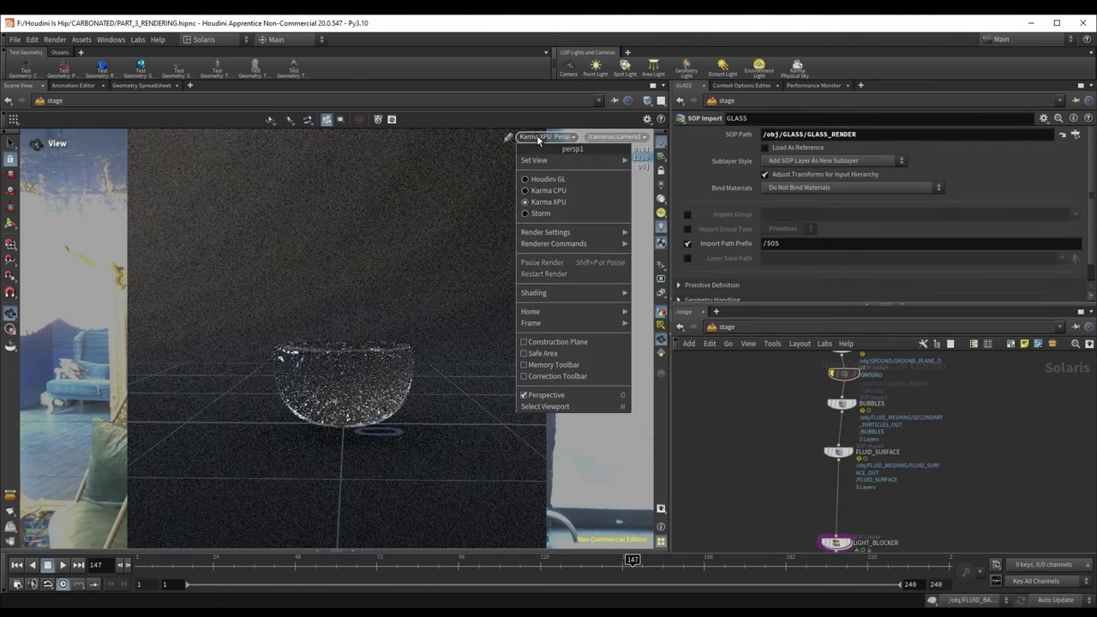
left_click(526, 182)
left_click_drag(845, 458, 835, 505, "alt")
left_click(890, 502)
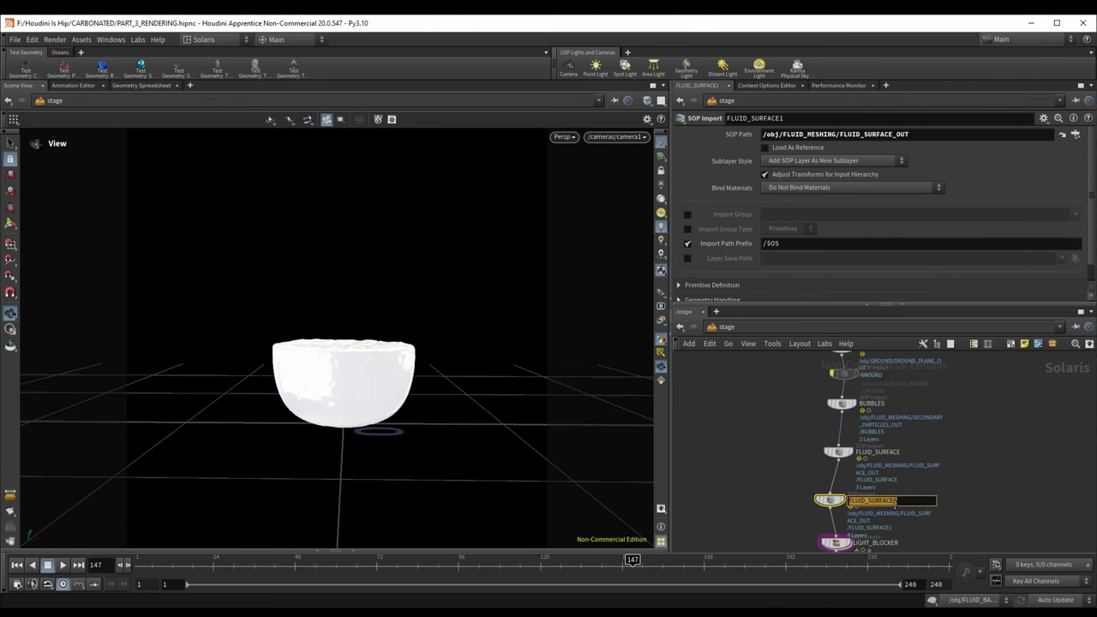
type("FOAM_VOLUME")
key("Return")
left_click(1076, 134)
double_click(1023, 112)
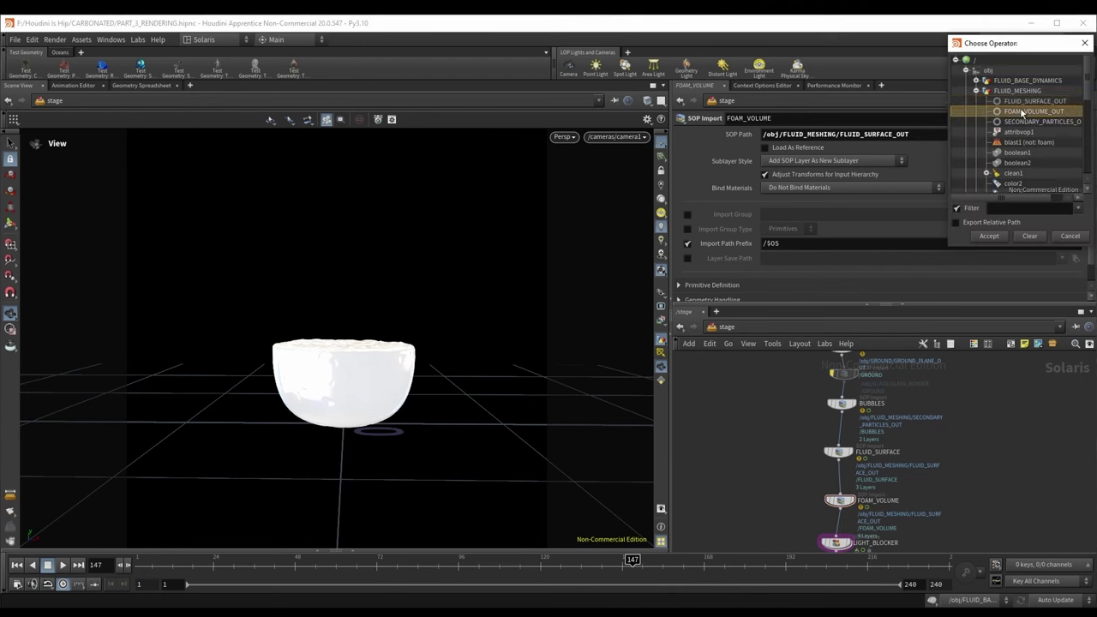
Step: Add a Karma Uniform Volume Material named FOAM inside materiallibrary1
middle_click_drag(884, 525, 881, 379)
scroll(853, 451, "up", 2)
left_click(827, 431)
double_click(825, 429)
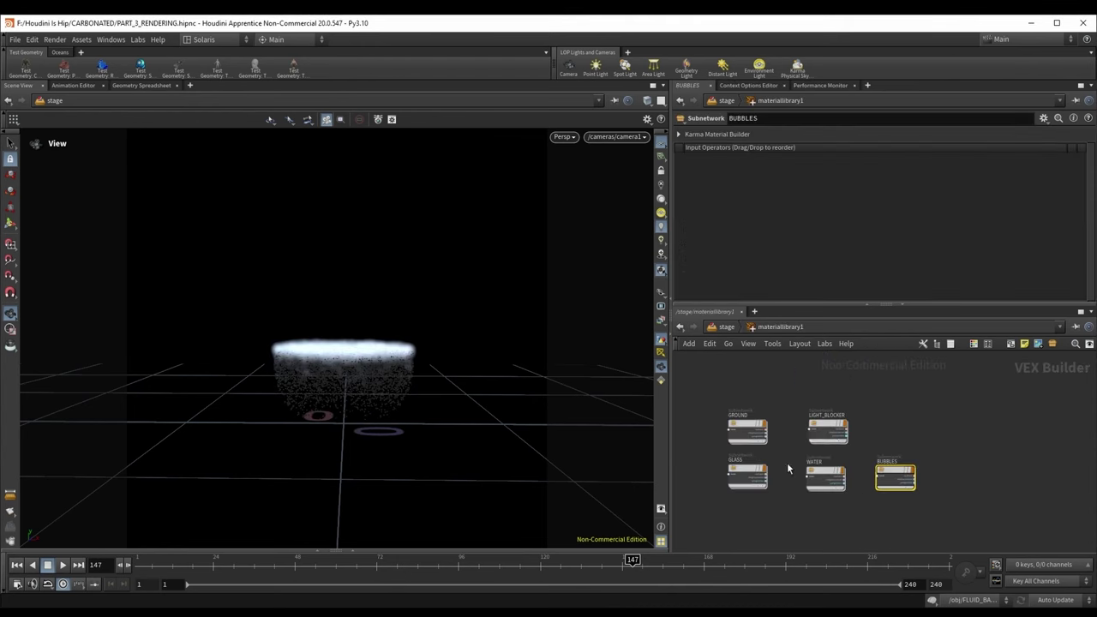
key("Tab")
type("karm")
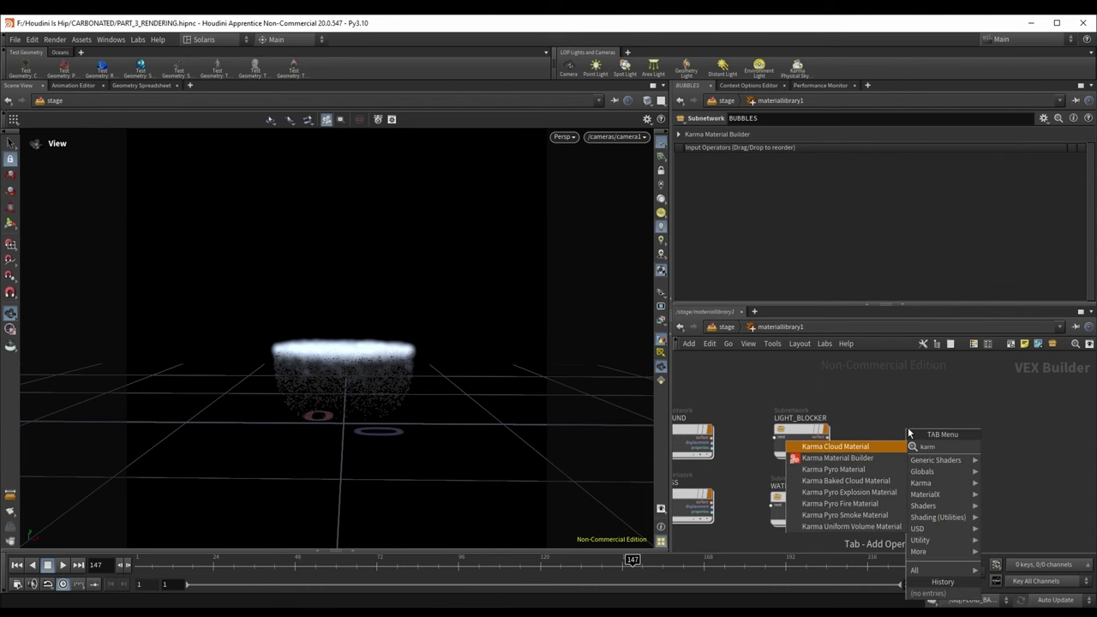
key("Return")
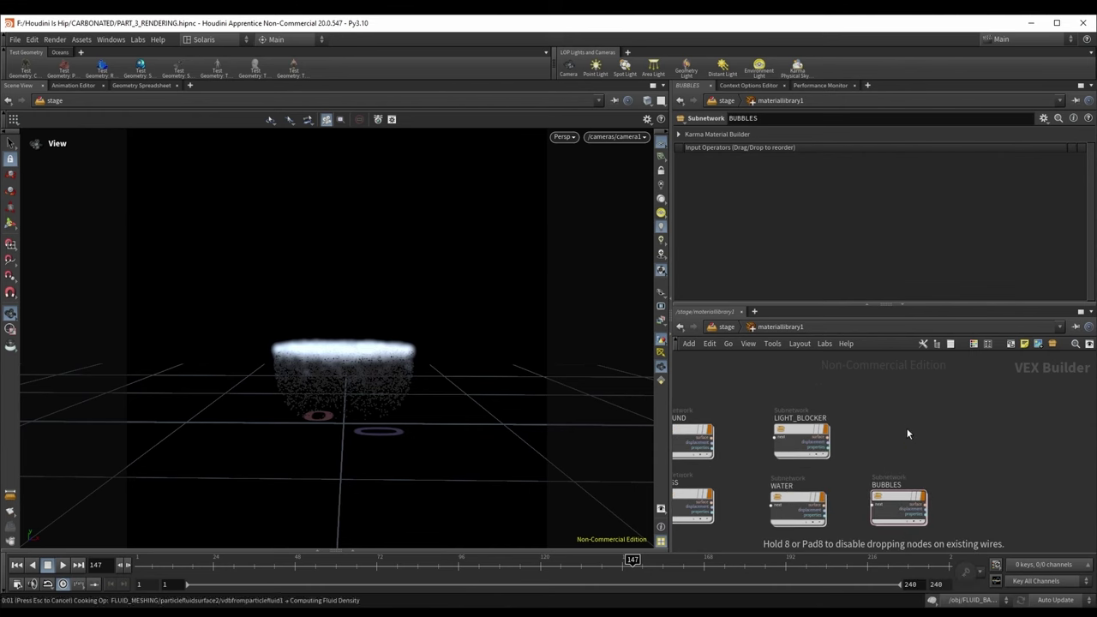
left_click(894, 438)
type("FOAM")
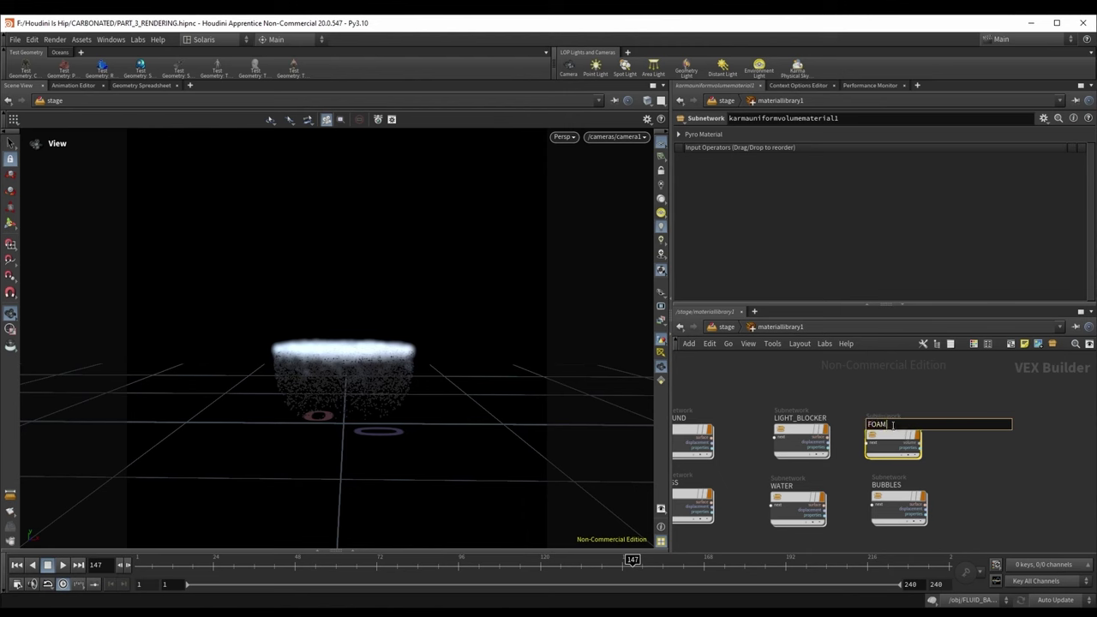
key("Return")
Step: Open the FOAM material and automatically lay out its shader nodes
double_click(892, 439)
scroll(871, 501, "down", 4)
middle_click_drag(889, 471, 880, 412)
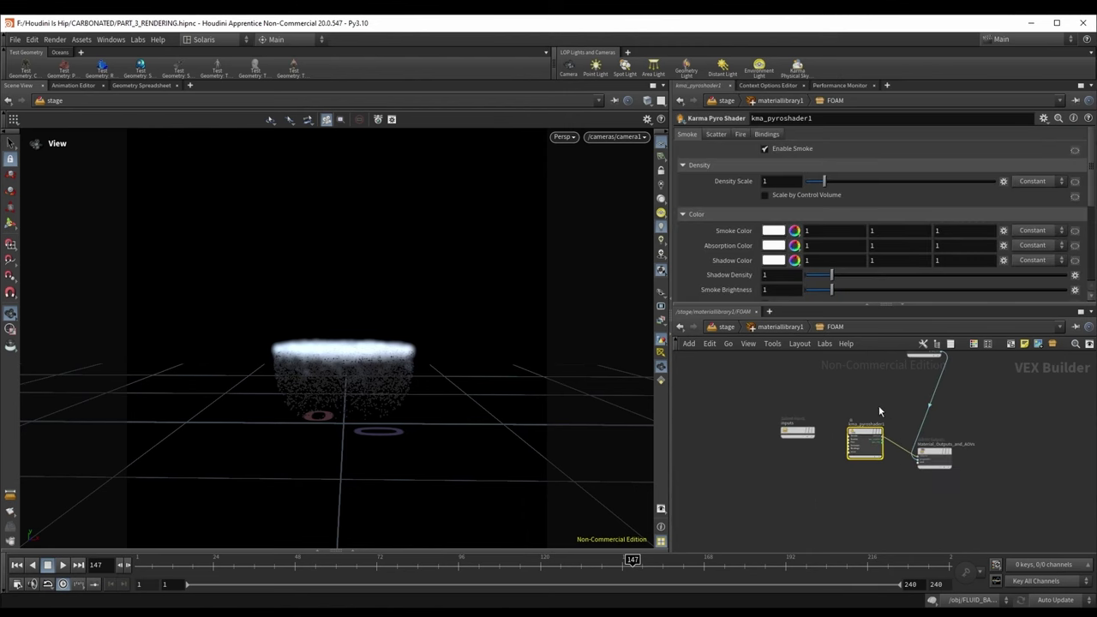
key("l")
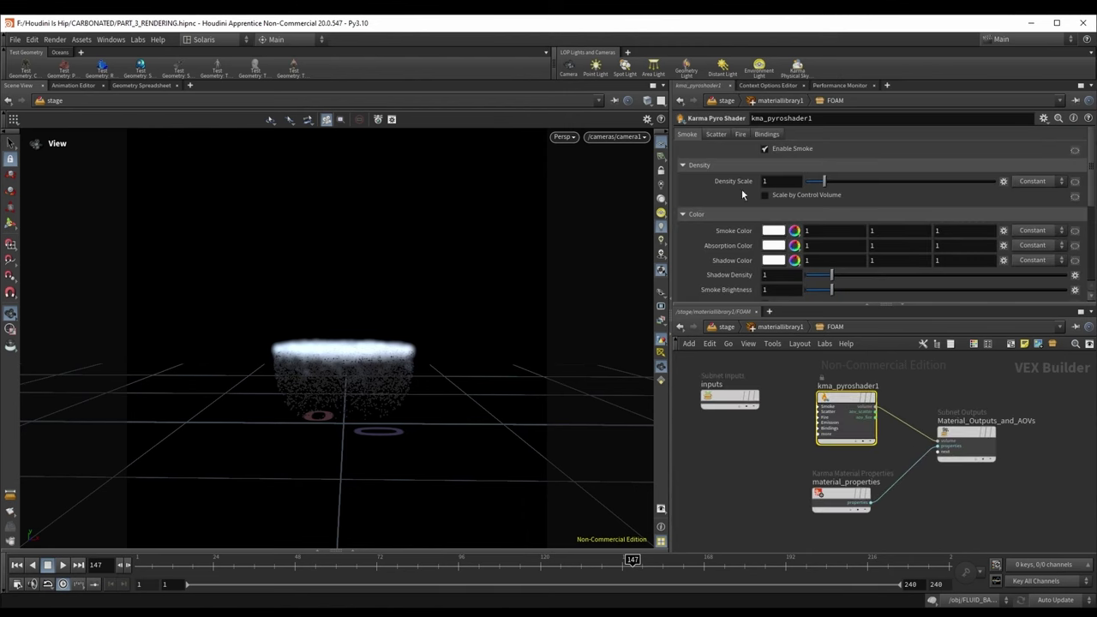
Step: Return to the stage network and auto-fill materiallibrary1 so it includes the new FOAM material
left_click(730, 103)
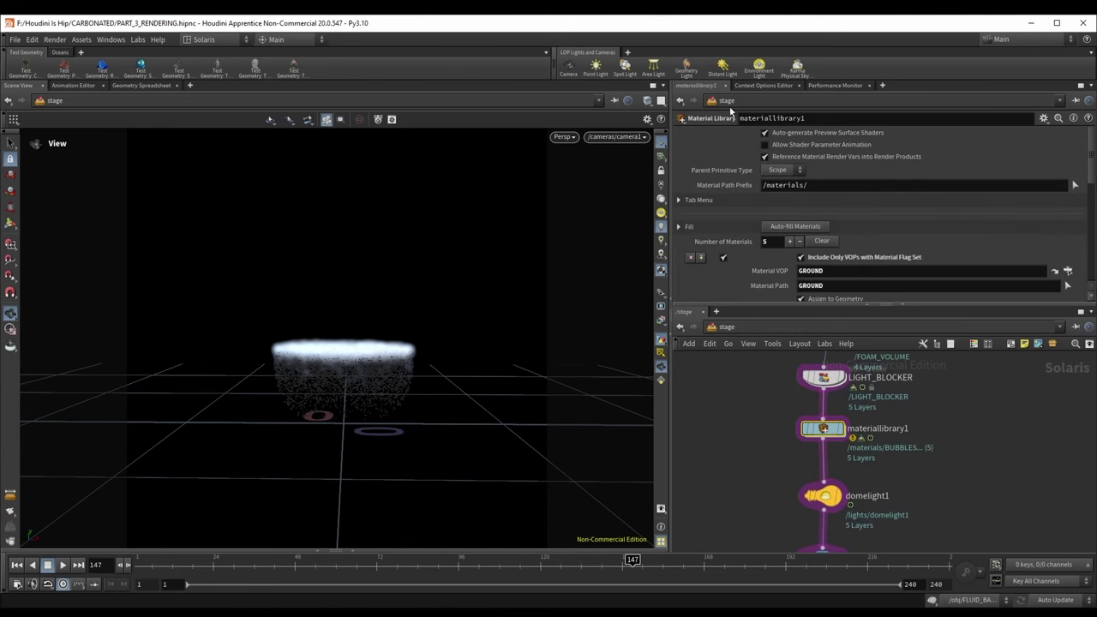
left_click(723, 103)
left_click(941, 432)
middle_click_drag(844, 458, 810, 406)
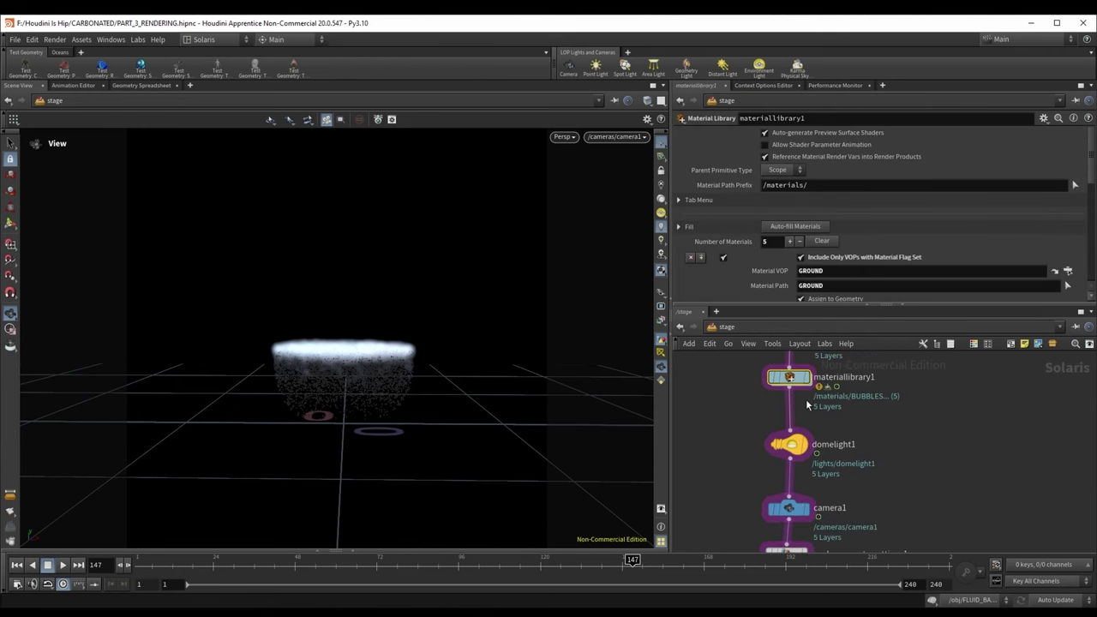
scroll(747, 261, "down", 5)
scroll(782, 261, "up", 4)
left_click(801, 214)
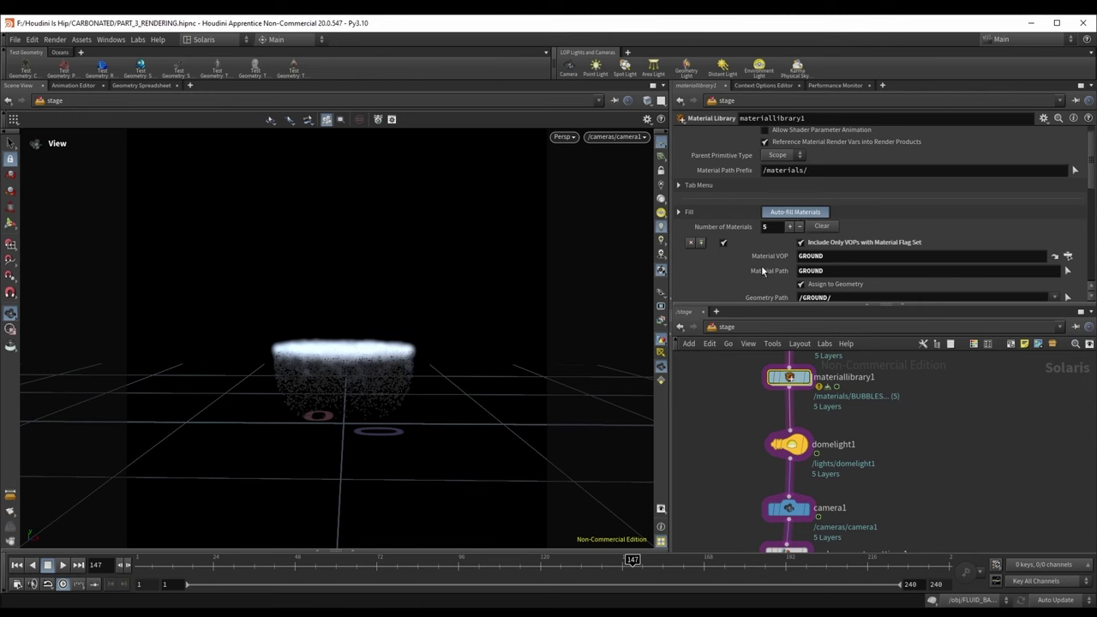
Step: Assign the FOAM material to the geometry path /FOAM_VOLUME/ in materiallibrary1
scroll(763, 271, "down", 10)
left_click(820, 293)
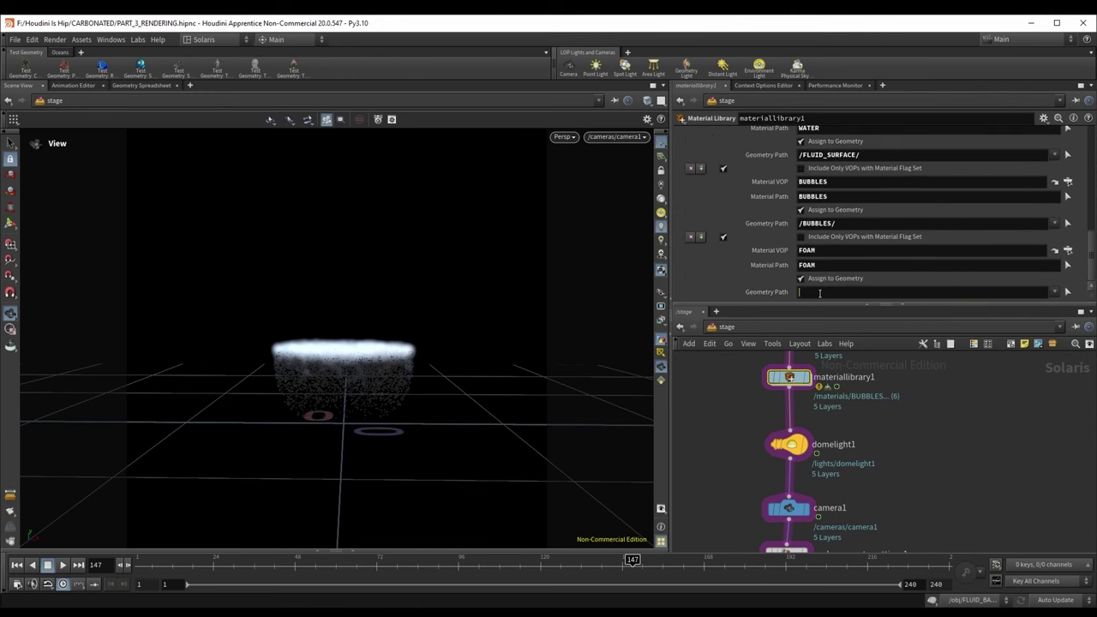
type("/")
key("Down")
key("Down")
key("Down")
key("Down")
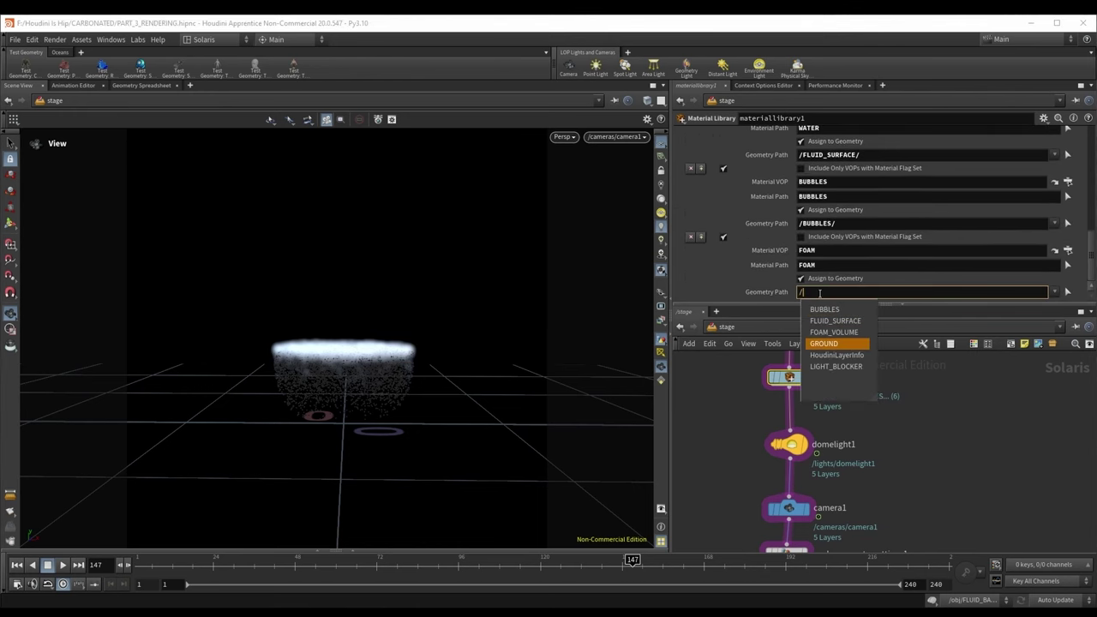
key("Up")
key("Return")
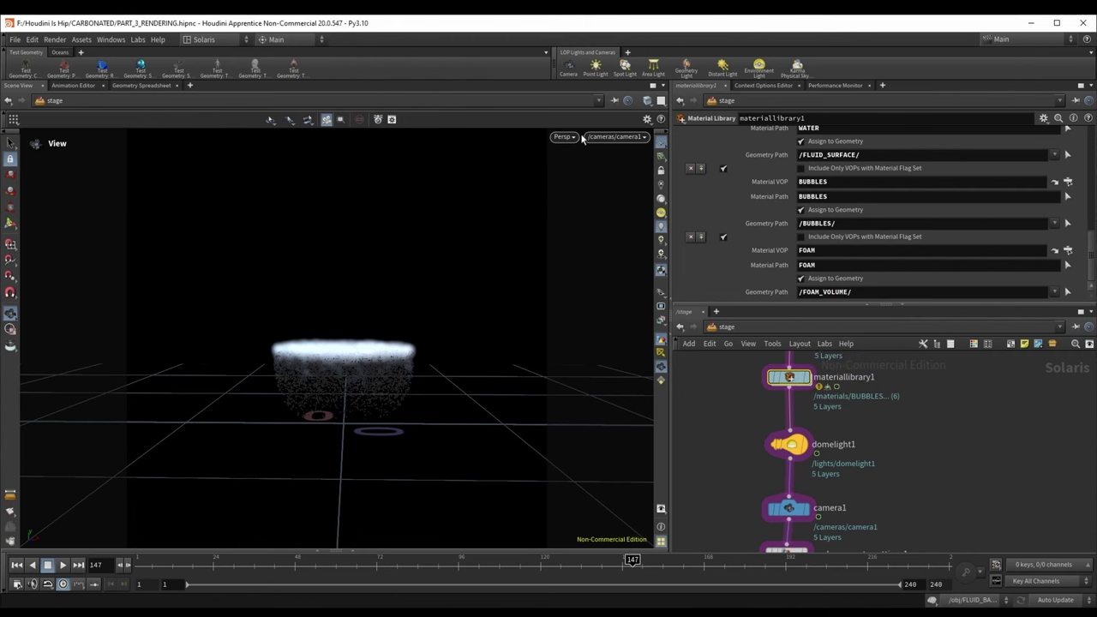
Step: Render the viewport with Karma XPU and set the FOAM pyro shader's density scale to 2.78 and smoke brightness to 2.52
left_click(582, 139)
left_click(600, 203)
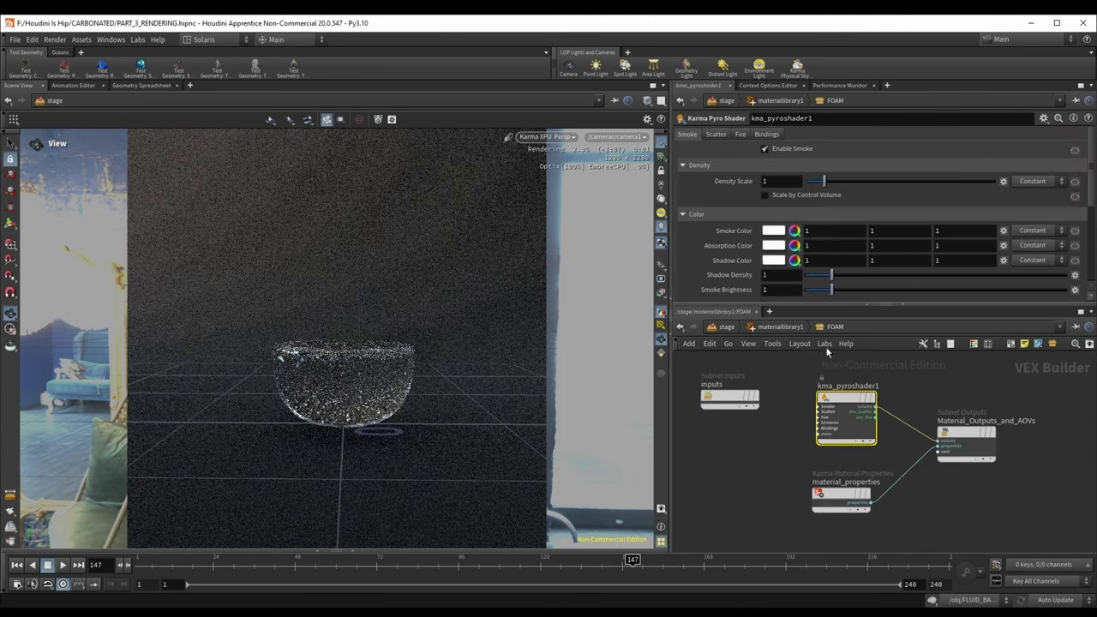
left_click(780, 326)
double_click(890, 431)
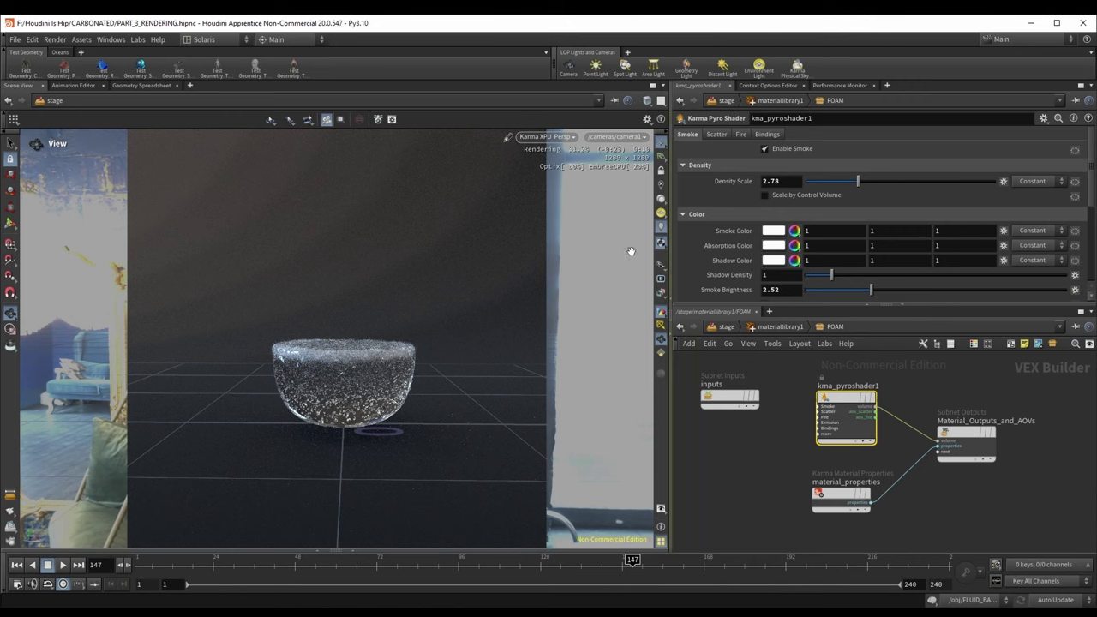
Step: Leave the stage for the object network, open FLUID_MESHING and set the viewport background to the dark scheme
left_click(547, 136)
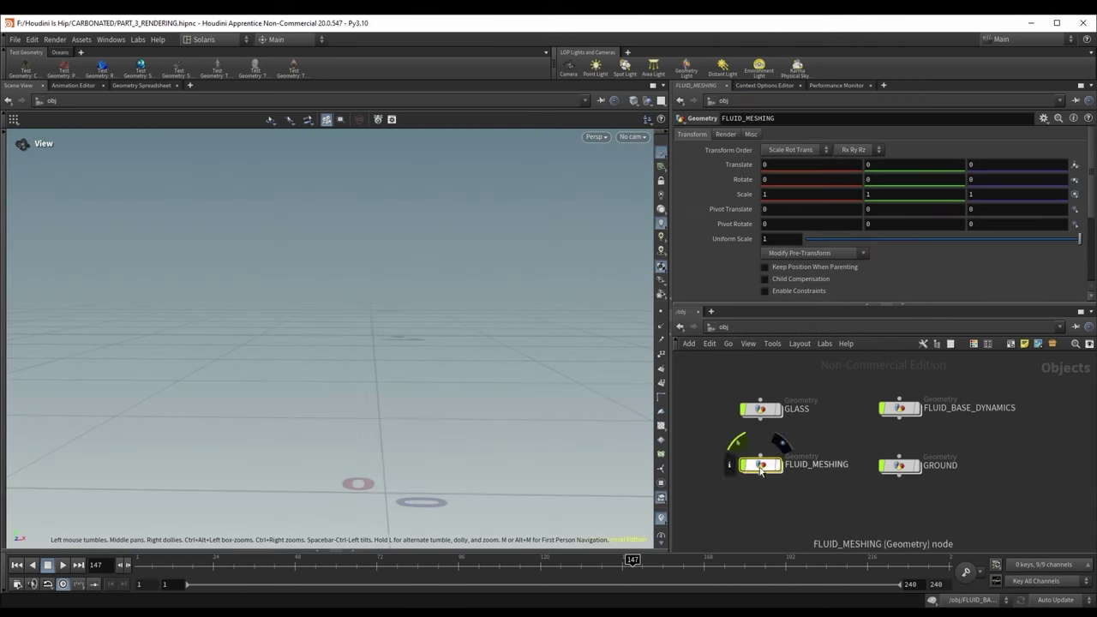
double_click(759, 463)
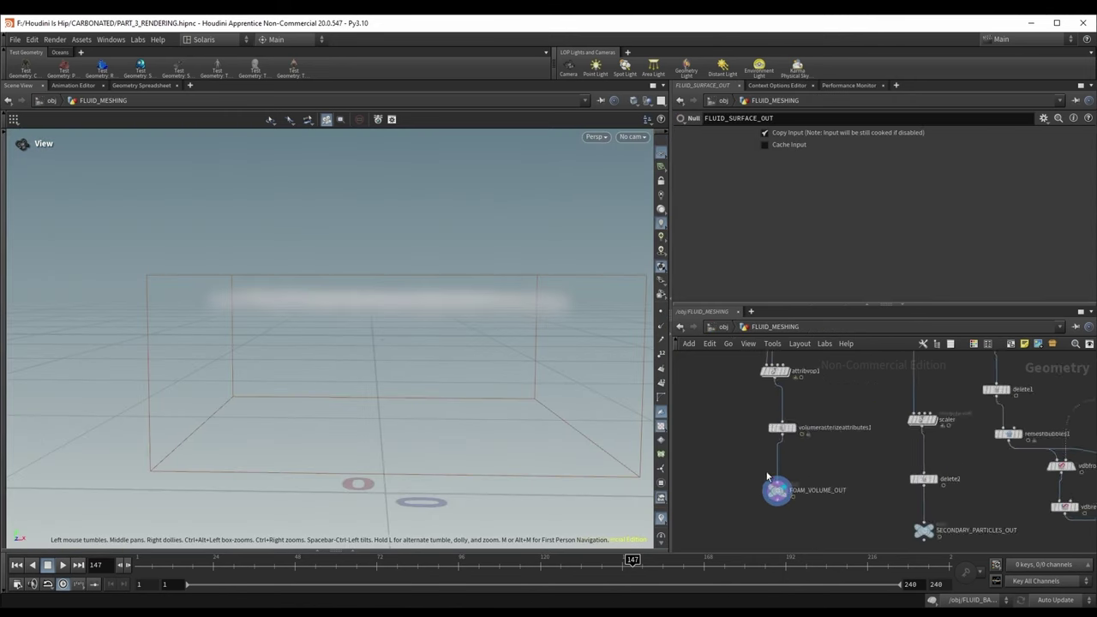
scroll(838, 471, "up", 3)
left_click_drag(357, 314, 286, 302)
key("d")
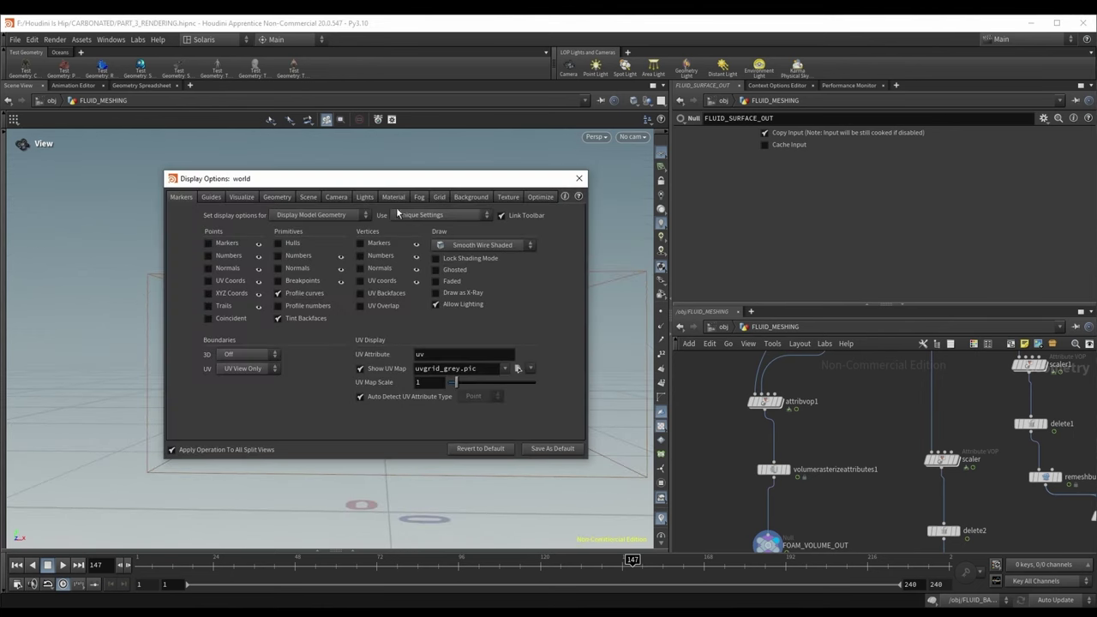
left_click(471, 196)
left_click(264, 215)
left_click(264, 249)
Step: Display FLUID_SURFACE_OUT and examine the meshed fluid surface from several angles
middle_click_drag(819, 469, 800, 426)
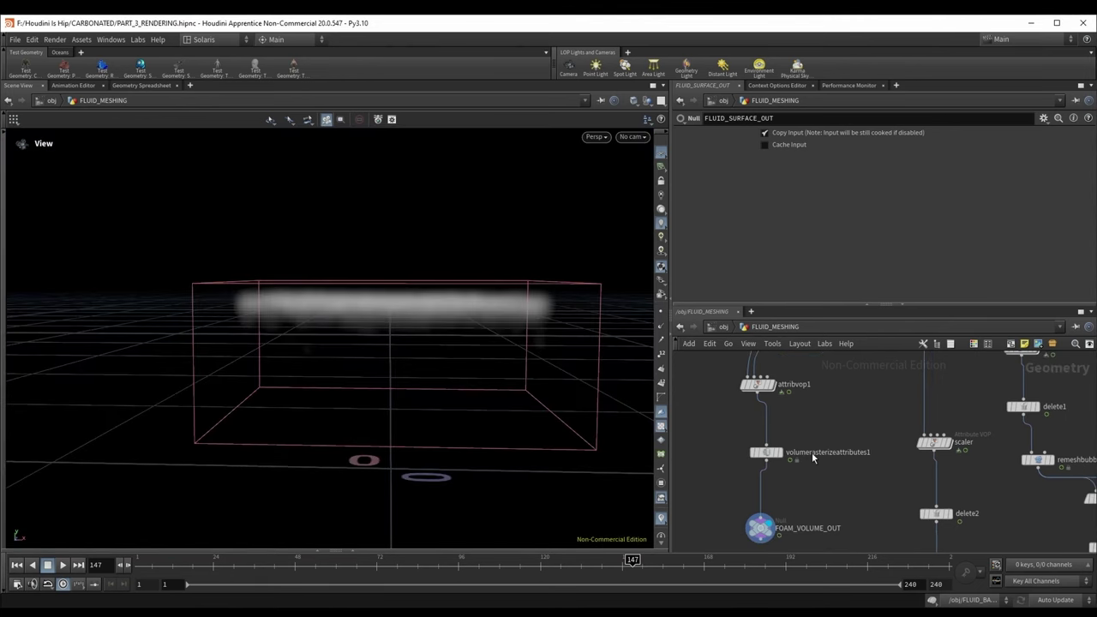
scroll(806, 441, "down", 1)
middle_click_drag(830, 468, 754, 391)
middle_click_drag(972, 518, 911, 504)
scroll(912, 506, "down", 2)
middle_click_drag(1011, 549, 863, 442)
scroll(796, 441, "up", 3)
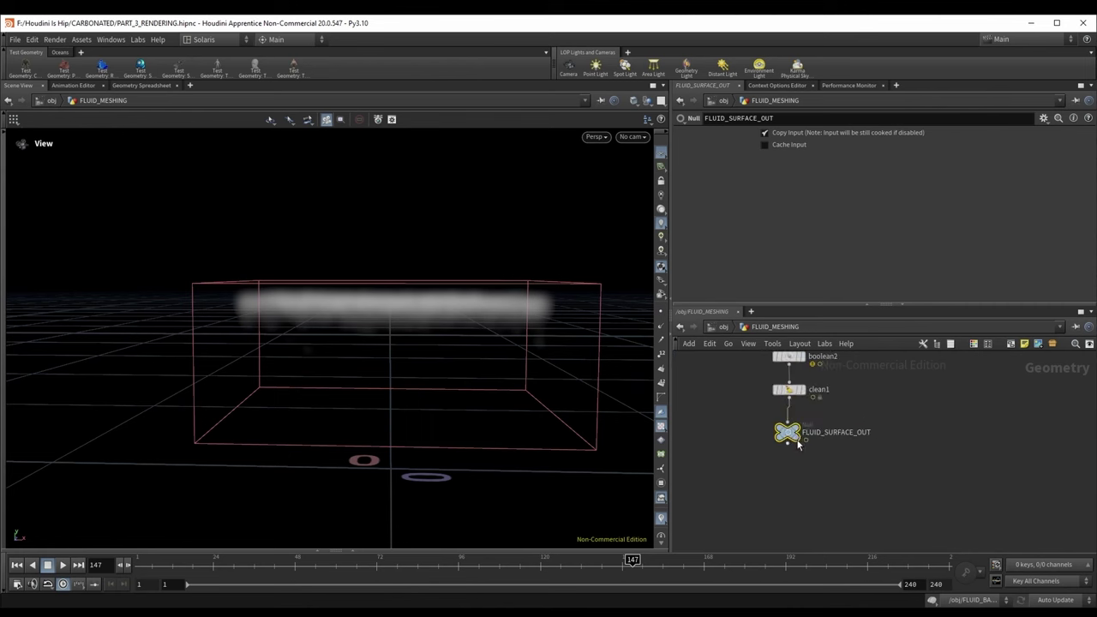
left_click(801, 421)
left_click_drag(339, 293, 648, 390)
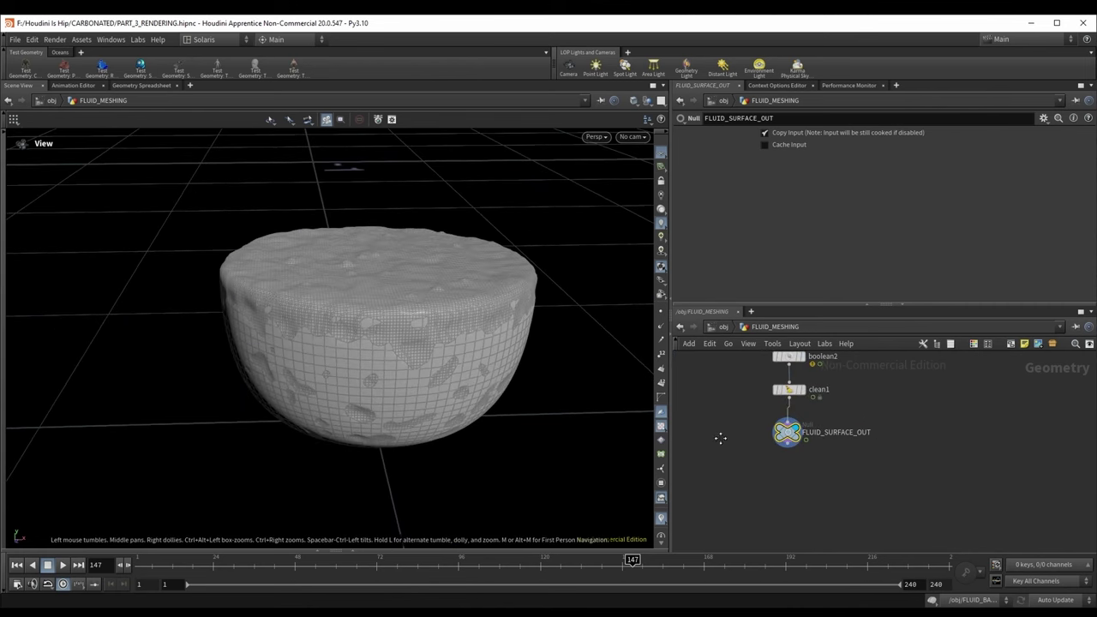
middle_click_drag(721, 439, 803, 487)
left_click_drag(380, 309, 291, 286)
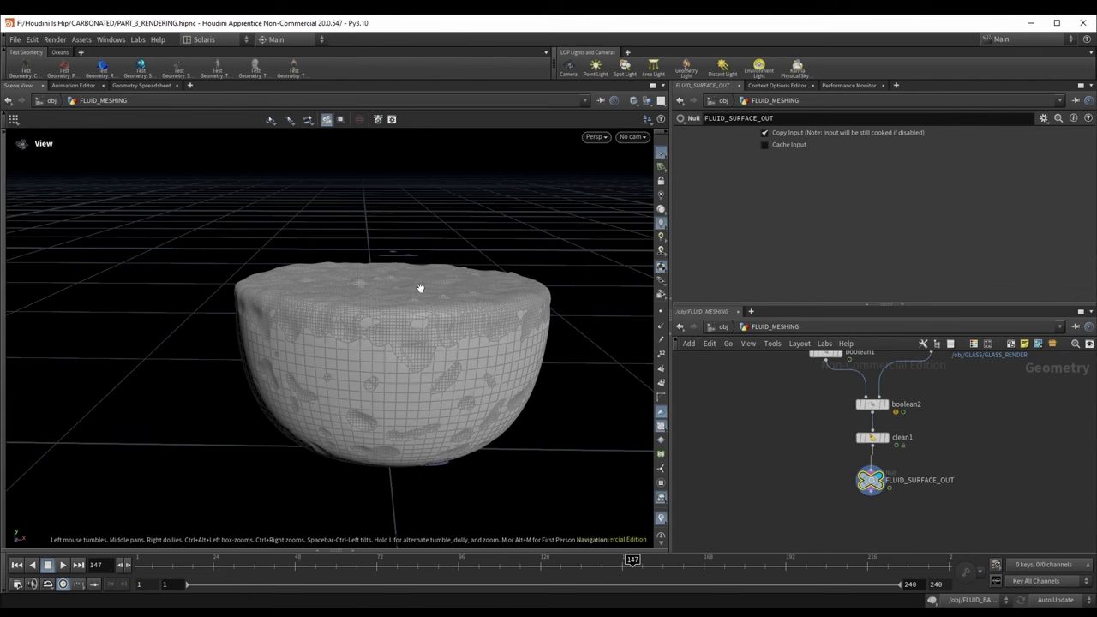
Step: Move the FLUID_SURFACE_OUT null further below clean1 to make room for new nodes
scroll(820, 460, "down", 8)
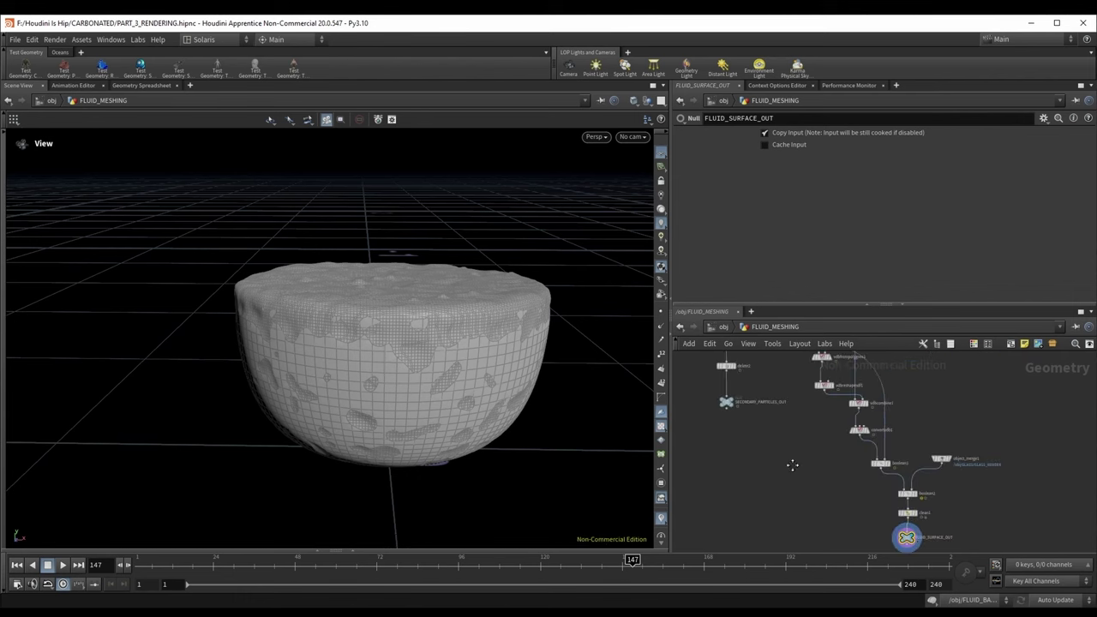
middle_click_drag(965, 541, 938, 482)
scroll(937, 482, "up", 2)
left_click_drag(936, 468, 939, 511)
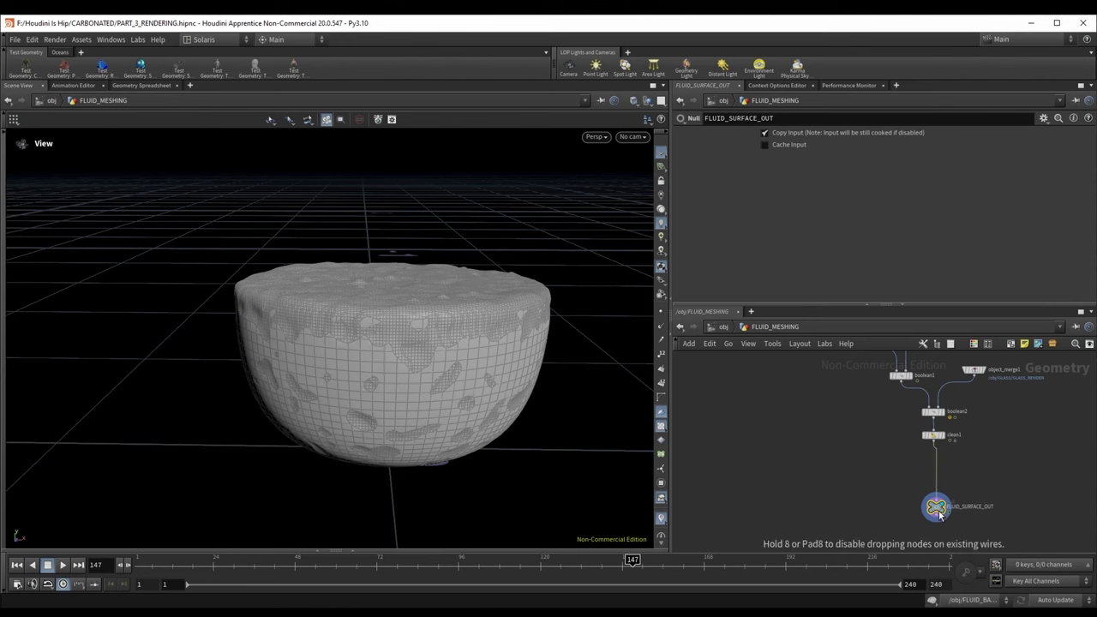
scroll(939, 510, "down", 2)
middle_click_drag(886, 465, 872, 505)
scroll(725, 395, "up", 1)
Step: Move FOAM_VOLUME_OUT down near the end of the fluid surface chain and display the foam volume
left_click_drag(680, 381, 735, 527)
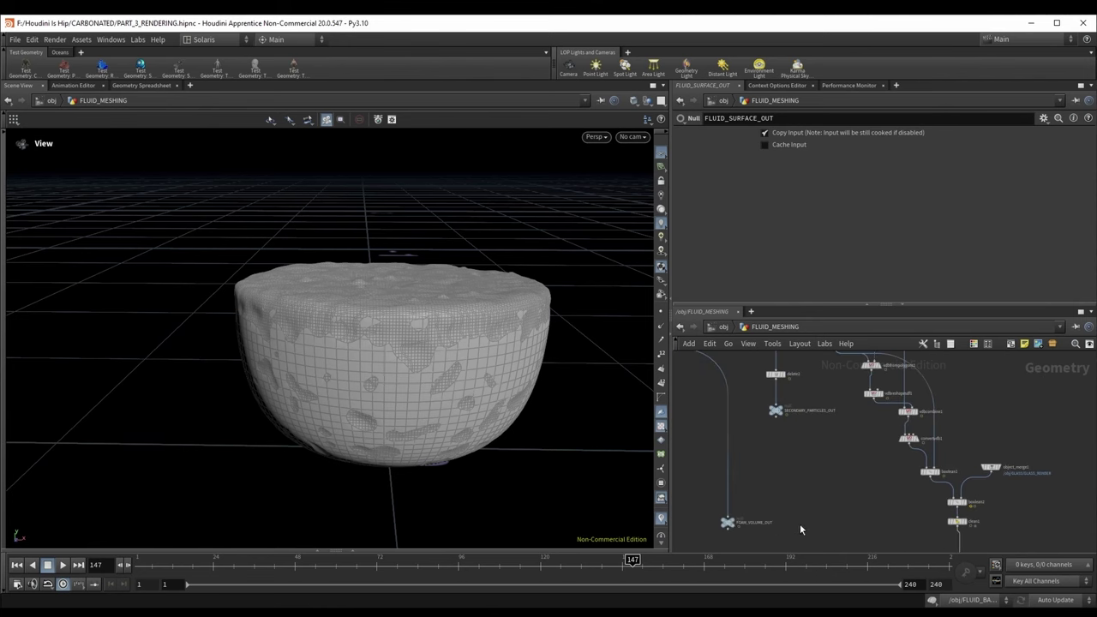
scroll(800, 523, "down", 1)
middle_click_drag(800, 524, 784, 432)
scroll(728, 430, "up", 2)
left_click_drag(731, 429, 803, 423)
left_click(800, 424)
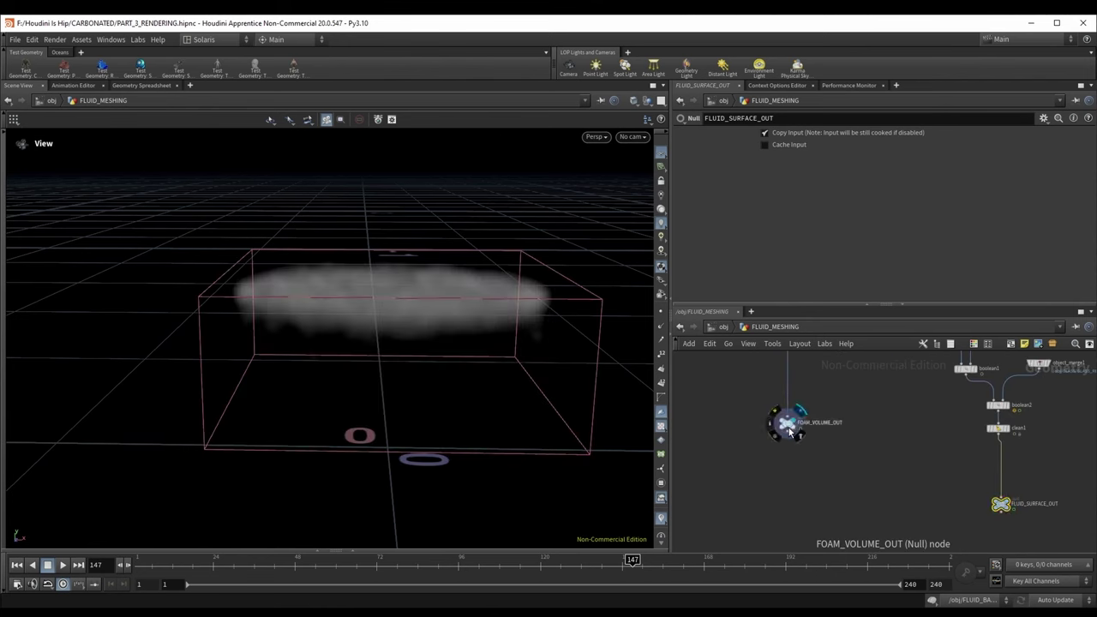
left_click(787, 424)
left_click_drag(429, 390, 436, 353)
Step: Add an Attribute from Volume node between FOAM_VOLUME_OUT and FLUID_SURFACE_OUT
middle_click_drag(879, 481, 842, 471)
key("Tab")
type("attribut")
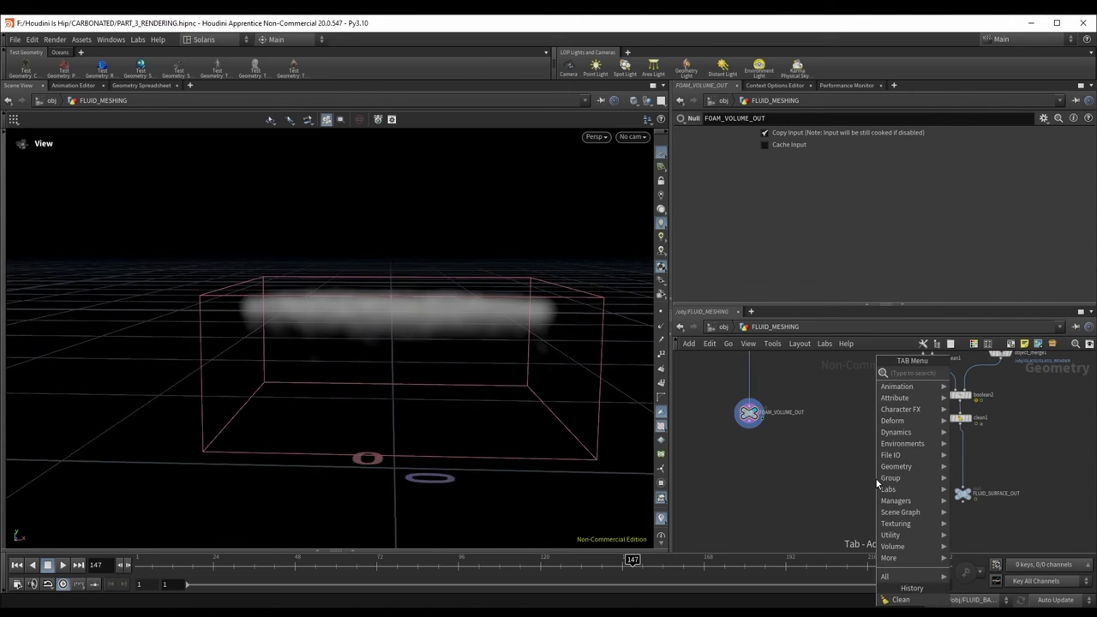
type("efrom")
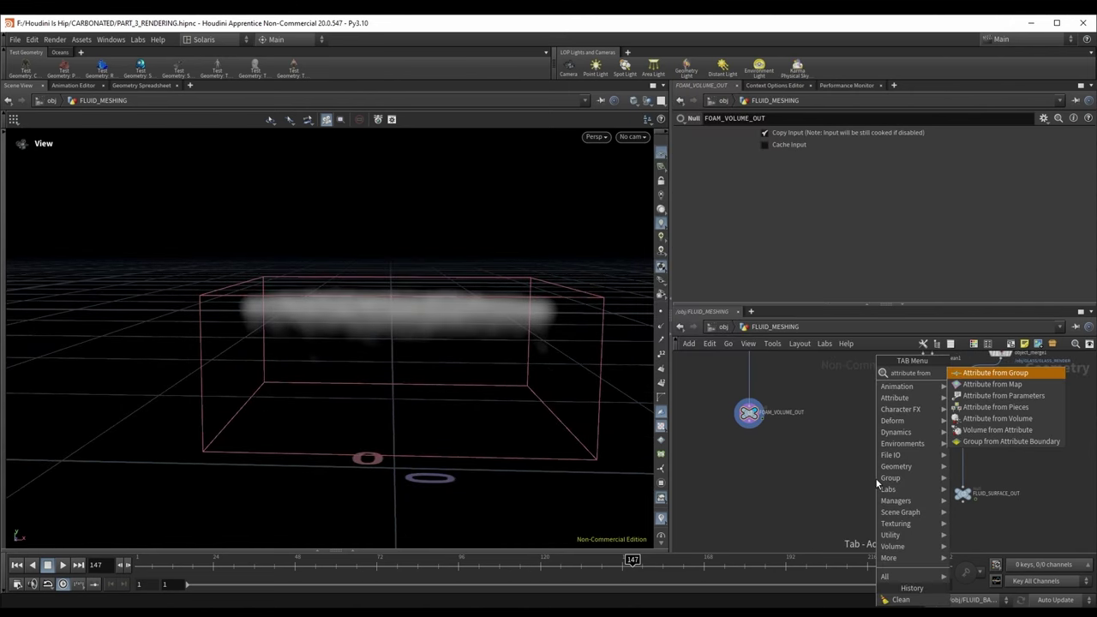
key("Down")
key("Down")
key("Down")
key("Down")
key("Return")
left_click(875, 482)
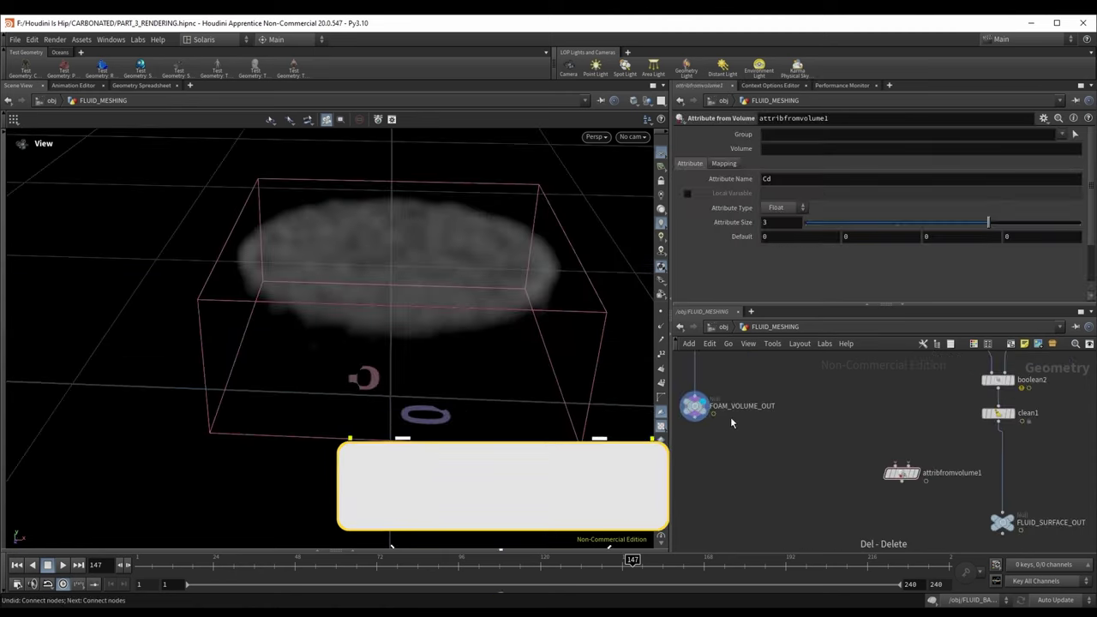
Step: Connect clean1 to the first input and FOAM_VOLUME_OUT to the second input of the Attribute from Volume node, and display its result
left_click(714, 415)
left_click(928, 459)
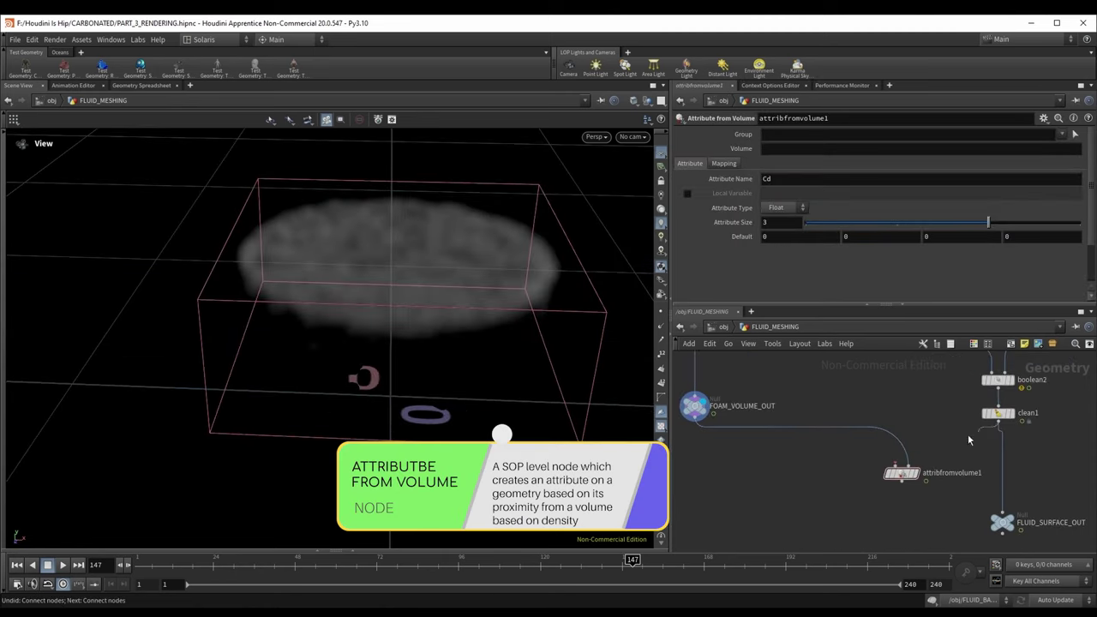
left_click(998, 422)
left_click(897, 464)
left_click(916, 473)
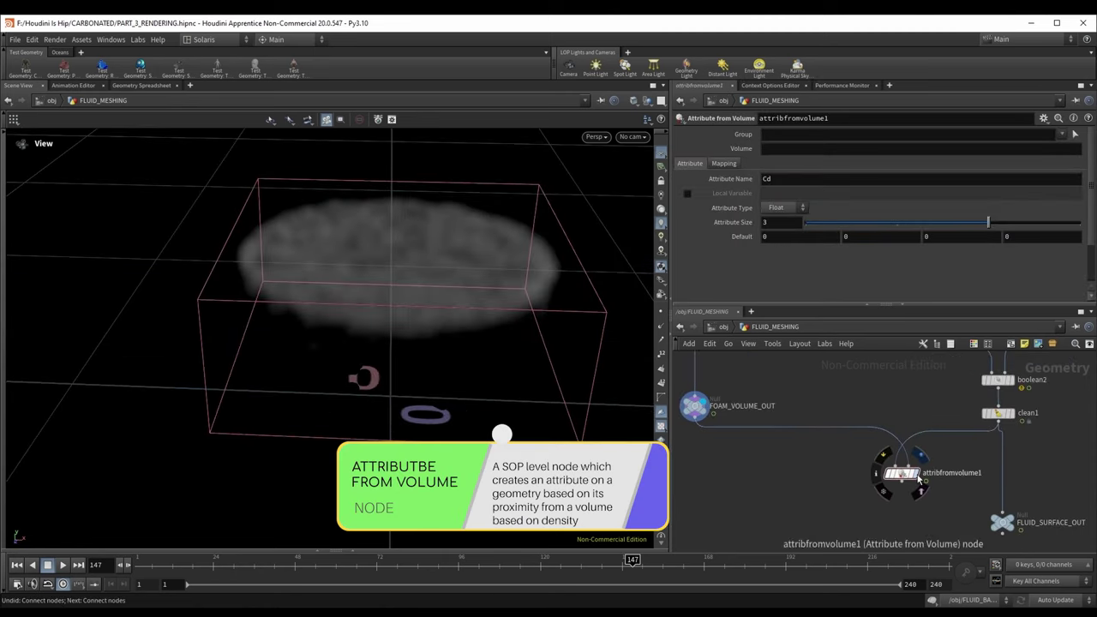
left_click_drag(473, 329, 476, 280)
scroll(397, 321, "up", 5)
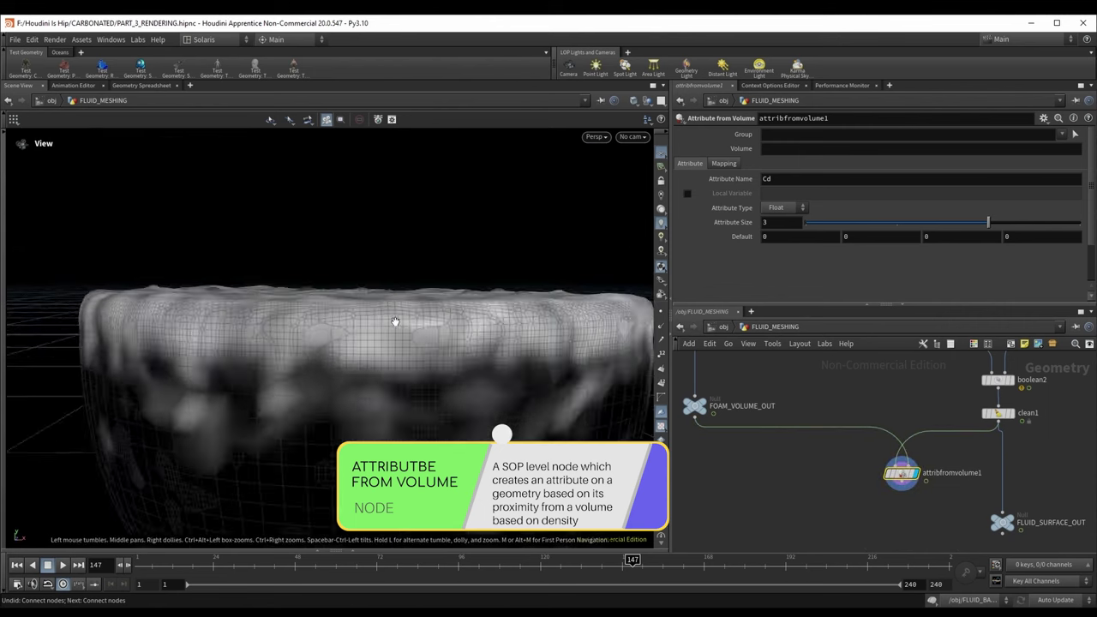
left_click_drag(397, 321, 286, 340)
scroll(350, 343, "down", 8)
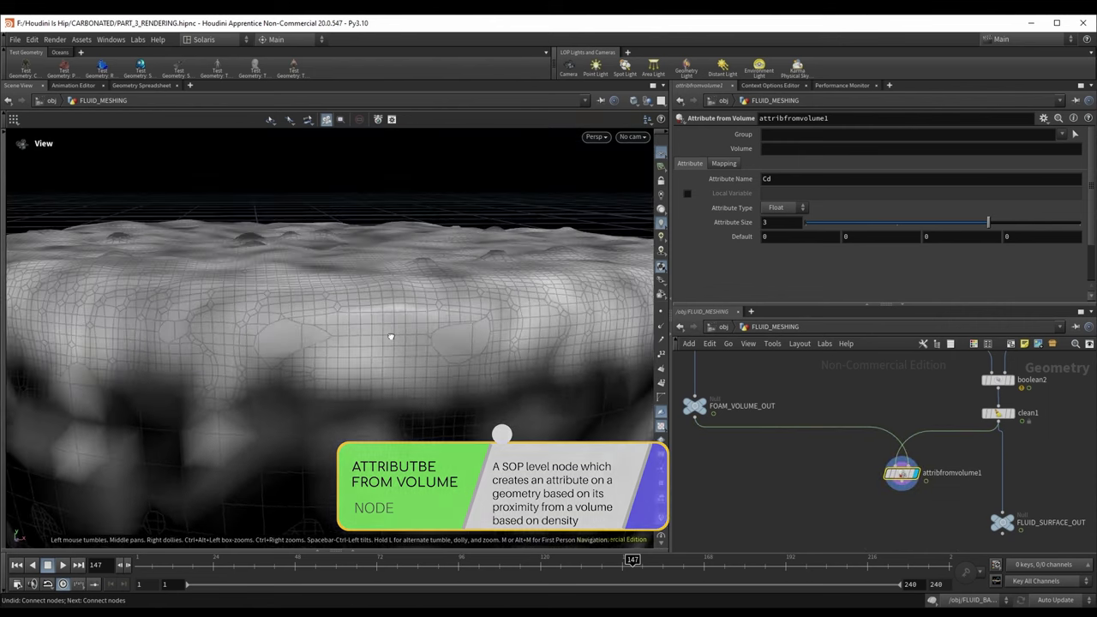
mouse_move(357, 306)
left_mouse_down()
mouse_move(355, 335)
mouse_move(355, 279)
mouse_move(363, 290)
left_mouse_up()
scroll(331, 314, "up", 3)
scroll(364, 290, "up", 4)
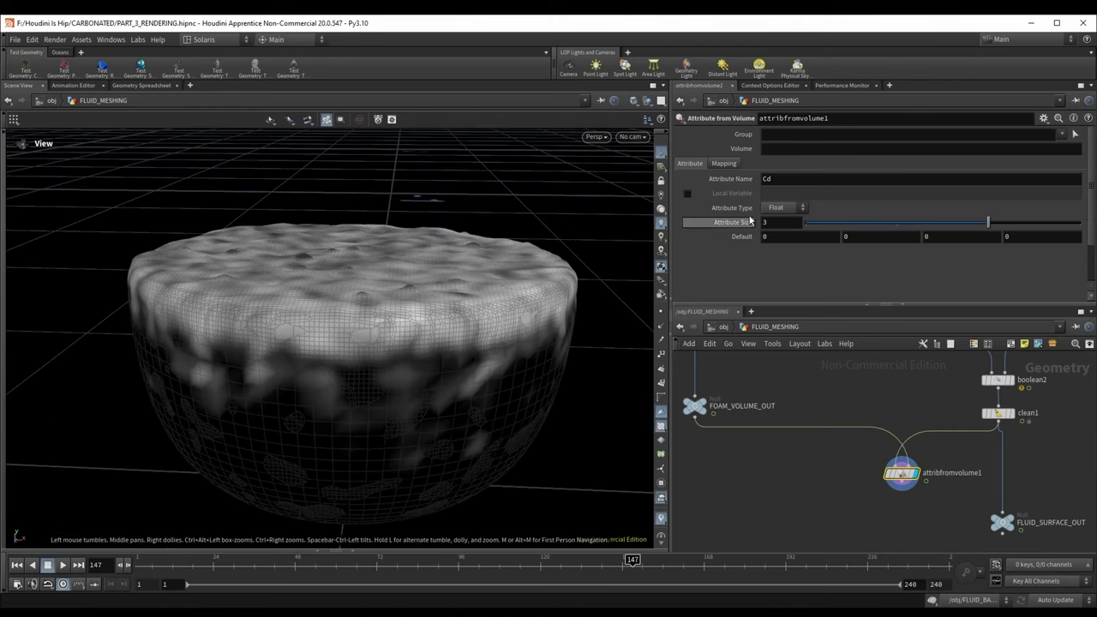
Step: Set the attribute name of the Attribute from Volume node to opac
left_click_drag(777, 177, 755, 169)
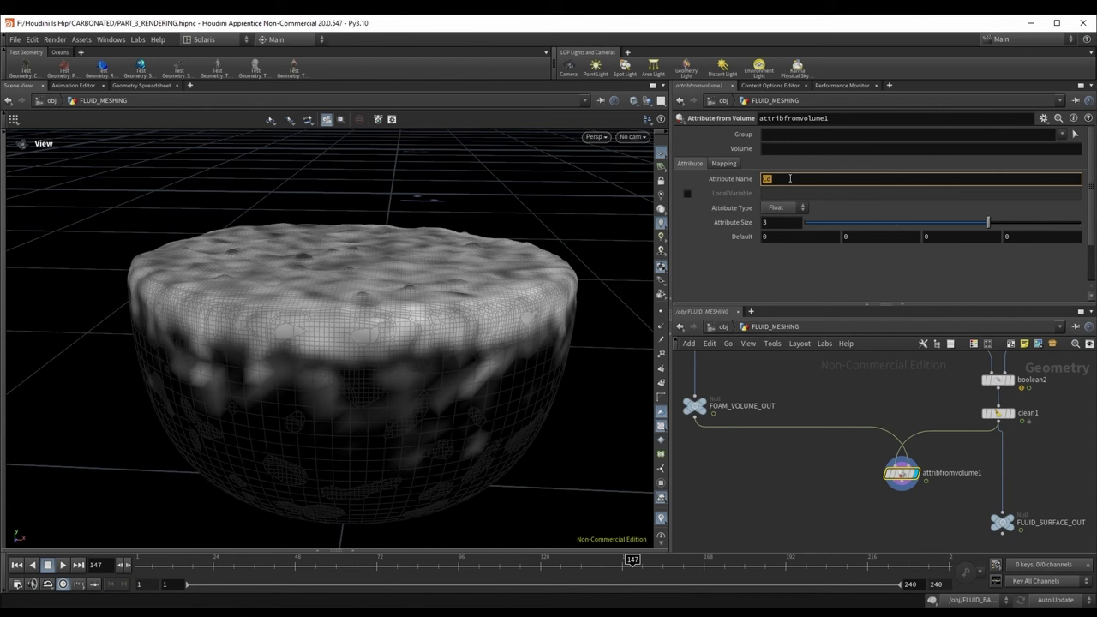
type("opac")
key("Return")
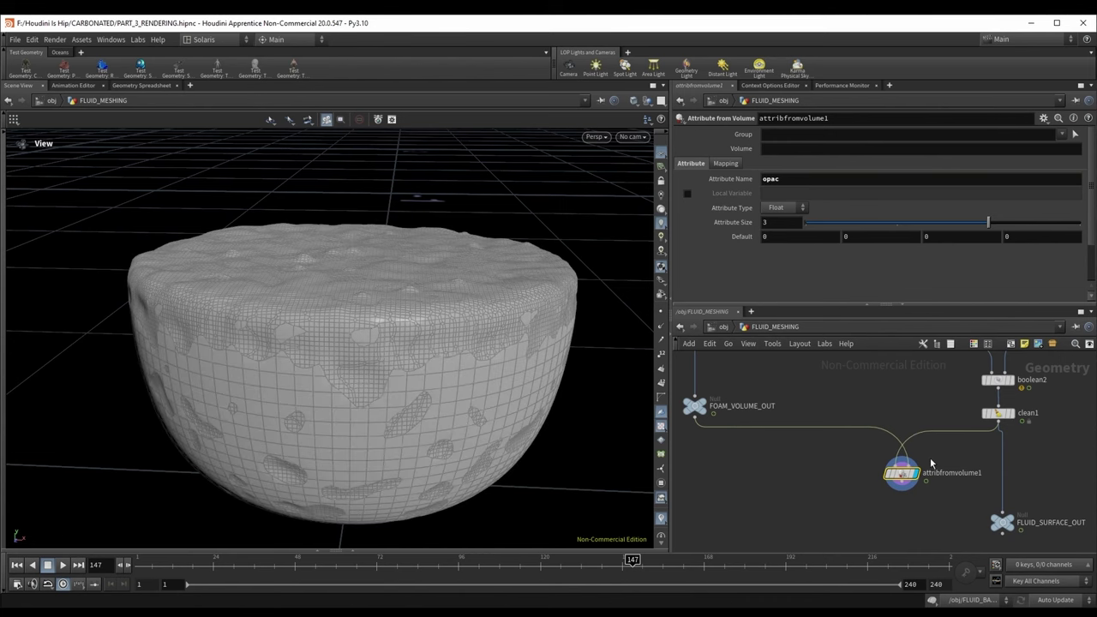
middle_click_drag(952, 515, 935, 474)
key("Tab")
left_click(881, 525)
key("Delete")
Step: Add a Color node after attribfromvolume1 and display it
key("Tab")
type("color")
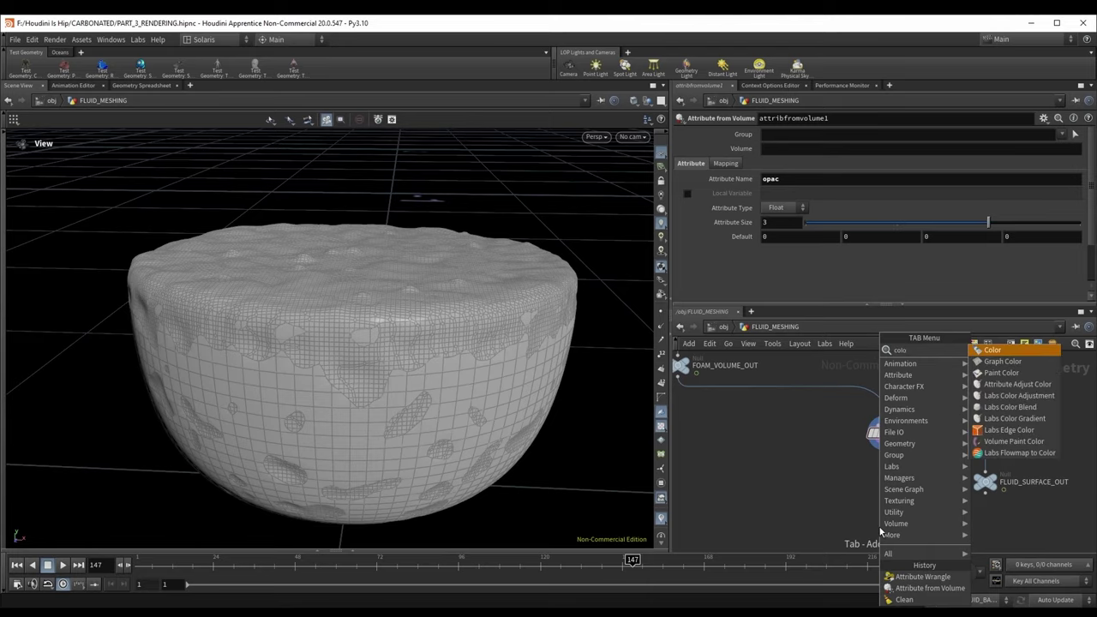
key("Return")
left_click(900, 495)
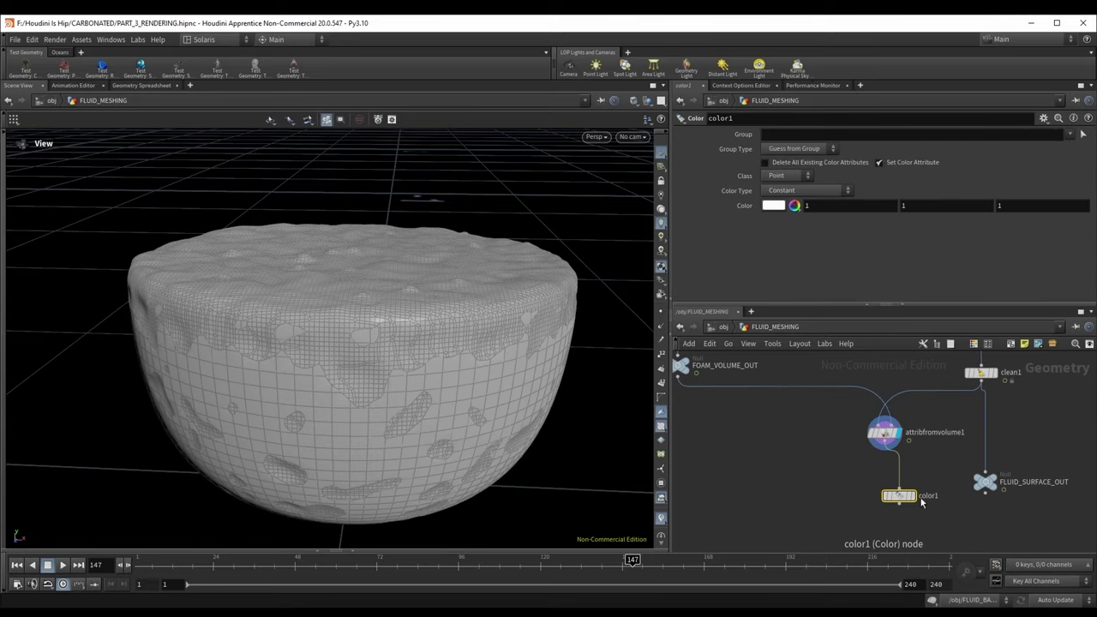
left_click(911, 496)
Step: Set the Color node to Ramp from Attribute, driven by the opac attribute, and inspect the coloured fluid surface
left_click(806, 190)
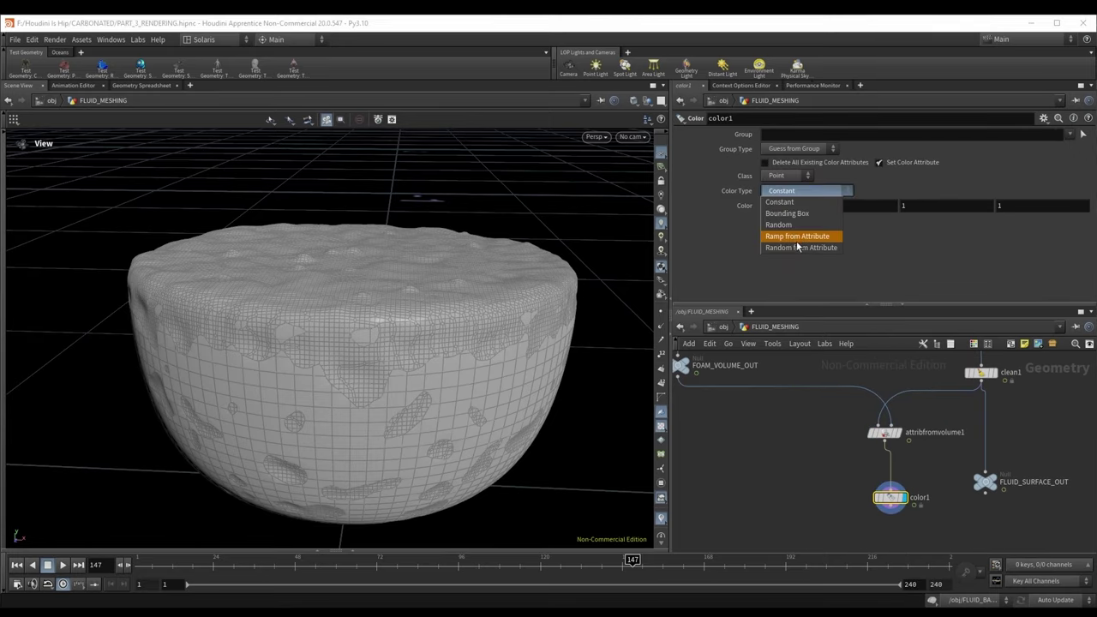
left_click(797, 236)
left_click(794, 206)
type("opac")
key("Return")
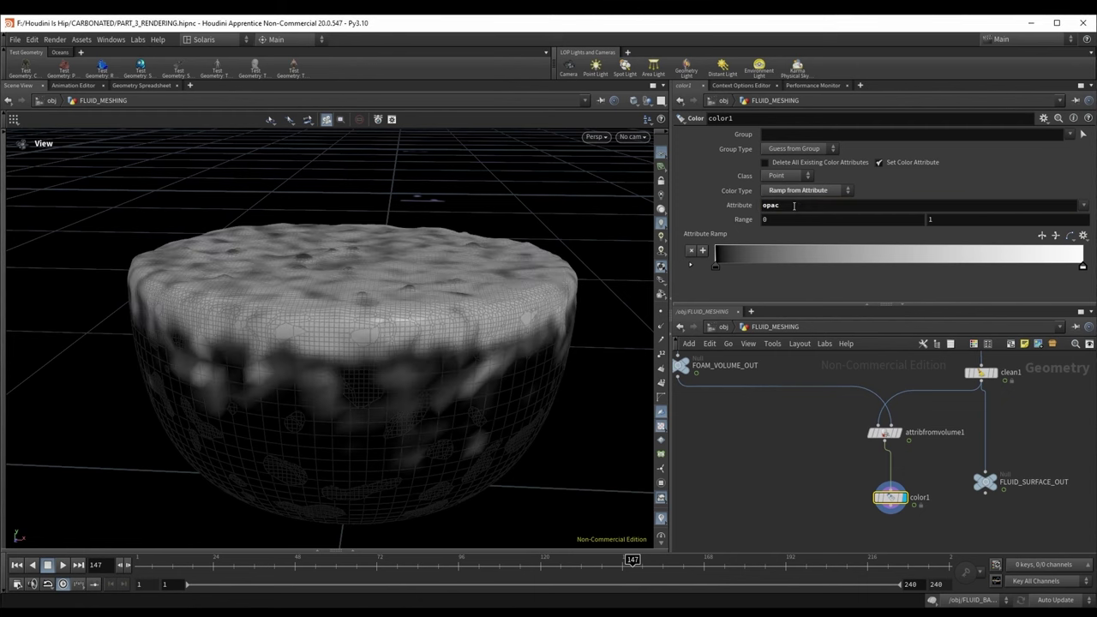
left_click_drag(715, 267, 338, 372)
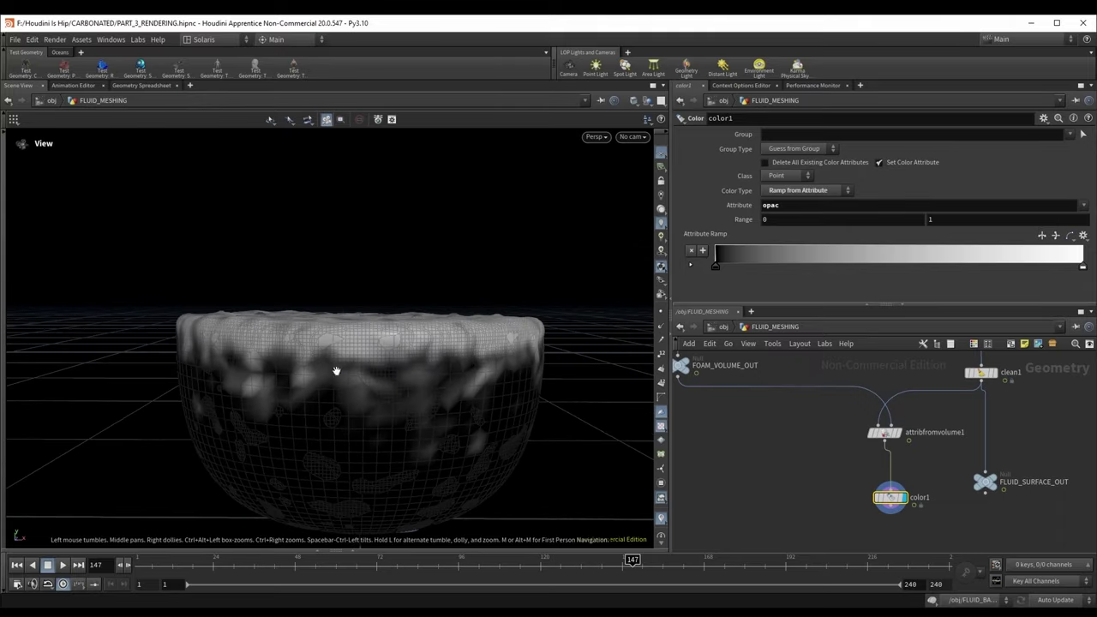
scroll(931, 471, "down", 2)
middle_click_drag(931, 472, 897, 477)
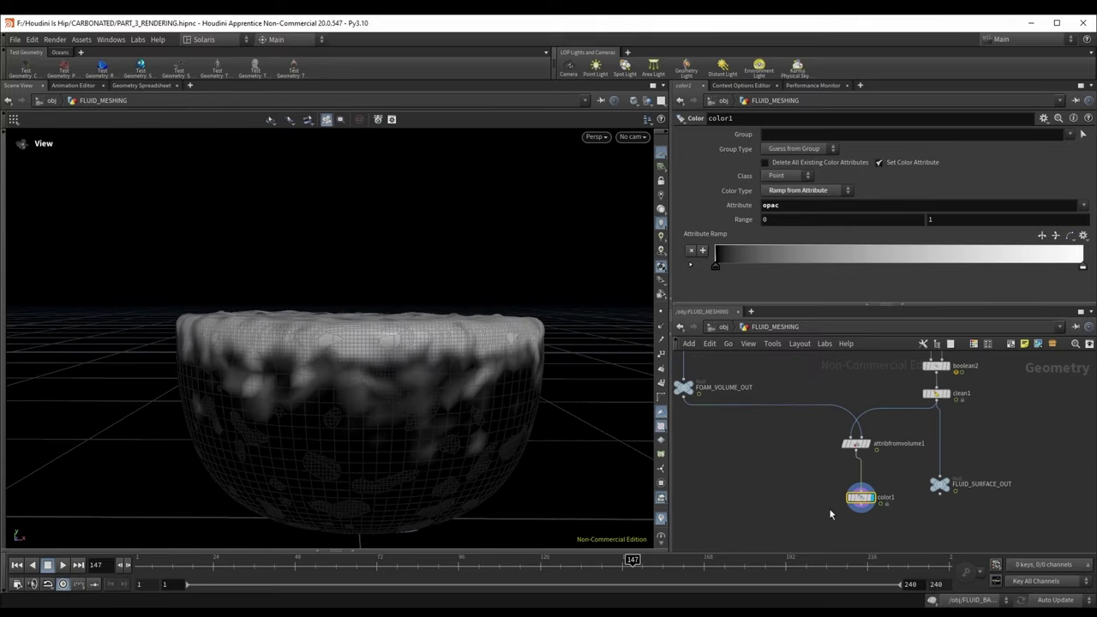
Step: Delete the Color node and insert attribfromvolume1 between clean1 and FLUID_SURFACE_OUT
key("Delete")
left_click(857, 451)
left_click(950, 469)
left_click_drag(863, 445, 946, 451)
Step: Bypass the BUBBLES and FOAM_VOLUME imports in the stage network and render the viewport with Karma XPU
left_click(721, 331)
left_click(721, 331)
left_click(754, 419)
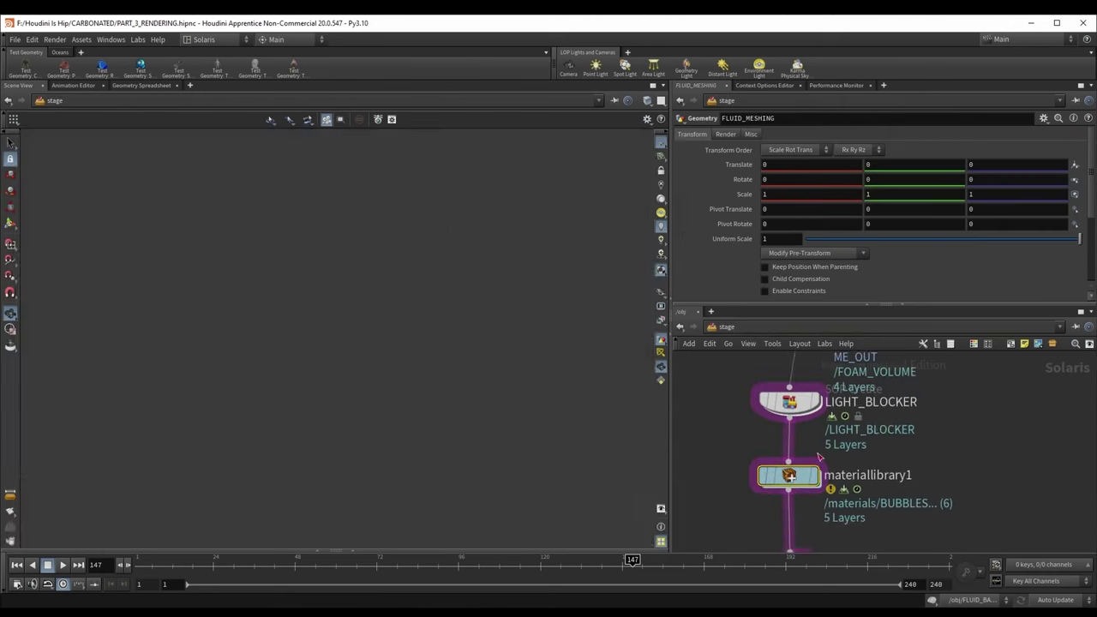
scroll(847, 390, "down", 2)
middle_click_drag(847, 390, 850, 428)
middle_click_drag(780, 445, 764, 507)
scroll(778, 430, "up", 3)
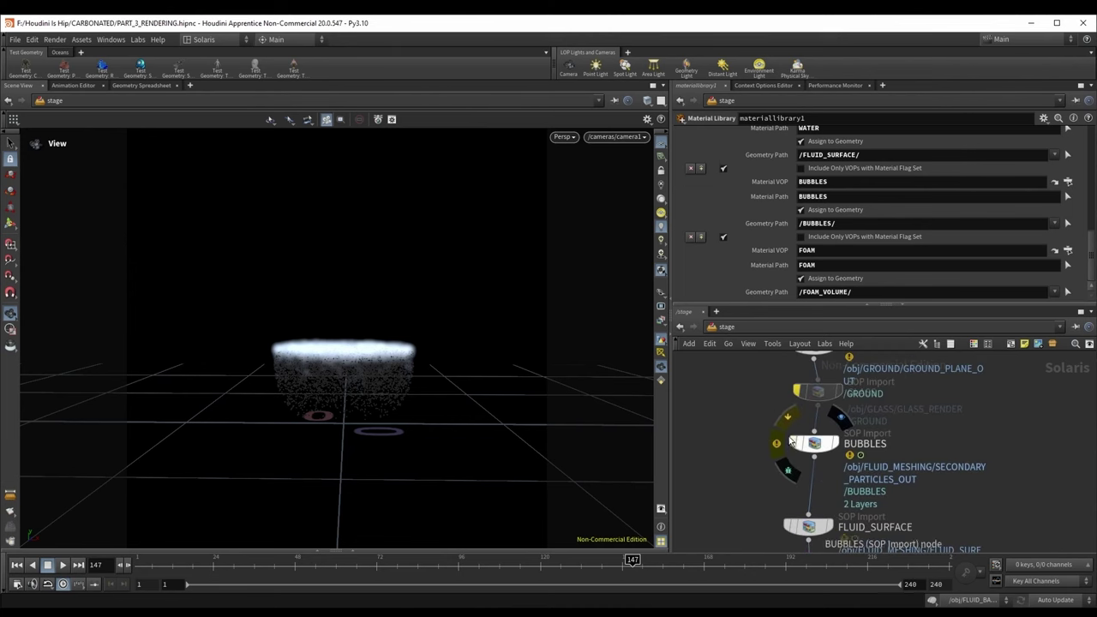
middle_click_drag(884, 532, 883, 417)
left_click(793, 497)
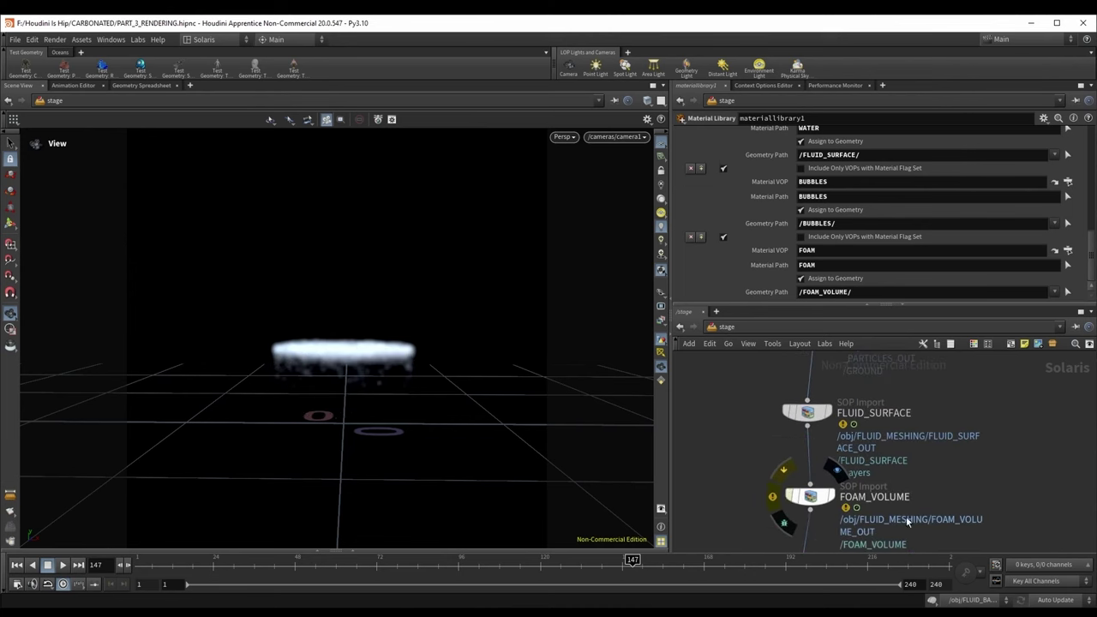
scroll(883, 507, "down", 3)
left_click(562, 140)
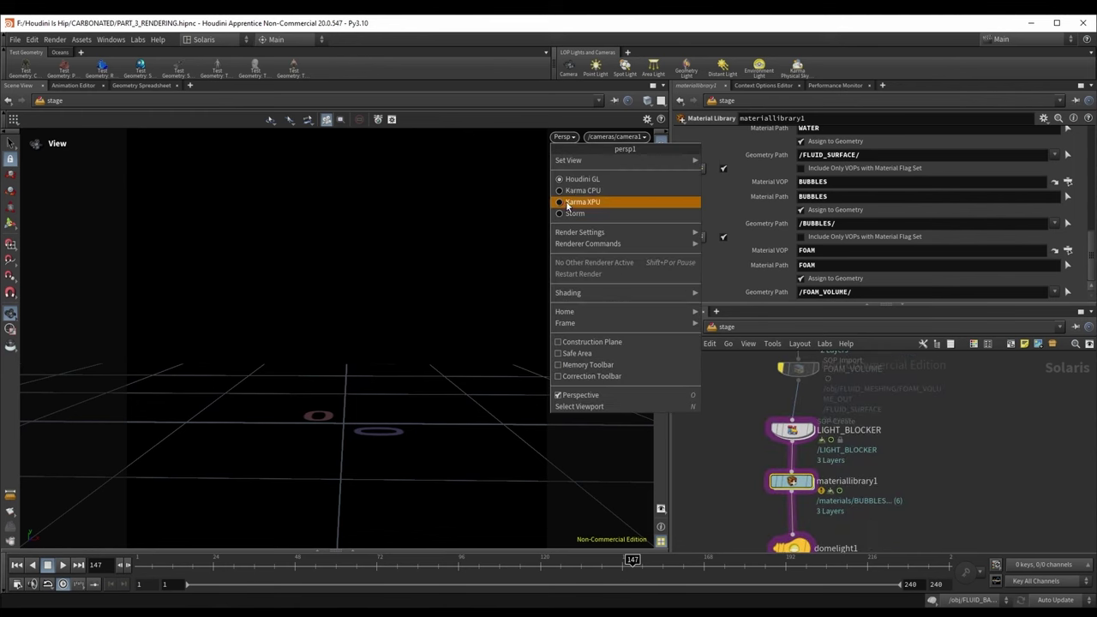
left_click(604, 203)
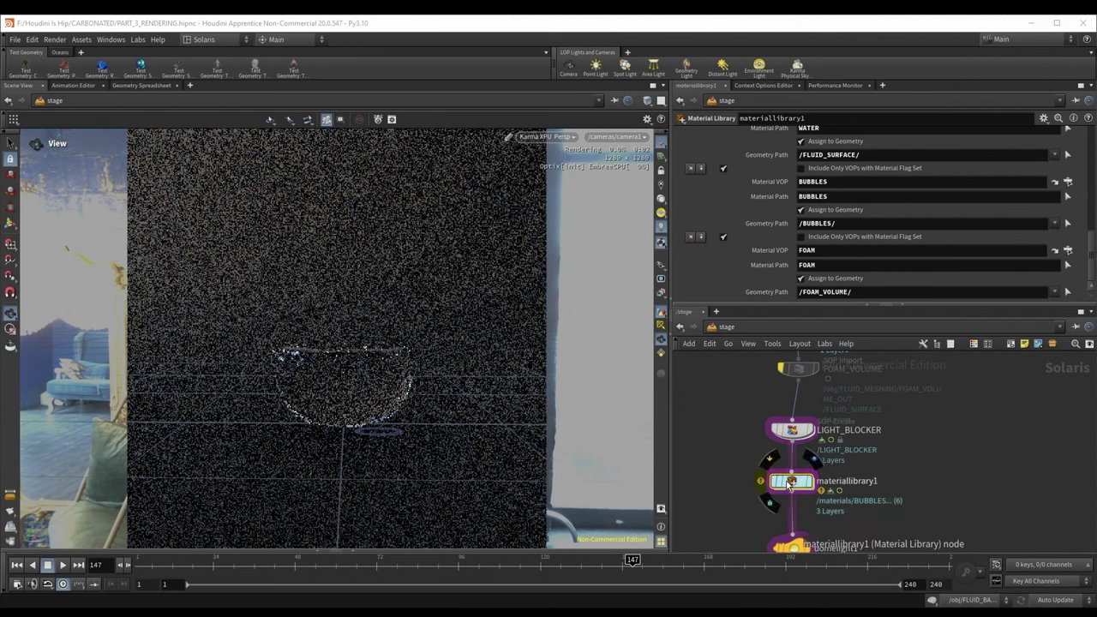
Step: Add a MtlX Geometry Property Value node inside the WATER material of materiallibrary1
double_click(792, 481)
middle_click_drag(858, 450, 857, 410)
scroll(856, 412, "down", 2)
middle_click_drag(714, 451, 776, 446)
scroll(777, 446, "up", 2)
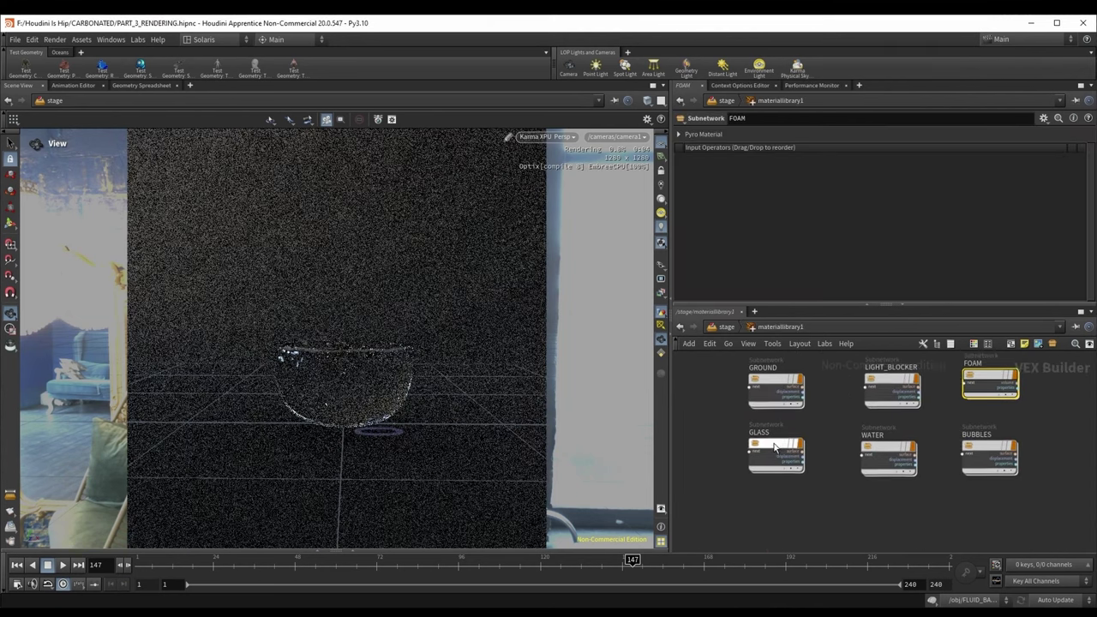
middle_click_drag(822, 417, 799, 446)
double_click(865, 482)
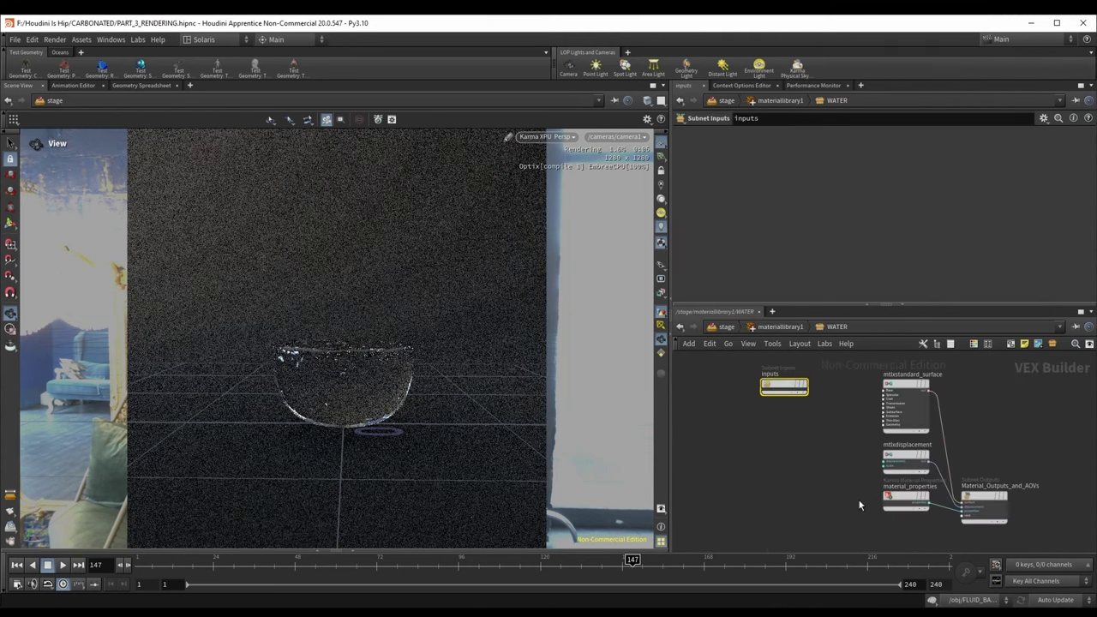
key("Tab")
type("geometry")
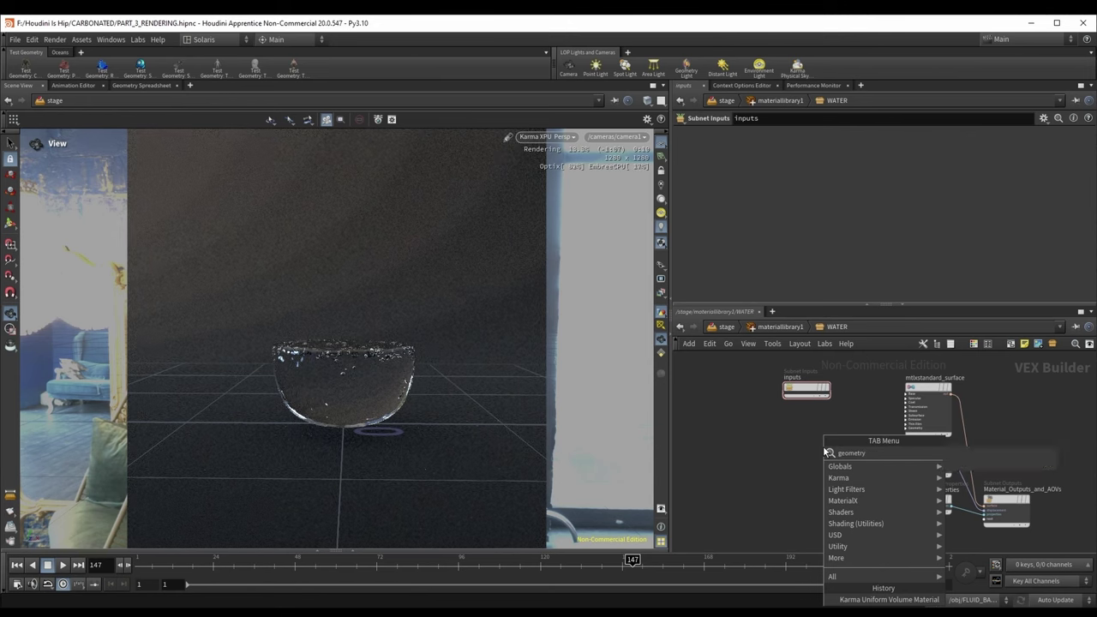
key("Down")
key("Return")
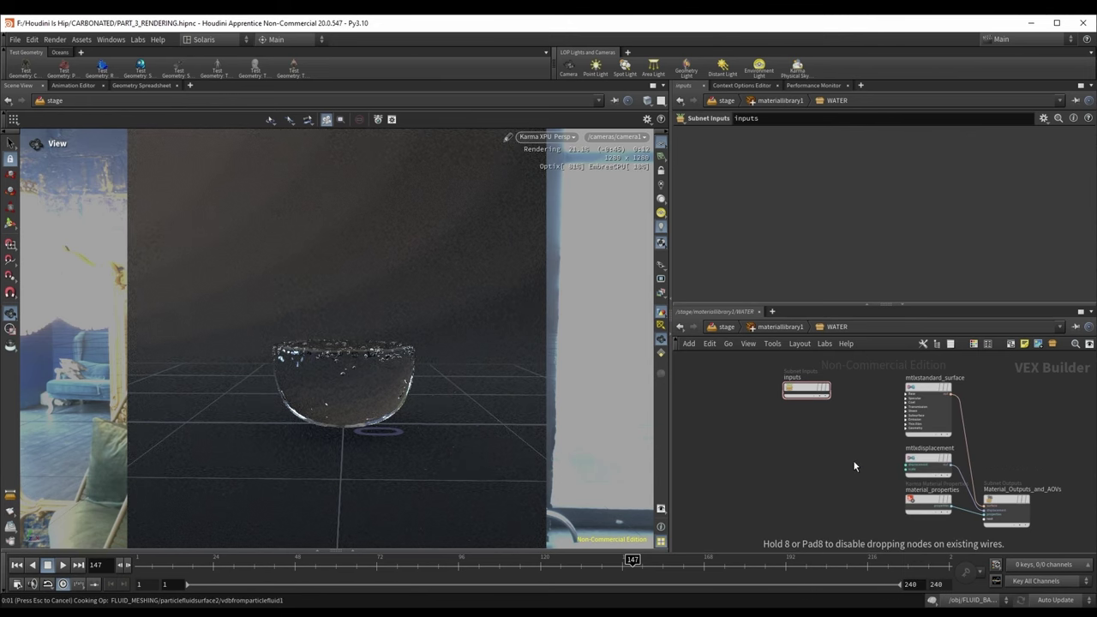
left_click(806, 452)
Step: Set the geometry property name of the MtlX Geometry Property Value node to opac
left_click(772, 149)
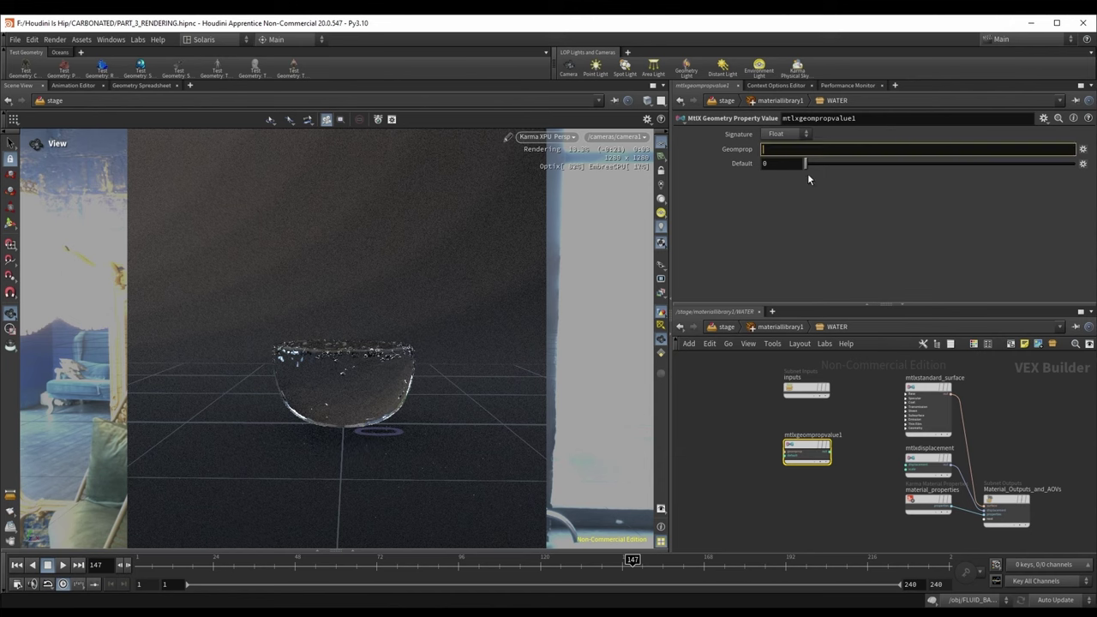
type("opac")
key("Return")
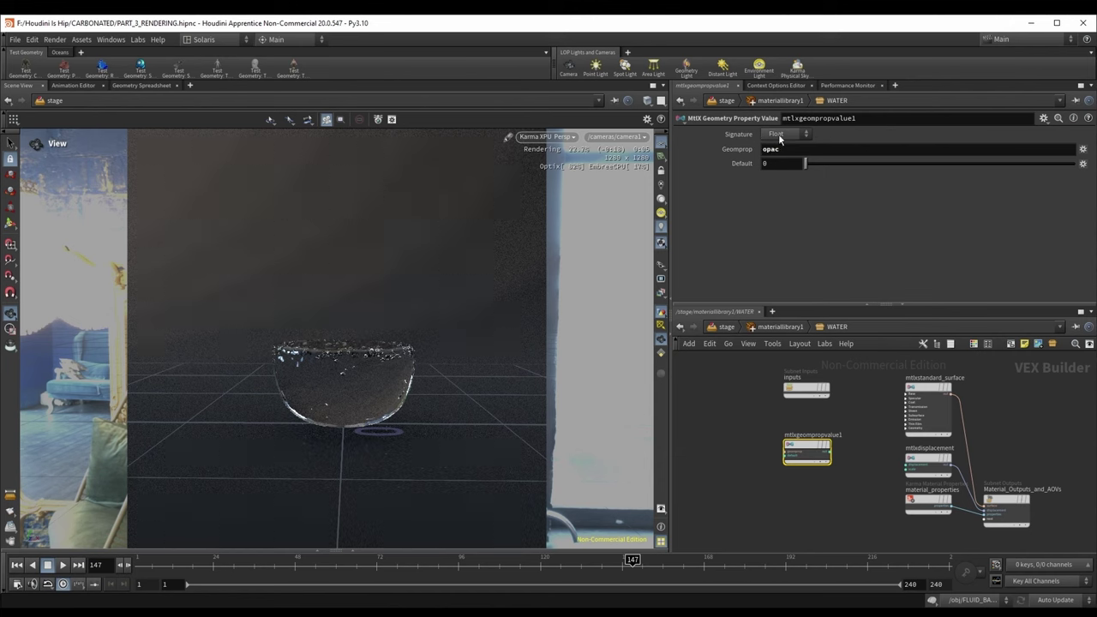
Step: Expand the Geometry inputs of mtlxstandard_surface and connect the mtlxgeompropvalue1 output to its opacity input
scroll(820, 421, "up", 3)
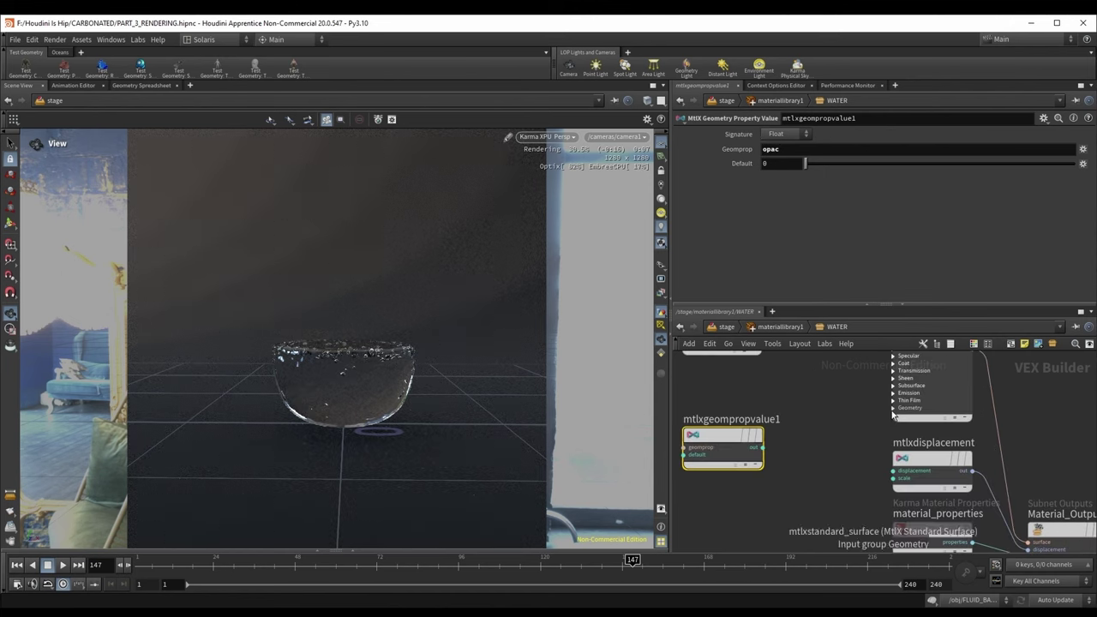
middle_click_drag(862, 423, 818, 491)
left_click_drag(873, 440, 794, 409)
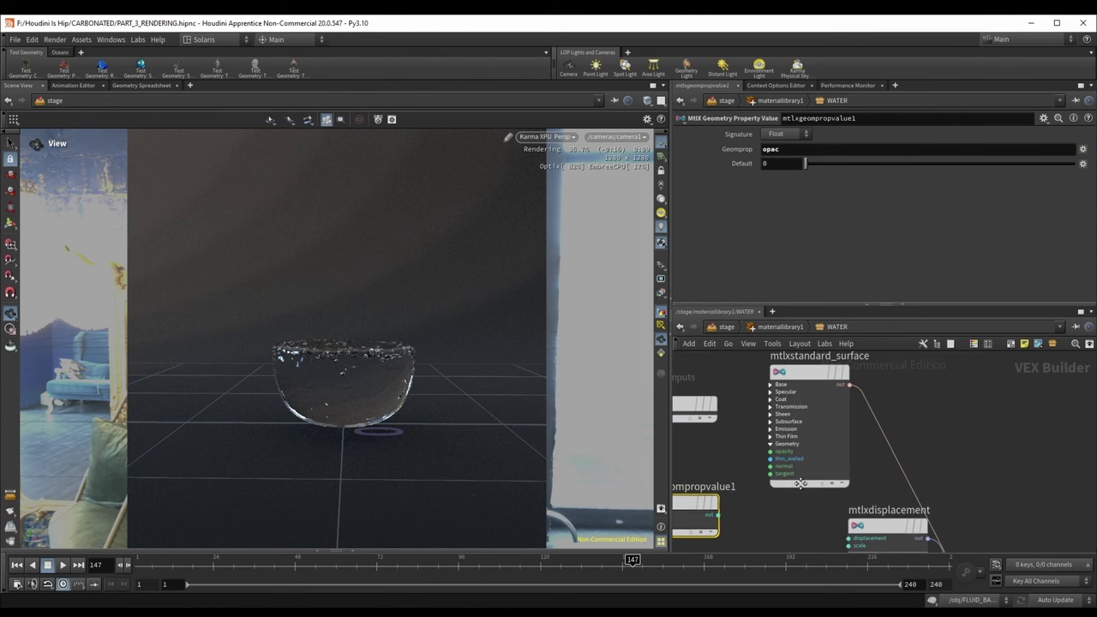
scroll(800, 483, "up", 2)
left_click_drag(753, 487, 817, 399)
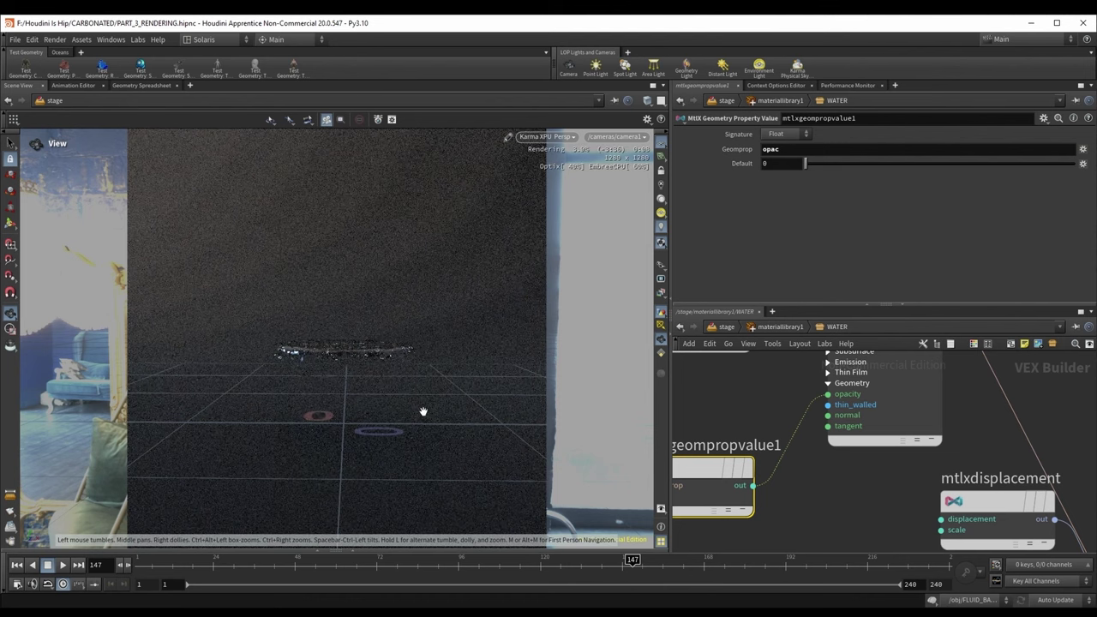
Step: Insert a MtlX Invert node between mtlxgeompropvalue1 and the opacity input of mtlxstandard_surface
scroll(833, 481, "down", 3)
key("Tab")
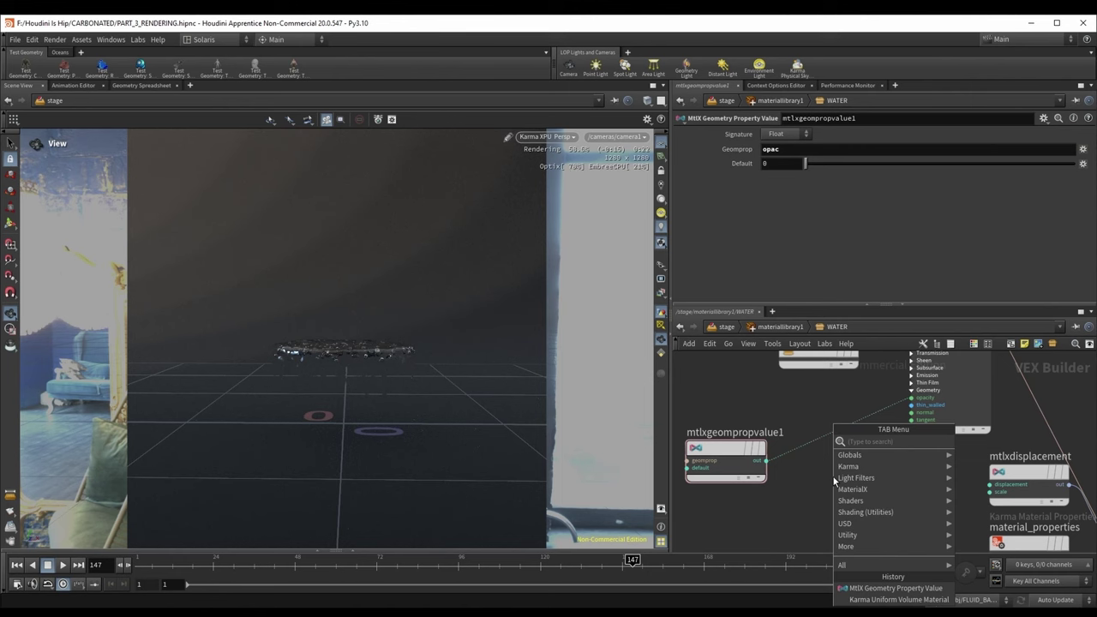
type("inver")
key("Return")
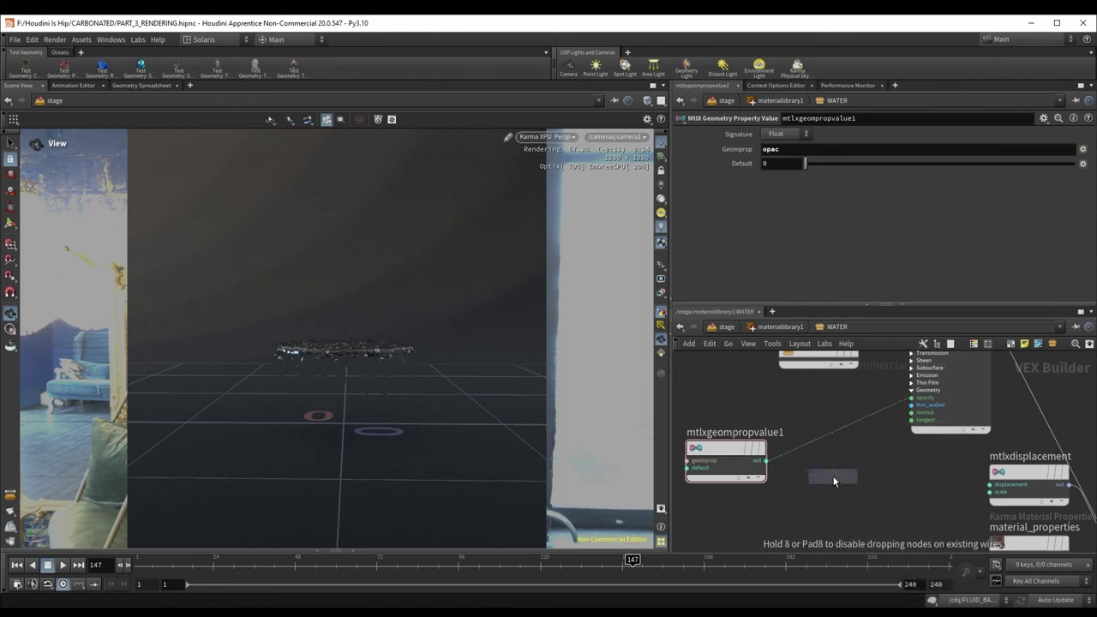
left_click(875, 437)
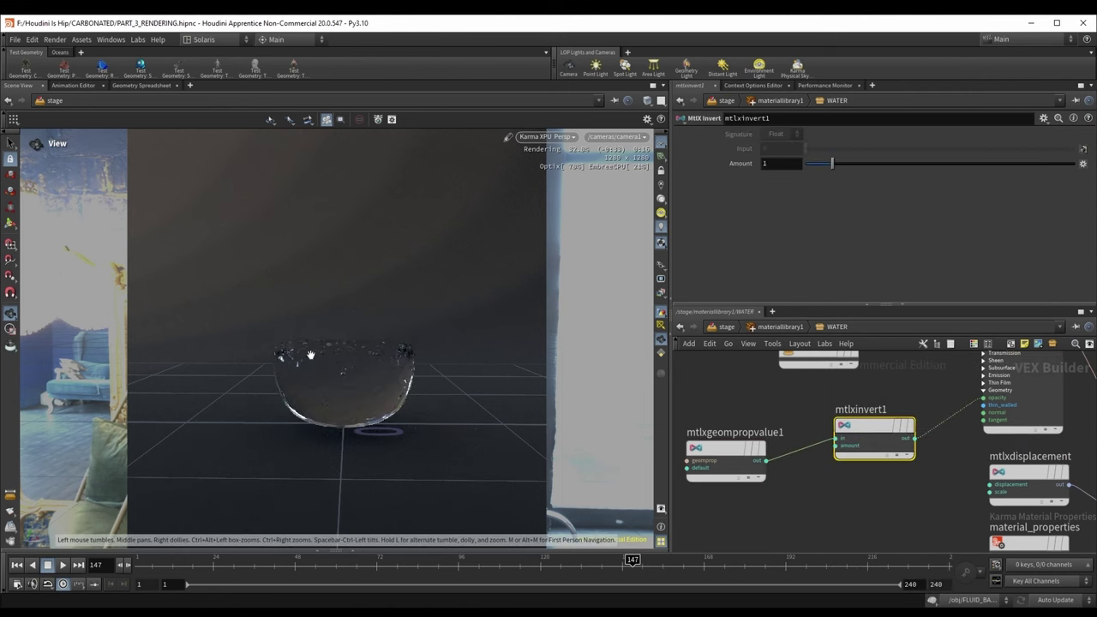
Step: Return to the stage network and re-enable the FOAM_VOLUME import
left_click(780, 326)
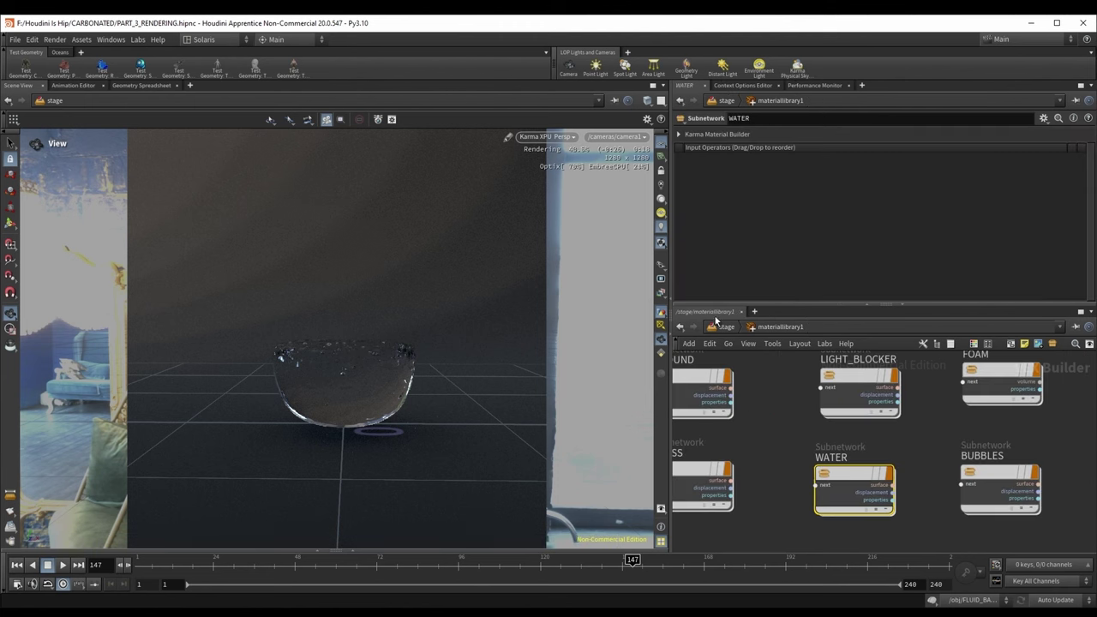
left_click(726, 327)
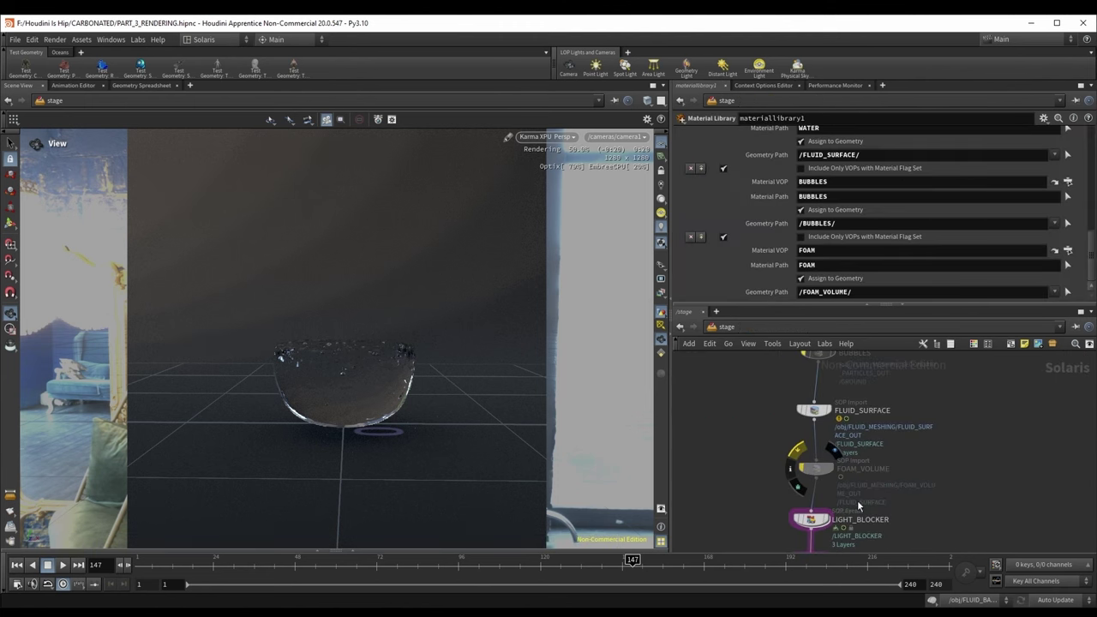
key("b")
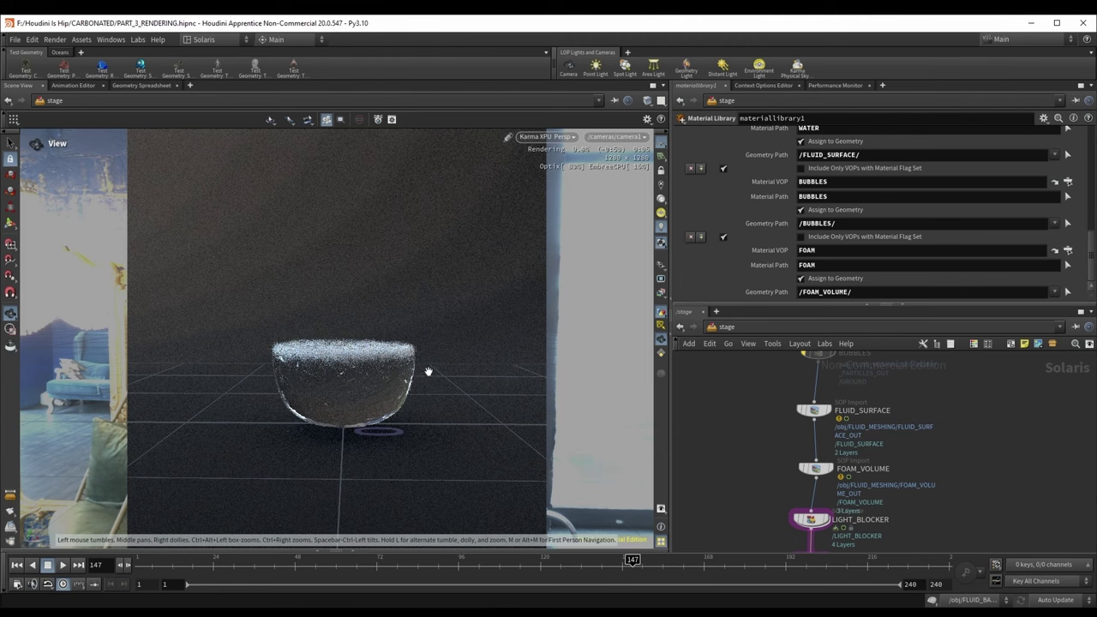
Step: In the FOAM material's Karma Pyro Shader, set Density Scale to 0.91 and Smoke Brightness to 1.34
scroll(900, 478, "up", 3)
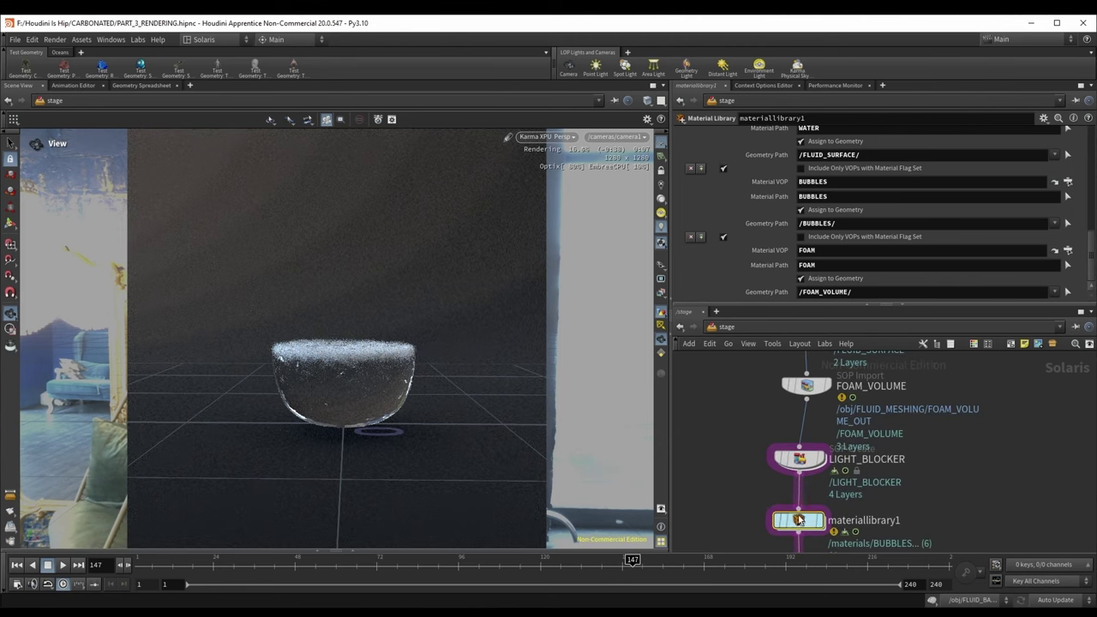
double_click(798, 519)
double_click(998, 373)
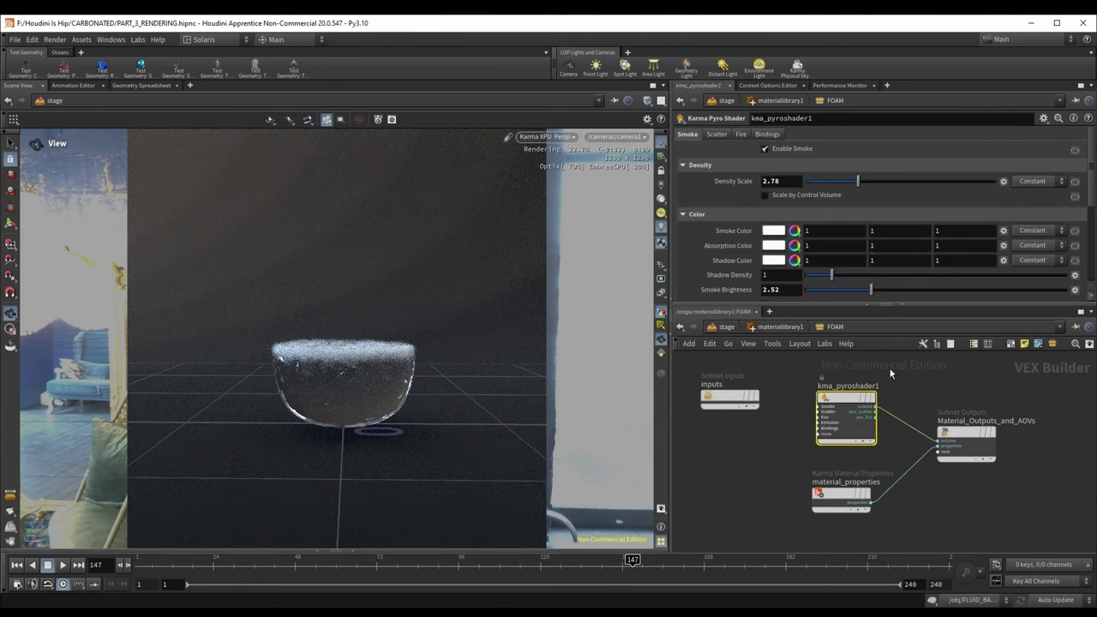
left_click_drag(856, 181, 823, 182)
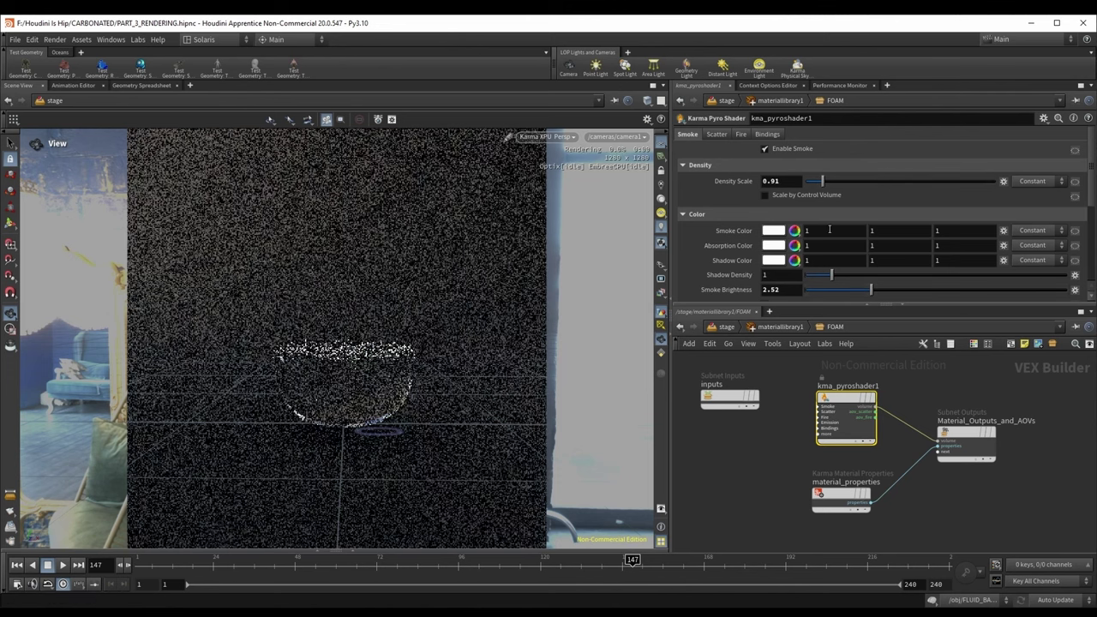
left_click_drag(871, 290, 841, 293)
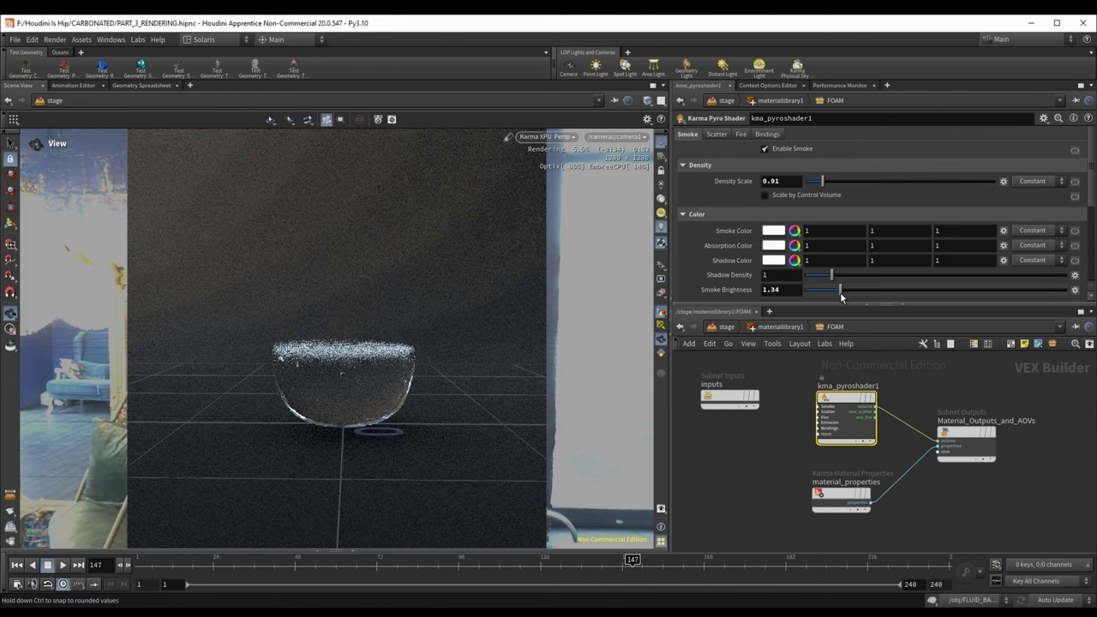
Step: Re-enable the BUBBLES import in the stage network and check the render at frame 50
left_click(732, 328)
scroll(911, 468, "down", 3)
middle_click_drag(892, 418, 882, 473)
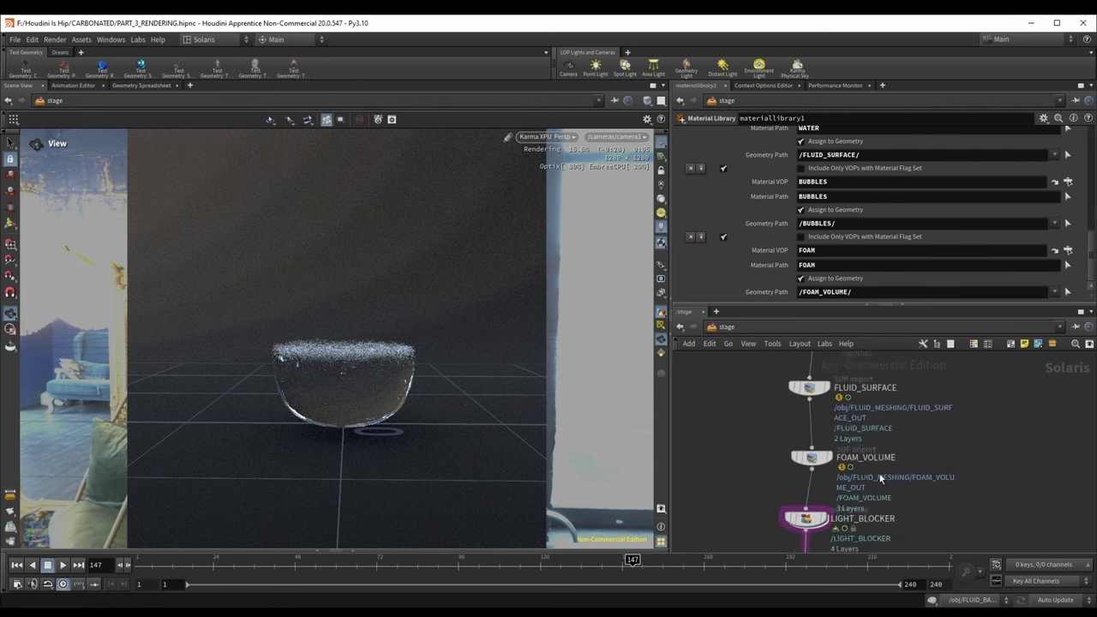
middle_click_drag(861, 367, 865, 416)
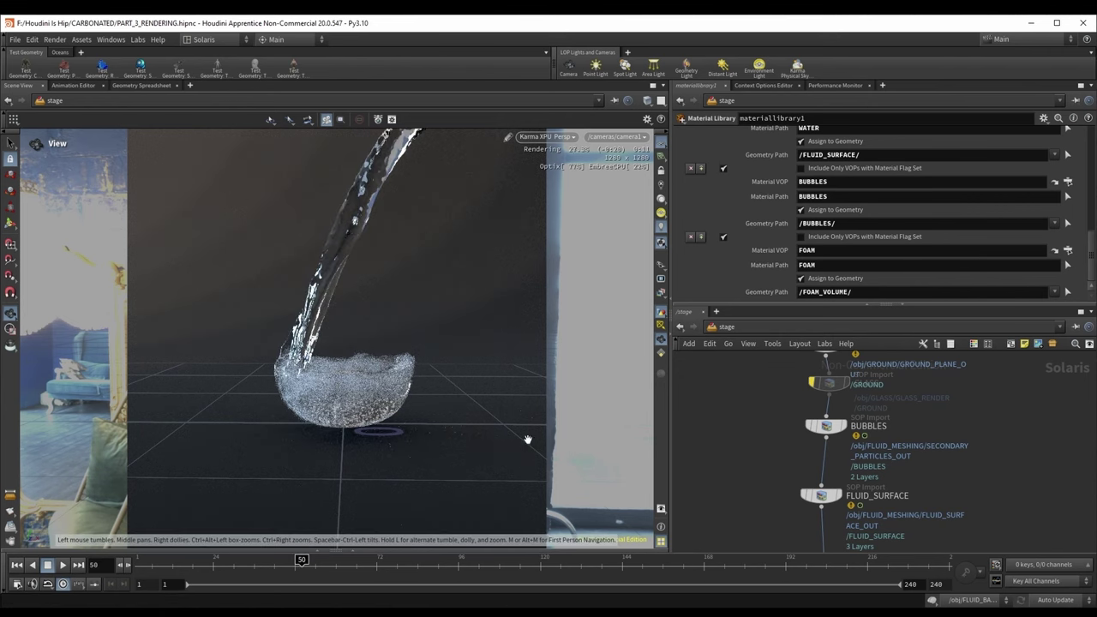
Step: Re-enable the GLASS import in the stage network, tidy its placement between GROUND and BUBBLES, and check the render at frame 145
middle_click_drag(965, 416, 934, 478)
scroll(934, 478, "down", 3)
scroll(881, 433, "up", 3)
left_click_drag(818, 425, 821, 371)
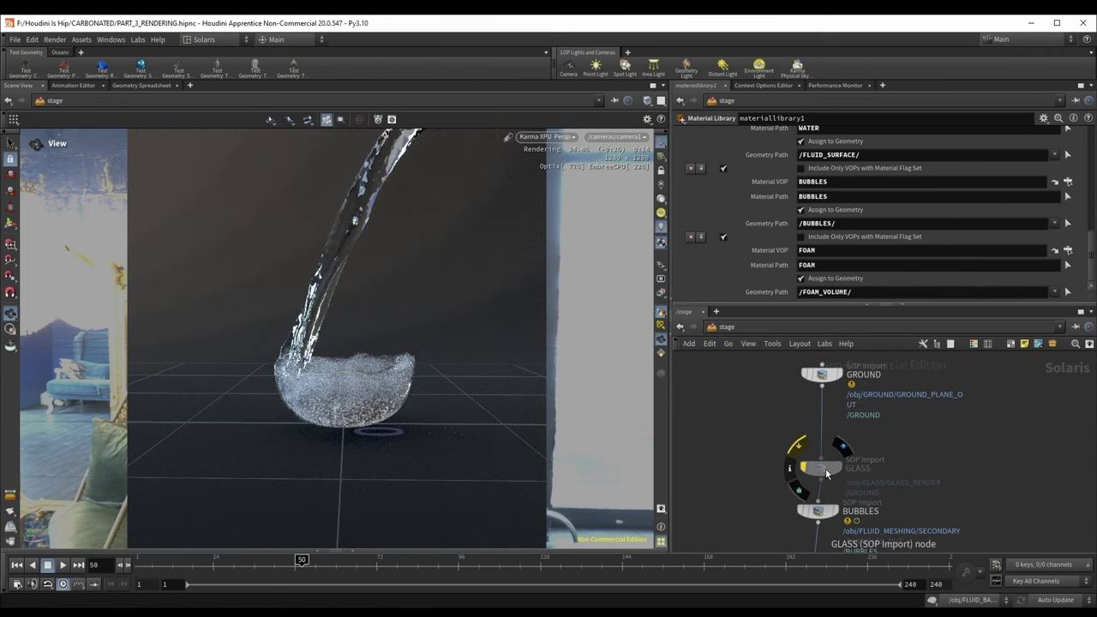
left_click_drag(825, 468, 818, 455)
left_click(798, 456)
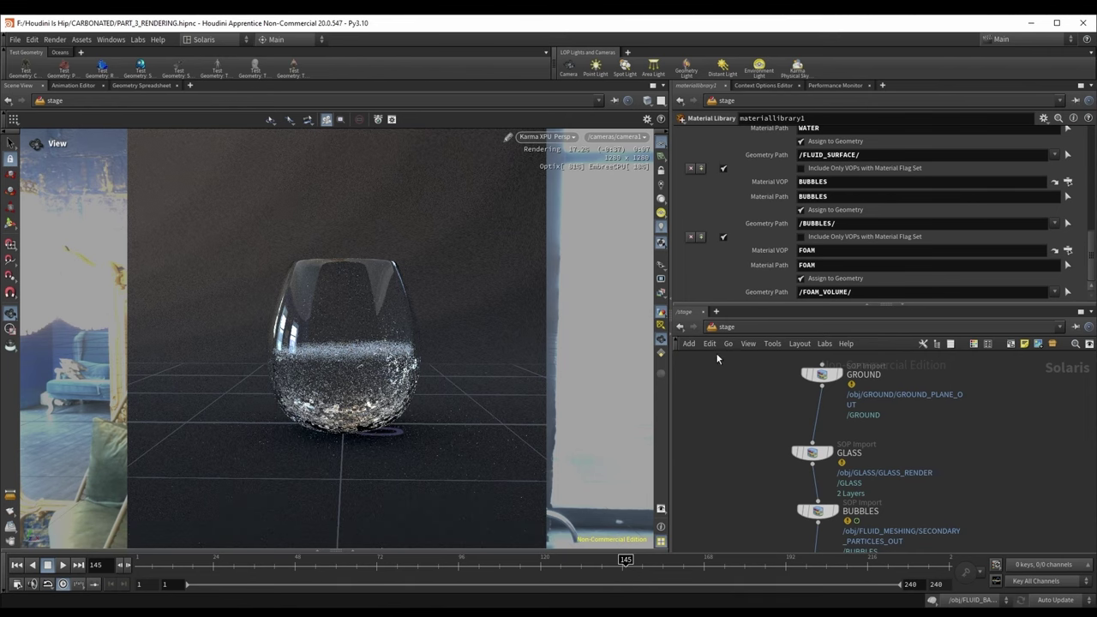
Step: Open the FLUID_MESHING object's network, inspect the fluid mesh and display the glass geometry from object_merge1
left_click(727, 326)
left_click(746, 391)
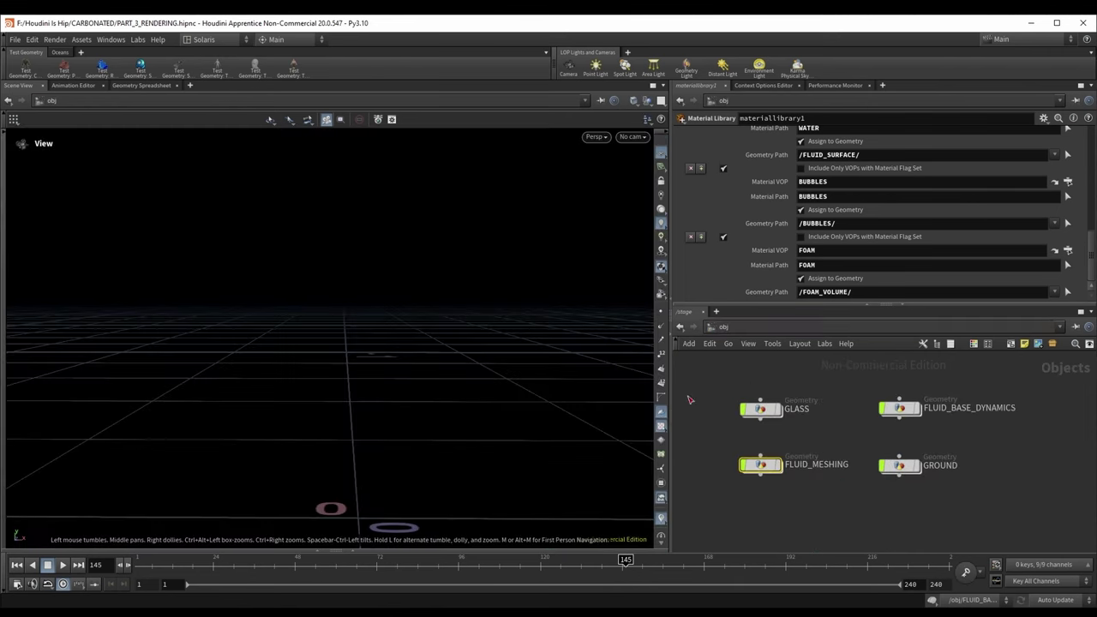
double_click(765, 470)
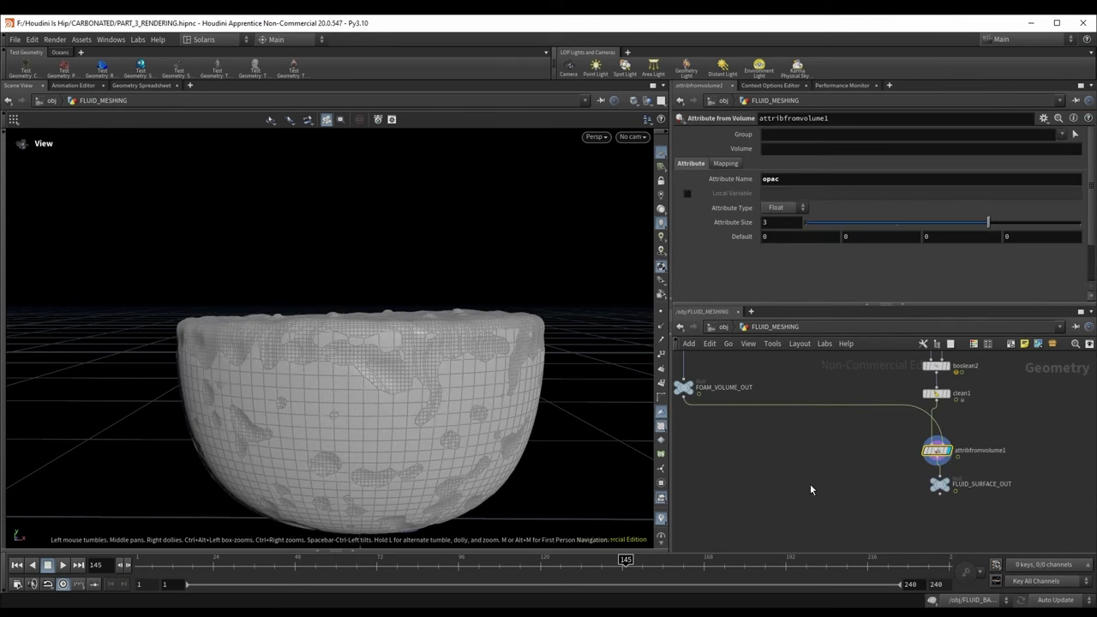
scroll(809, 446, "up", 3)
left_click(852, 411)
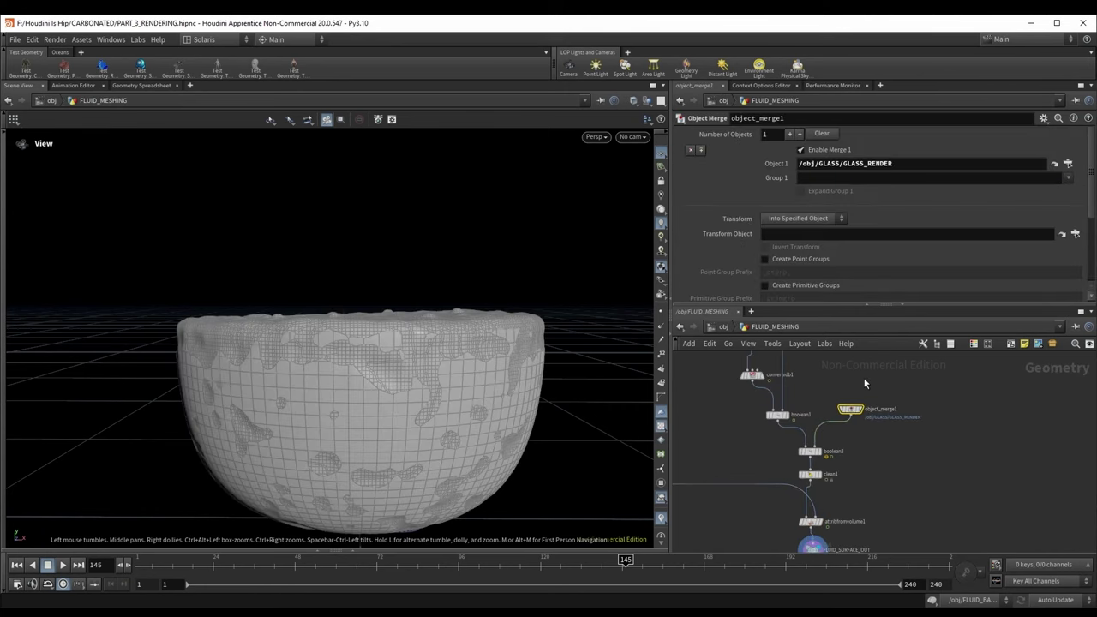
left_click_drag(380, 323, 427, 334)
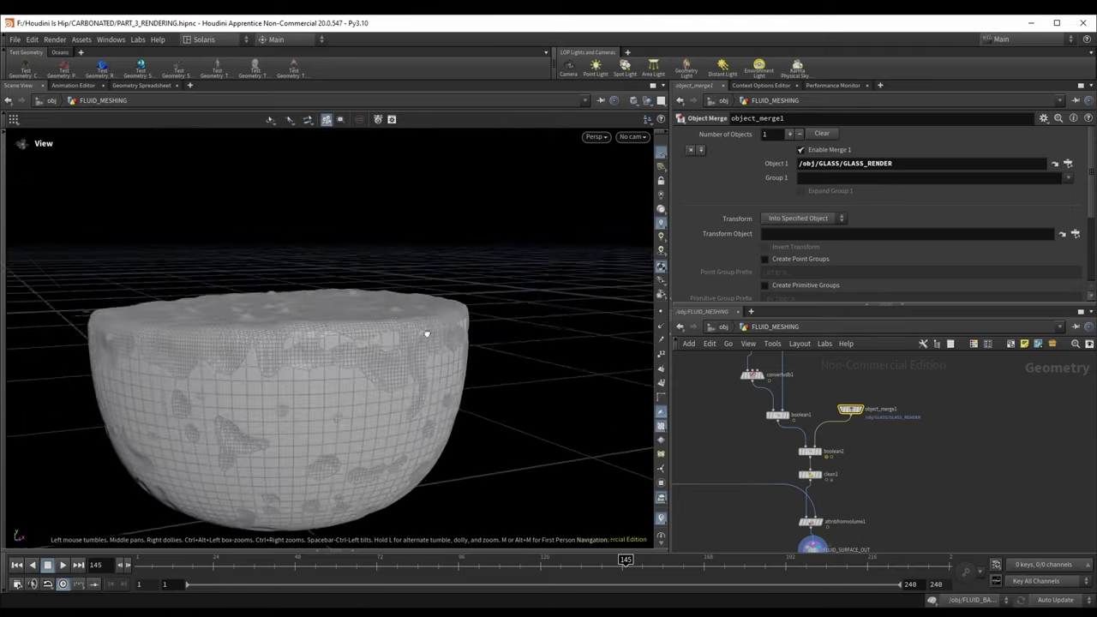
right_click_drag(426, 334, 384, 318)
scroll(383, 317, "down", 5)
left_click_drag(400, 325, 426, 337)
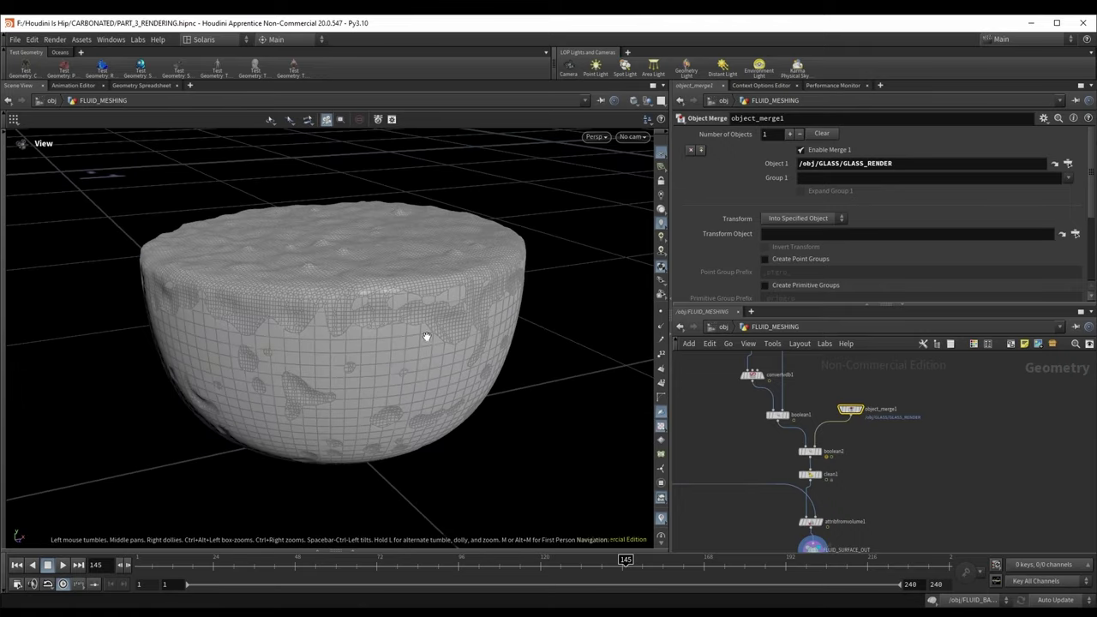
scroll(862, 409, "up", 2)
left_click(861, 410)
Step: Insert a Peak node between object_merge1 and boolean2 and display its result on the glass
key("Tab")
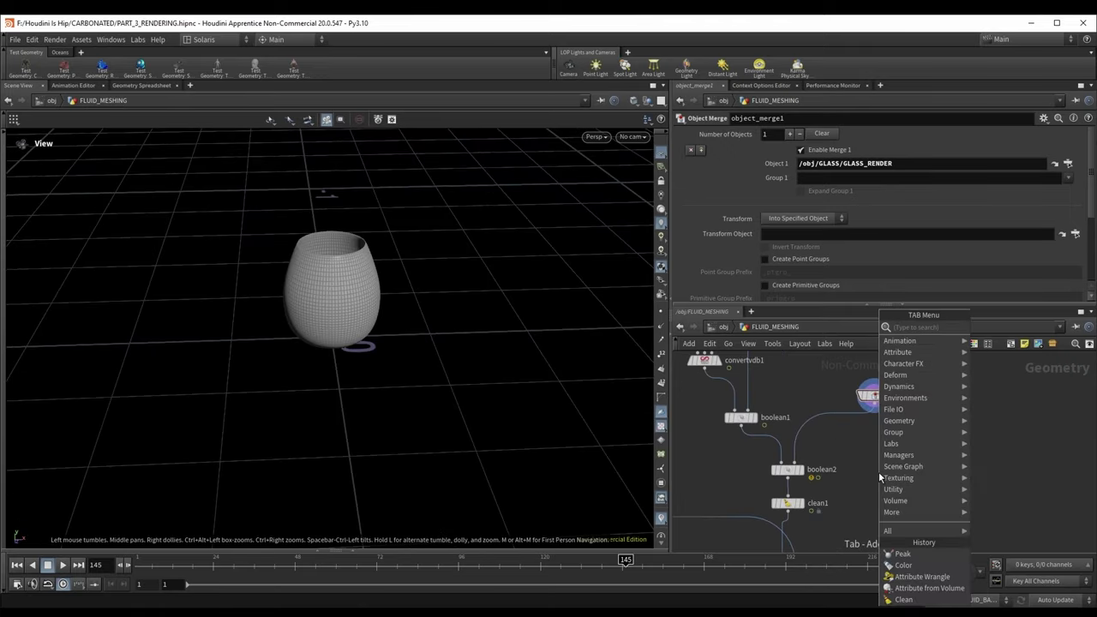
type("peak")
key("Return")
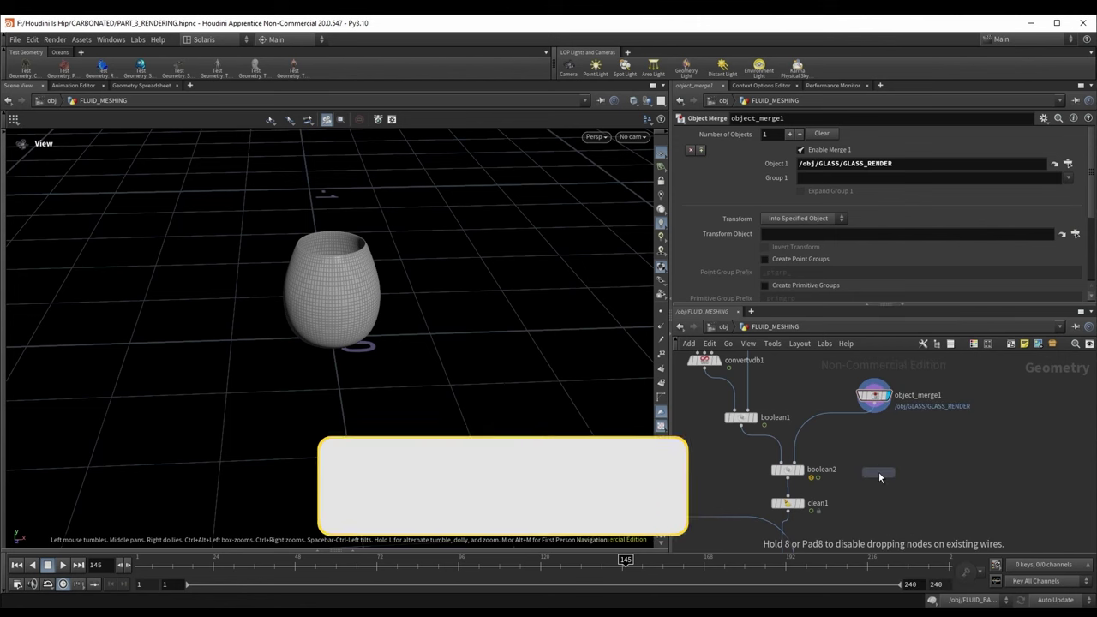
left_click(867, 462)
left_click_drag(869, 461, 834, 432)
left_click(849, 429)
scroll(386, 274, "up", 3)
left_click_drag(386, 274, 367, 303)
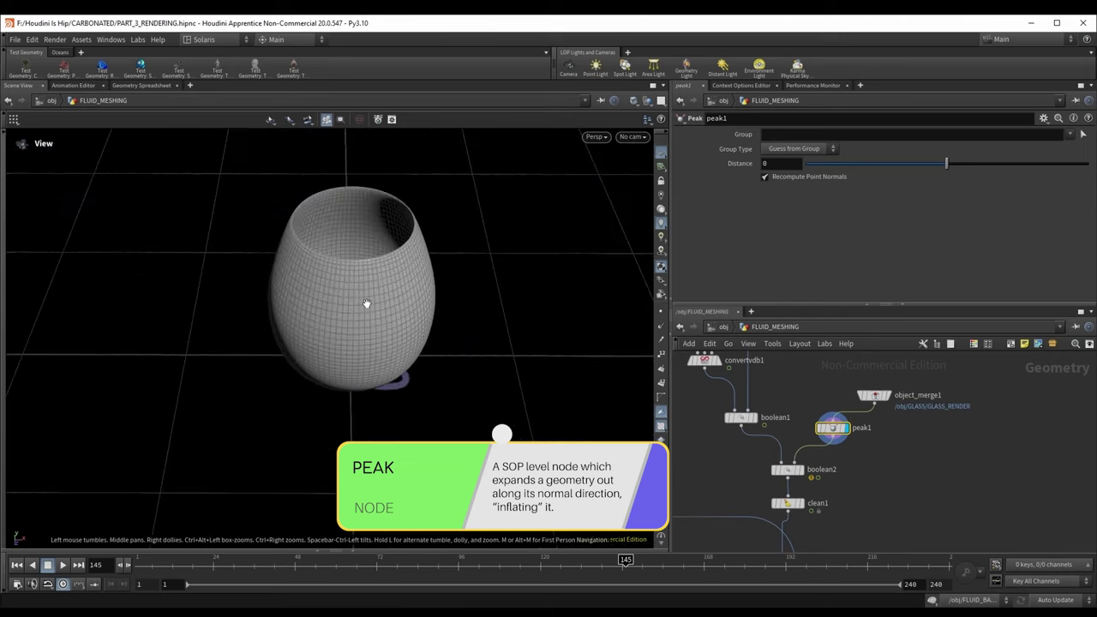
Step: Set the distance of the peak1 node on the glass geometry to 0.001
scroll(326, 250, "up", 4)
left_click_drag(326, 250, 299, 258)
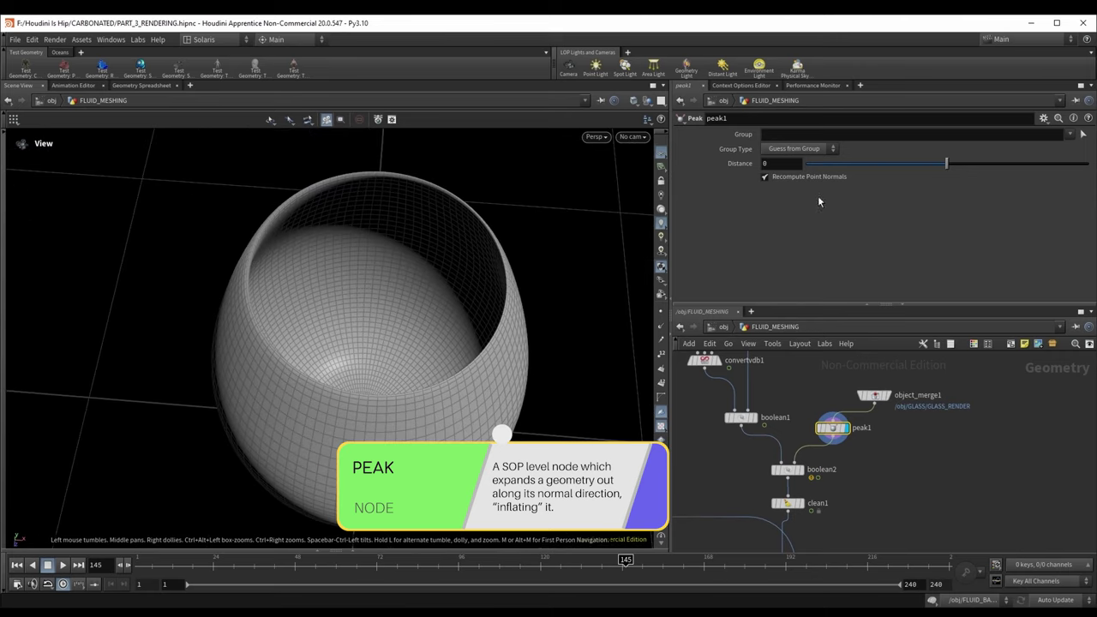
left_click(782, 163)
type("0.")
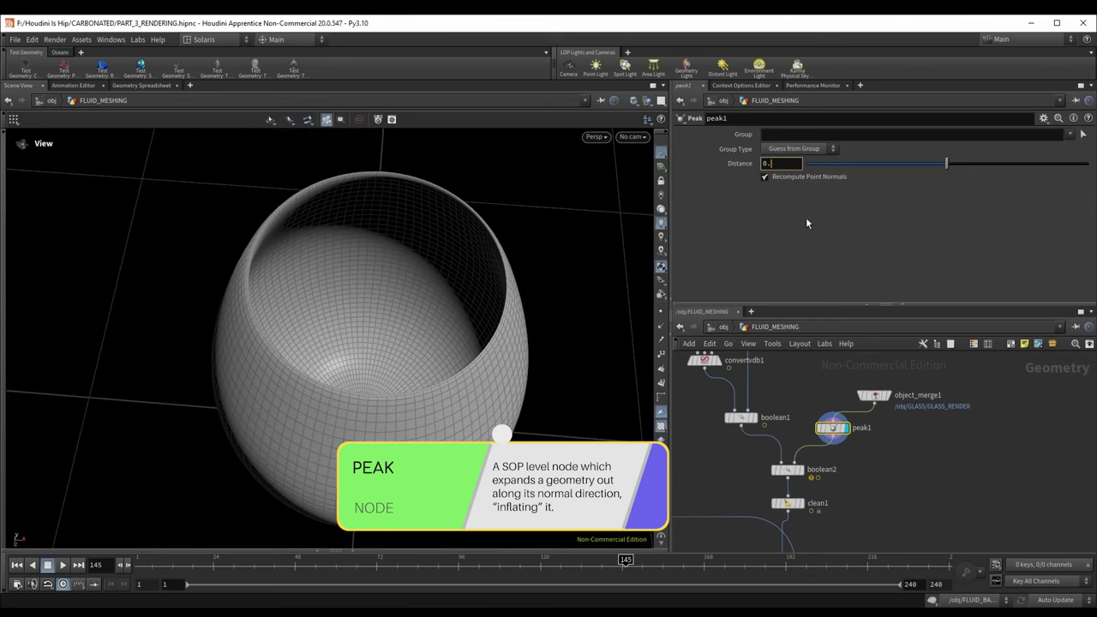
type("03")
key("Return")
left_click(779, 164)
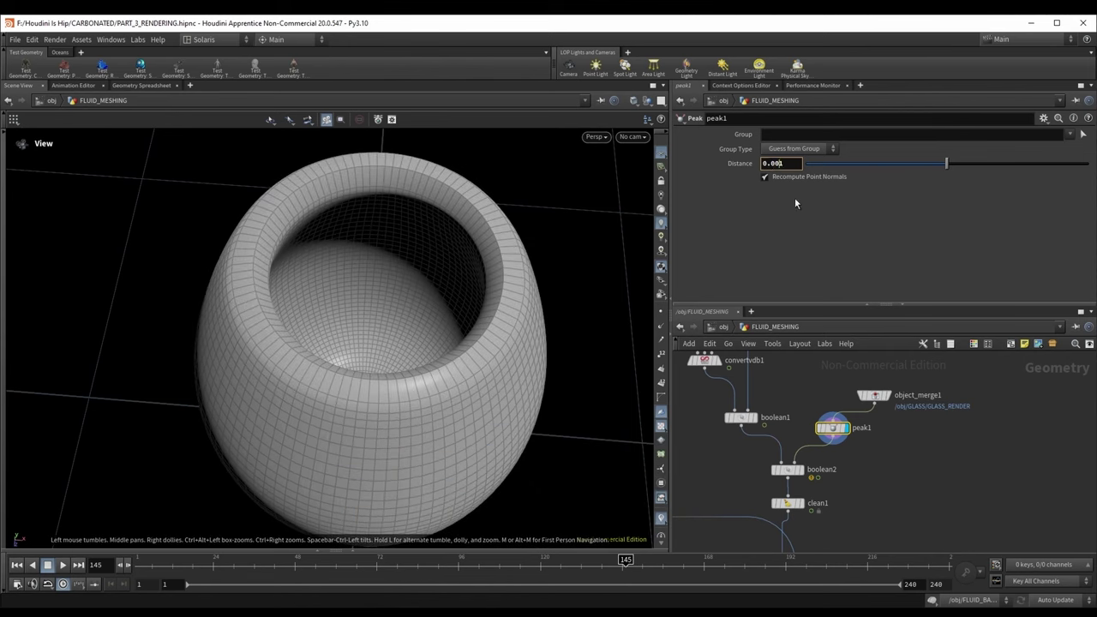
key("Return")
Step: Display the boolean2 result and inspect the fluid's outer side where the inflated glass cuts it
left_click_drag(431, 311, 437, 270)
scroll(803, 542, "up", 3)
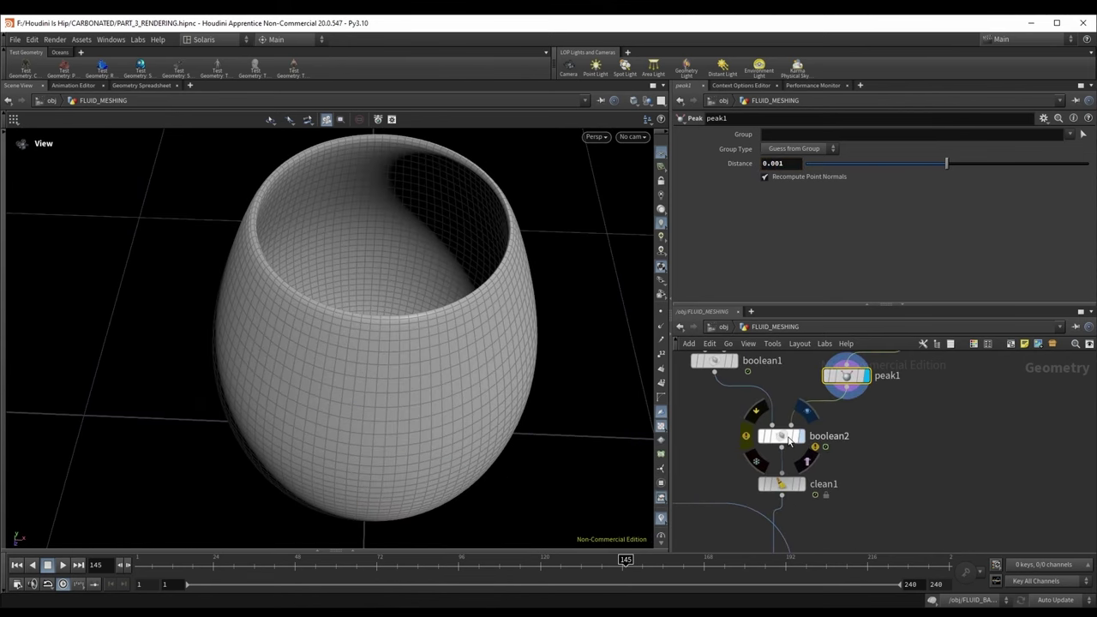
left_click(789, 441)
left_click_drag(517, 454, 490, 330)
scroll(415, 242, "up", 4)
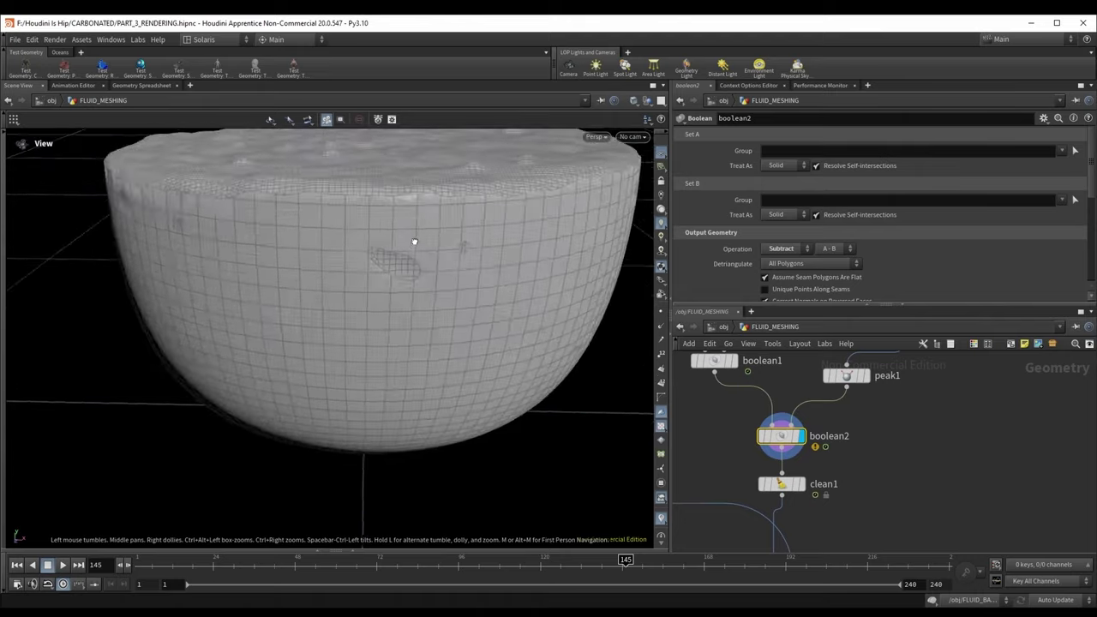
left_click_drag(414, 242, 639, 307)
Step: Raise peak1's distance to 0.00125 and again to 0.0015 while checking the fluid cut in boolean2
left_click(847, 376)
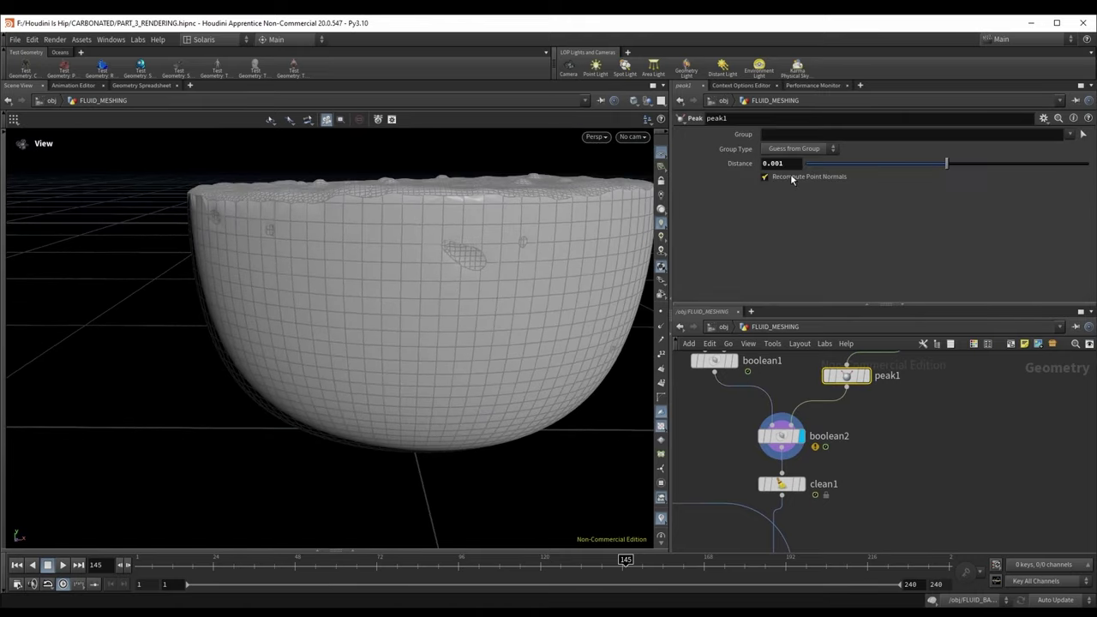
type("25")
key("Return")
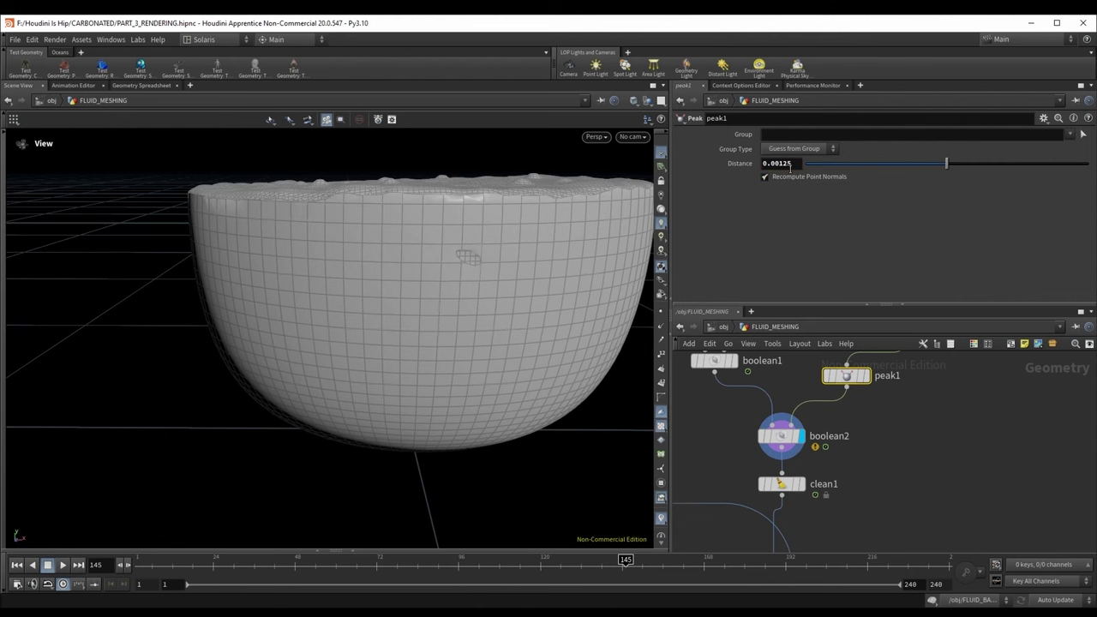
type("15")
key("Return")
left_click_drag(468, 296, 467, 351)
scroll(442, 285, "down", 4)
Step: Leave FLUID_MESHING and switch to the stage network to render the glass with the updated fluid
middle_click_drag(905, 461, 874, 340)
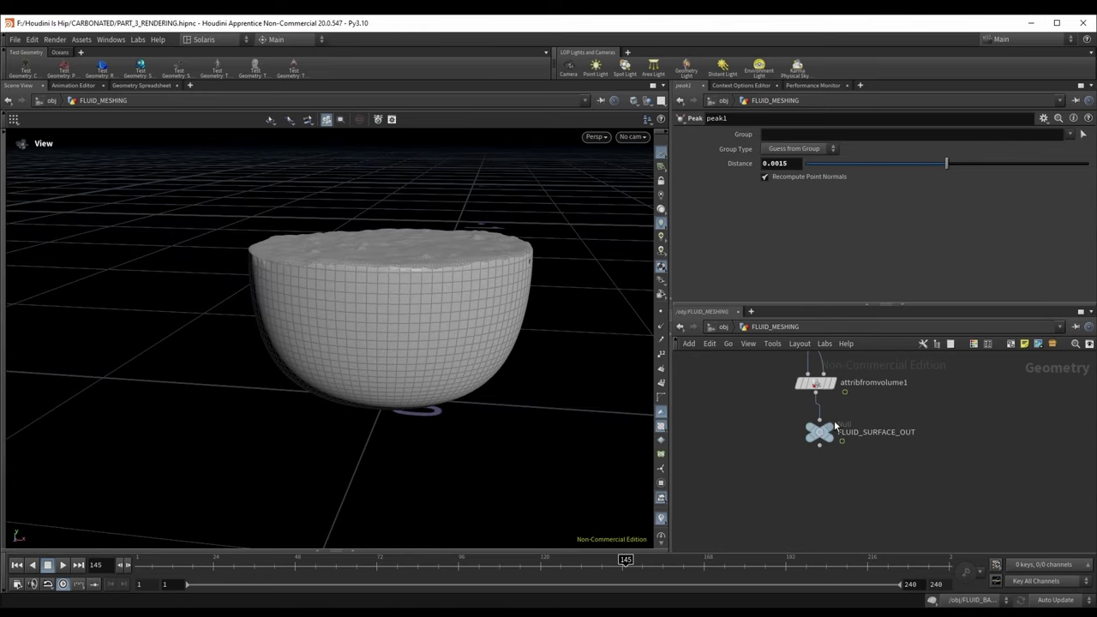
left_click(726, 328)
left_click(729, 328)
left_click(763, 410)
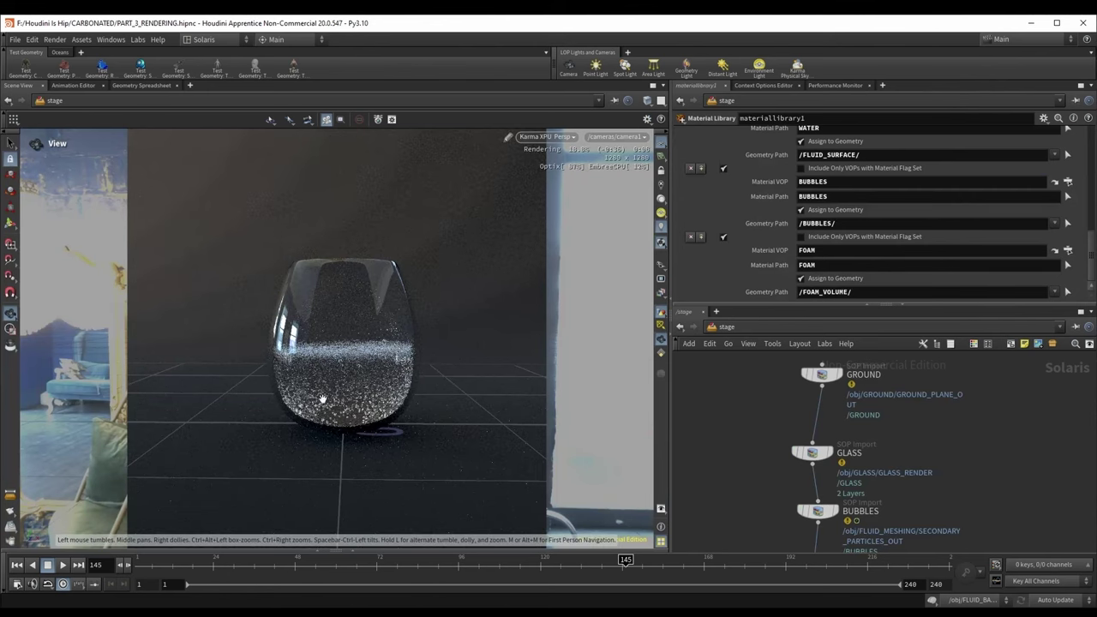
Step: Toggle the BUBBLES import off and back on to compare the fluid render
middle_click_drag(870, 461, 847, 444)
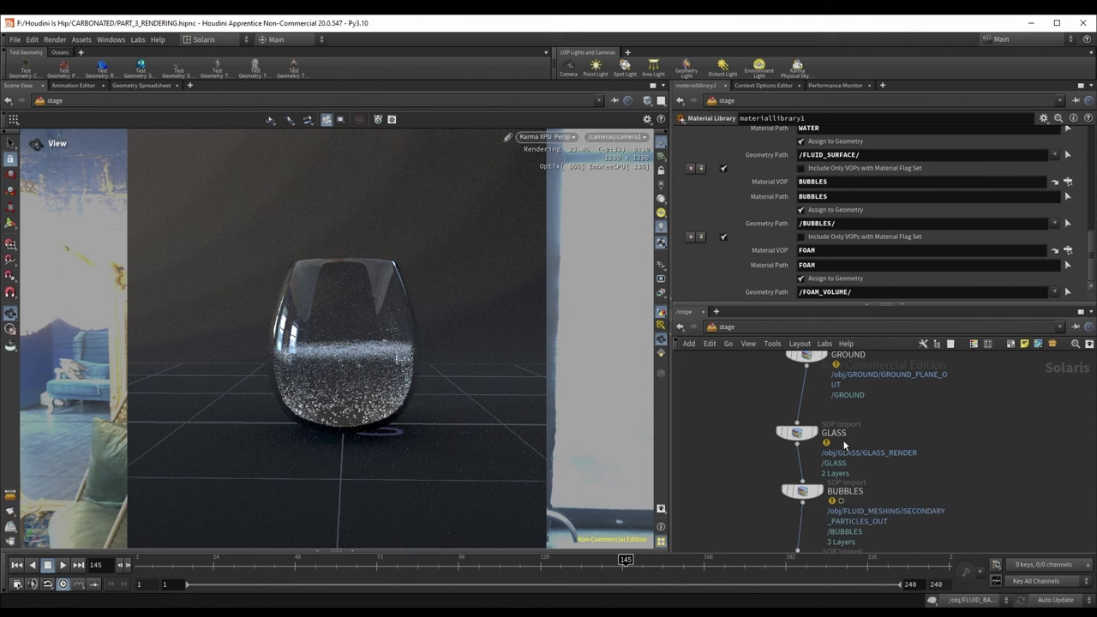
scroll(791, 434, "up", 1)
middle_click_drag(783, 435, 769, 371)
left_click(770, 437)
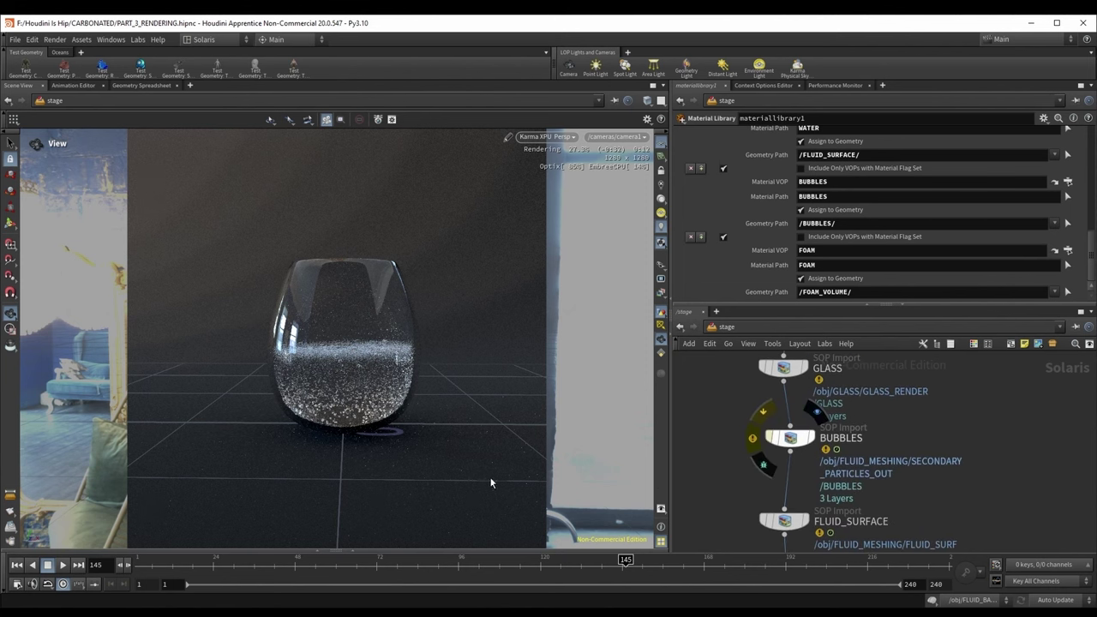
left_click(770, 438)
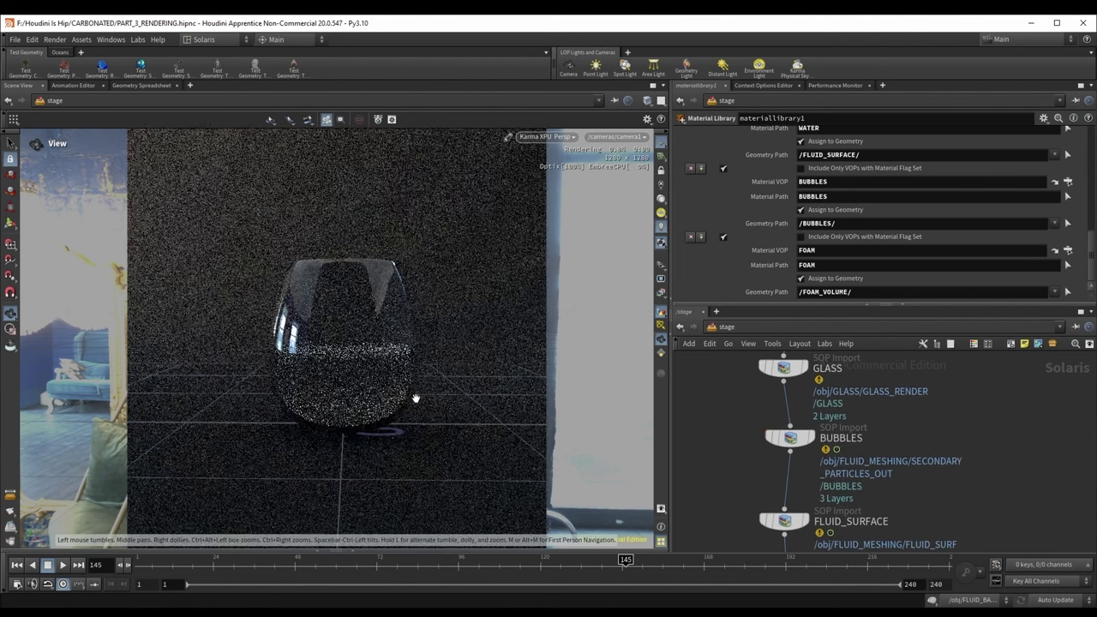
Step: Switch to the obj network and open the FLUID_MESHING geometry node
left_click(734, 328)
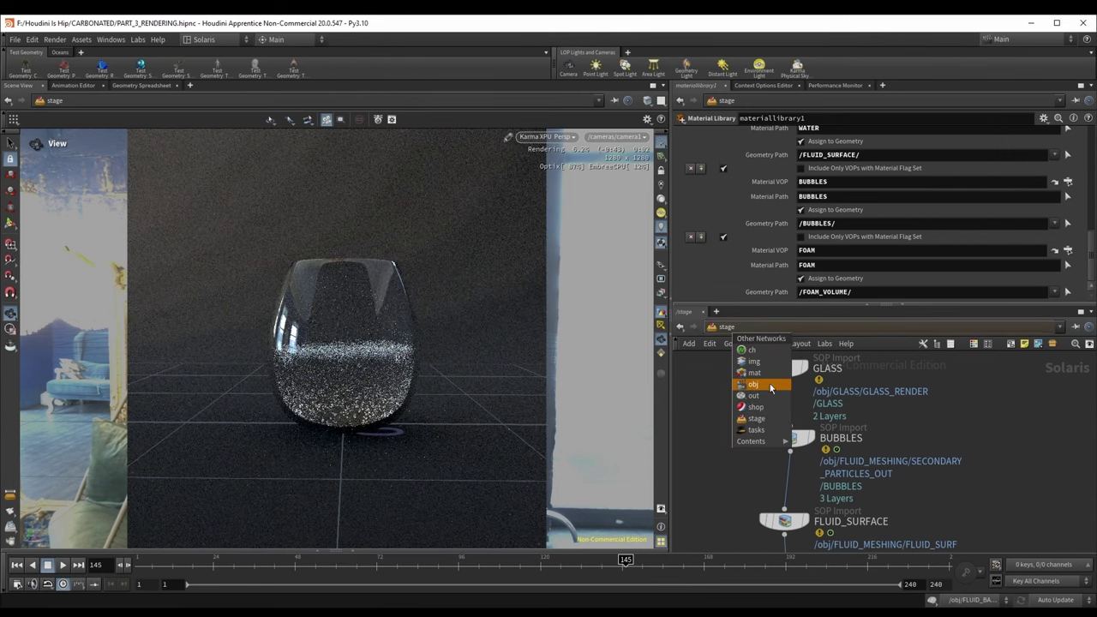
left_click(771, 387)
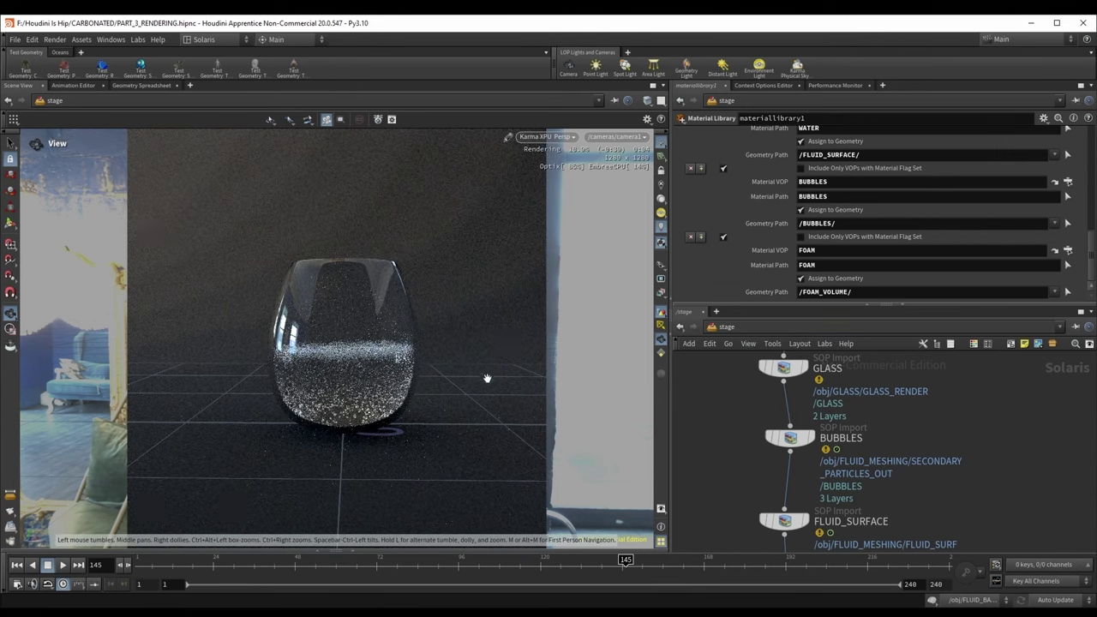
left_click(741, 328)
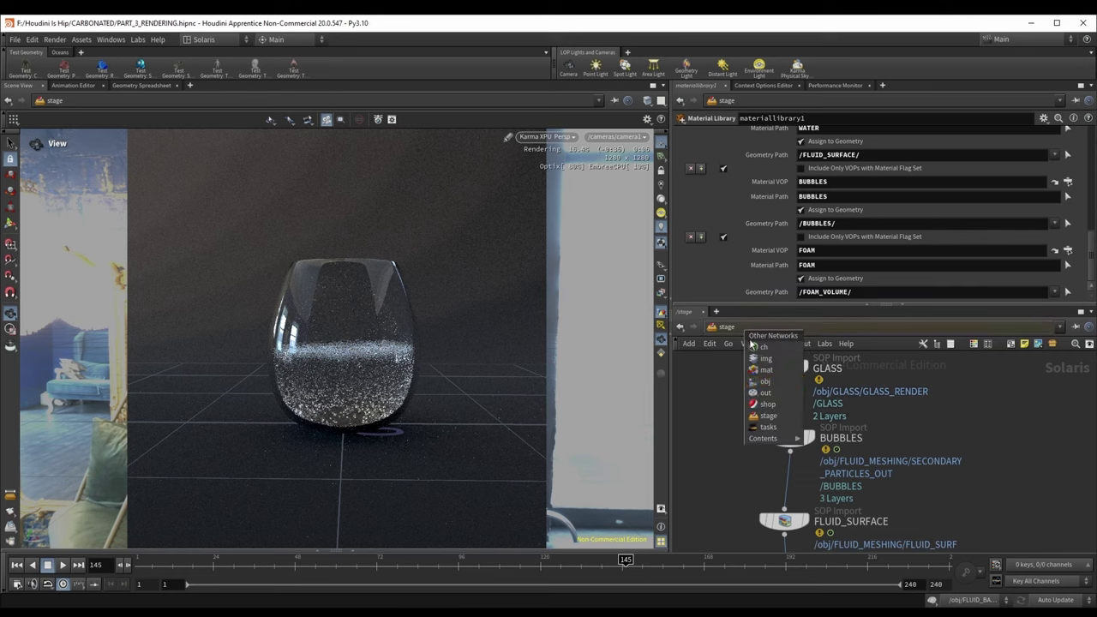
left_click(780, 381)
left_click(761, 465)
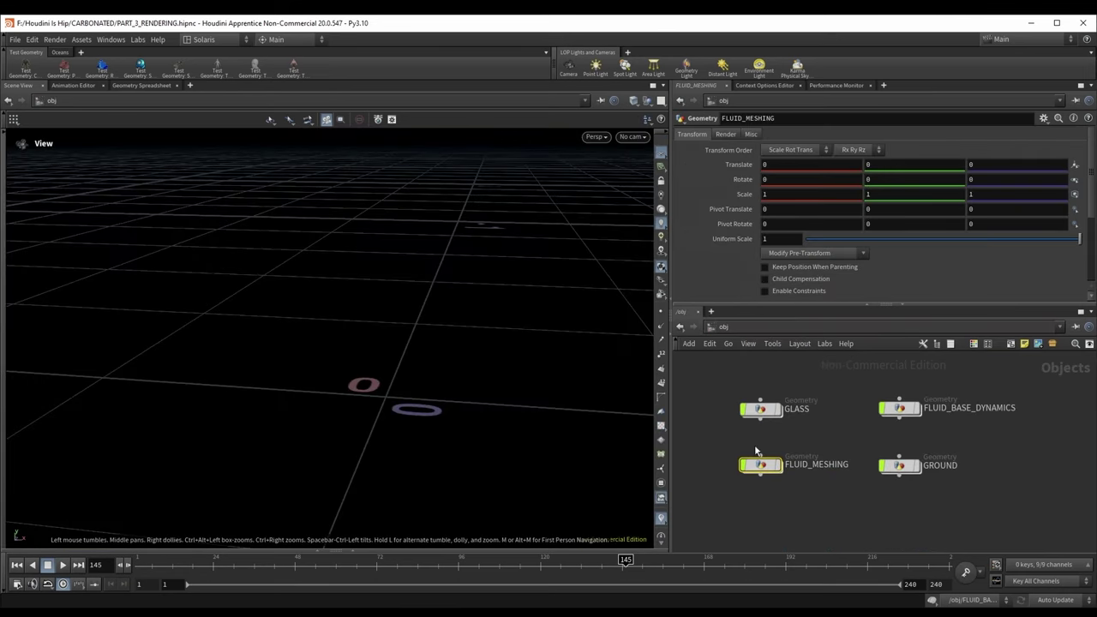
double_click(760, 464)
Step: Display the remeshbubbles1 result and frame its bubbles for inspection
middle_click_drag(741, 414, 847, 506)
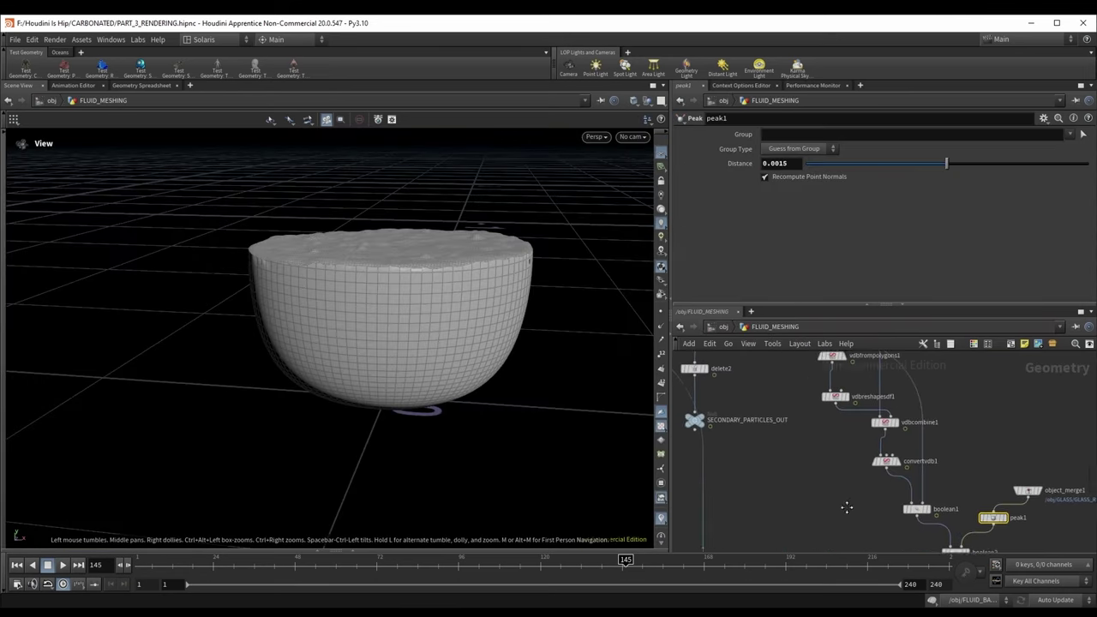
middle_click_drag(786, 435, 824, 440)
scroll(814, 459, "up", 1)
left_click(806, 439)
middle_click_drag(902, 448, 826, 464)
left_click(827, 433)
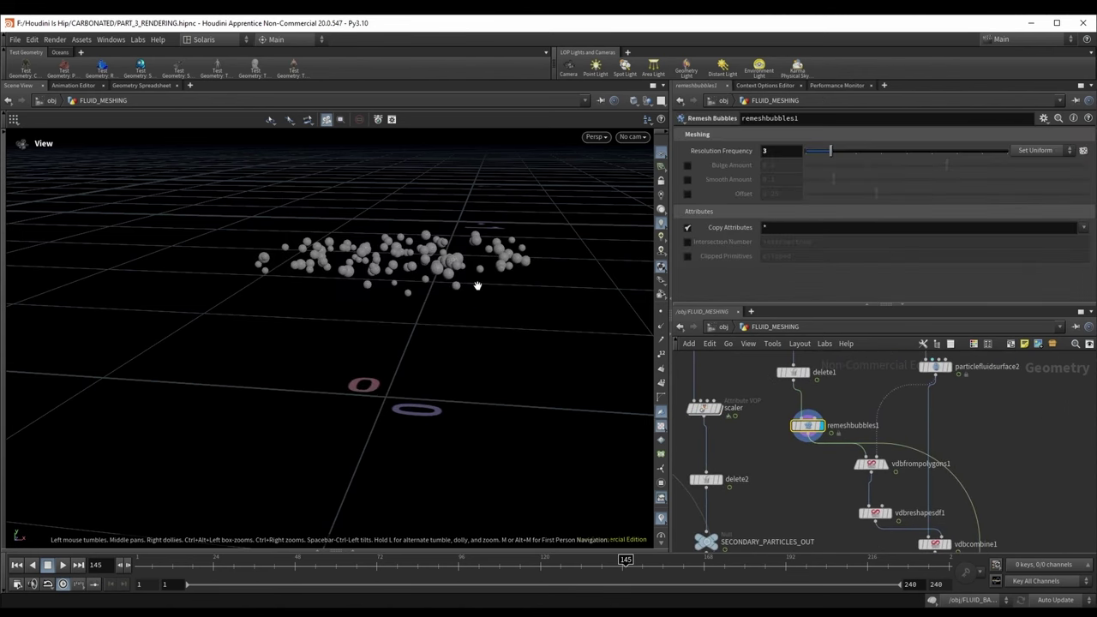
key("f")
left_click_drag(432, 318, 431, 248)
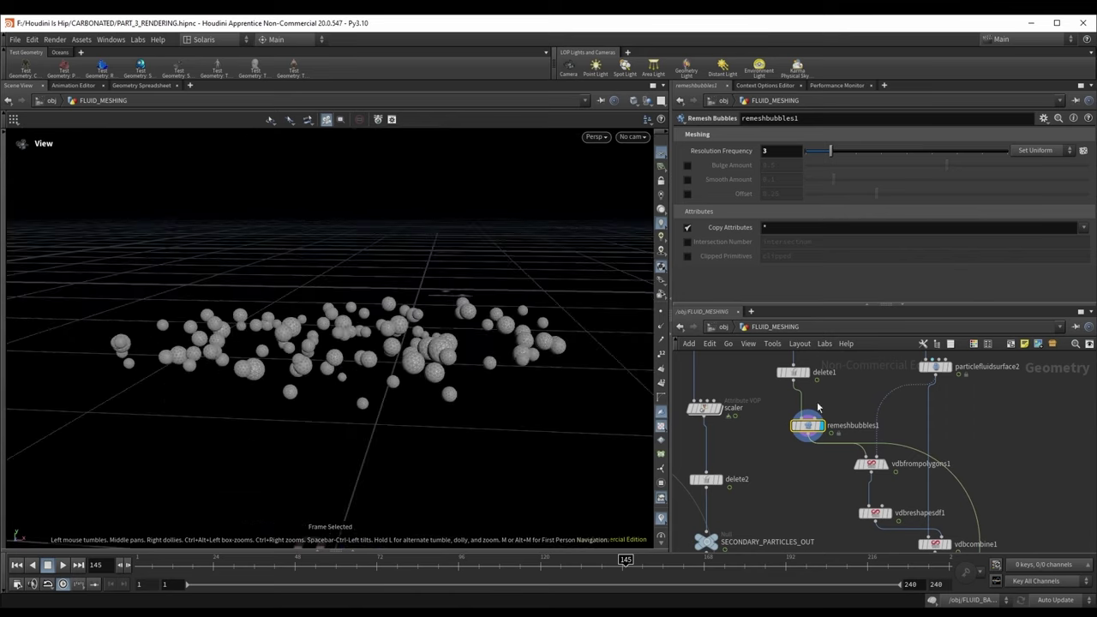
Step: On scaler1, set uniform_scale to 0.015, threshold to 0.005 and the position of life_scaler point 2 to about 0.657
middle_click_drag(817, 401, 820, 521)
scroll(820, 520, "up", 1)
left_click(793, 416)
scroll(729, 284, "down", 5)
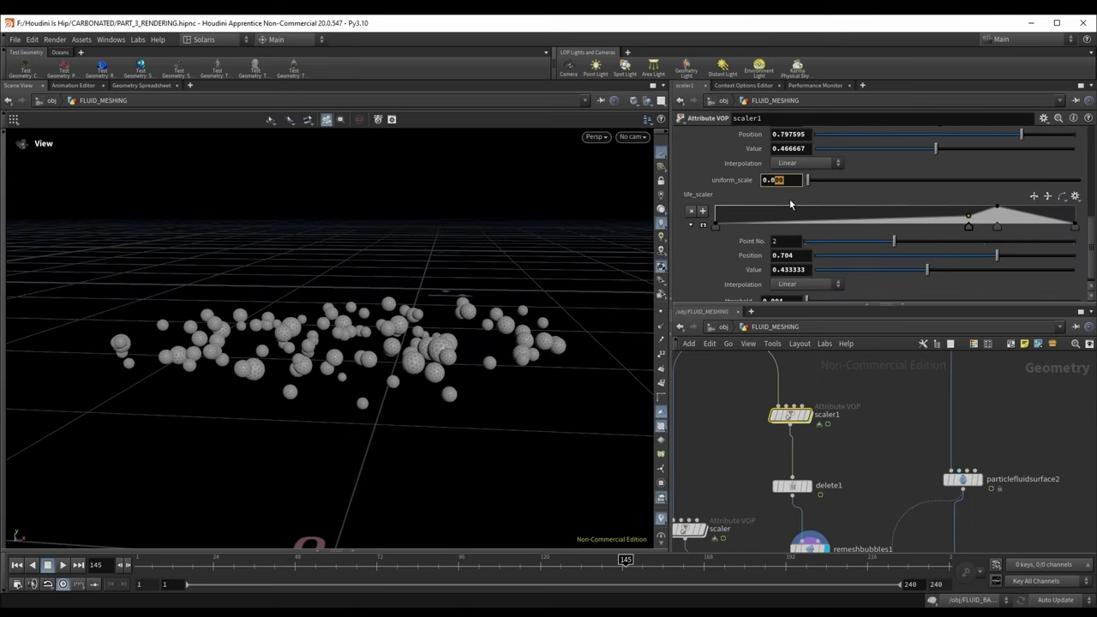
type("1")
key("Return")
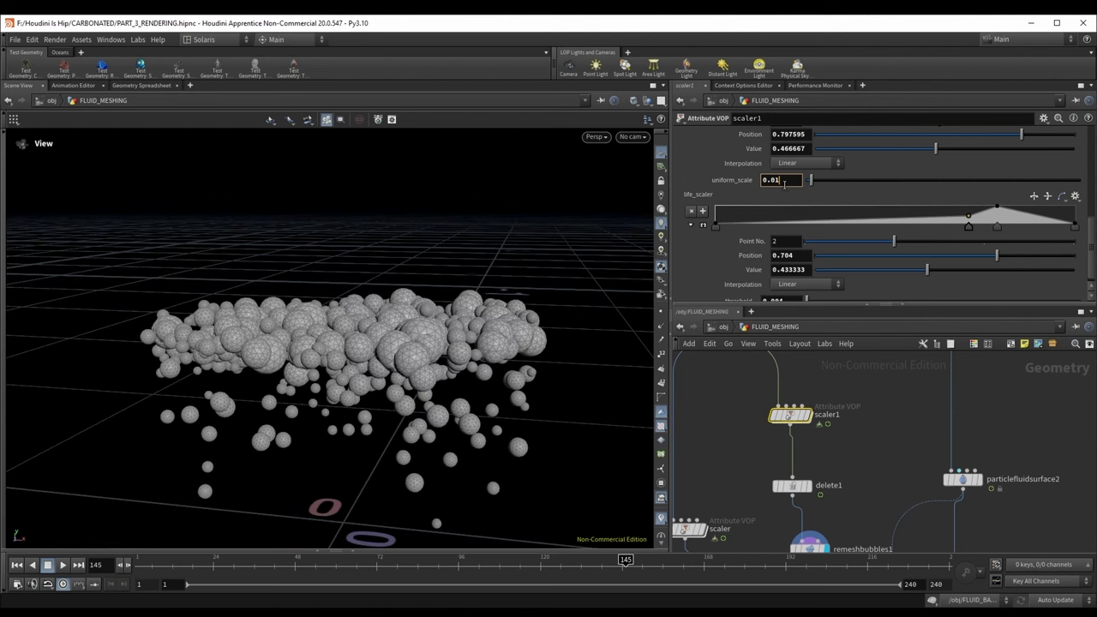
key("Return")
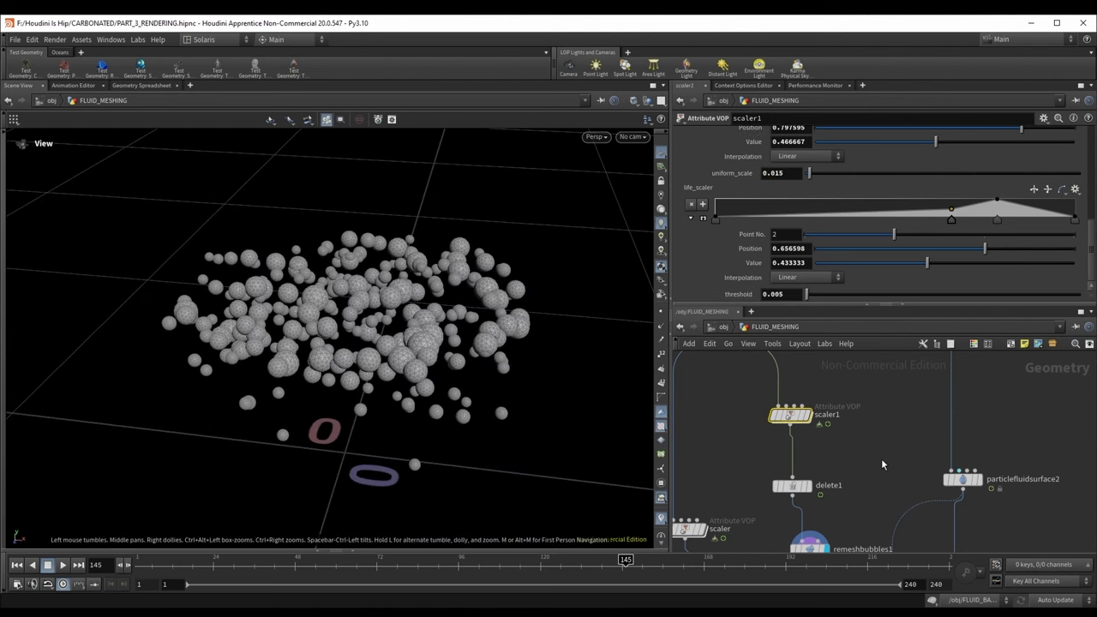
Step: Enable Smooth Amount and Offset on remeshbubbles1 and lower the offset to 0.134
middle_click_drag(881, 459, 782, 391)
left_click(782, 391)
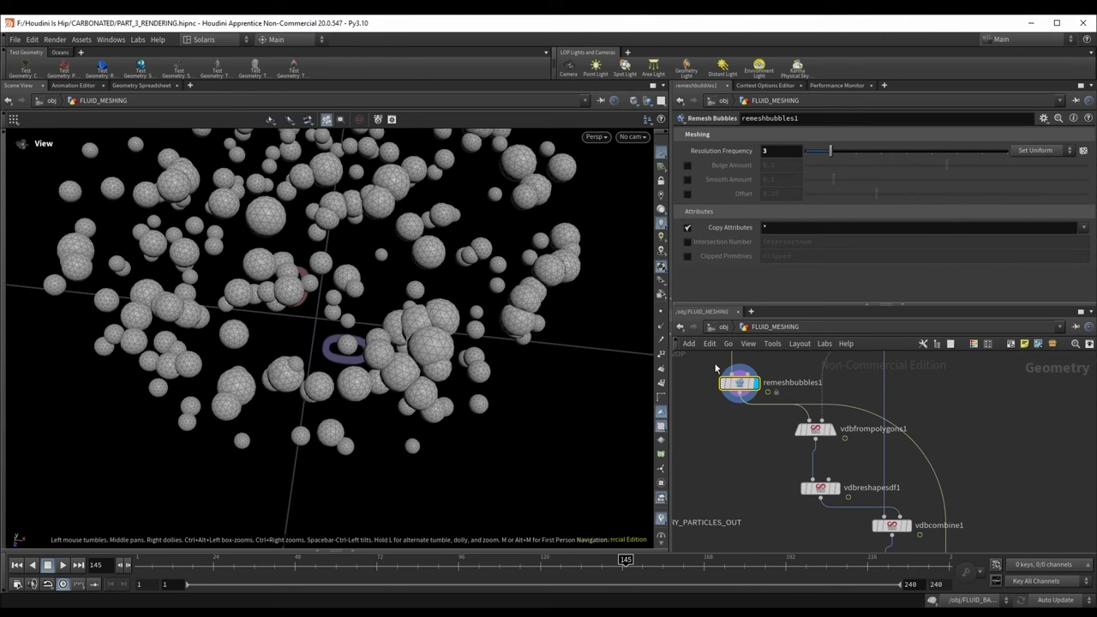
left_click(688, 180)
left_click(687, 195)
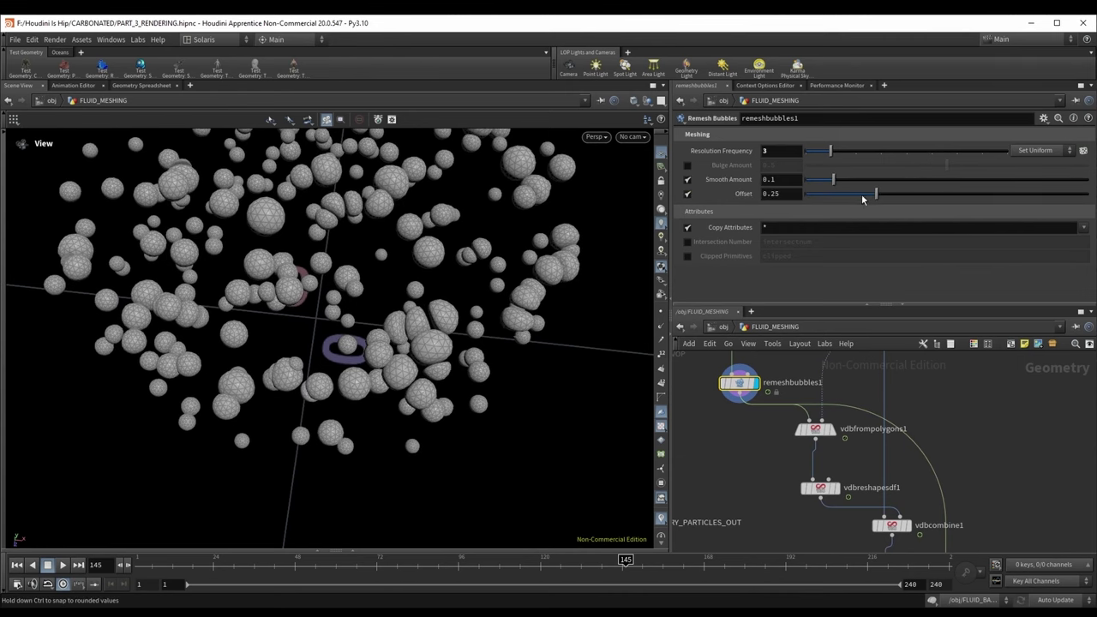
mouse_move(863, 199)
left_mouse_down()
mouse_move(836, 196)
mouse_move(892, 198)
mouse_move(846, 198)
left_mouse_up()
scroll(366, 269, "down", 3)
left_click_drag(365, 269, 383, 231)
Step: Return to the stage network to render the glass with the rescaled and remeshed bubbles
left_click(723, 327)
left_click(723, 326)
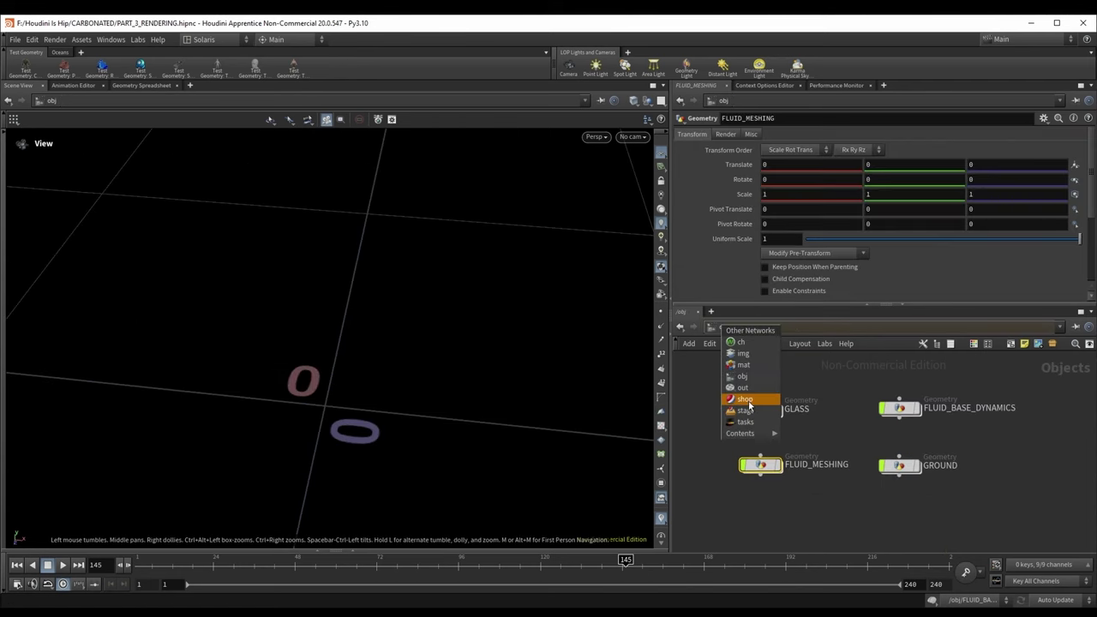
left_click(746, 411)
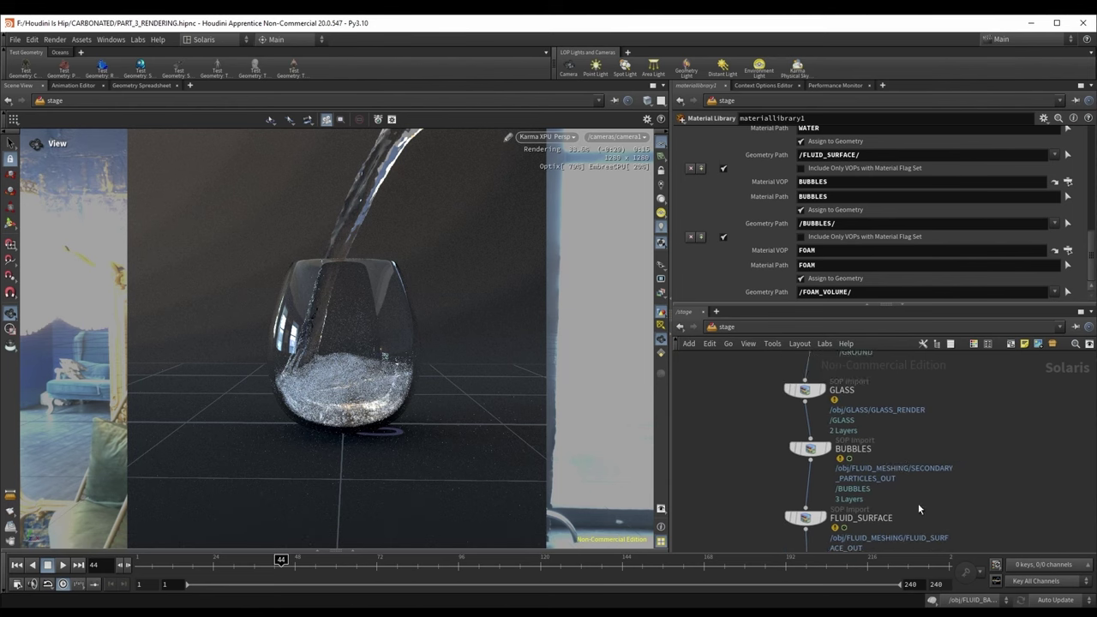
Step: Look over the stage node chain down to usdrender_rop1, and reopen FLUID_MESHING in the obj network
scroll(887, 446, "down", 5)
middle_click_drag(863, 422, 856, 365)
scroll(839, 482, "up", 4)
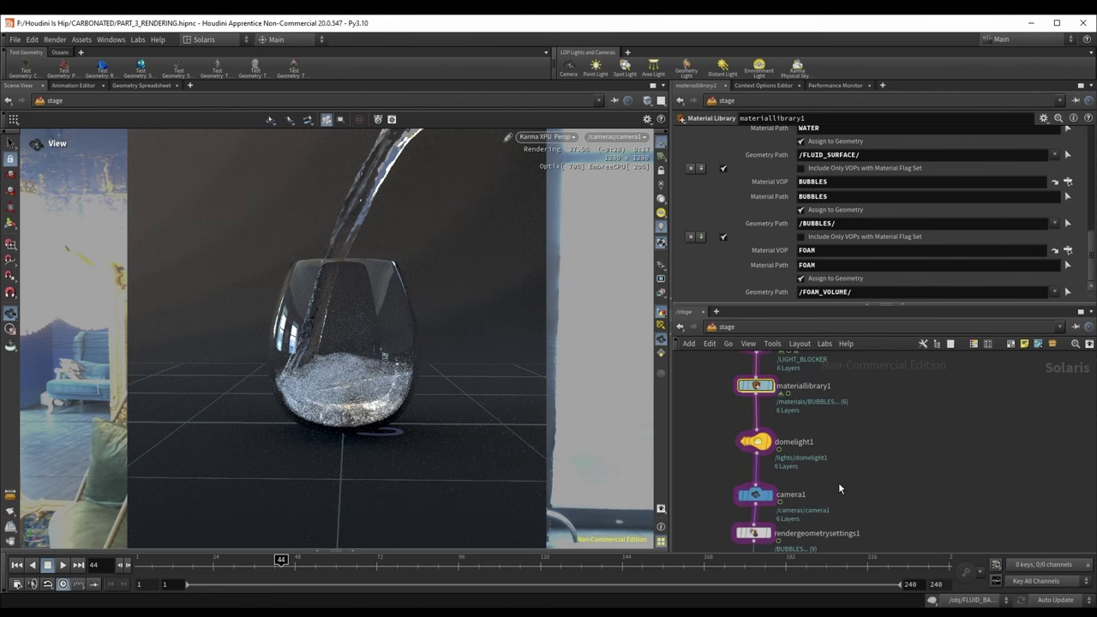
middle_click_drag(828, 520, 849, 404)
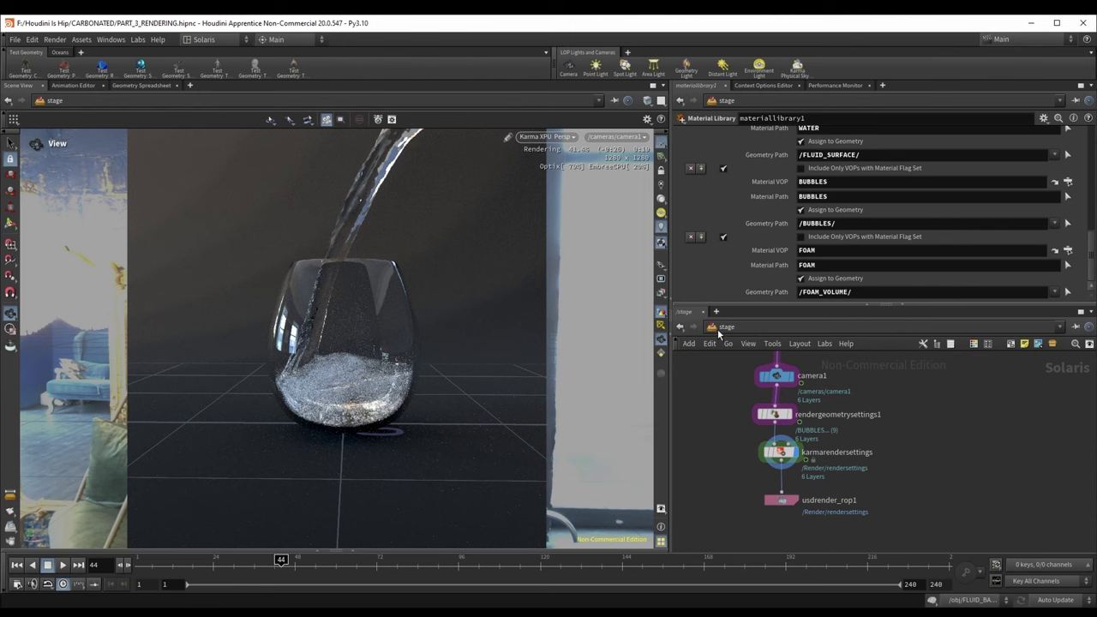
left_click(718, 331)
left_click(740, 383)
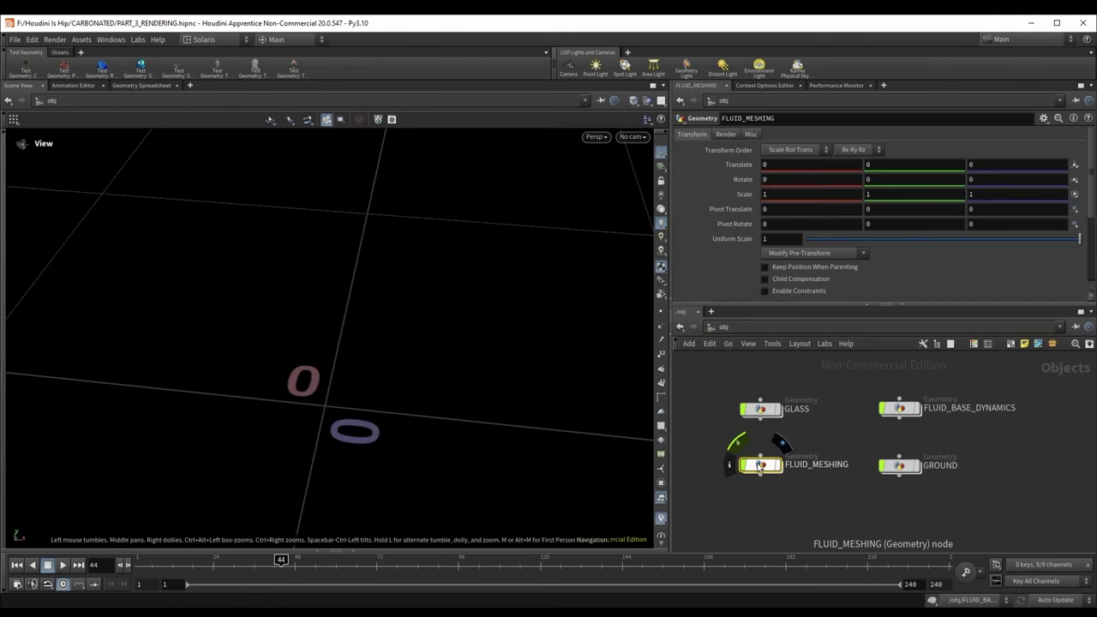
double_click(762, 467)
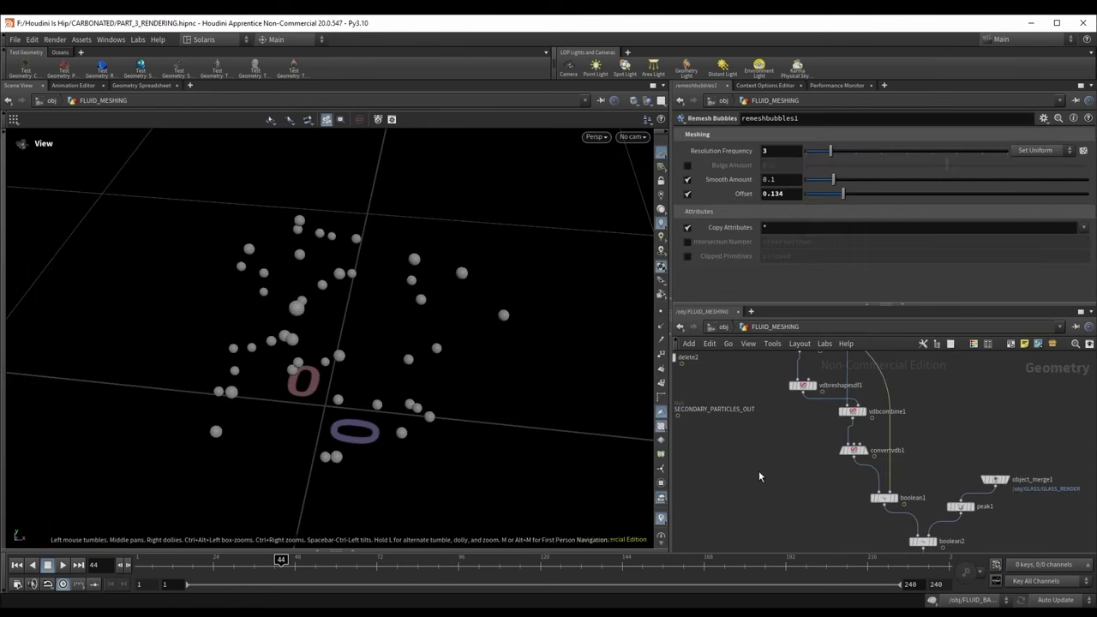
Step: Display the attribfromvolume1 result, check its node information and inspect the poured fluid's surface up close
middle_click_drag(791, 500, 760, 389)
scroll(873, 469, "up", 4)
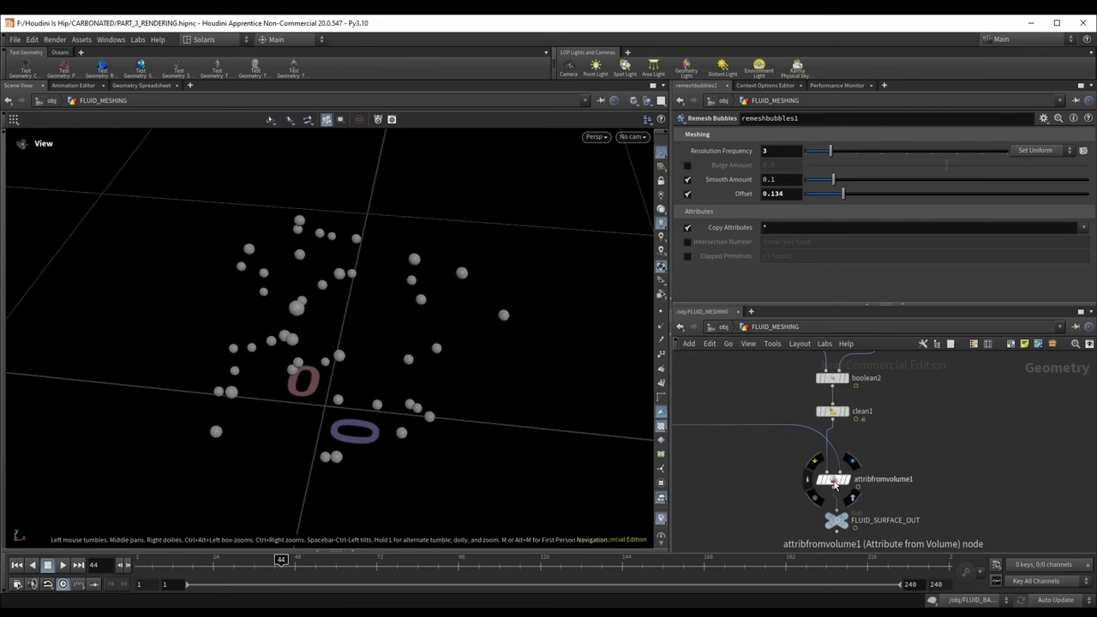
left_click(848, 482)
left_click(832, 485)
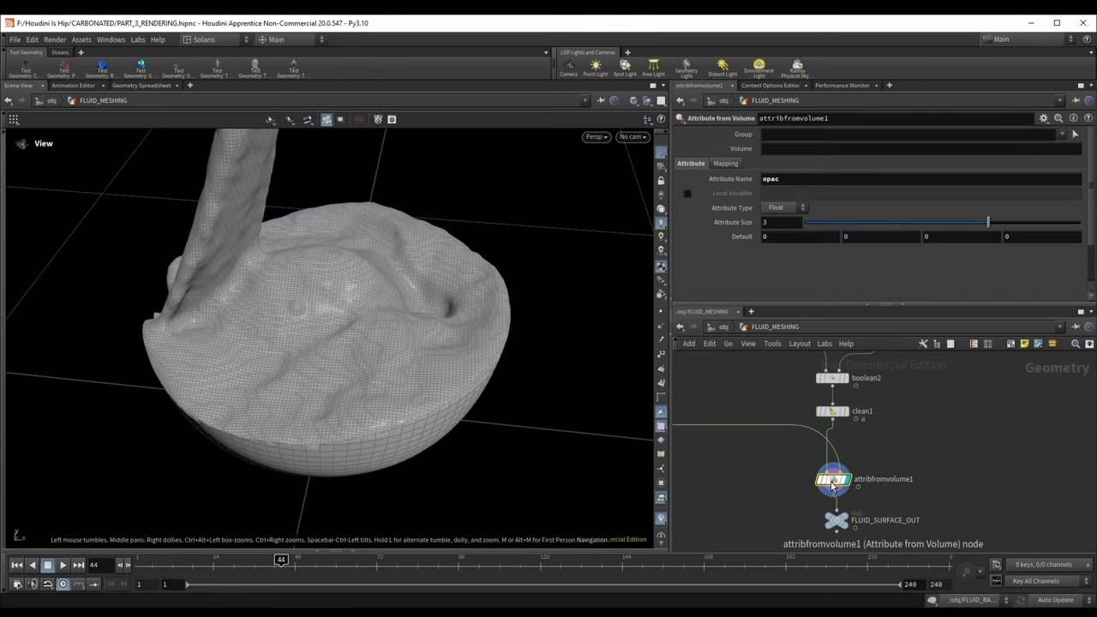
middle_click(831, 487)
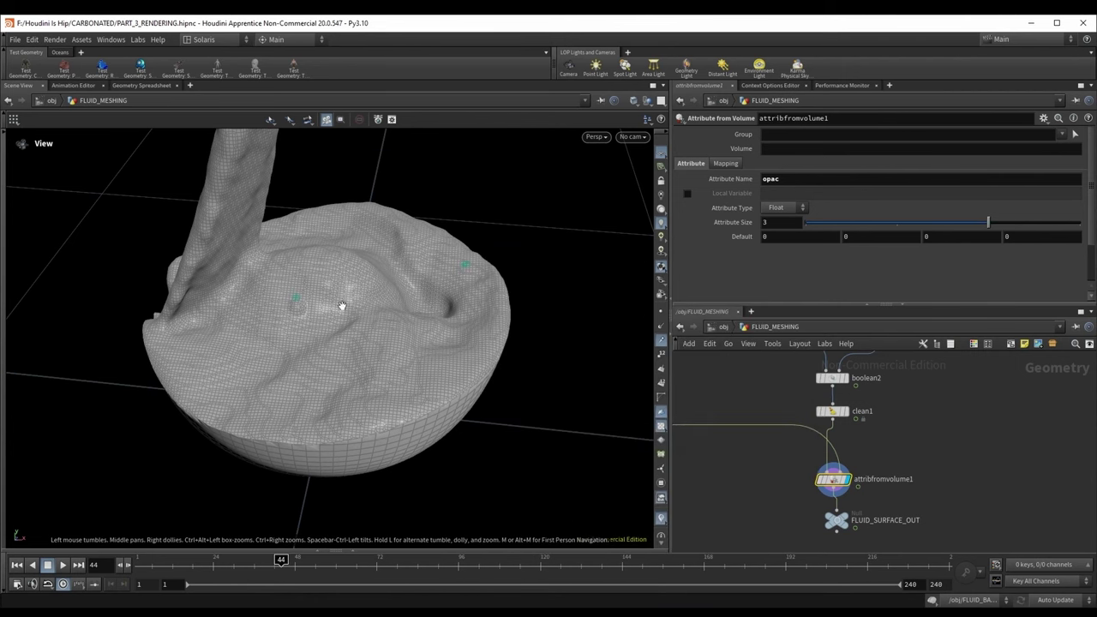
left_click_drag(335, 275, 289, 289)
scroll(289, 289, "up", 10)
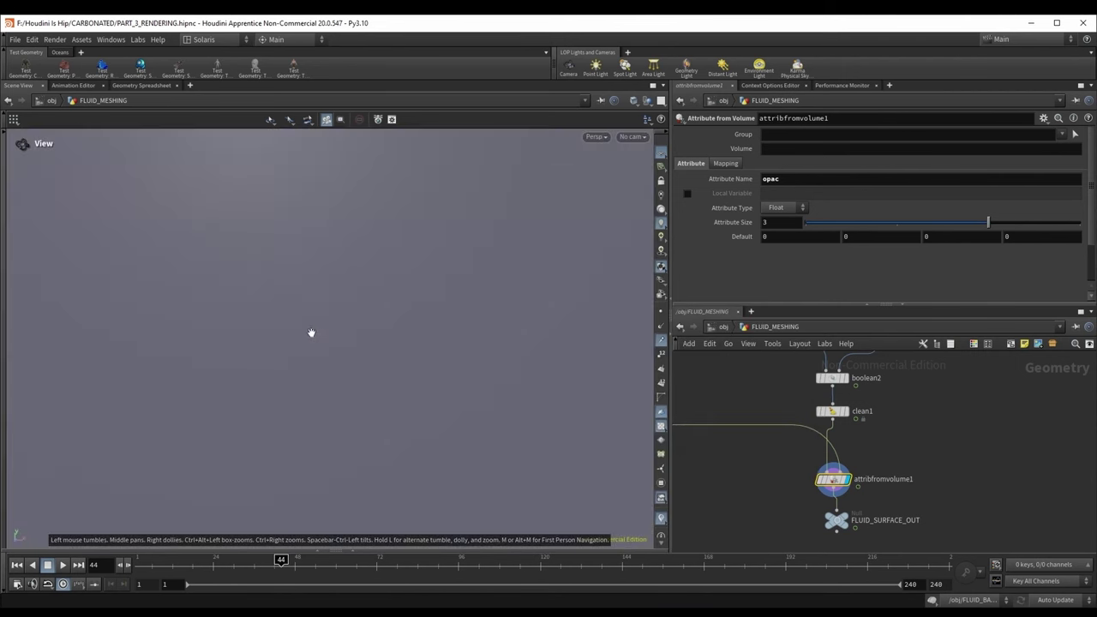
scroll(319, 318, "down", 10)
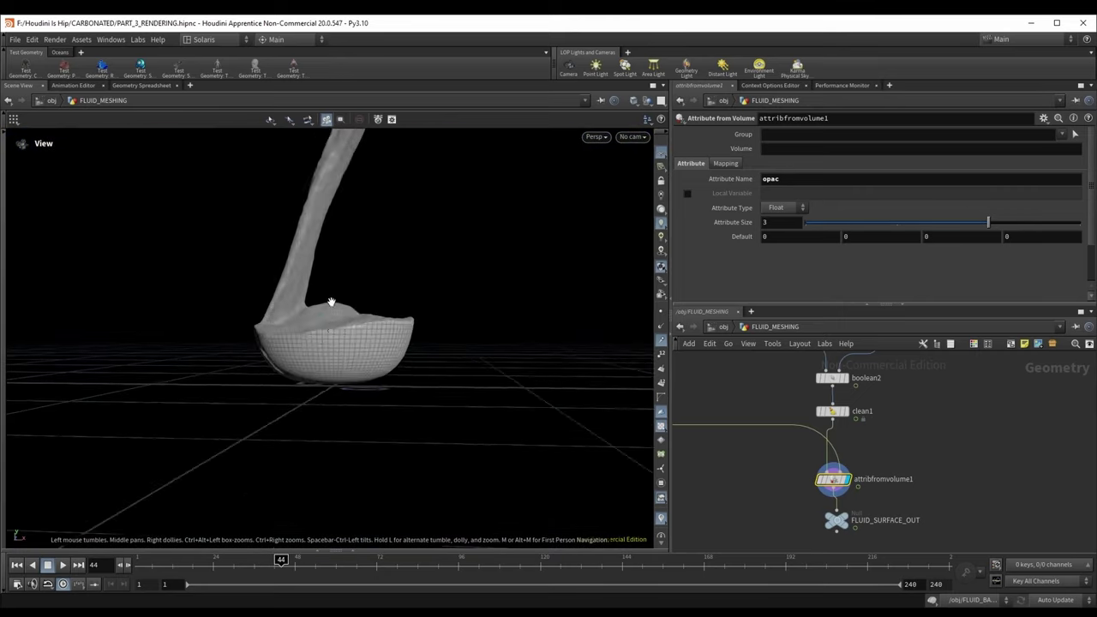
Step: Display the particlefluidsurface2 result and inspect the shape of the poured fluid surface along with its downstream nodes
scroll(953, 453, "down", 3)
middle_click_drag(934, 403, 928, 479)
middle_click_drag(866, 434, 862, 471)
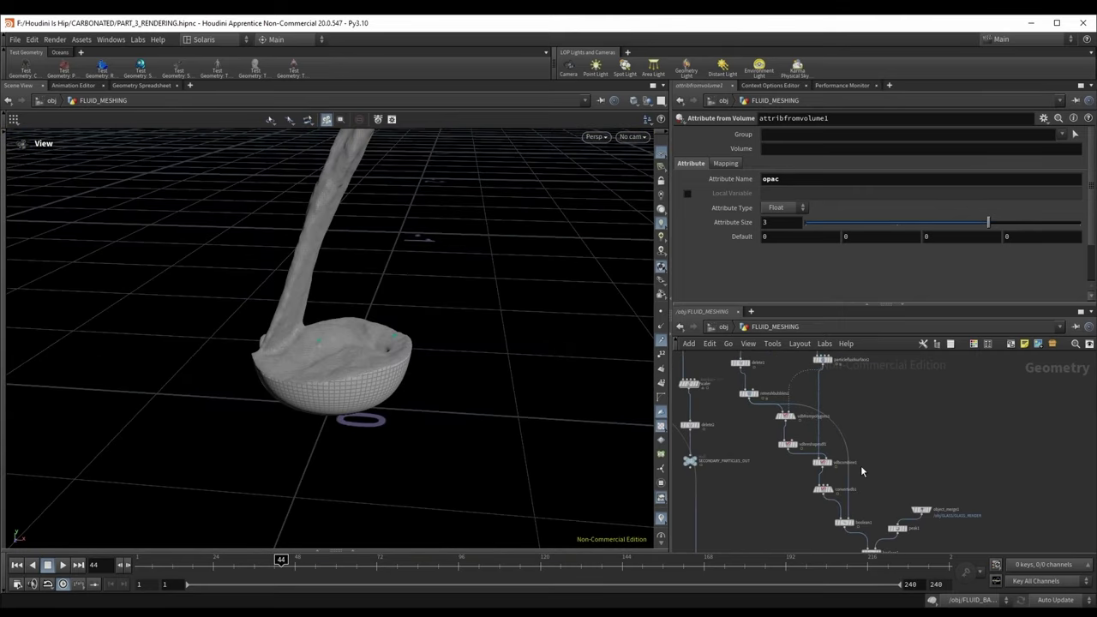
middle_click_drag(824, 378, 845, 441)
scroll(846, 440, "up", 3)
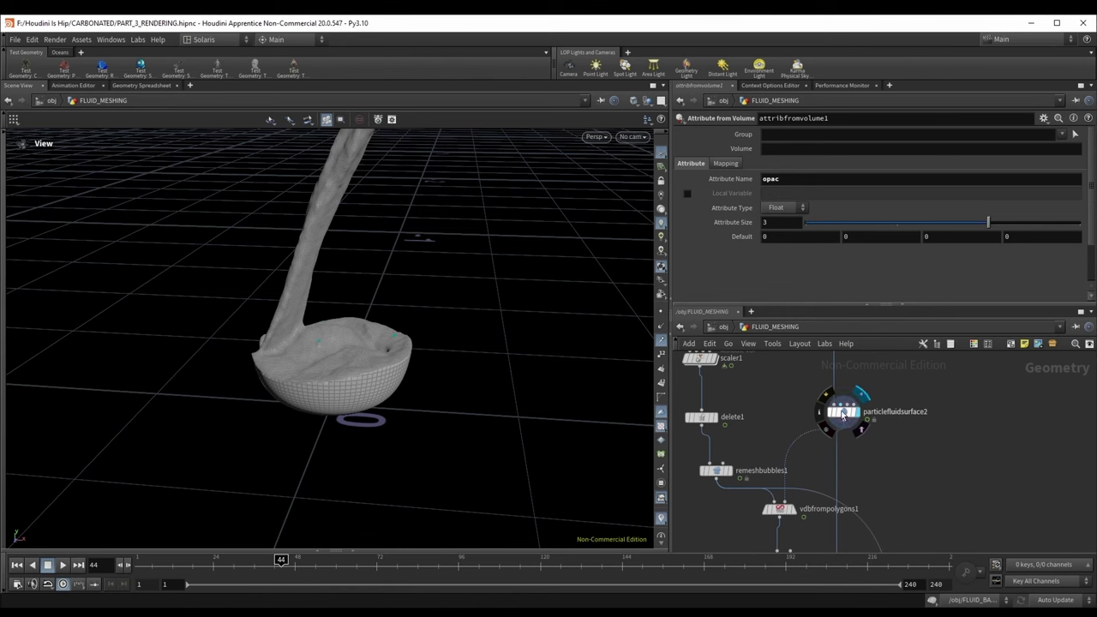
left_click(844, 412)
left_click_drag(319, 333, 231, 343)
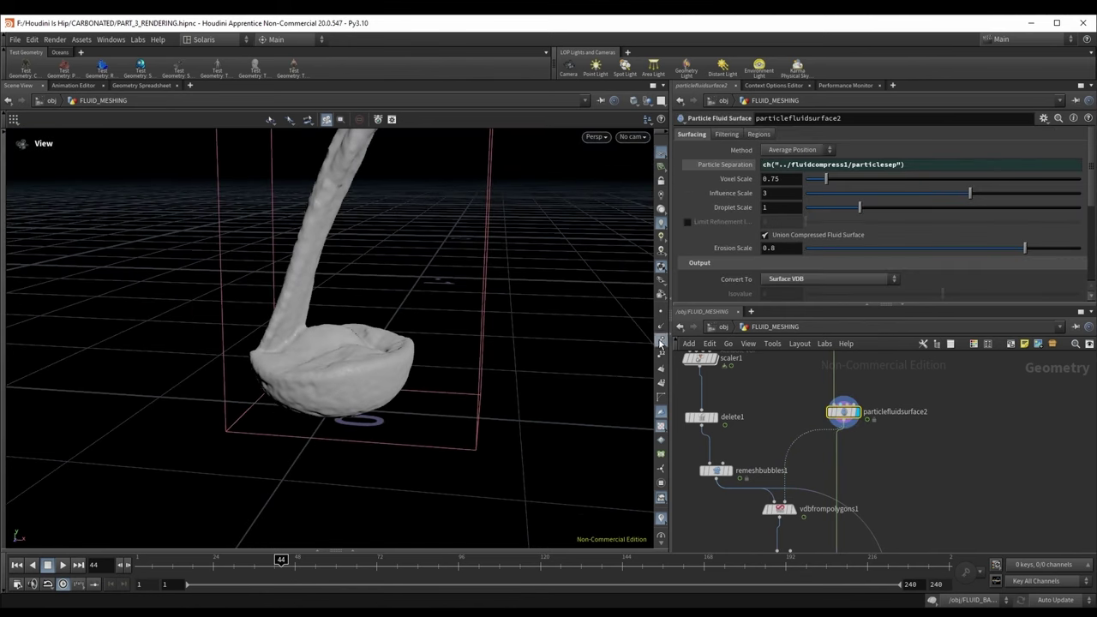
middle_click_drag(855, 419, 837, 458)
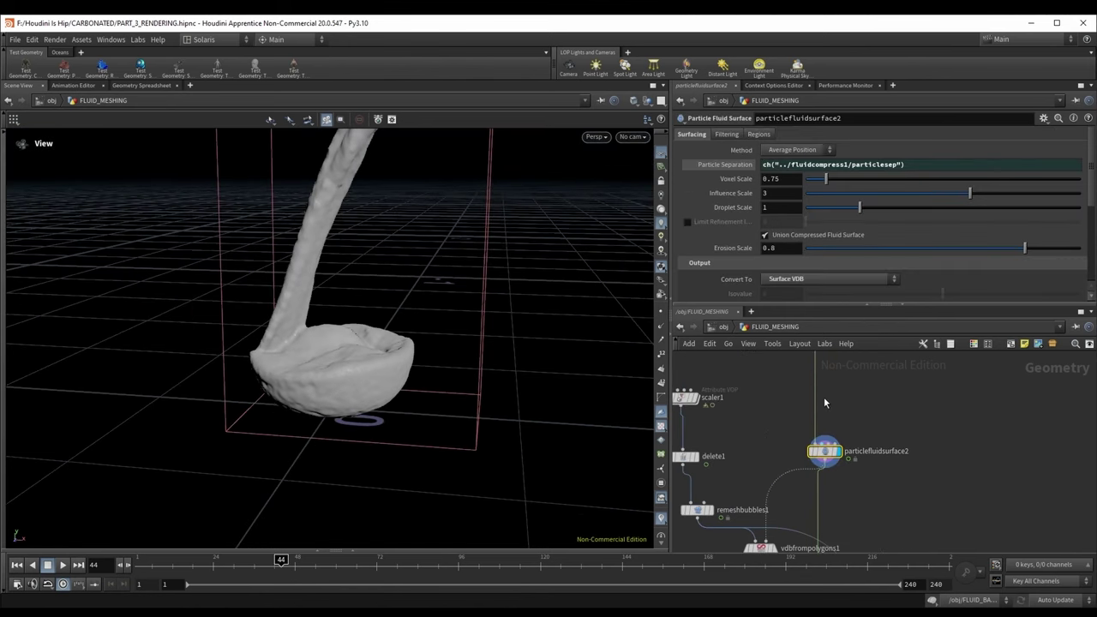
scroll(872, 400, "down", 1)
middle_click_drag(872, 401, 889, 361)
middle_click_drag(902, 435, 891, 390)
scroll(761, 453, "up", 1)
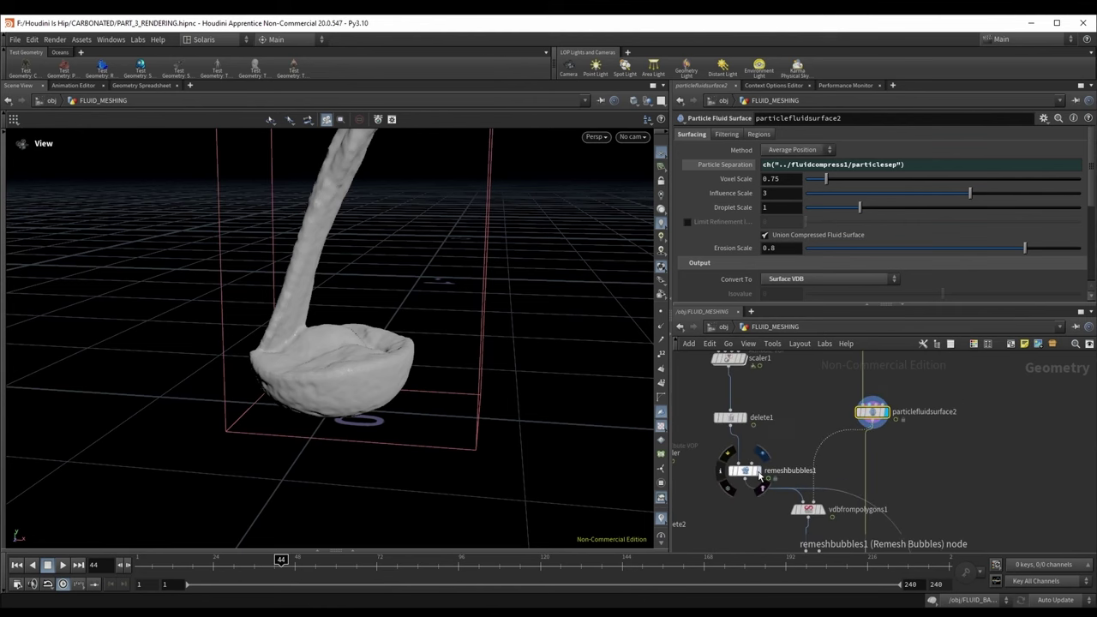
Step: Display the particles from particlefluidsurface1, inspect the pour and move the timeline to frame 23
middle_click_drag(786, 394, 801, 479)
scroll(801, 477, "down", 2)
middle_click_drag(797, 428, 819, 477)
left_click(795, 403)
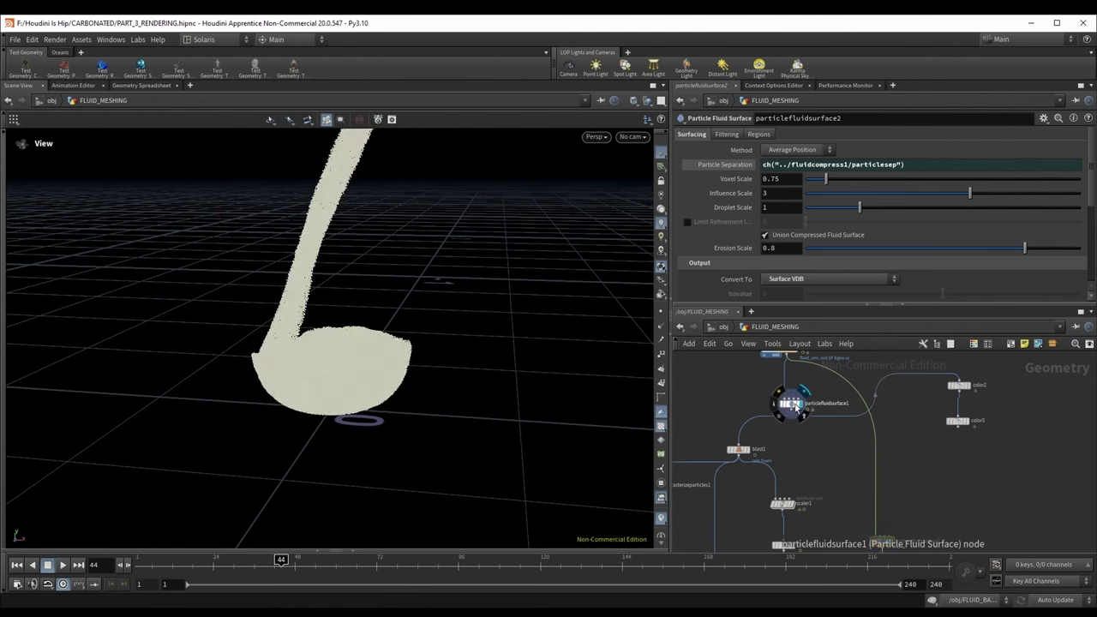
left_click_drag(333, 325, 334, 300)
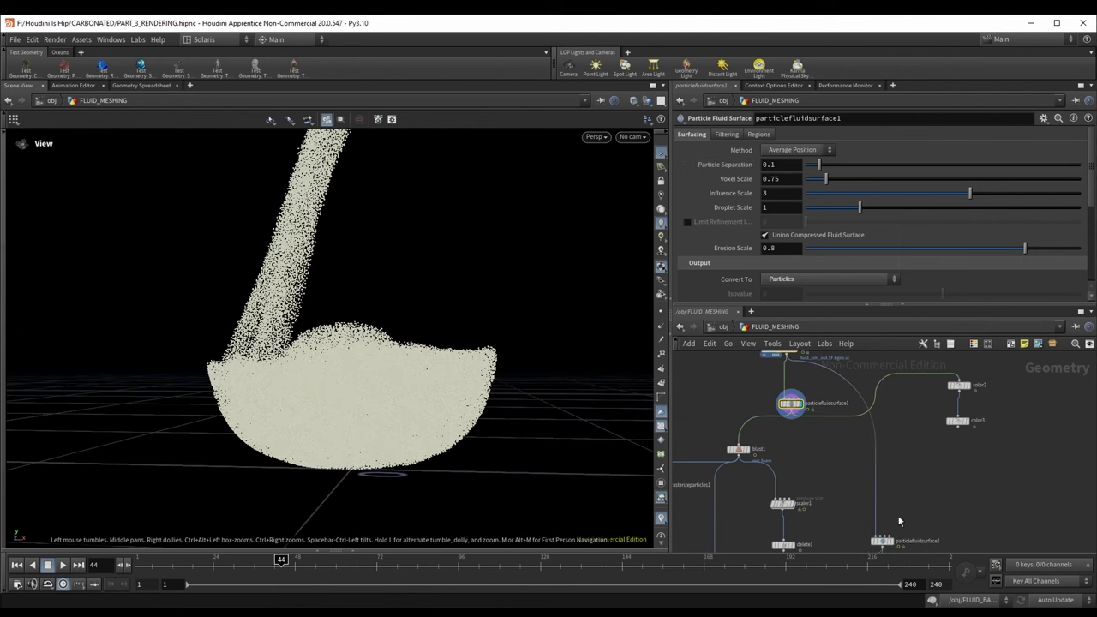
scroll(899, 520, "down", 2)
middle_click_drag(902, 524, 911, 437)
middle_click_drag(851, 378, 821, 444)
scroll(815, 408, "up", 2)
left_click_drag(343, 369, 332, 433)
left_click(210, 562)
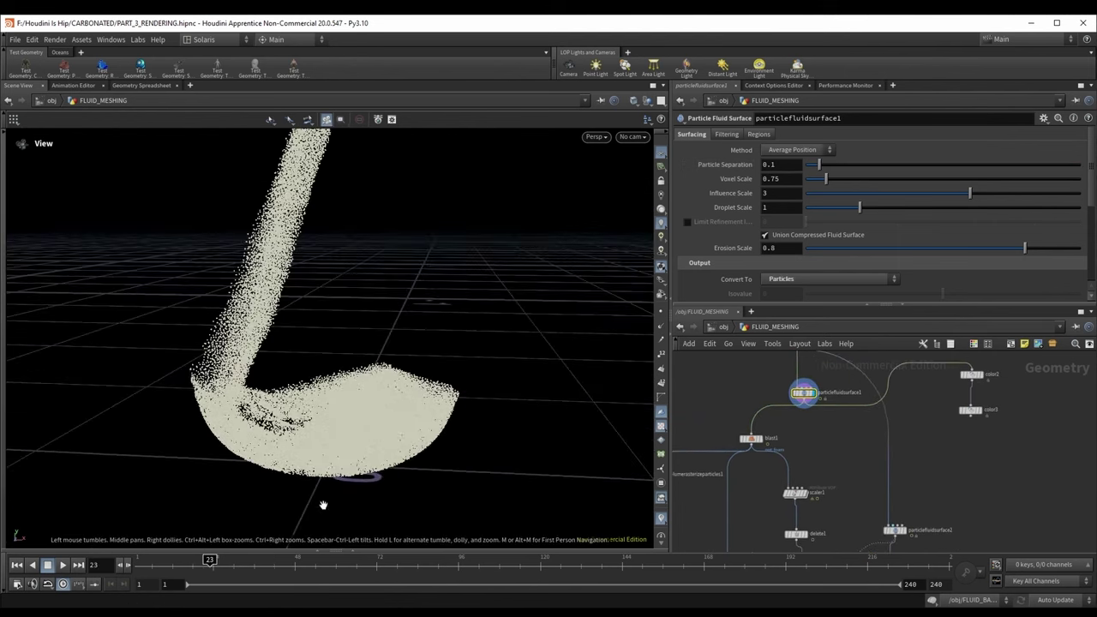
Step: Add a Trail node fed by particlefluidsurface1, display it and set its result type to Compute Velocity
middle_click_drag(832, 449, 825, 451)
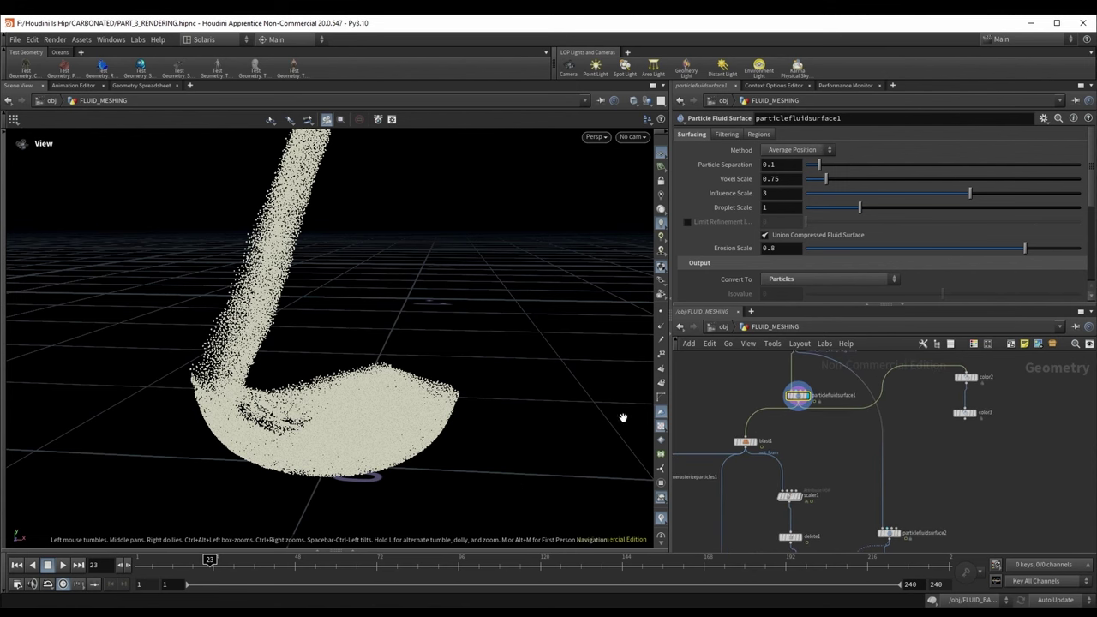
key("Tab")
type("trail")
key("Return")
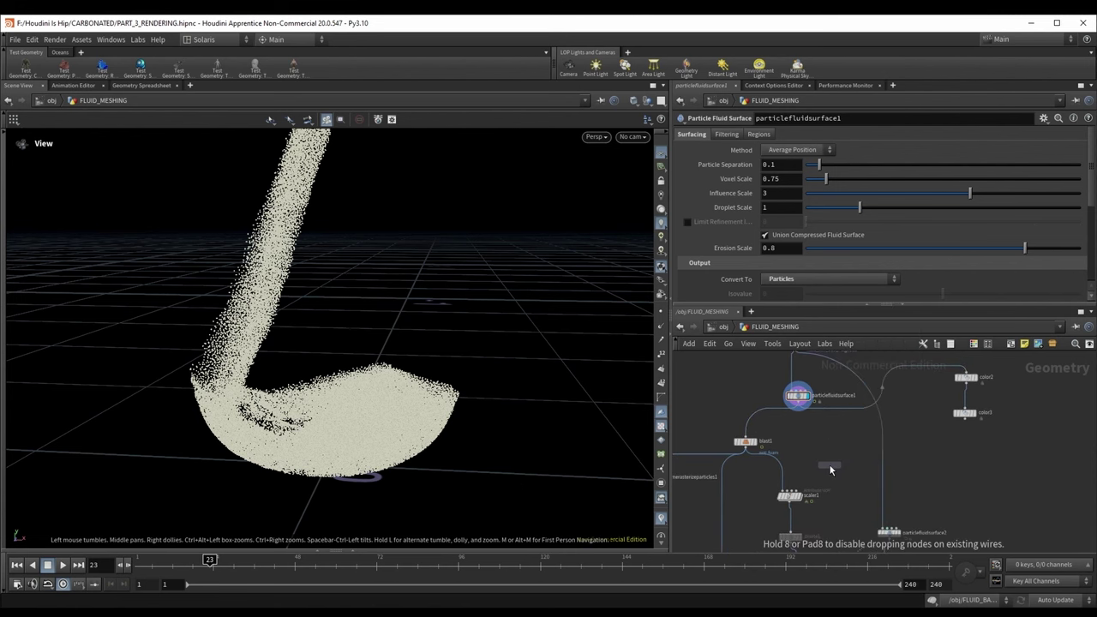
left_click(830, 470)
scroll(810, 425, "up", 2)
left_click_drag(795, 399, 836, 476)
left_click(797, 134)
left_click(789, 181)
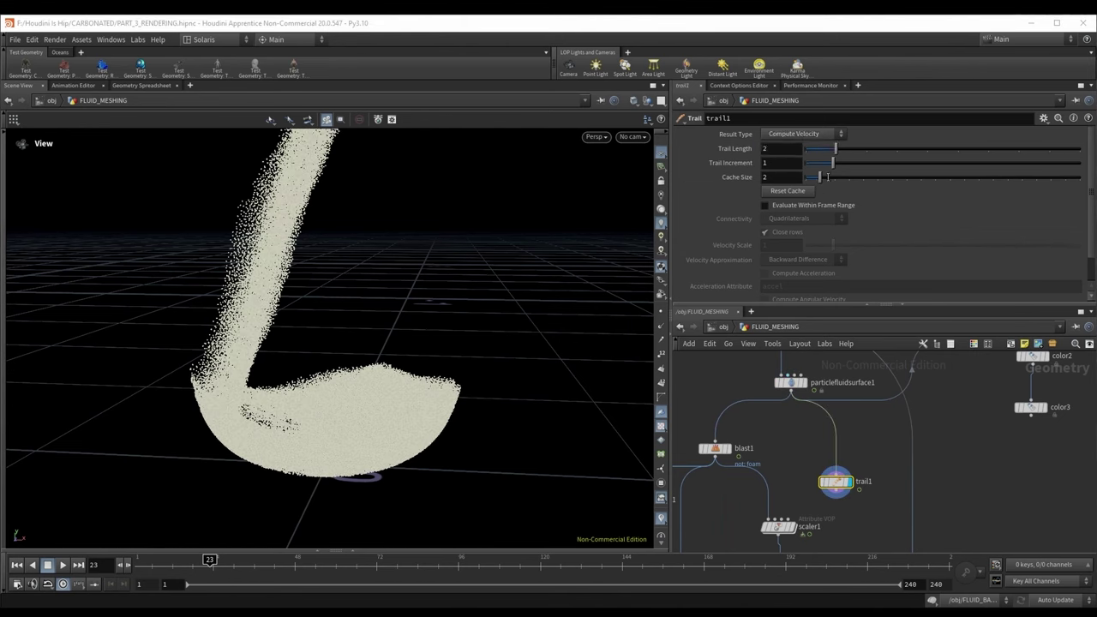
Step: Show the point velocity trails in the viewport and enable Match by Attribute with id on trail1
scroll(767, 236, "down", 2)
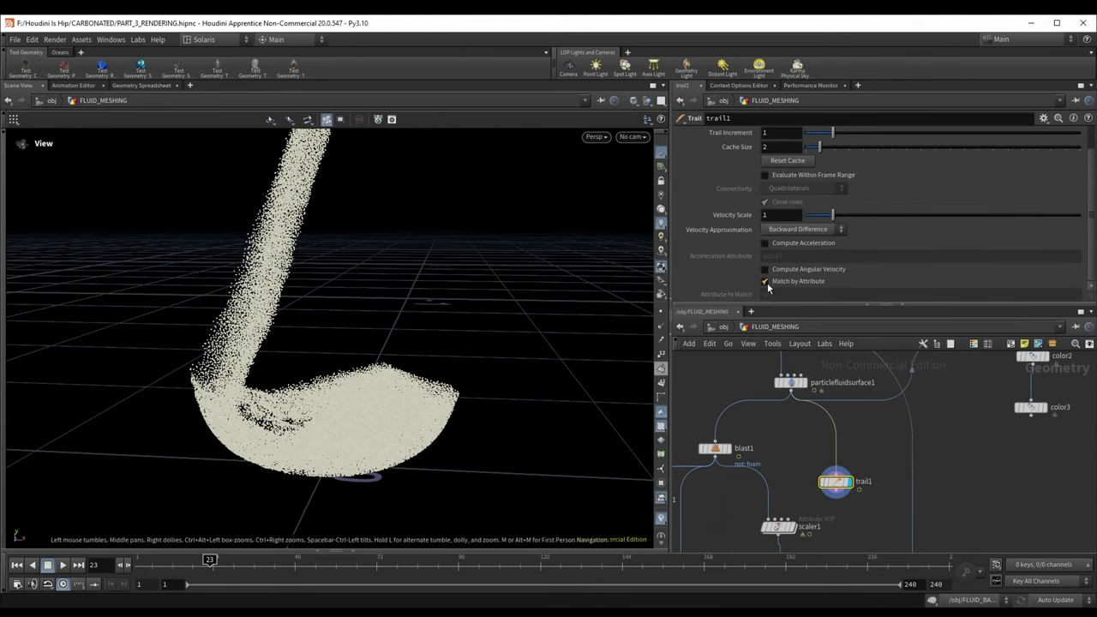
left_click(661, 340)
right_click_drag(357, 351, 323, 281)
left_click_drag(309, 357, 399, 356)
scroll(338, 348, "up", 3)
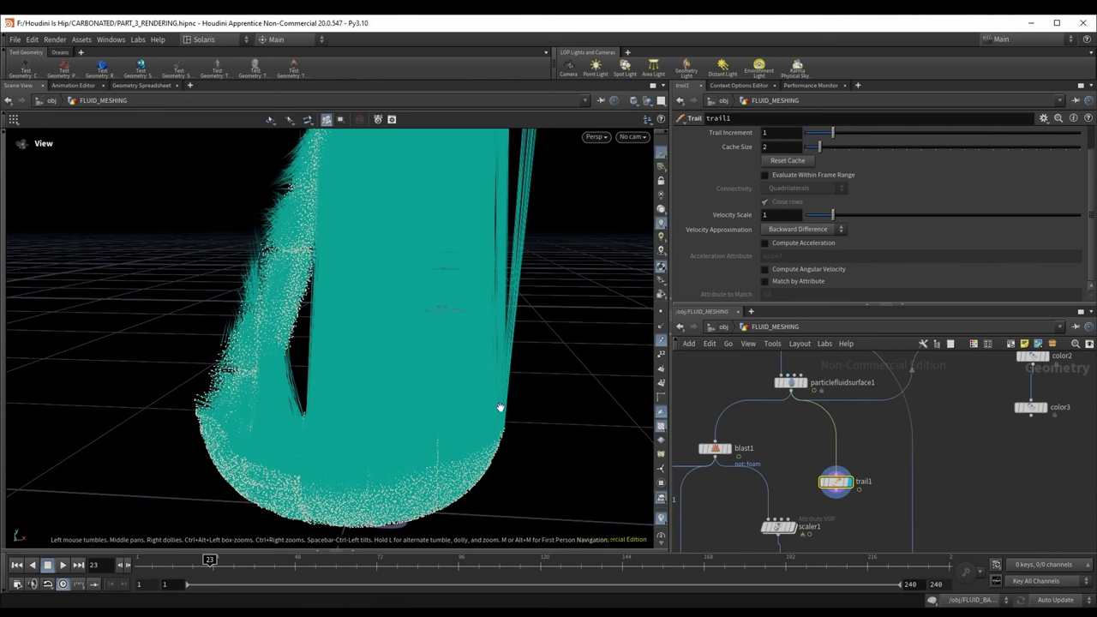
left_click(766, 281)
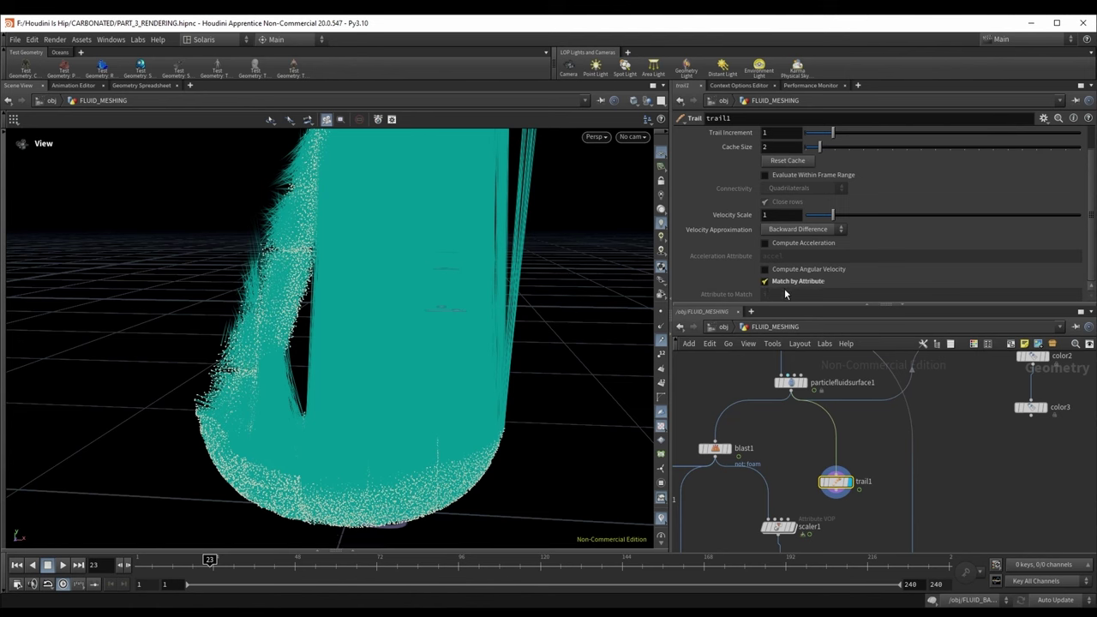
left_click_drag(257, 411, 228, 325)
Step: Insert trail1 into the connection between particlefluidsurface1 and blast1
scroll(852, 501, "down", 2)
middle_click_drag(852, 501, 879, 368)
scroll(857, 439, "down", 2)
scroll(893, 438, "down", 2)
scroll(844, 478, "down", 2)
middle_click_drag(845, 479, 806, 412)
scroll(798, 426, "up", 5)
scroll(786, 386, "up", 3)
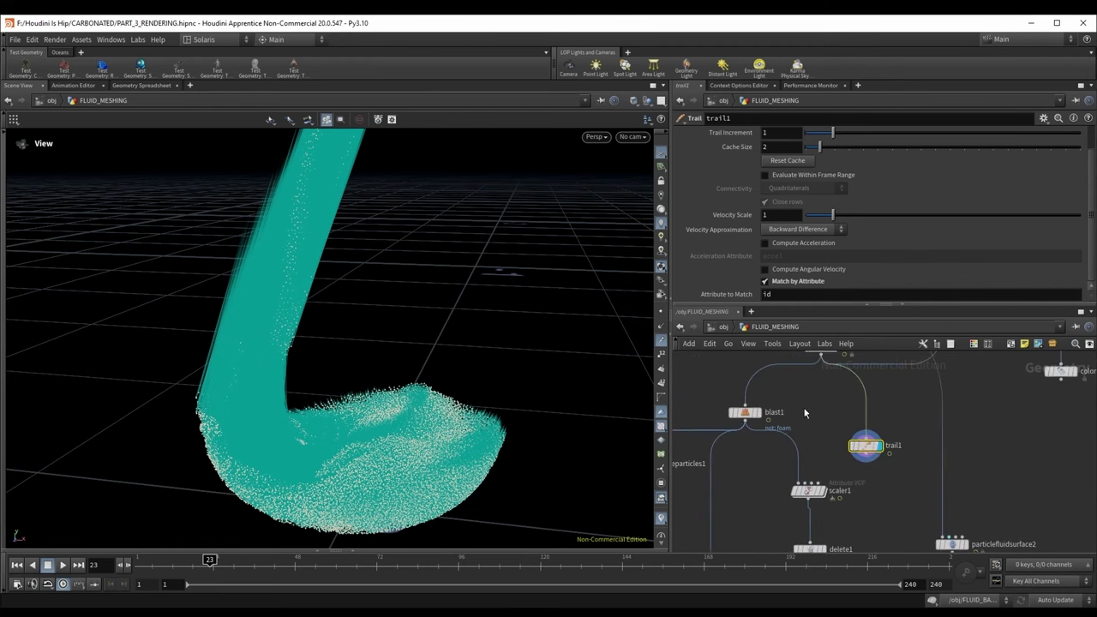
left_click_drag(872, 449, 771, 380)
scroll(780, 394, "down", 1)
middle_click_drag(763, 410, 811, 430)
Step: Display blast1 and SECONDARY_PARTICLES_OUT in turn to check that velocity carries through the foam particles
left_click(810, 429)
middle_click(802, 430)
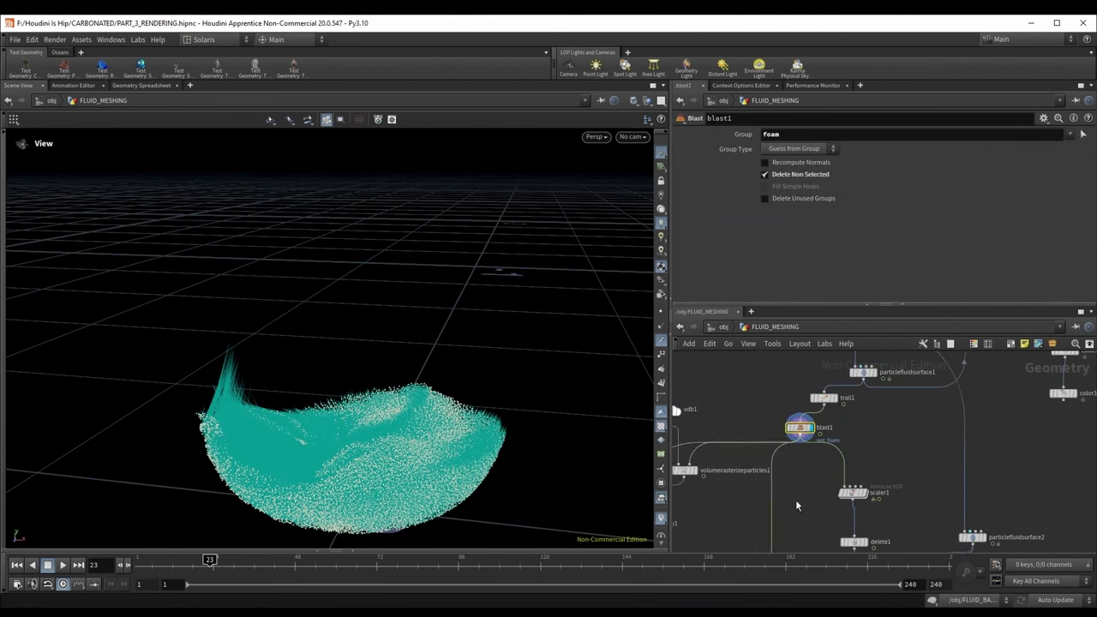
middle_click_drag(796, 500, 782, 386)
middle_click_drag(793, 468, 785, 352)
left_click(772, 435)
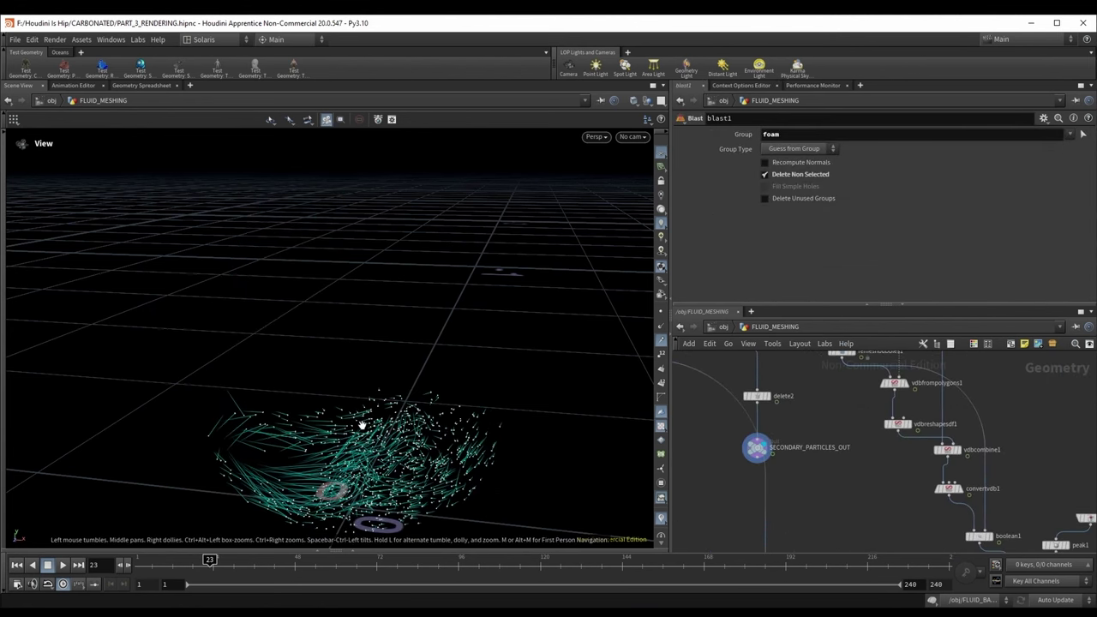
left_click_drag(363, 424, 301, 451)
scroll(301, 451, "down", 3)
scroll(837, 459, "down", 3)
middle_click_drag(865, 361, 811, 471)
scroll(767, 406, "up", 2)
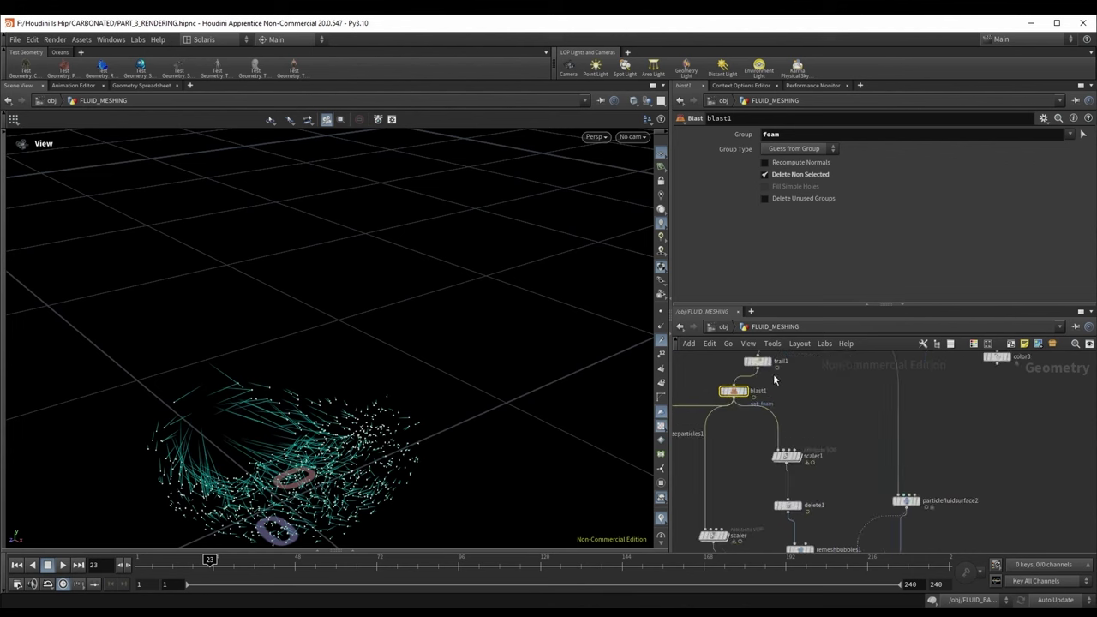
Step: Display trail1 and insert an Attribute Transfer node between attribfromvolume1 and FLUID_SURFACE_OUT
left_click(767, 364)
scroll(798, 412, "down", 2)
middle_click_drag(919, 515, 872, 450)
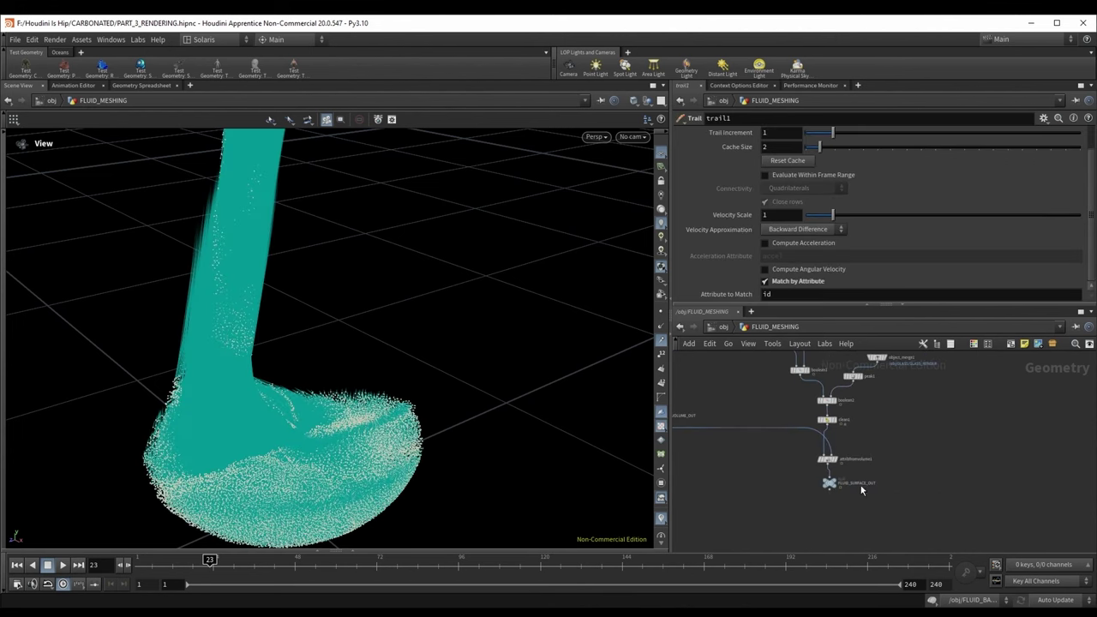
key("Tab")
type("transfer")
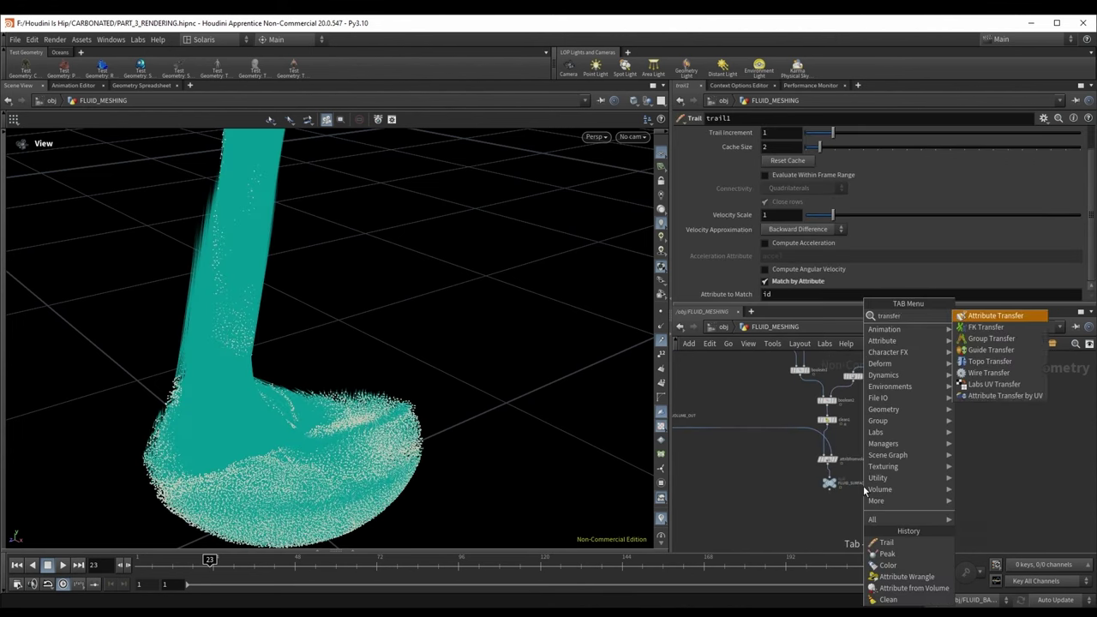
key("Return")
left_click(816, 464)
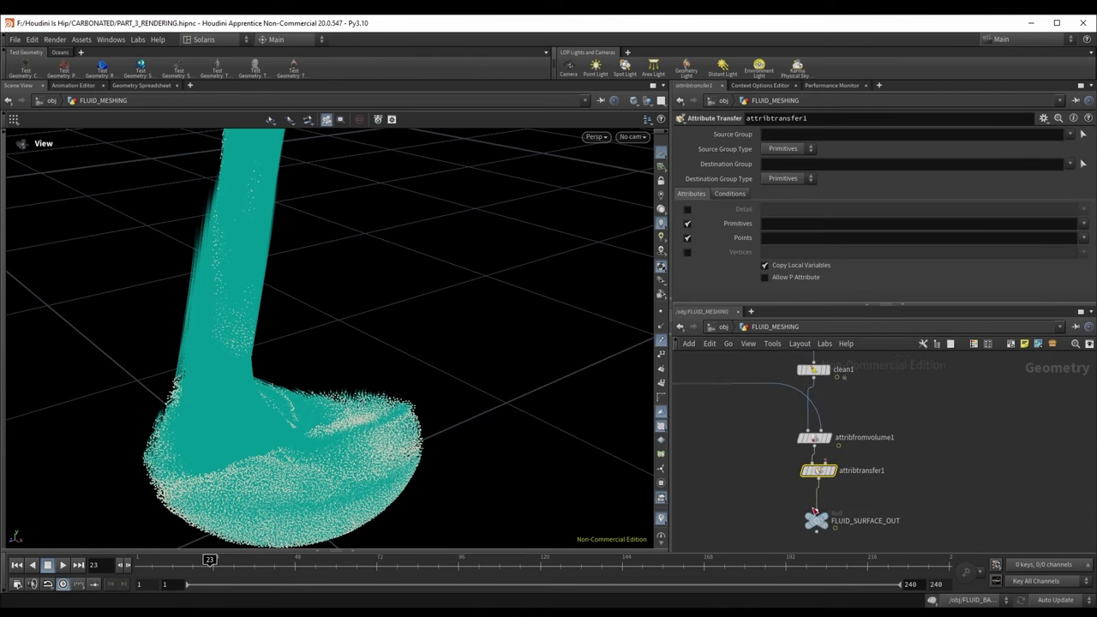
Step: Connect the trail1 output to the second input of attribtransfer1
scroll(815, 512, "down", 2)
middle_click_drag(776, 369, 823, 490)
middle_click_drag(864, 443, 836, 343)
middle_click_drag(956, 547, 885, 392)
scroll(835, 485, "up", 2)
middle_click_drag(831, 488, 828, 471)
scroll(823, 471, "up", 1)
left_click(815, 466)
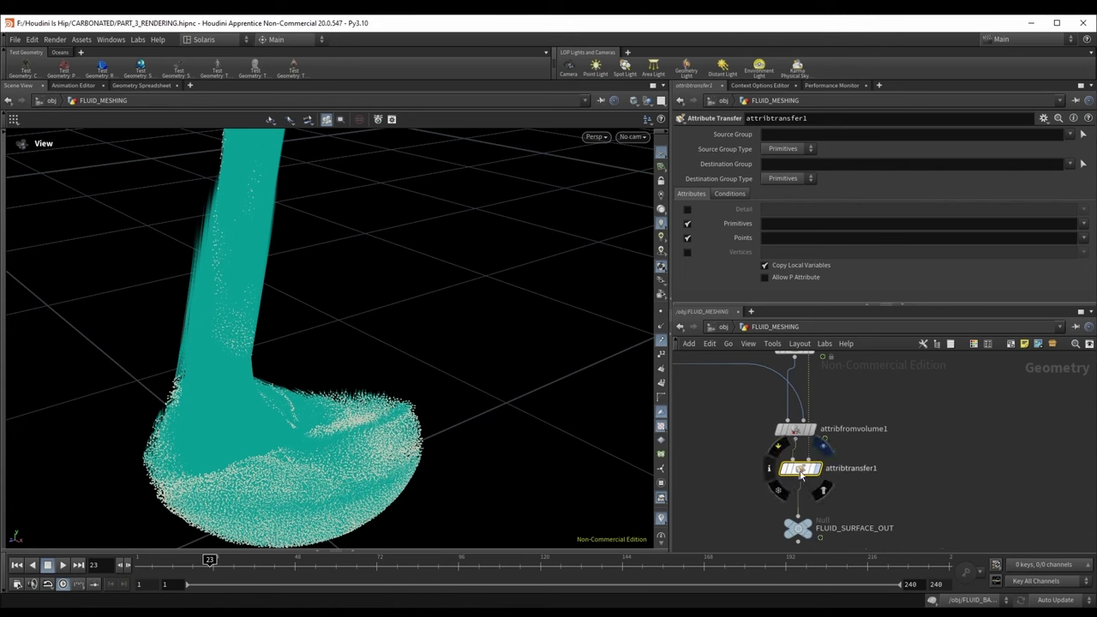
Step: Display attribtransfer1, turn off its primitive attributes and transfer only the point attribute v
left_click(820, 469)
left_click(687, 223)
left_click(803, 238)
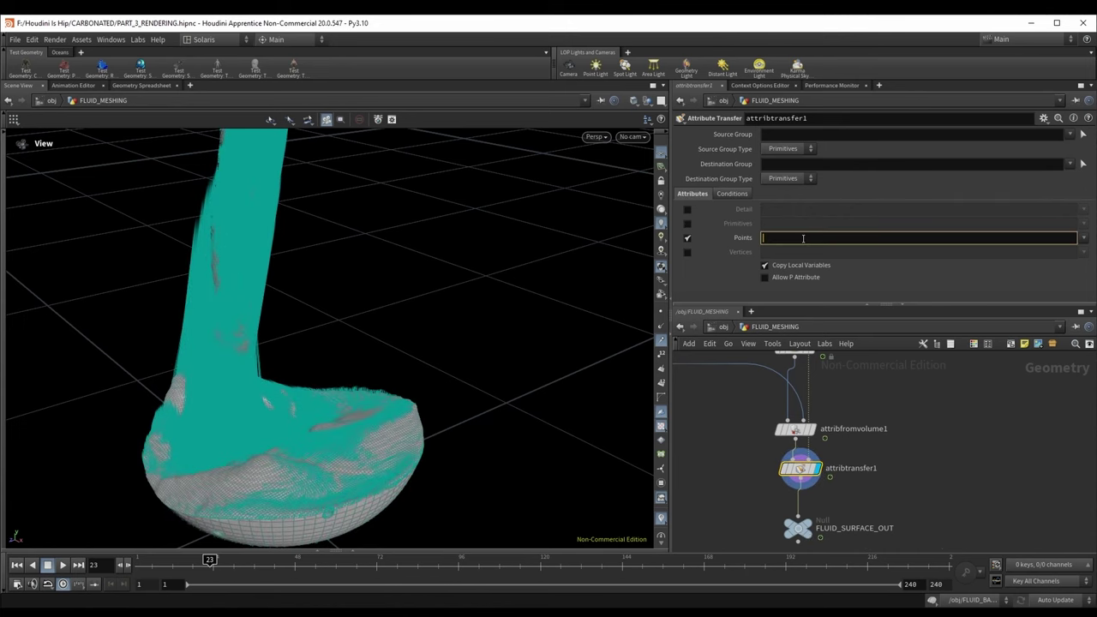
type("v")
key("Return")
left_click_drag(289, 385, 361, 411)
Step: Return to the stage network and set Velocity Blur to Velocity blur in the karmarendersettings camera effects
left_click(722, 328)
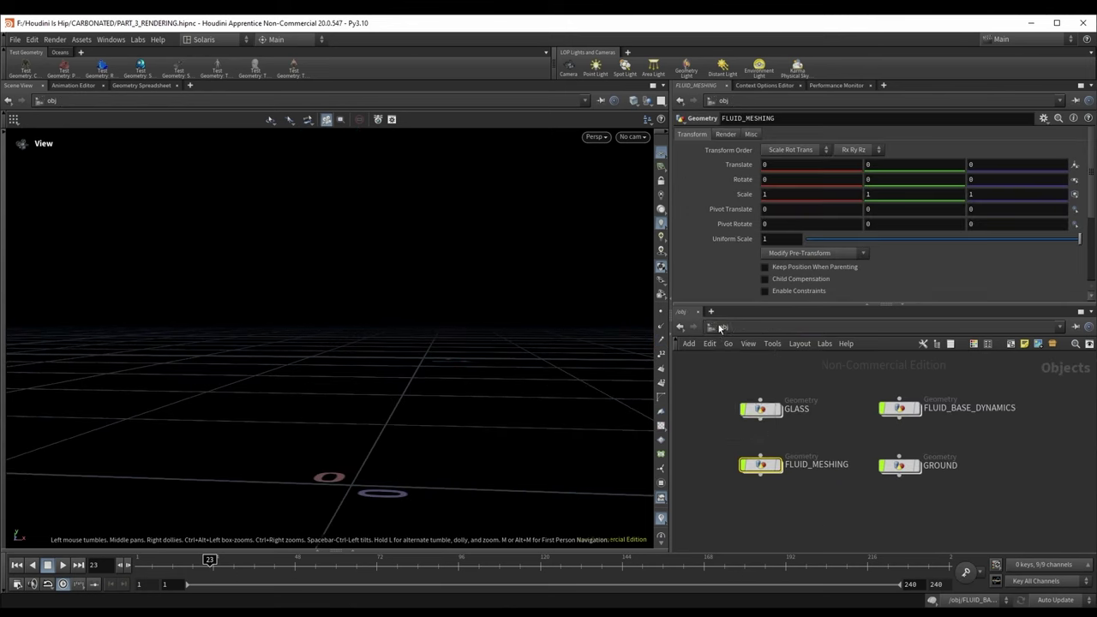
left_click(721, 328)
left_click(748, 412)
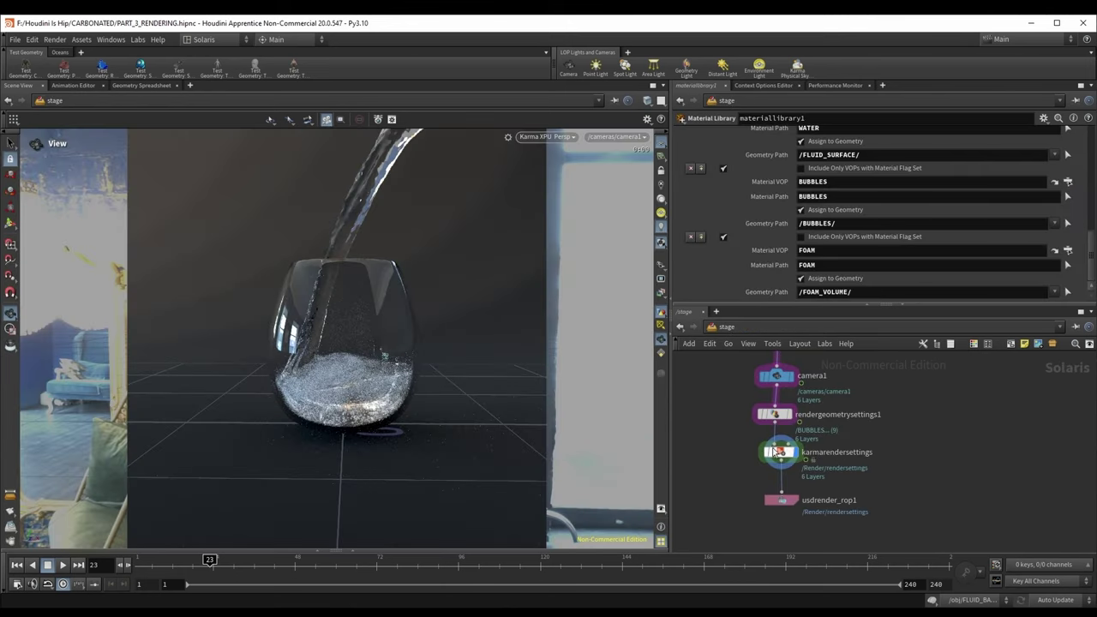
scroll(781, 451, "up", 3)
left_click(781, 451)
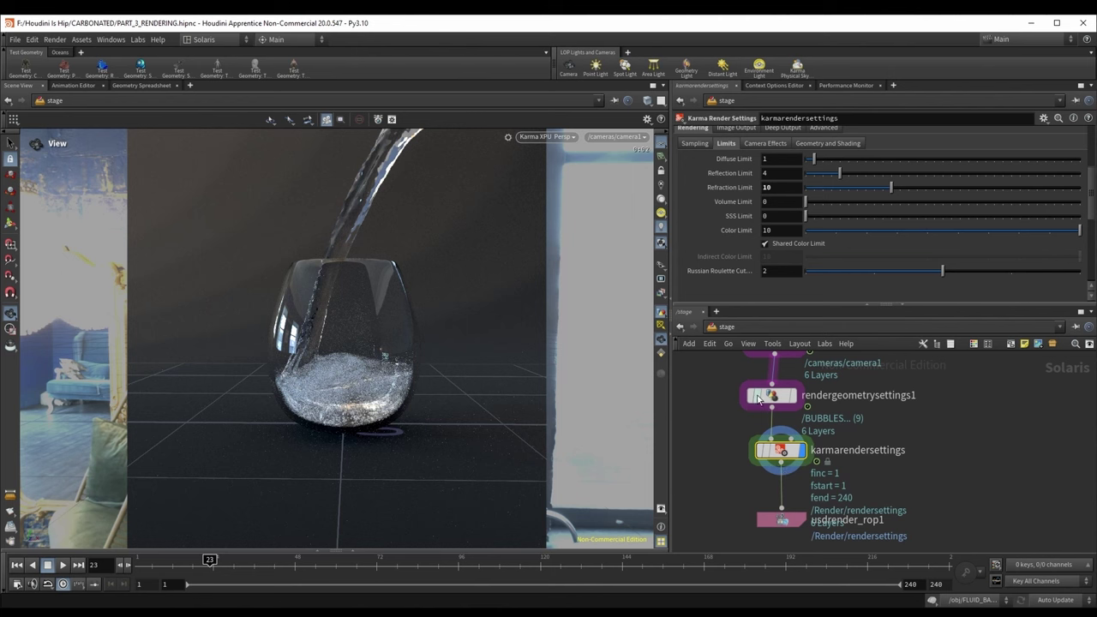
left_click(765, 143)
scroll(740, 238, "down", 1)
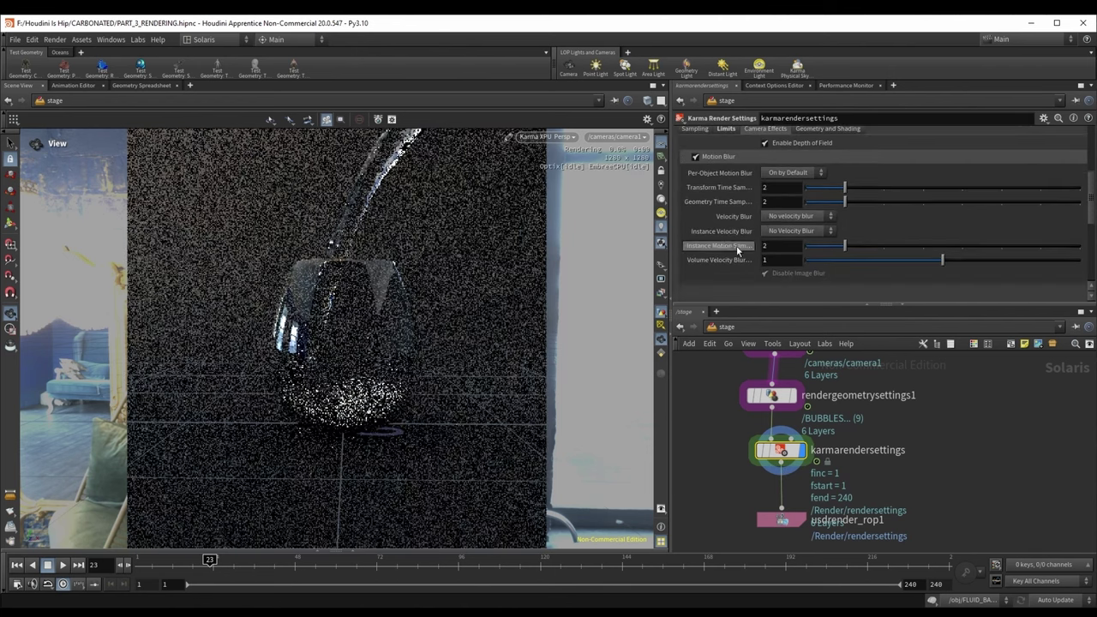
left_click(797, 216)
left_click(793, 229)
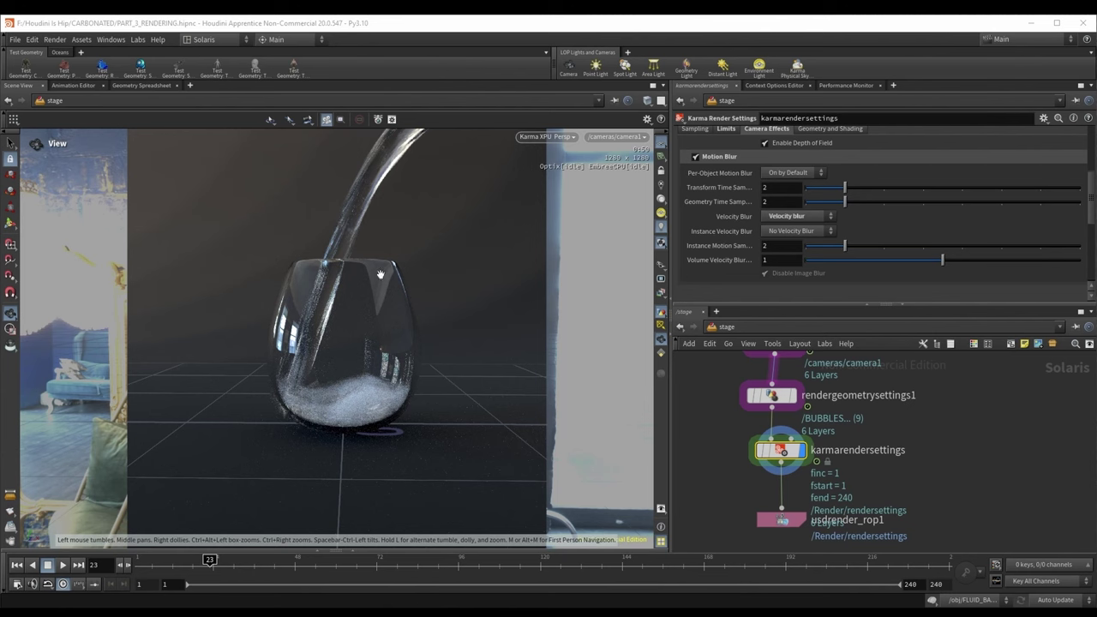
Step: Reopen FLUID_MESHING in the obj network and select the trail1 node
left_click(729, 329)
left_click(757, 383)
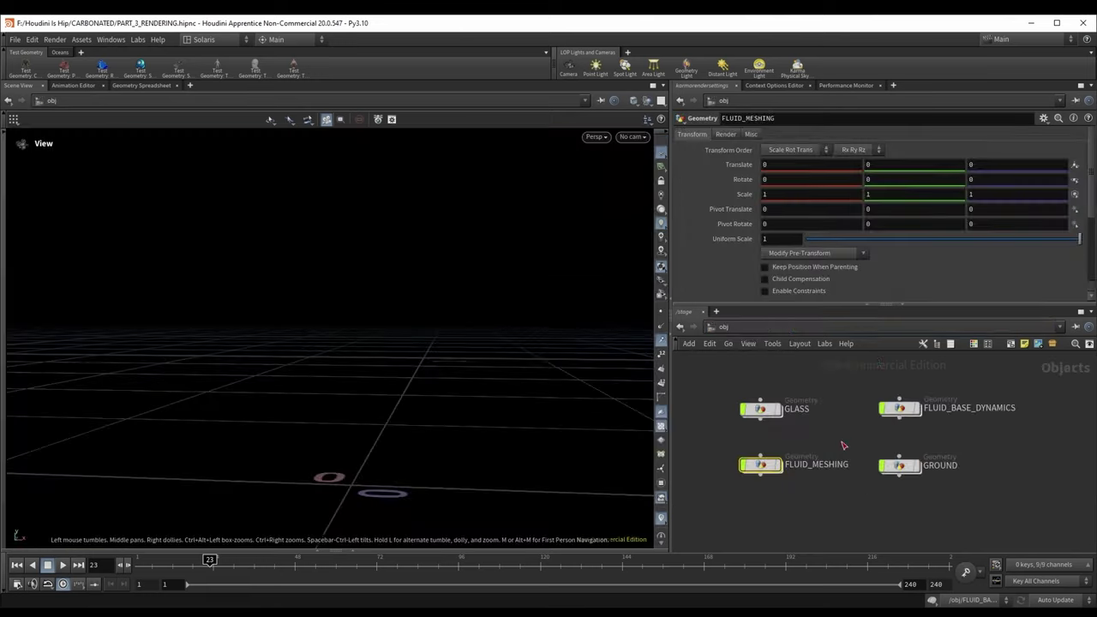
double_click(763, 464)
middle_click_drag(871, 494, 877, 510)
middle_click_drag(846, 424, 872, 542)
left_click(856, 381)
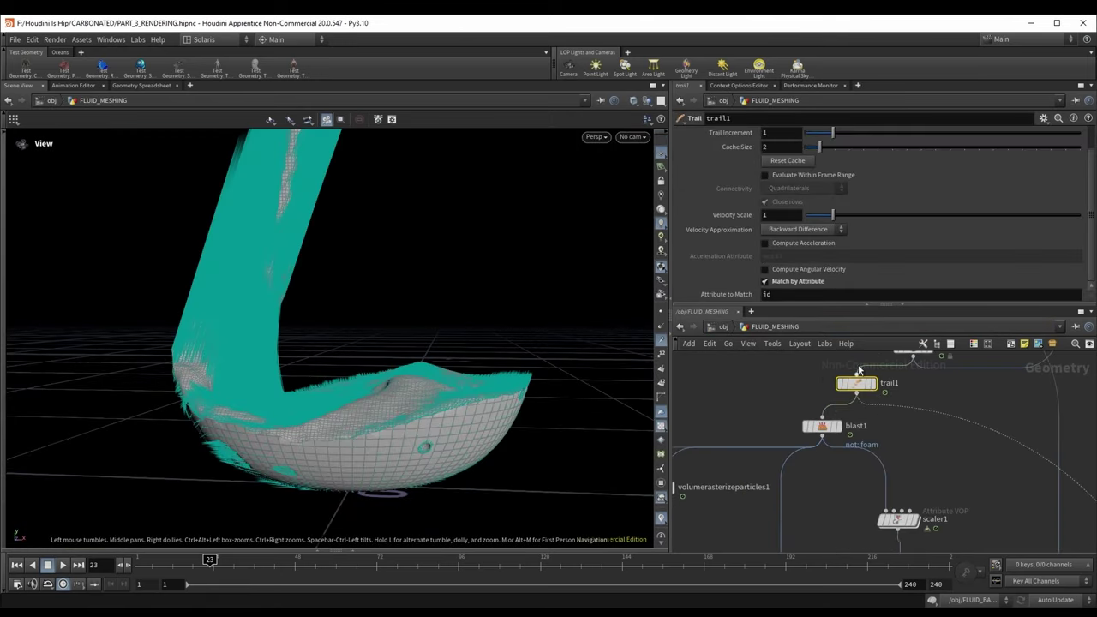
Step: With trail1's data in the geometry spreadsheet, enable Compute Acceleration and set Velocity Approximation to Central Difference
middle_click_drag(920, 415, 879, 443)
scroll(740, 265, "up", 2)
scroll(752, 252, "down", 1)
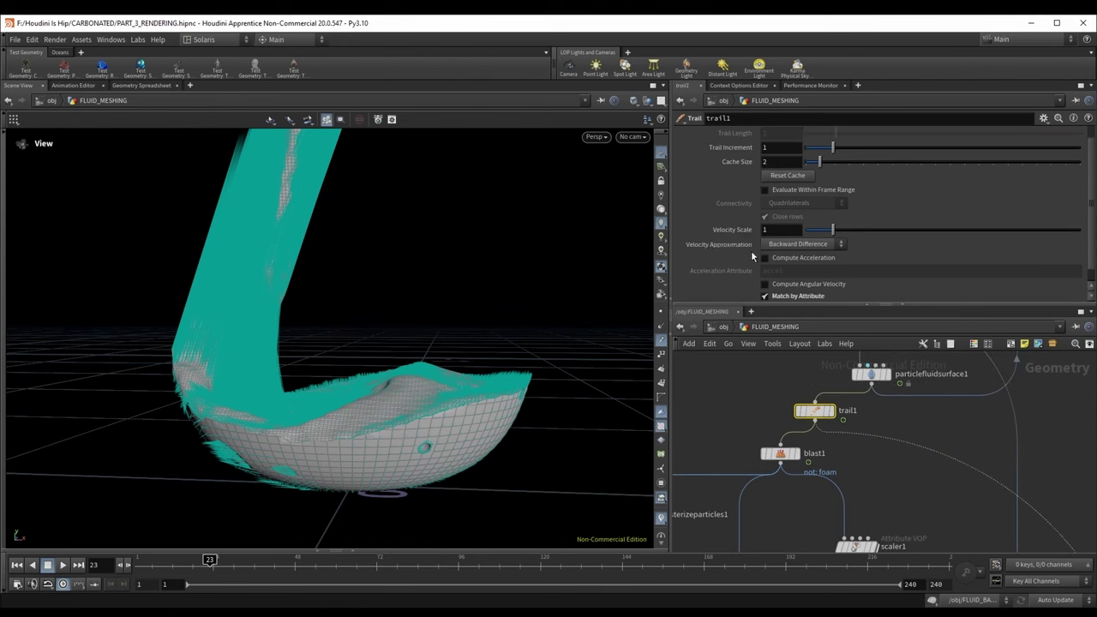
left_click(158, 87)
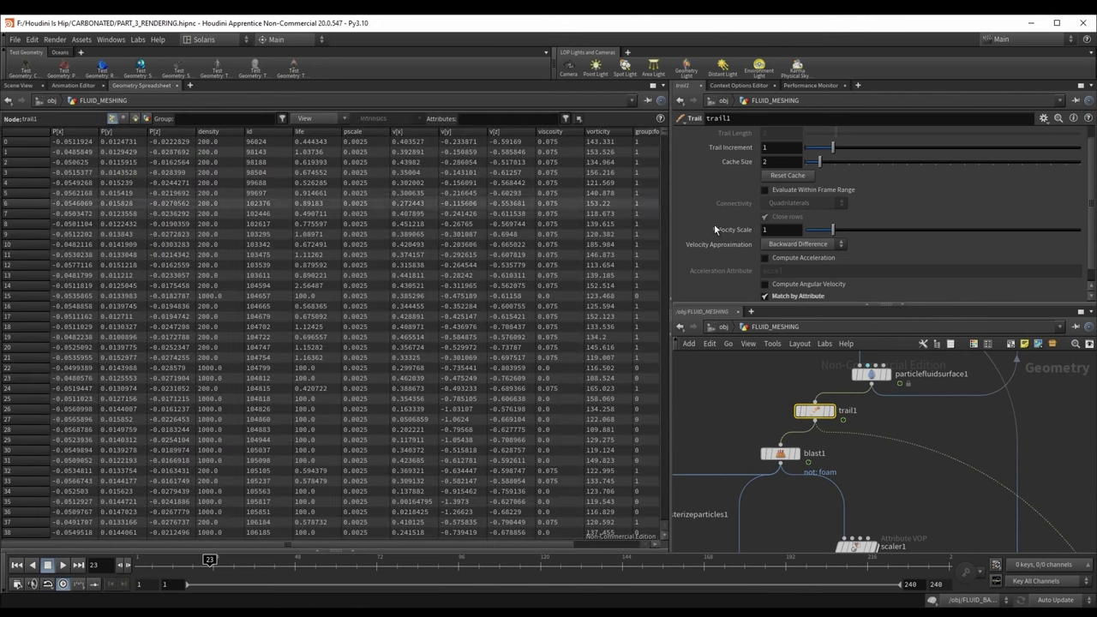
left_click(765, 257)
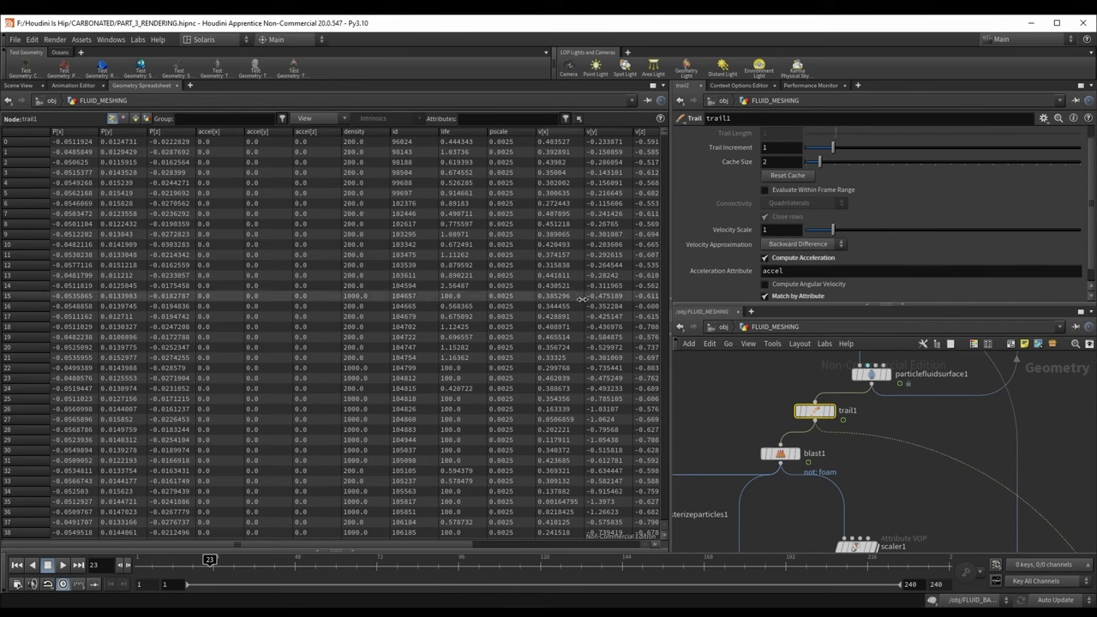
left_click(793, 244)
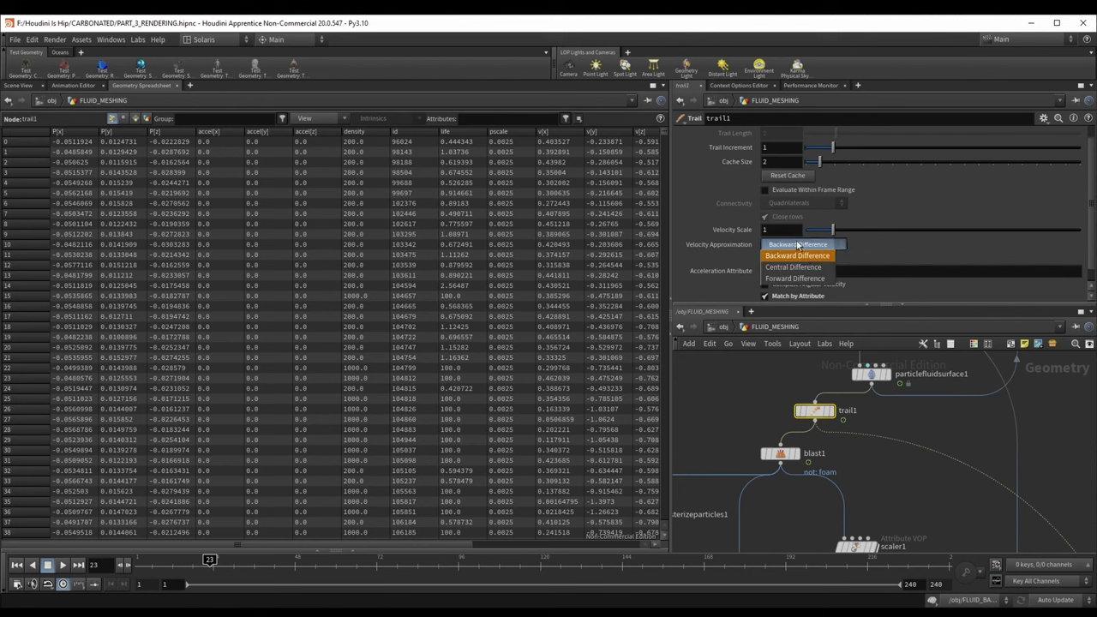
left_click(802, 262)
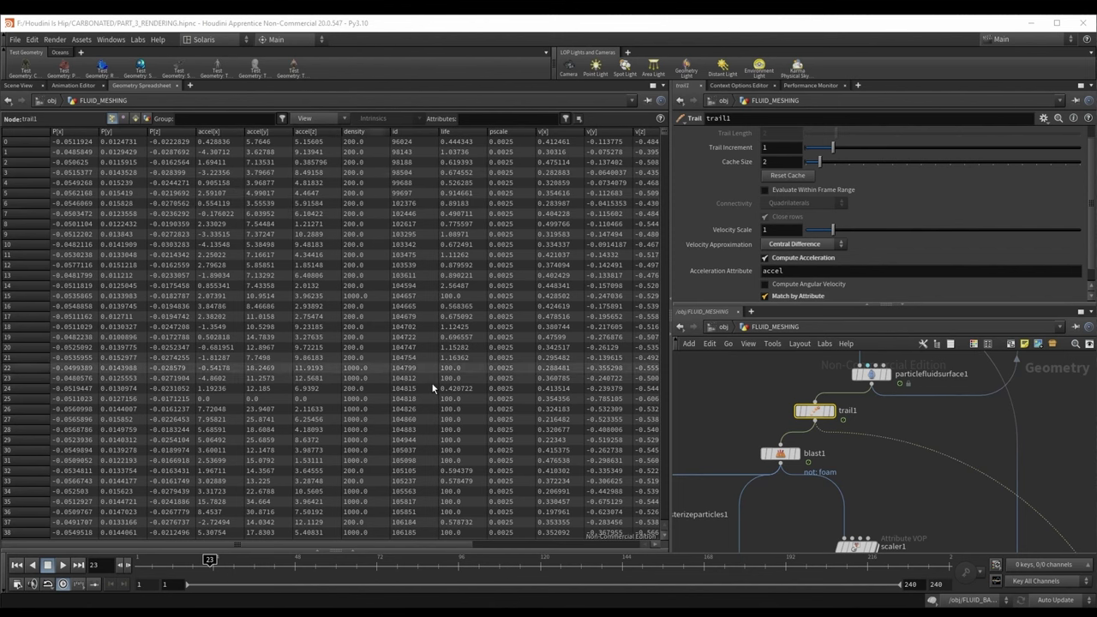
Step: Add accel to the point attributes transferred by attribtransfer1 and check its output in the geometry spreadsheet
left_click(19, 86)
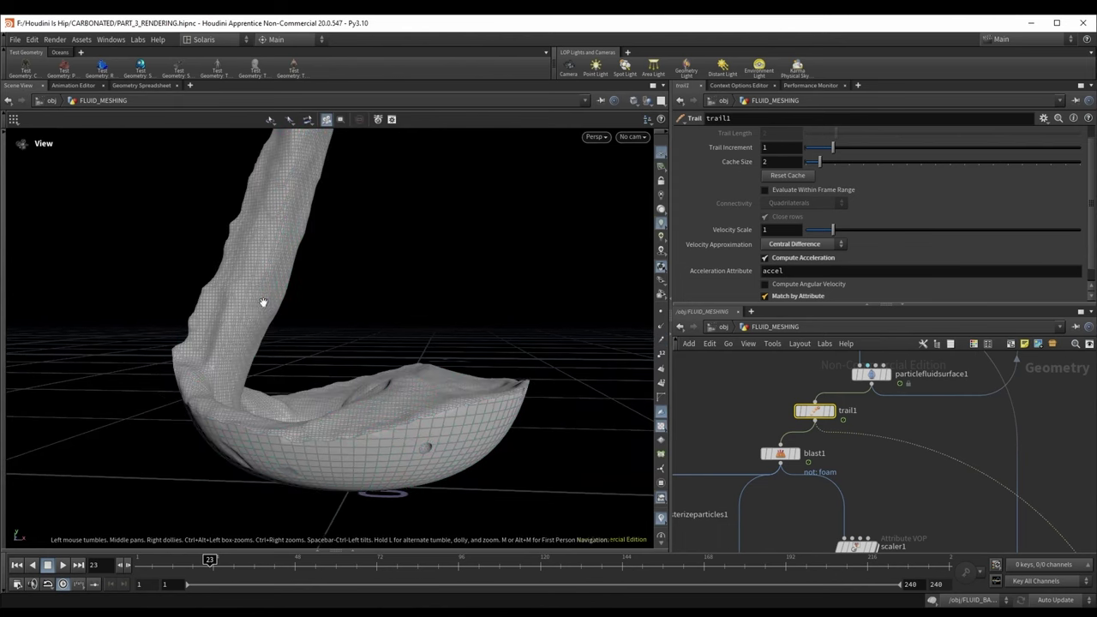
scroll(909, 464, "down", 2)
middle_click_drag(926, 513, 867, 389)
scroll(870, 394, "down", 2)
middle_click_drag(892, 464, 843, 377)
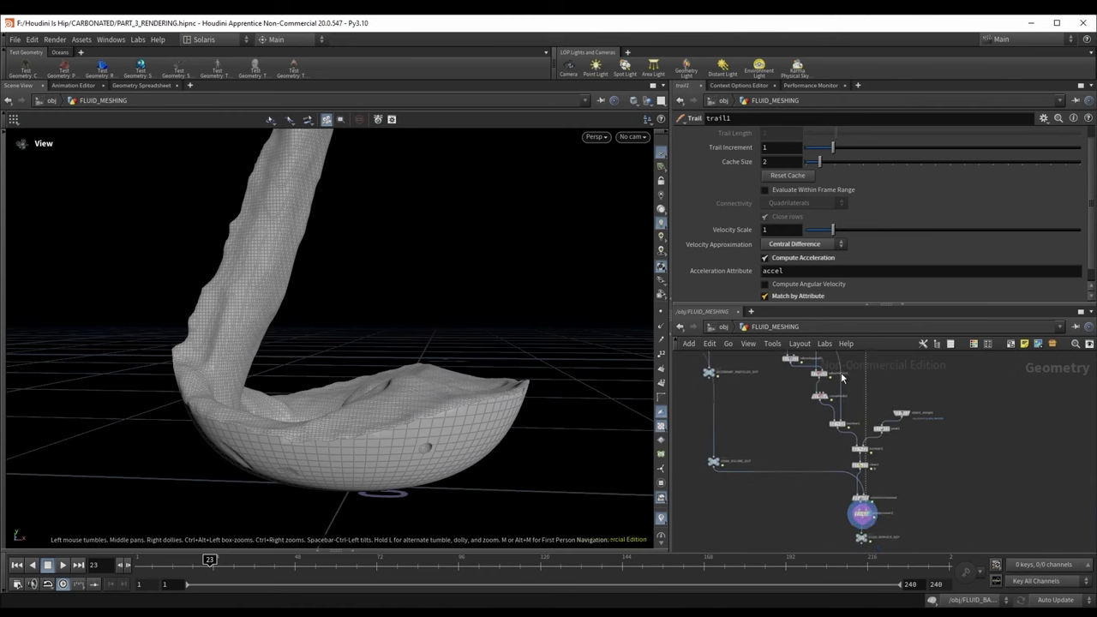
scroll(854, 494, "up", 3)
scroll(848, 485, "up", 2)
left_click(820, 474)
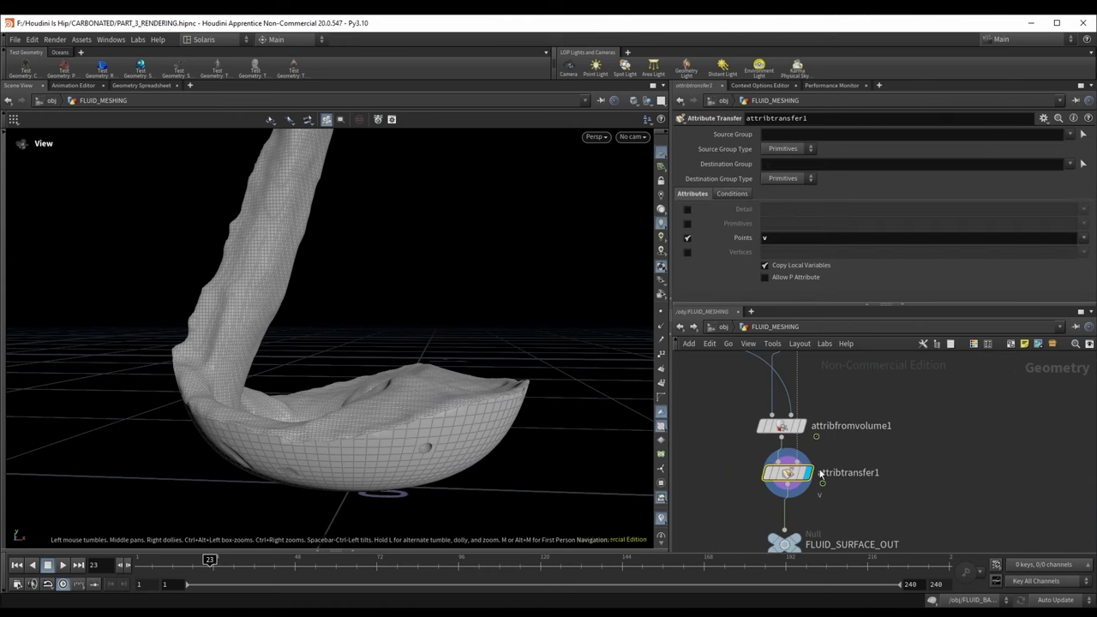
left_click(806, 241)
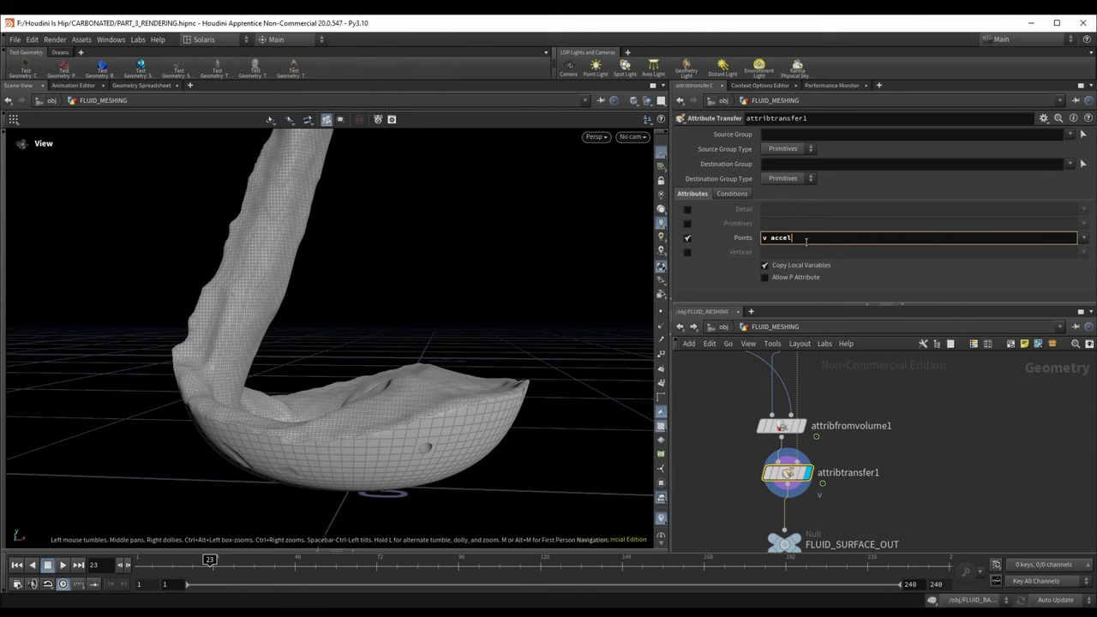
type("accel")
key("Return")
left_click_drag(793, 239, 771, 239)
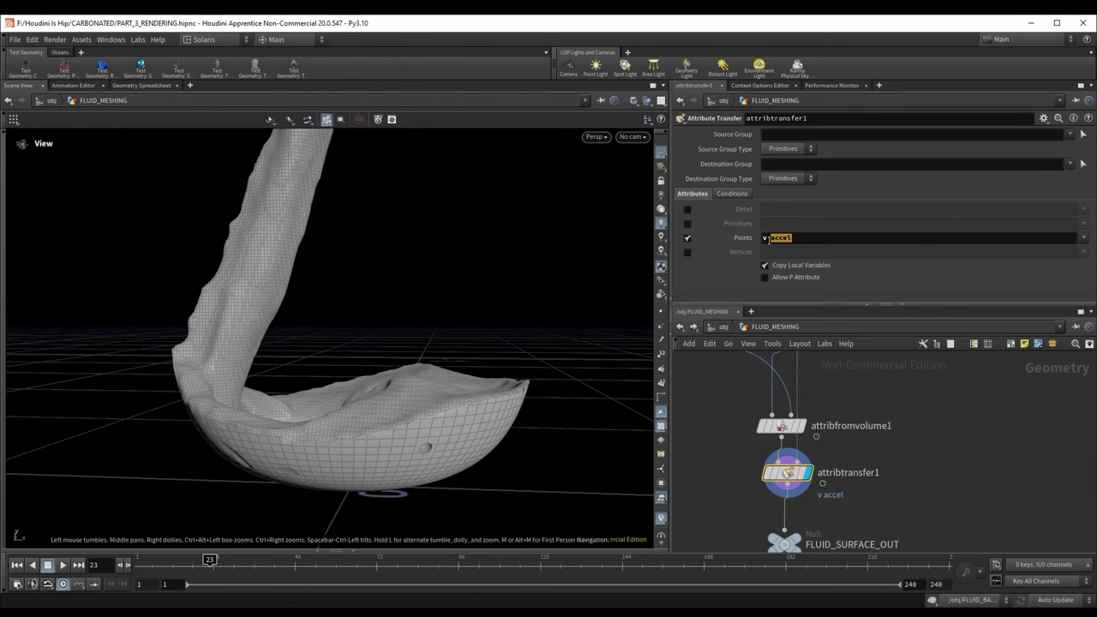
left_click(797, 457)
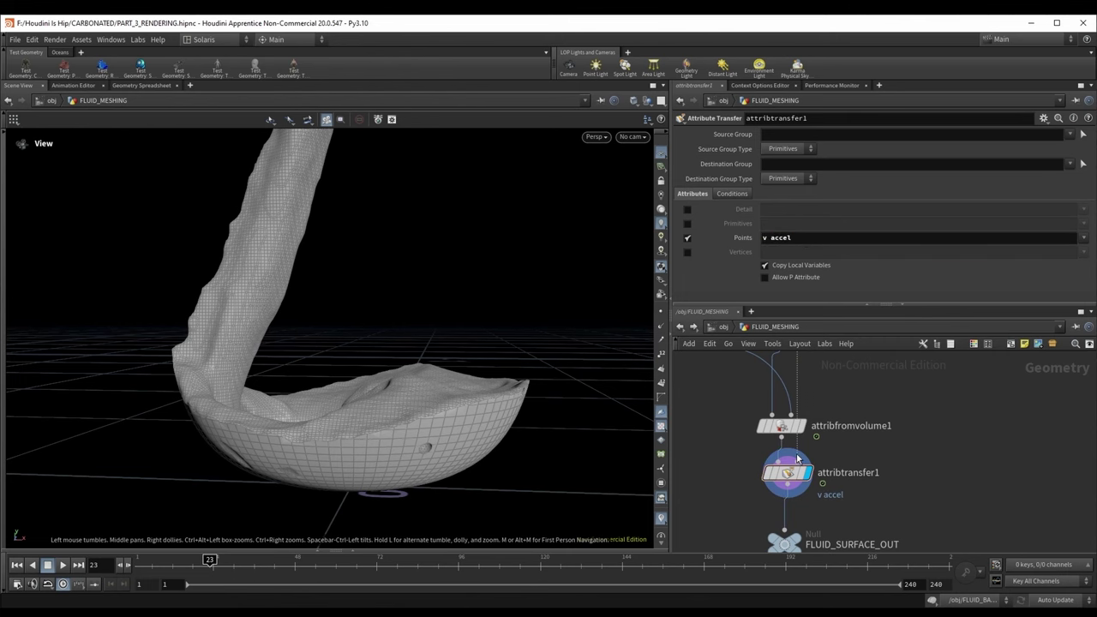
left_click(142, 86)
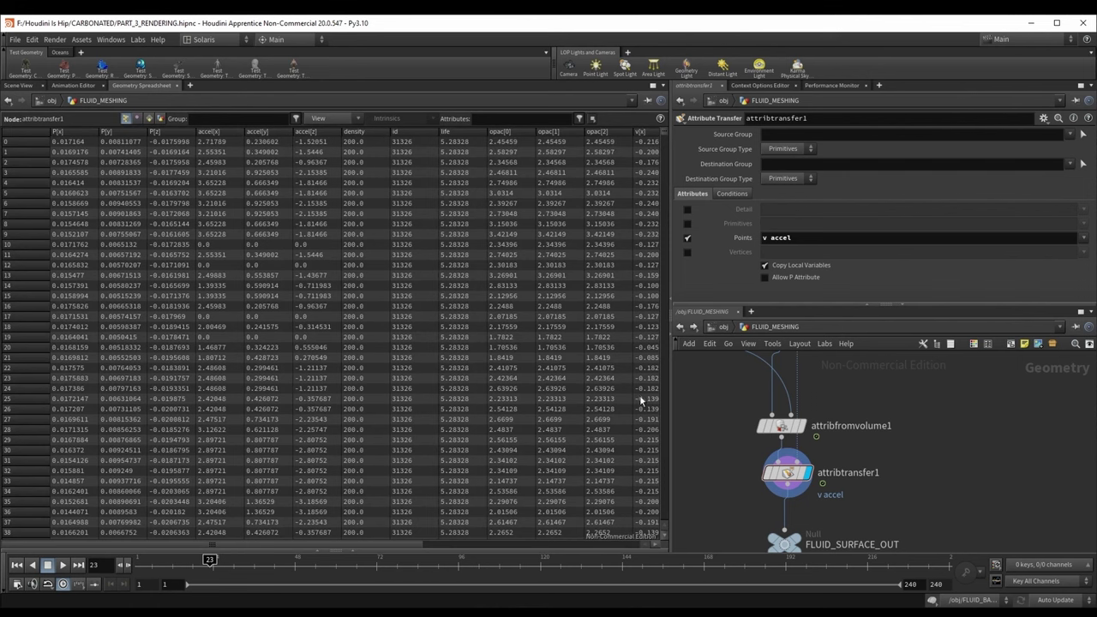
left_click(24, 87)
Step: Return to the stage network and set the karmarendersettings Velocity Blur to Acceleration blur
left_click(722, 327)
left_click(719, 328)
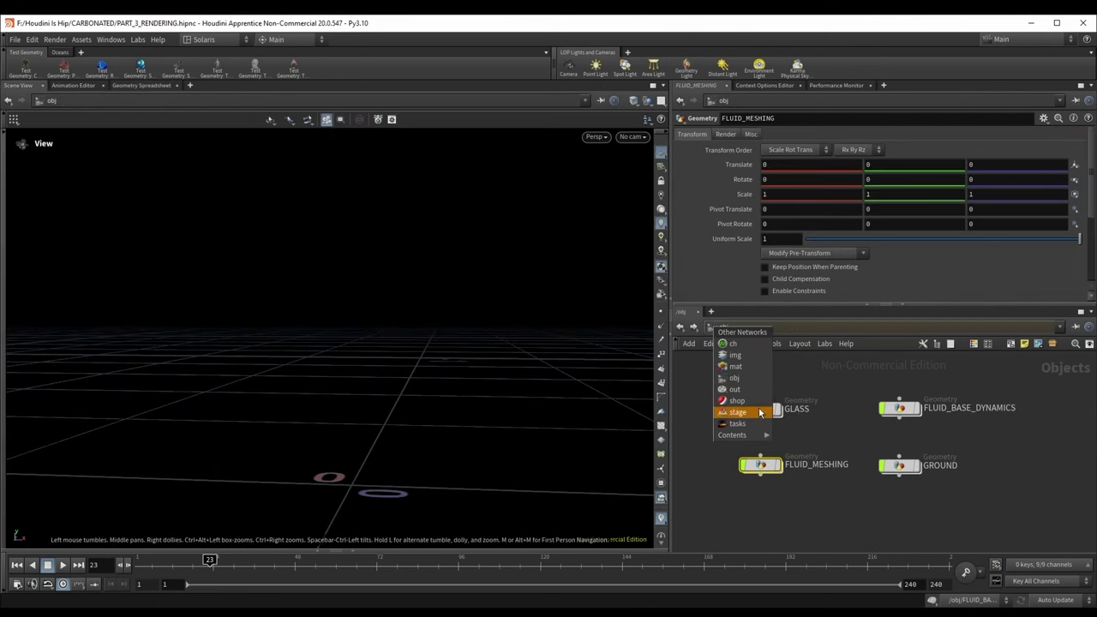
left_click(765, 414)
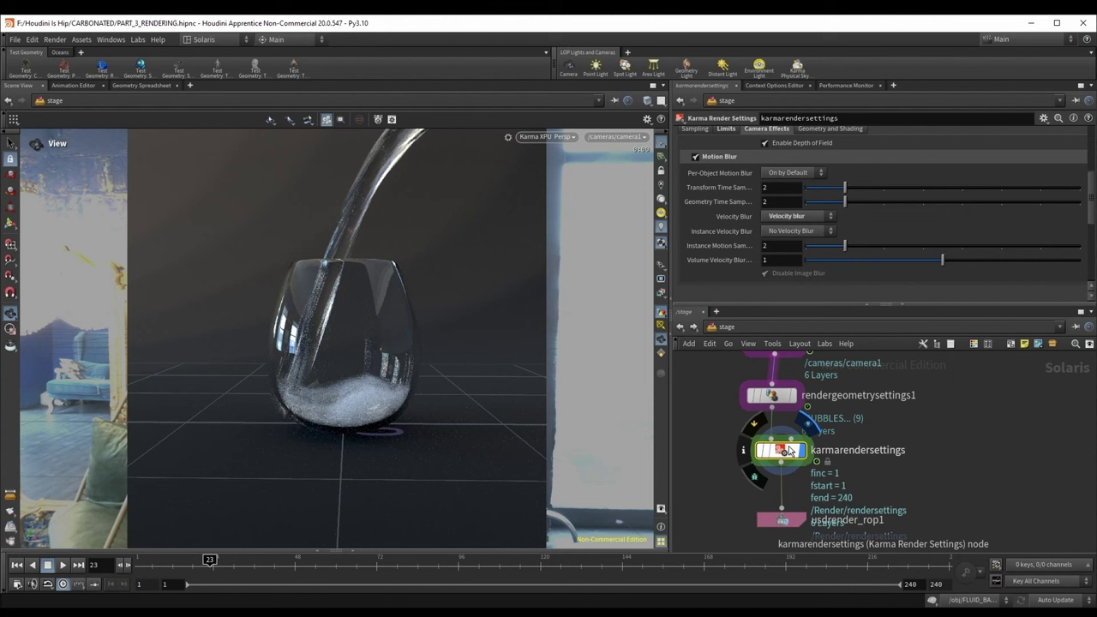
left_click(797, 217)
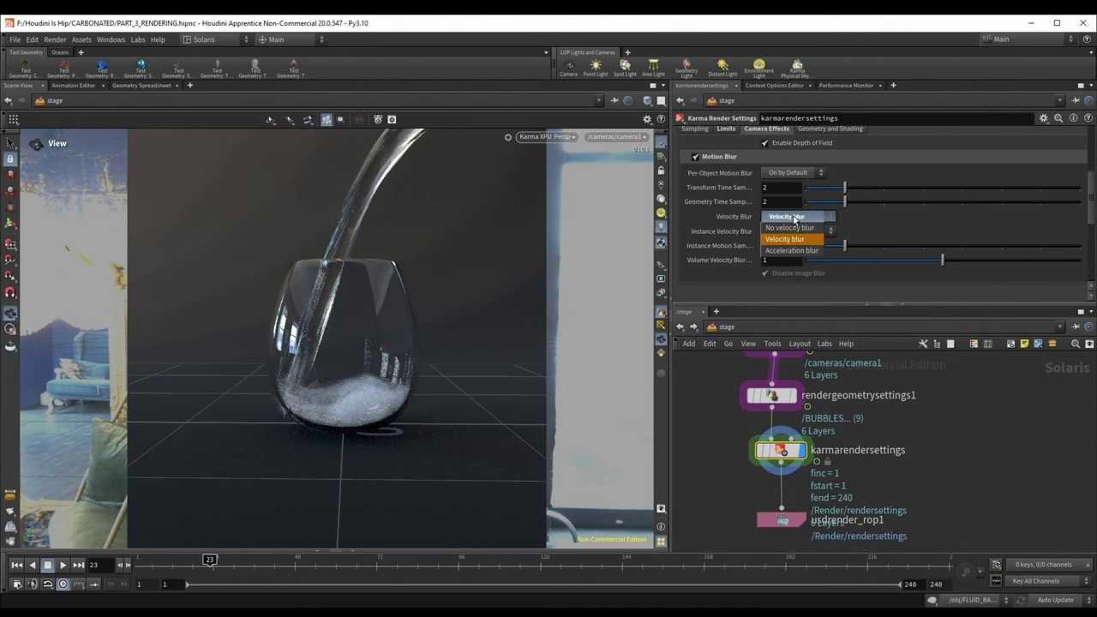
left_click(786, 254)
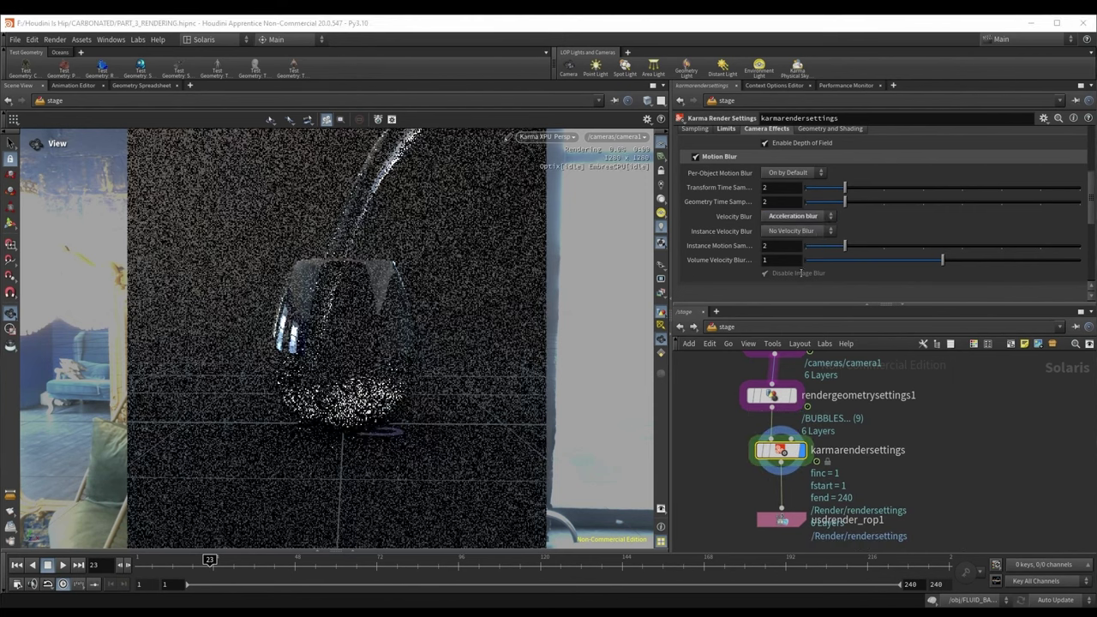
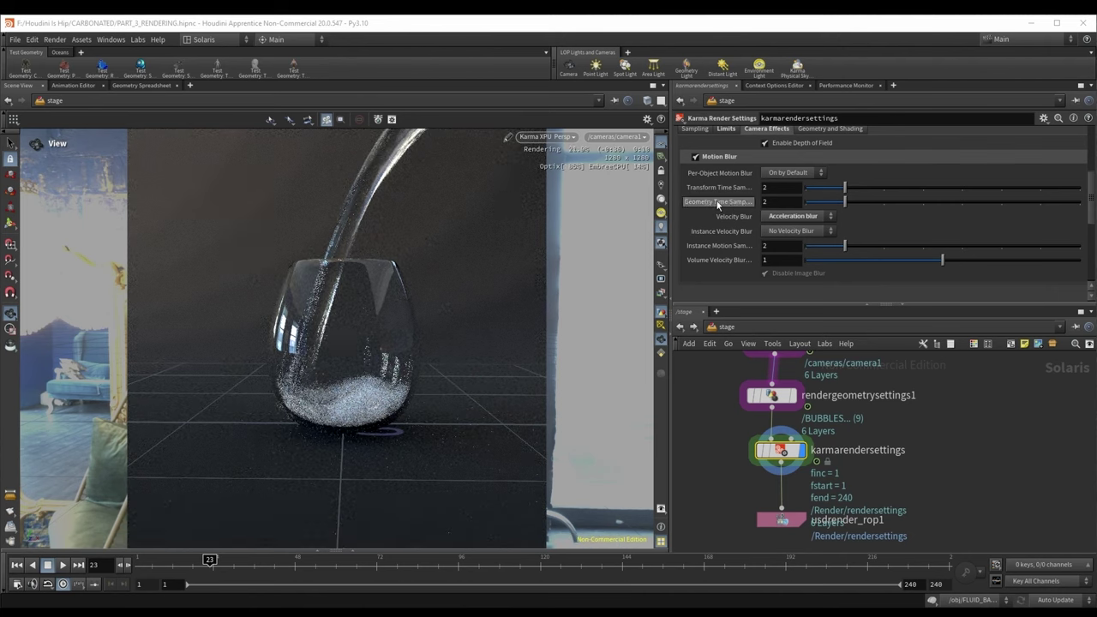
Step: Set Geometry Time Samples to 5 in the karmarendersettings motion blur settings
left_click(764, 200)
left_click(796, 216)
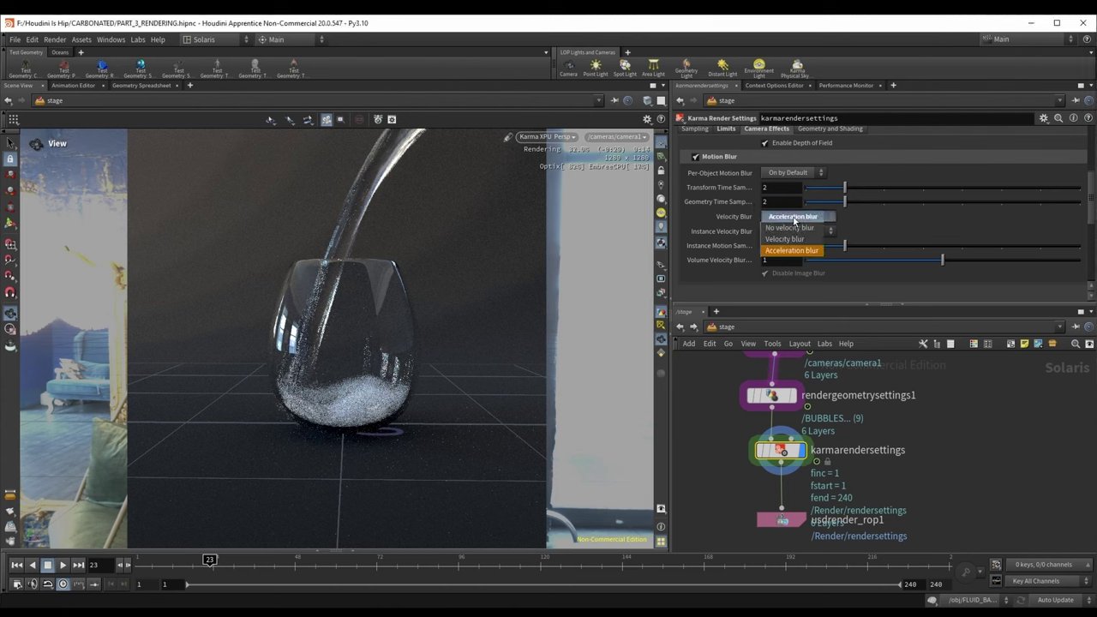
left_click(765, 217)
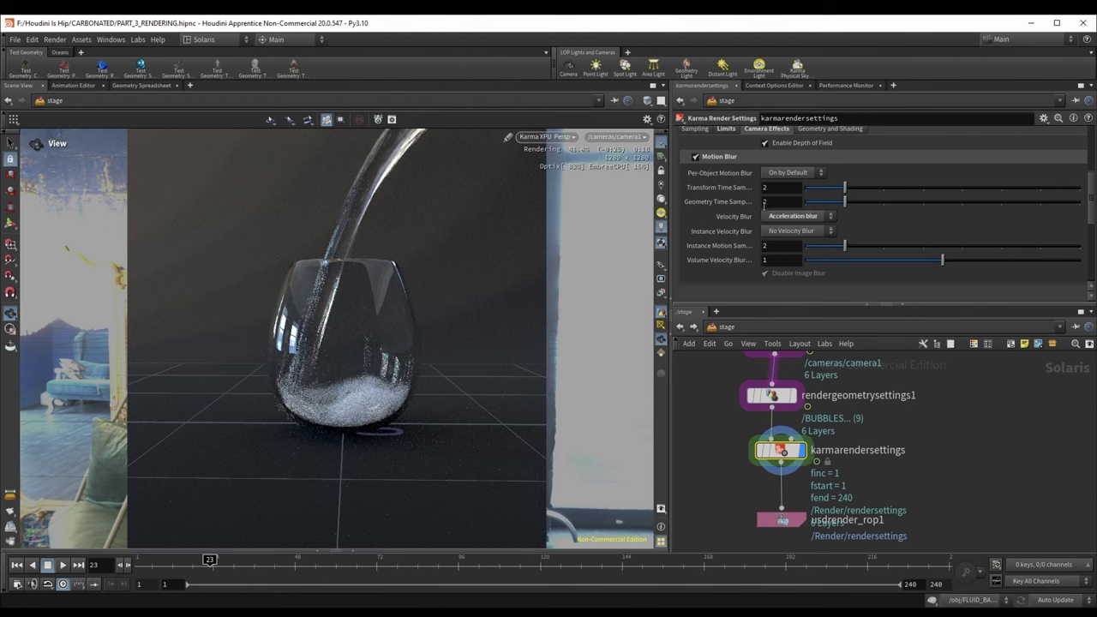
left_click(780, 202)
type("5")
key("Return")
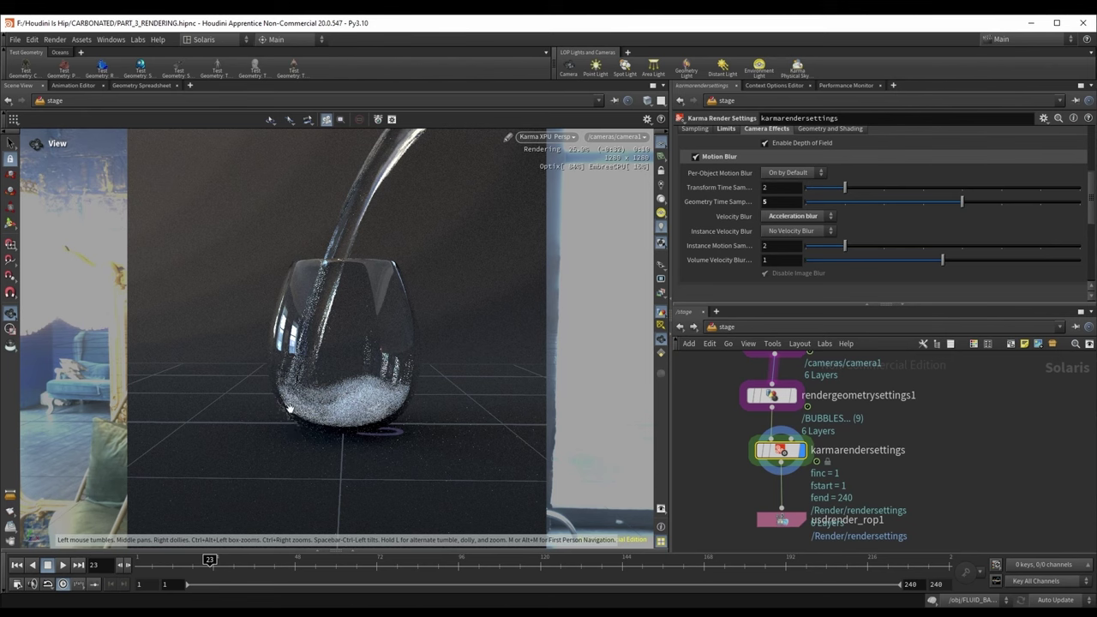
Step: Select the camera1 node and show its sampling parameters with the shutter settings
scroll(893, 447, "down", 2)
middle_click_drag(840, 379, 823, 441)
scroll(824, 441, "up", 2)
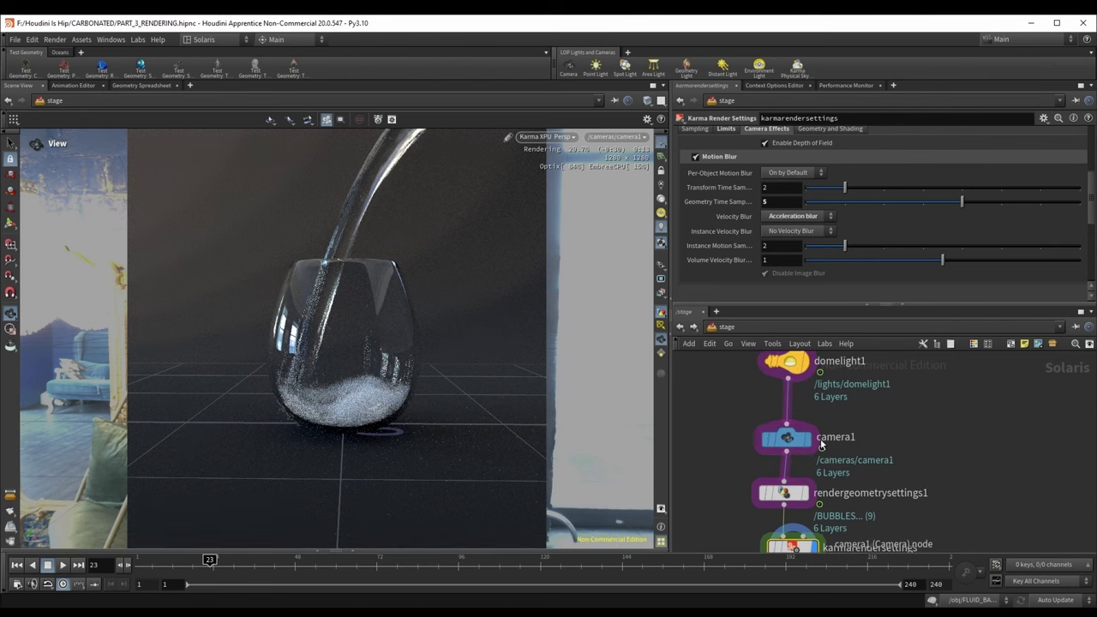
left_click(827, 440)
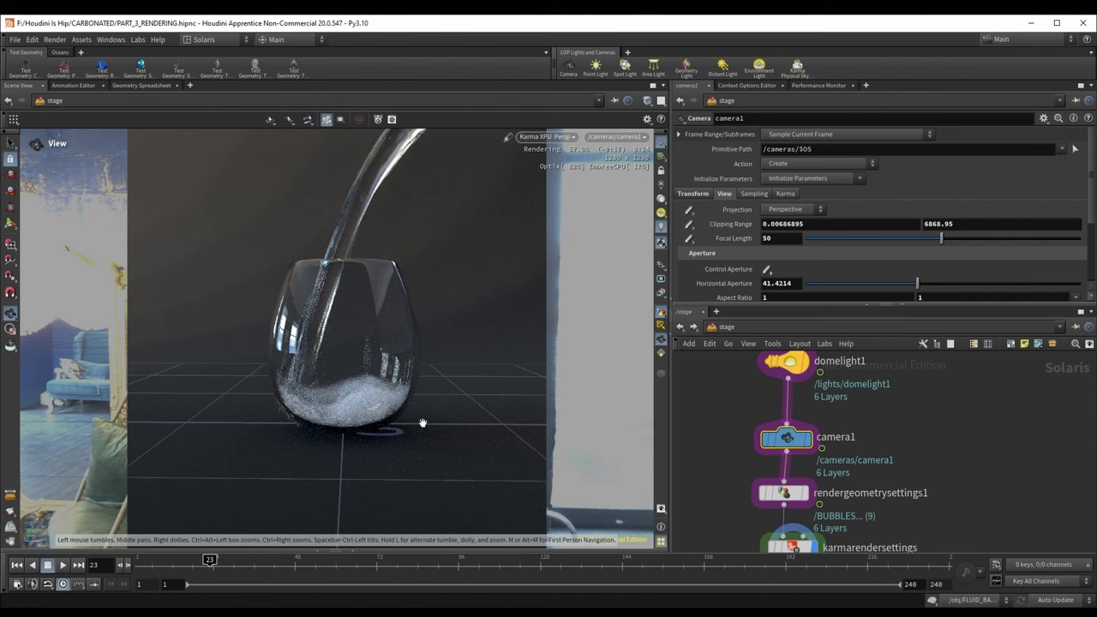
scroll(751, 204, "down", 2)
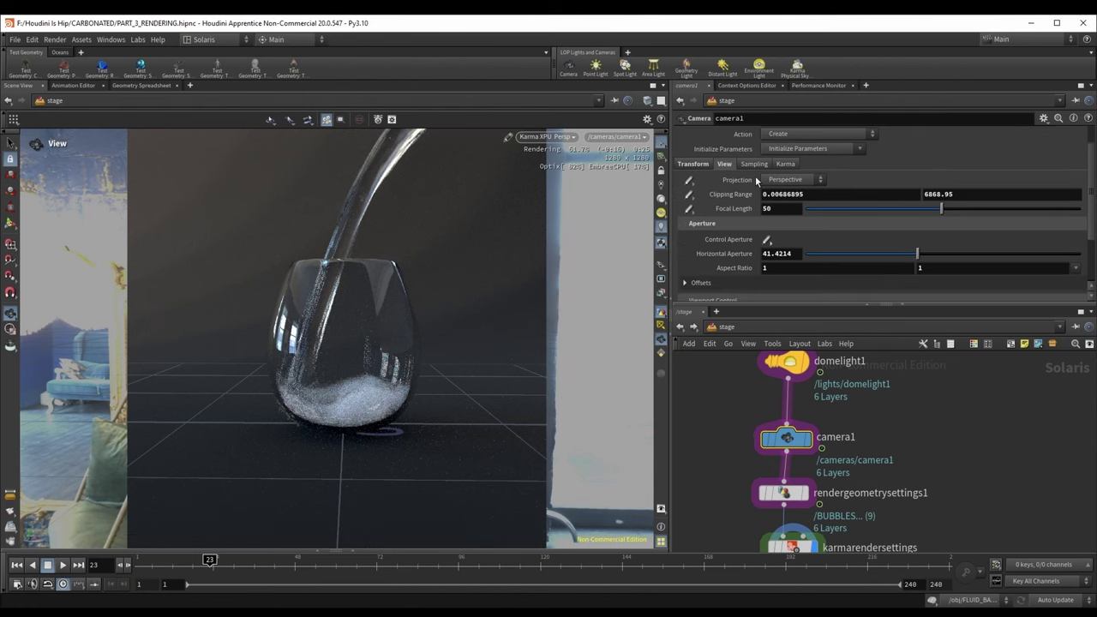
left_click(754, 164)
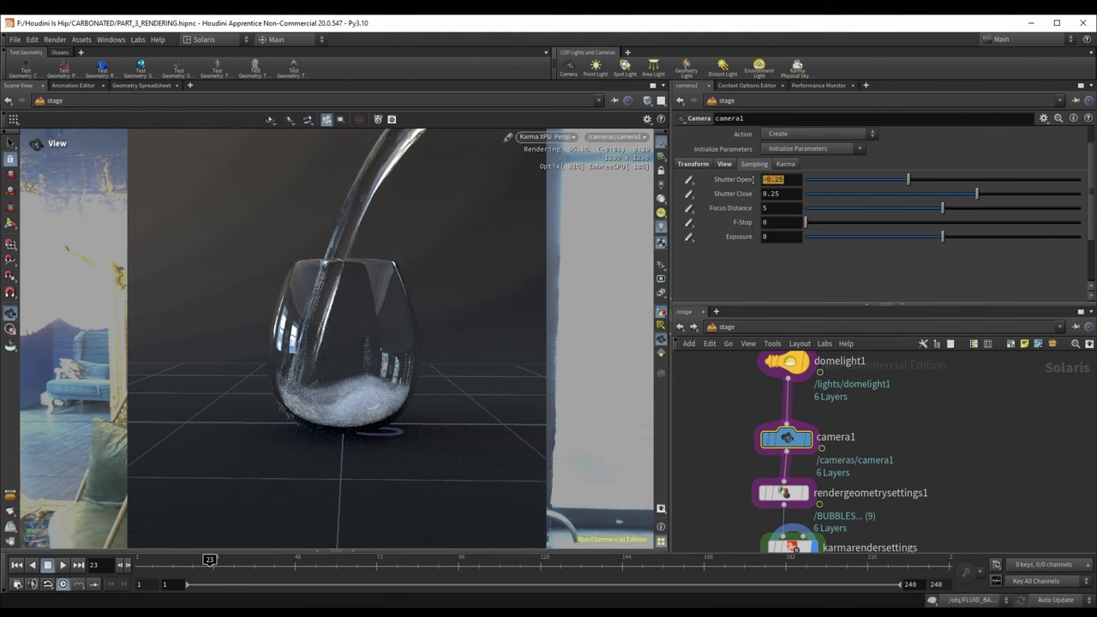
left_click(784, 195)
key("Return")
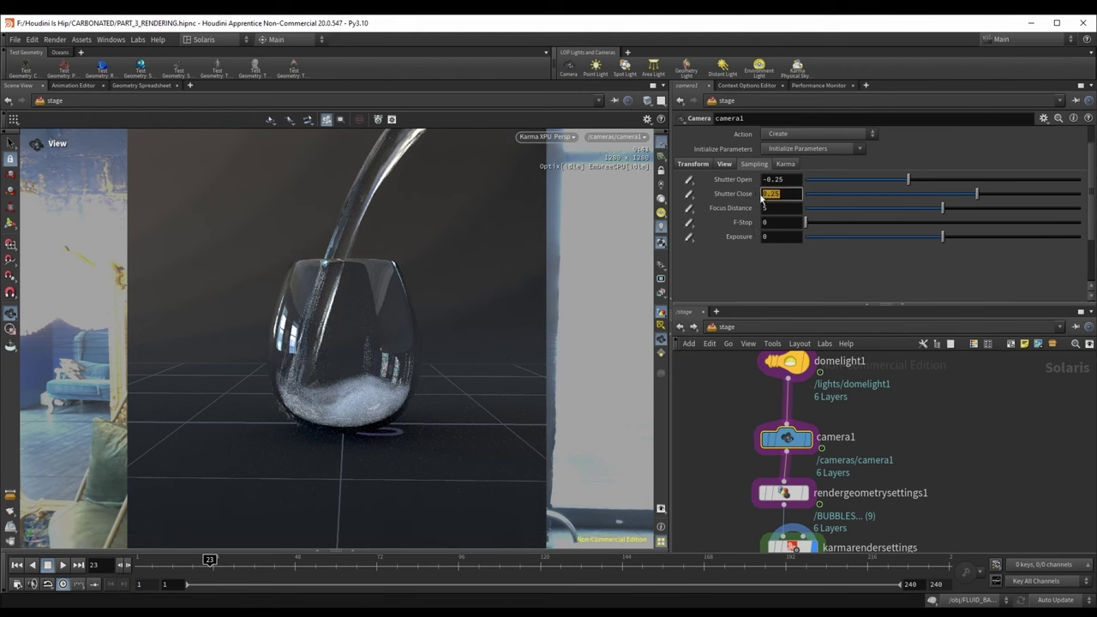
Step: Set camera1's Shutter Open to -0.1 and Shutter Close to 0.1
left_click_drag(782, 179, 773, 179)
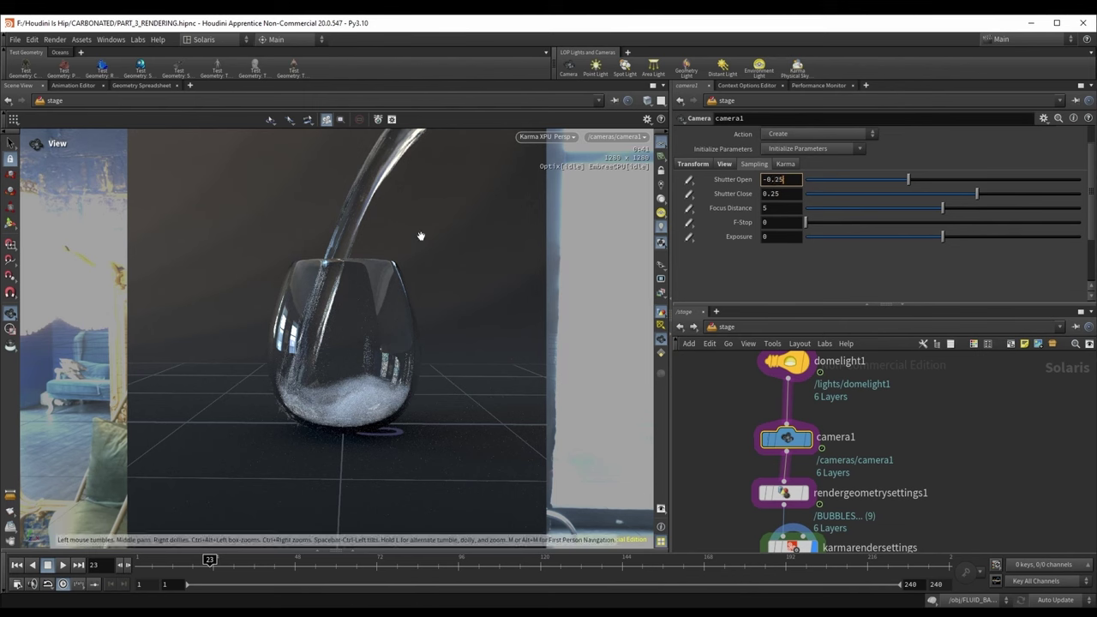
key("BackSpace")
key("BackSpace")
type("1")
left_click(782, 193)
left_click_drag(782, 194, 774, 194)
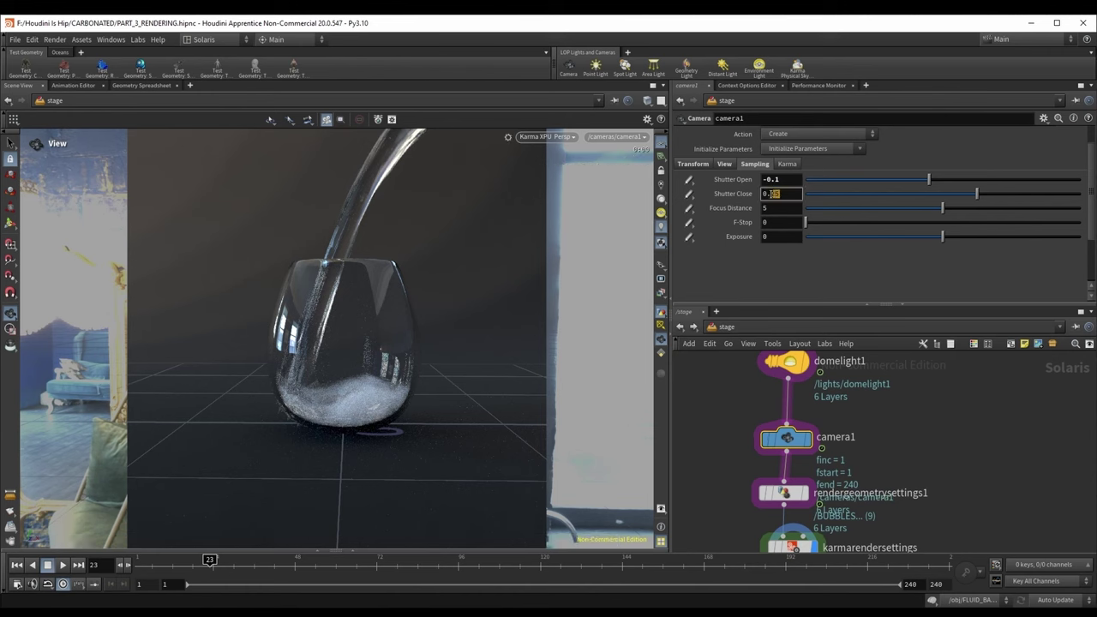
type("1")
key("Return")
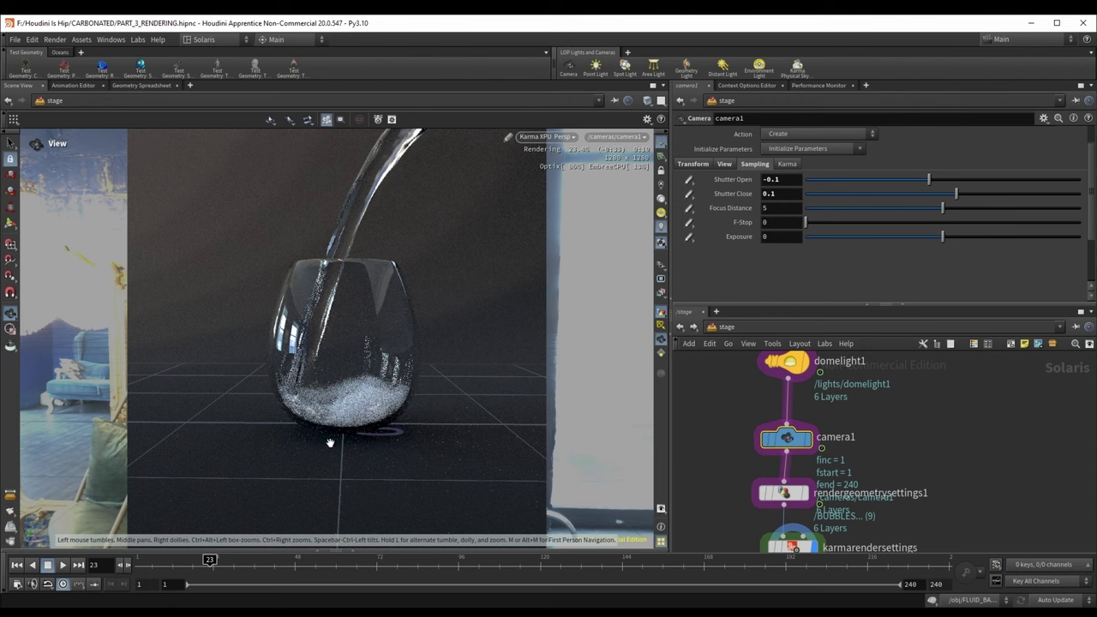
Step: Go back into FLUID_MESHING in the obj network, then display and select the blast1 foam node
left_click(725, 327)
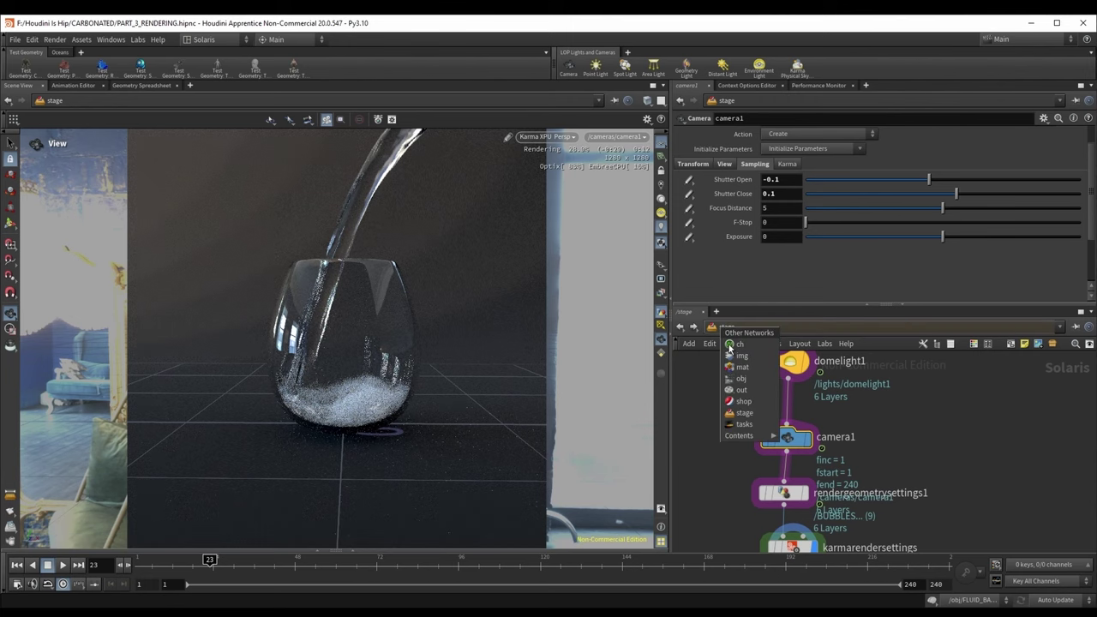
left_click(739, 382)
left_click(763, 464)
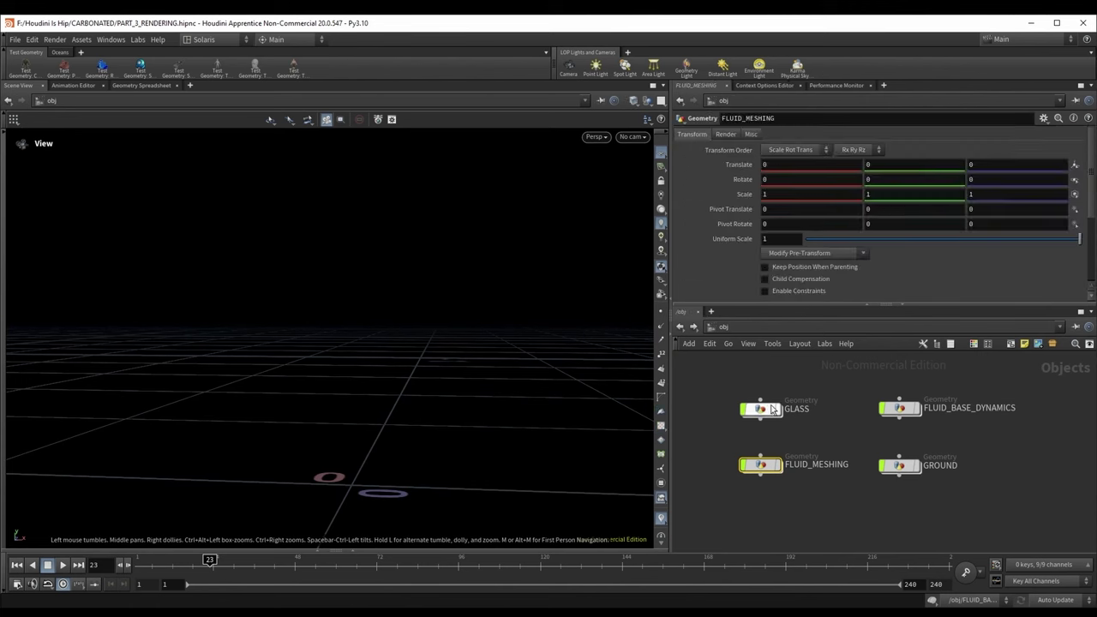
double_click(767, 474)
scroll(766, 477, "down", 8)
scroll(817, 446, "up", 4)
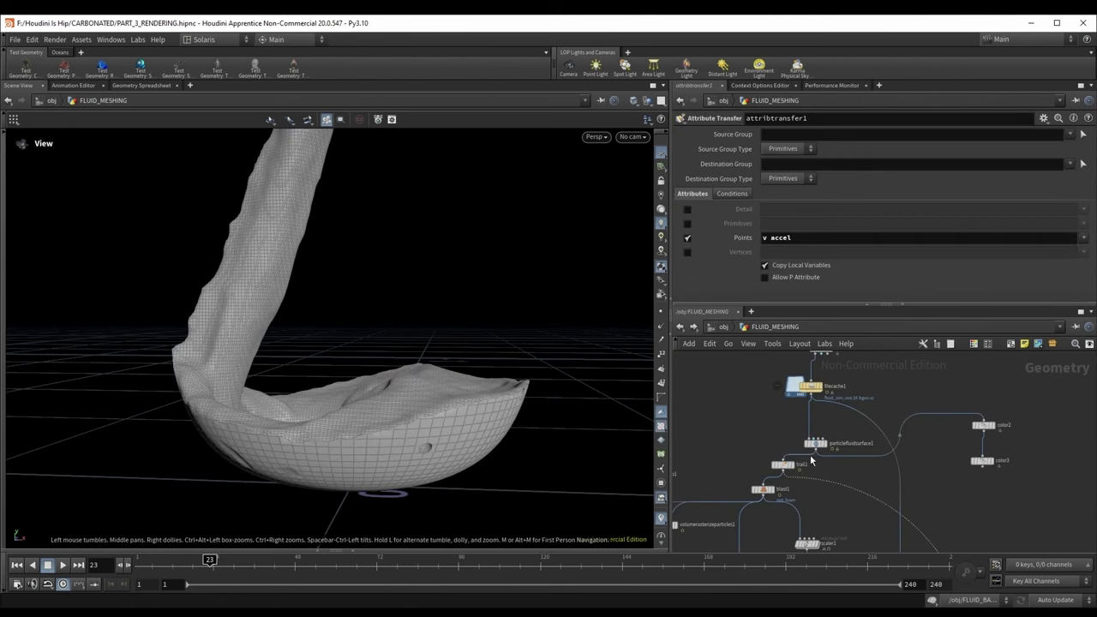
left_click_drag(814, 441, 804, 425)
middle_click_drag(819, 497, 851, 461)
scroll(851, 460, "up", 2)
left_click(796, 453)
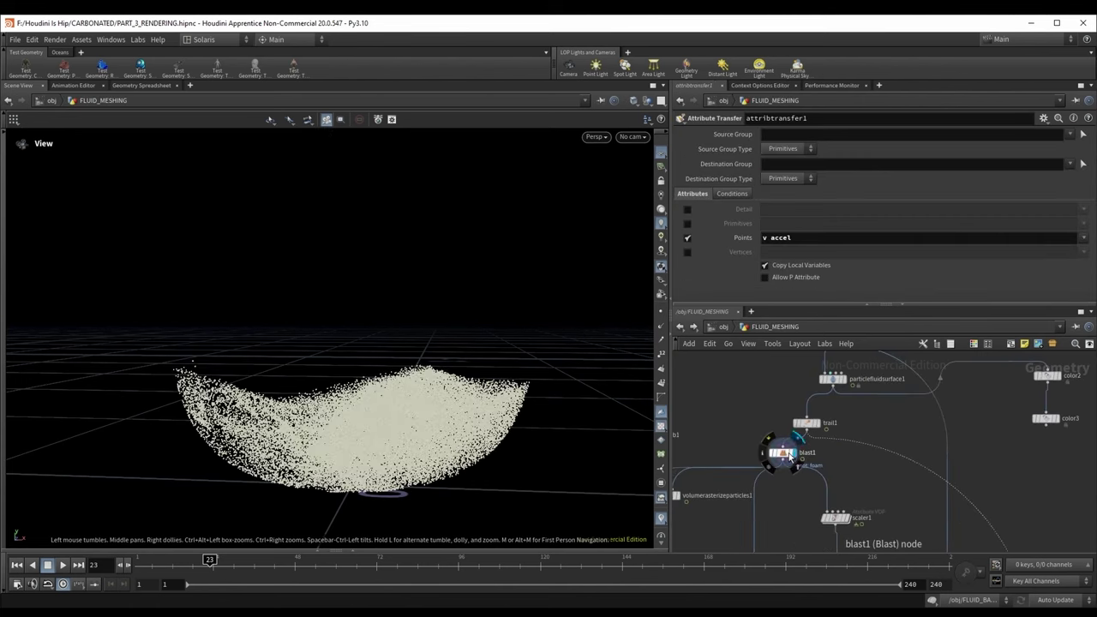
left_click(784, 454)
mouse_move(345, 396)
left_mouse_down()
mouse_move(347, 446)
mouse_move(342, 398)
left_mouse_up()
Step: Add a Group Create node and place it between the delete1 and particlefluidsurface2 nodes
key("Tab")
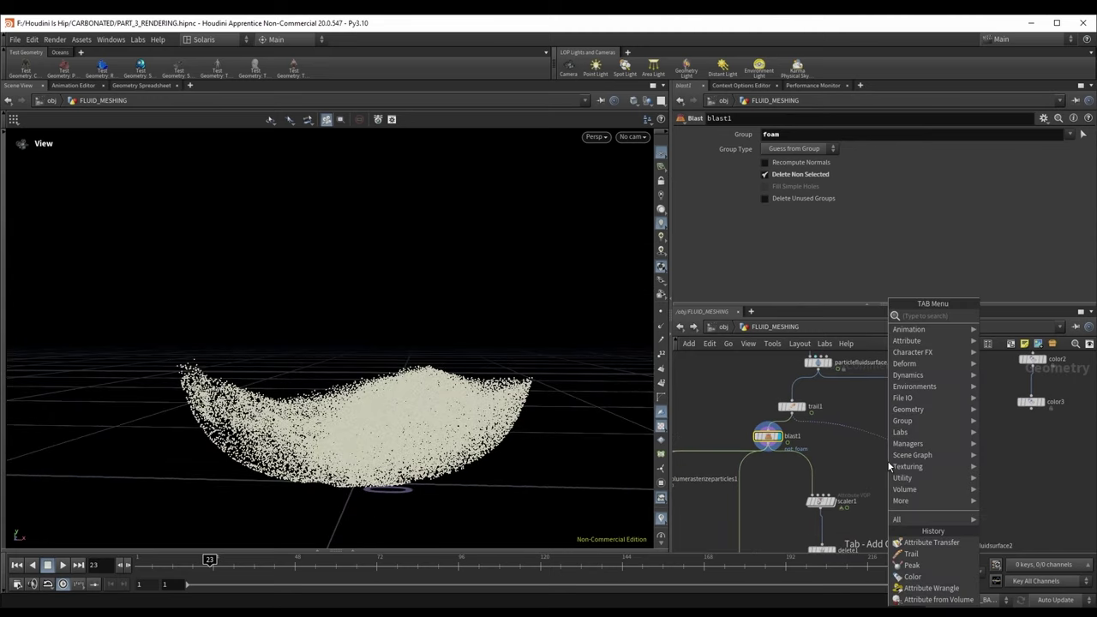
type("group")
key("Return")
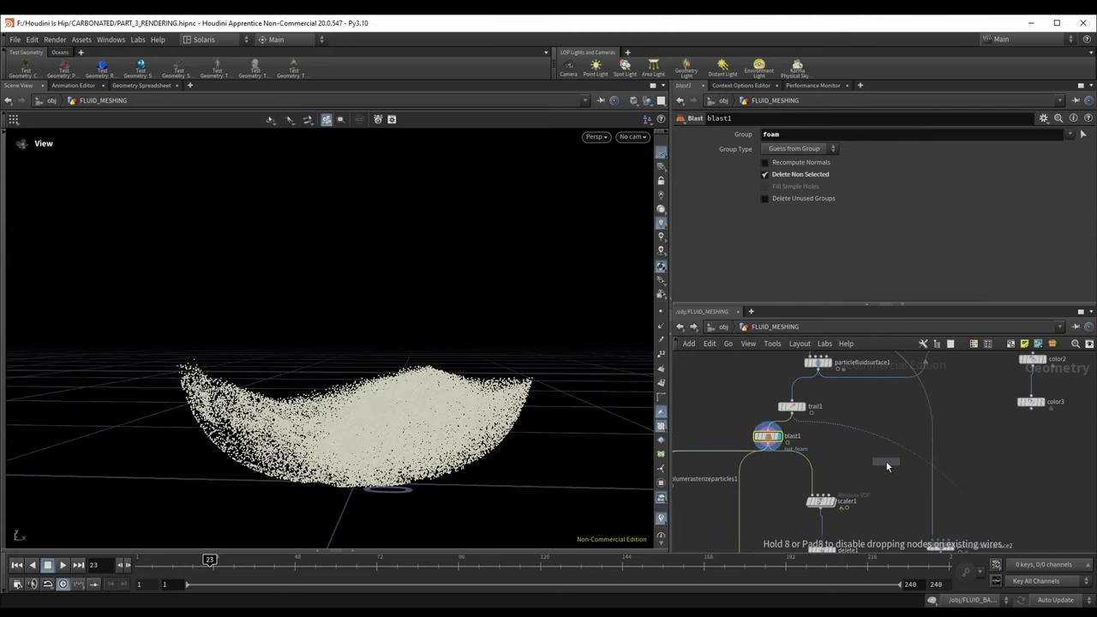
left_click(887, 467)
scroll(875, 439, "down", 1)
middle_click_drag(908, 460, 888, 404)
scroll(887, 405, "down", 1)
left_click_drag(867, 407, 867, 466)
middle_click_drag(952, 499, 921, 487)
scroll(926, 487, "up", 1)
middle_click_drag(780, 376, 796, 406)
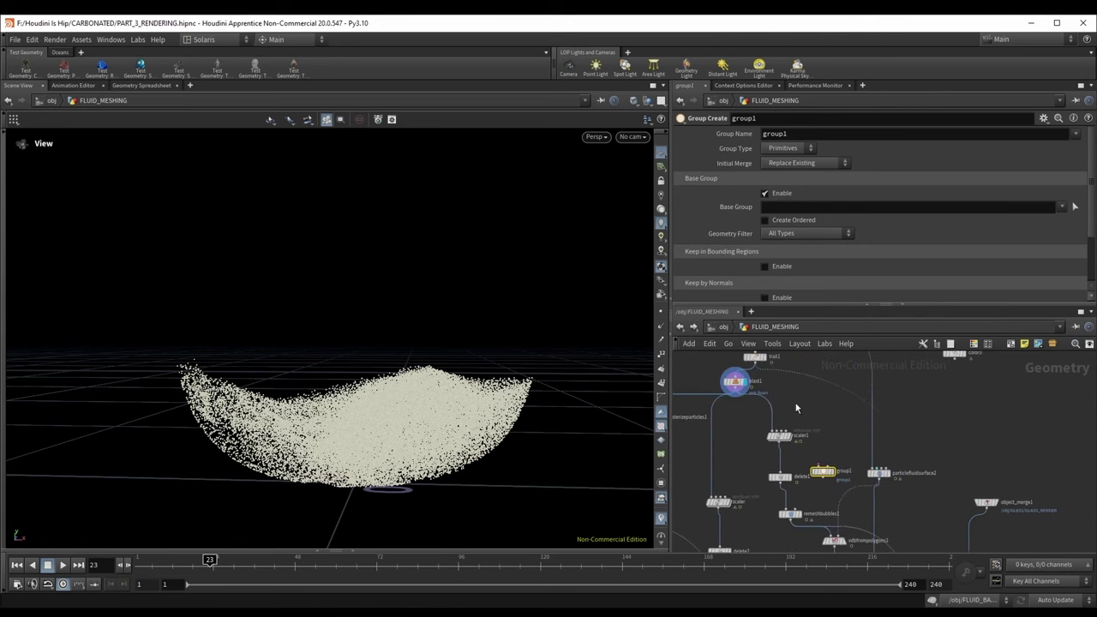
Step: Connect blast1 to group1's first input and object_merge1 to its second input, and display group1
left_click(736, 395)
left_click(820, 465)
left_click_drag(824, 471, 834, 456)
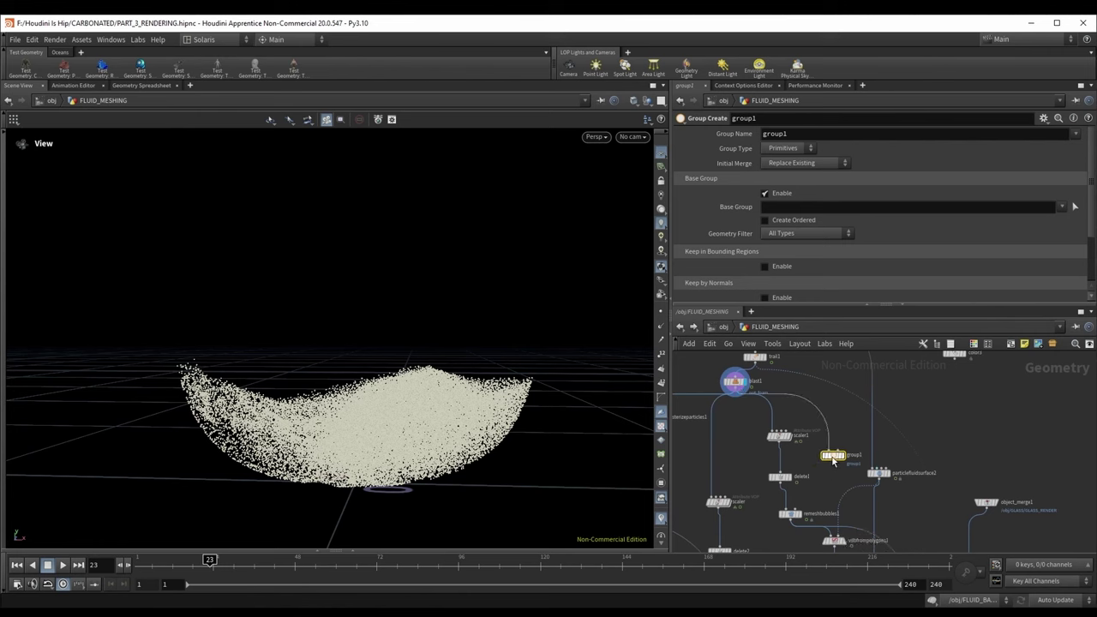
left_click(844, 454)
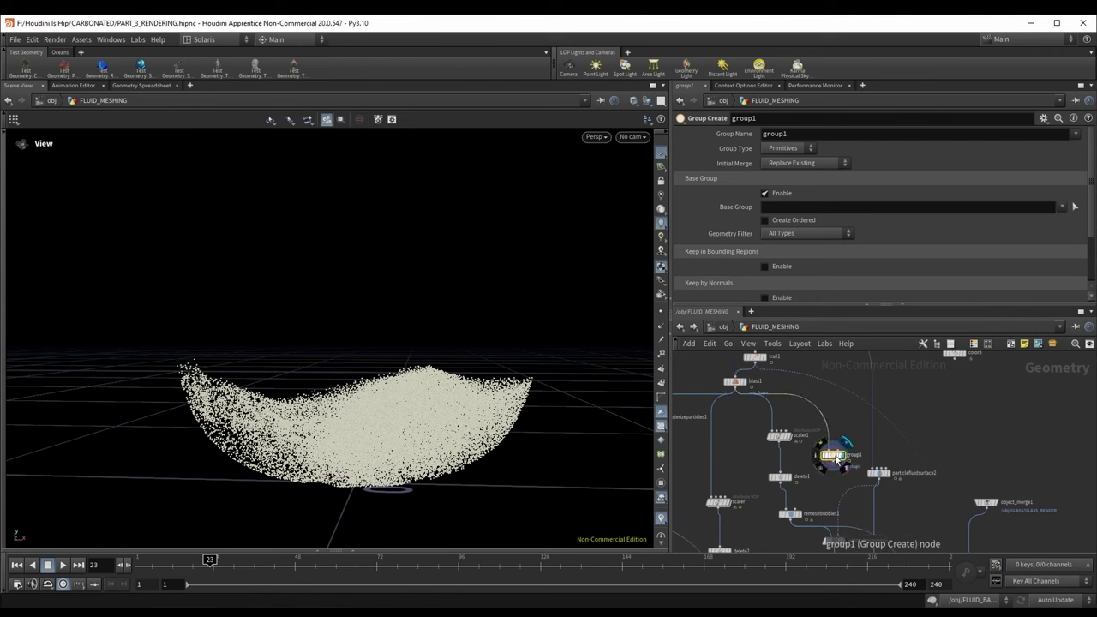
left_click(988, 513)
left_click(839, 450)
left_click_drag(834, 460, 830, 461)
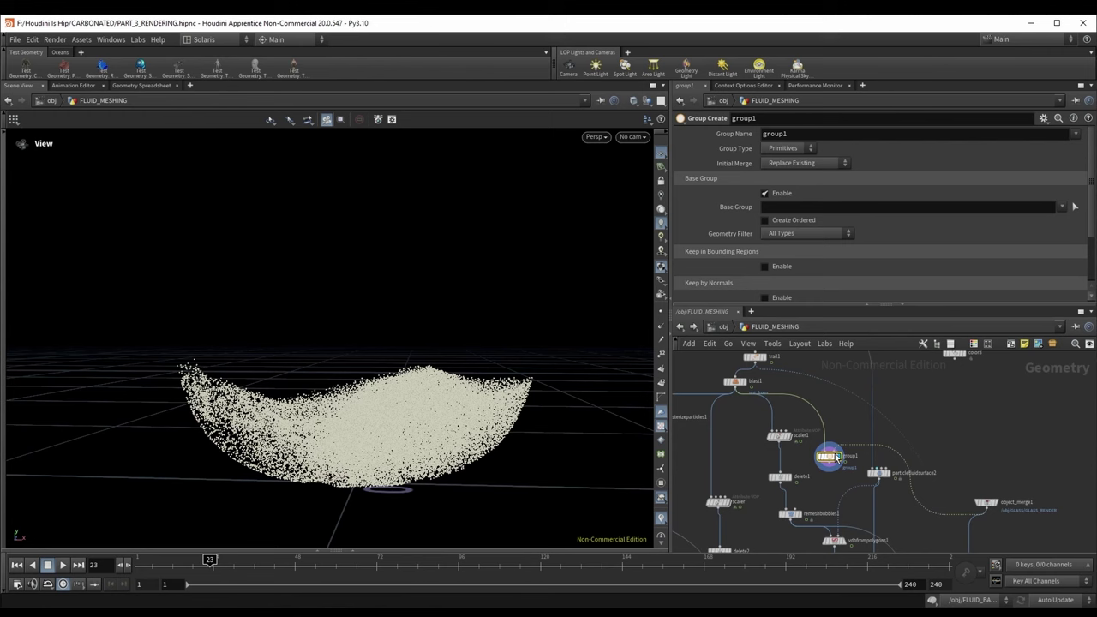
Step: Set group1's Group Type to Points and disable its Base Group
left_click(789, 148)
left_click(782, 163)
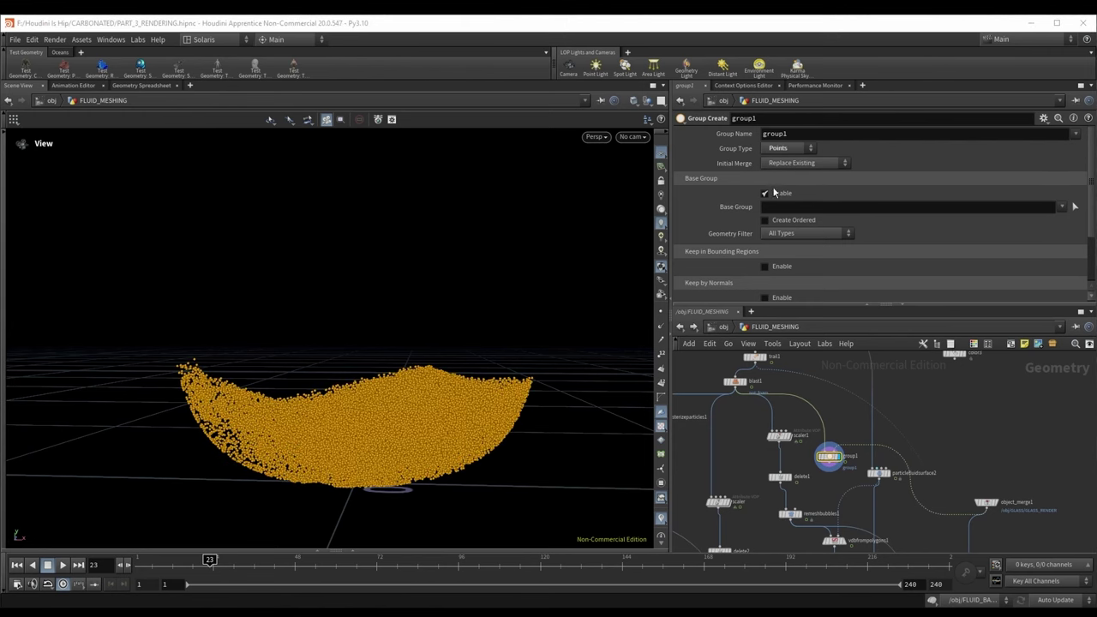
left_click(766, 194)
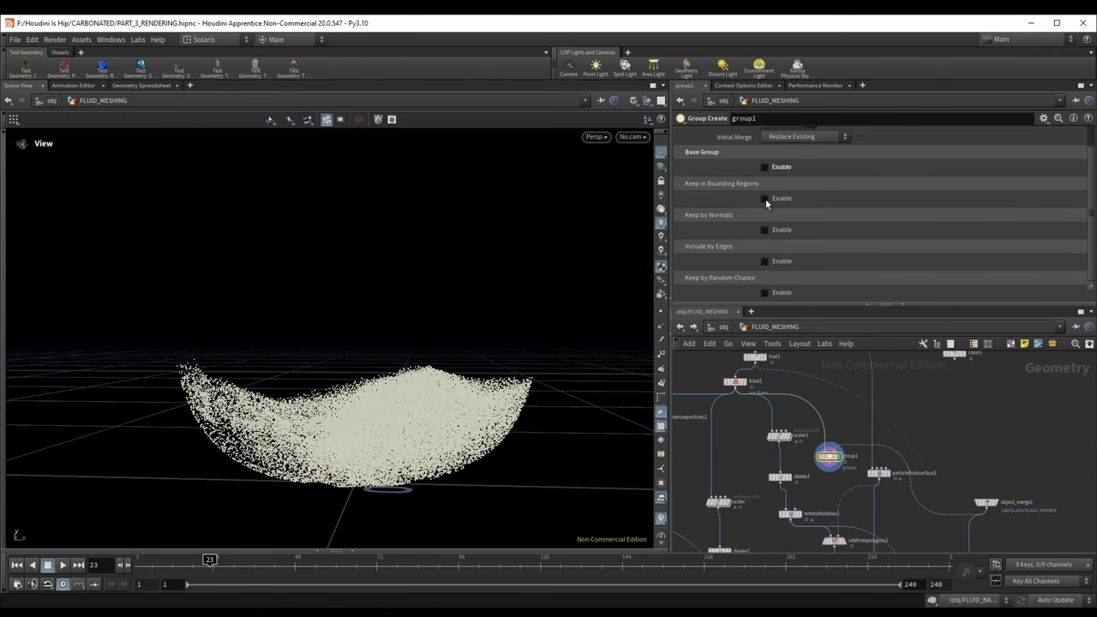
Step: Enable Keep in Bounding Regions on group1 and set its Bounding Type to Bounding Object (points or vertices only)
left_click(766, 199)
left_click(804, 212)
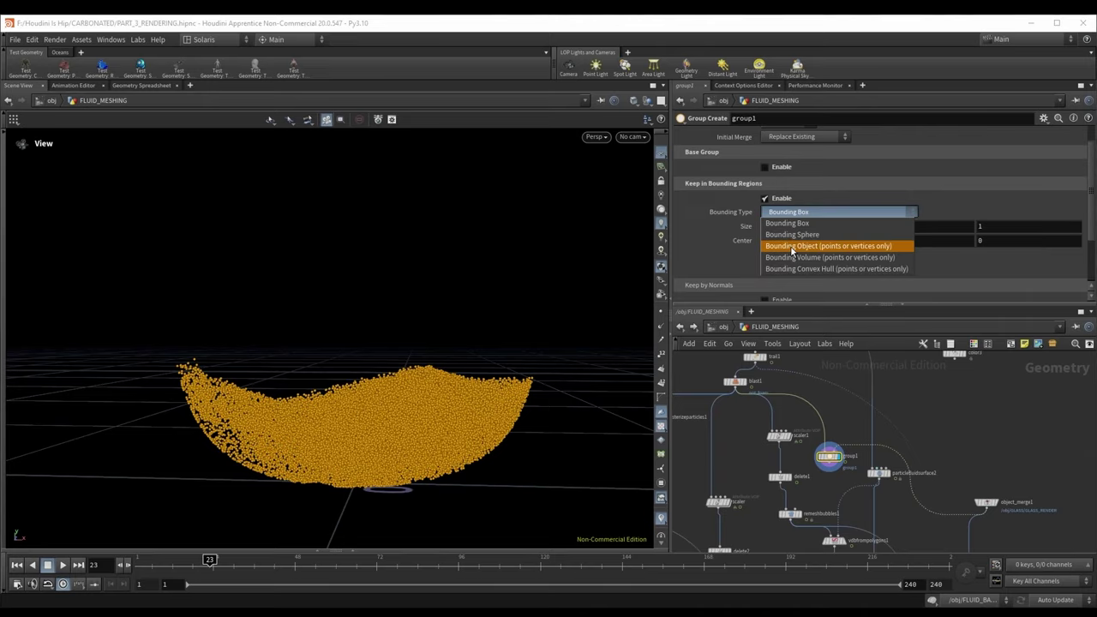
left_click(793, 246)
Step: Examine the foam particles against the glass wireframe from several angles, moving the timeline to about frame 91
scroll(343, 446, "up", 5)
middle_click_drag(276, 384, 437, 340)
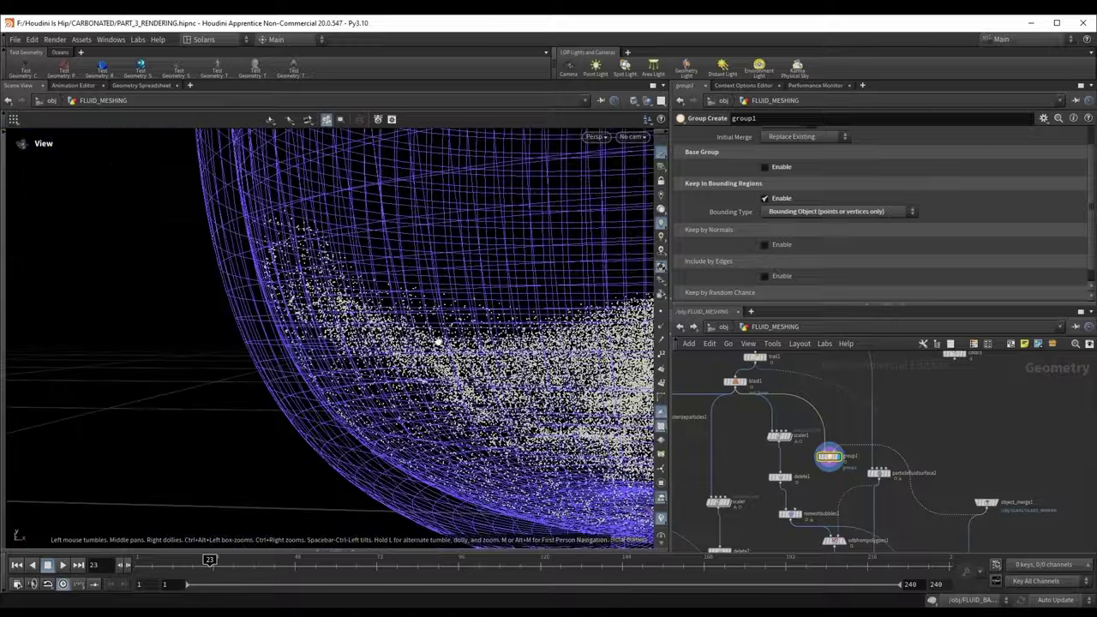
scroll(289, 312, "up", 4)
left_click_drag(345, 327, 413, 298)
scroll(322, 359, "down", 8)
scroll(386, 364, "up", 4)
scroll(517, 378, "up", 5)
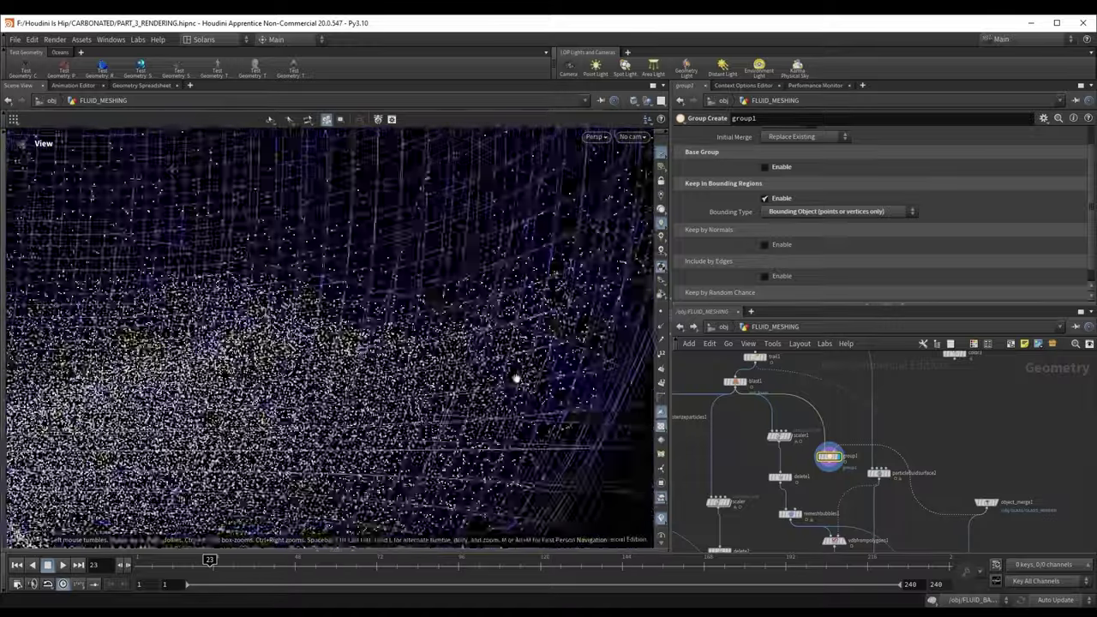
scroll(424, 335, "down", 8)
left_click_drag(423, 335, 336, 347)
scroll(347, 366, "up", 3)
scroll(343, 334, "up", 3)
left_click_drag(211, 560, 427, 547)
scroll(441, 264, "down", 5)
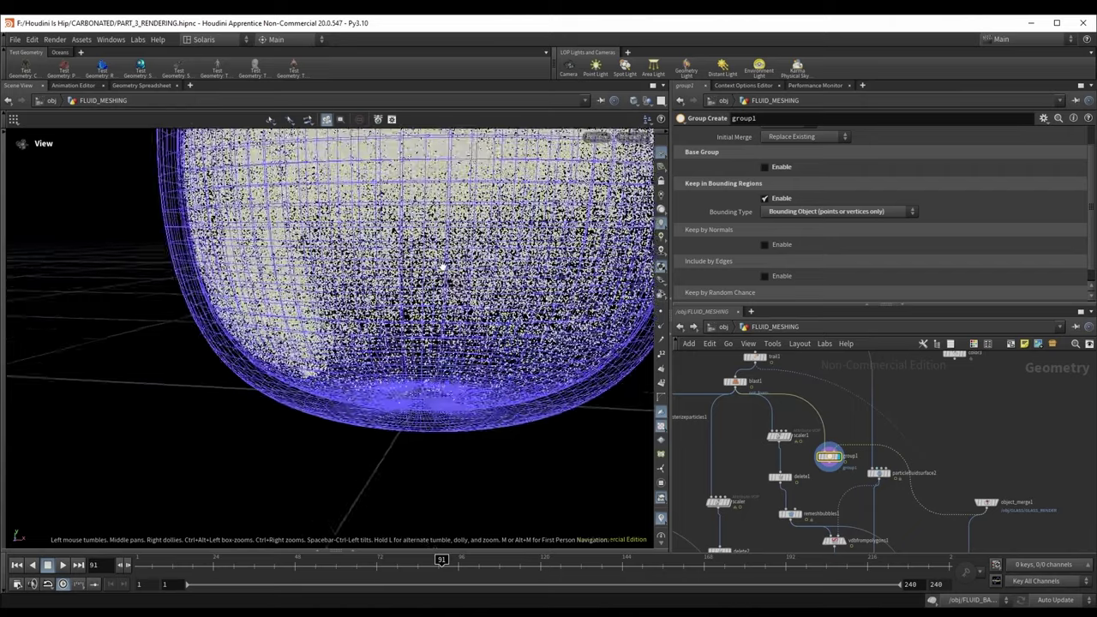
Step: Connect peak1's output to group1's second input and check which foam particles the group captures
middle_click_drag(1012, 516, 938, 397)
middle_click_drag(935, 463, 920, 364)
scroll(909, 439, "up", 2)
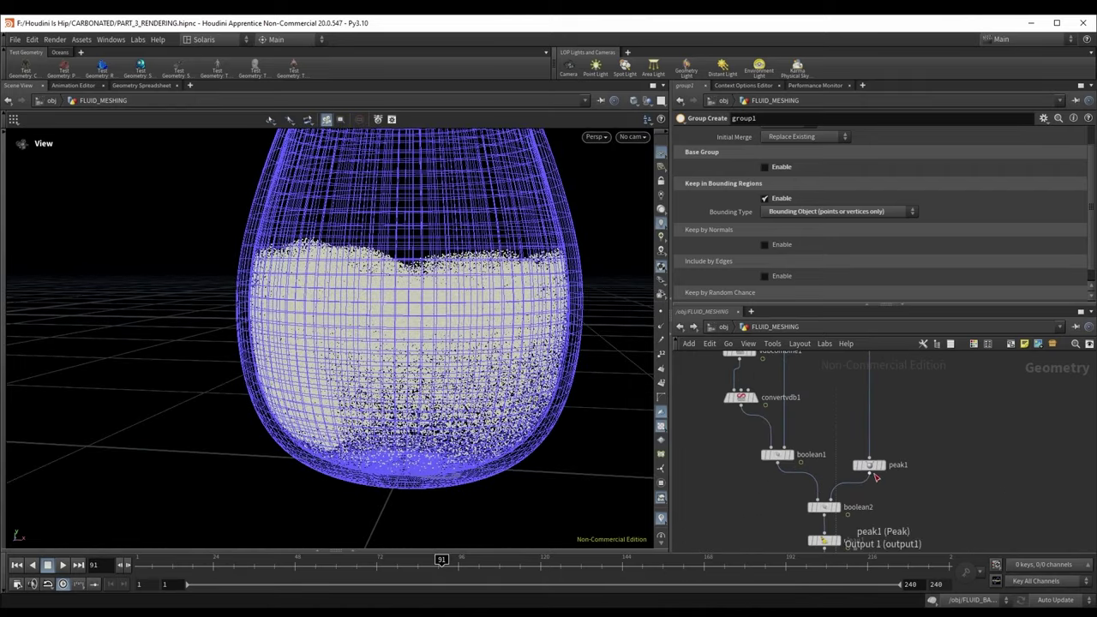
left_click(869, 472)
middle_click_drag(851, 384, 871, 536)
scroll(819, 446, "up", 1)
left_click(803, 459)
scroll(323, 298, "up", 6)
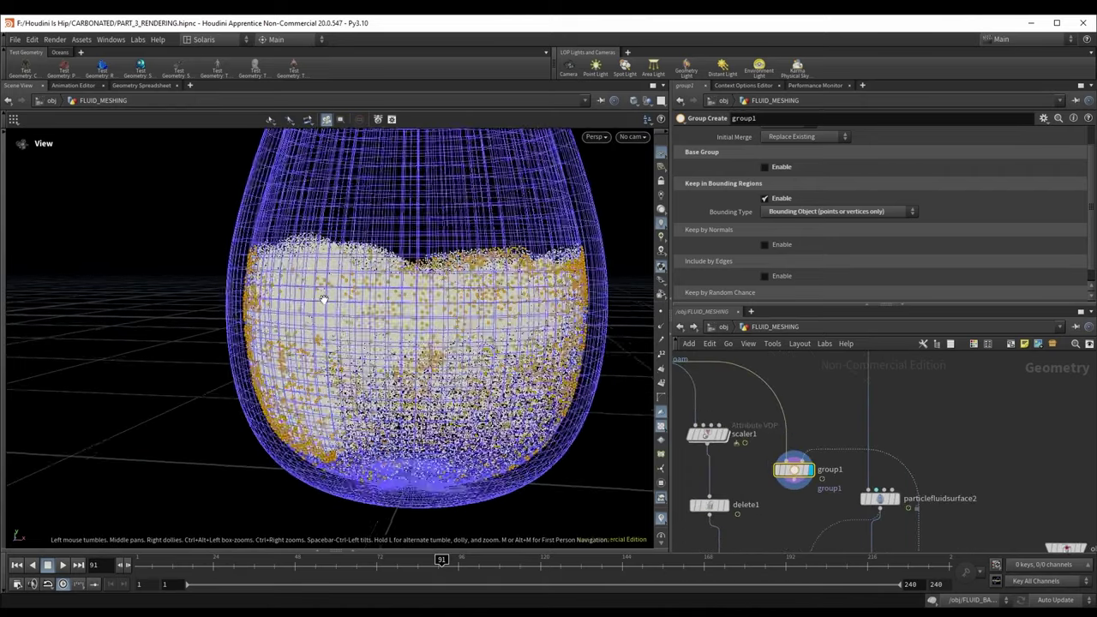
scroll(224, 324, "down", 5)
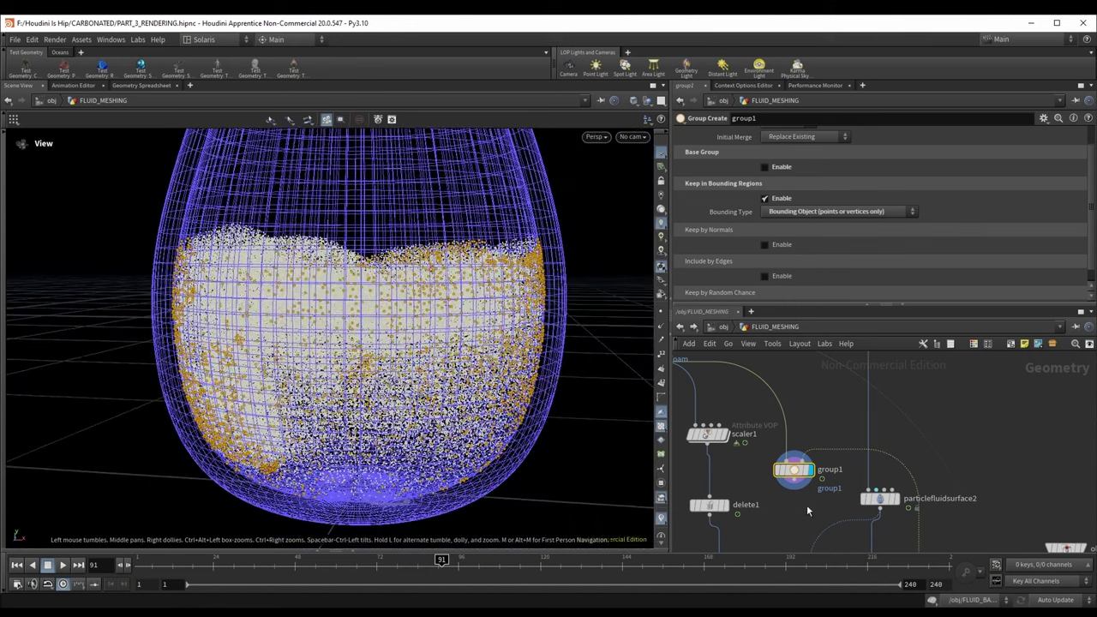
Step: Move group1 up in the network so it sits just below blast1
scroll(807, 509, "down", 2)
middle_click_drag(805, 514, 874, 504)
scroll(814, 473, "down", 1)
scroll(874, 482, "up", 1)
left_click_drag(873, 481, 774, 429)
scroll(776, 433, "up", 2)
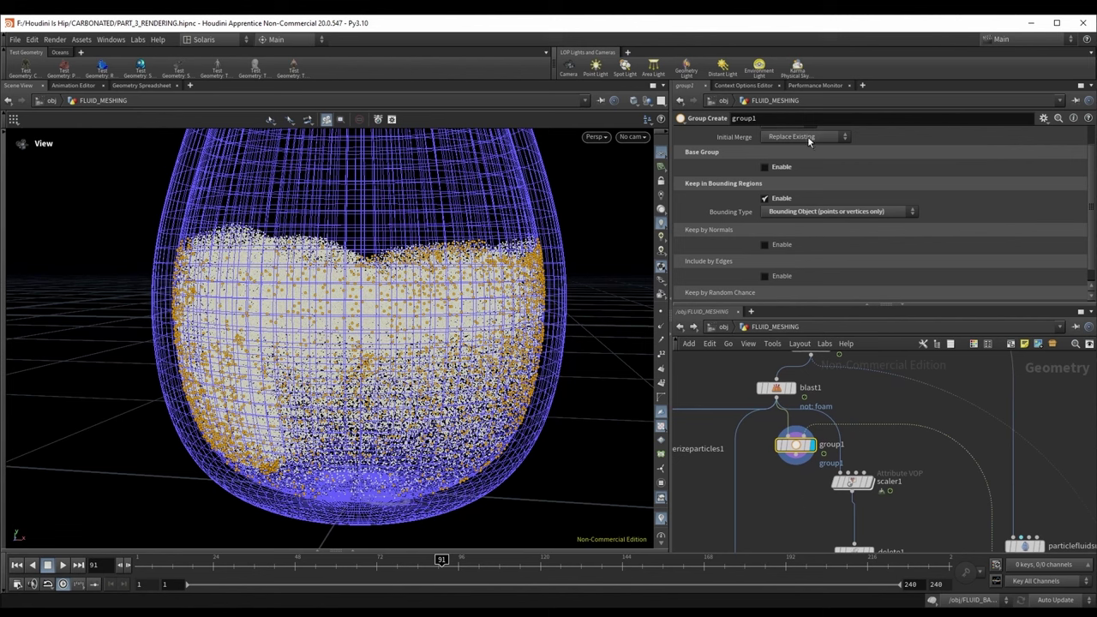
Step: Set group1's Group Name to cull
scroll(808, 137, "up", 1)
double_click(797, 133)
type("cu")
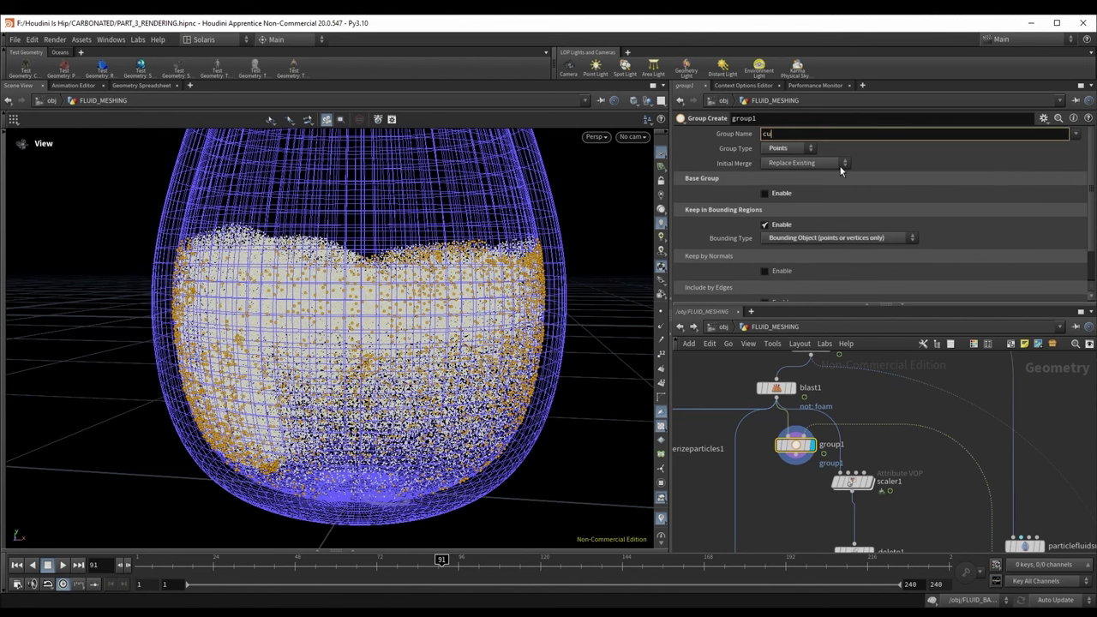
type("ll")
key("Return")
Step: Add a Blast node after group1, set its Group to cull, and compare its result with blast1
middle_click_drag(789, 518, 815, 494)
key("Tab")
type("blast")
key("Return")
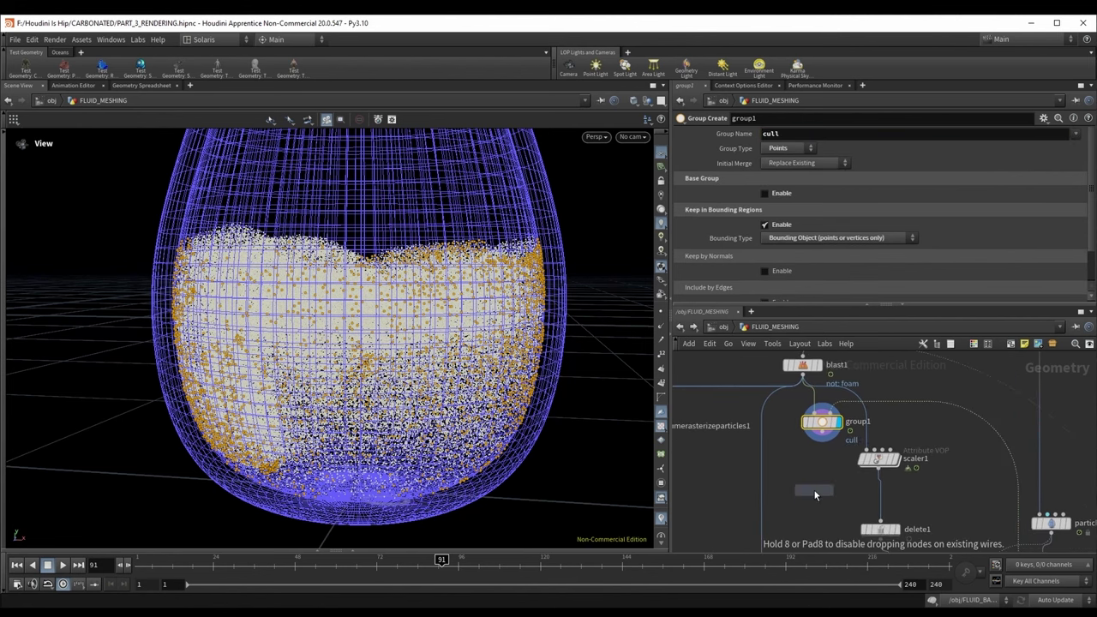
left_click(815, 495)
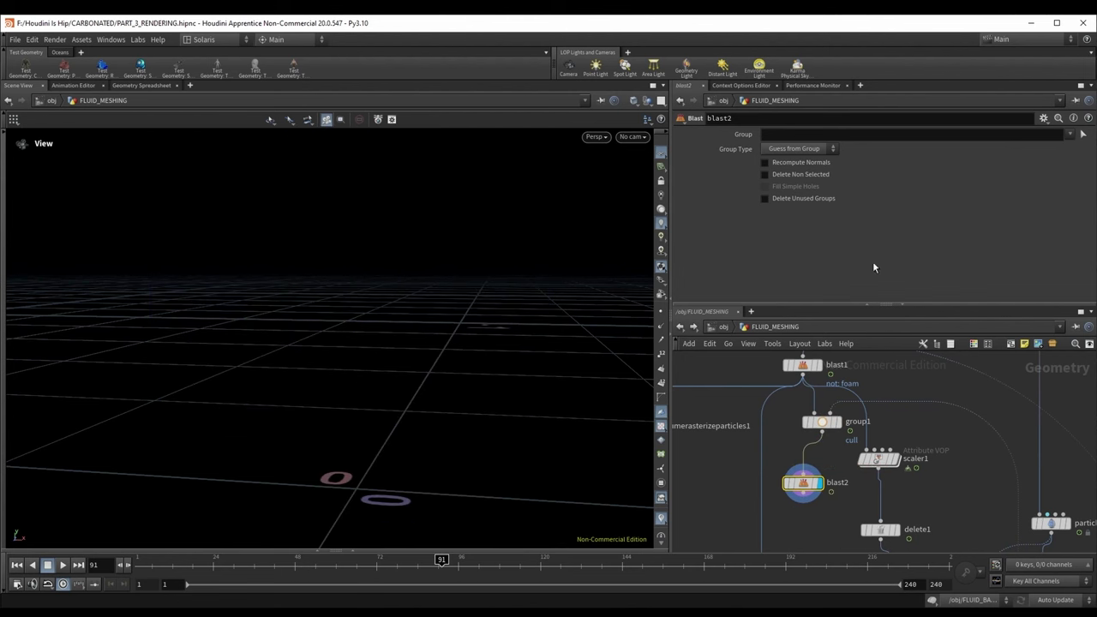
left_click(1069, 135)
left_click(1054, 148)
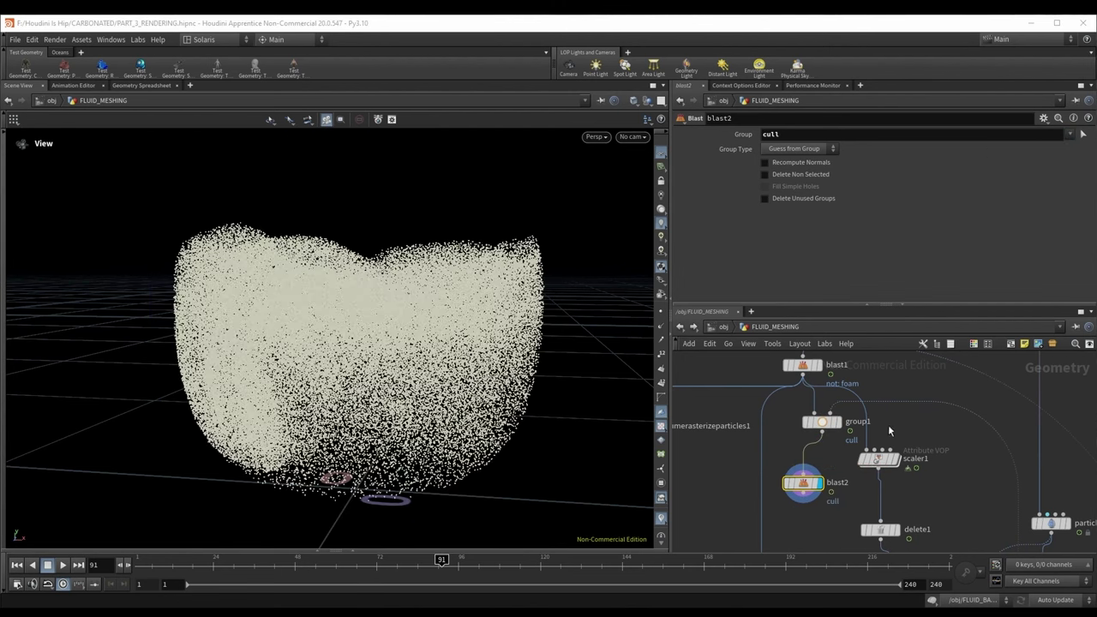
left_click(818, 365)
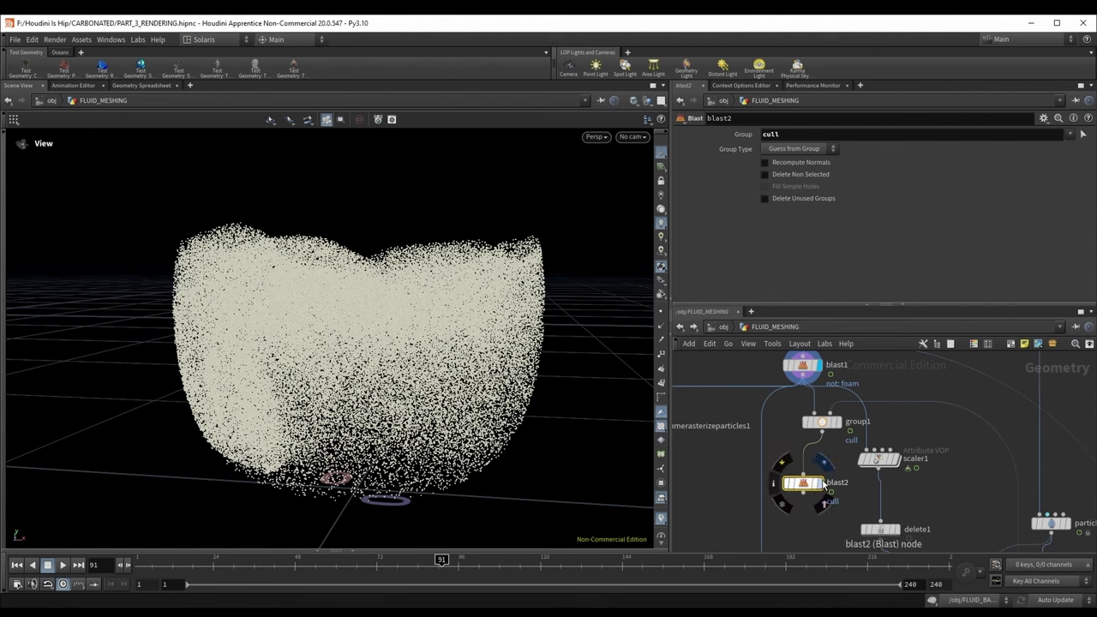
left_click(822, 484)
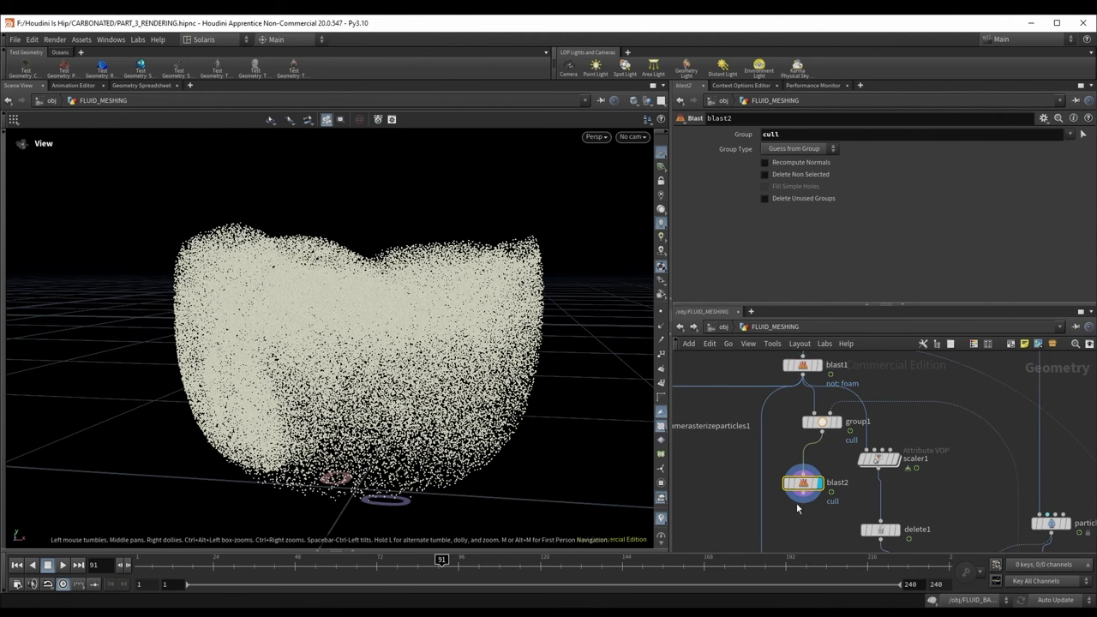
Step: Rearrange group1 and blast2 beside blast1, shift scaler1 down, and move blast2 onto the wires leaving blast1
scroll(821, 509, "down", 2)
scroll(818, 470, "up", 1)
left_click_drag(823, 444, 897, 418)
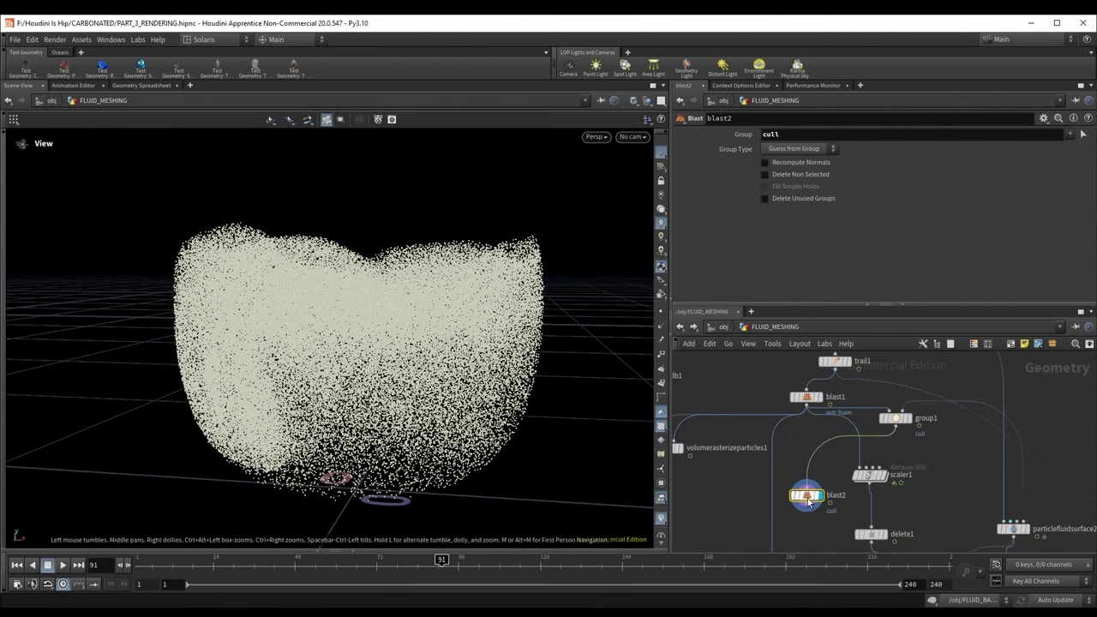
left_click_drag(808, 499, 918, 450)
left_click_drag(869, 477, 850, 497)
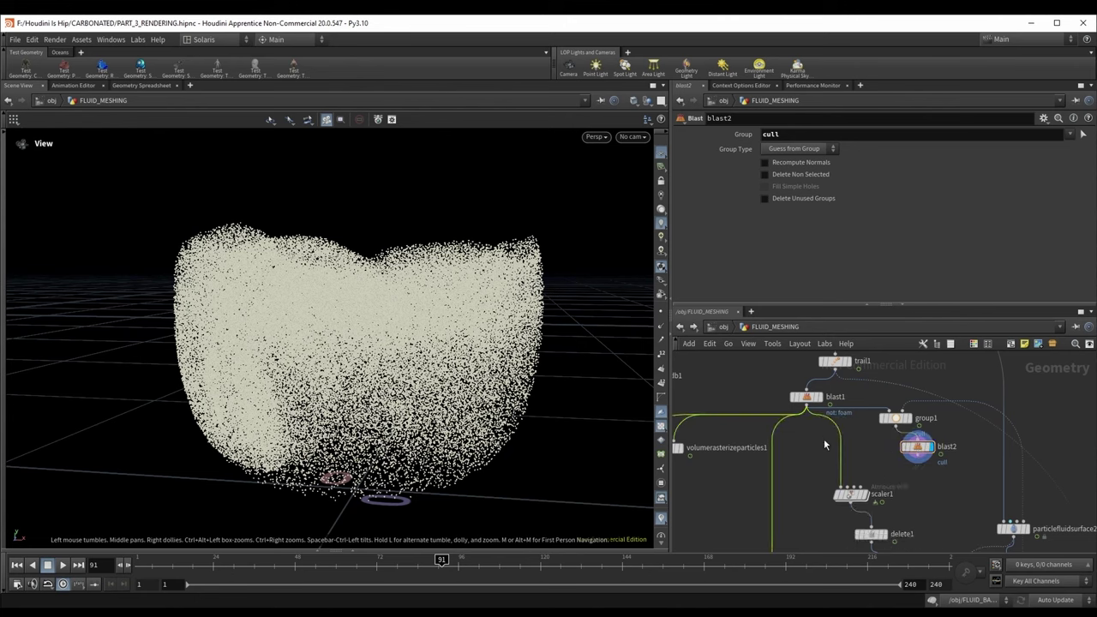
left_click_drag(916, 446, 781, 454)
Step: Follow the fluid meshing chain down to the FLUID_SURFACE_OUT null
scroll(878, 485, "down", 2)
middle_click_drag(880, 487, 843, 385)
scroll(820, 472, "down", 3)
middle_click_drag(820, 473, 789, 396)
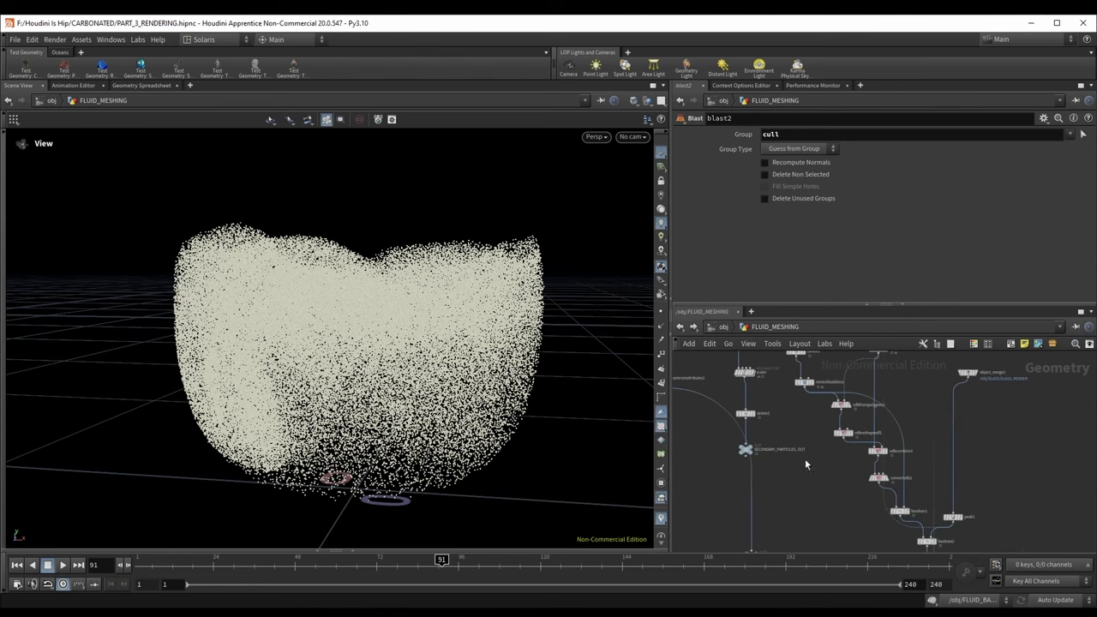
middle_click_drag(818, 499, 762, 326)
middle_click_drag(888, 474, 853, 438)
scroll(853, 438, "up", 3)
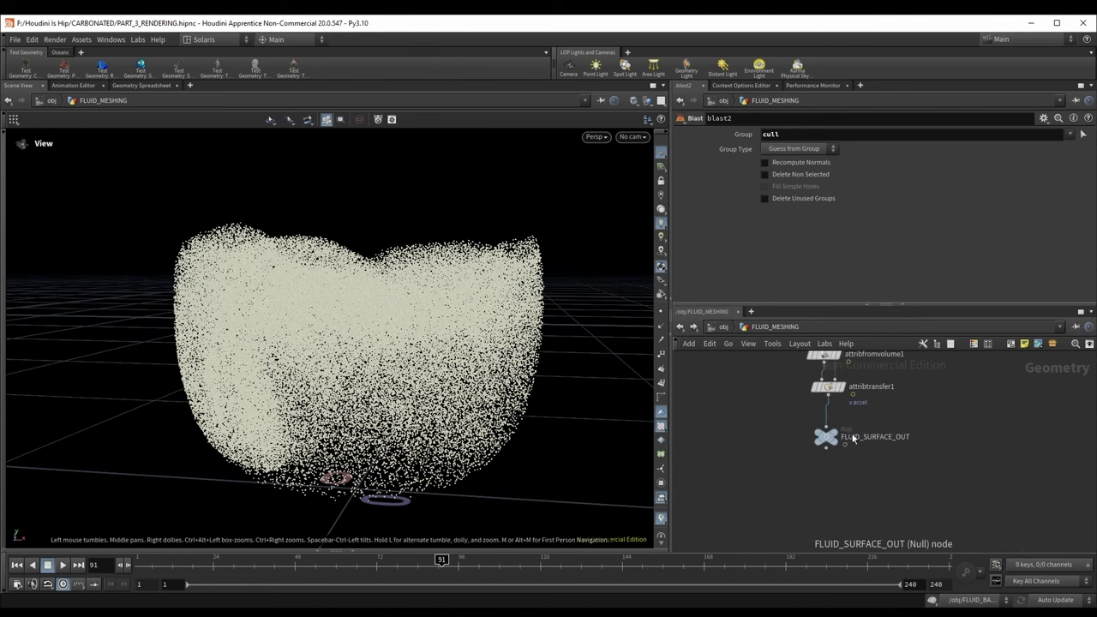
left_click(827, 452)
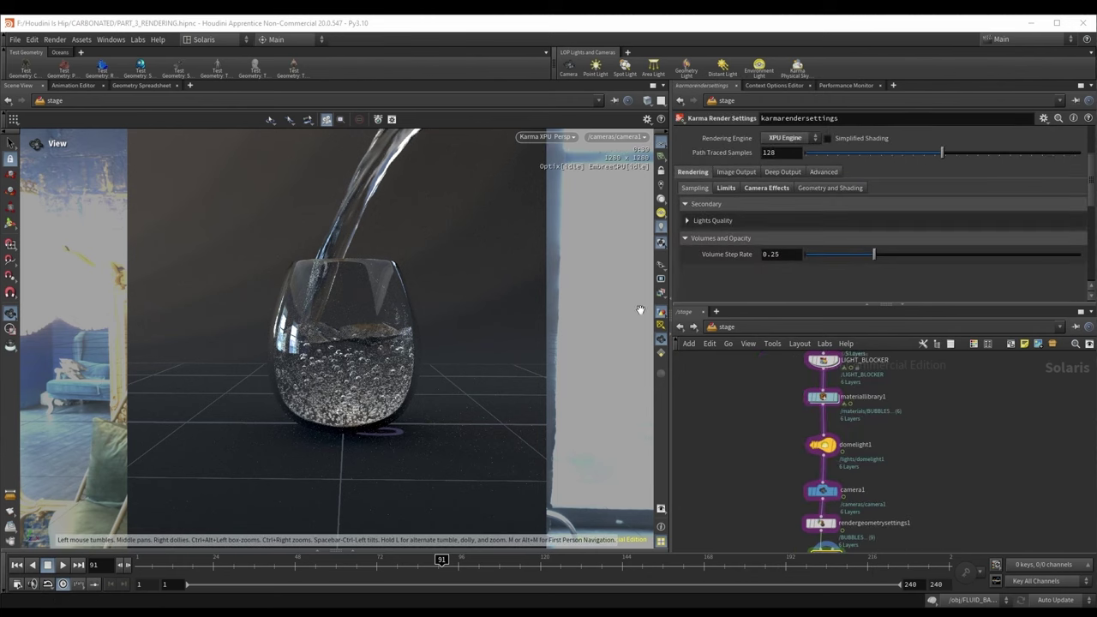
Step: Switch from the stage to the obj network and enter the GLASS geometry object
left_click(721, 330)
left_click(743, 377)
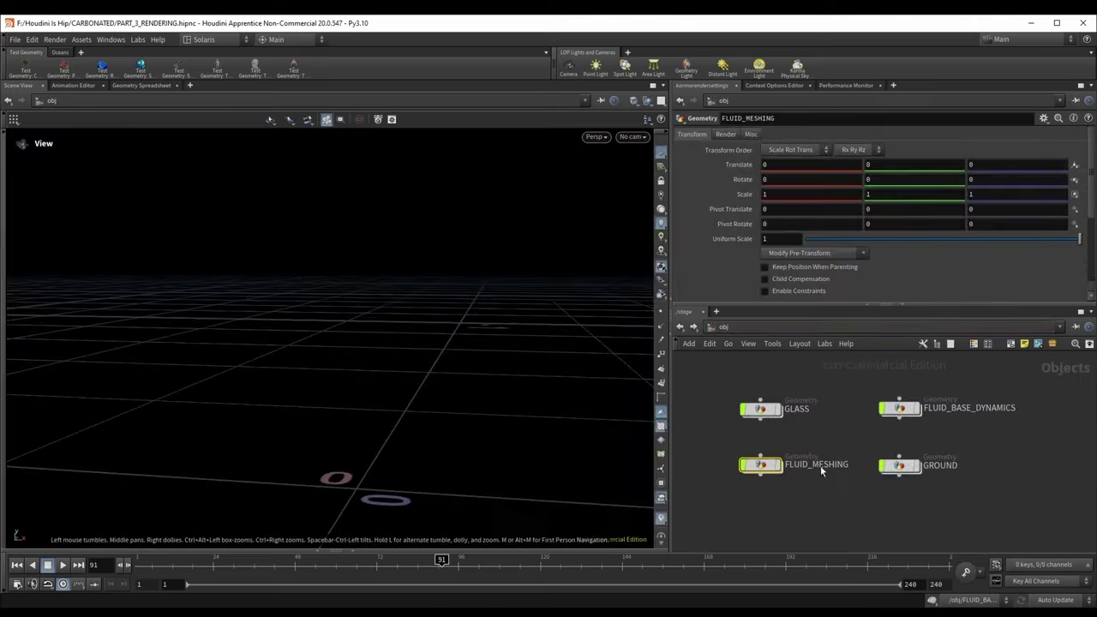
double_click(753, 414)
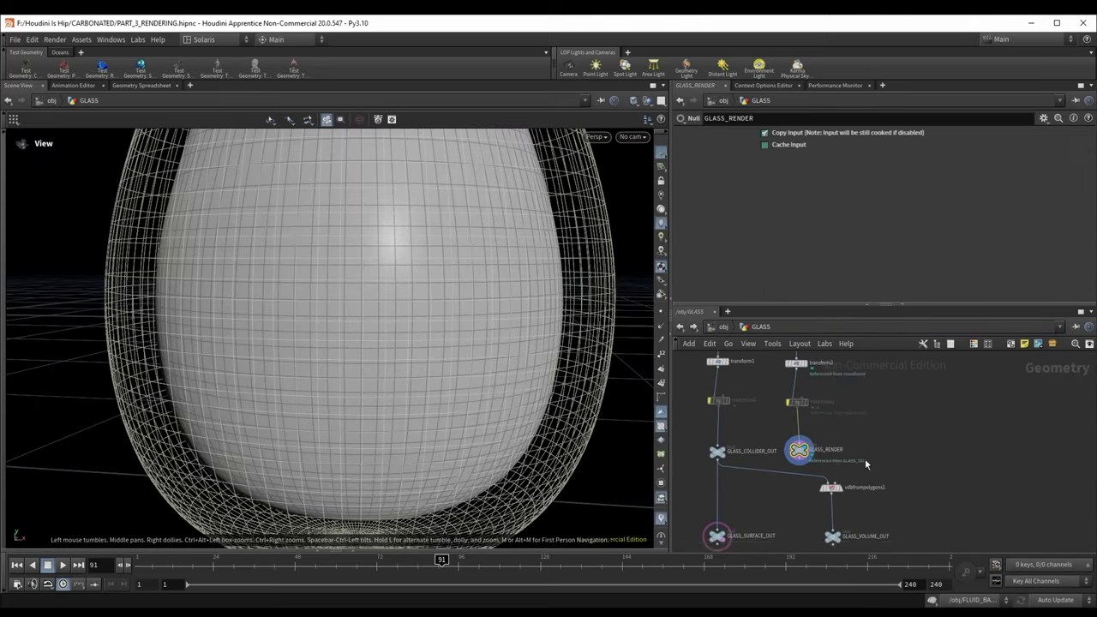
Step: Move GLASS_RENDER aside and insert a Labs Auto UV node between matchsize2 and GLASS_RENDER
left_click_drag(824, 469, 967, 451)
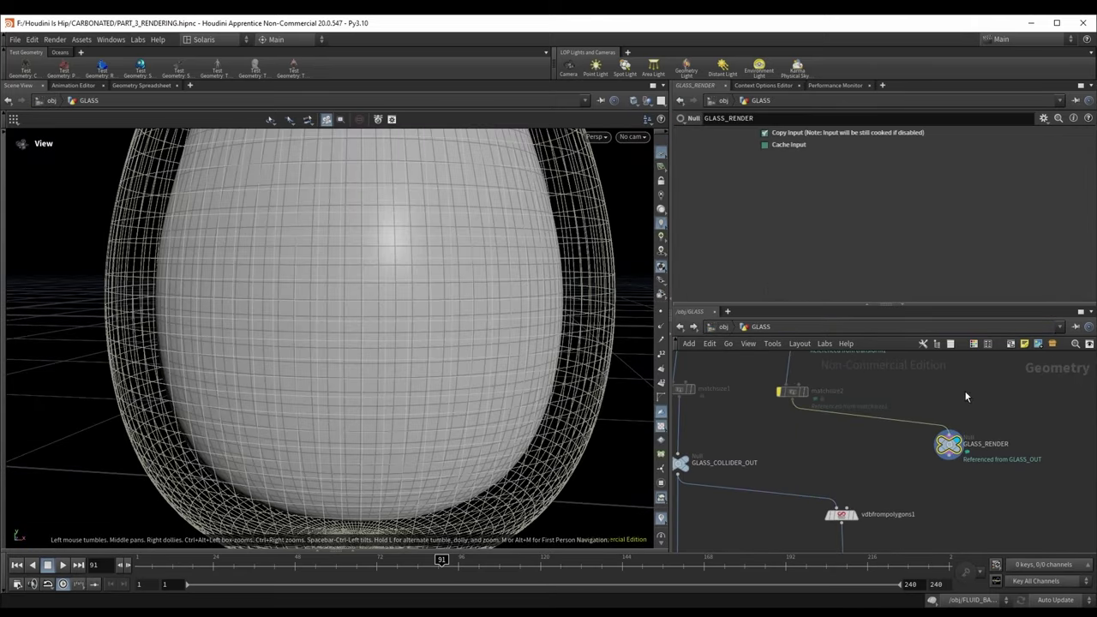
scroll(935, 428, "up", 2)
key("Tab")
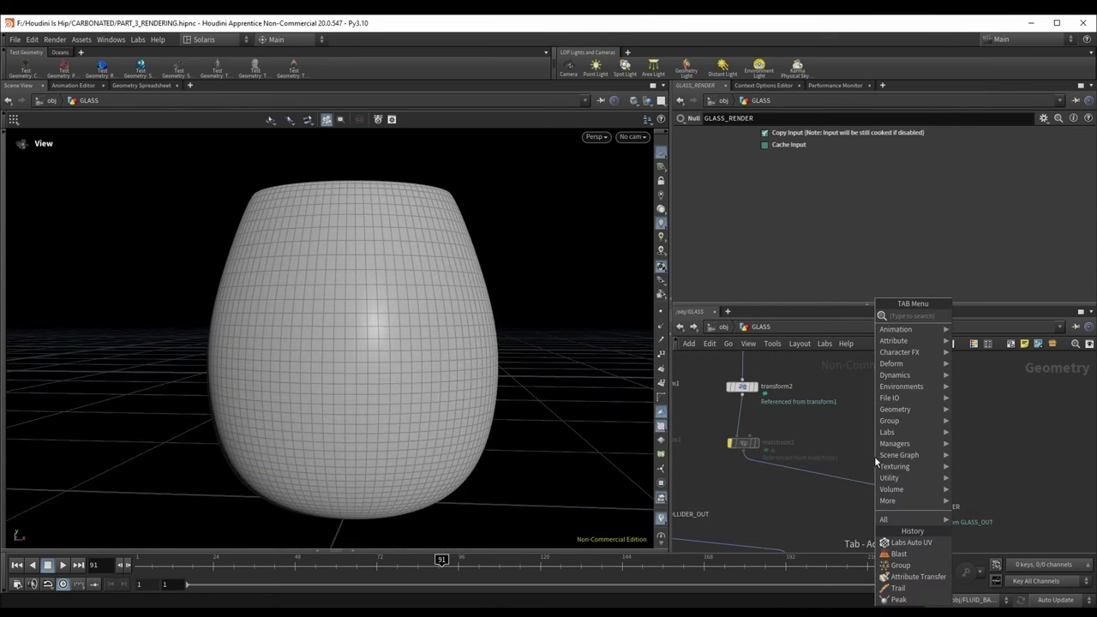
type("labs auto")
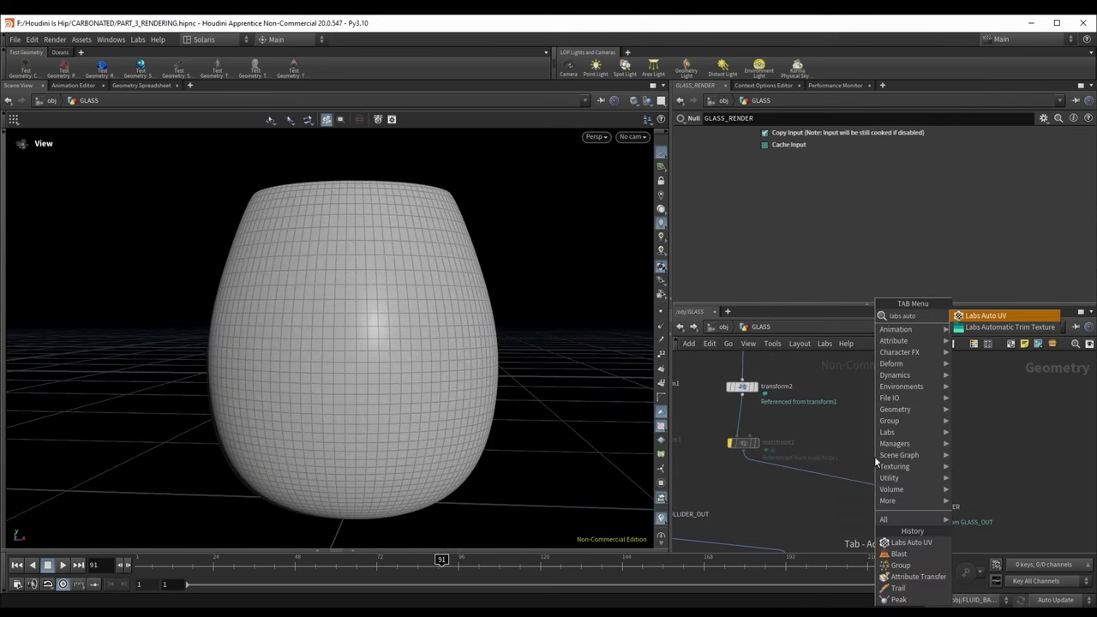
key("Return")
left_click(849, 482)
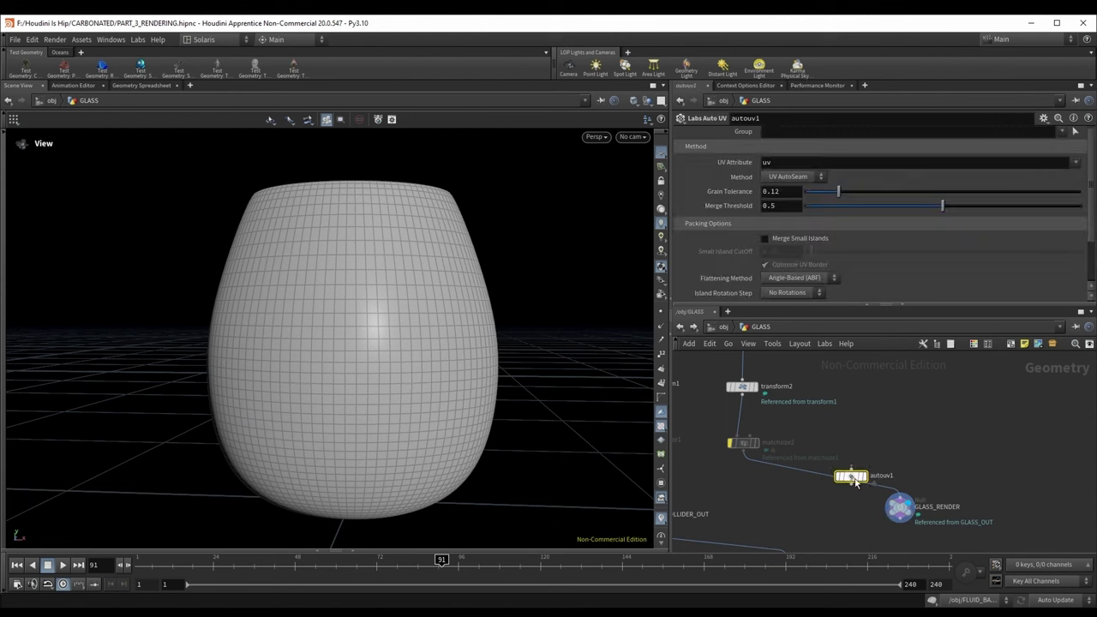
left_click_drag(850, 484, 863, 471)
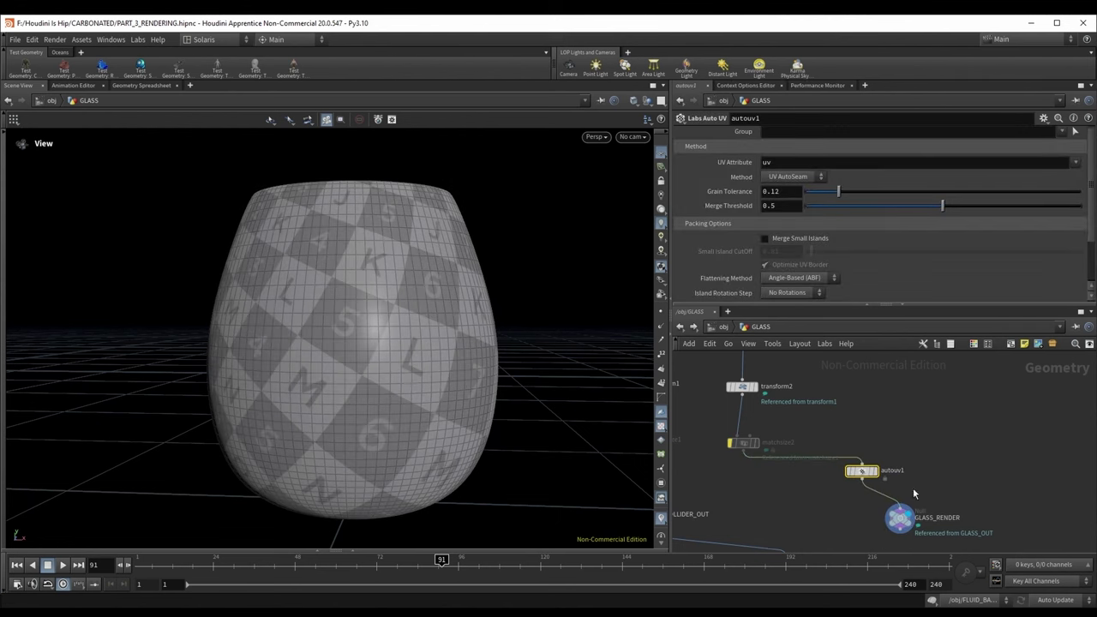
Step: Set autouv1's Merge Threshold to 0.3 and inspect the UV checker pattern on the glass
left_click_drag(428, 277, 454, 337)
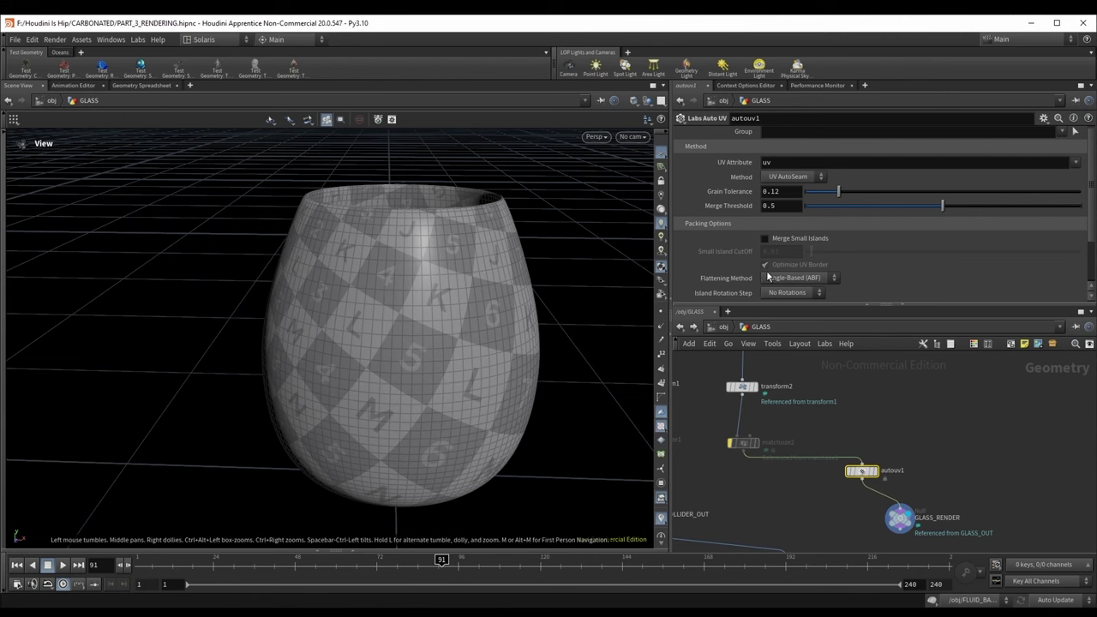
left_click(815, 280)
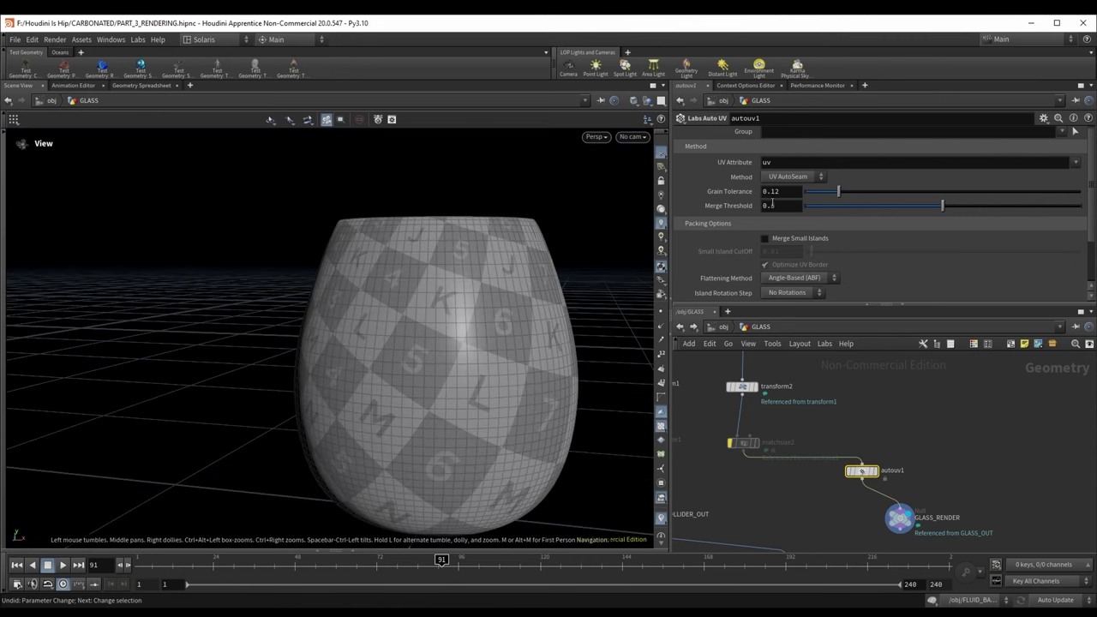
left_click(773, 205)
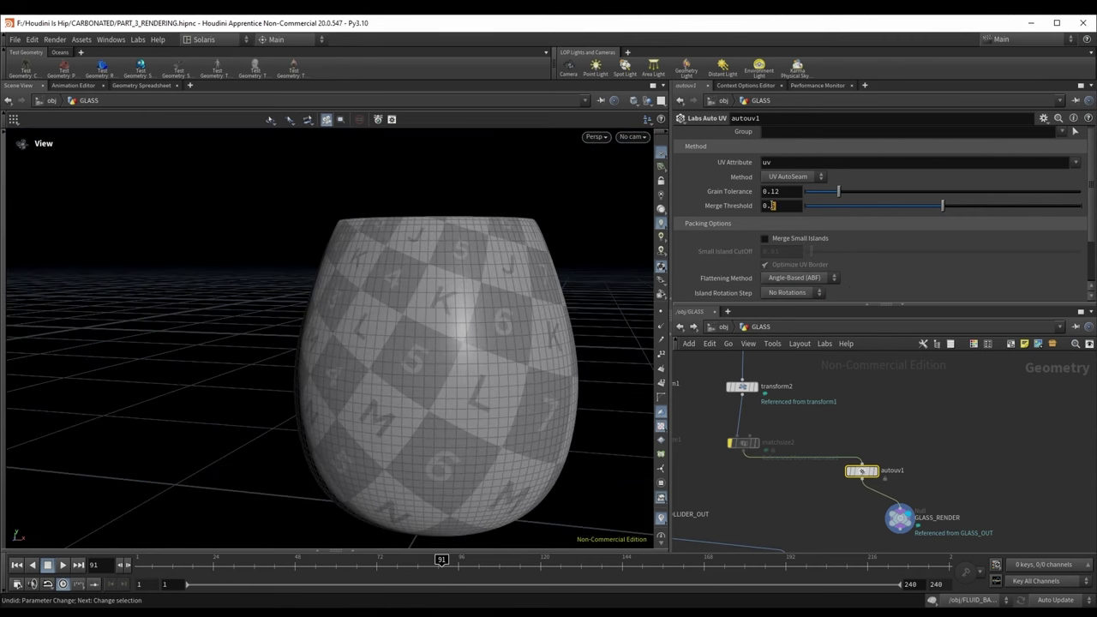
key("BackSpace")
type("3")
key("Return")
left_click_drag(481, 319, 412, 209)
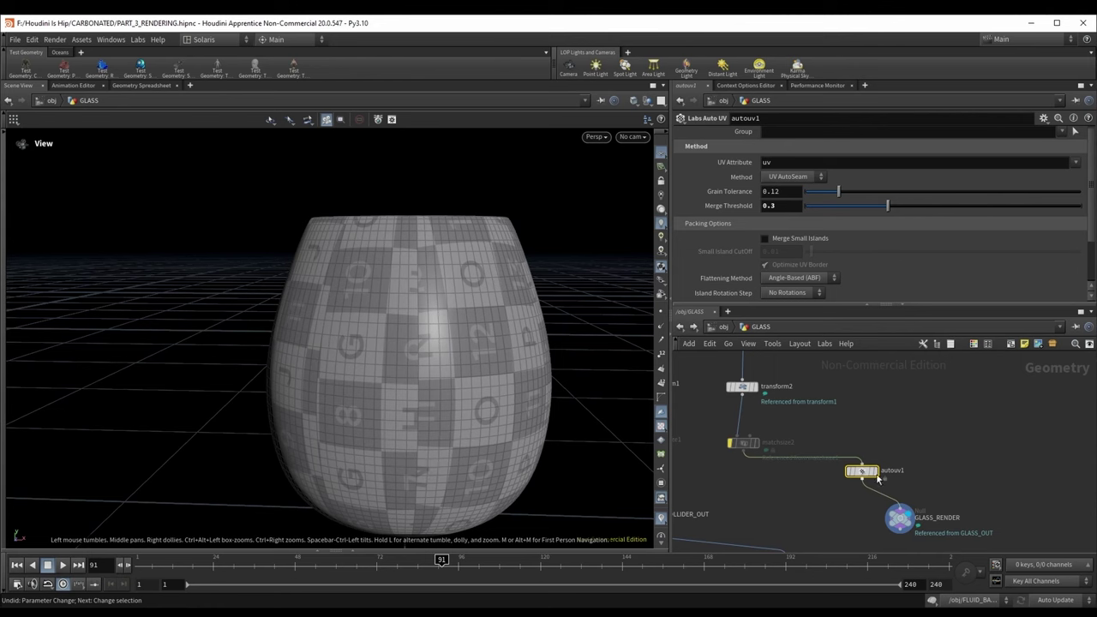
Step: Move the autouv1 node closer to matchsize2 to tidy the glass network
middle_click_drag(877, 478, 832, 440)
scroll(831, 439, "up", 1)
left_click_drag(815, 434, 743, 442)
scroll(815, 431, "down", 2)
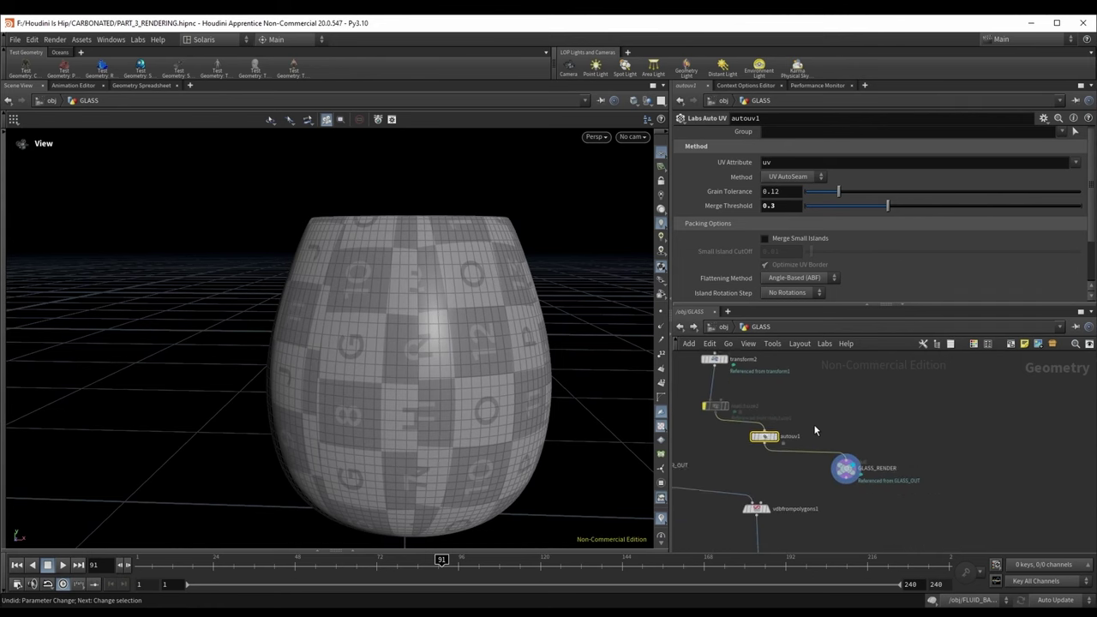
scroll(823, 436, "up", 3)
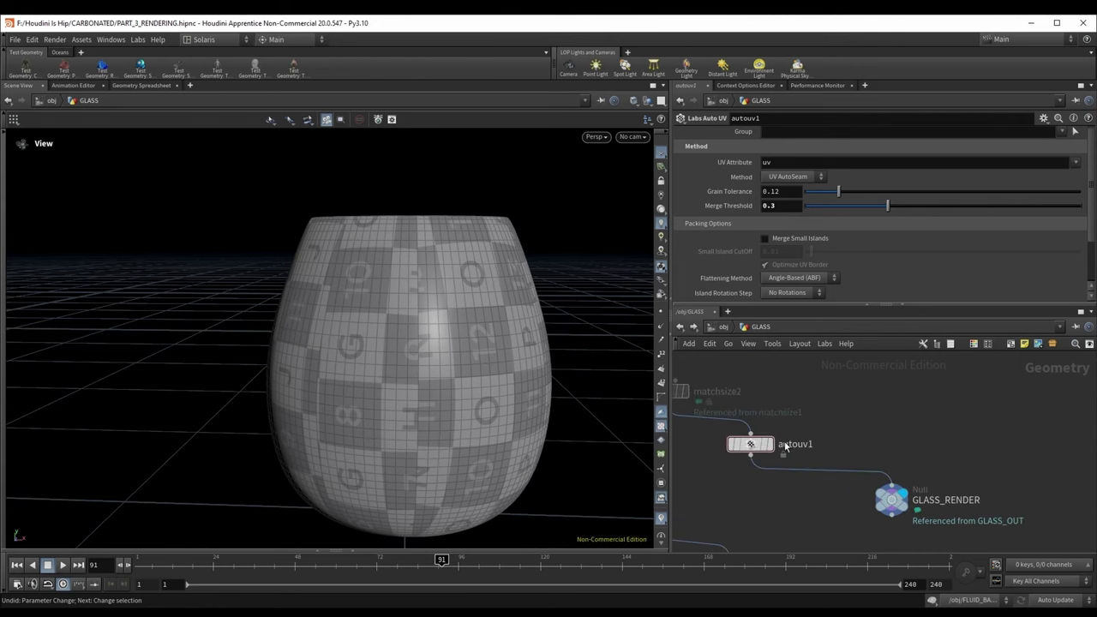
Step: Return to the stage's materiallibrary1 and enter the GLASS material subnetwork
left_click(723, 329)
left_click(742, 327)
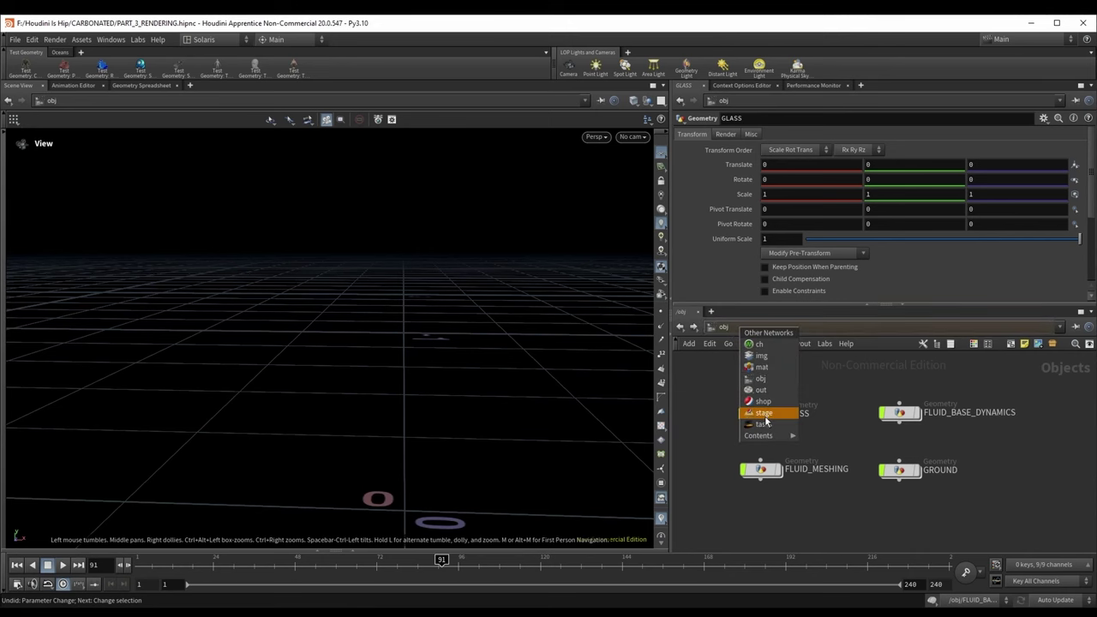
left_click(759, 417)
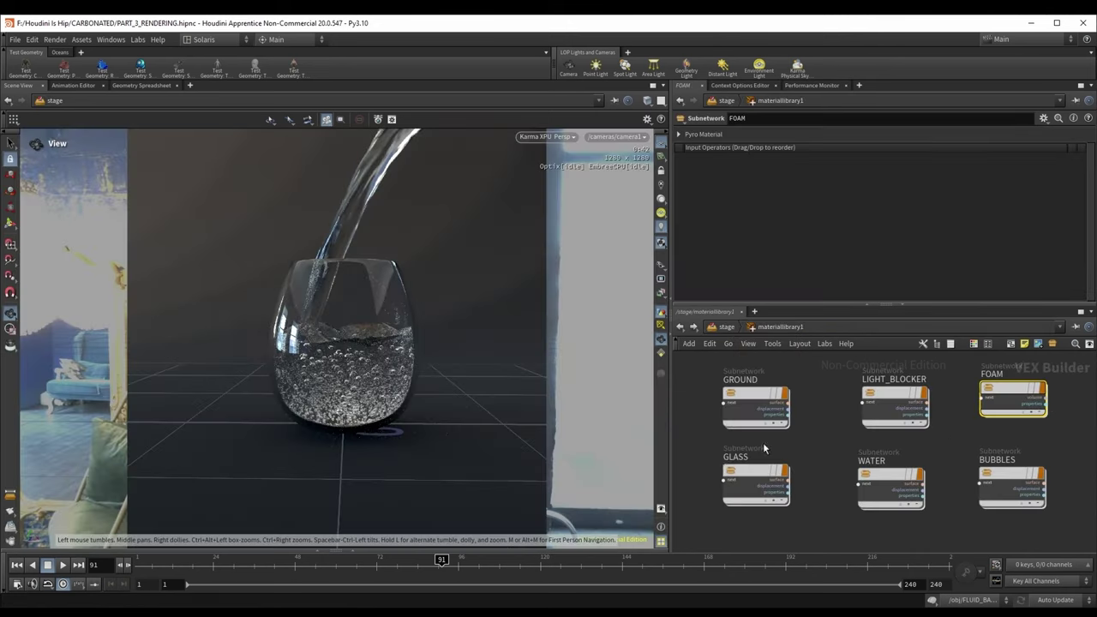
left_click(738, 476)
double_click(738, 476)
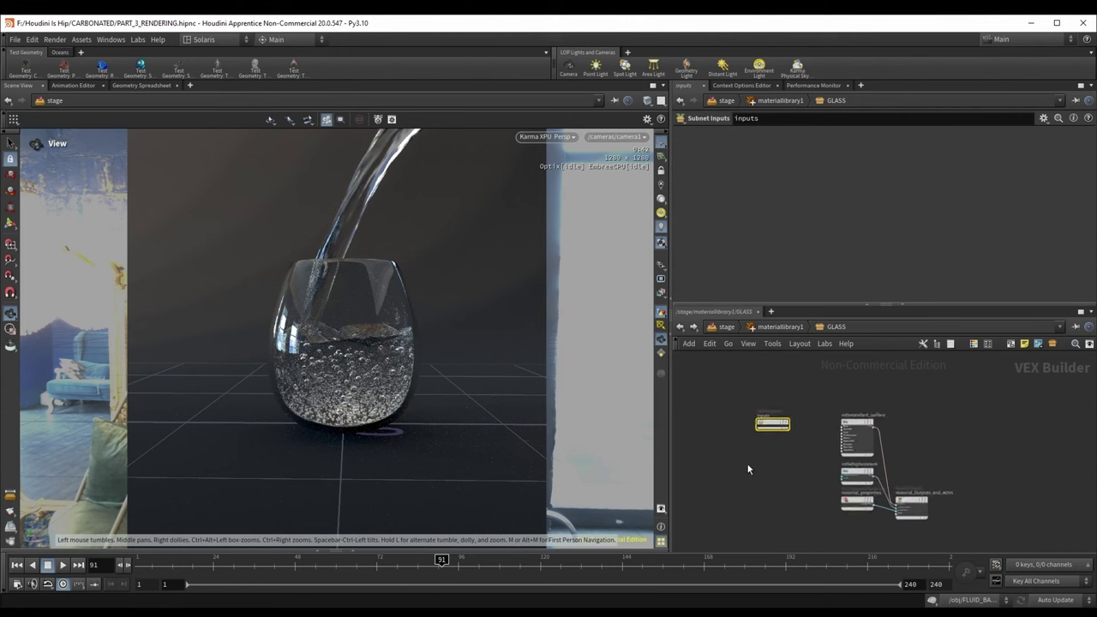
Step: Add a MtlX Image node below the inputs node and open its image file browser, closing it without choosing a file
scroll(748, 470, "up", 3)
left_click_drag(751, 421, 755, 371)
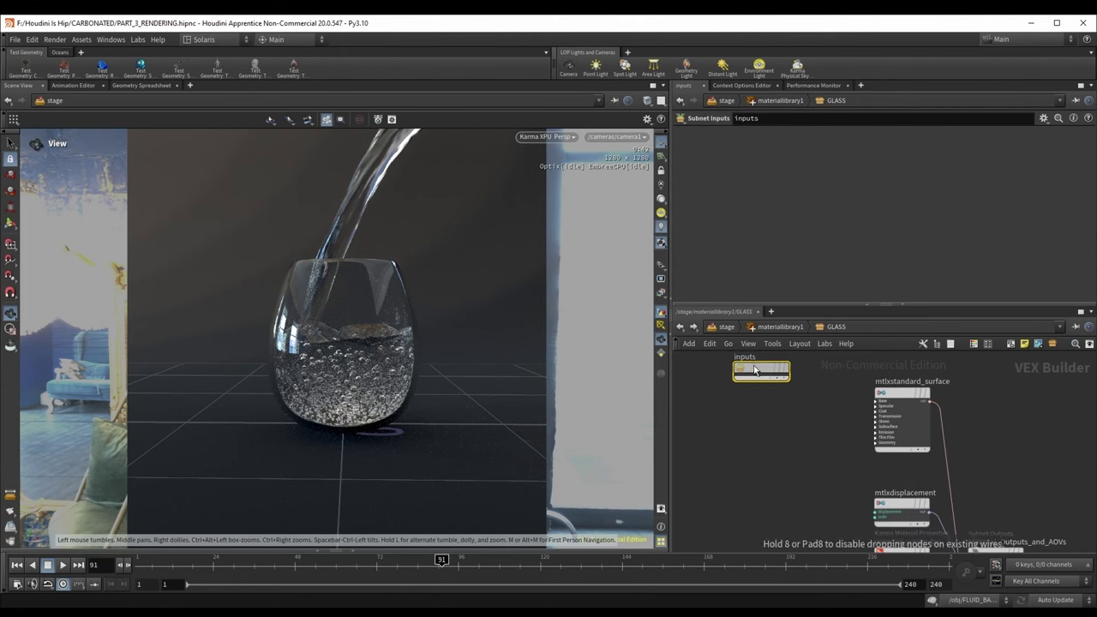
key("Tab")
type("mtlx")
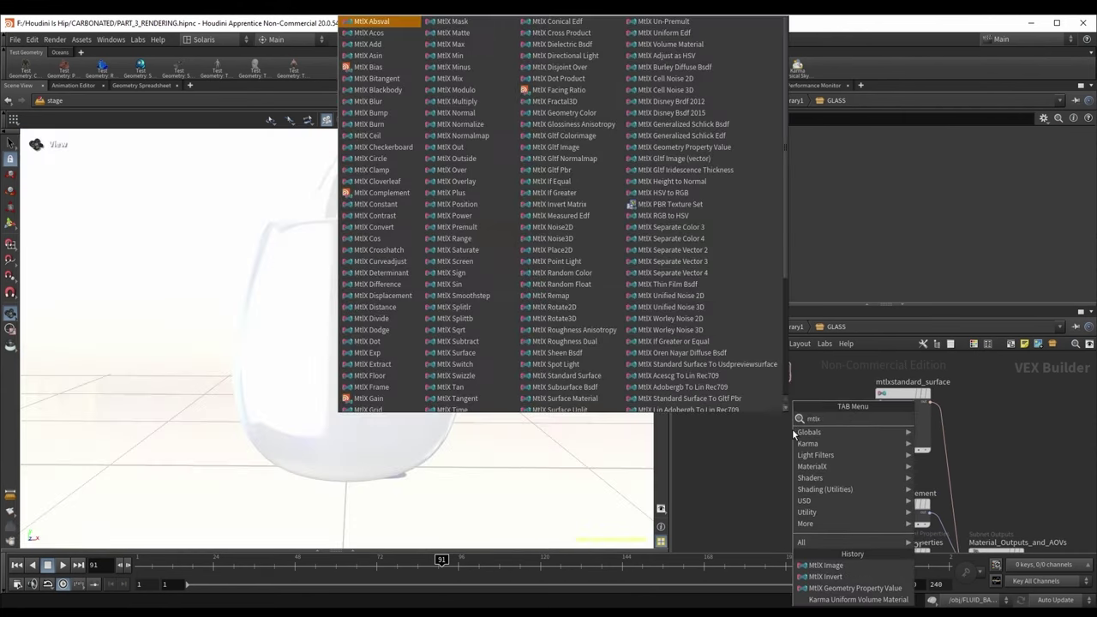
type("im")
key("Return")
left_click(795, 433)
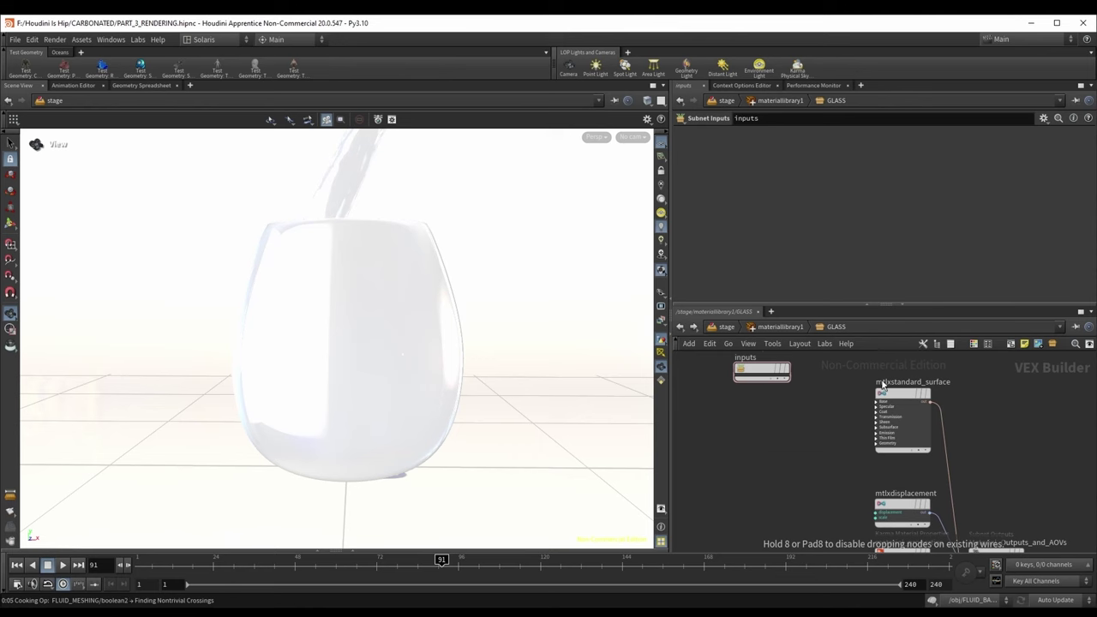
left_click(784, 429)
left_click_drag(792, 426, 756, 430)
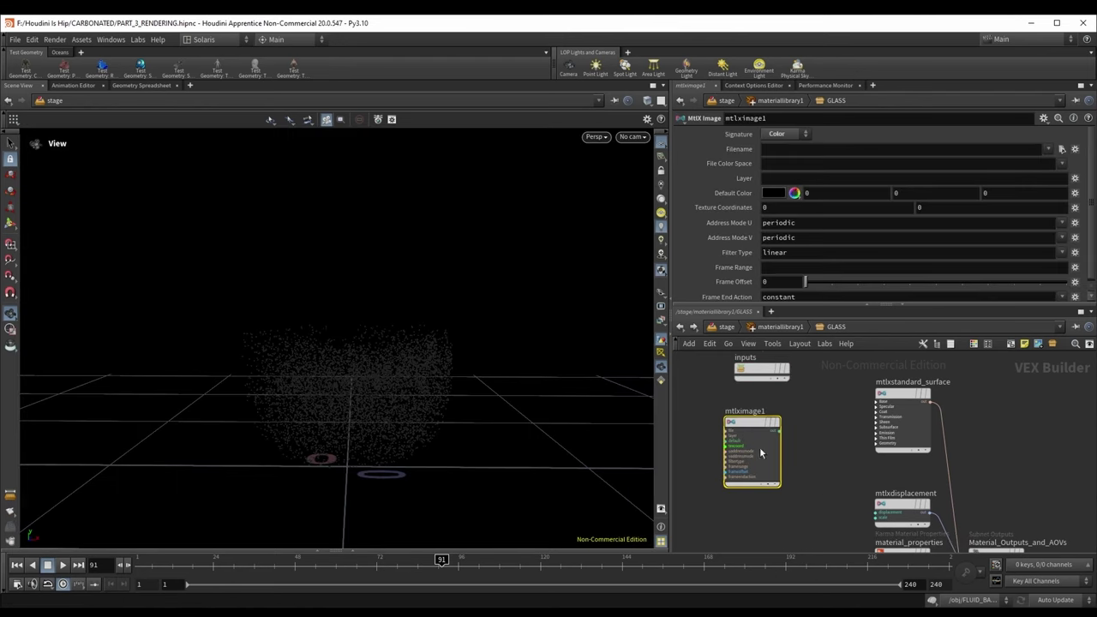
left_click(1062, 150)
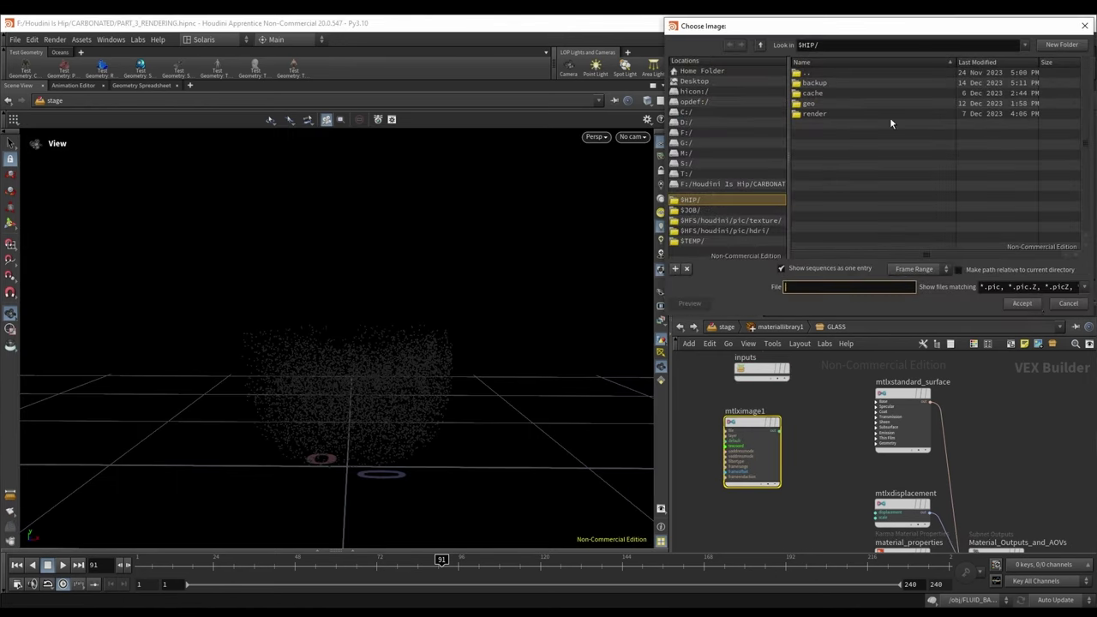
left_click(1063, 305)
Step: Expand the specular inputs of mtlxstandard_surface and wire the mtlximage1 output into specular_roughness
scroll(885, 466, "up", 2)
scroll(885, 463, "down", 2)
scroll(876, 406, "up", 3)
scroll(879, 410, "down", 1)
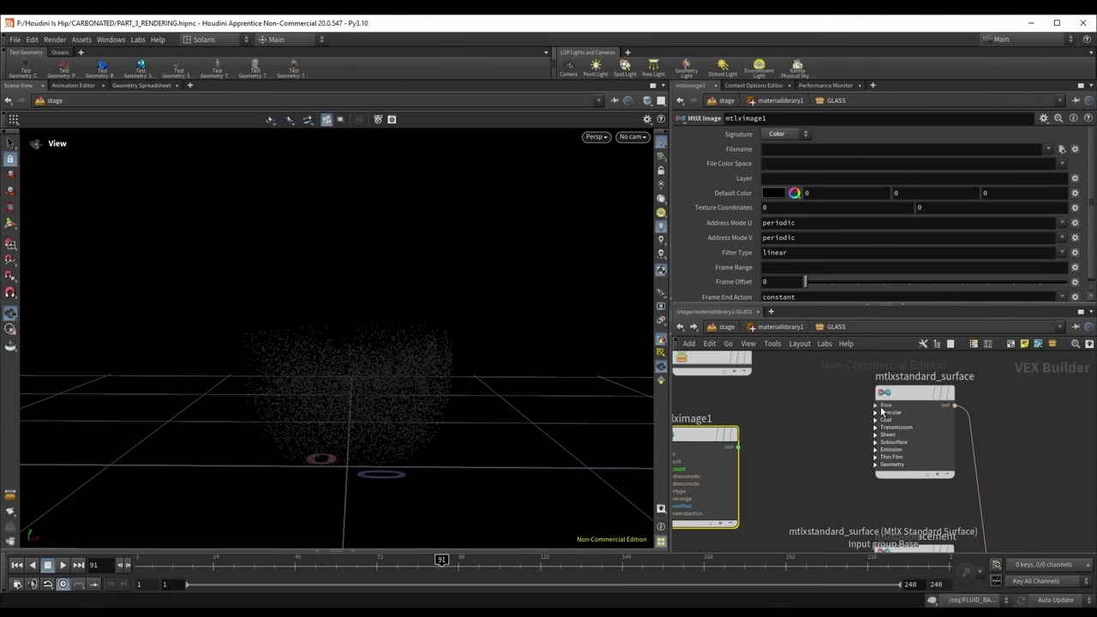
left_click(882, 412)
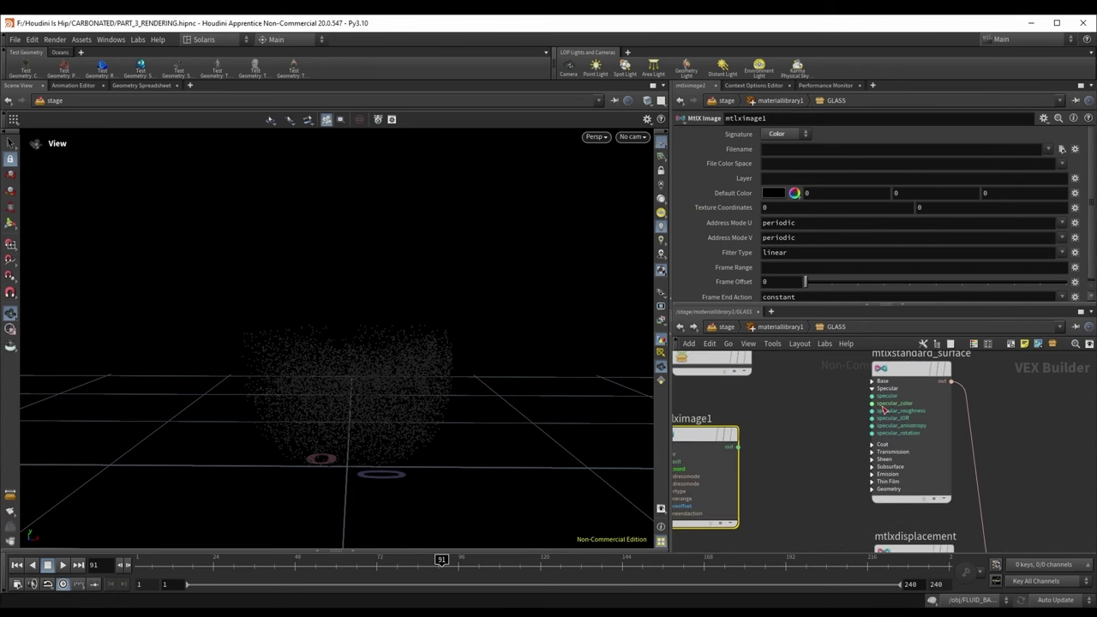
left_click_drag(739, 448, 881, 413)
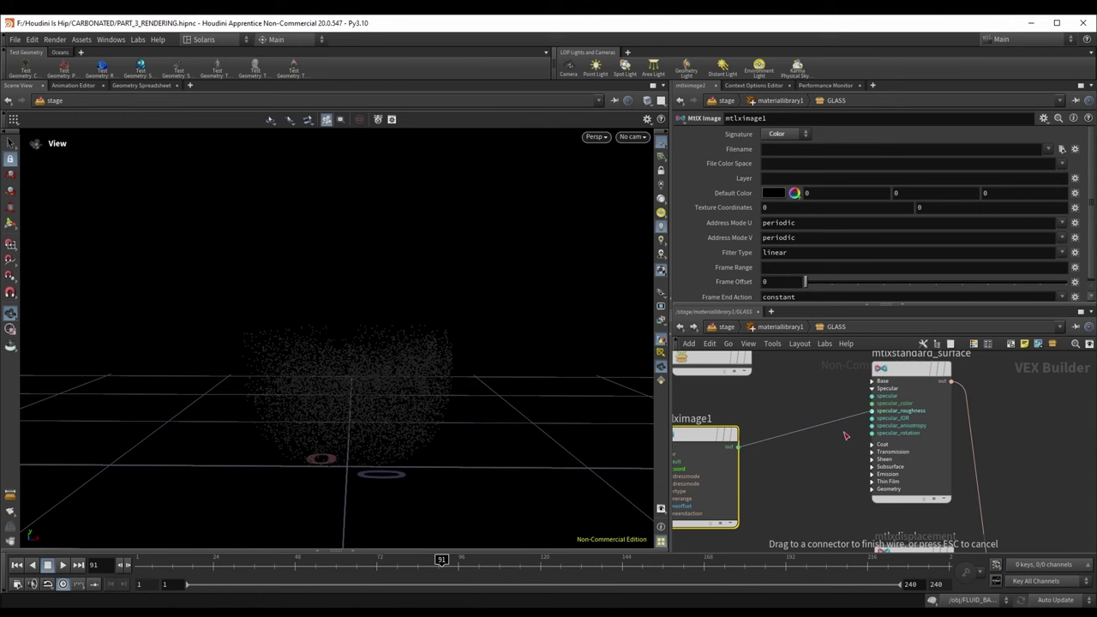
Step: Insert a Karma Ramp Parameter node on the wire between mtlximage1 and specular_roughness
left_click(819, 422)
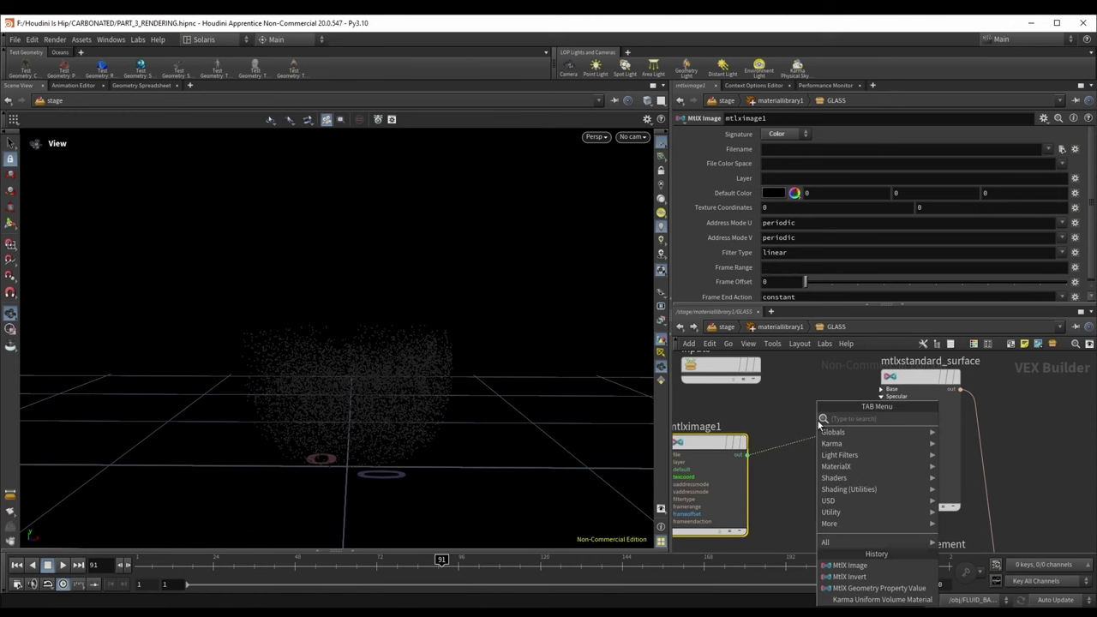
type("ramp")
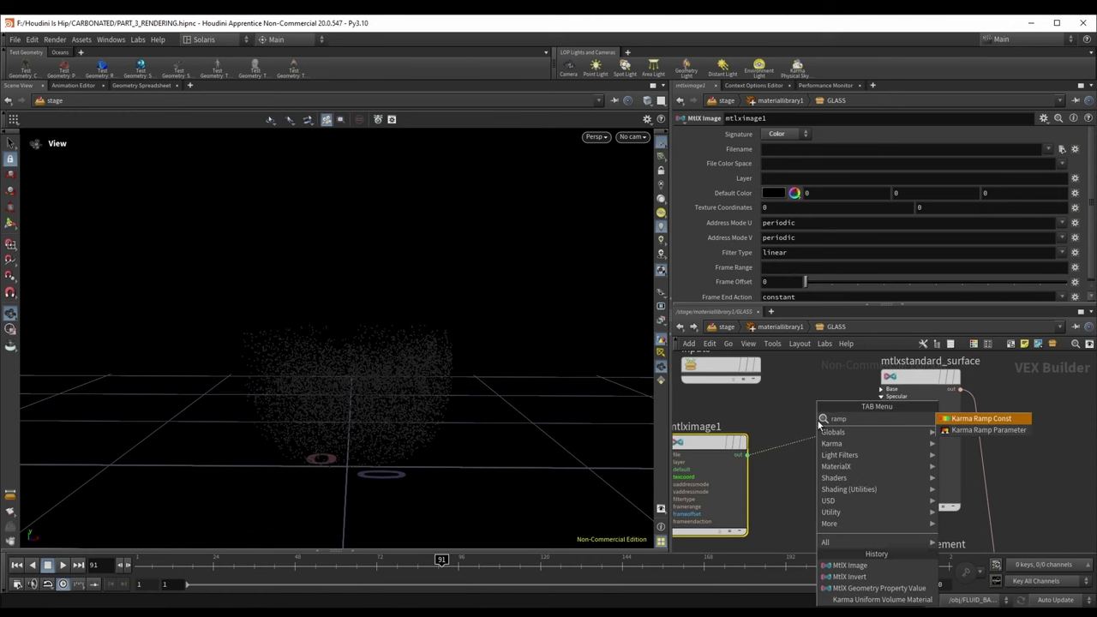
left_click(986, 430)
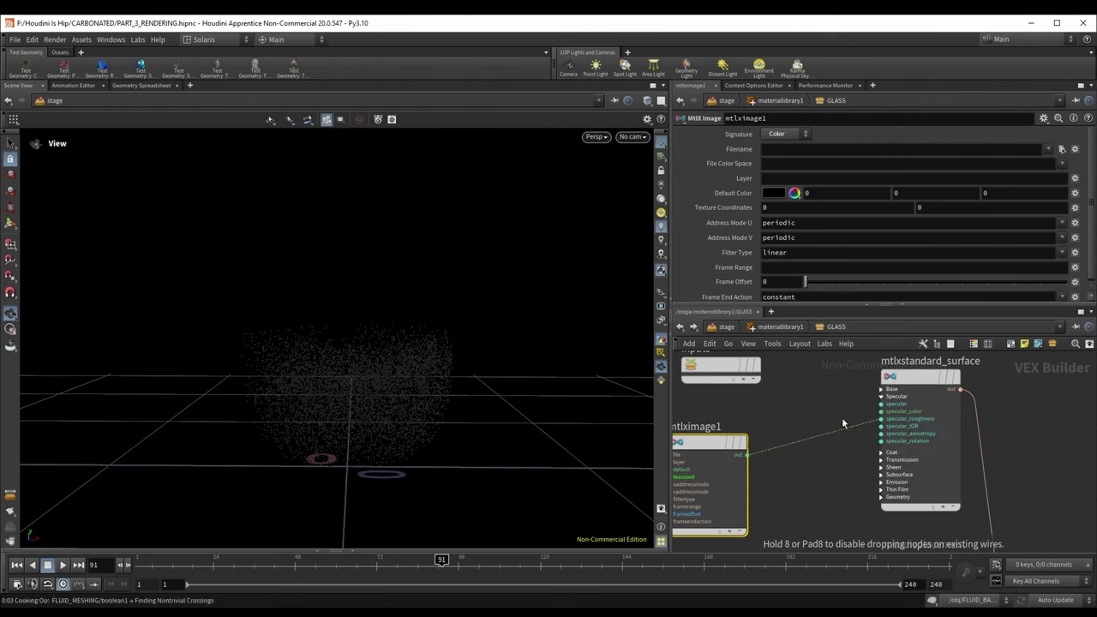
left_click(835, 409)
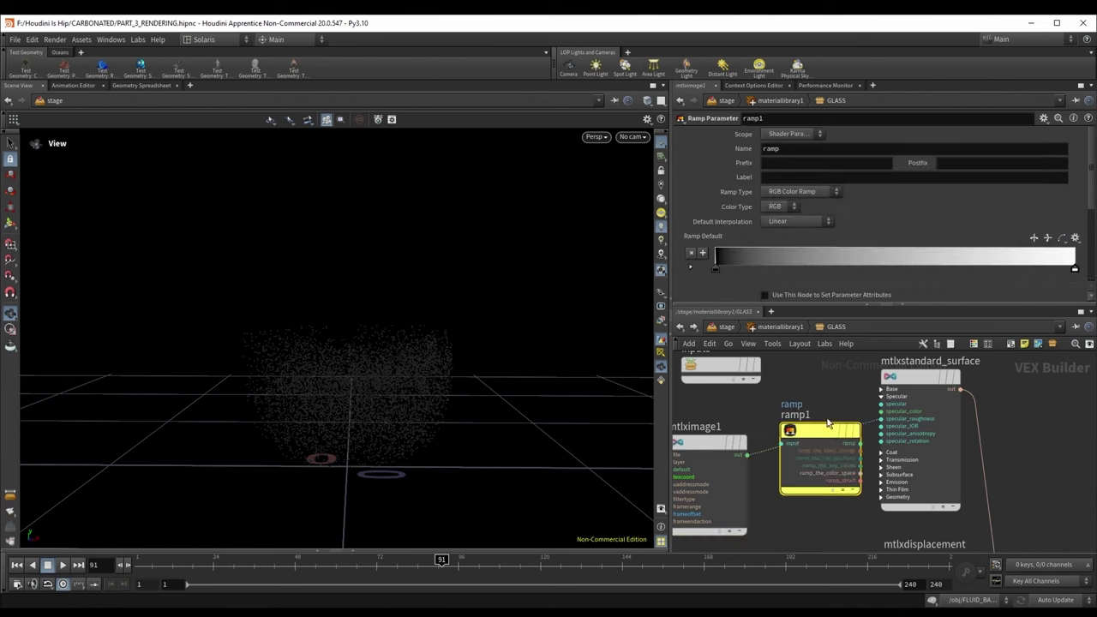
left_click_drag(823, 434, 819, 429)
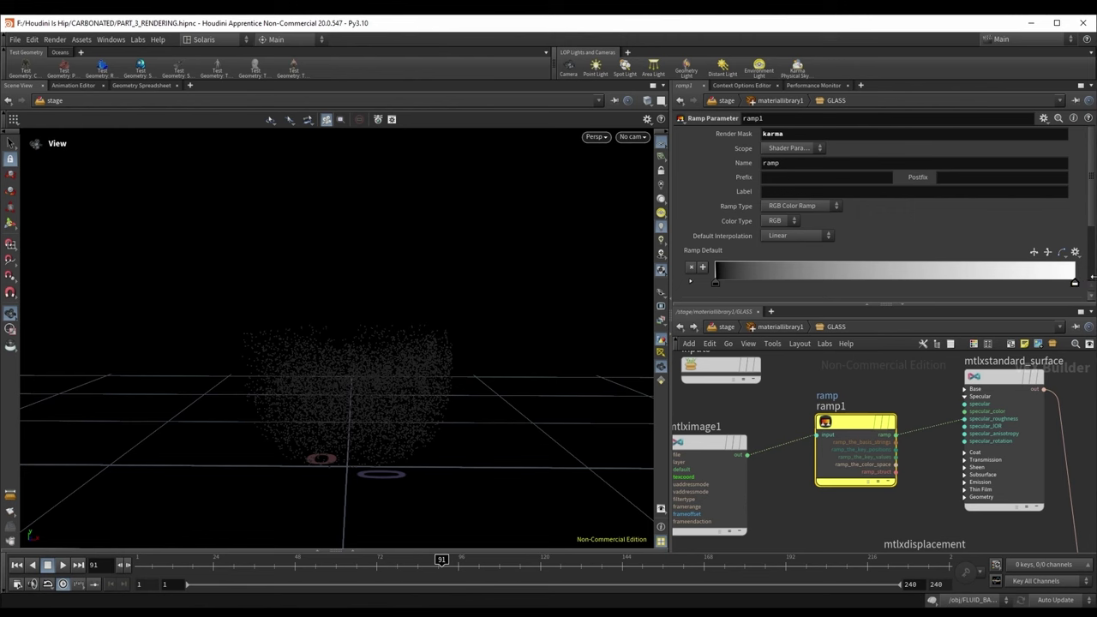
Step: Darken the white end of ramp1's default ramp to a grey with RGB values of about 0.434
double_click(1076, 289)
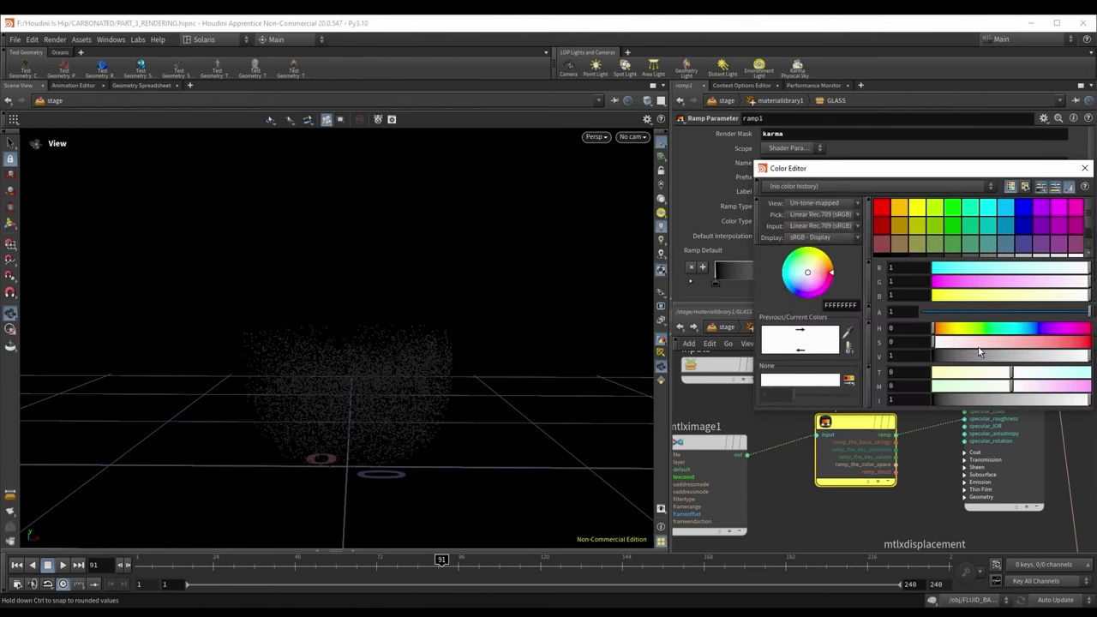
left_click_drag(981, 353, 947, 356)
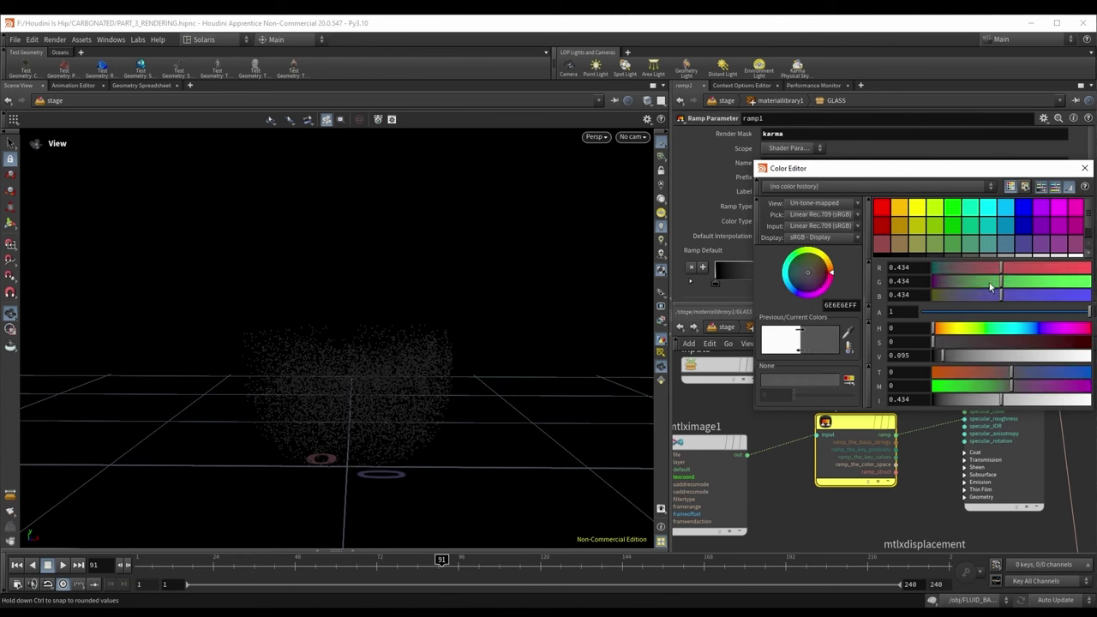
left_click(1085, 168)
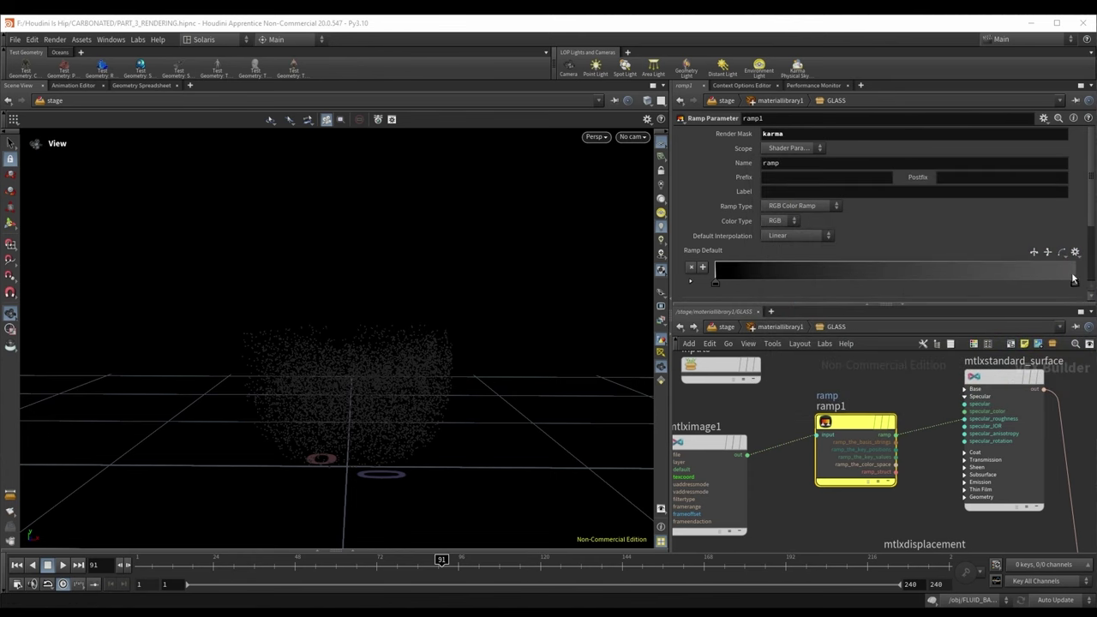
Step: Delete the mtlximage1 and ramp1 nodes from the GLASS material network
scroll(873, 455, "down", 3)
left_click_drag(691, 529, 871, 429)
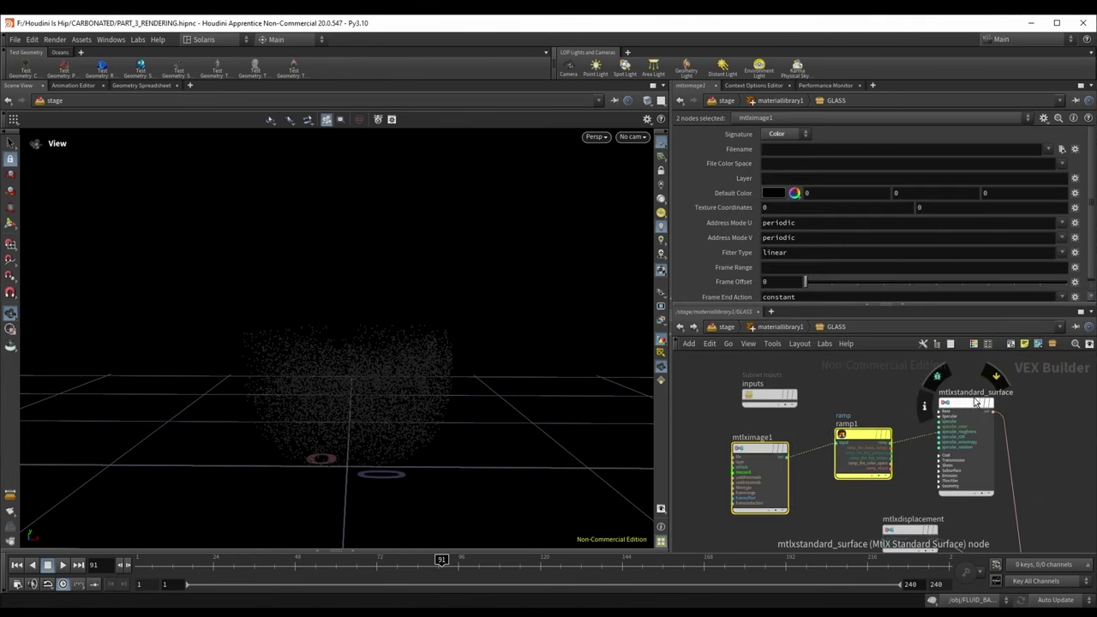
key("Delete")
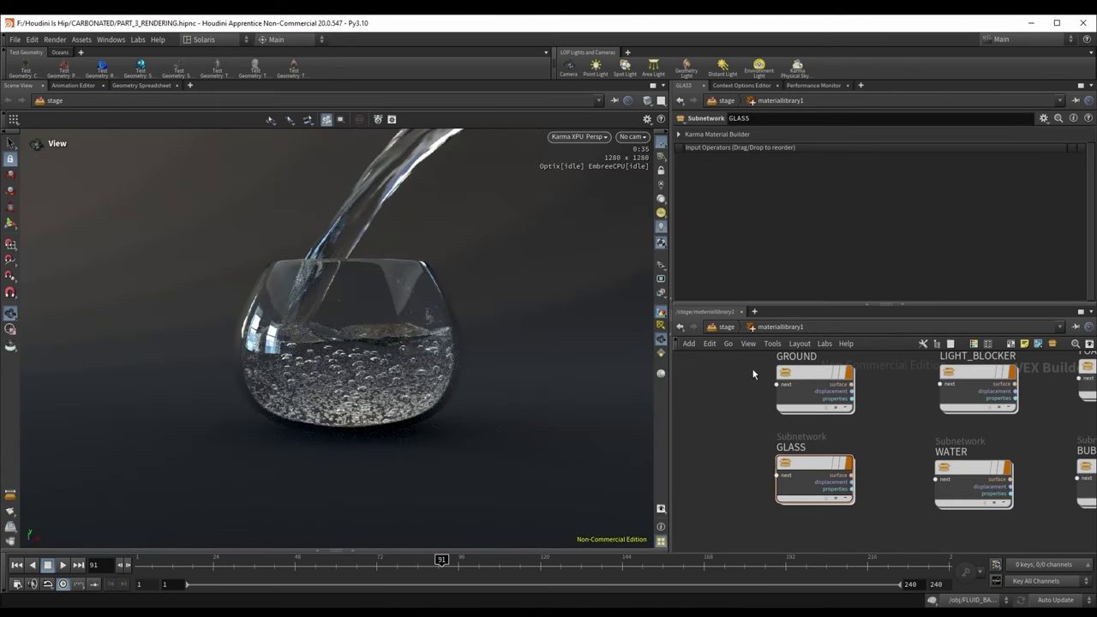
Step: Enter the GLASS material subnetwork, then return to the stage network and its chain of SOP import nodes
double_click(814, 481)
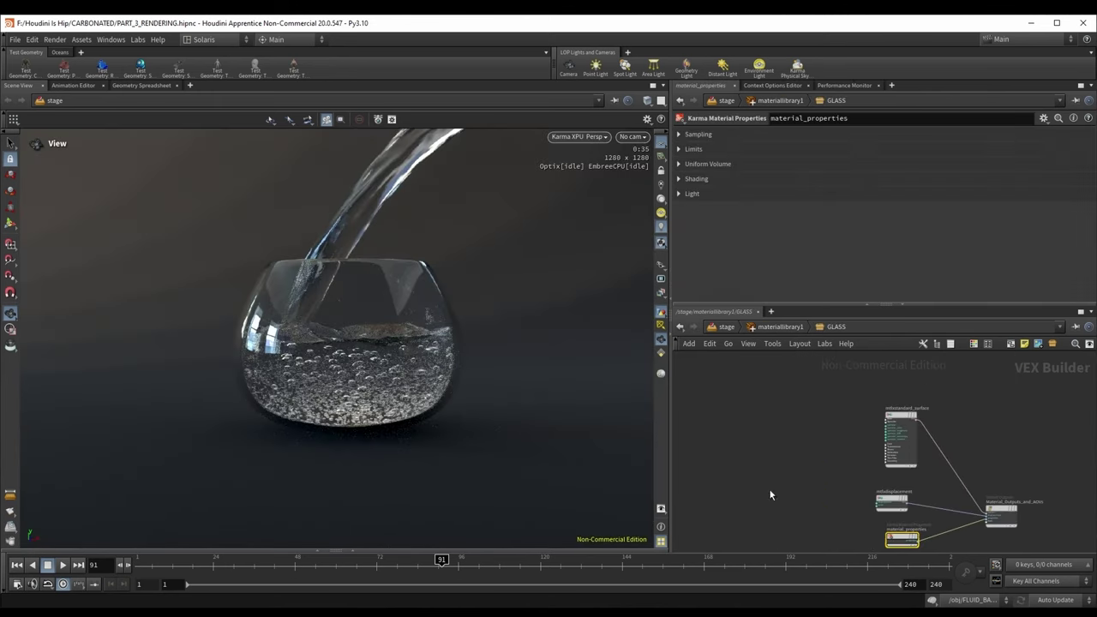
left_click(727, 330)
left_click(728, 330)
left_click(932, 442)
scroll(873, 454, "down", 3)
middle_click_drag(851, 404, 833, 487)
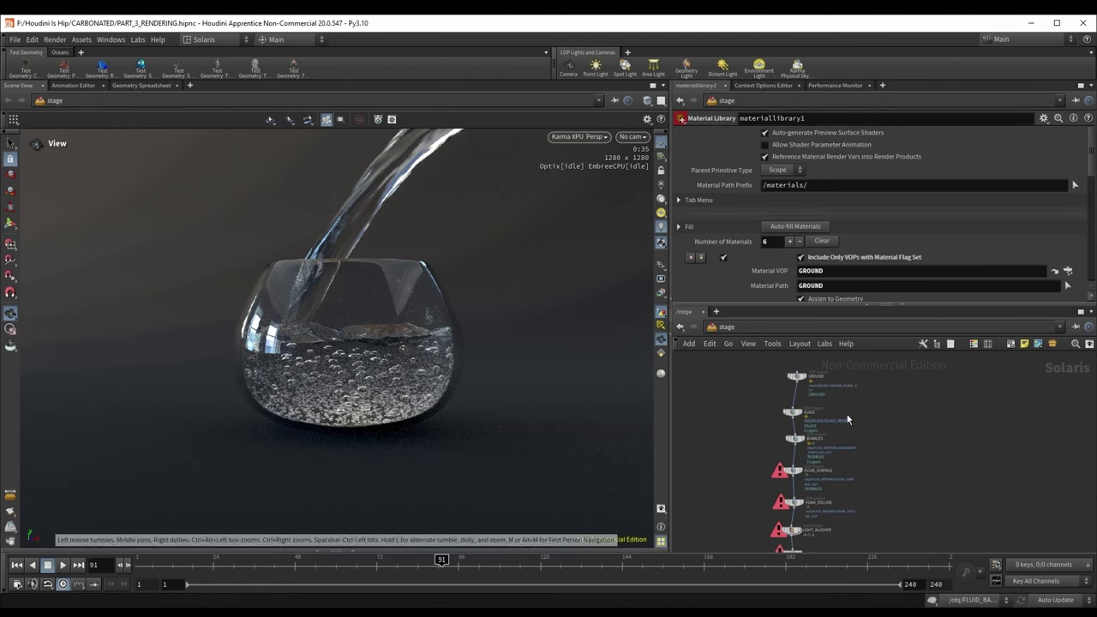
mouse_move(752, 417)
middle_mouse_down()
mouse_move(740, 413)
mouse_move(742, 425)
middle_mouse_up()
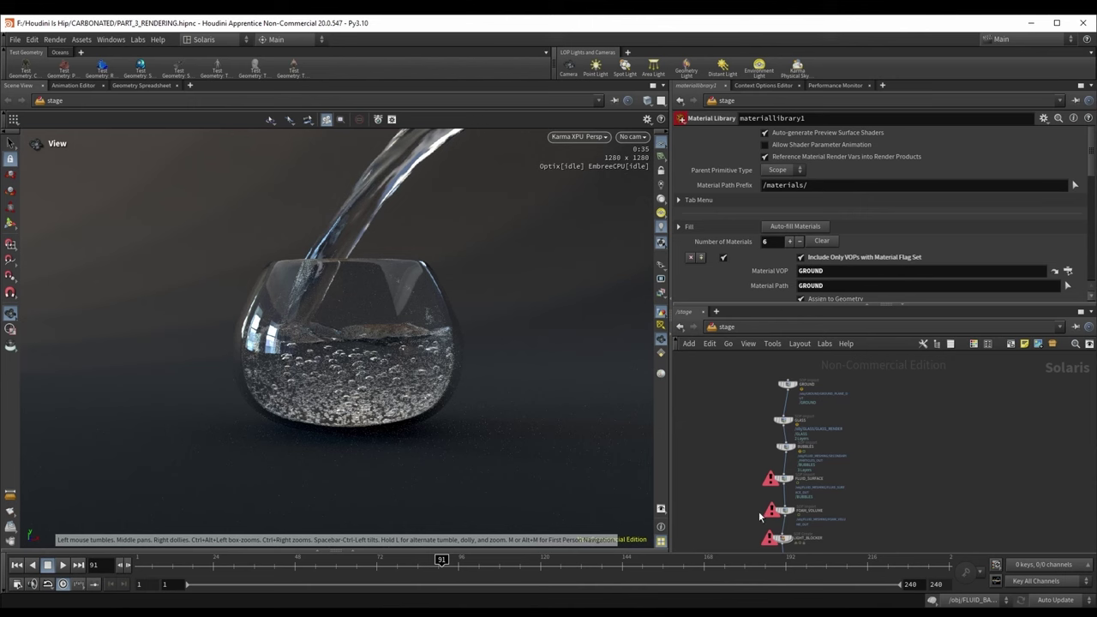
middle_click_drag(743, 502, 745, 495)
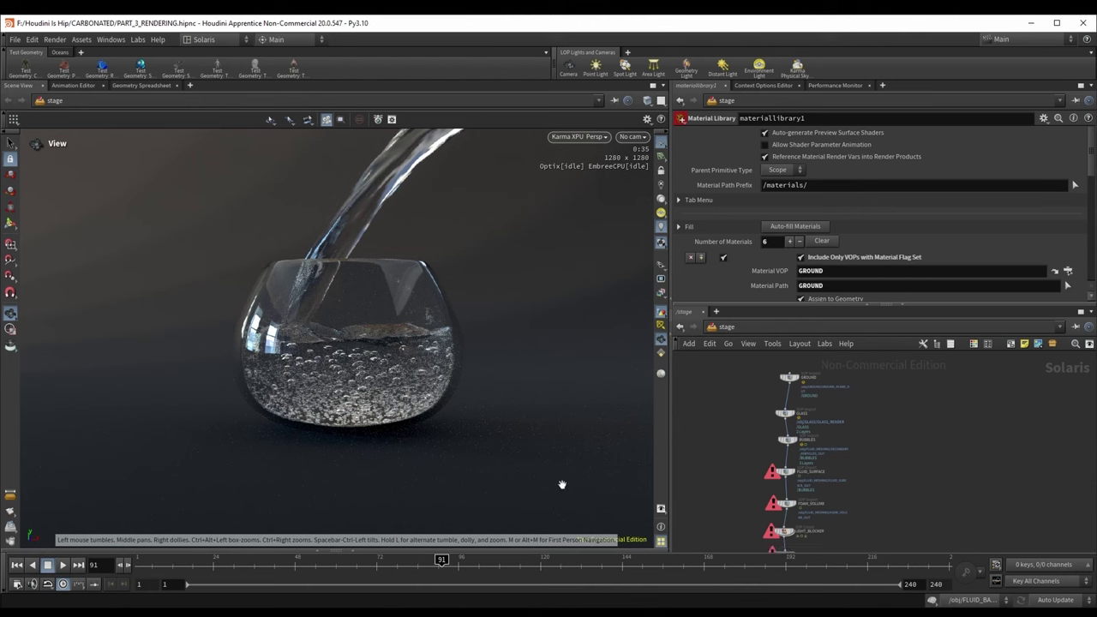
scroll(786, 478, "up", 2)
scroll(776, 497, "down", 2)
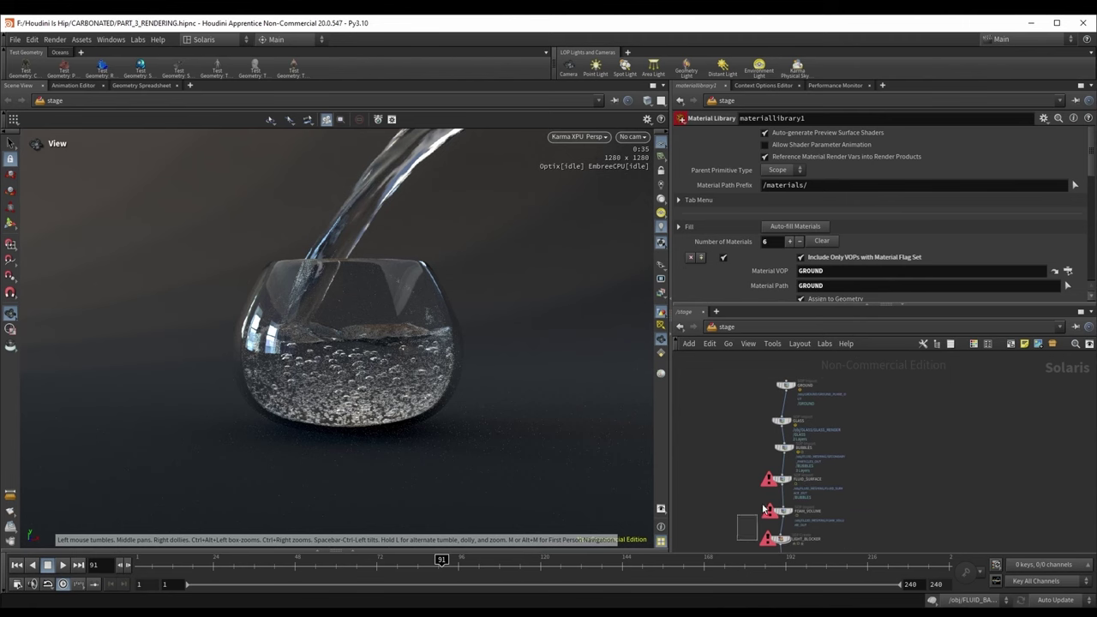
Step: Bypass the stage's geometry nodes from GROUND through LIGHT_BLOCKER, keeping only the GLASS import active
left_click_drag(763, 510, 780, 377)
scroll(779, 377, "up", 3)
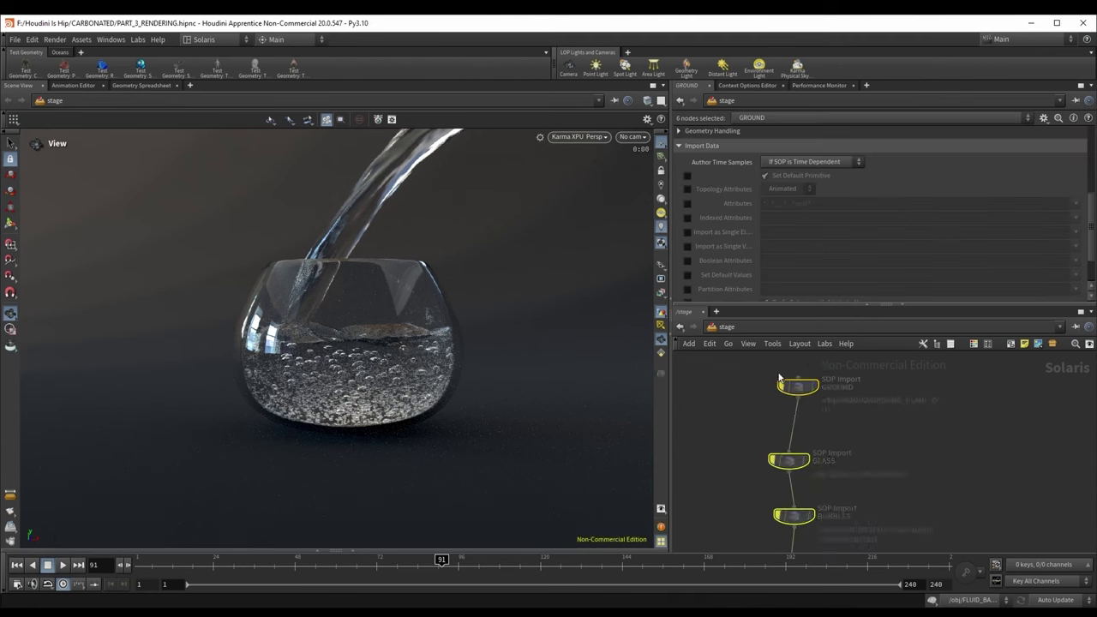
scroll(780, 377, "down", 2)
left_click(767, 397)
left_click(766, 383)
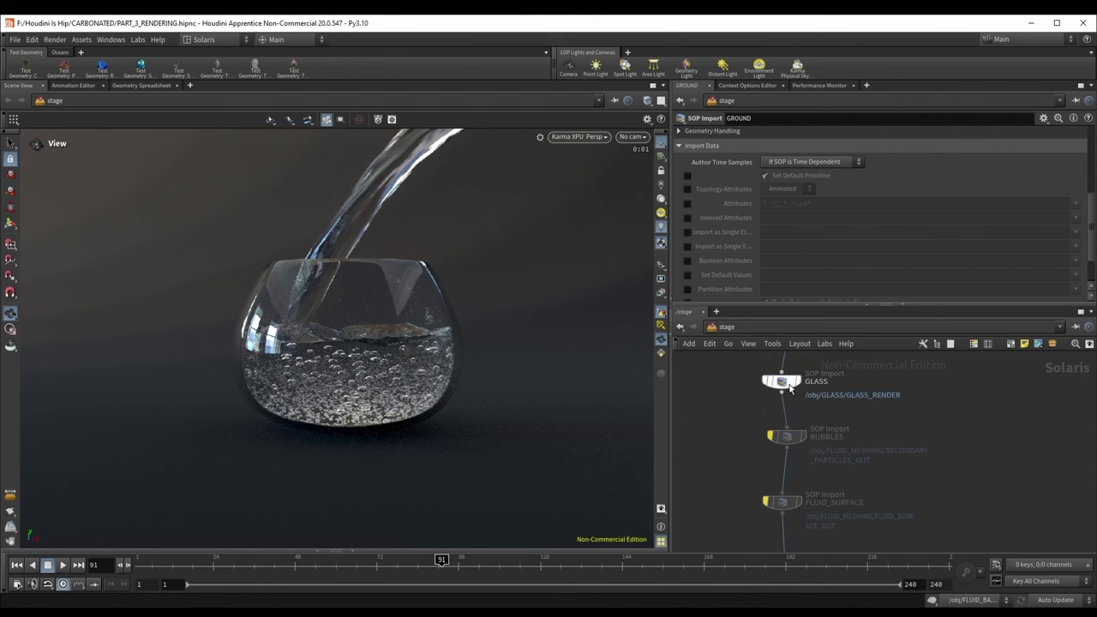
left_click_drag(784, 384, 791, 384)
Step: Go into materiallibrary1 and enter the GLASS material subnetwork at its mtlxstandard_surface node
middle_click_drag(886, 519, 864, 358)
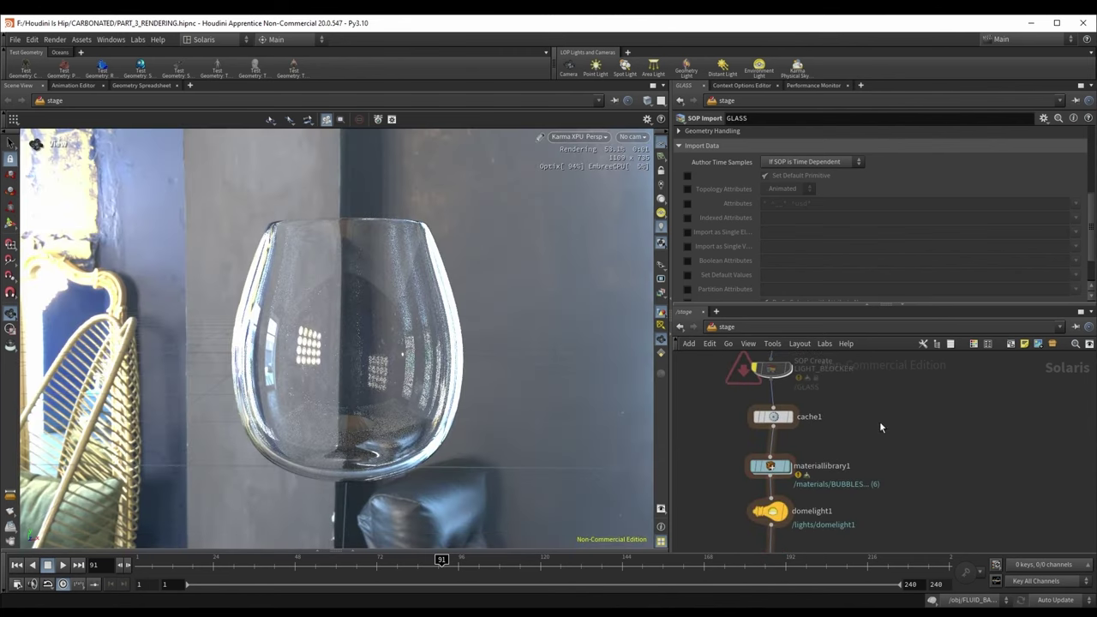
double_click(771, 467)
double_click(836, 477)
scroll(823, 474, "up", 5)
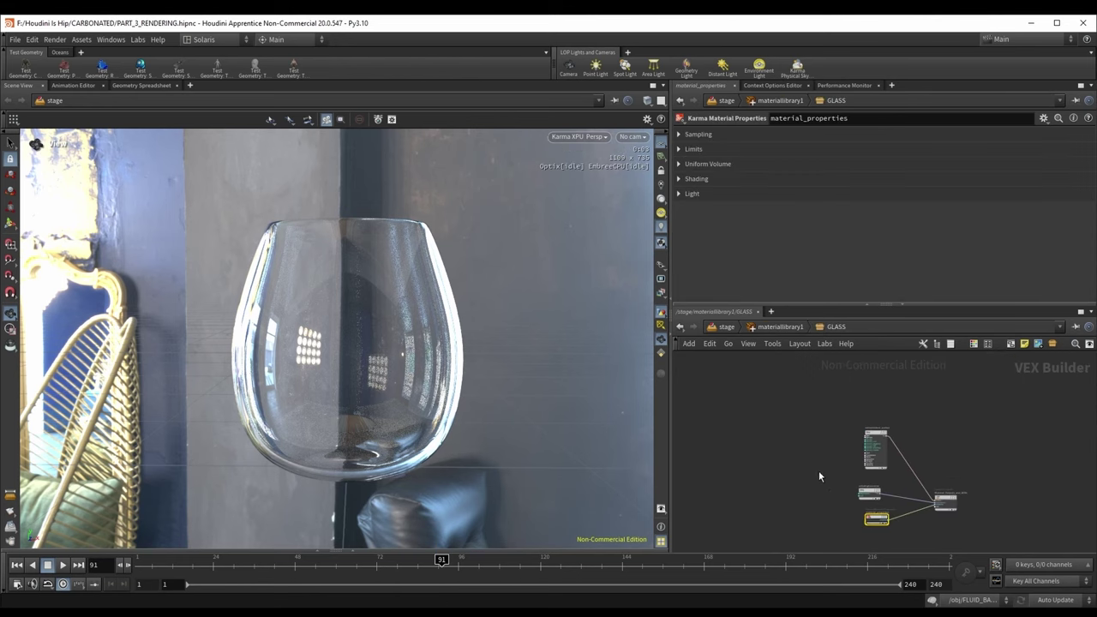
scroll(826, 479, "up", 3)
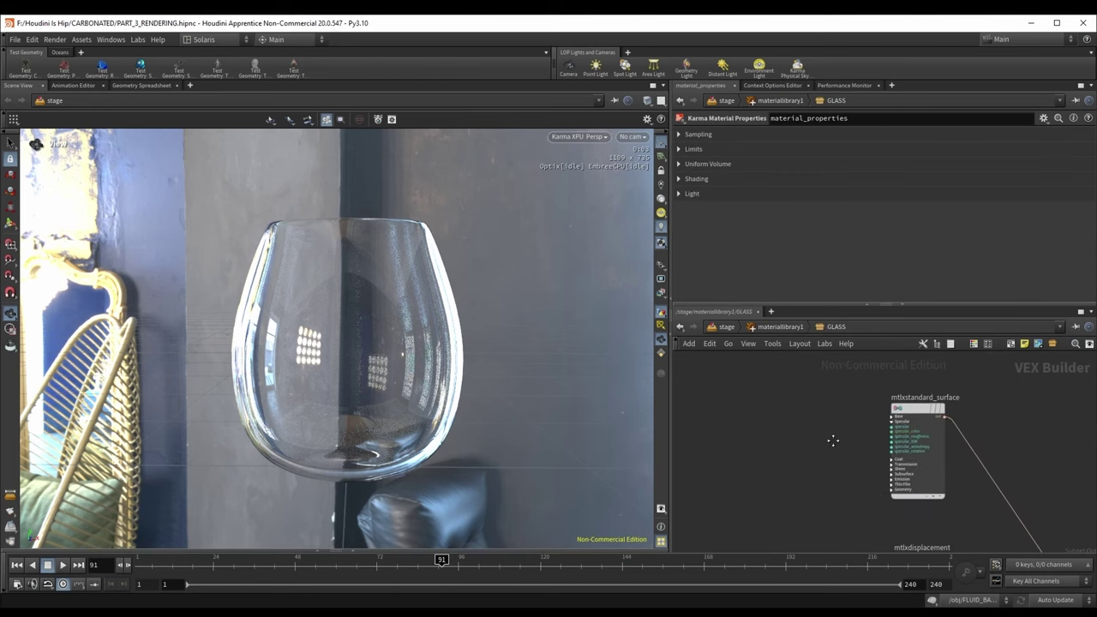
Step: Add a MtlX Unified Noise 3D node beside mtlxstandard_surface and review its common and fractal parameters
key("Tab")
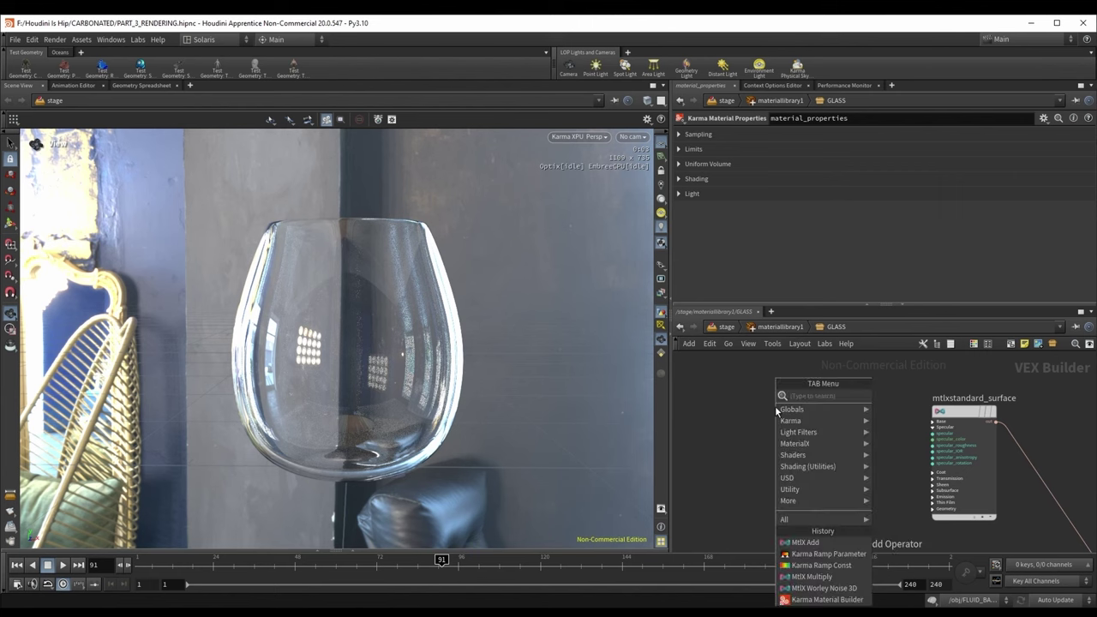
type("nt")
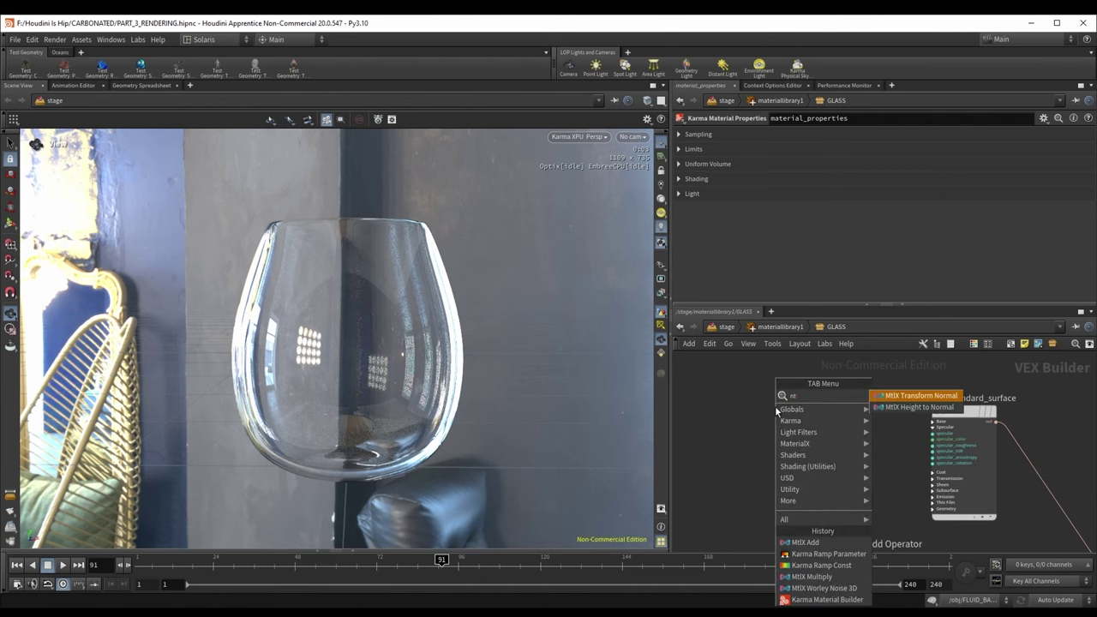
key("BackSpace")
type("oise")
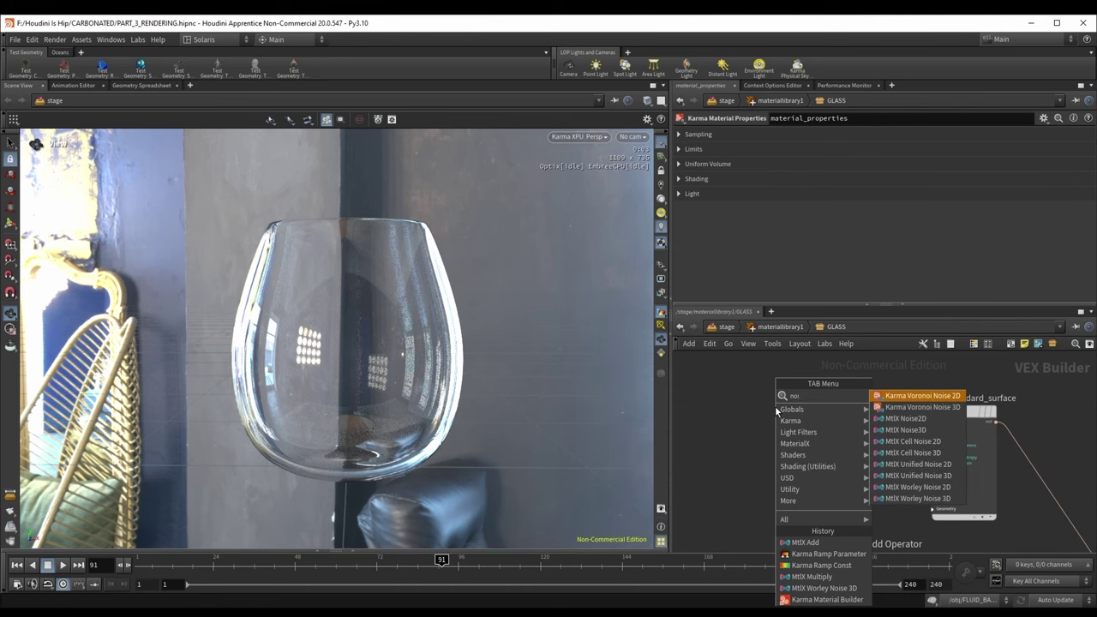
left_click(919, 475)
left_click(727, 416)
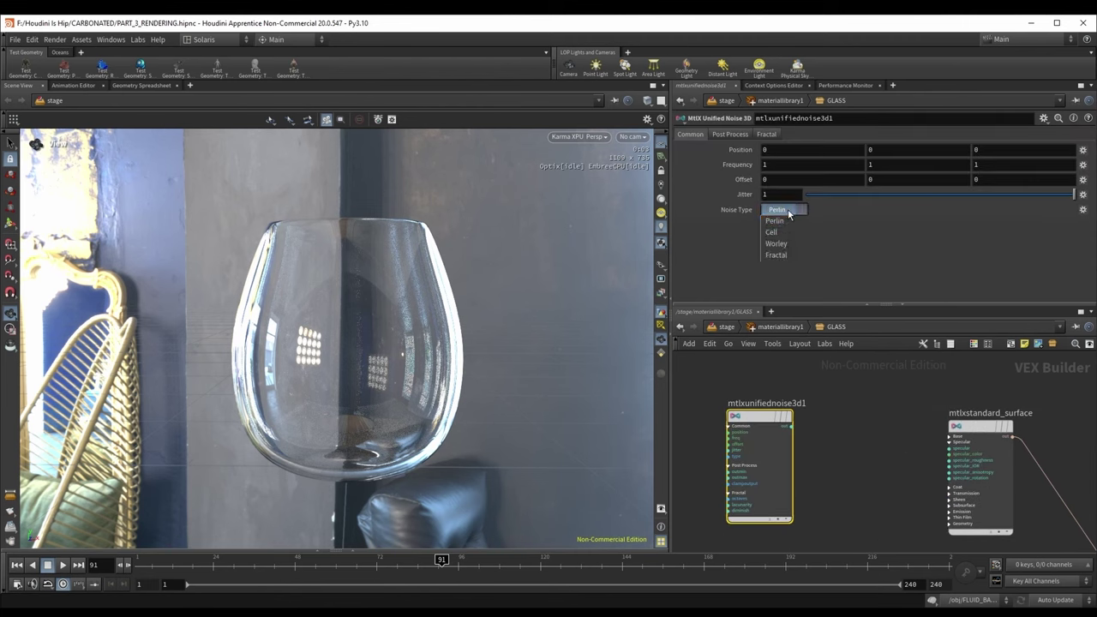
left_click(778, 135)
left_click(704, 136)
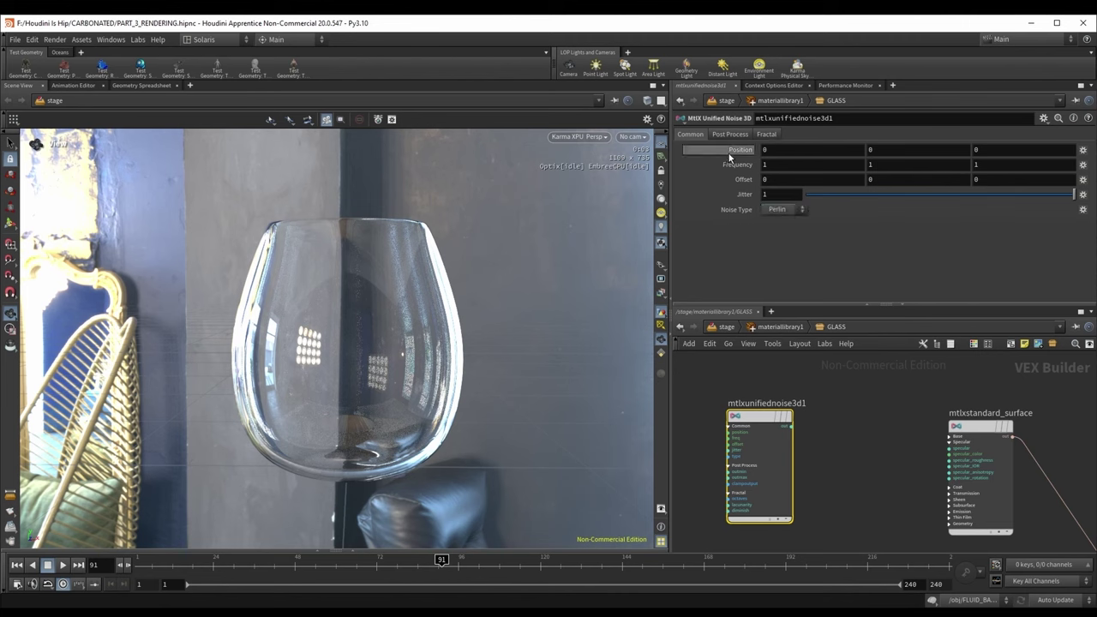
Step: Wire the mtlxunifiednoise3d1 output into specular_roughness and move the noise node farther from mtlxstandard_surface
left_click_drag(796, 432, 950, 460)
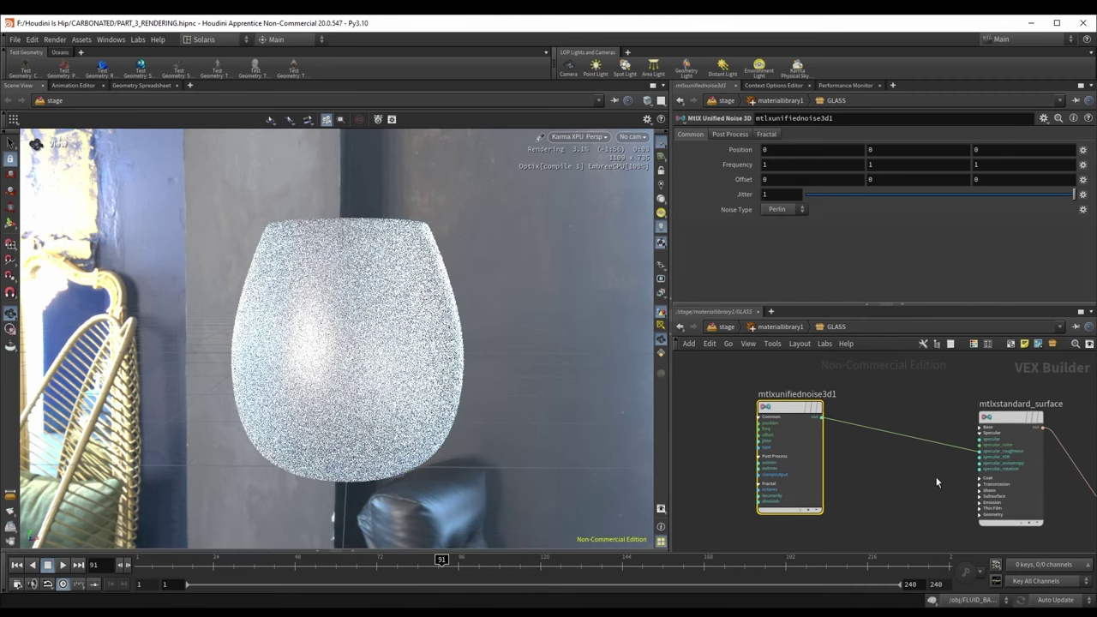
scroll(775, 409, "up", 1)
left_click_drag(777, 409, 746, 438)
scroll(866, 532, "down", 1)
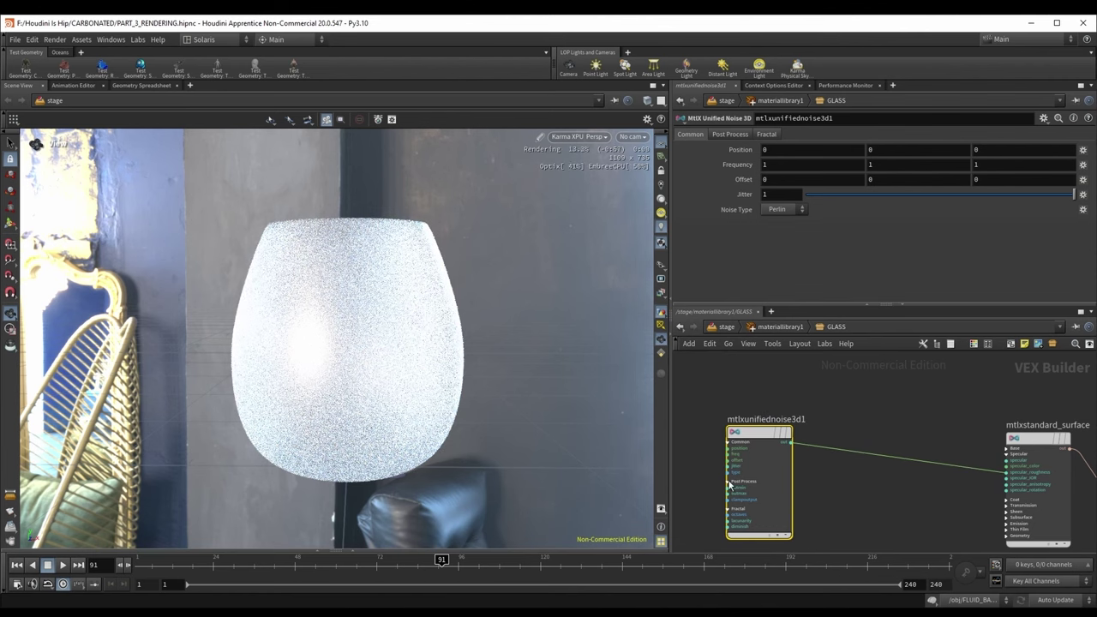
Step: Attach a visualize node to the output of mtlxunifiednoise3d1 and place it below the roughness wire
middle_click_drag(855, 507, 839, 484)
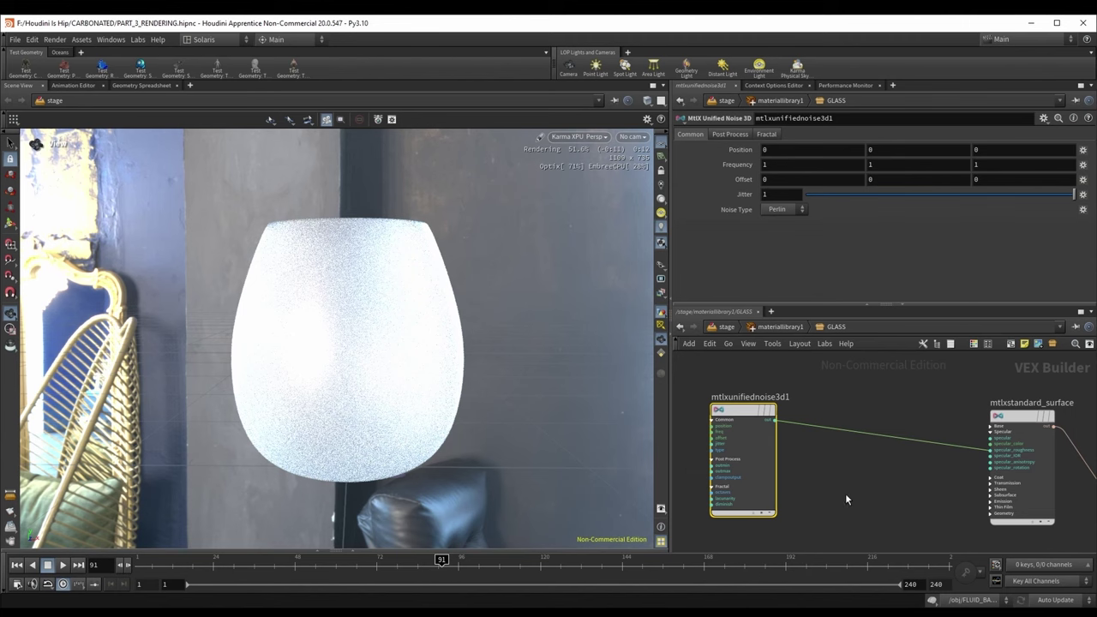
key("x")
left_click(752, 414)
left_click_drag(878, 410, 877, 487)
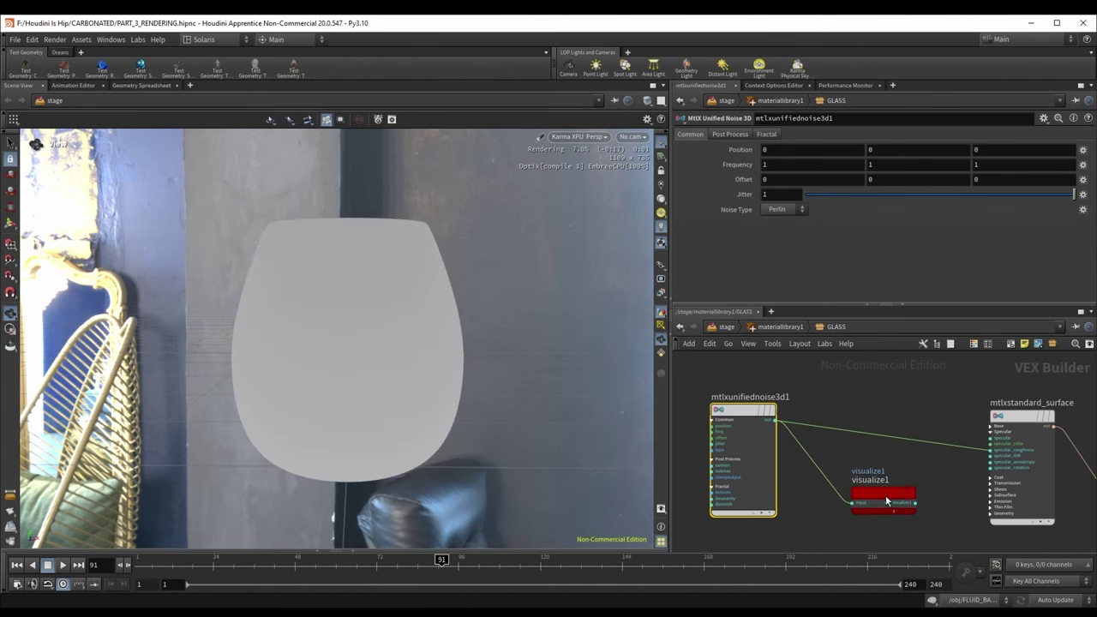
left_click(886, 496)
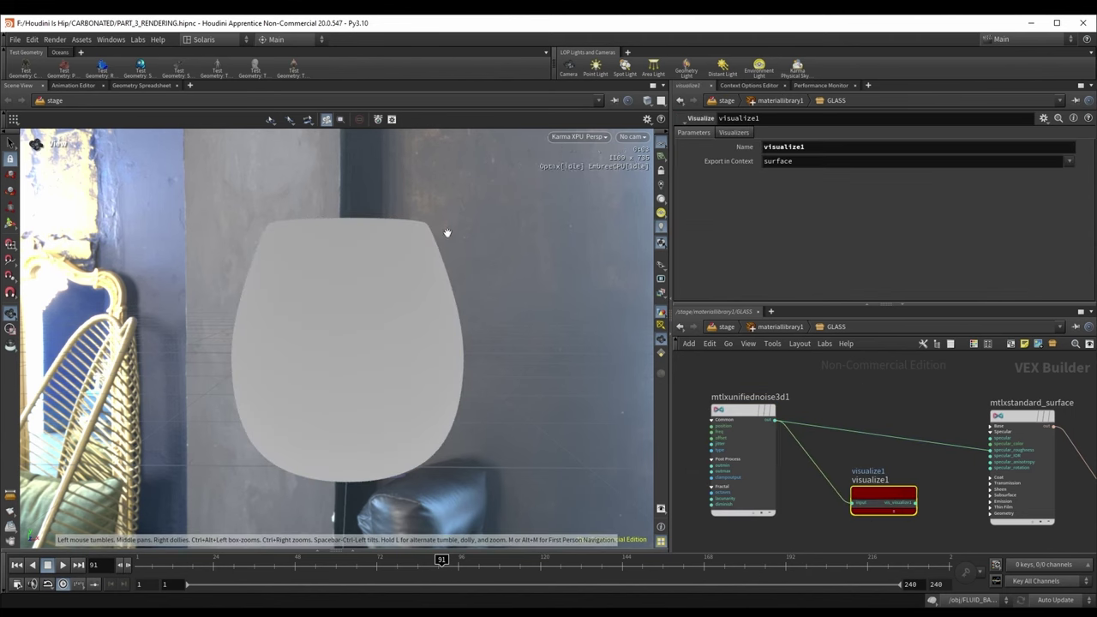
Step: Add a MtlX Position node ahead of mtlxunifiednoise3d1 in the GLASS network
scroll(933, 477, "down", 1)
middle_click_drag(933, 477, 830, 481)
scroll(877, 435, "up", 3)
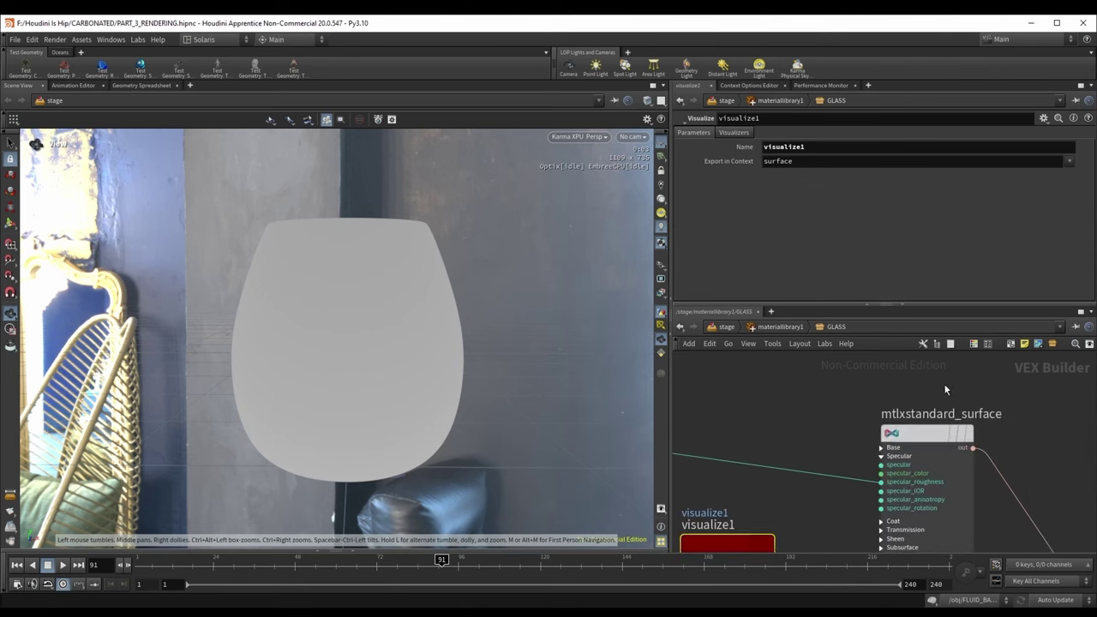
scroll(945, 390, "down", 3)
middle_click_drag(820, 419, 962, 422)
middle_click_drag(977, 493, 960, 466)
middle_click_drag(729, 444, 749, 454)
scroll(801, 458, "up", 1)
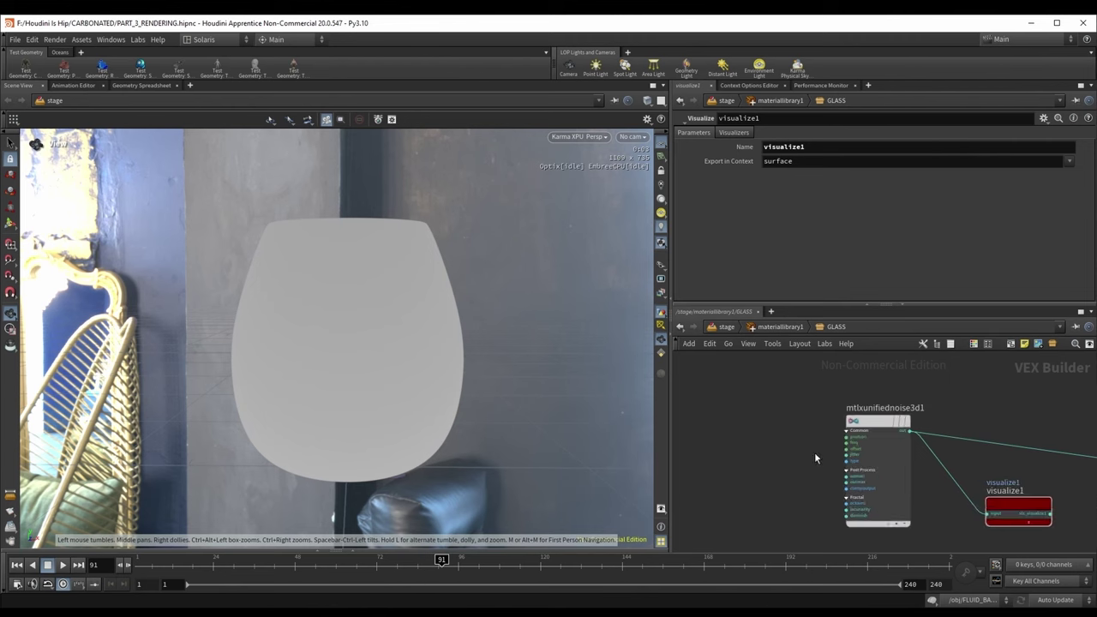
key("Tab")
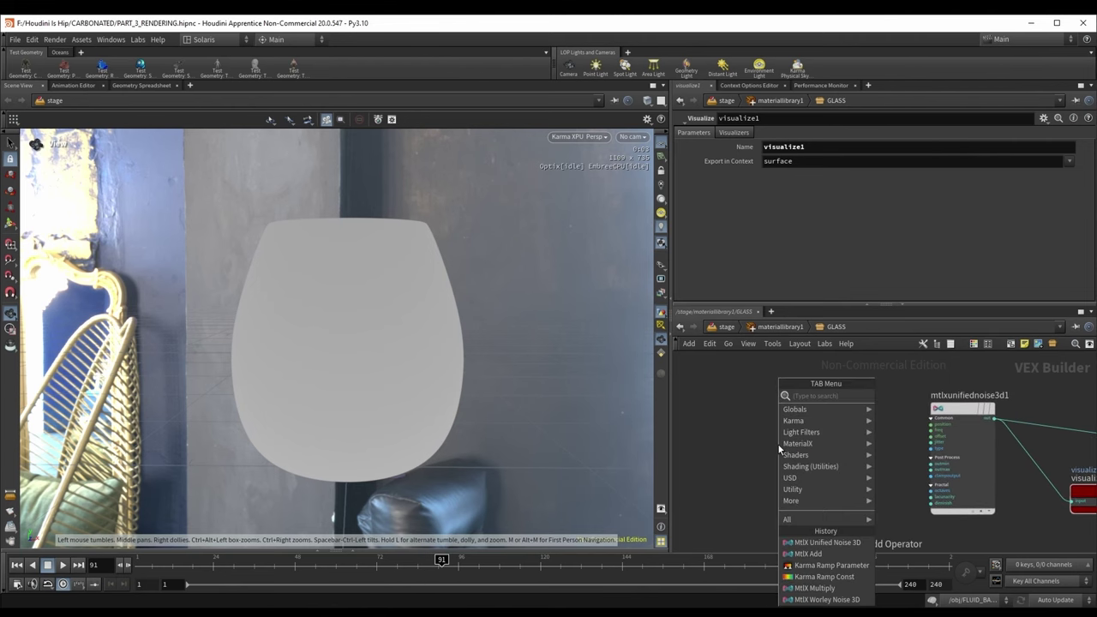
type("posi")
key("Return")
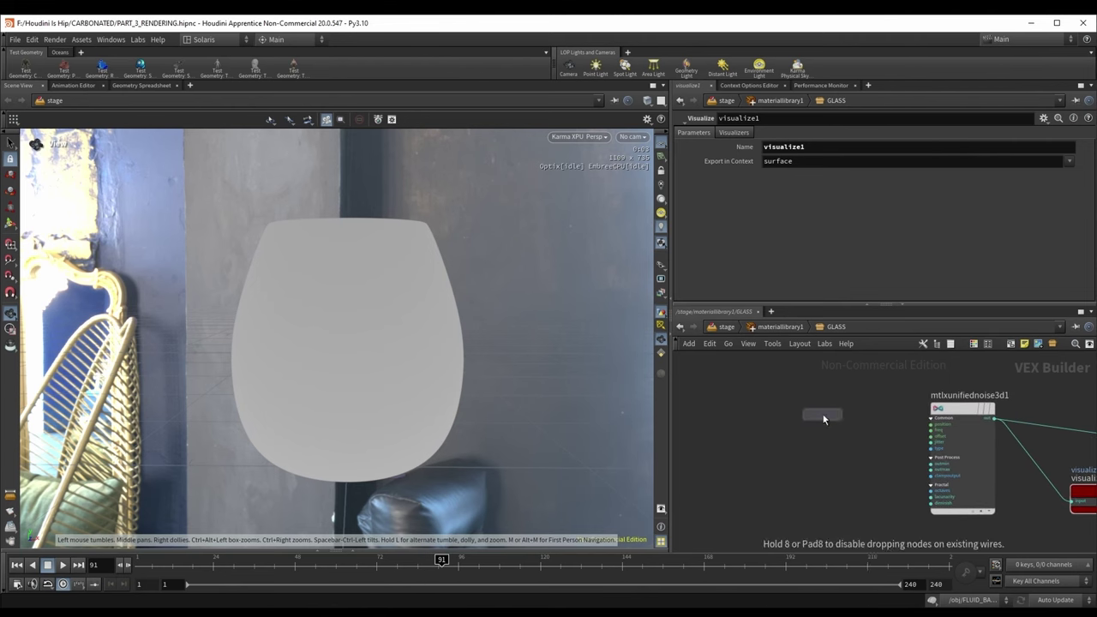
left_click(824, 419)
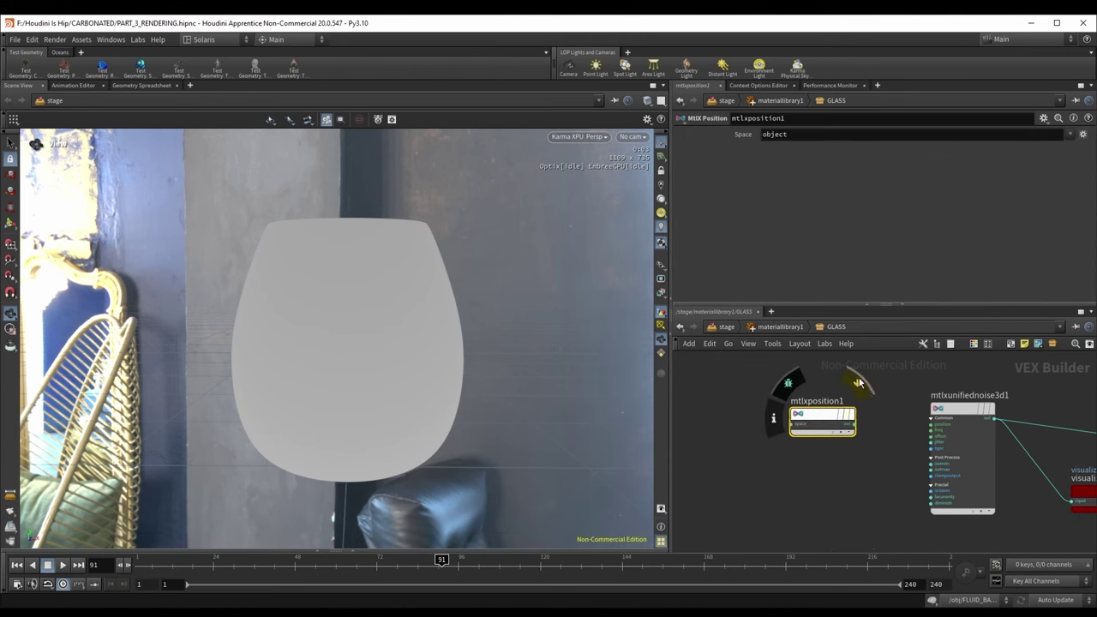
Step: Wire the mtlxposition1 output into the position input of mtlxunifiednoise3d1, leaving its space as object
scroll(912, 433, "up", 1)
middle_click_drag(913, 435, 875, 440)
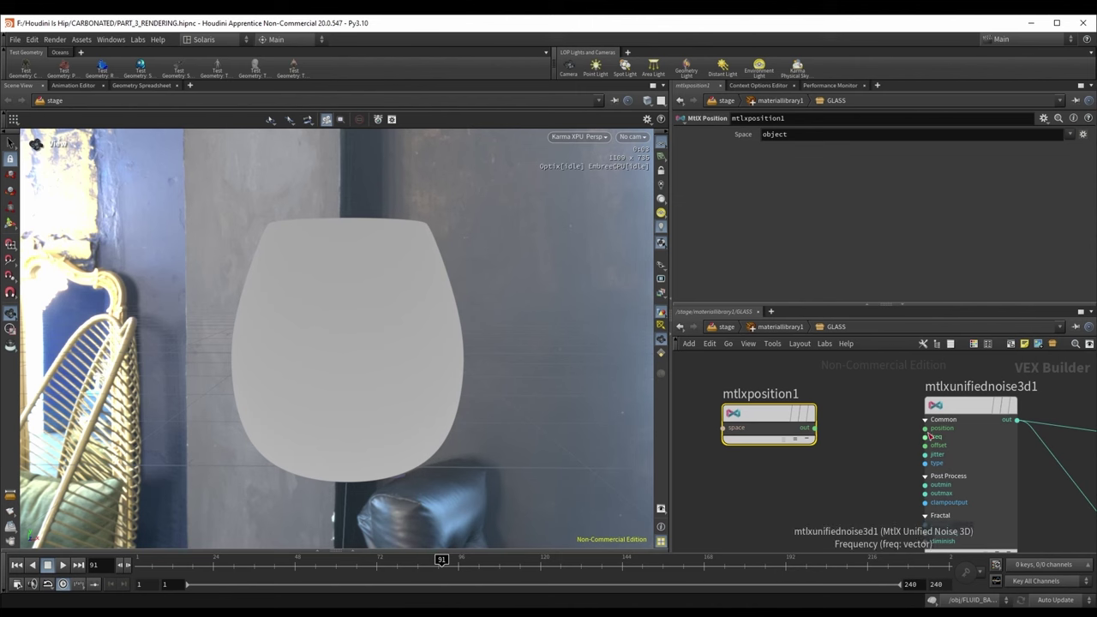
left_click(969, 388)
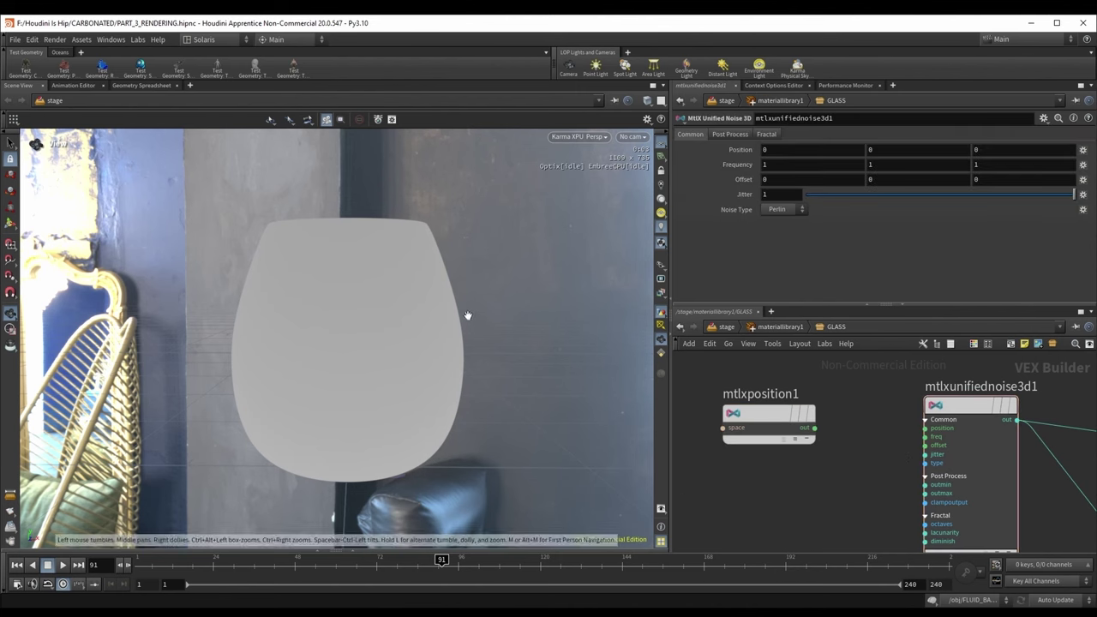
left_click(782, 423)
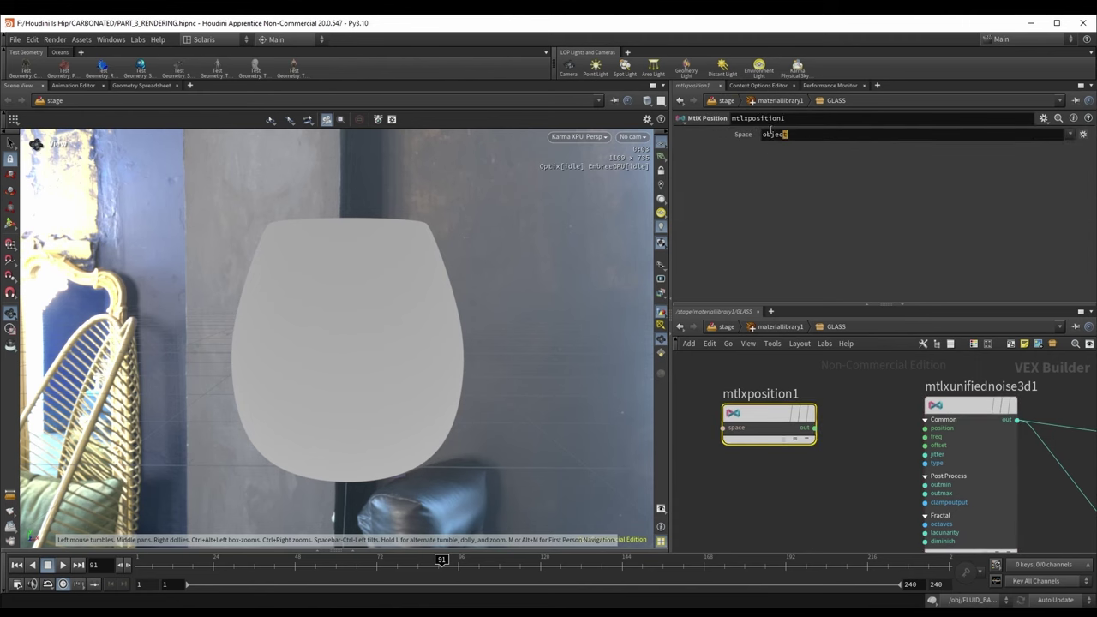
left_click_drag(814, 427, 926, 428)
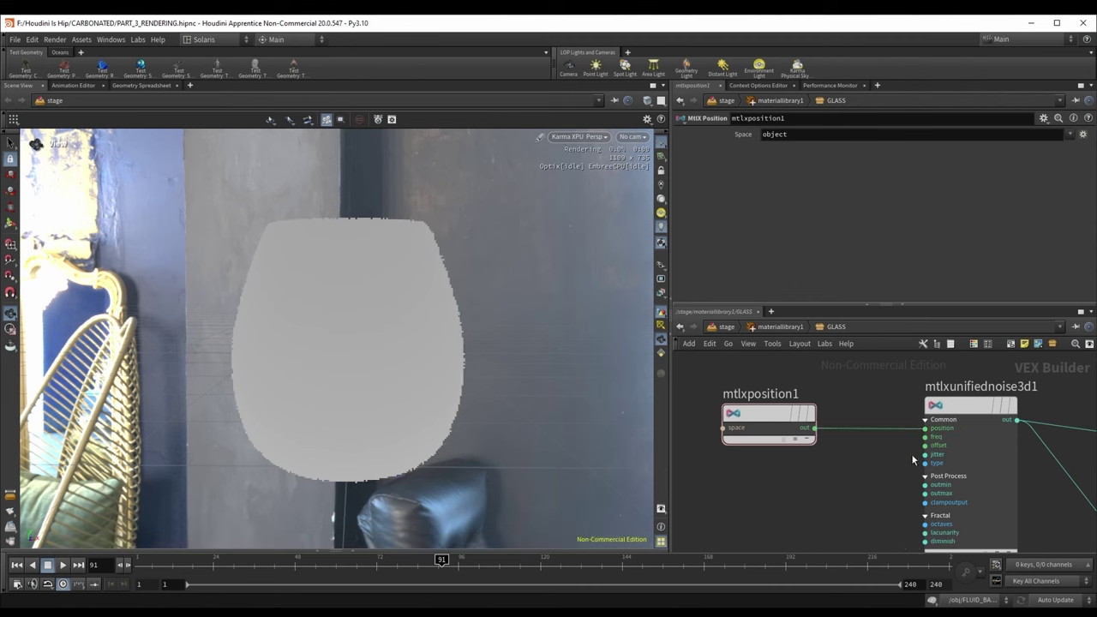
Step: Raise the frequency of mtlxunifiednoise3d1 to 36 on all three axes and keep Perlin as its noise type
left_click(963, 407)
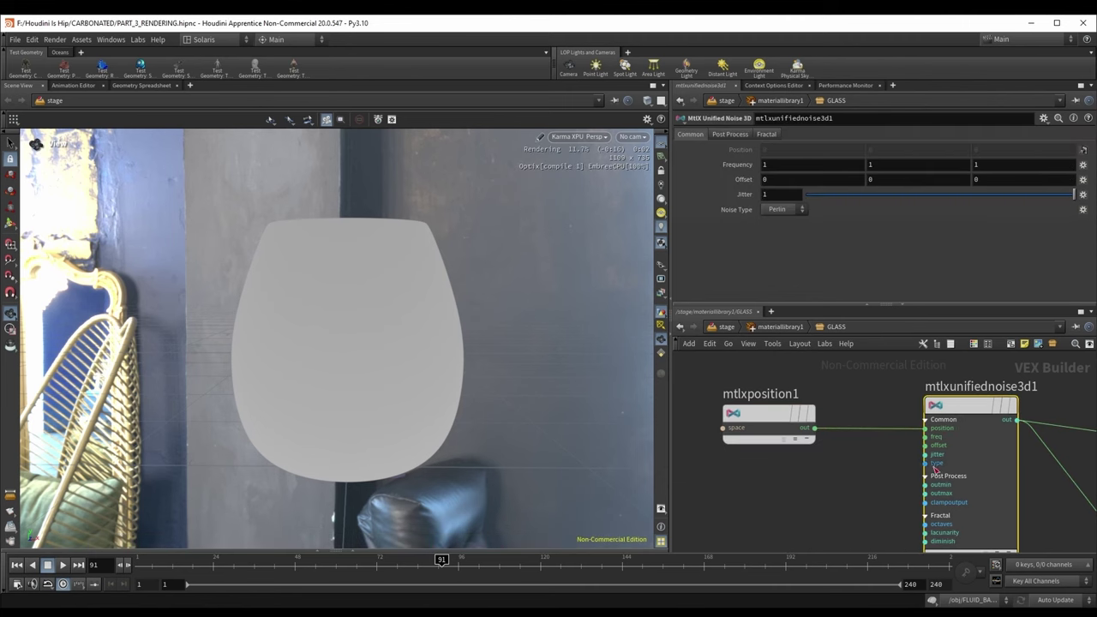
middle_click(730, 169)
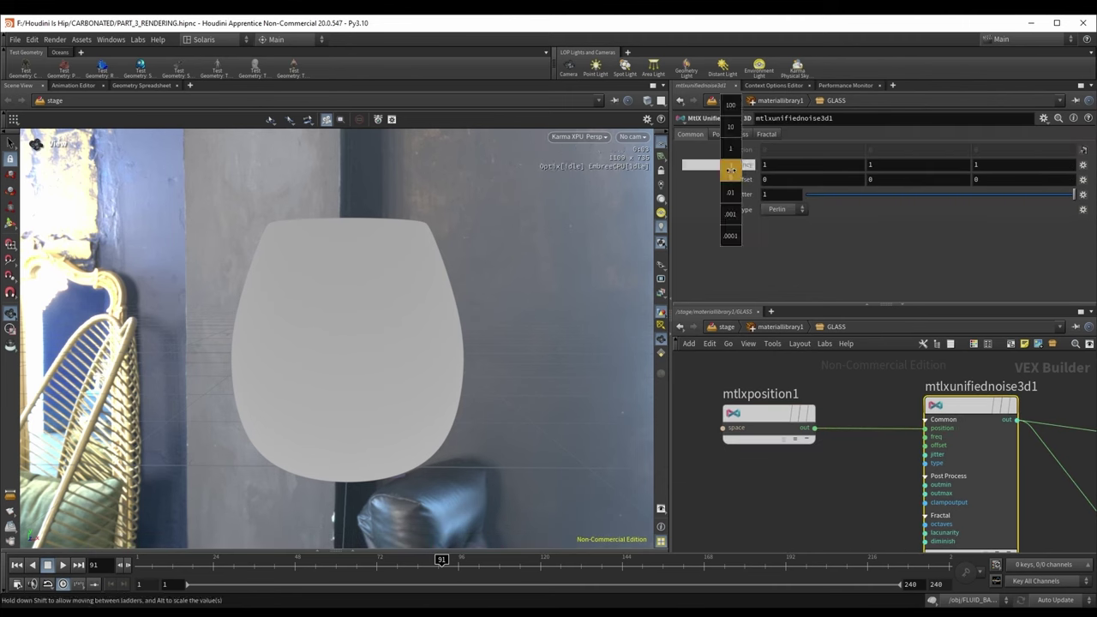
middle_click_drag(730, 169, 732, 145)
middle_click_drag(886, 160, 918, 162)
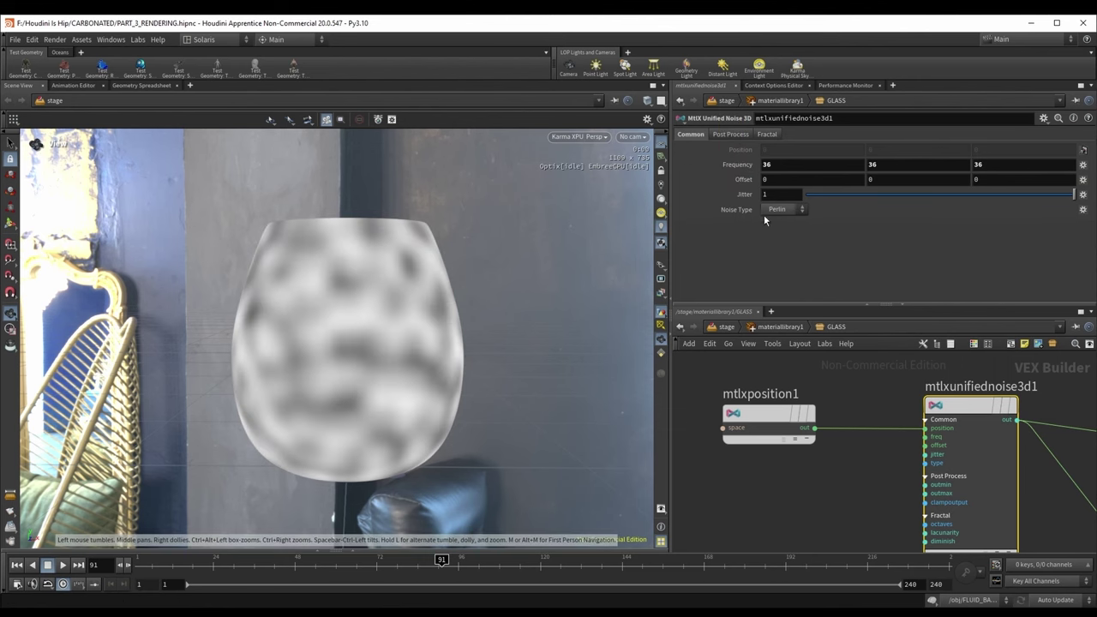
left_click(787, 211)
left_click(812, 227)
Step: Add a MtlX Multiply node between mtlxunifiednoise3d1 and visualize1
middle_click_drag(1066, 488, 794, 442)
scroll(794, 442, "down", 4)
left_click(820, 487)
key("Tab")
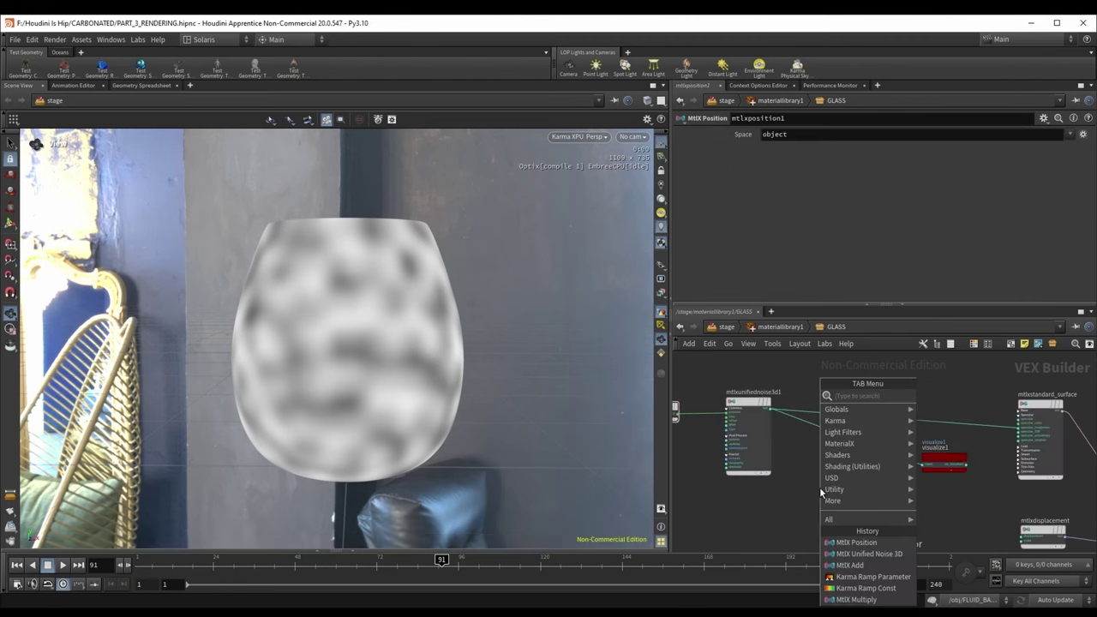
type("mult")
key("Return")
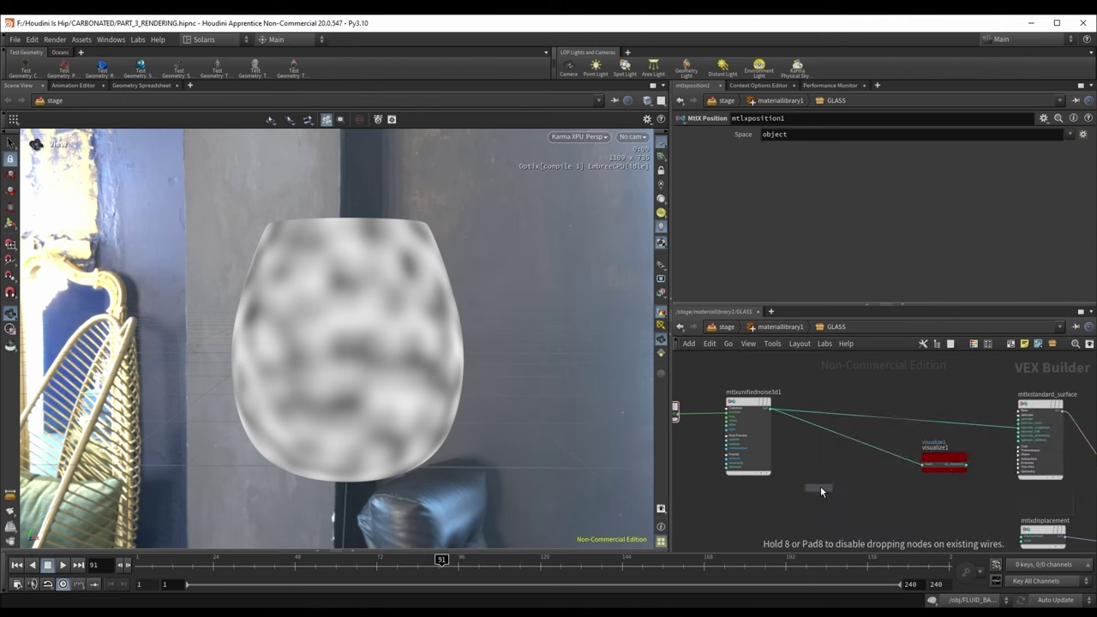
left_click(849, 470)
Step: Duplicate mtlxunifiednoise3d1 below the original and set the copy's noise type to Worley
left_click(759, 406)
middle_click_drag(821, 454, 838, 432)
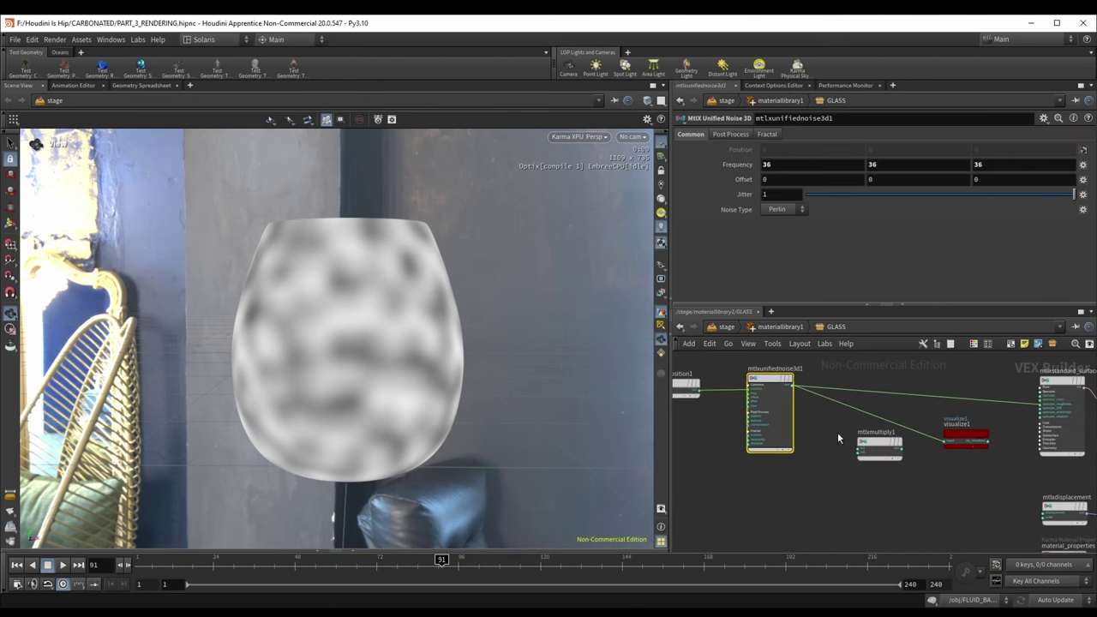
left_click_drag(769, 379, 765, 489, "alt")
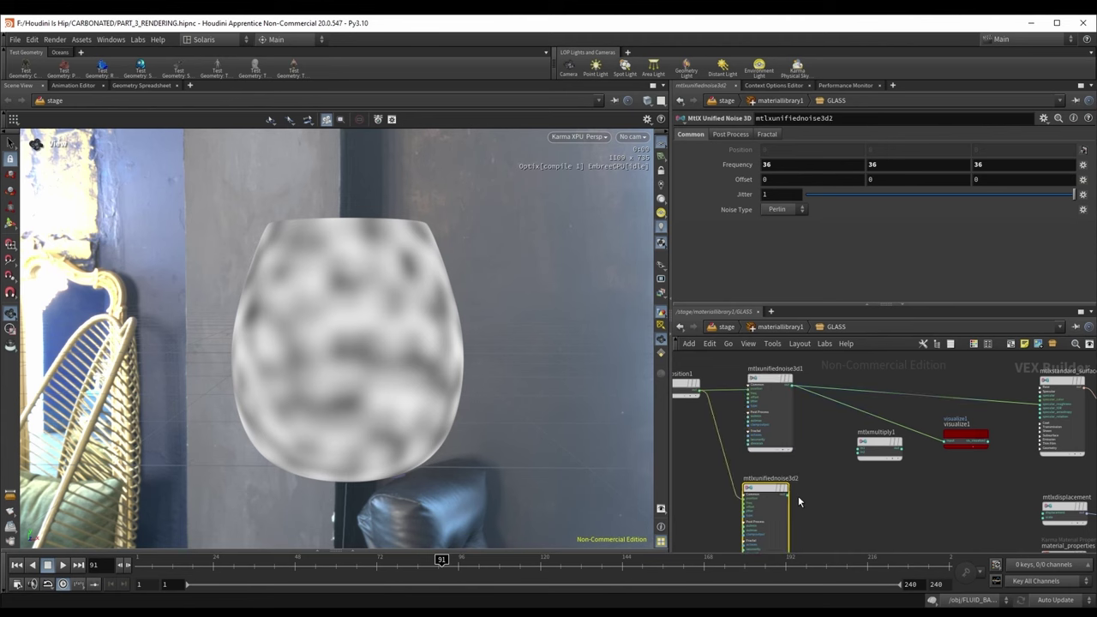
left_click(782, 209)
left_click(776, 240)
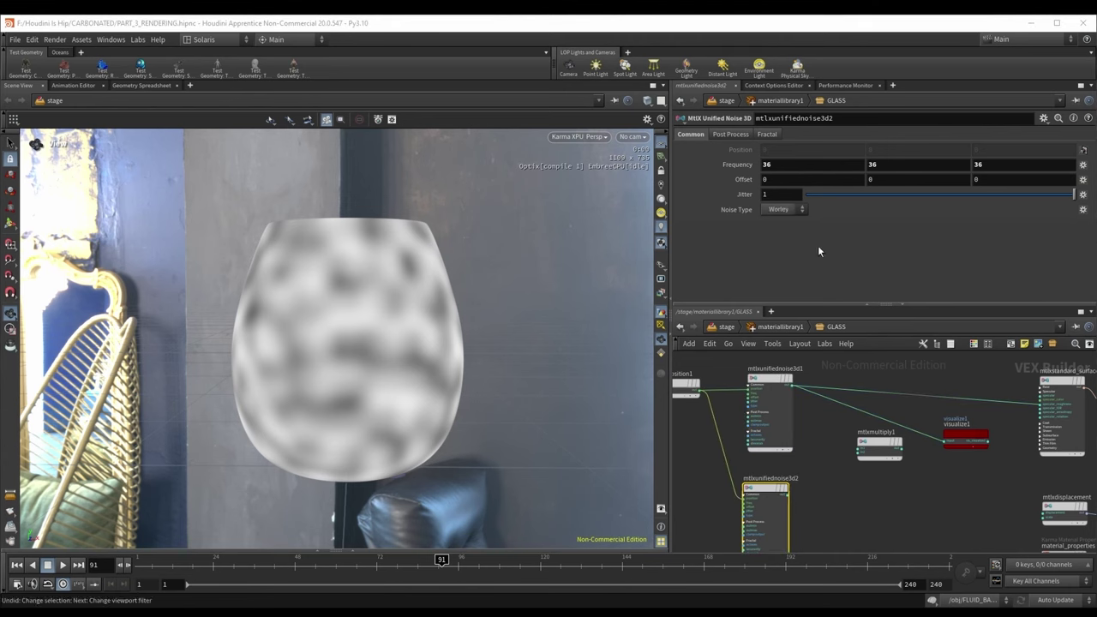
Step: Wire both unified noise outputs into mtlxmultiply1 and connect its result to specular_roughness
middle_click_drag(835, 502, 807, 475)
middle_click_drag(779, 430, 782, 461)
scroll(782, 457, "up", 2)
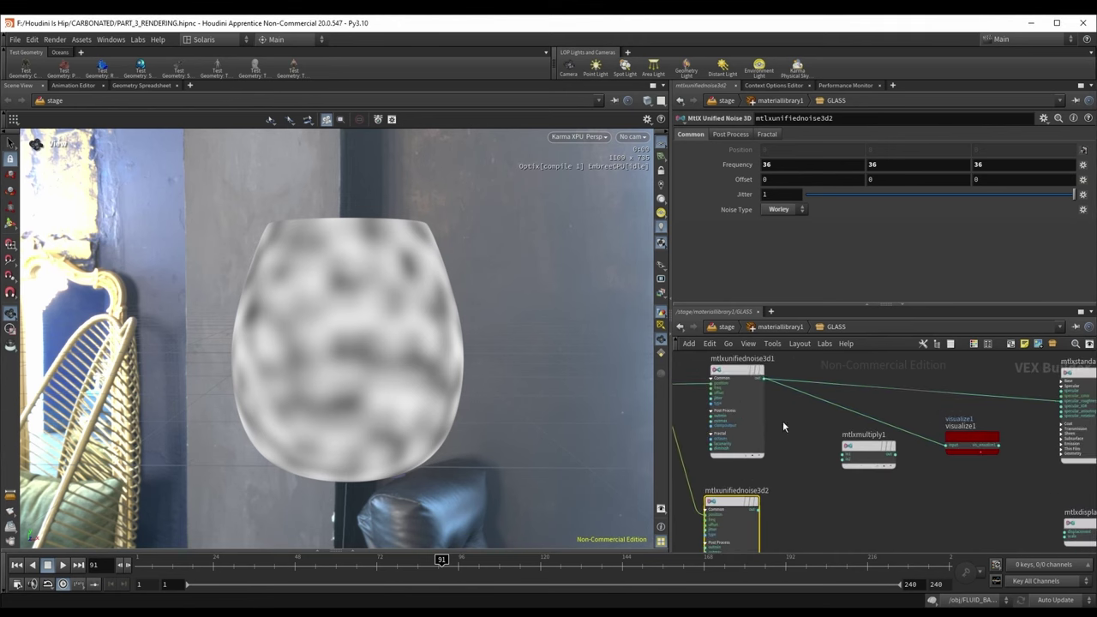
left_click_drag(765, 378, 842, 456)
left_click_drag(759, 510, 1063, 402)
left_click(892, 461)
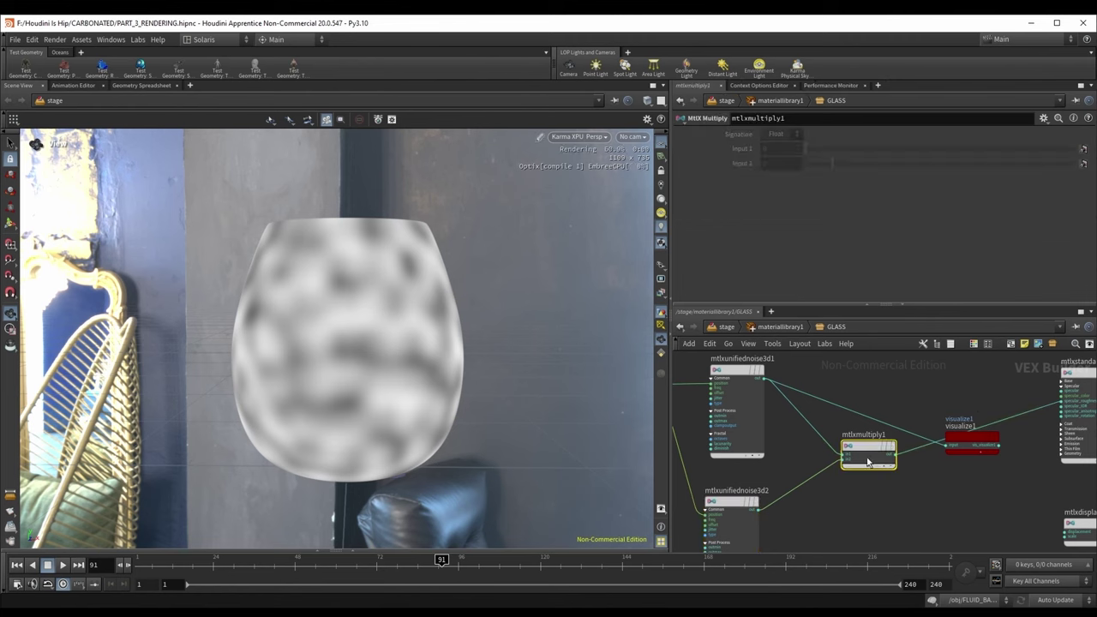
middle_click_drag(906, 485, 882, 468)
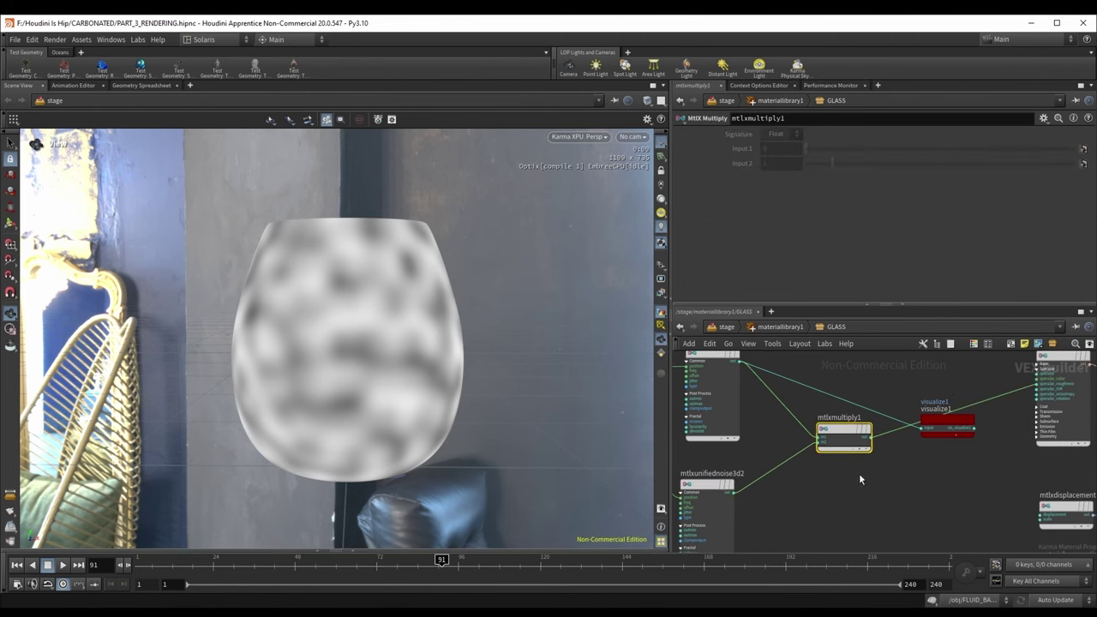
Step: Visualize the mtlxmultiply1 output and move visualize1 down, clear of the roughness wire
key("x")
left_click_drag(959, 434, 946, 487)
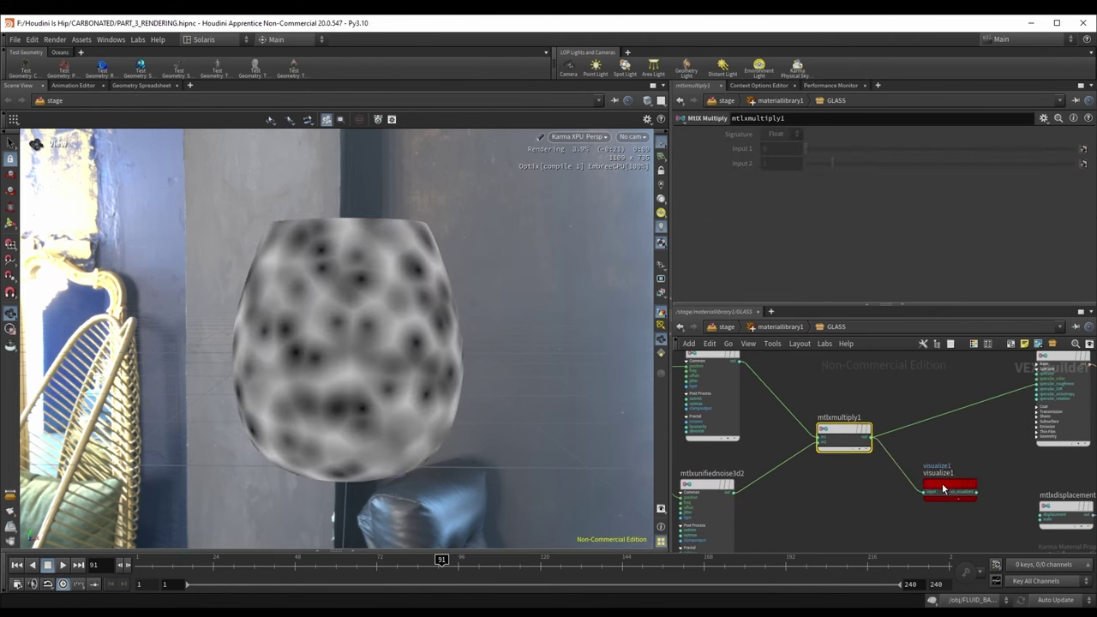
middle_click_drag(801, 500, 870, 497)
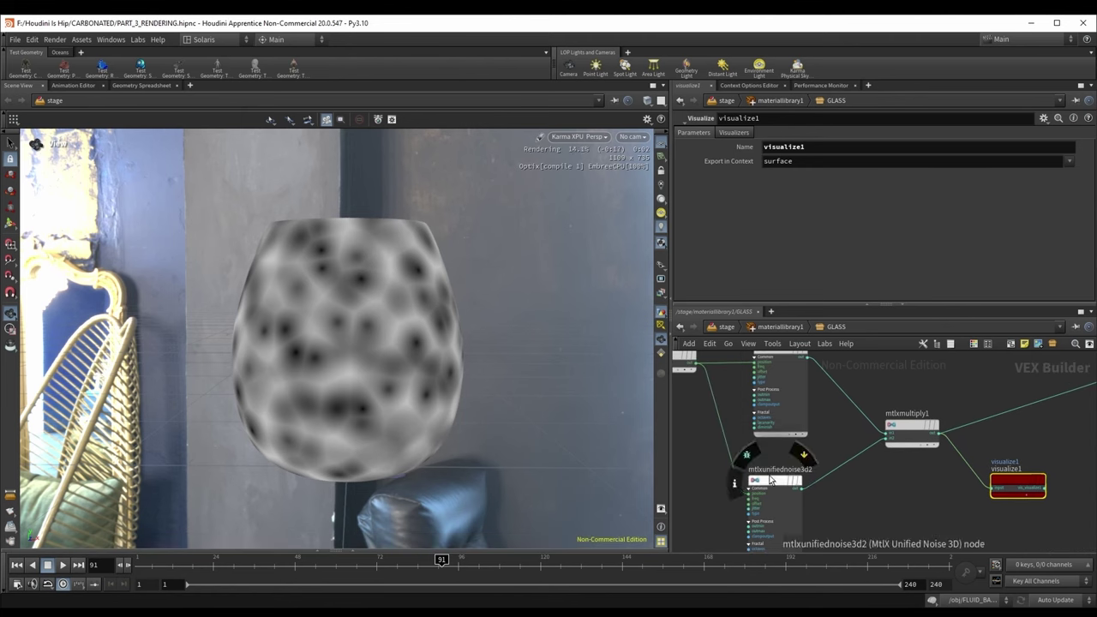
Step: Set the offset of mtlxunifiednoise3d1 to 2.3 on all three axes
left_click(776, 480)
middle_click_drag(829, 397, 832, 438)
left_click(785, 396)
middle_click_drag(818, 494, 804, 481)
scroll(795, 487, "down", 1)
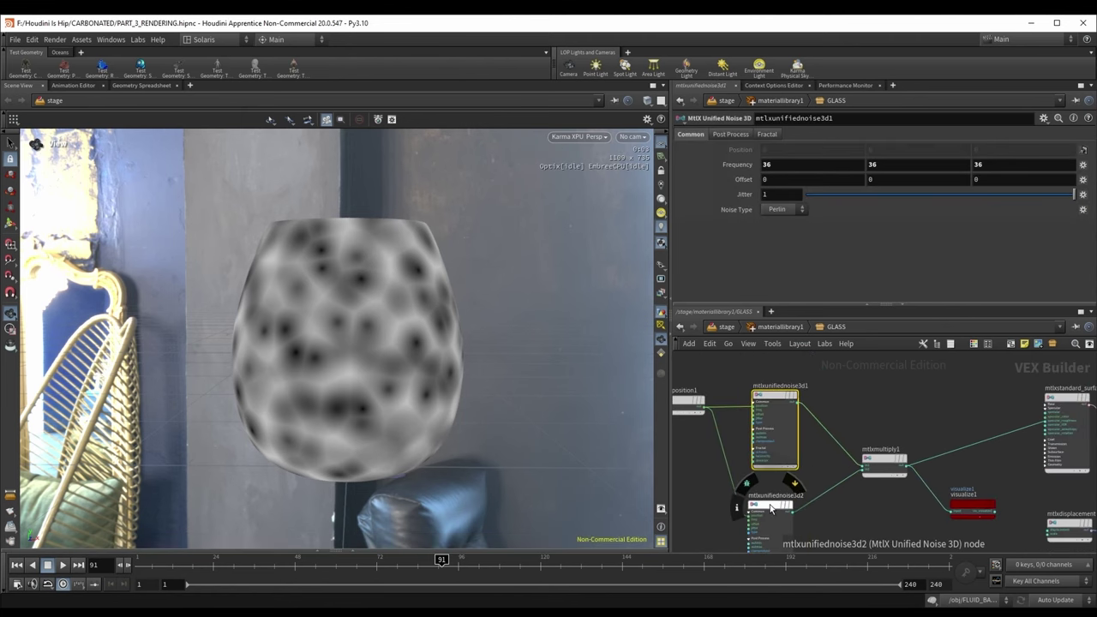
left_click(771, 504)
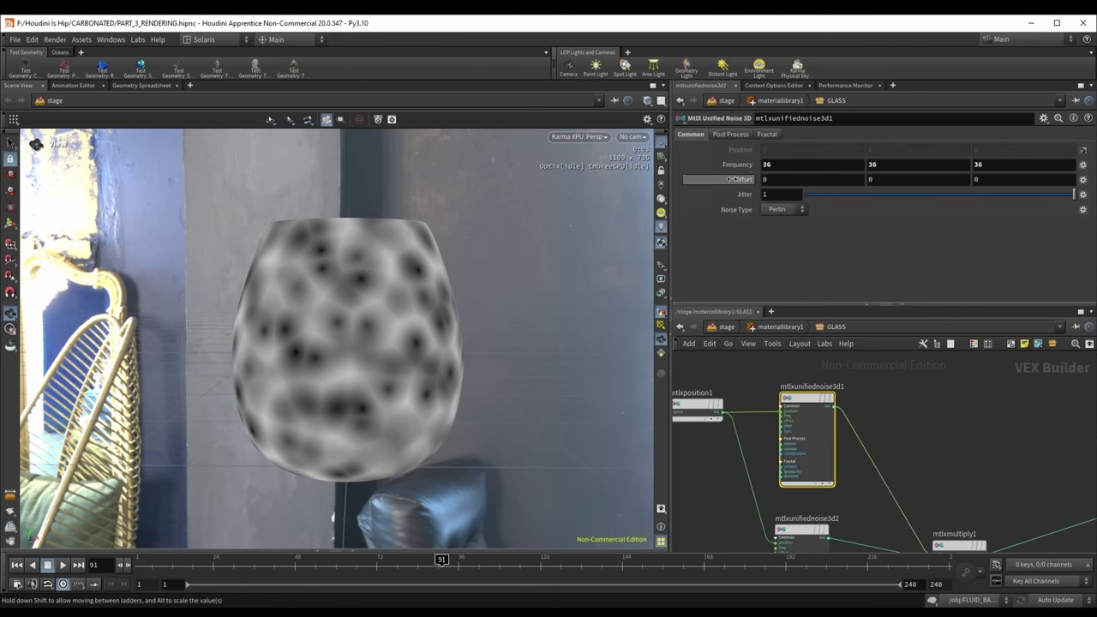
middle_click_drag(729, 179, 909, 182)
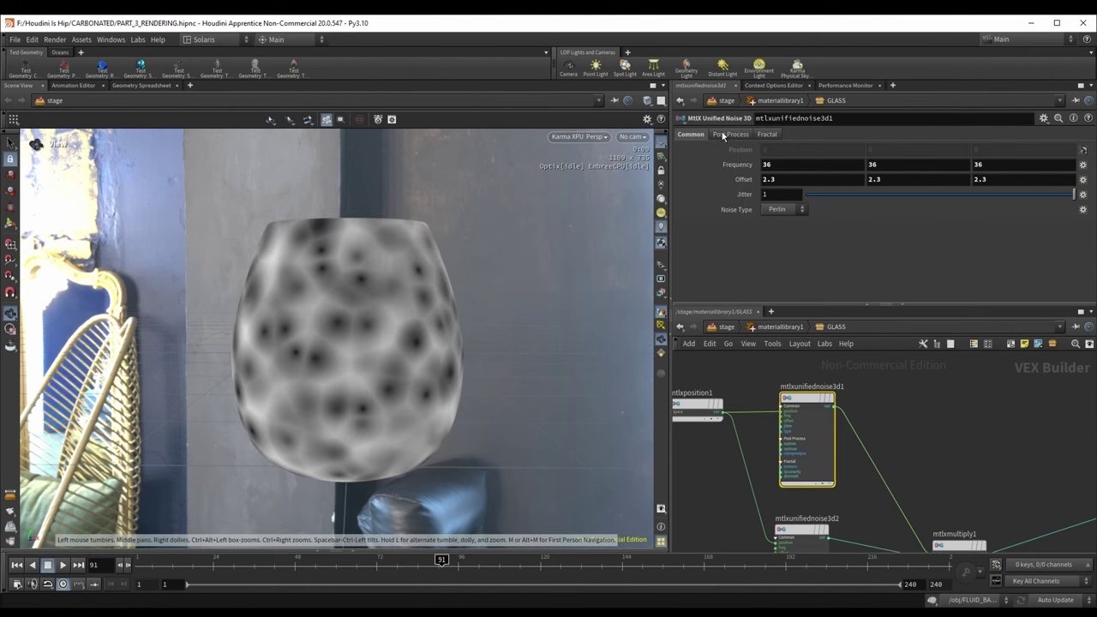
Step: Insert a Karma Ramp Parameter node on the wire between mtlxunifiednoise3d1 and mtlxmultiply1
scroll(864, 393, "down", 2)
key("Tab")
type("ramp")
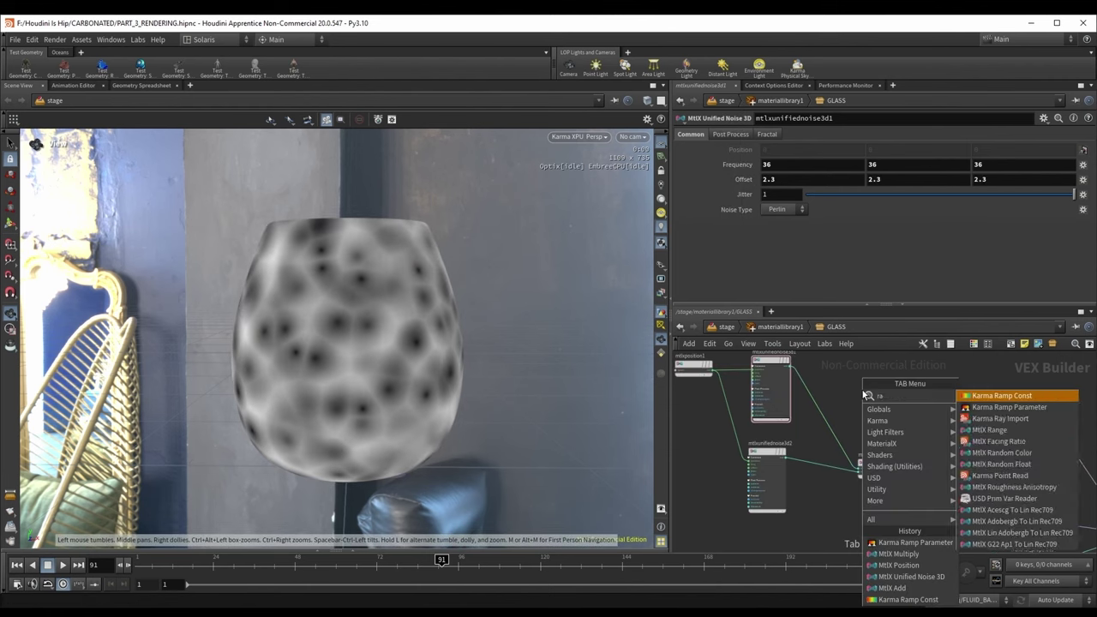
left_click(982, 409)
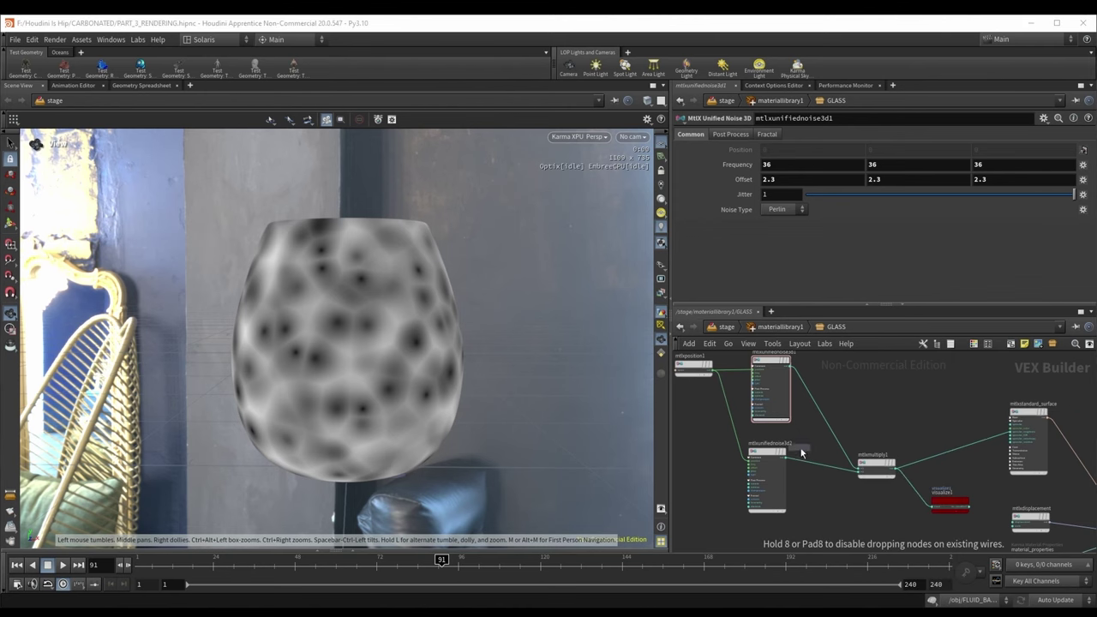
scroll(861, 433, "up", 1)
left_click(819, 429)
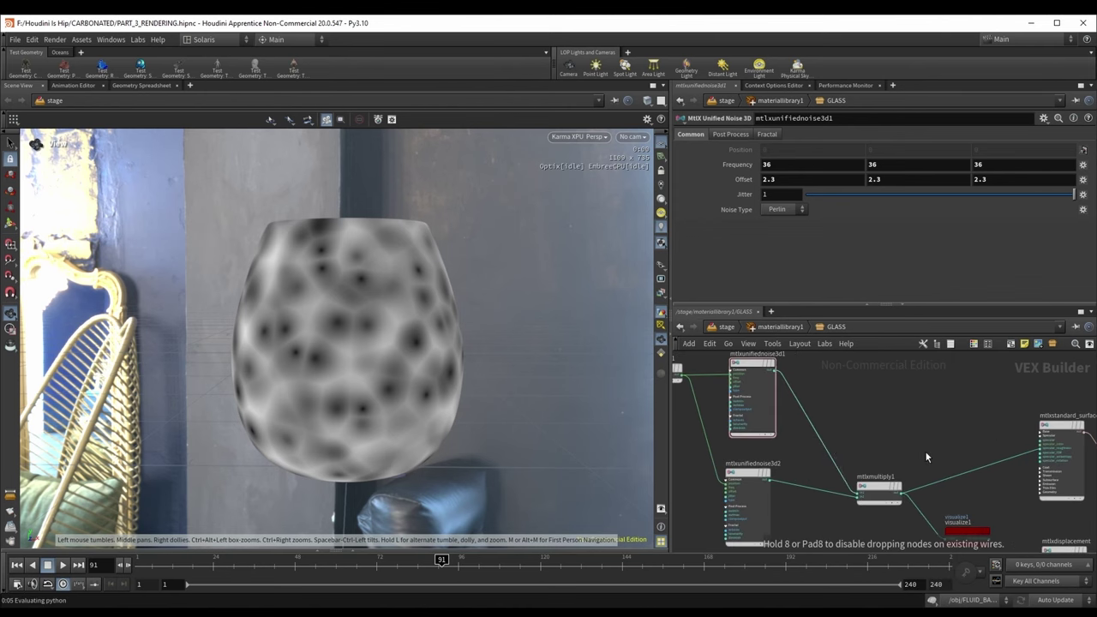
middle_click_drag(925, 451, 863, 430)
scroll(729, 251, "down", 1)
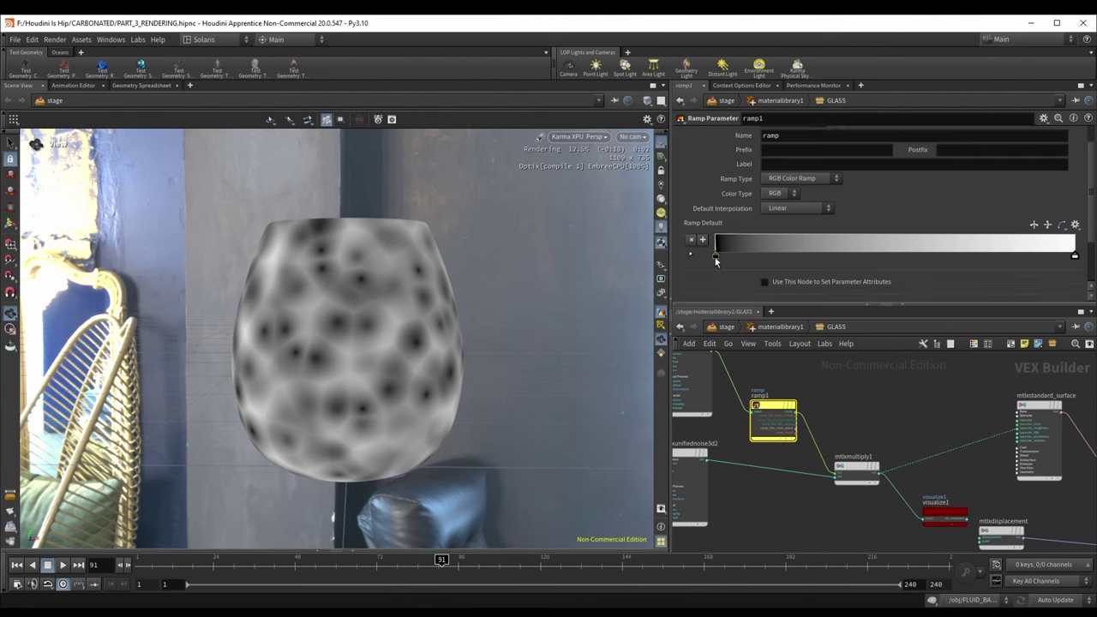
Step: Shift the black stop of ramp1 to about two fifths along the ramp to deepen the dark areas of the noise
left_click(831, 257)
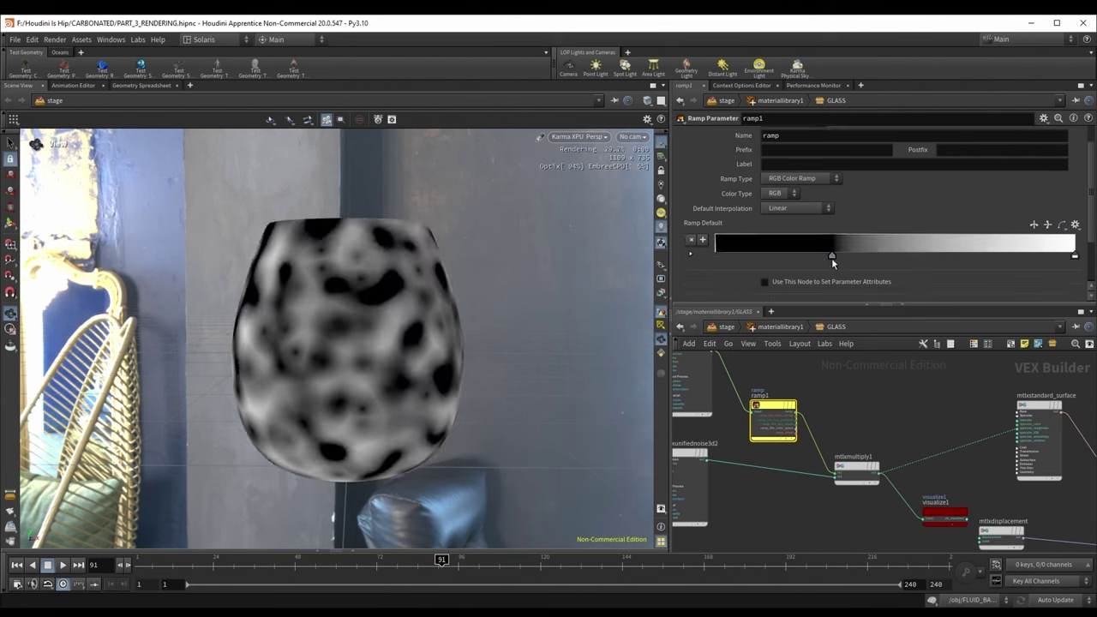
left_click_drag(904, 259, 859, 258)
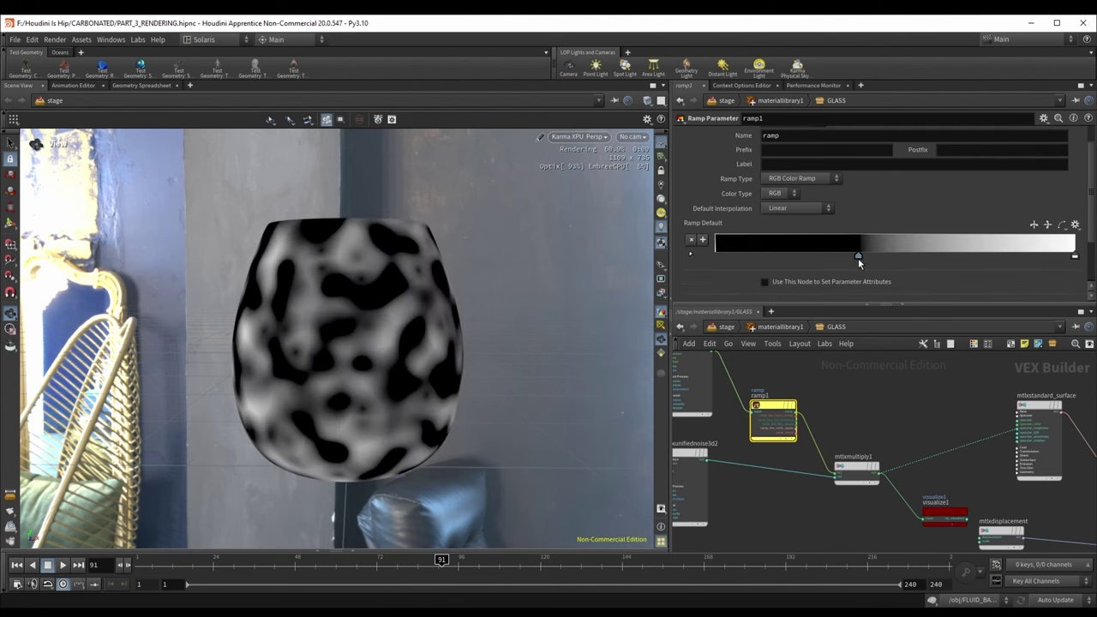
scroll(433, 369, "down", 2)
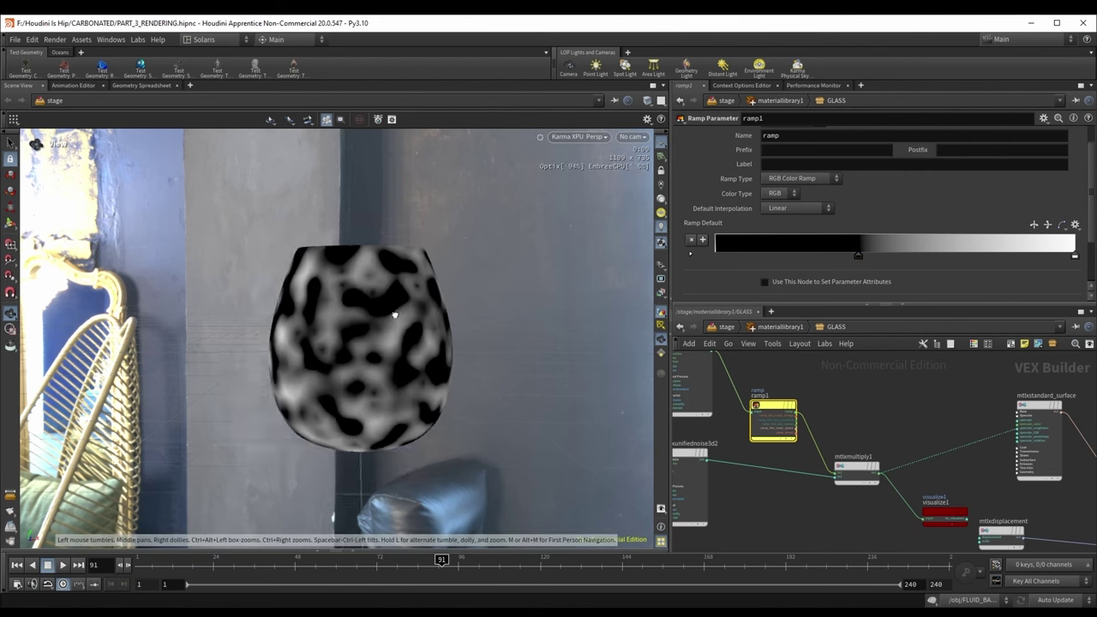
Step: Delete the visualize1 node so the glass renders with its actual material
left_click_drag(394, 313, 370, 348)
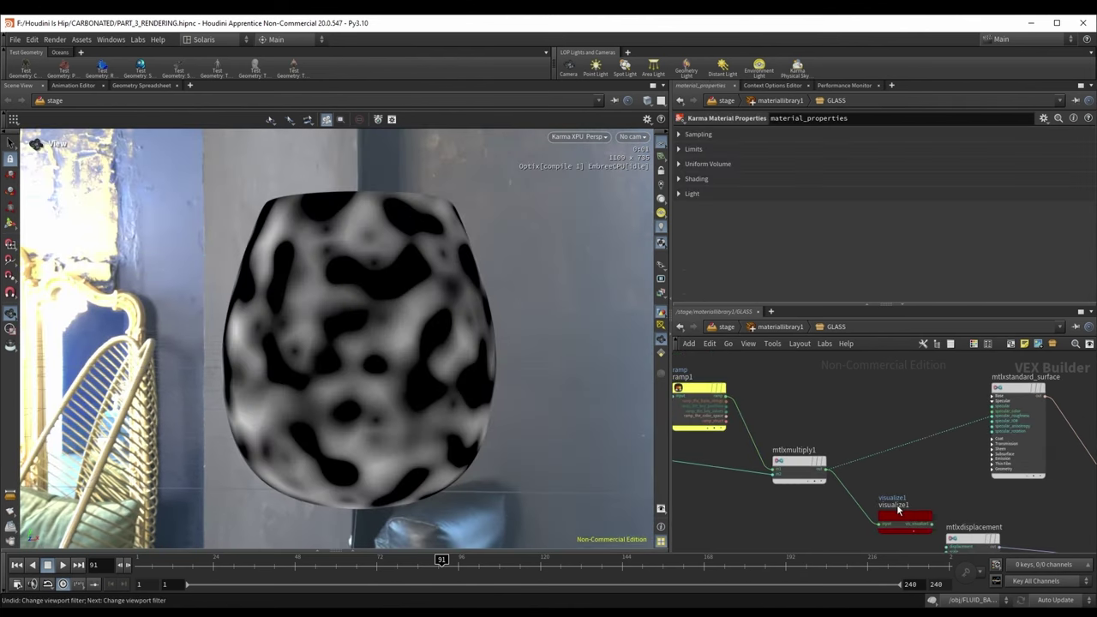
left_click(899, 516)
key("Delete")
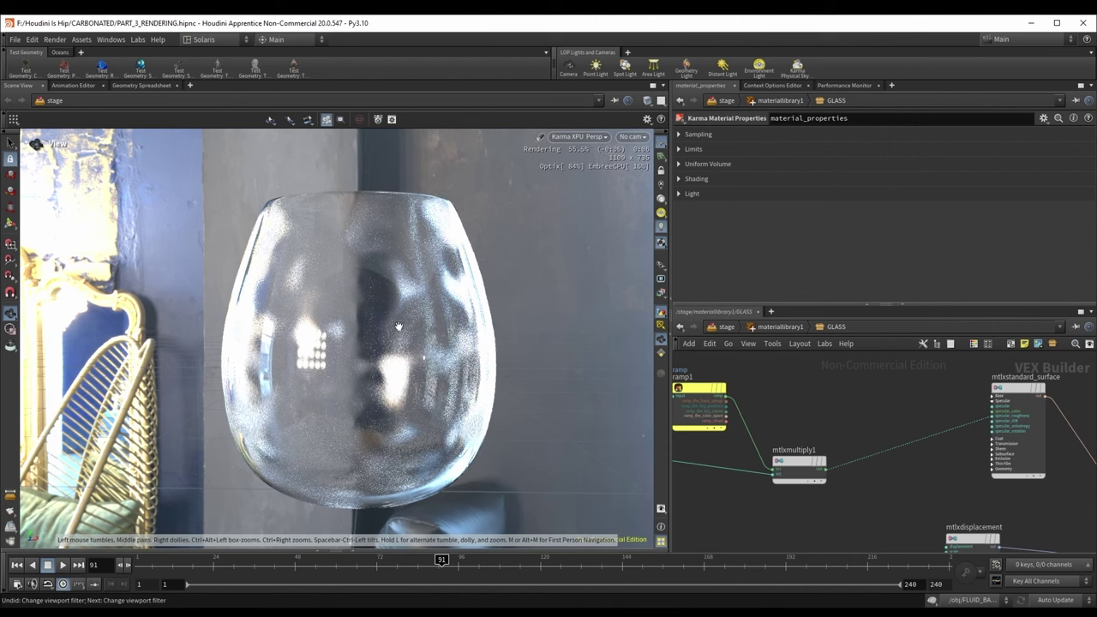
Step: Tidy the node layout by moving mtlxmultiply1 and ramp1 upward, clear of the noise wires
scroll(833, 463, "down", 1)
left_click_drag(797, 461, 827, 424)
middle_click_drag(726, 404, 785, 429)
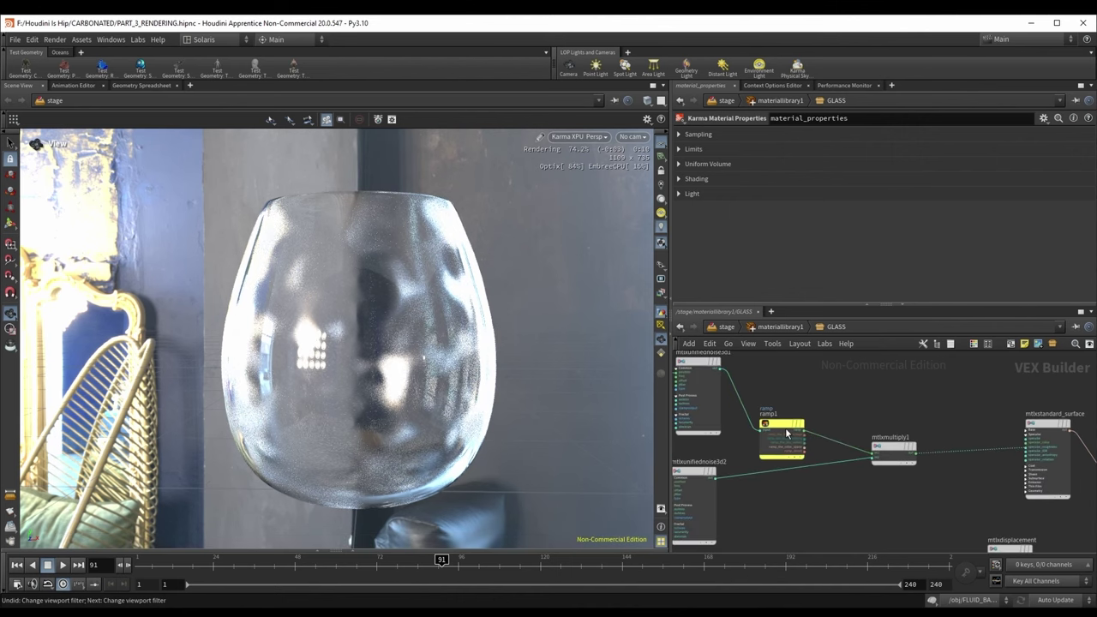
left_click_drag(781, 427, 800, 381)
middle_click_drag(771, 417, 808, 403)
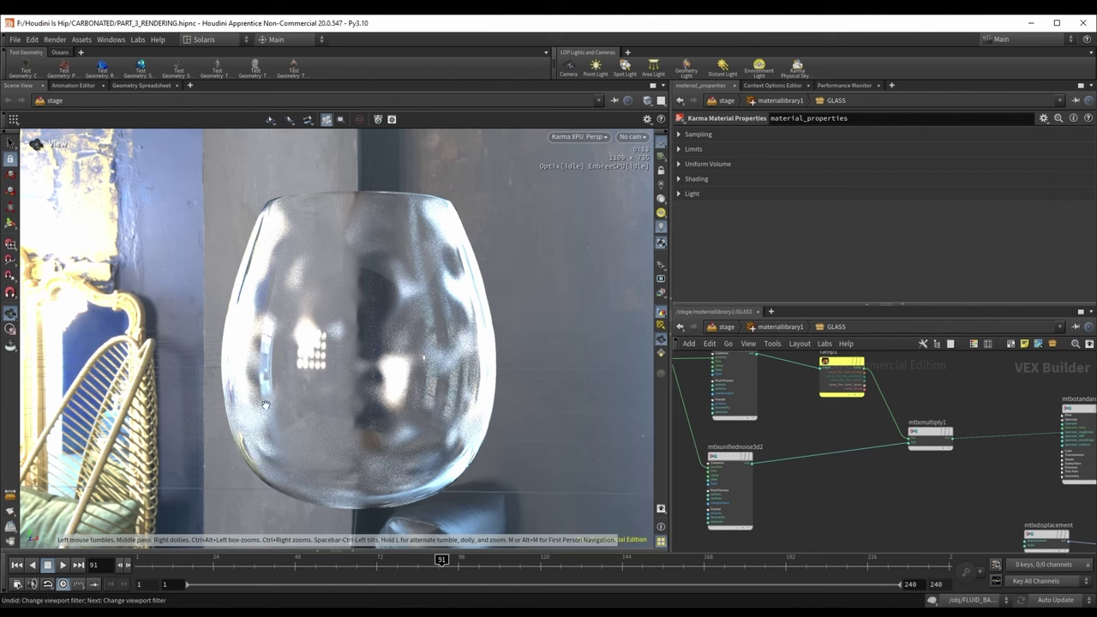
Step: Insert an MtlX Multiply node on the wire between mtlxmultiply1 and the specular roughness input of mtlxstandard_surface
middle_click_drag(911, 474, 811, 491)
key("Tab")
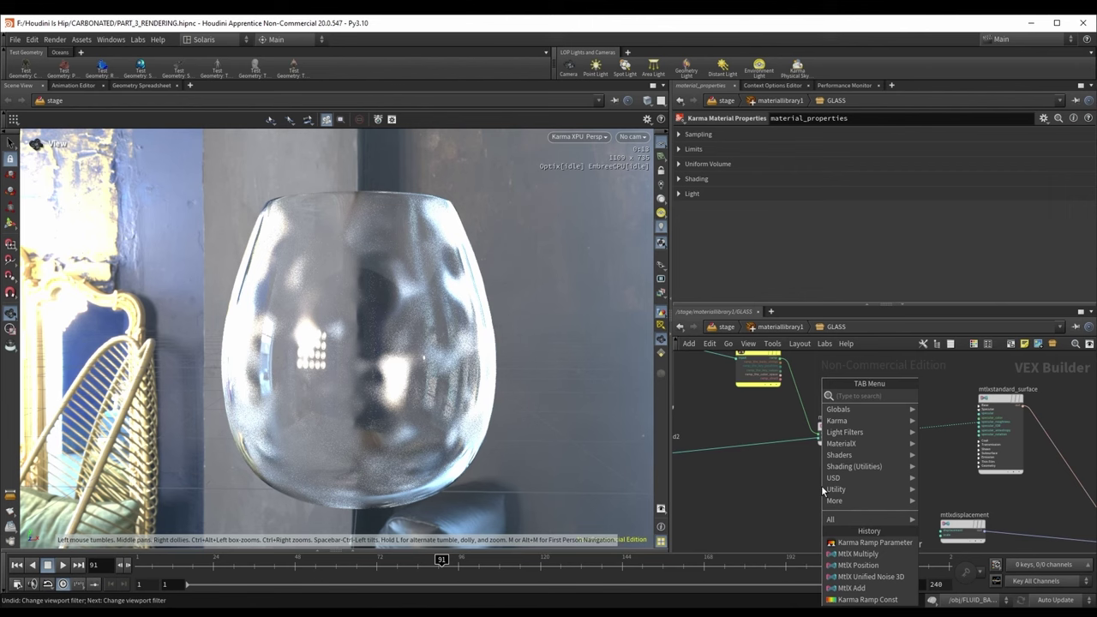
type("mult")
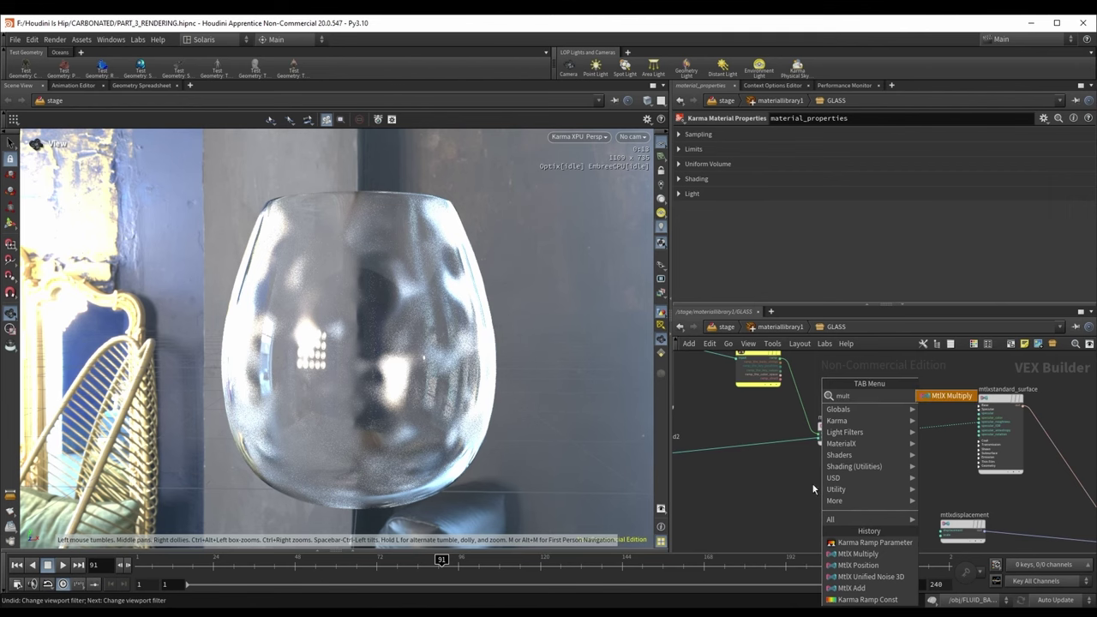
left_click(944, 396)
left_click(838, 433)
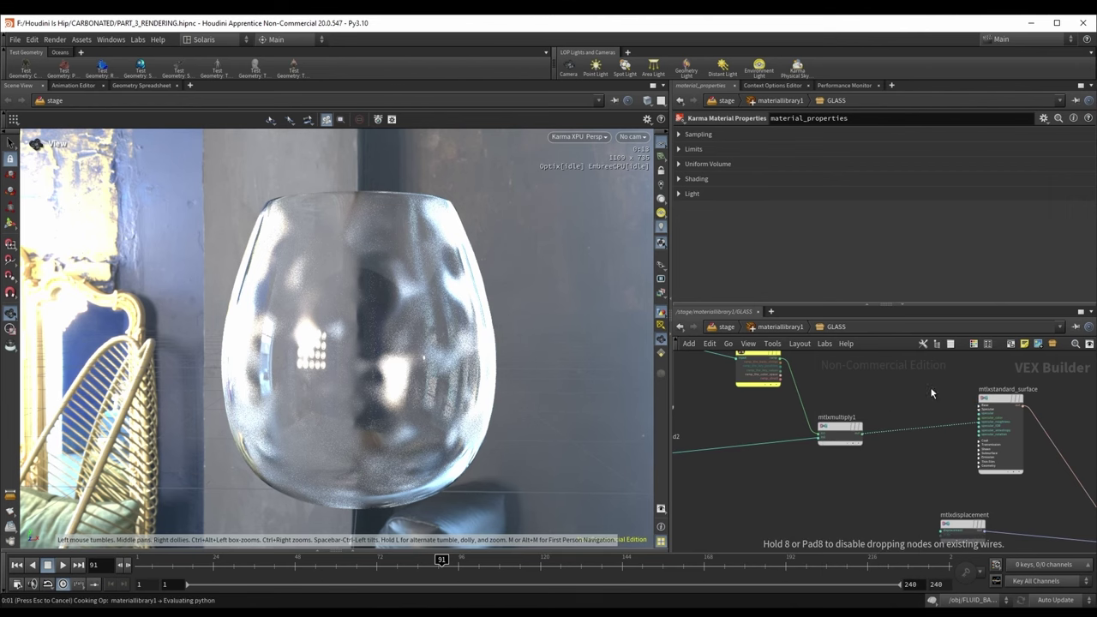
left_click(924, 434)
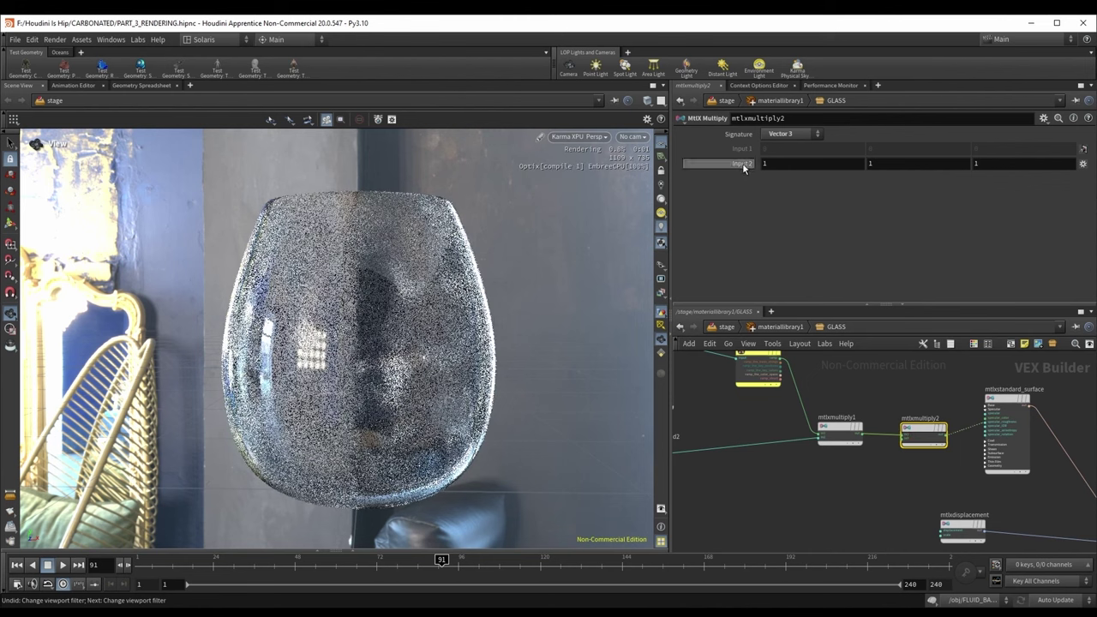
Step: Examine the signatures of both multiply nodes and the wires feeding mtlxmultiply1 from ramp1 and mtlxunifiednoise3d2
left_click(803, 138)
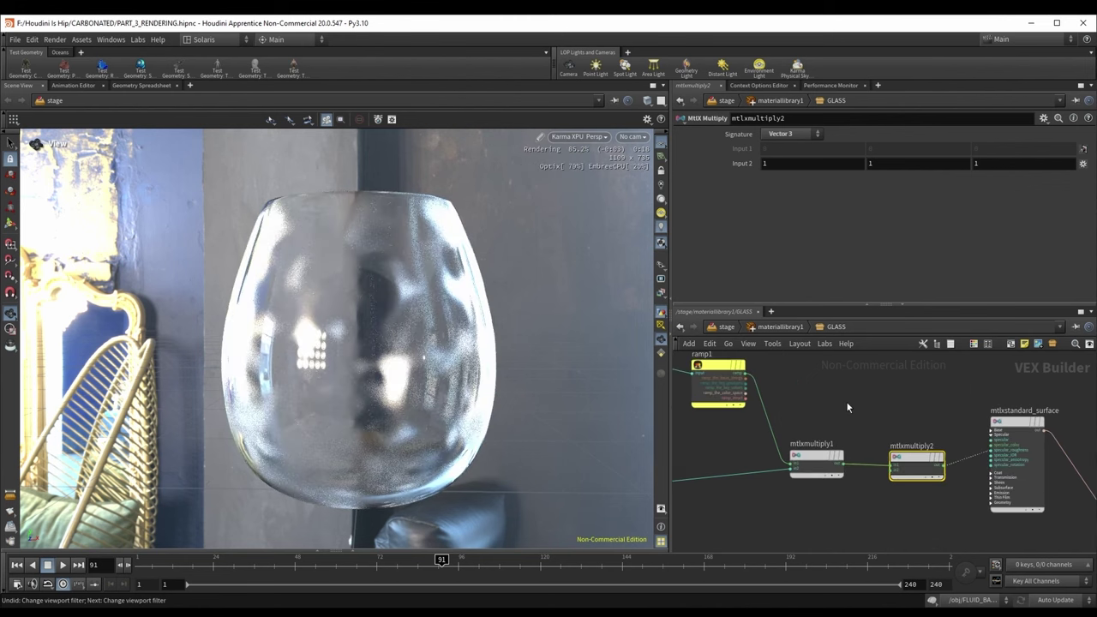
middle_click_drag(814, 387, 938, 404)
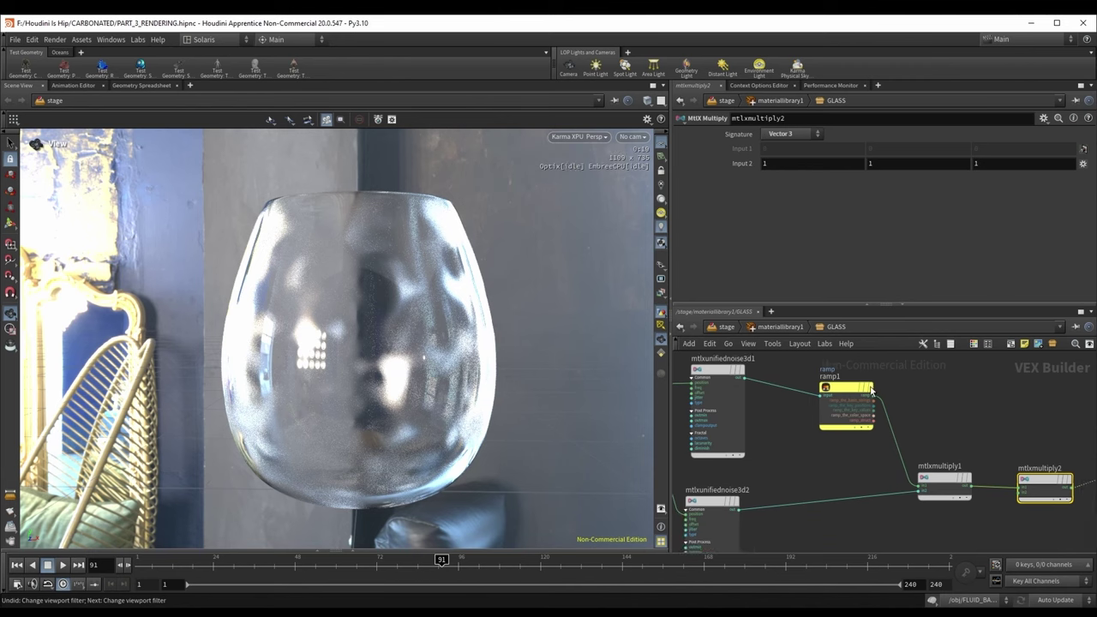
middle_click_drag(797, 461, 898, 491)
scroll(804, 428, "up", 3)
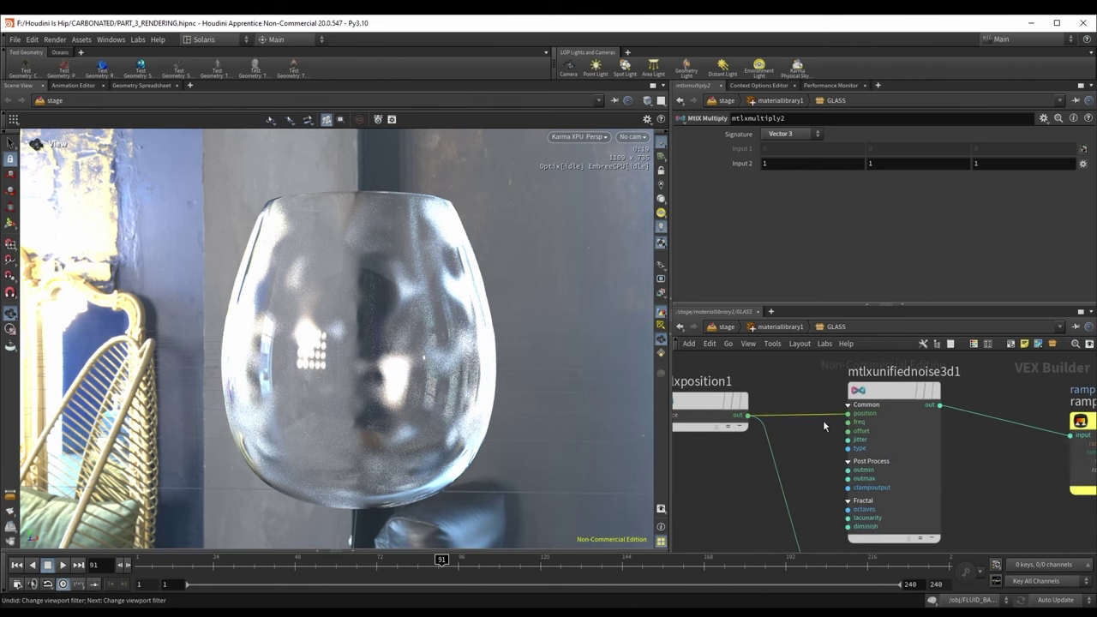
middle_click_drag(1016, 455, 790, 382)
scroll(784, 401, "down", 2)
middle_click_drag(860, 467, 819, 500)
scroll(758, 420, "up", 2)
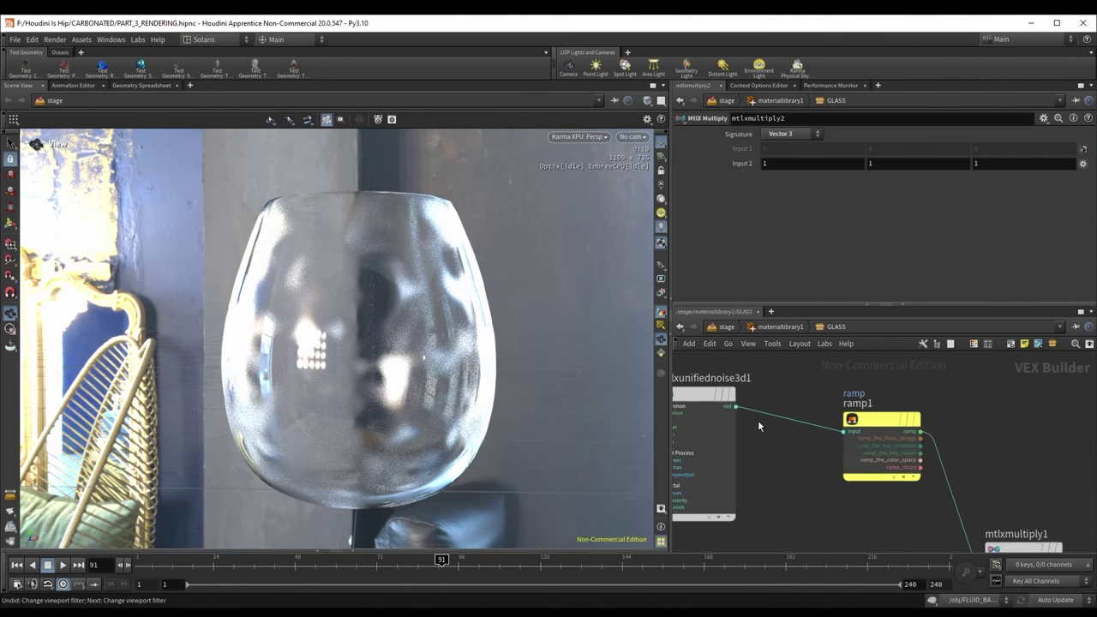
left_click(875, 424)
middle_click_drag(875, 425, 687, 360)
middle_click_drag(887, 429, 835, 371)
left_click(864, 447)
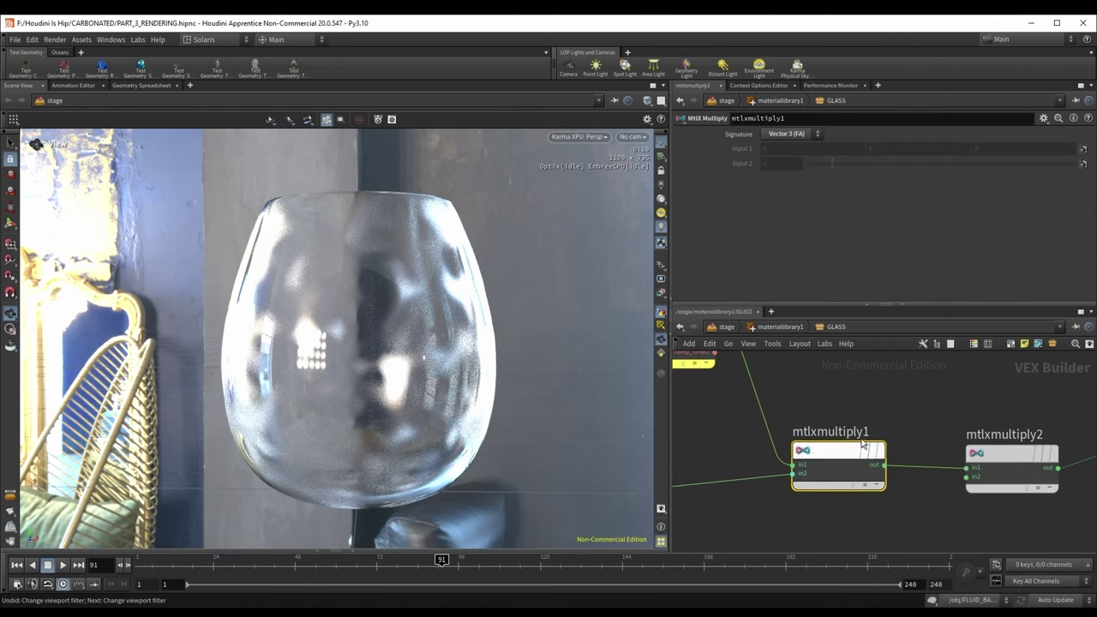
scroll(815, 407, "down", 1)
scroll(811, 445, "up", 1)
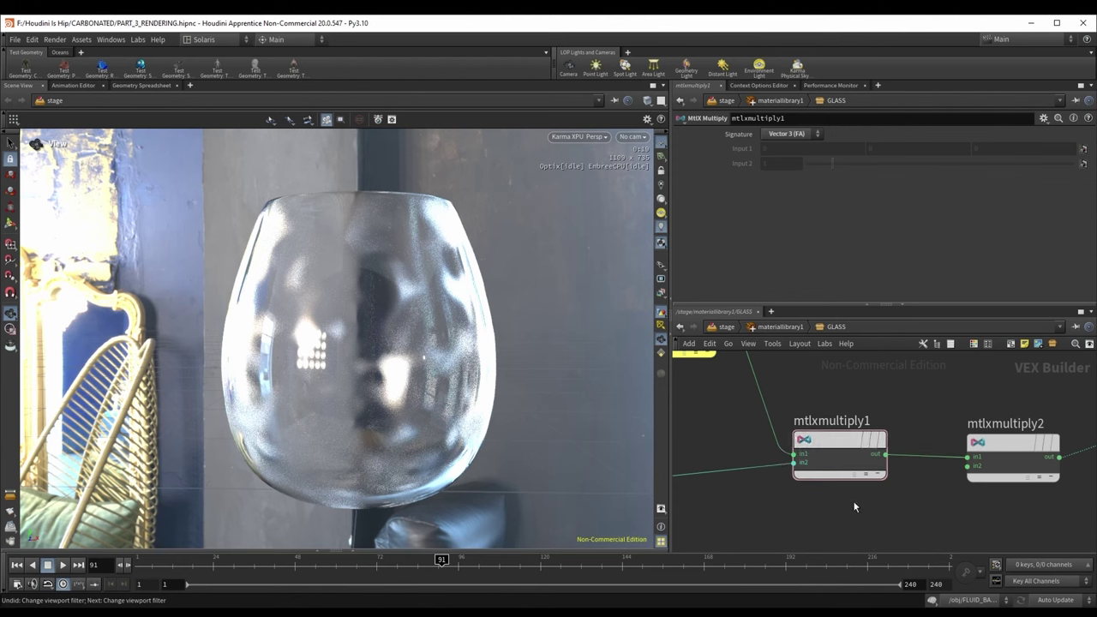
scroll(785, 380, "down", 1)
middle_click_drag(786, 380, 877, 395)
scroll(867, 371, "up", 1)
scroll(877, 395, "down", 1)
middle_click_drag(784, 463, 914, 440)
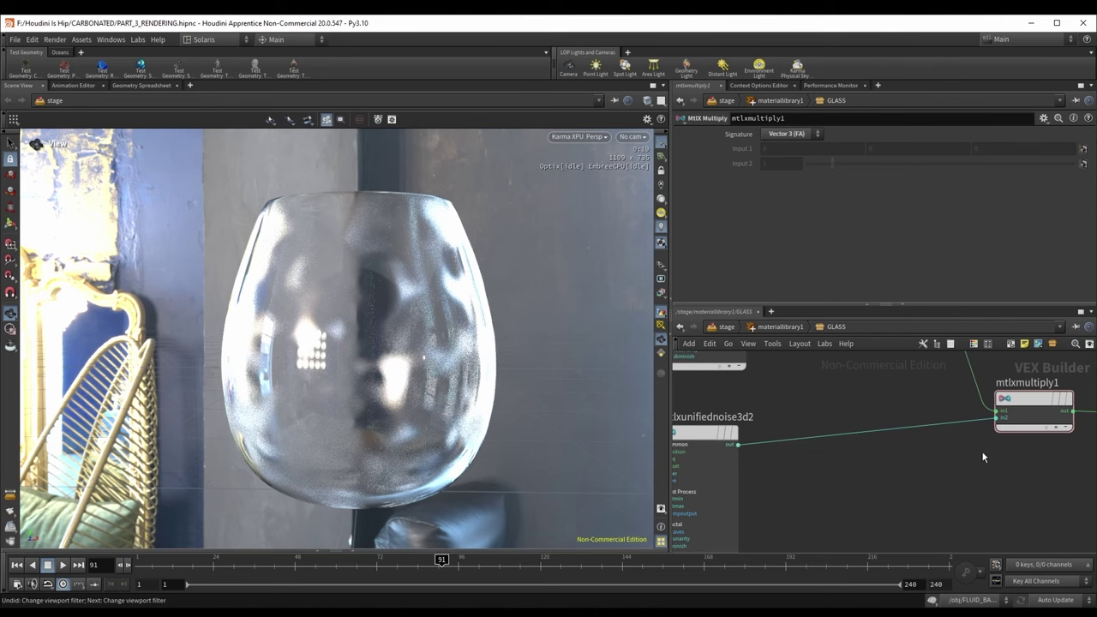
middle_click_drag(984, 458, 815, 482)
scroll(823, 463, "up", 2)
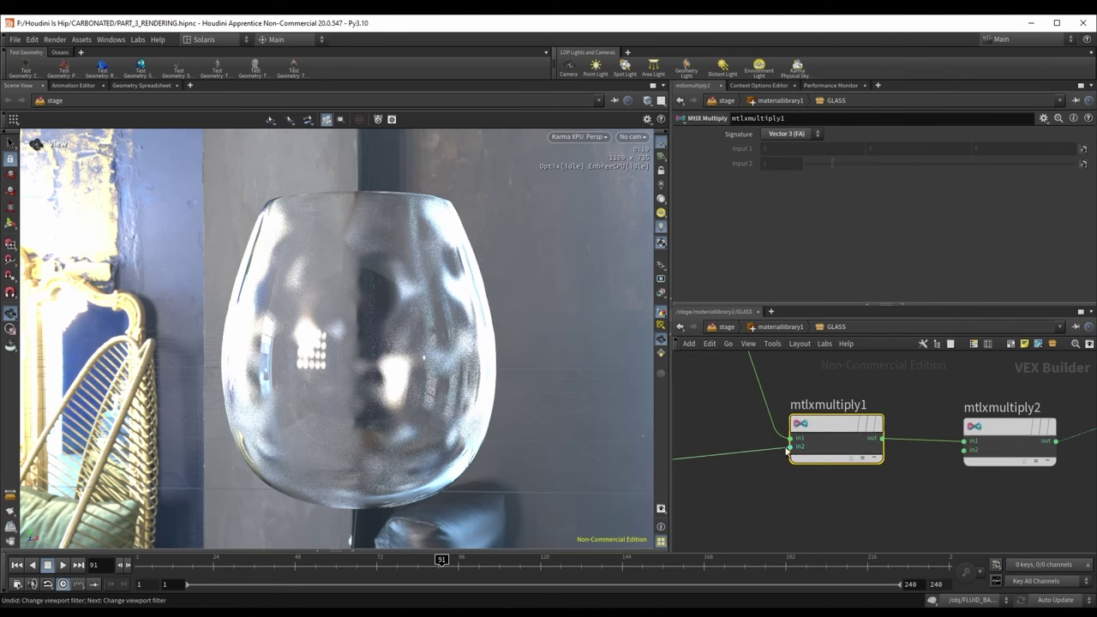
scroll(787, 450, "down", 4)
middle_click_drag(814, 407, 834, 454)
scroll(798, 474, "up", 1)
scroll(813, 474, "up", 1)
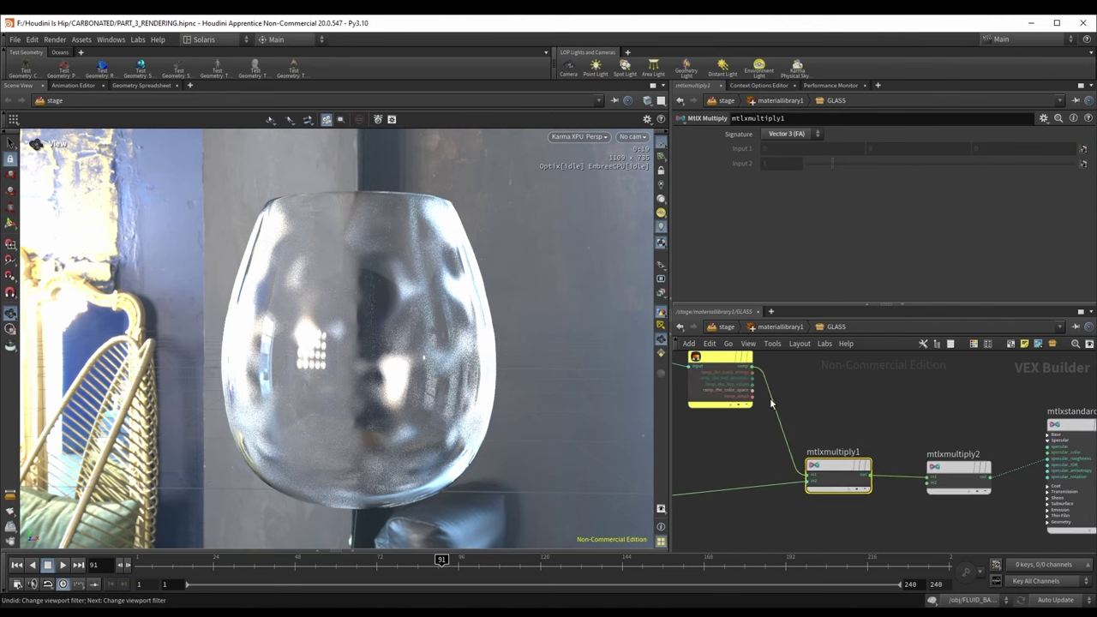
Step: Swap the inputs of mtlxmultiply1 so mtlxunifiednoise3d2 feeds in1 and ramp1 feeds in2
left_click_drag(811, 482, 762, 504)
scroll(762, 504, "down", 2)
middle_click_drag(762, 504, 858, 455)
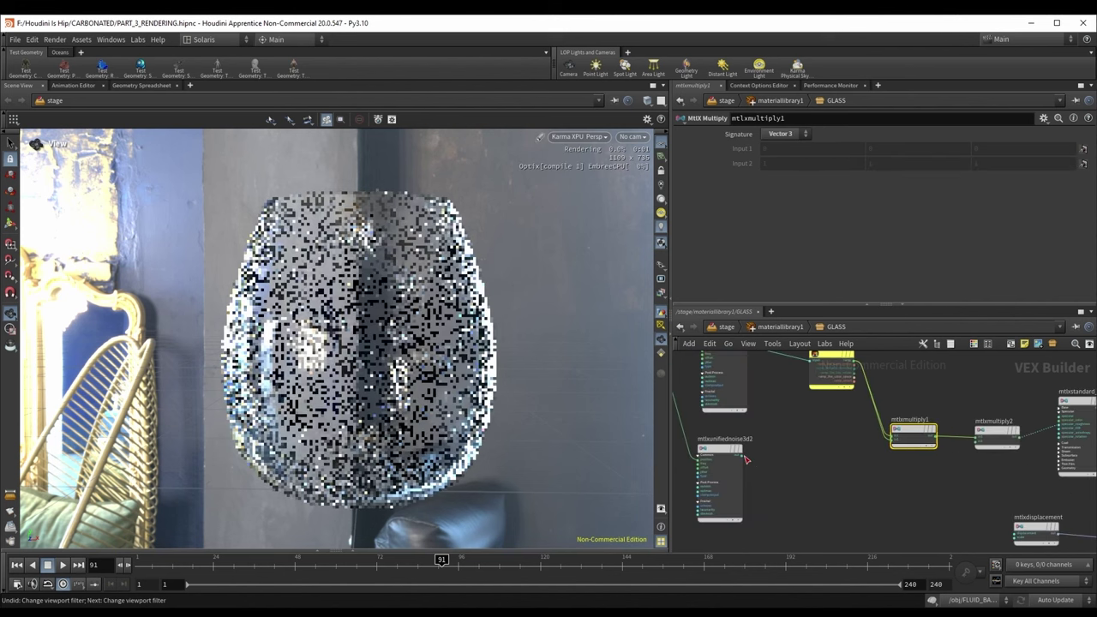
left_click_drag(743, 455, 888, 434)
scroll(939, 475, "up", 3)
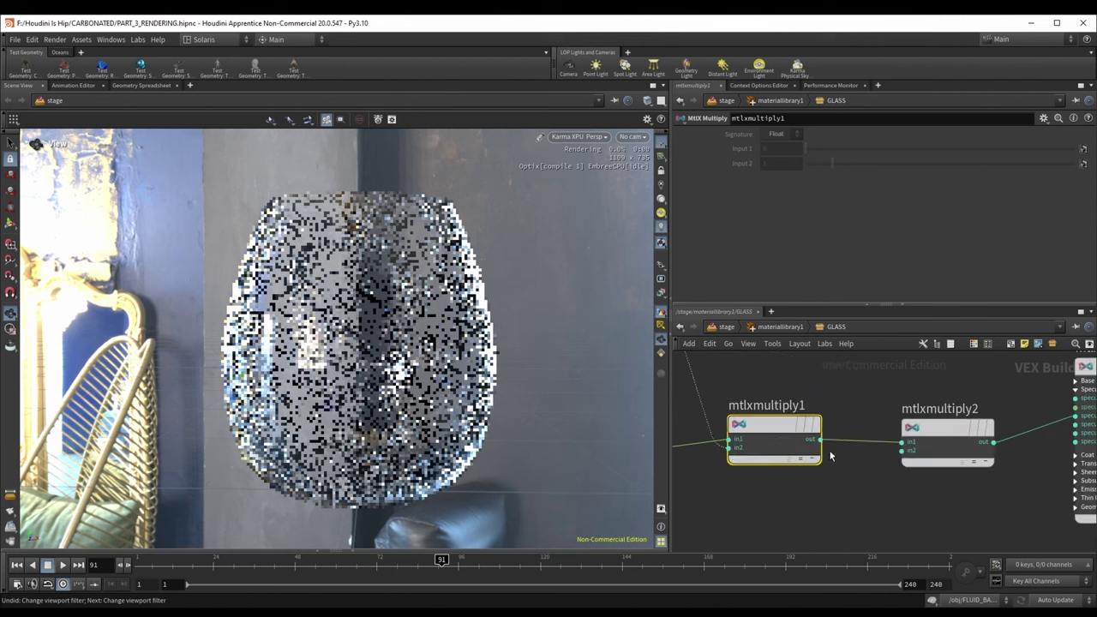
Step: Set Input 2 of mtlxmultiply2 to 0.51 to reduce the overall roughness
left_click(938, 436)
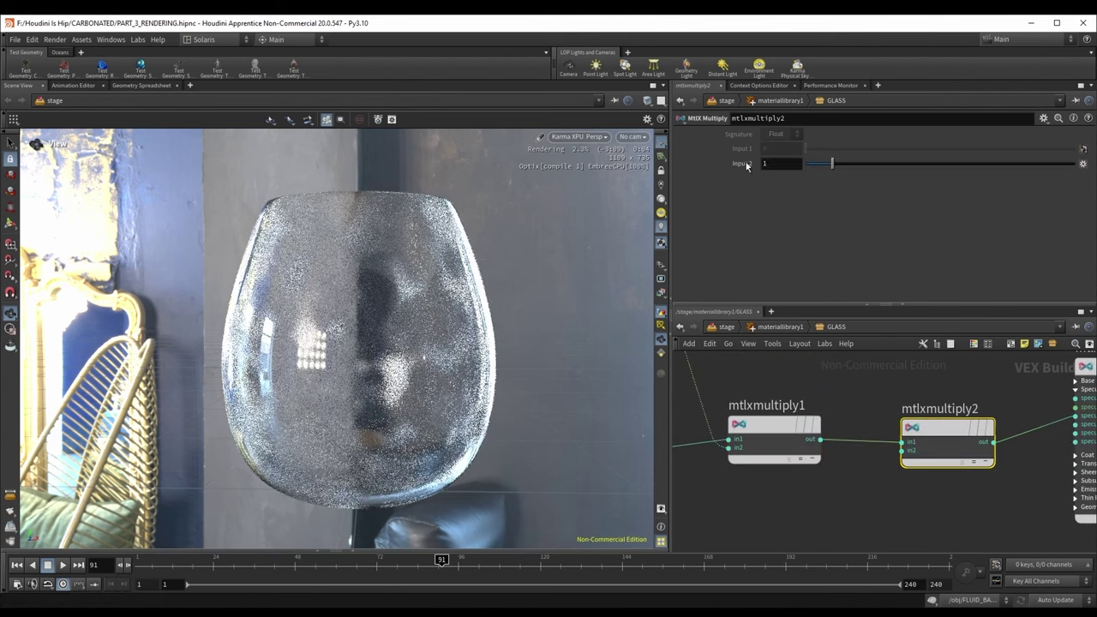
middle_click_drag(983, 397, 910, 408)
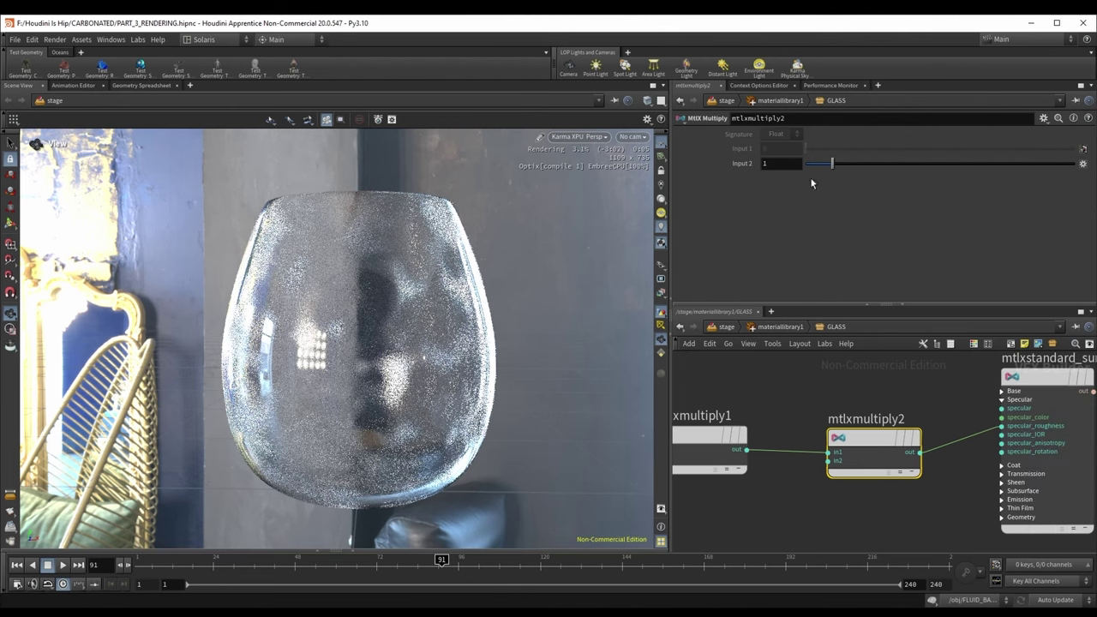
left_click(819, 163)
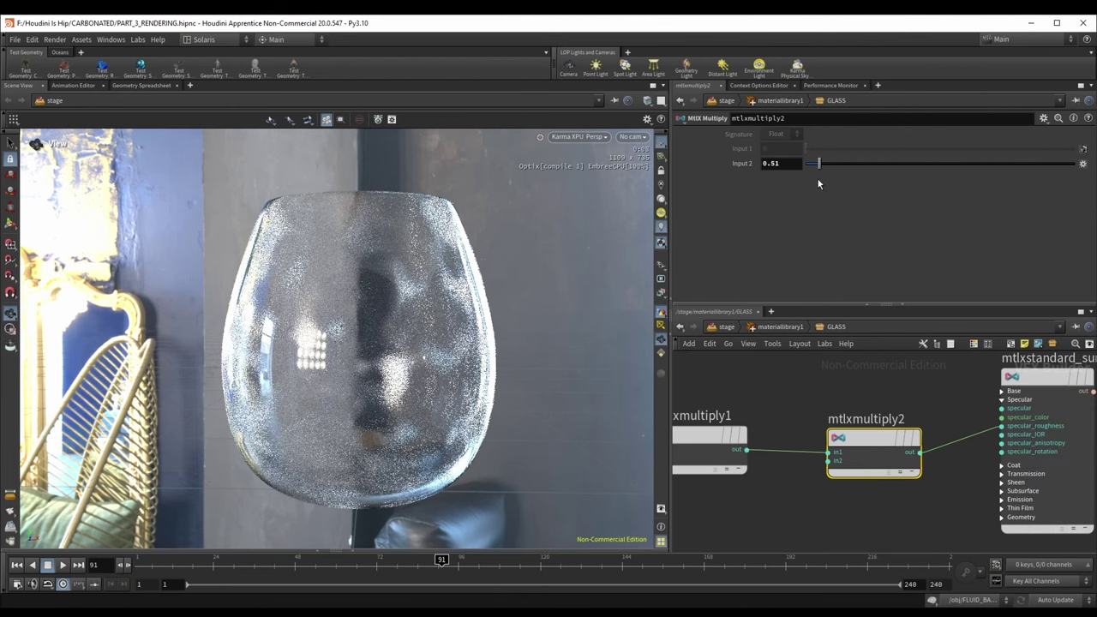
Step: Duplicate mtlxunifiednoise3d2 into free space beside it and set the copy's noise type to Fractal
scroll(869, 389, "down", 2)
middle_click_drag(975, 374, 924, 410)
scroll(923, 410, "up", 2)
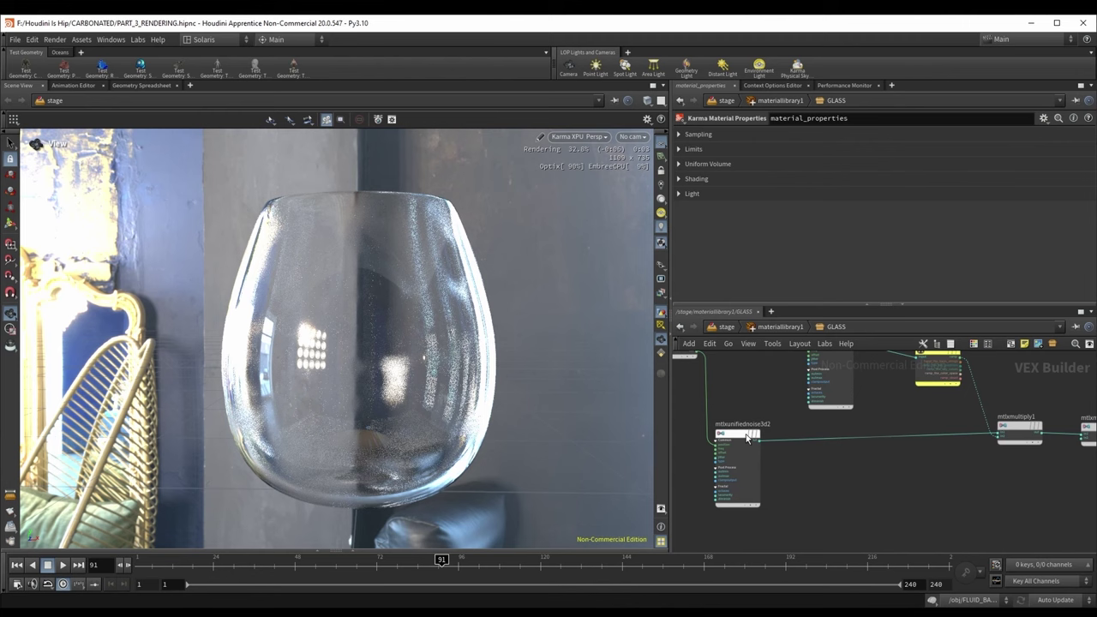
left_click_drag(747, 435, 808, 437)
middle_click_drag(892, 463, 817, 441)
left_click(728, 413)
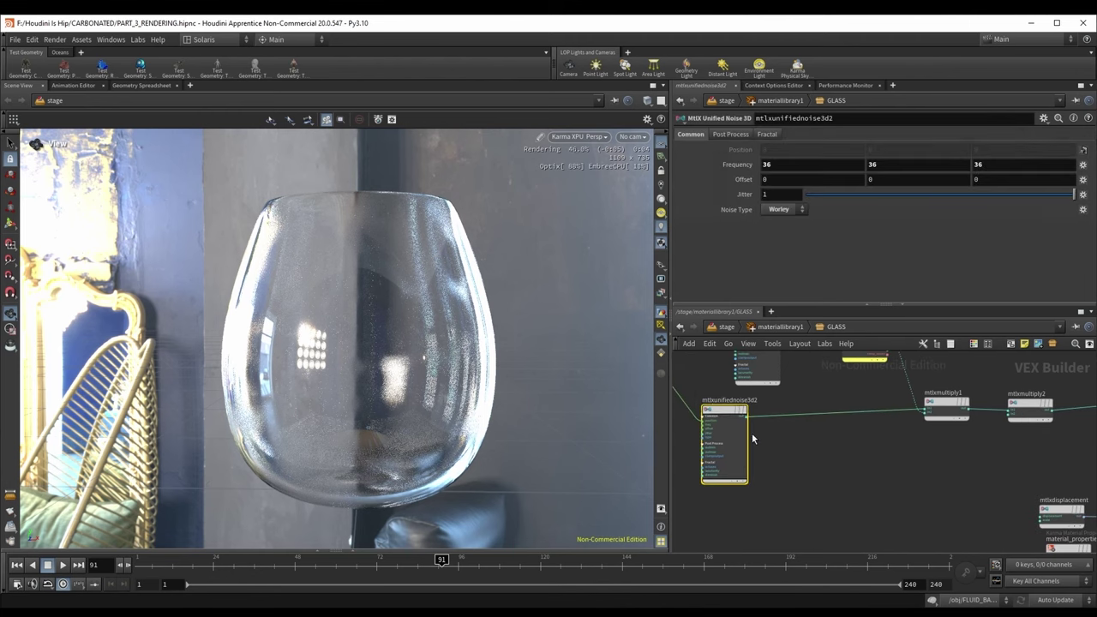
middle_click_drag(752, 435, 750, 414)
left_click_drag(735, 400, 858, 437, "alt")
left_click(782, 209)
left_click(777, 254)
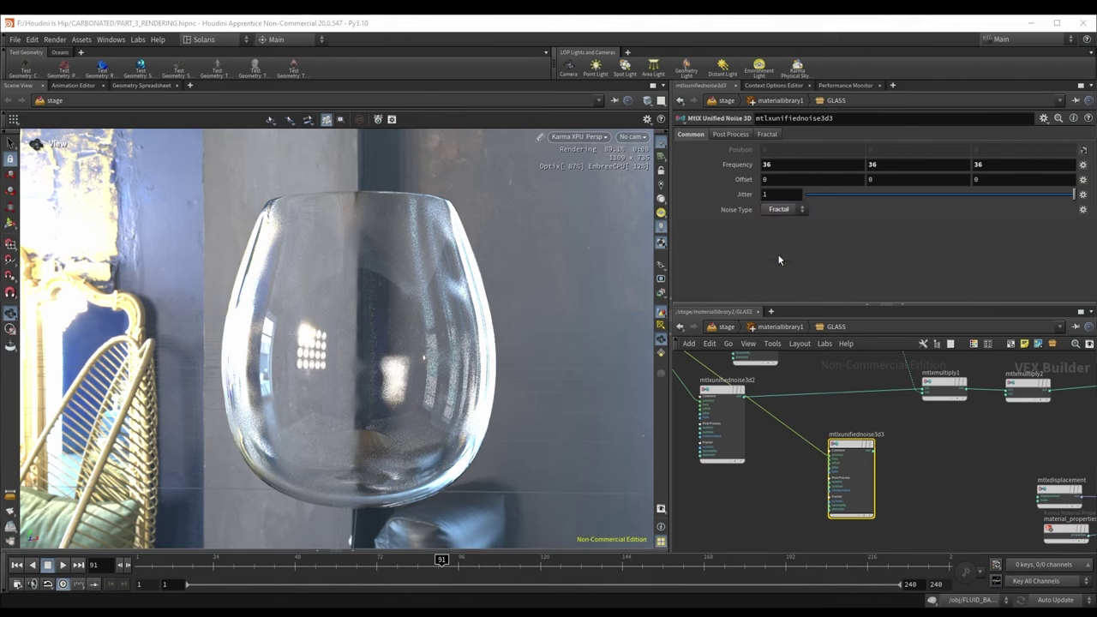
Step: Check the fractal and post-process settings of mtlxunifiednoise3d3 and wire its output into specular_roughness of mtlxstandard_surface
mouse_move(739, 180)
middle_mouse_down()
mouse_move(736, 142)
mouse_move(741, 183)
middle_mouse_up()
left_click(766, 134)
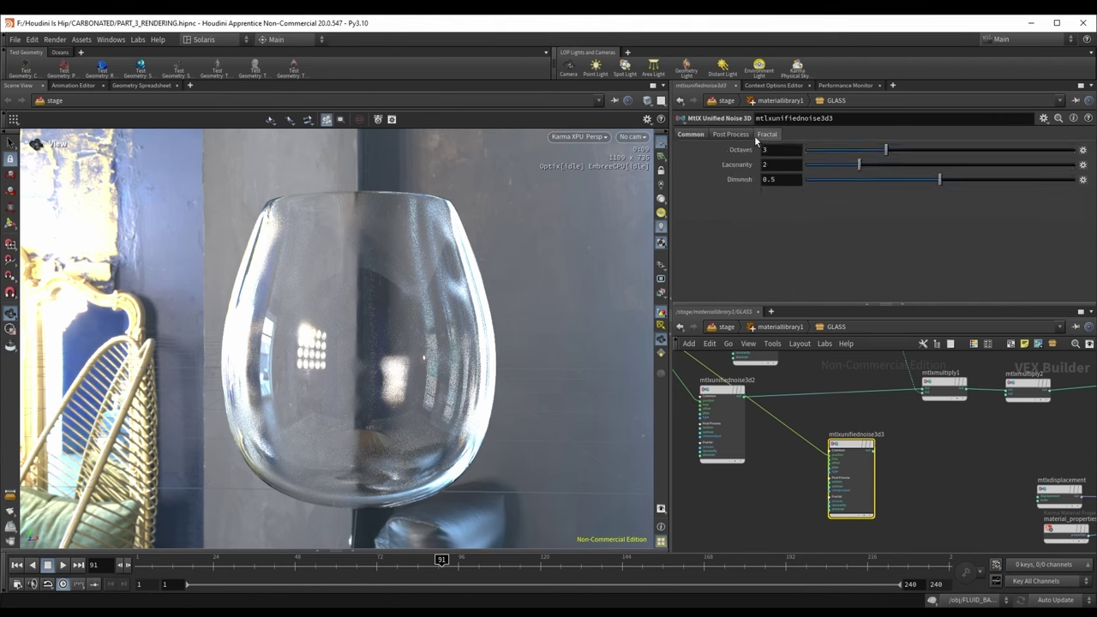
left_click(723, 134)
left_click(873, 444)
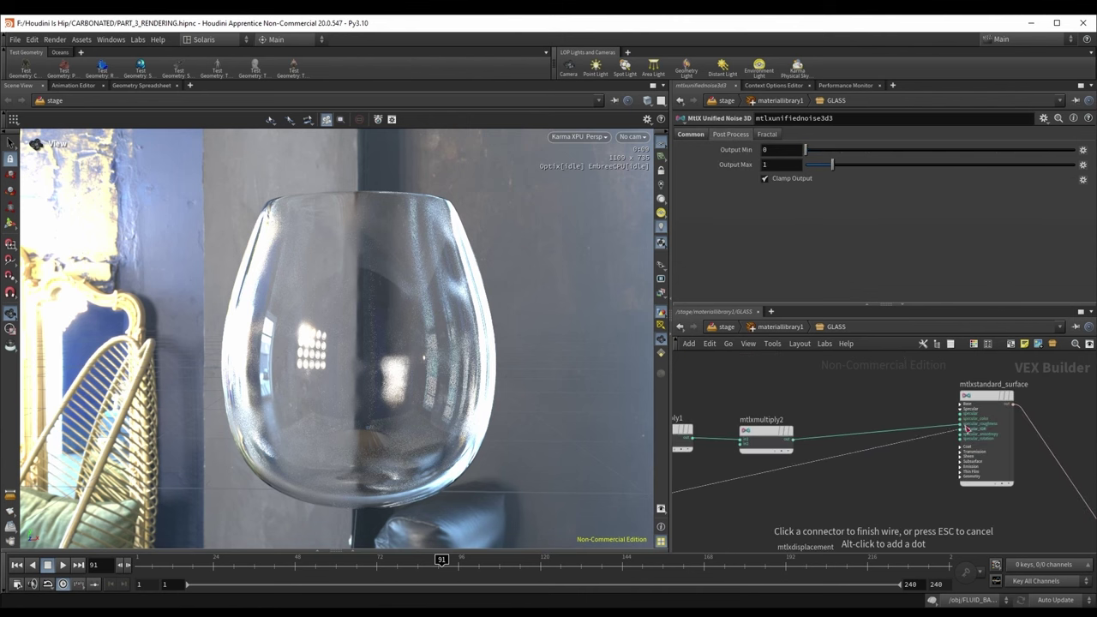
middle_click_drag(779, 480, 947, 439)
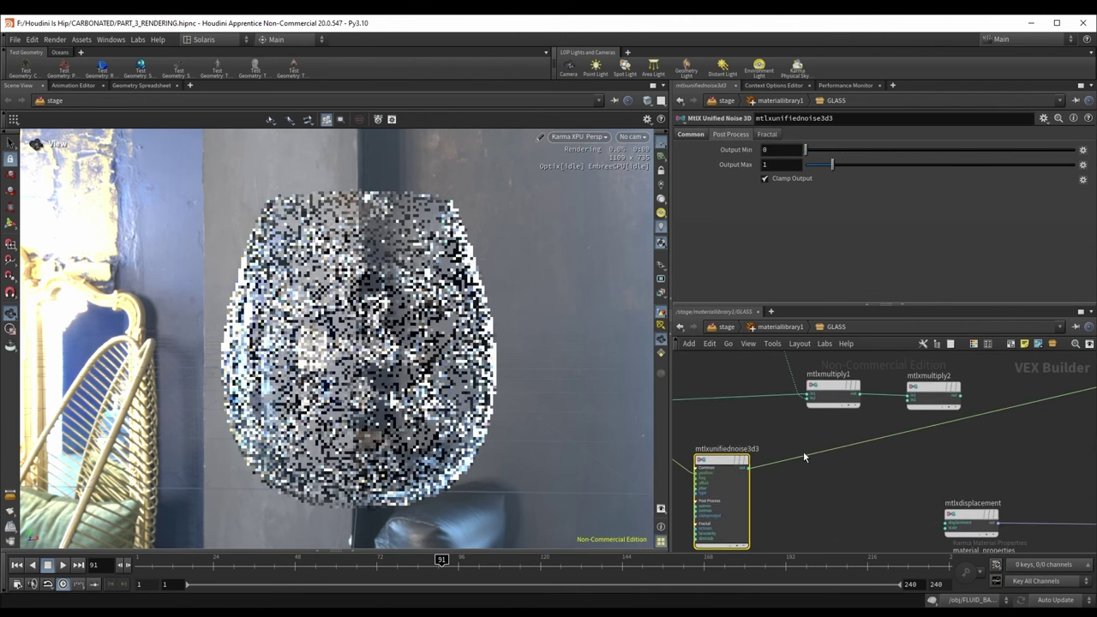
Step: Visualize the output of mtlxunifiednoise3d3 and place the visualize node beside it, below the roughness wire
scroll(804, 451, "up", 2)
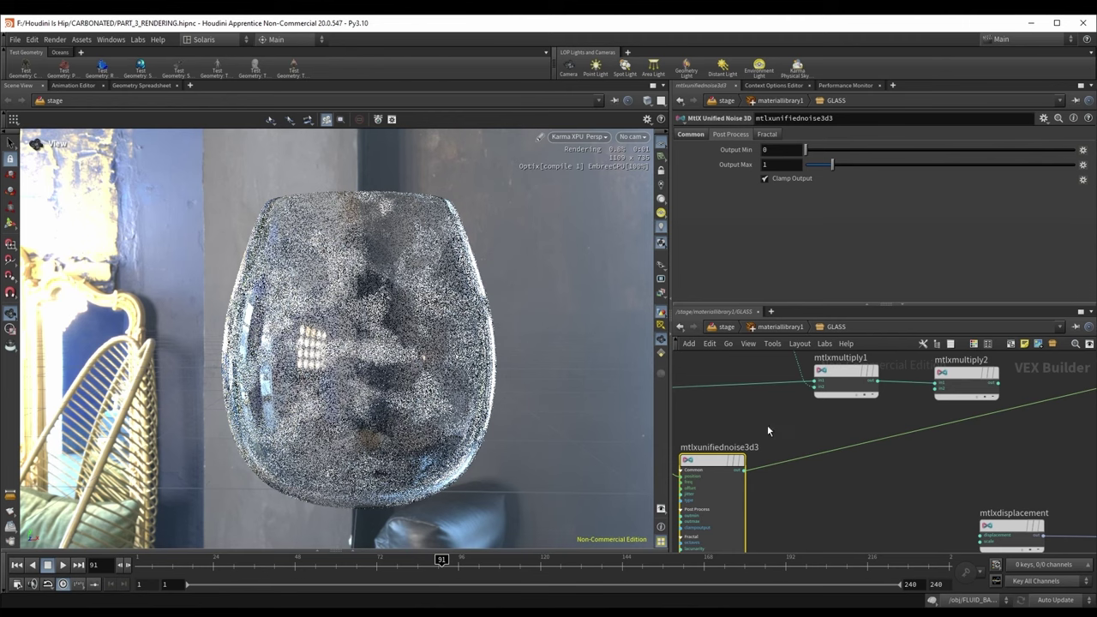
key("x")
left_click_drag(849, 470, 859, 495)
left_click(860, 497)
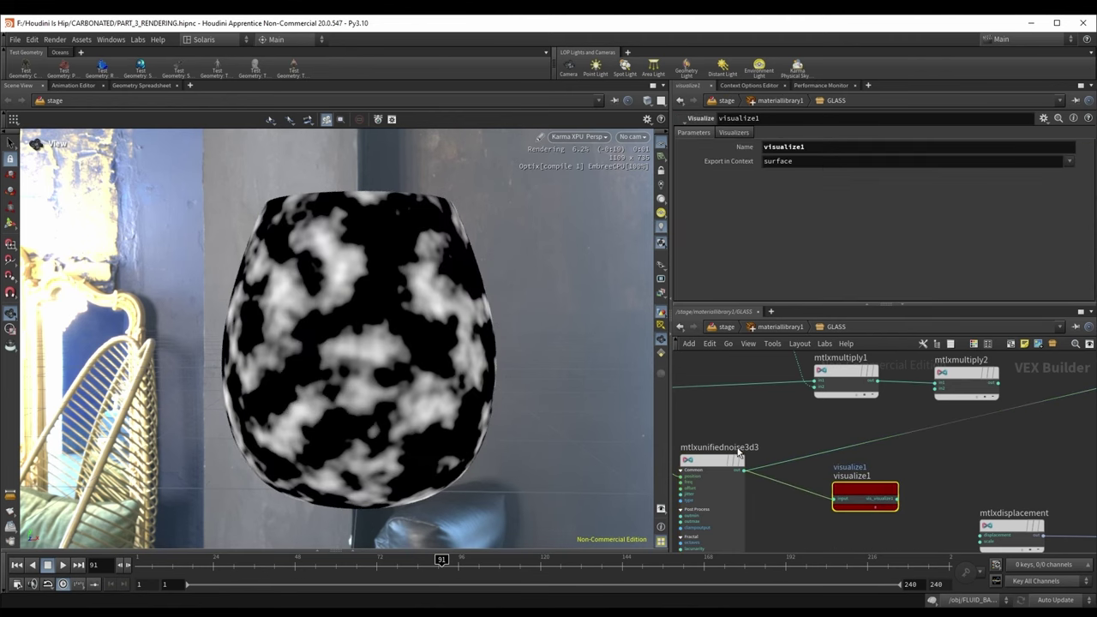
Step: Set the fractal octaves of mtlxunifiednoise3d3 to 6 and its lacunarity to 4.13 for finer noise detail
left_click(738, 455)
scroll(397, 367, "down", 1)
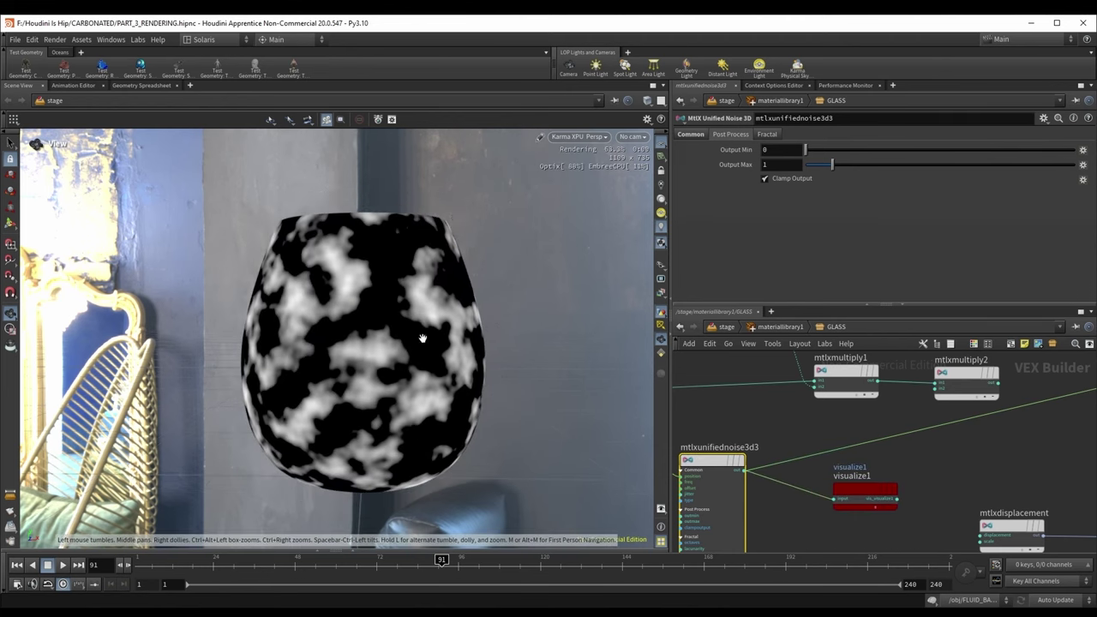
left_click(769, 137)
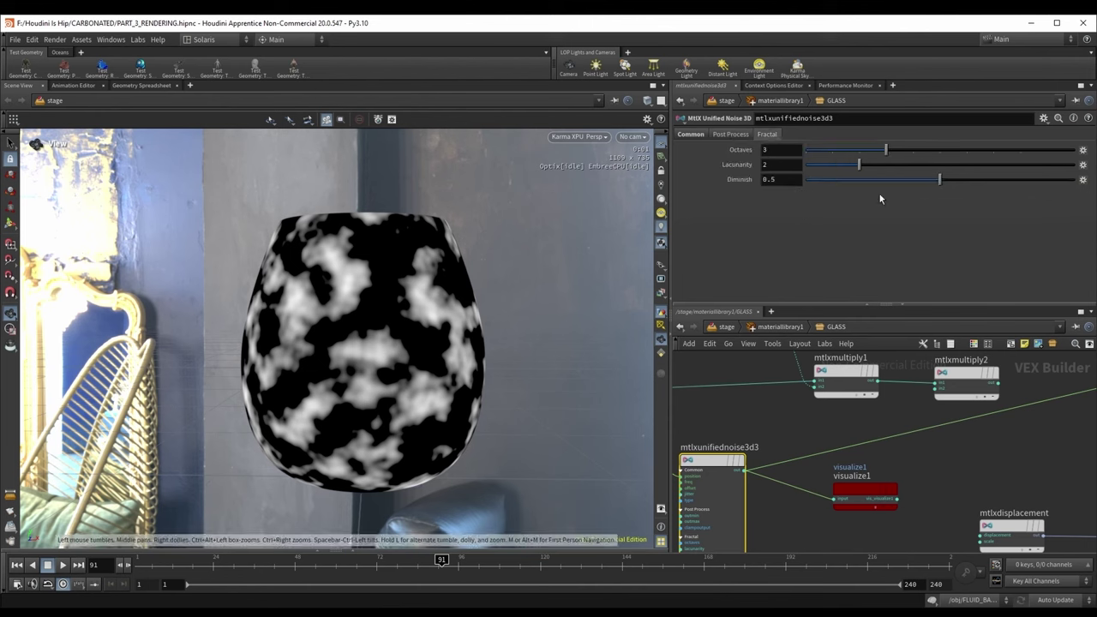
left_click(939, 149)
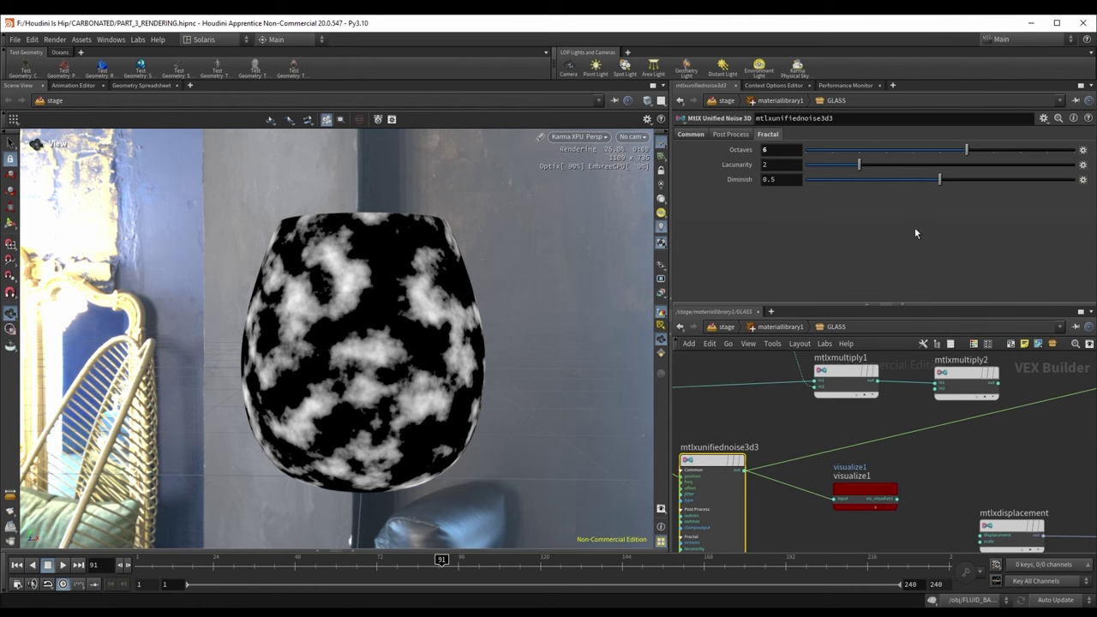
left_click(890, 164)
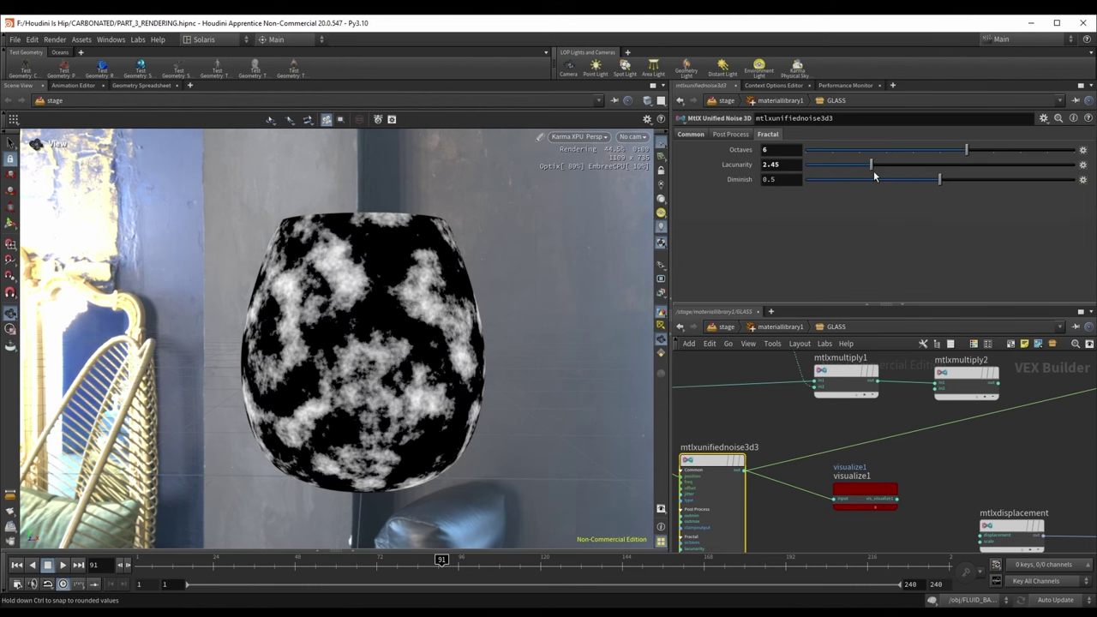
left_click_drag(874, 176, 917, 166)
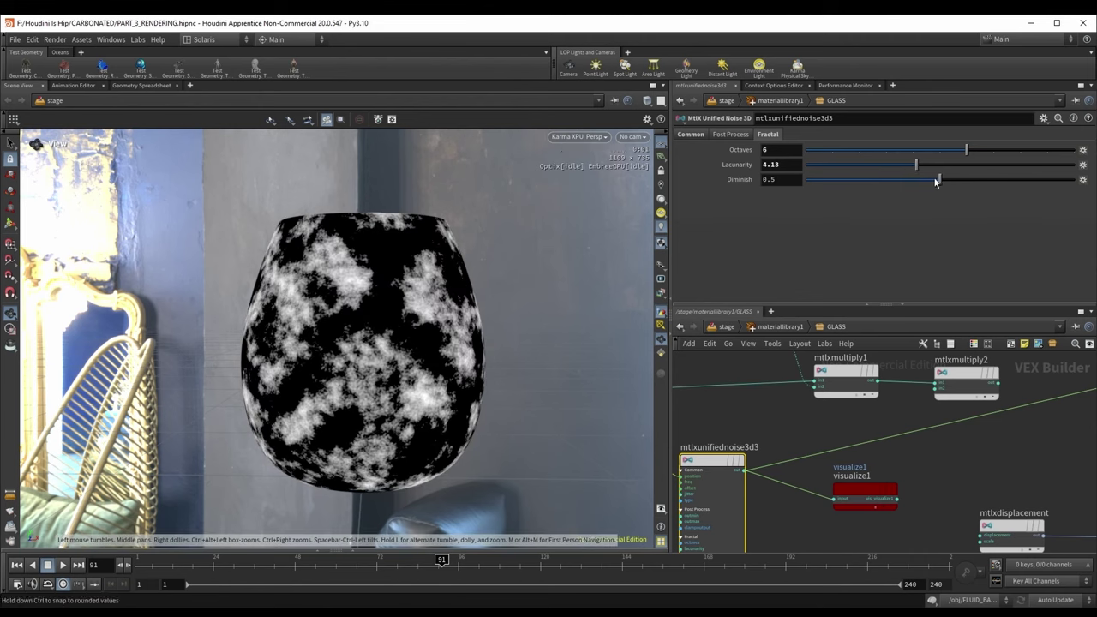
Step: Set the fractal diminish of mtlxunifiednoise3d3 to 0.719 and nudge its position in the network
left_click_drag(940, 180, 999, 181)
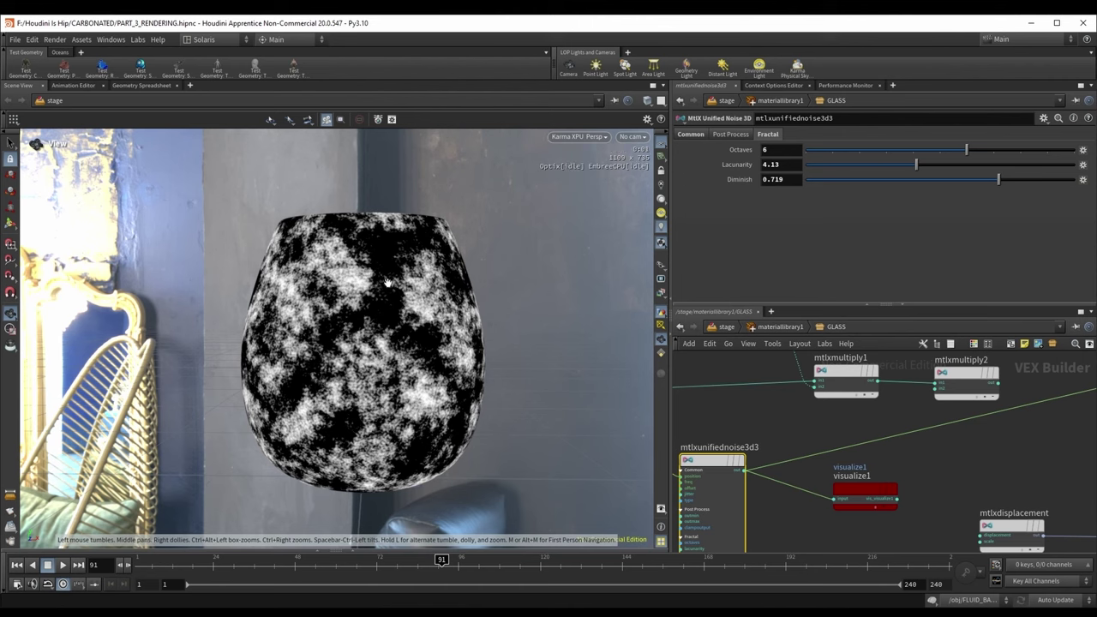
scroll(912, 469, "down", 2)
middle_click_drag(912, 469, 974, 443)
left_click_drag(849, 463, 835, 451)
middle_click_drag(864, 474, 830, 432)
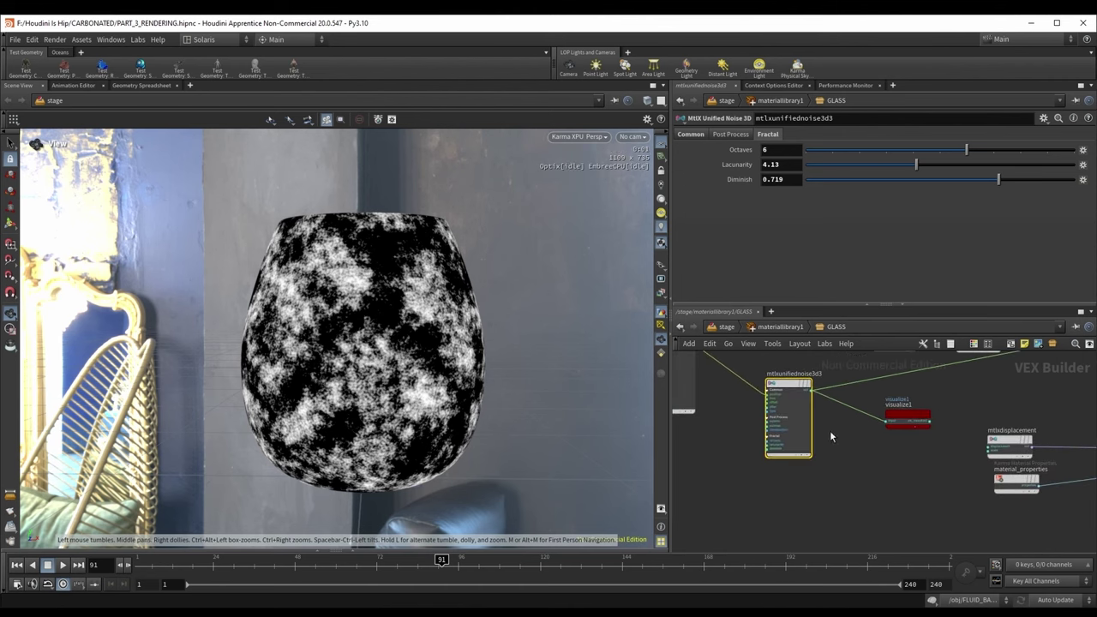
Step: Duplicate mtlxunifiednoise3d3 into the free space below it and set the copy's noise type to Worley
scroll(791, 398, "down", 1)
scroll(793, 400, "up", 1)
left_click_drag(782, 382, 785, 488, "alt")
left_click(691, 135)
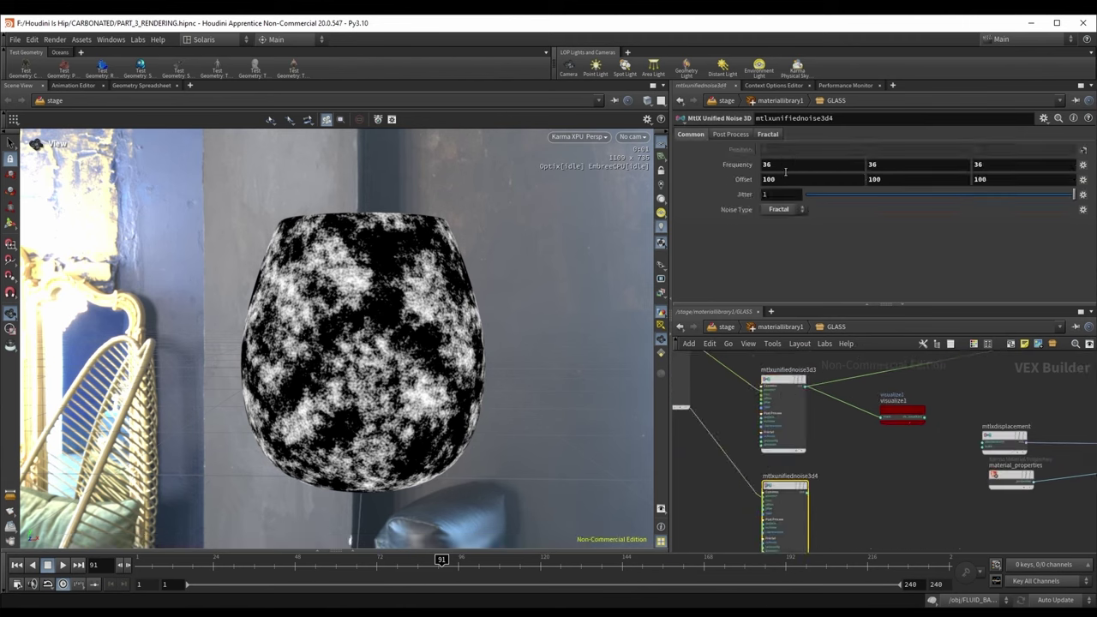
left_click(789, 211)
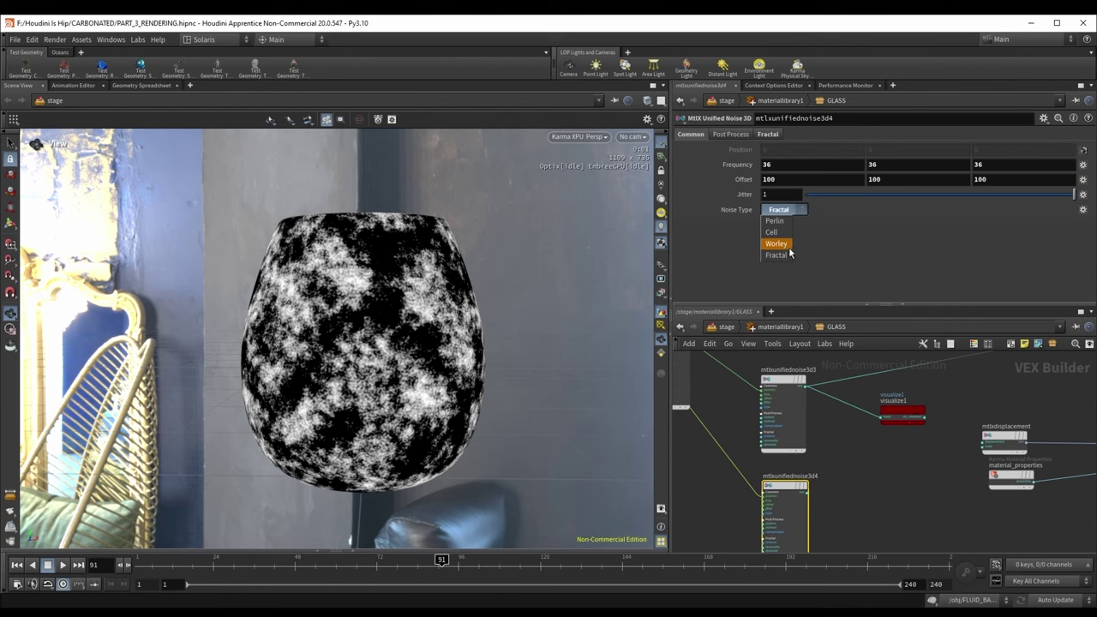
left_click(777, 244)
Step: Duplicate mtlxmultiply1 into the free space near the two lower noise nodes
middle_click_drag(873, 450, 810, 493)
scroll(810, 493, "down", 2)
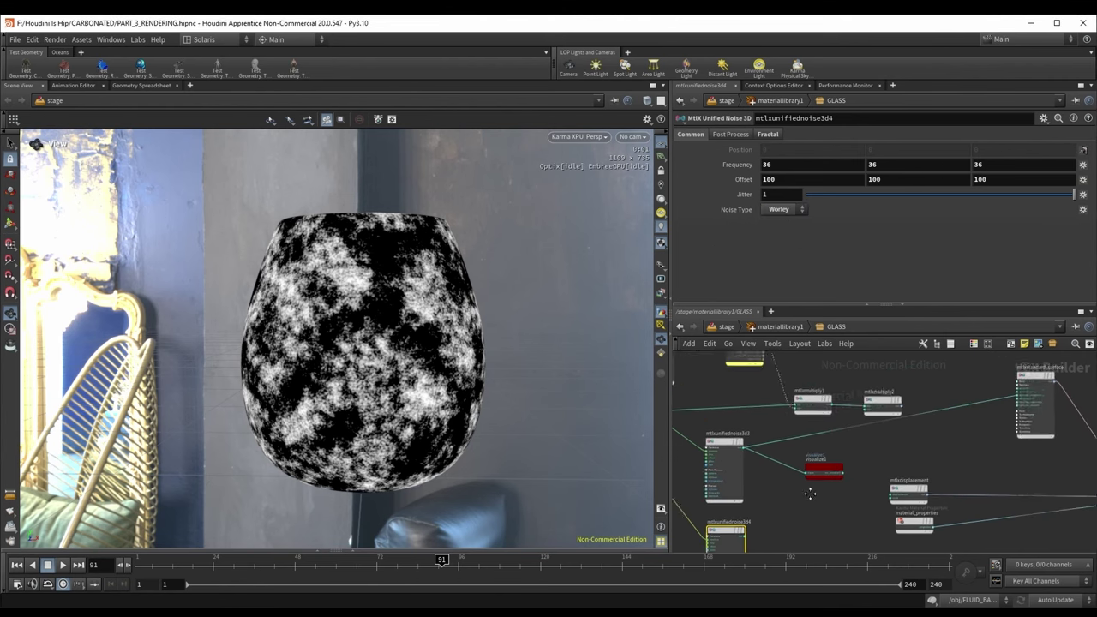
middle_click_drag(836, 455, 848, 451)
scroll(822, 413, "up", 3)
left_click_drag(823, 406, 786, 517, "alt")
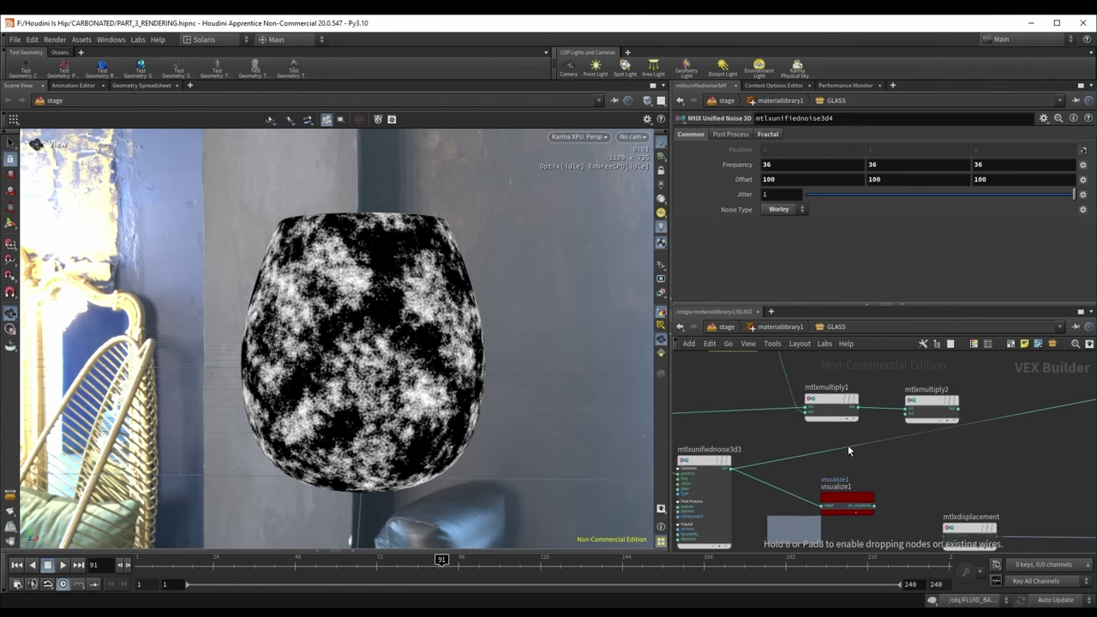
Step: Wire mtlxunifiednoise3d3 and mtlxunifiednoise3d4 into mtlxmultiply3 and connect its output to specular_roughness of mtlxstandard_surface
middle_click_drag(829, 469, 869, 409)
scroll(831, 412, "up", 1)
scroll(784, 439, "down", 2)
left_click_drag(768, 419, 807, 472)
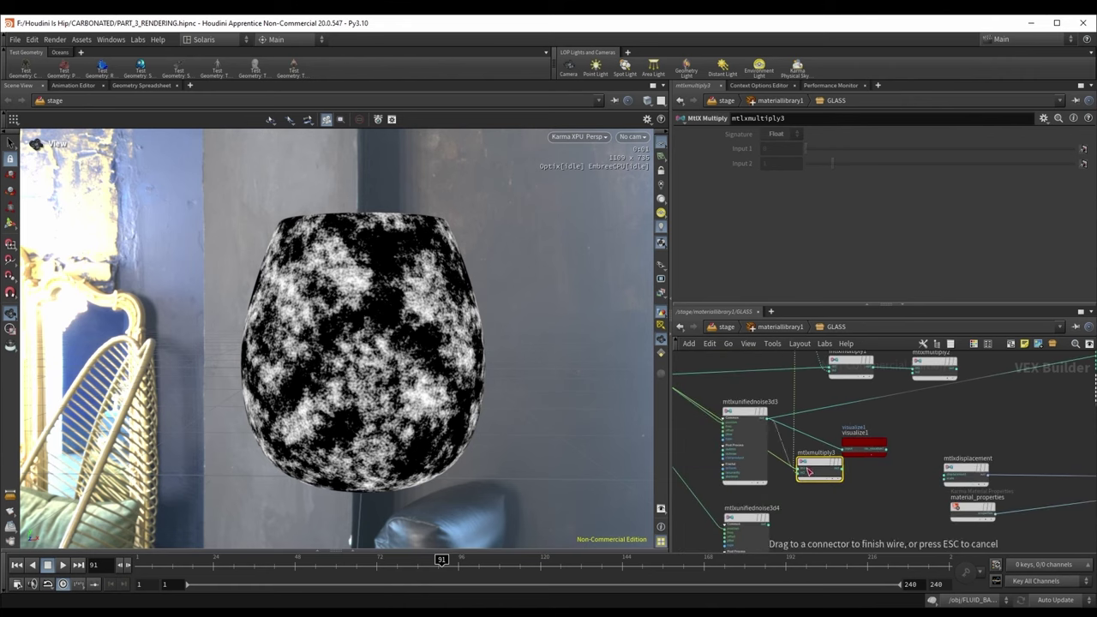
left_click_drag(769, 525, 804, 474)
left_click_drag(820, 467, 841, 481)
left_click(863, 482)
middle_click_drag(959, 420, 922, 401)
scroll(858, 455, "up", 1)
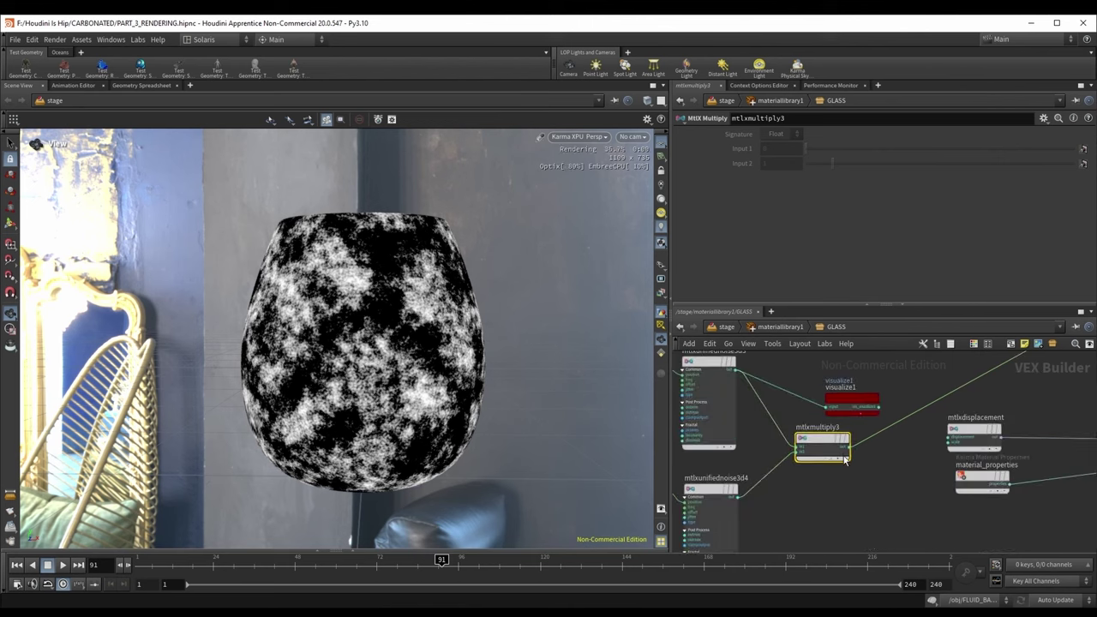
Step: Visualize the output of mtlxmultiply3 and the output of mtlxunifiednoise3d4, placing the visualize node clear of the wires
key("x")
left_click_drag(924, 443, 876, 515)
left_click(715, 510)
scroll(819, 488, "up", 1)
middle_click_drag(766, 528, 762, 448)
scroll(840, 481, "down", 2)
scroll(815, 463, "up", 2)
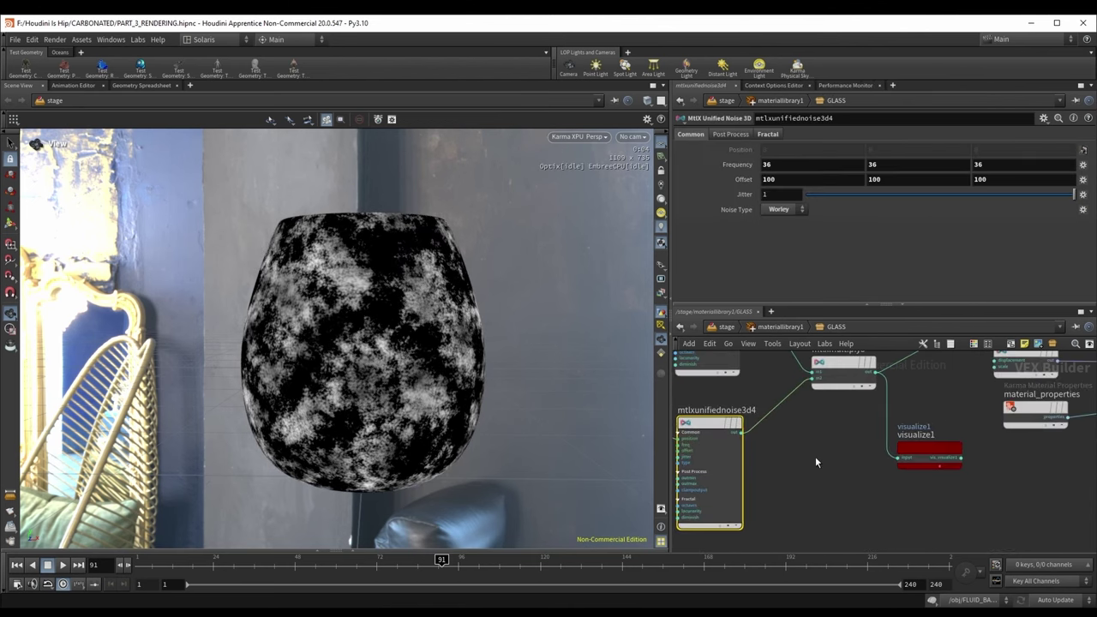
key("x")
left_click(716, 423)
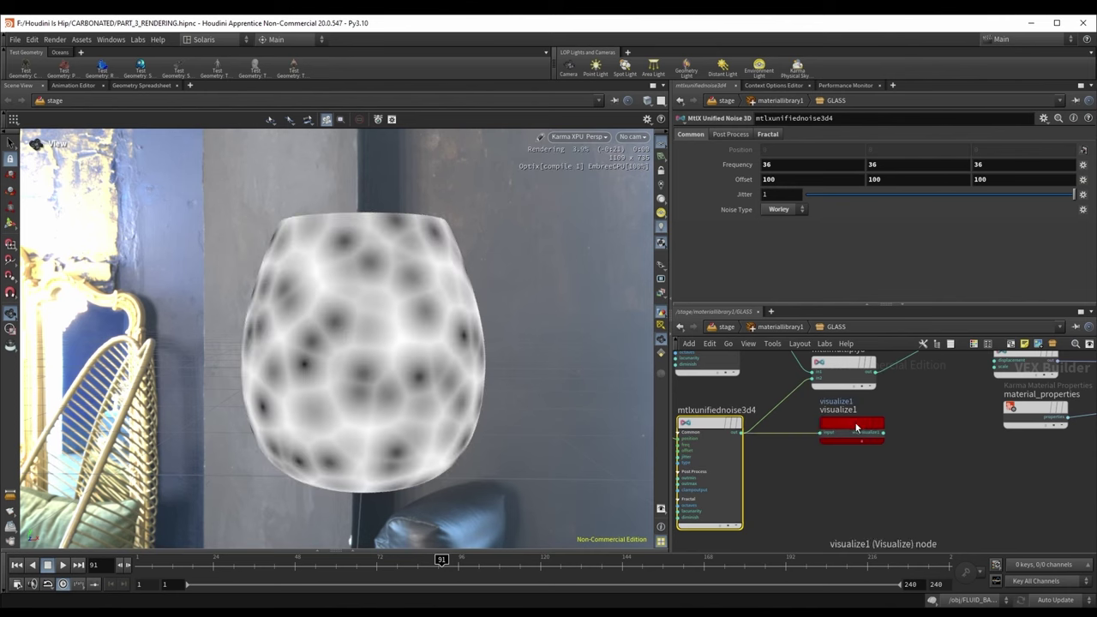
left_click_drag(858, 429, 848, 478)
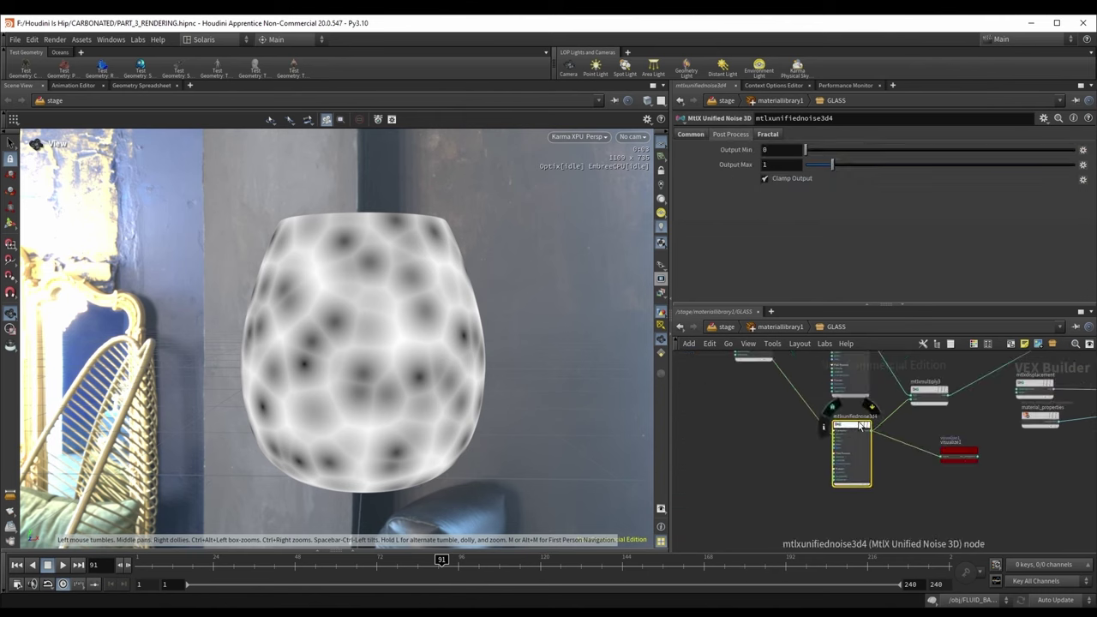
Step: Insert a Karma Ramp Parameter node on the output of mtlxunifiednoise3d4, ahead of mtlxmultiply3
left_click_drag(852, 426, 809, 434)
key("Tab")
type("ramp")
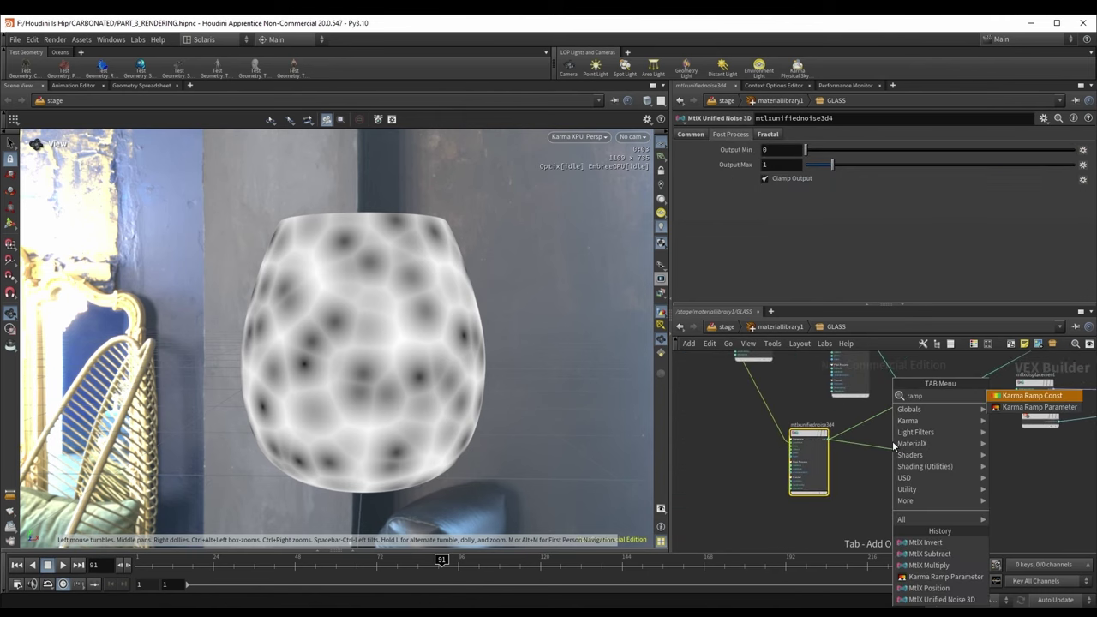
left_click(1032, 396)
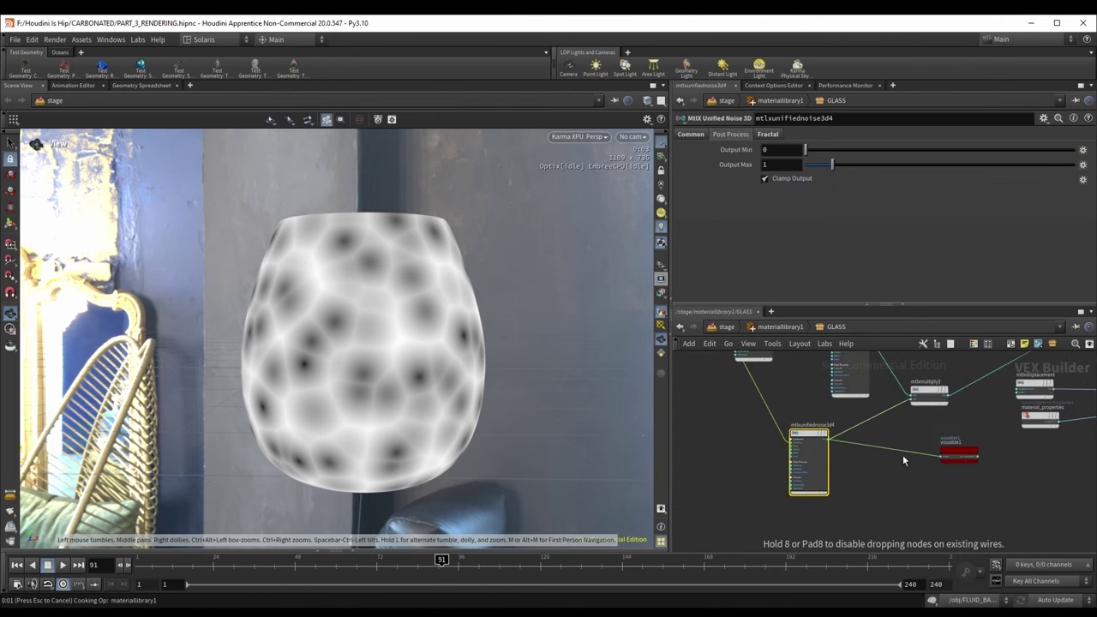
left_click(903, 455)
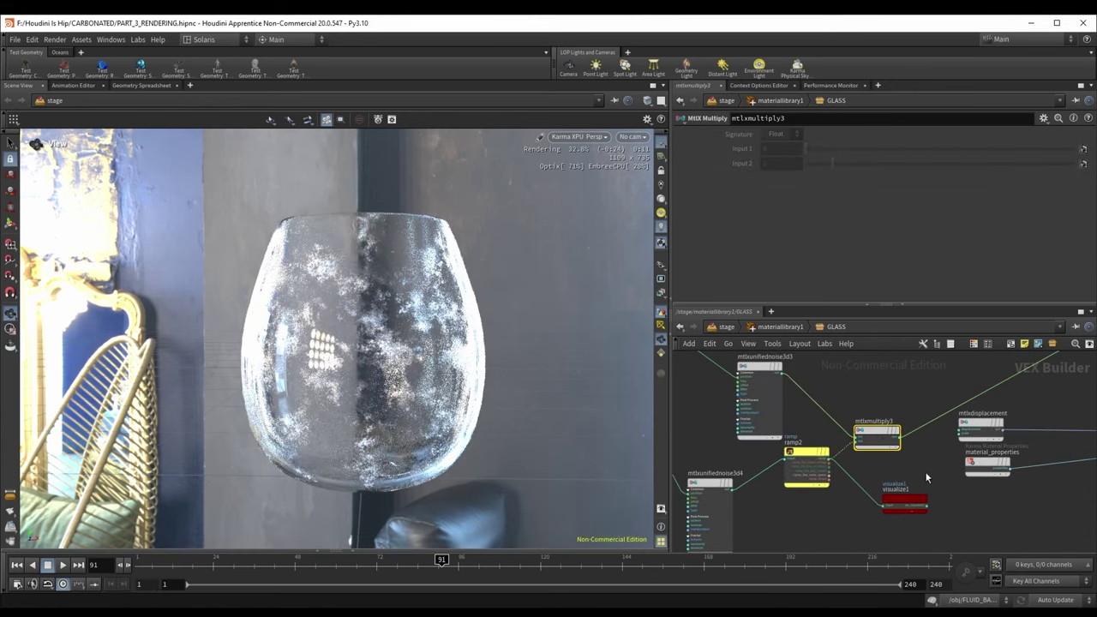
Step: Visualize the output of mtlxmultiply3 and move that node up, clear of ramp2
key("x")
left_click(876, 438)
left_click_drag(877, 437, 849, 385)
Step: Move the black stop of ramp2 about a third of the way along the ramp
left_click(816, 455)
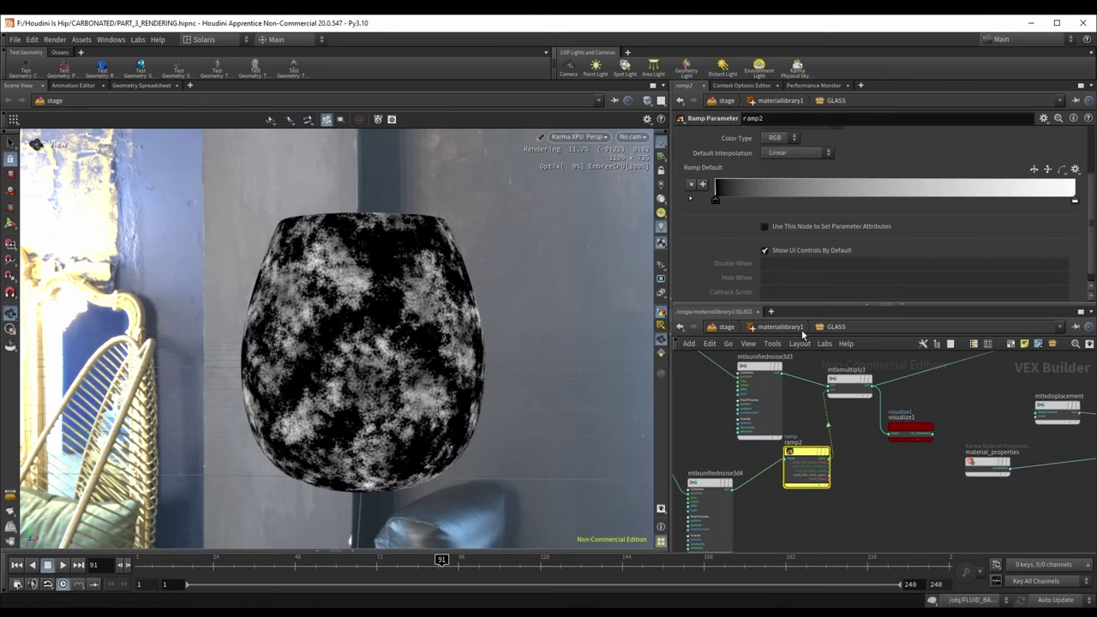
scroll(733, 215, "up", 2)
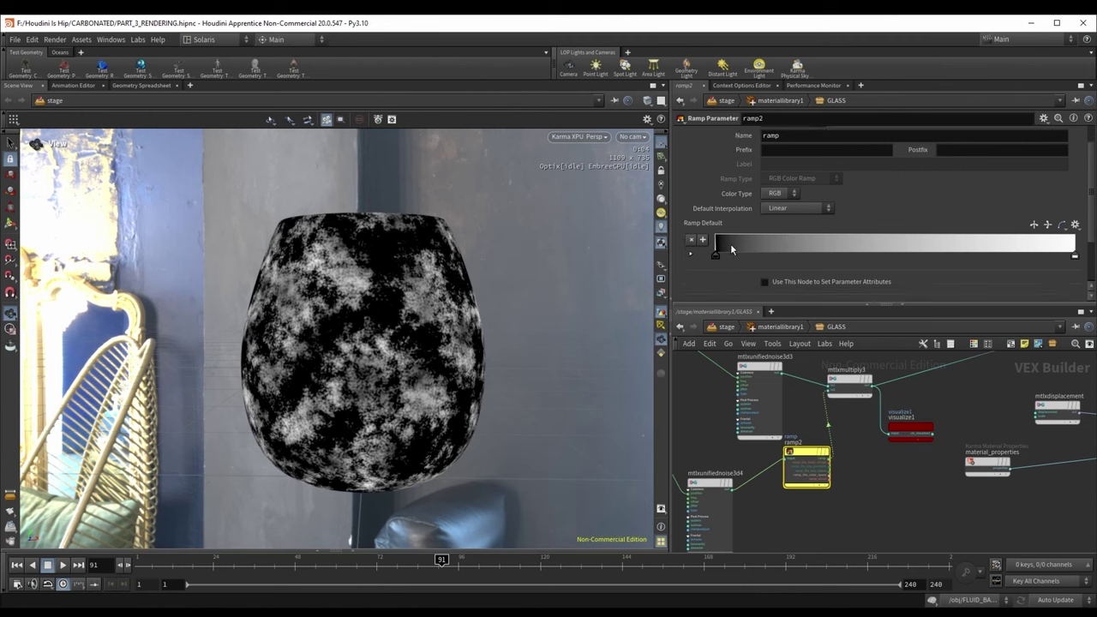
left_click(828, 265)
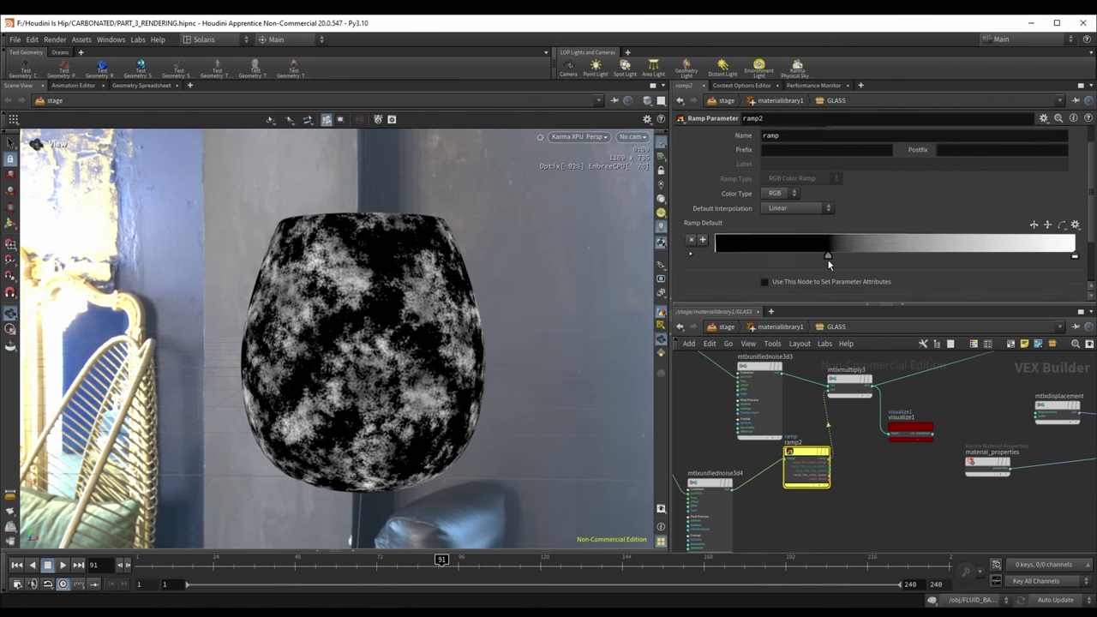
Step: Lower the frequency of mtlxunifiednoise3d4 uniformly on all three axes for larger Worley cells
left_click(710, 484)
middle_click_drag(734, 167, 736, 161)
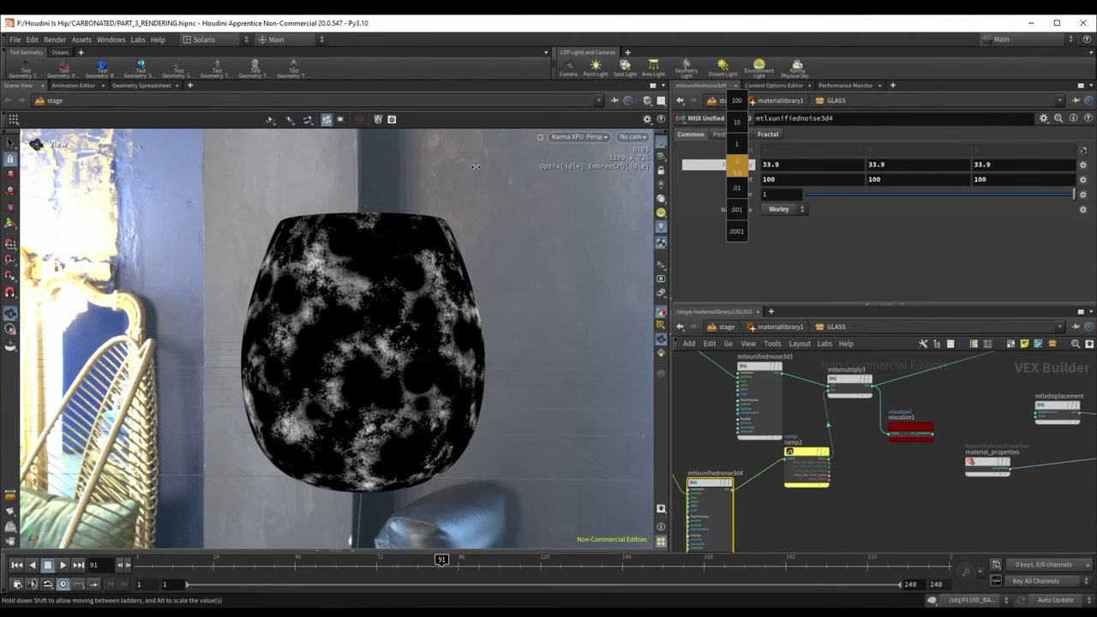
middle_click_drag(326, 164, 318, 163)
Step: Move the black stop of ramp2 to about two thirds along the ramp and space out ramp2 and mtlxunifiednoise3d3
left_click(806, 468)
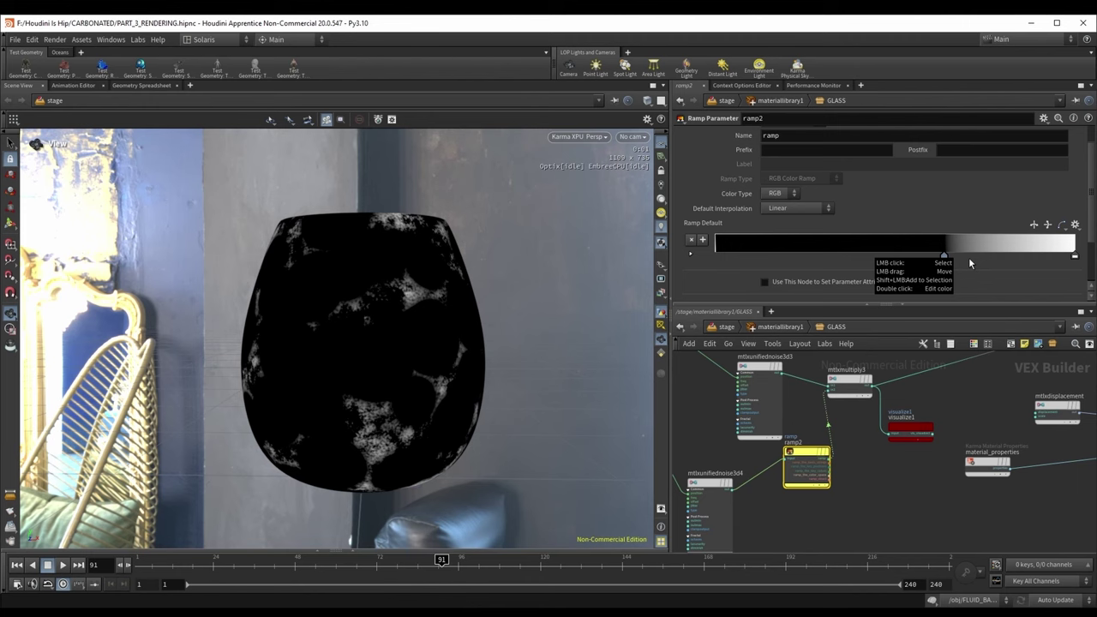
left_click_drag(968, 257, 950, 257)
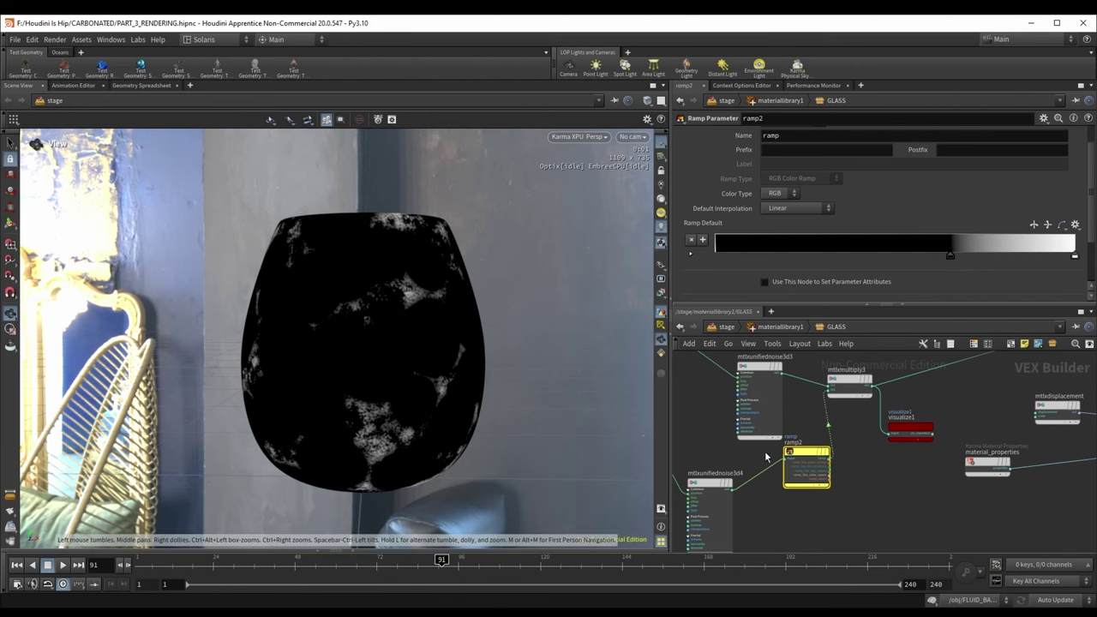
left_click_drag(798, 462, 804, 476)
left_click_drag(752, 437, 734, 431)
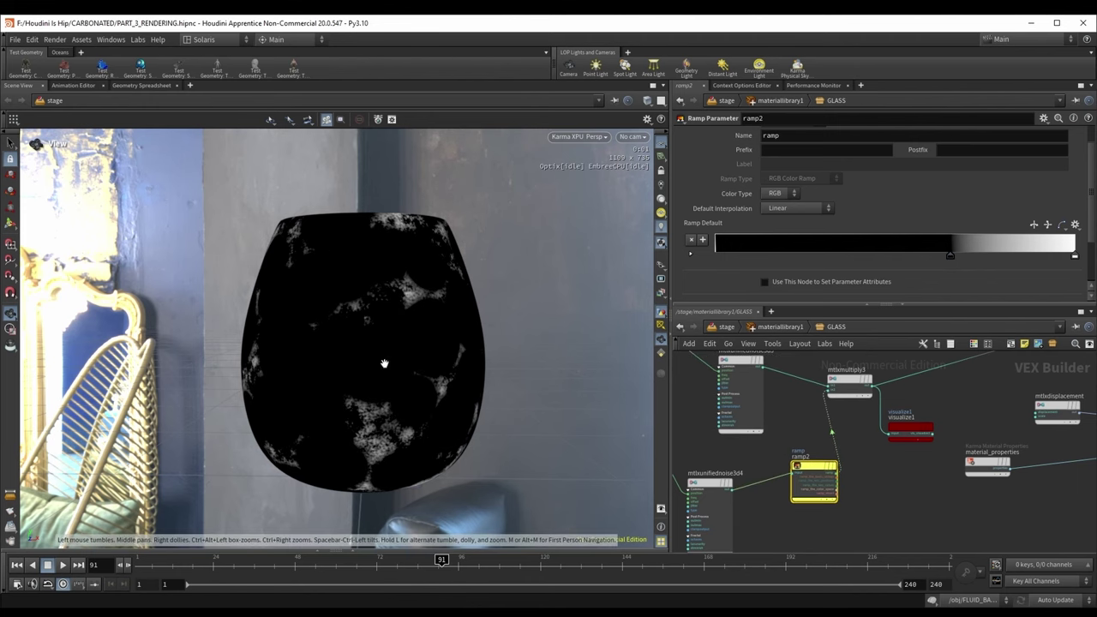
Step: Inspect the glass from another angle and switch the viewport to look through /cameras/camera1
left_click_drag(384, 364, 489, 282)
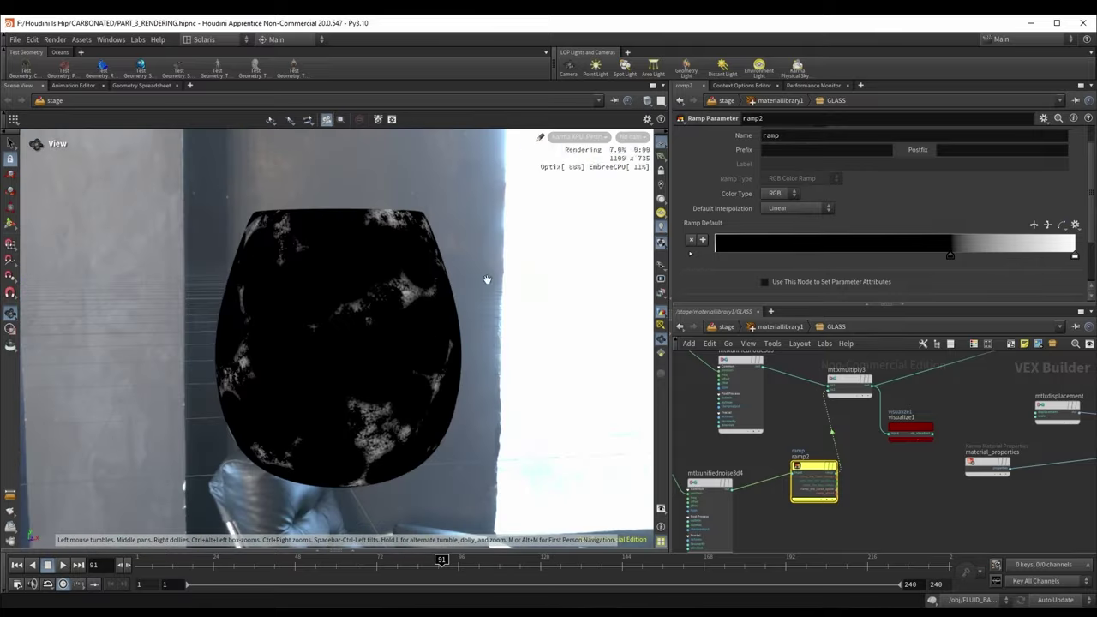
left_click(632, 138)
left_click(652, 160)
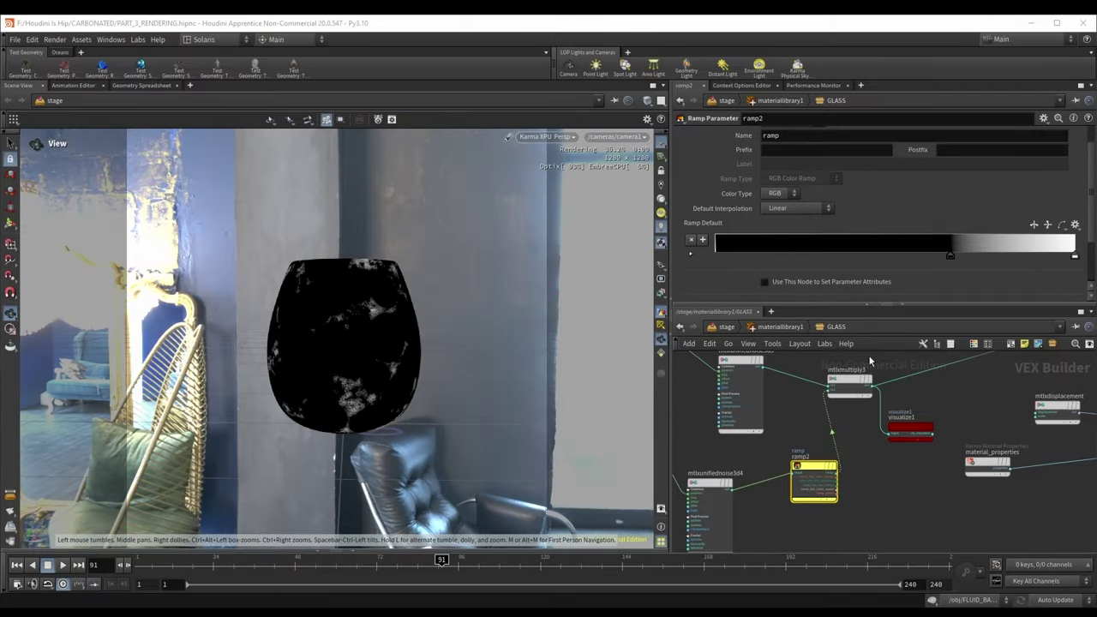
Step: Reposition mtlxmultiply2 farther from mtlxmultiply1, toward mtlxstandard_surface, to make room for more nodes
middle_click_drag(962, 376, 802, 464)
scroll(836, 433, "up", 1)
left_click_drag(810, 413, 877, 386)
scroll(902, 409, "down", 1)
middle_click_drag(871, 412, 856, 449)
left_click_drag(871, 400, 846, 409)
middle_click_drag(851, 469, 844, 440)
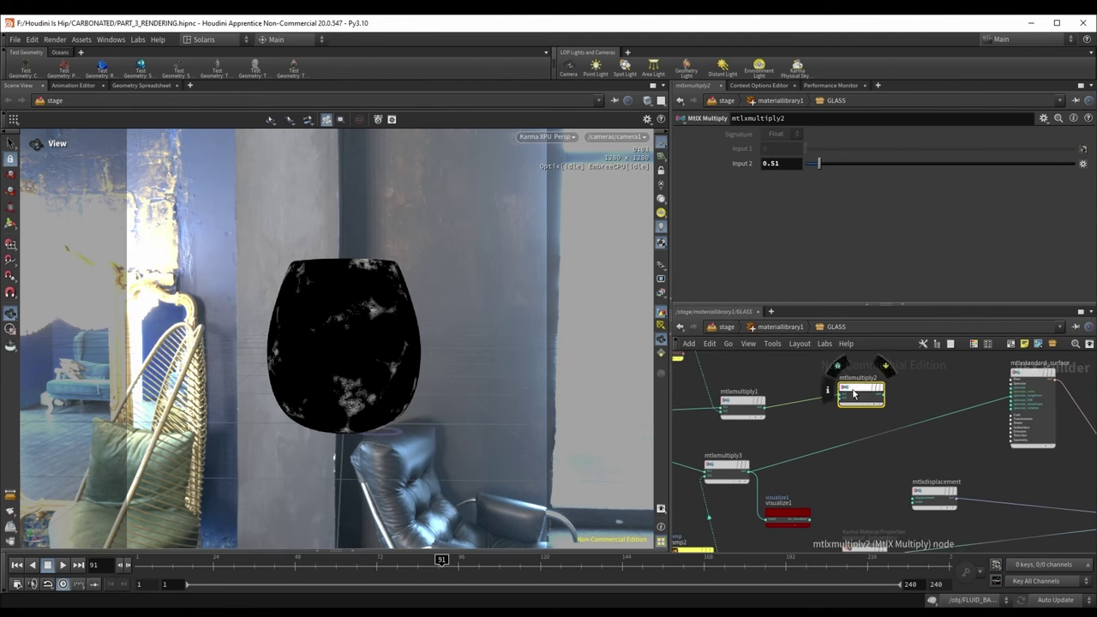
Step: Duplicate mtlxmultiply2 below itself and wire the output of mtlxmultiply3 into the copy's first input
left_click_drag(851, 394, 862, 469, "alt")
mouse_move(748, 474)
mouse_move(748, 474)
left_mouse_down()
mouse_move(795, 463)
mouse_move(740, 476)
left_mouse_up()
left_click_drag(742, 473, 851, 468)
Step: Add a MtlX Add node between mtlxmultiply2 and mtlxstandard_surface
middle_click_drag(944, 430, 902, 437)
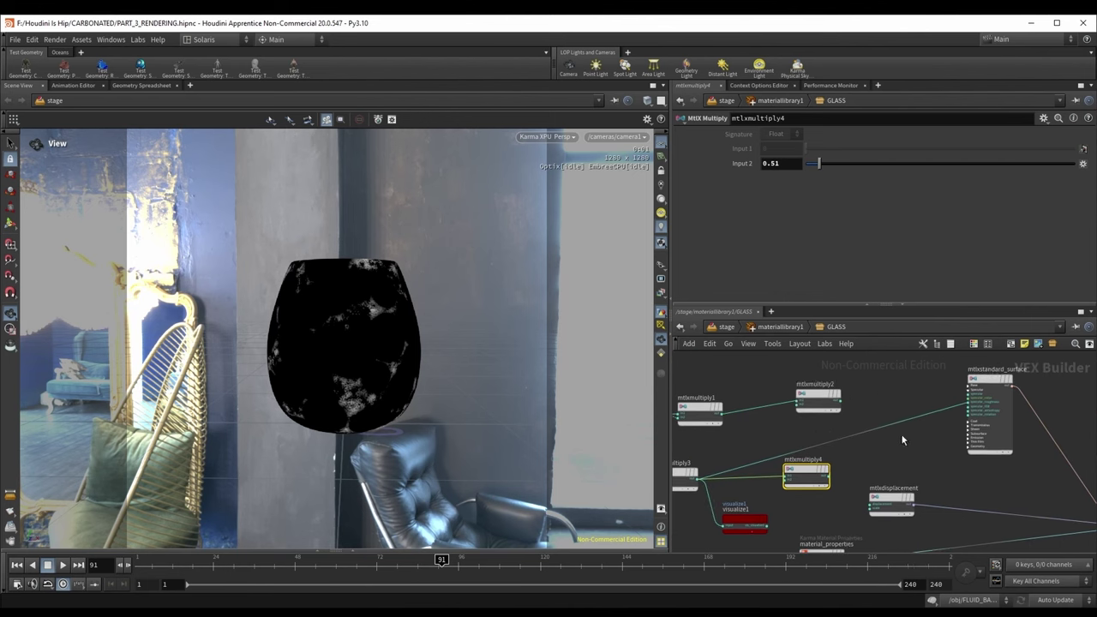
key("Tab")
type("add")
left_click(1009, 397)
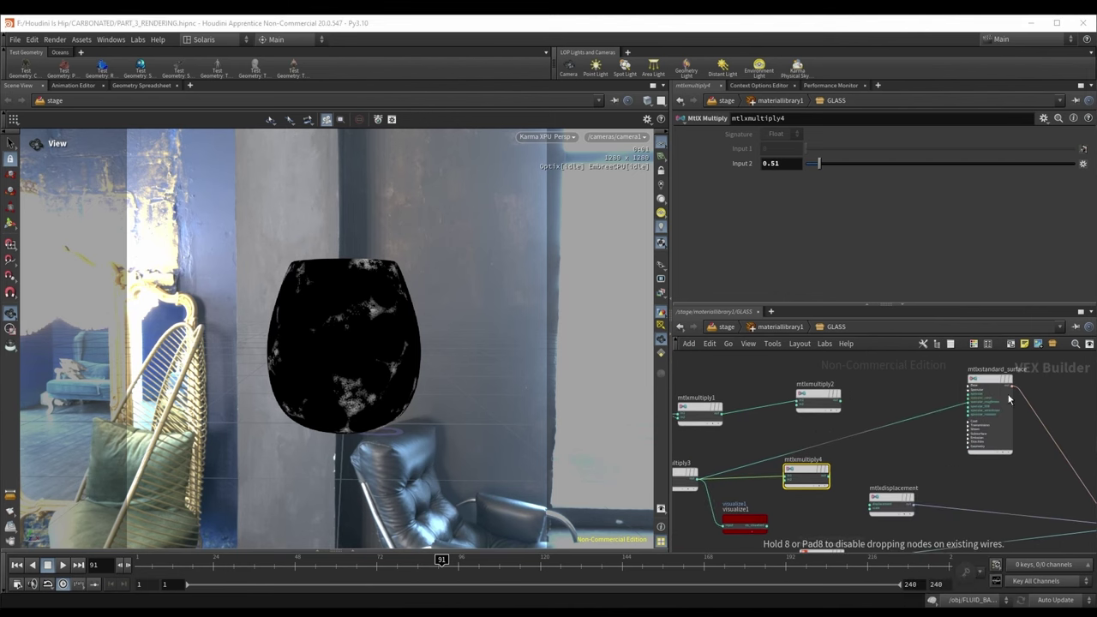
left_click(888, 403)
Step: Feed mtlxmultiply2 and mtlxmultiply4 into mtlxadd1 and wire its output into specular_roughness of mtlxstandard_surface
left_click(872, 406)
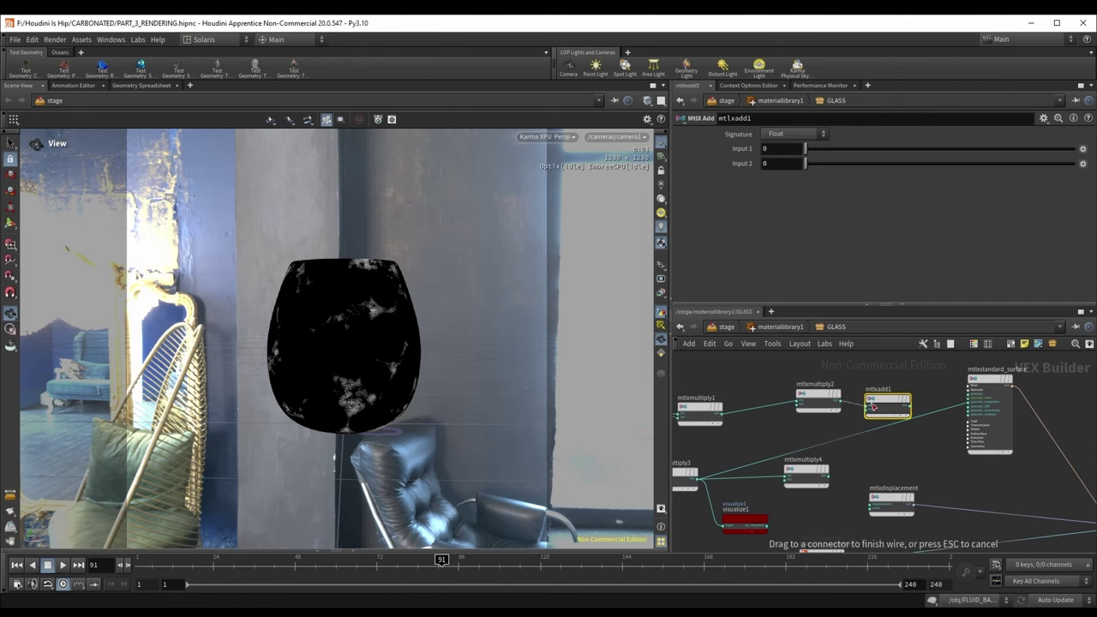
left_click(830, 487)
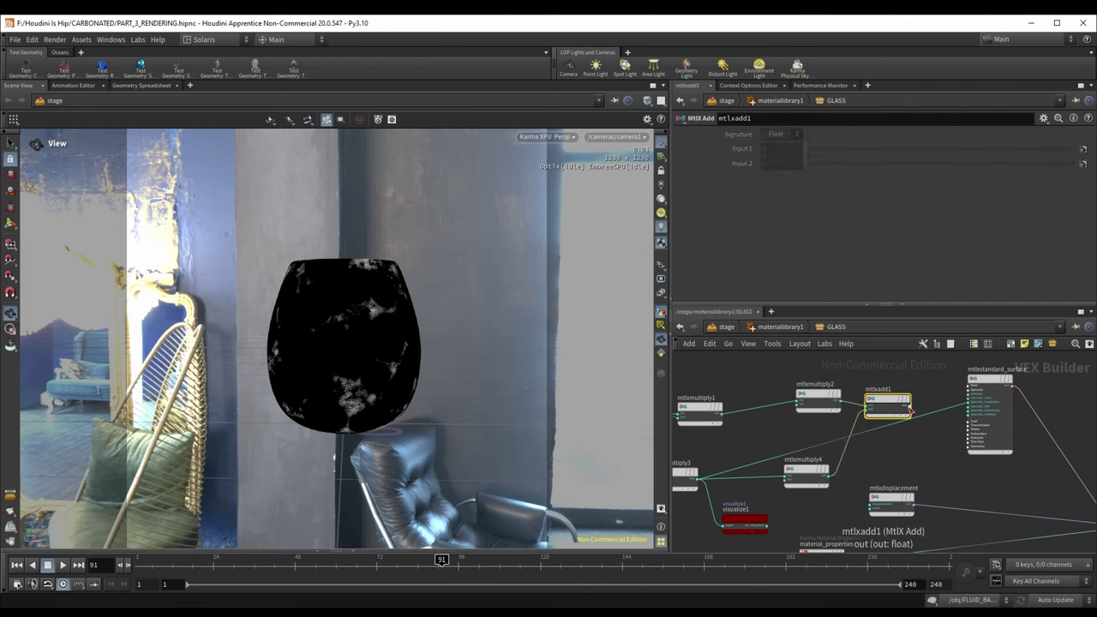
left_click(969, 405)
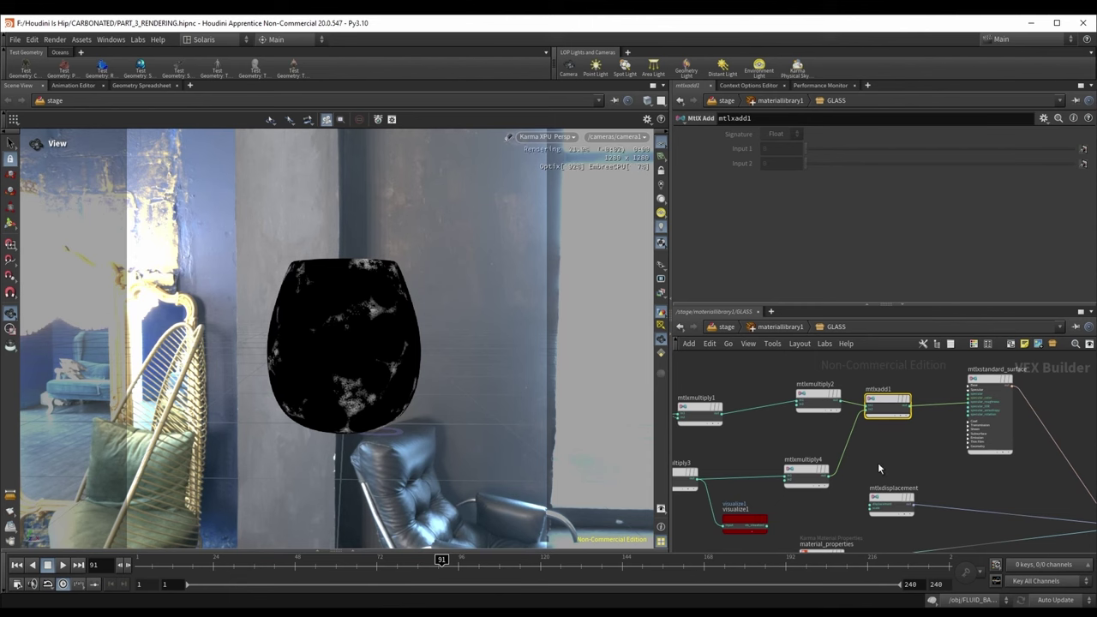
Step: Shift mtlxmultiply4 slightly closer to mtlxadd1 and delete the visualize node to render the actual glass
left_click_drag(808, 475, 816, 462)
left_click(751, 524)
key("Delete")
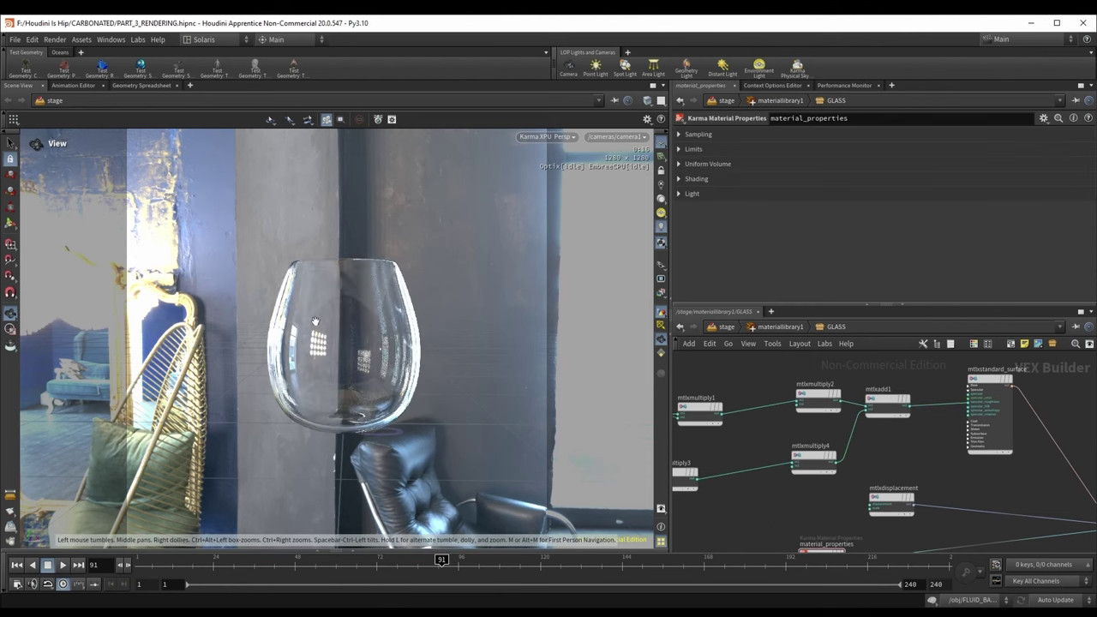
Step: Visualize the output of mtlxadd1 and place the visualize node below its wire to mtlxstandard_surface
left_click(896, 407)
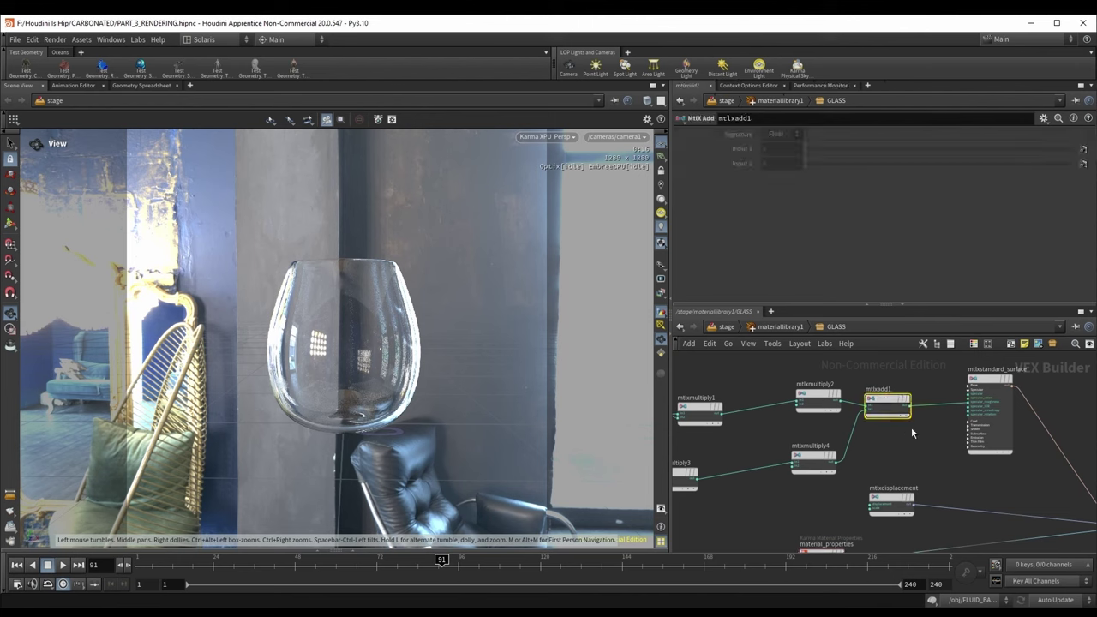
key("x")
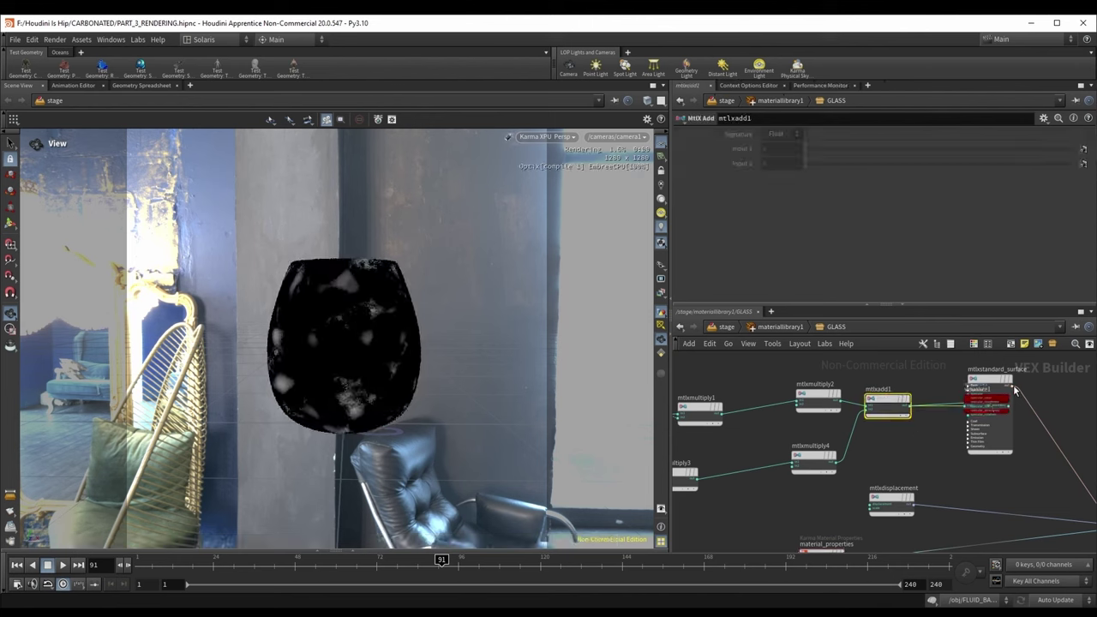
left_click_drag(992, 405, 936, 450)
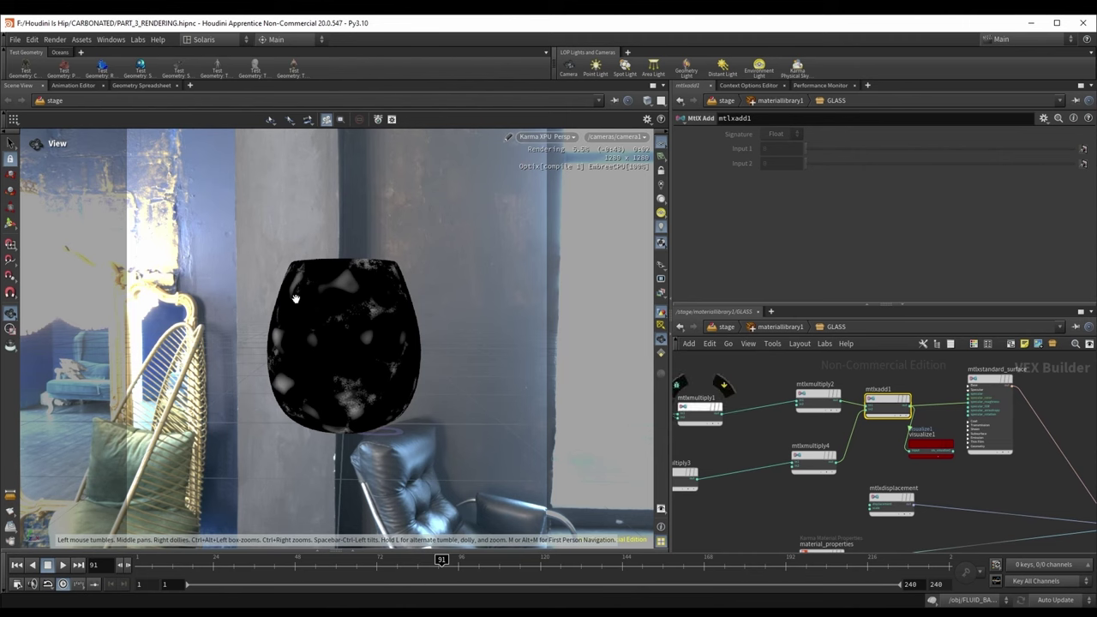
Step: Move the black stop of ramp2's default ramp slightly towards the dark end so its gradient starts earlier
middle_click_drag(855, 443, 949, 431)
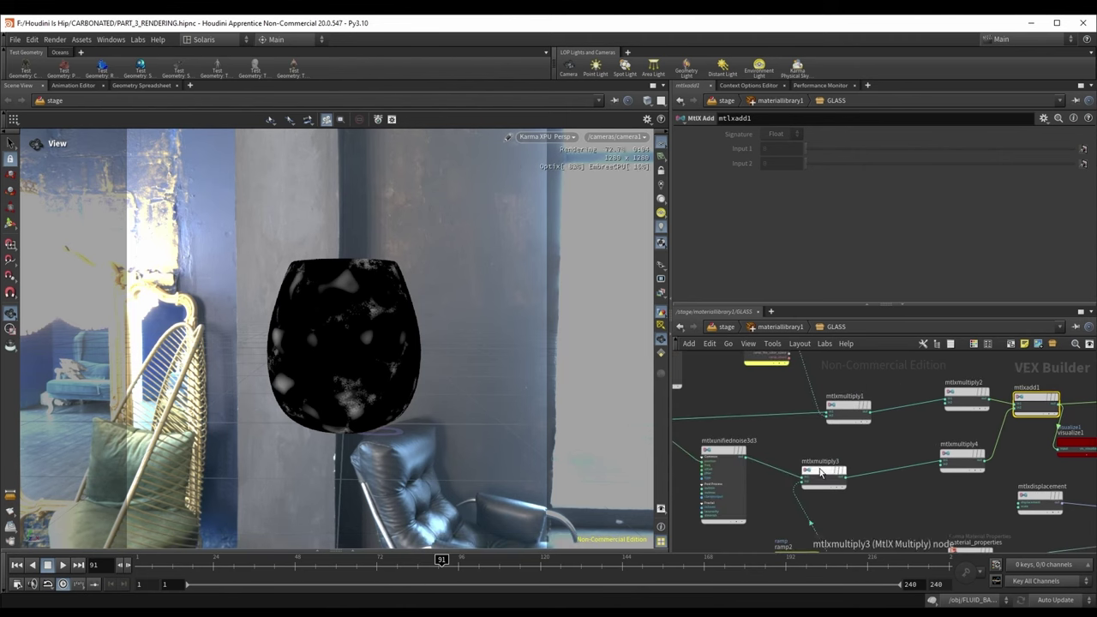
middle_click_drag(848, 470, 895, 420)
left_click(842, 510)
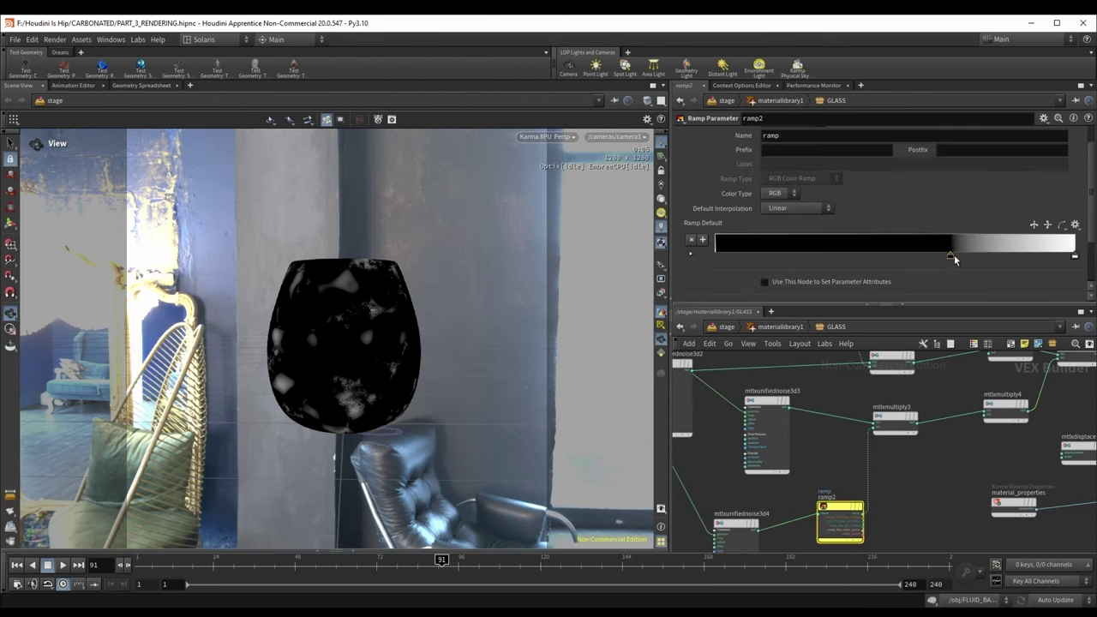
left_click_drag(925, 258, 925, 258)
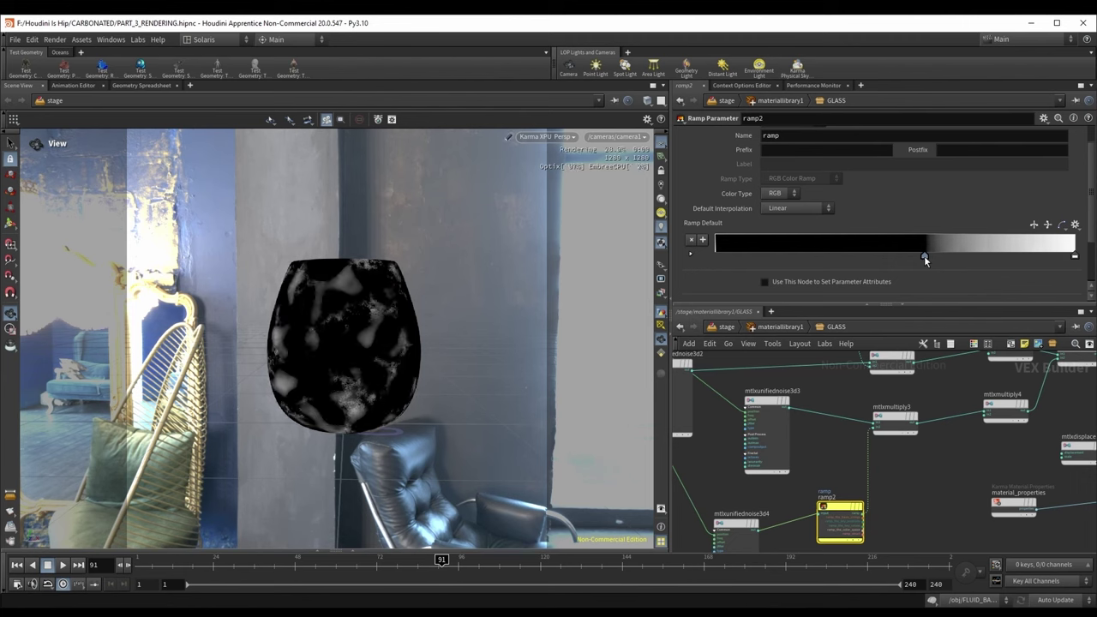
Step: Compare the parameter name and default ramp of ramp1 with those of ramp2
scroll(832, 427, "up", 1)
middle_click_drag(832, 427, 811, 400)
middle_click_drag(800, 458, 797, 434)
scroll(795, 420, "down", 2)
middle_click_drag(796, 386, 780, 323)
left_click(787, 389)
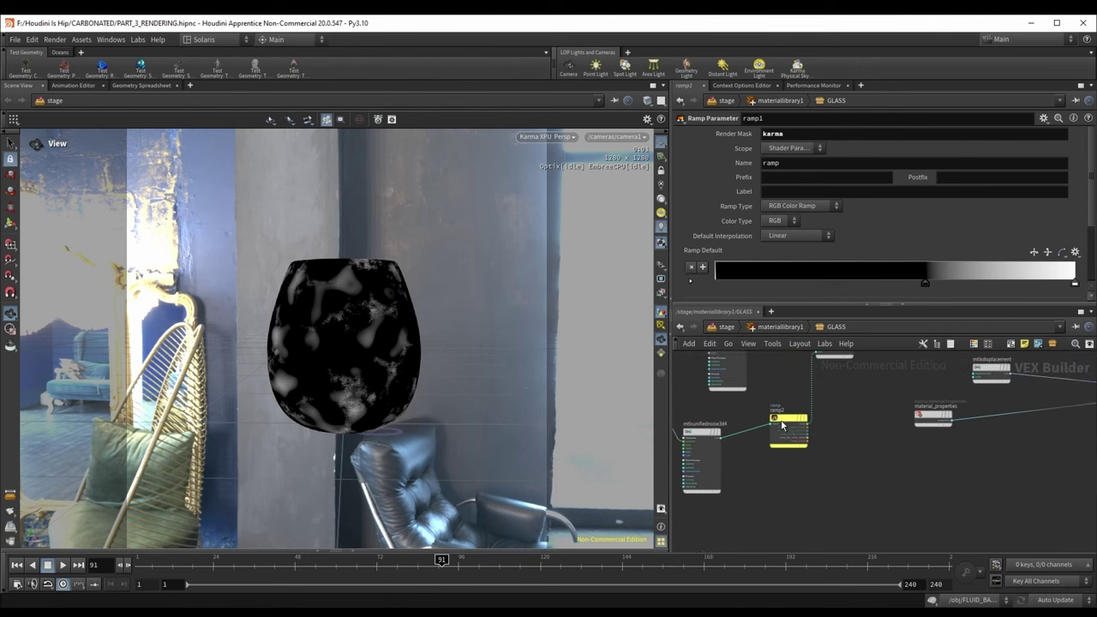
left_click(781, 424)
mouse_move(789, 365)
middle_mouse_down()
mouse_move(799, 516)
mouse_move(783, 356)
middle_mouse_up()
scroll(787, 403, "up", 1)
left_click(790, 428)
scroll(789, 467, "up", 2)
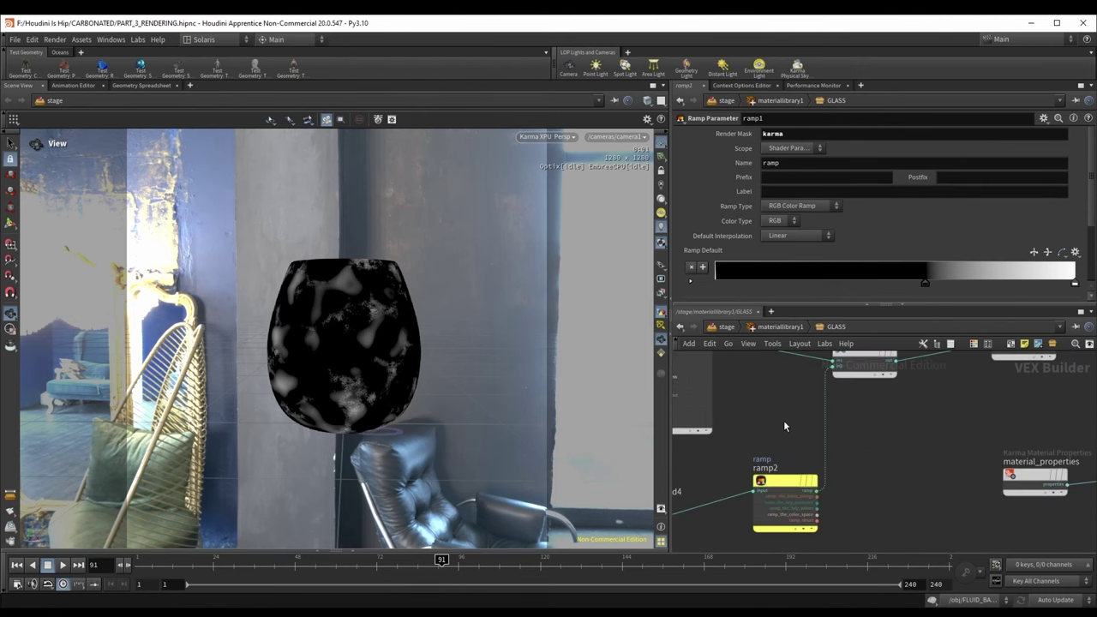
Step: Rename ramp2's parameter to scratches and move its black stop further towards the dark end
left_click(787, 495)
scroll(789, 415, "down", 3)
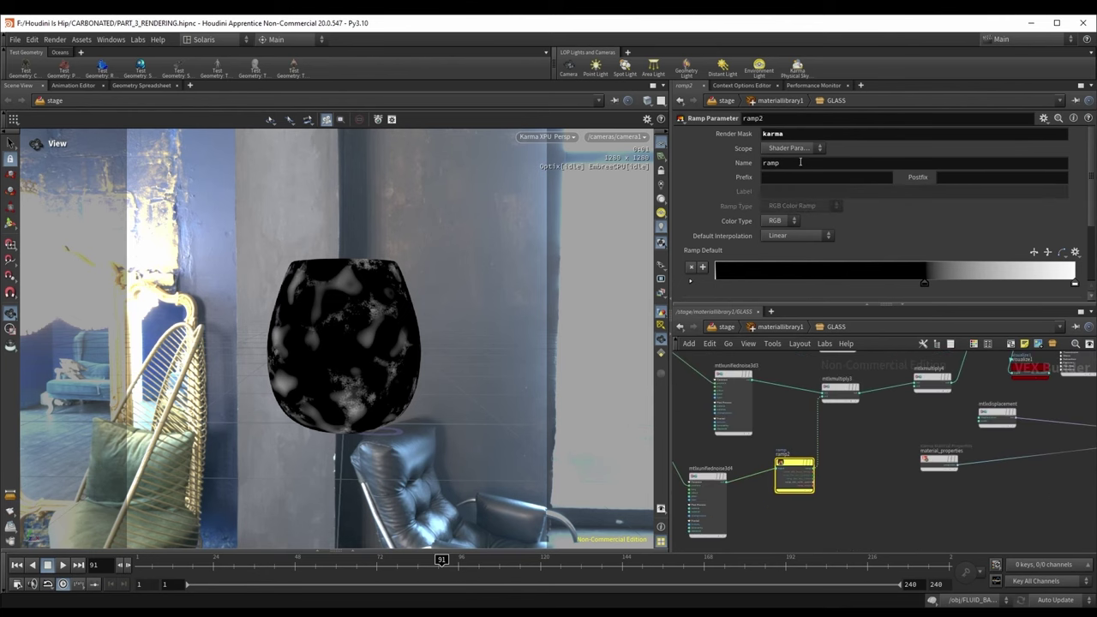
mouse_move(748, 163)
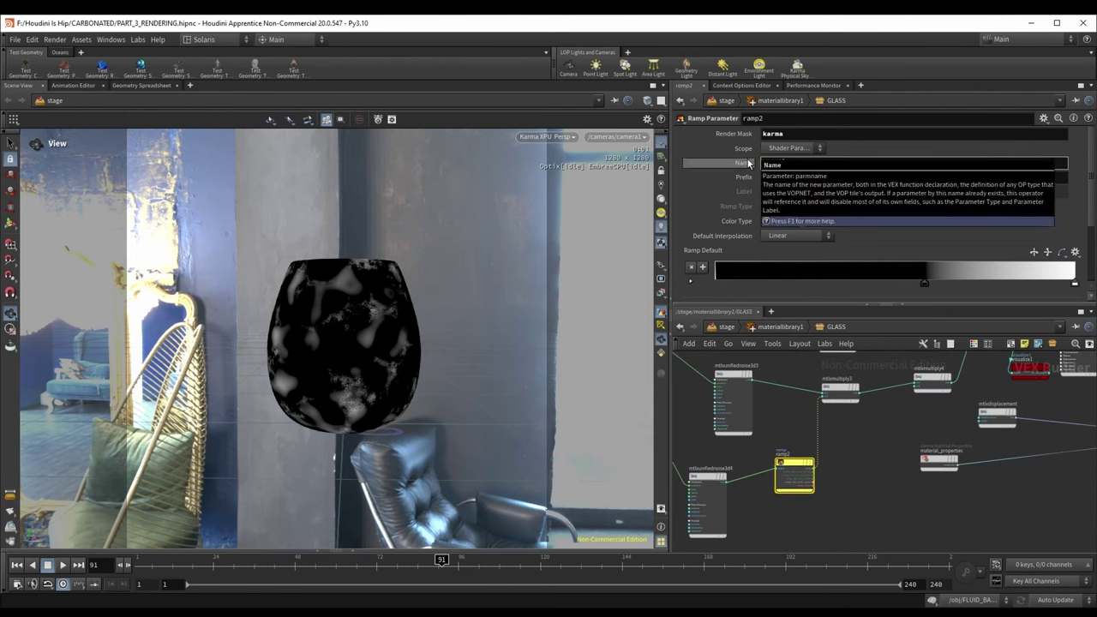
key("Return")
left_click_drag(923, 285, 829, 285)
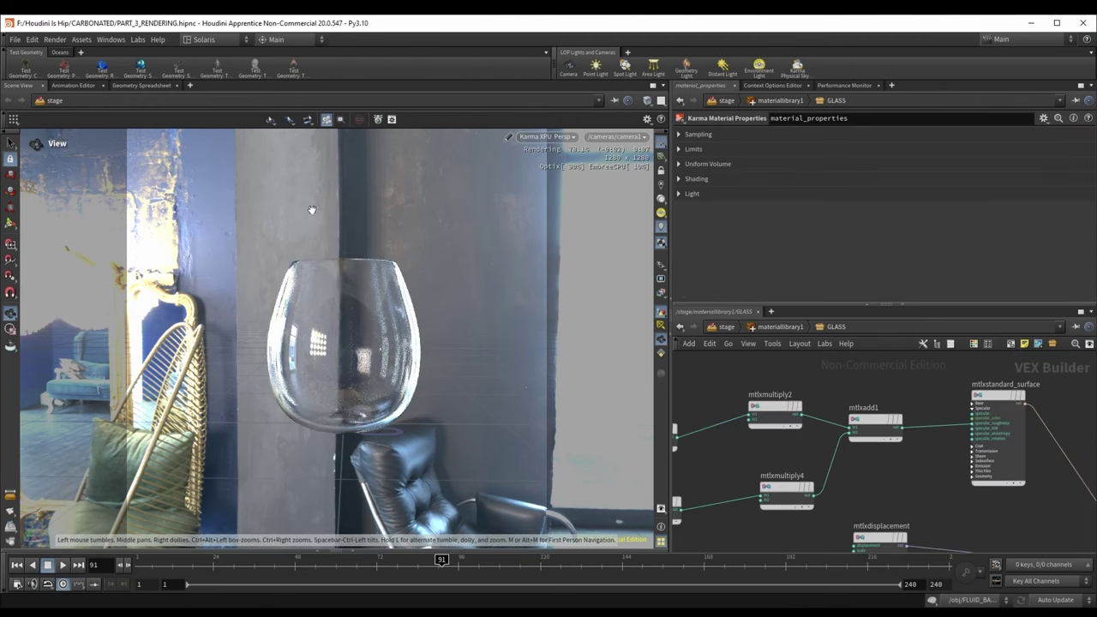
Step: Move the material_properties and mtlxdisplacement nodes lower to free space beneath mtlxadd1
scroll(827, 433, "up", 3)
scroll(827, 433, "down", 3)
middle_click_drag(886, 493, 859, 398)
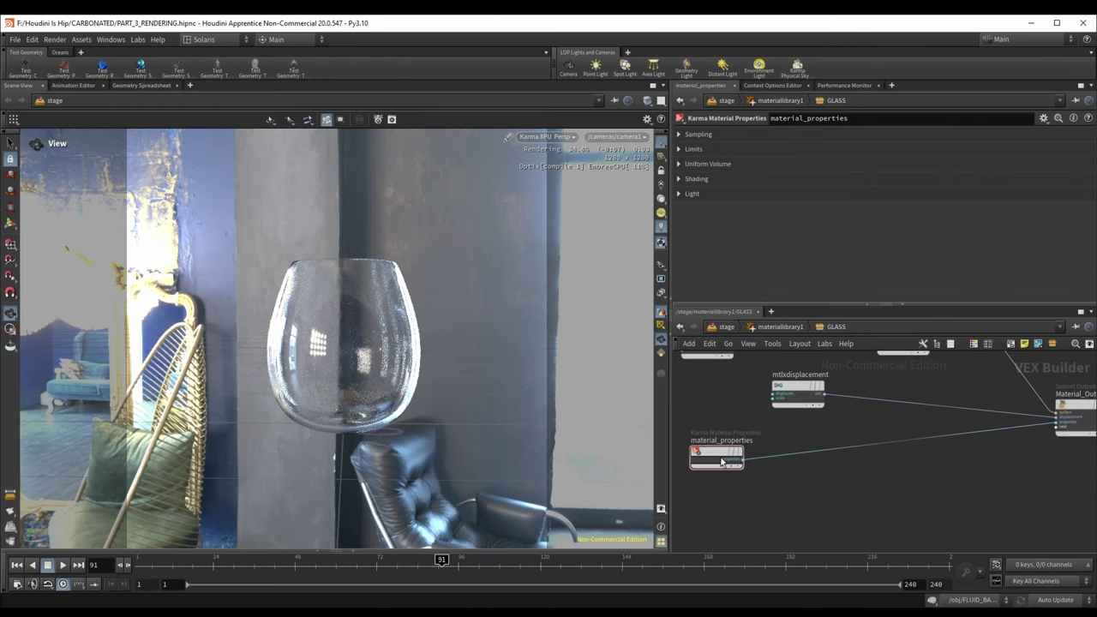
left_click_drag(724, 461, 739, 508)
left_click_drag(787, 398, 755, 455)
scroll(774, 389, "down", 1)
middle_click_drag(774, 388, 825, 456)
scroll(744, 438, "up", 3)
Step: Add a MtlX Bump node between mtlxmultiply4 and mtlxstandard_surface
left_click(746, 439)
scroll(751, 441, "down", 3)
scroll(866, 441, "up", 2)
key("Tab")
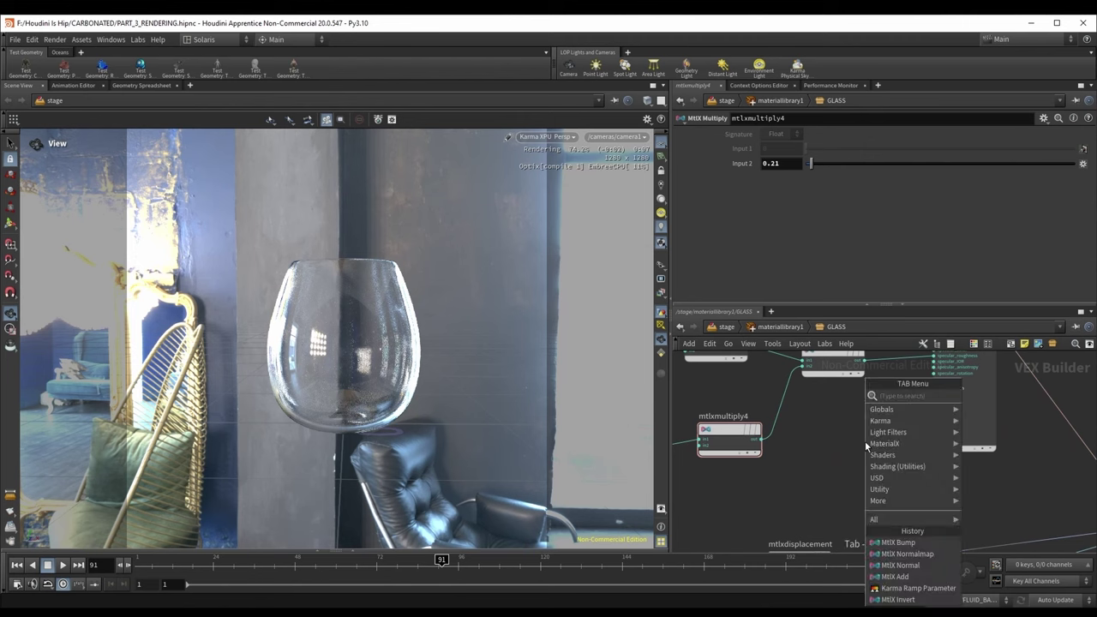
type("bu")
key("Return")
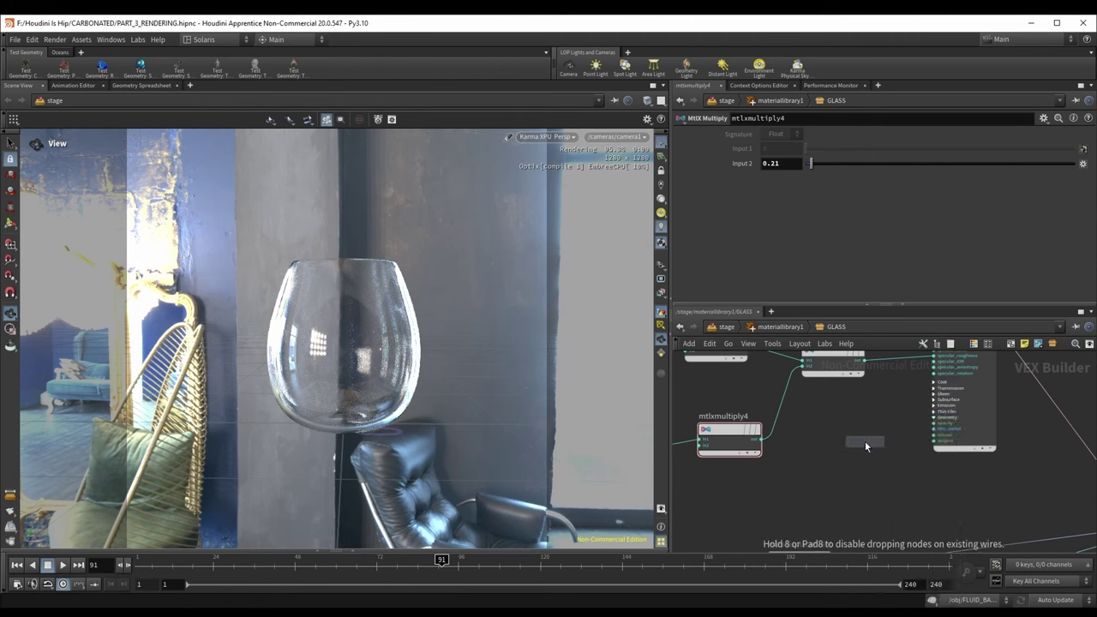
left_click(830, 450)
scroll(810, 437, "up", 2)
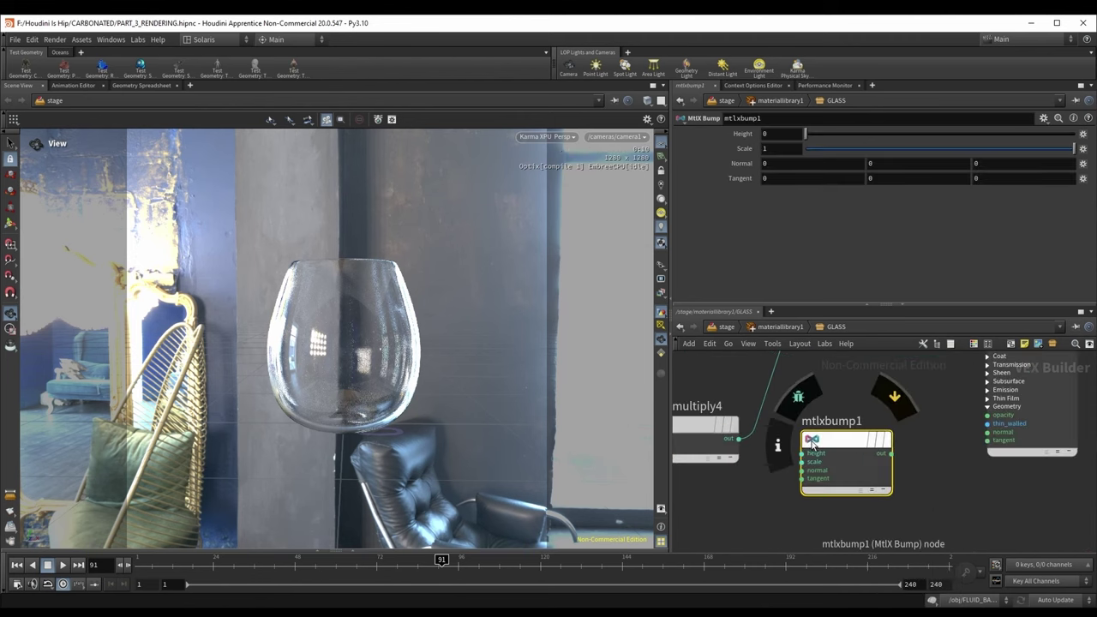
Step: Wire mtlxmultiply4 into the height input of mtlxbump1 and its output into the normal input of mtlxstandard_surface
middle_click_drag(748, 490, 725, 464)
scroll(801, 482, "down", 2)
scroll(796, 453, "up", 2)
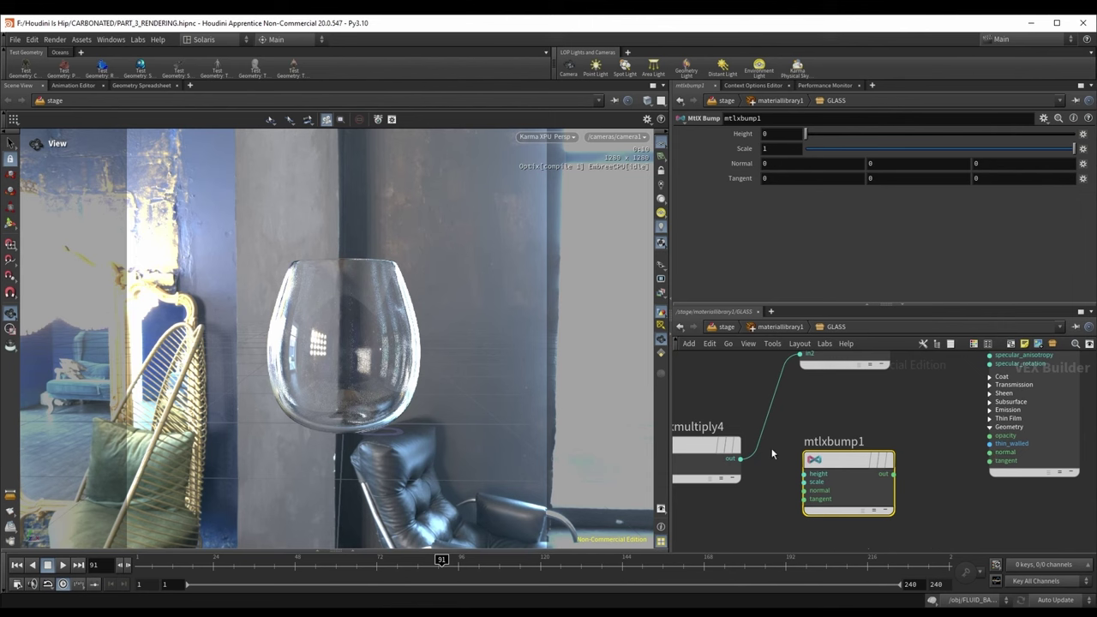
left_click(740, 458)
left_click(804, 473)
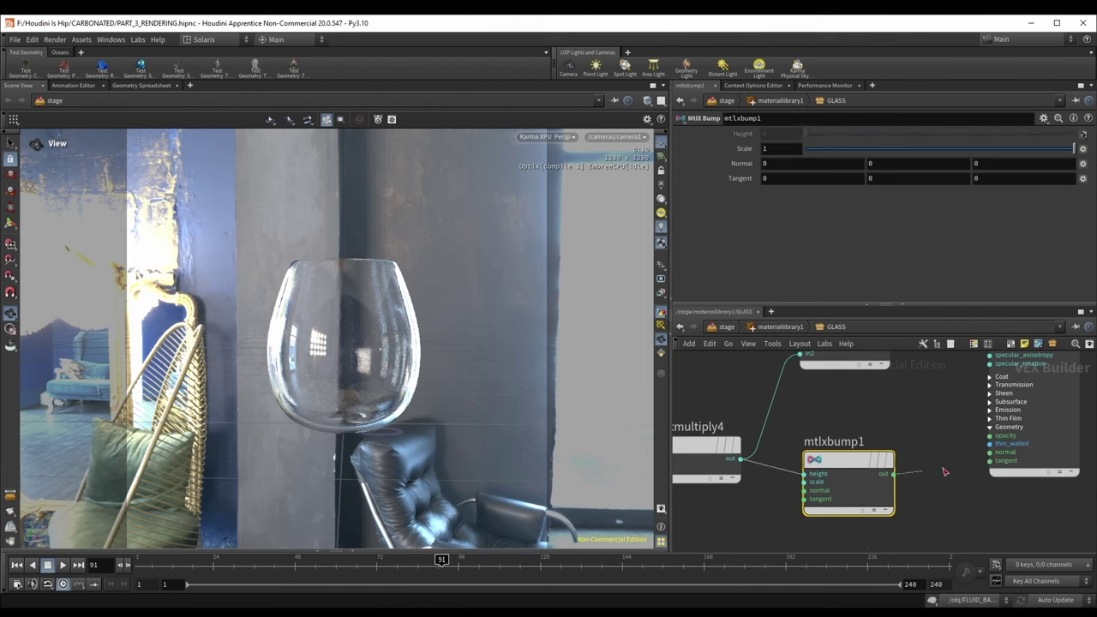
left_click(894, 474)
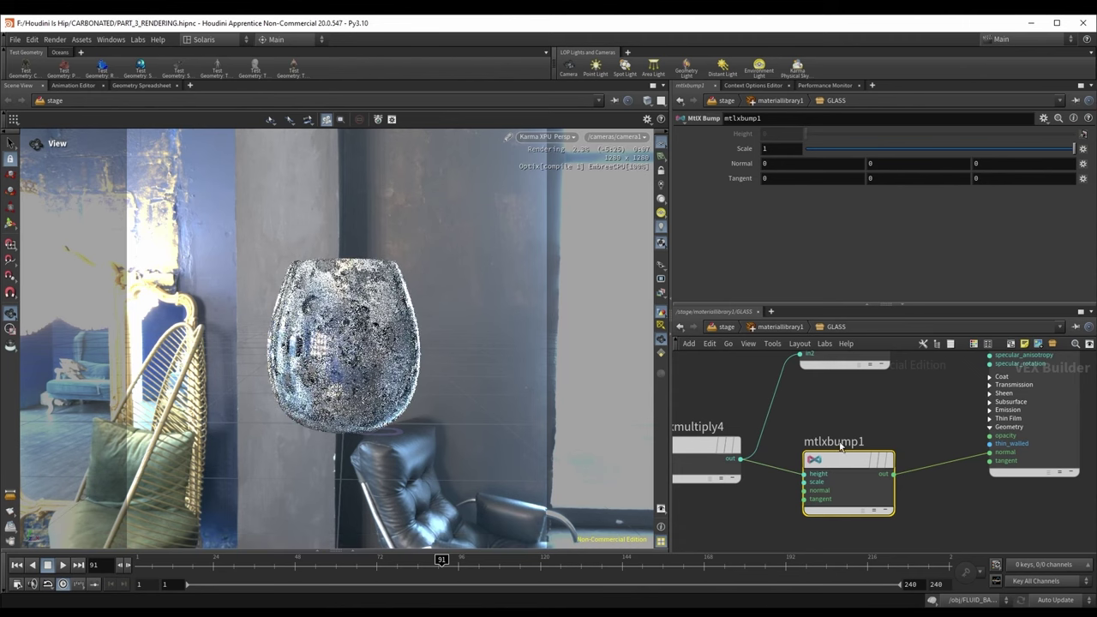
Step: Lower the Scale of mtlxbump1 by trying 0.01 and 0.001, and settle on 0.0005
left_click(769, 148)
type("0.0")
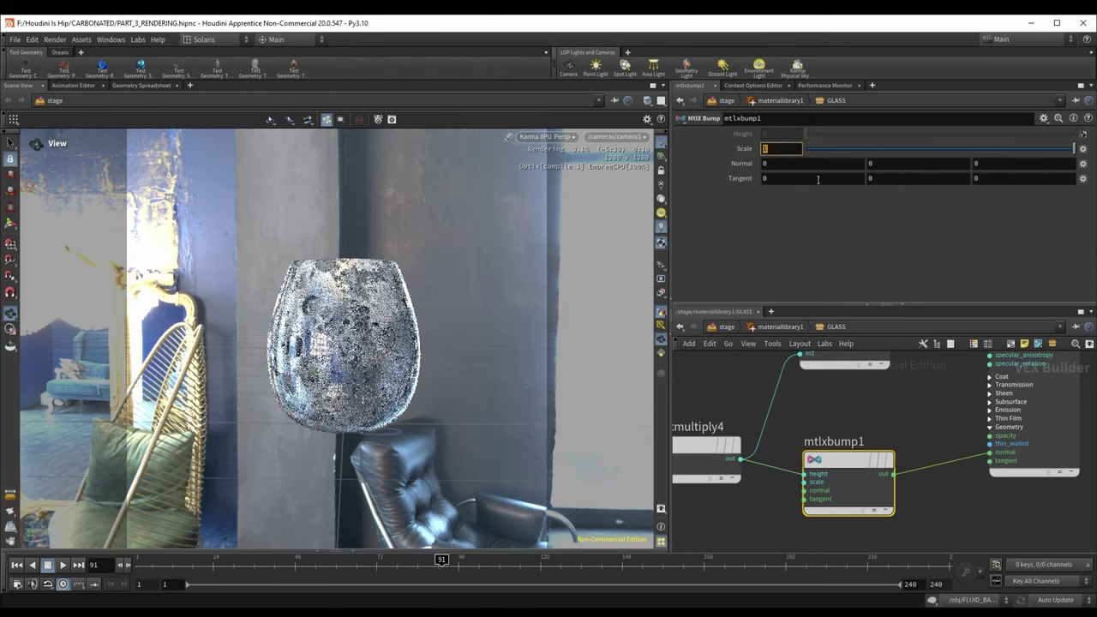
type("1")
key("Return")
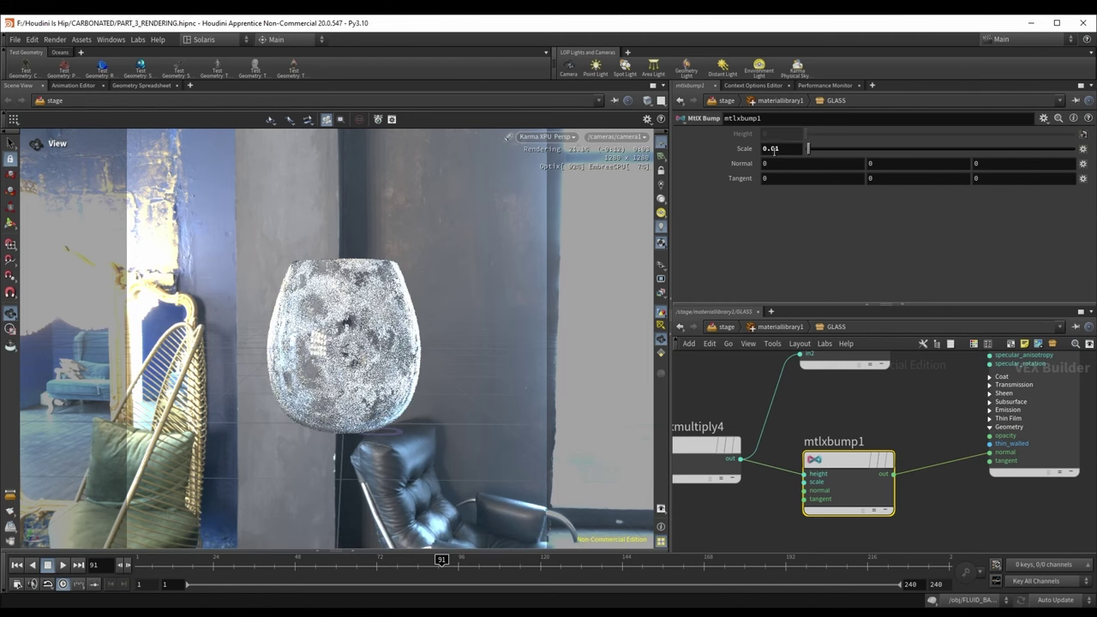
left_click(775, 150)
type("0")
key("Return")
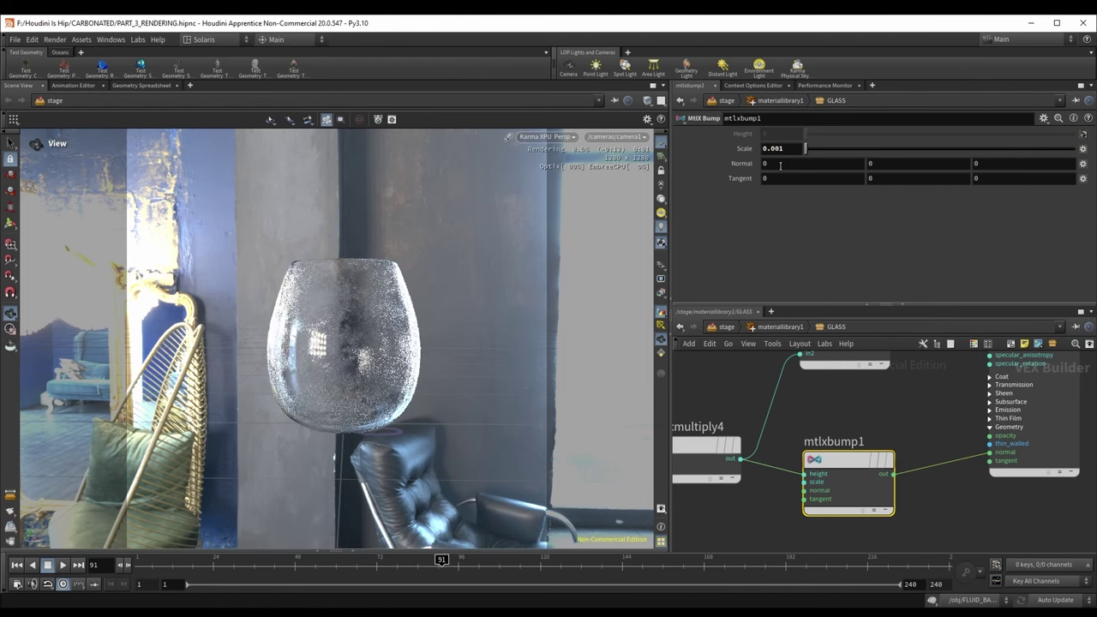
key("BackSpace")
type("05")
key("Return")
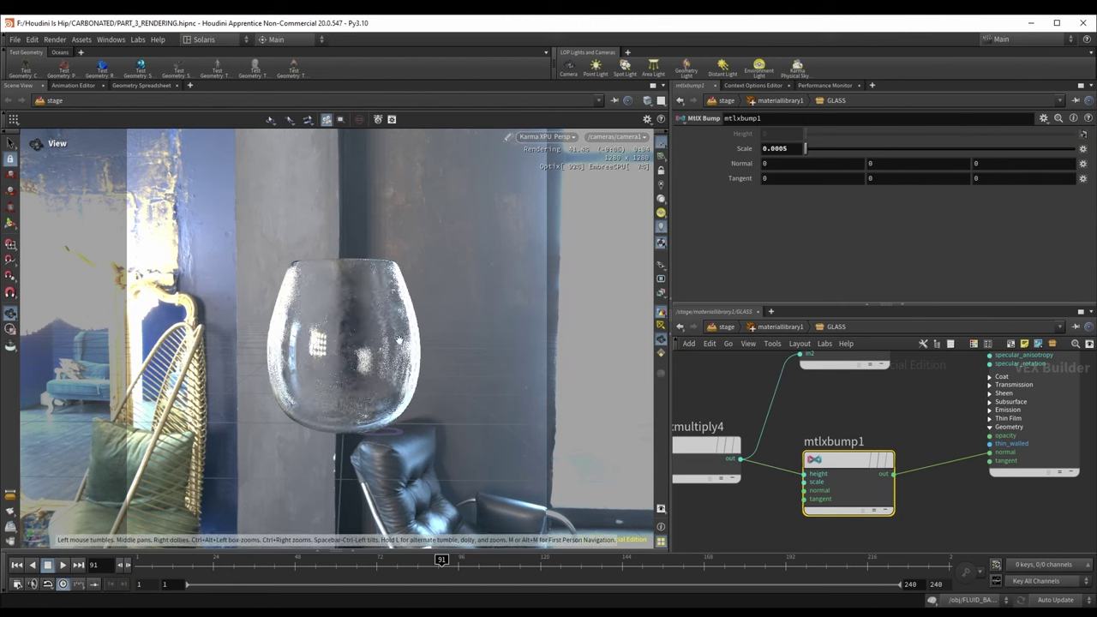
Step: Review the mtlxadd1 node and the scratches ramp that feeds mtlxmultiply3
scroll(884, 450, "down", 2)
middle_click_drag(880, 452, 891, 502)
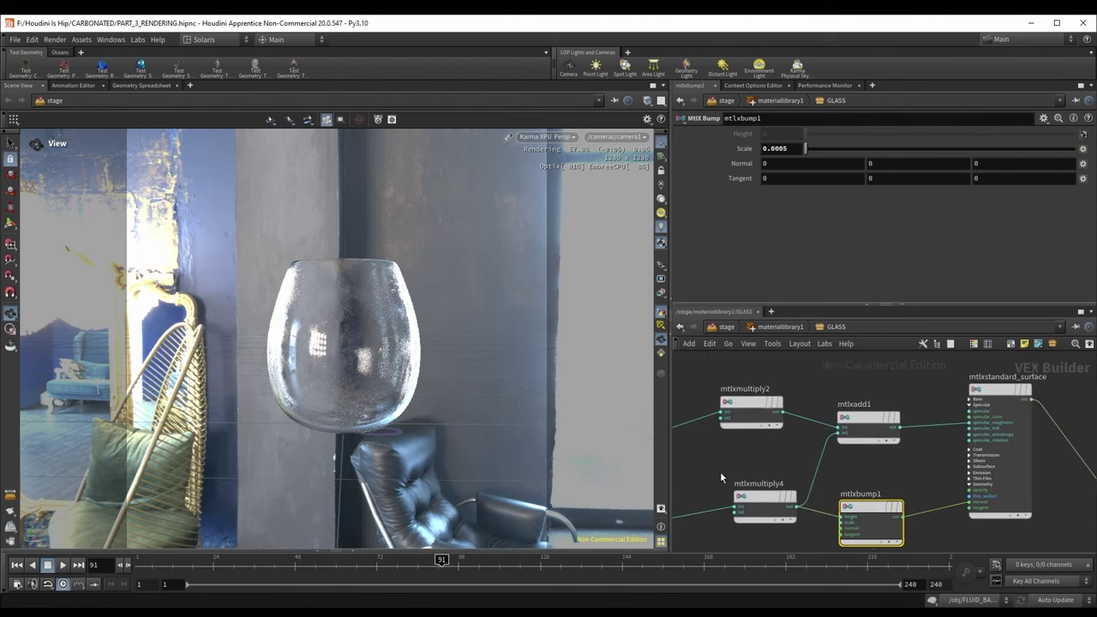
left_click(858, 424)
scroll(759, 470, "down", 2)
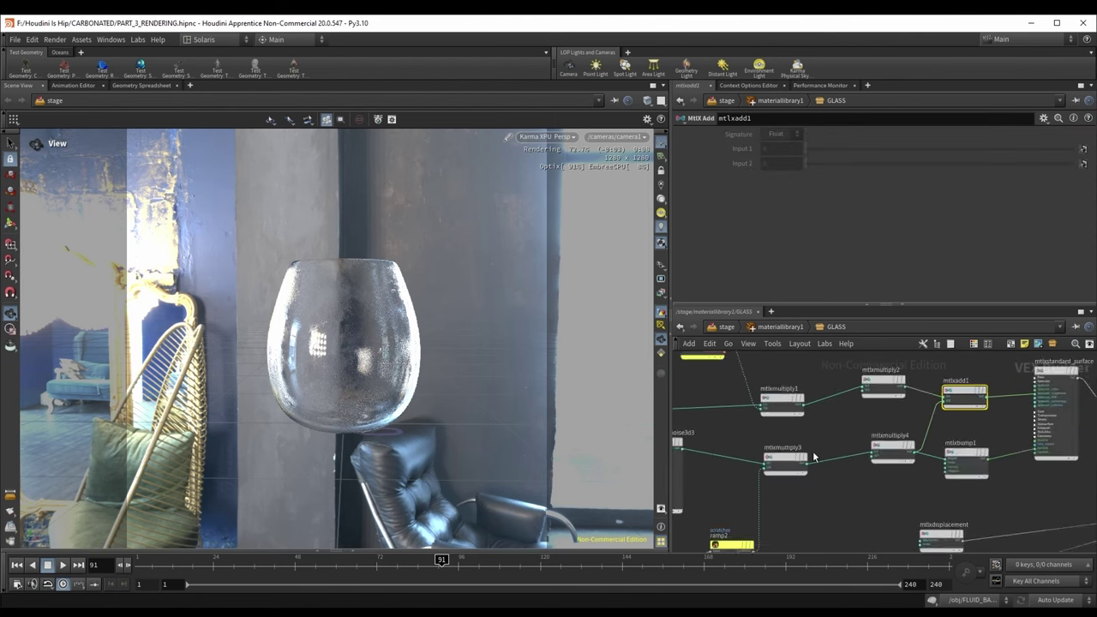
scroll(794, 466, "up", 3)
scroll(733, 496, "down", 2)
middle_click_drag(731, 499, 875, 460)
left_click(846, 527)
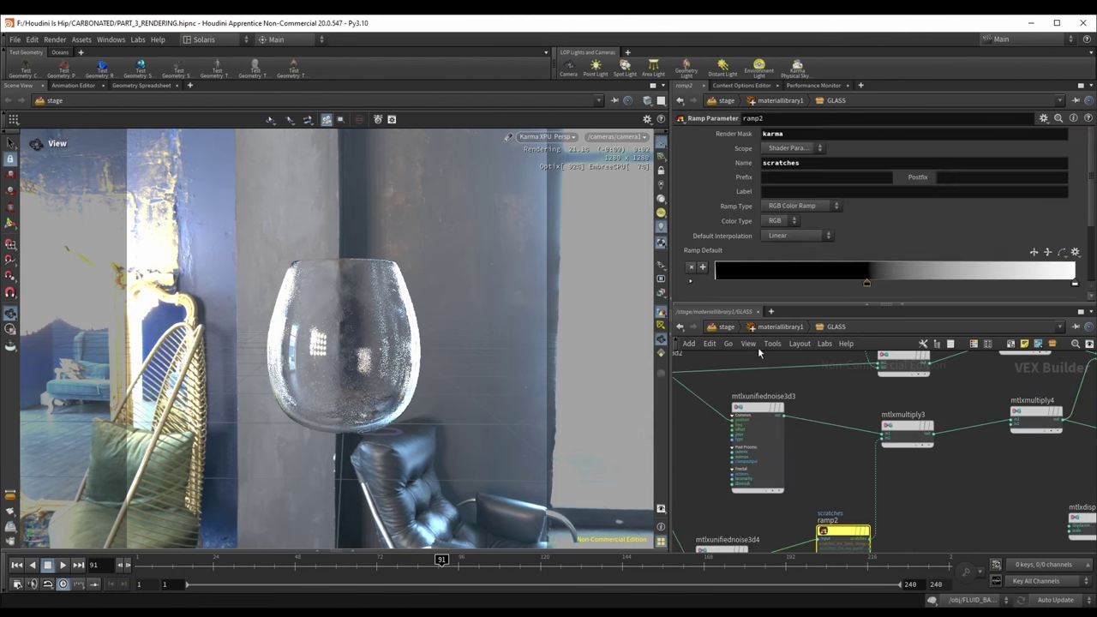
Step: Return to the stage network and re-enable the bypassed bubbles, fluid and light blocker nodes to render the full scene
left_click(726, 328)
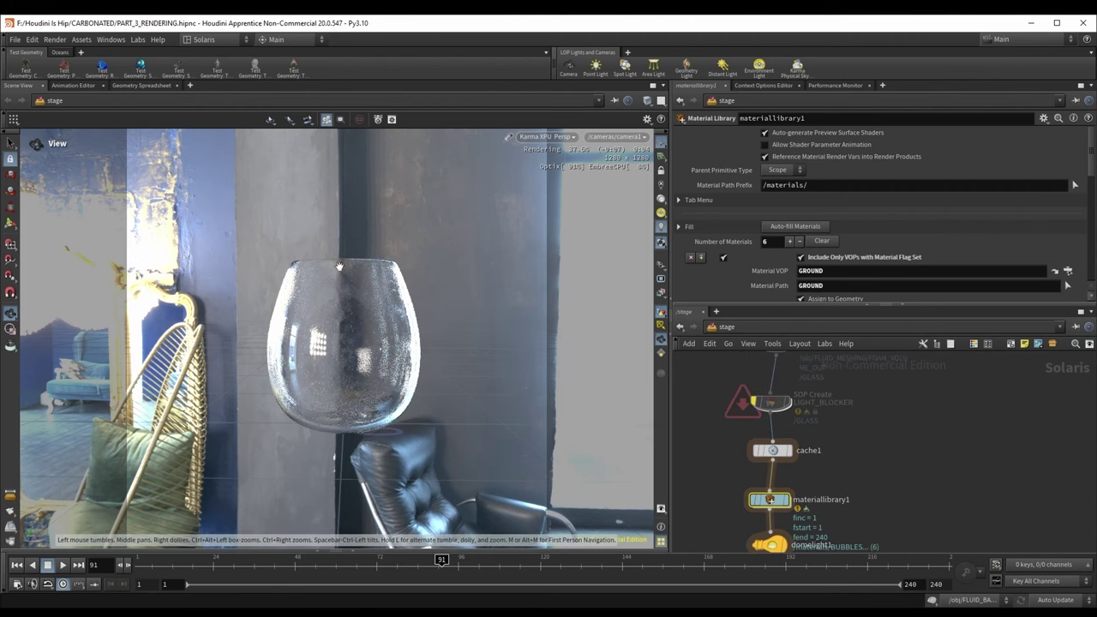
scroll(814, 421, "down", 3)
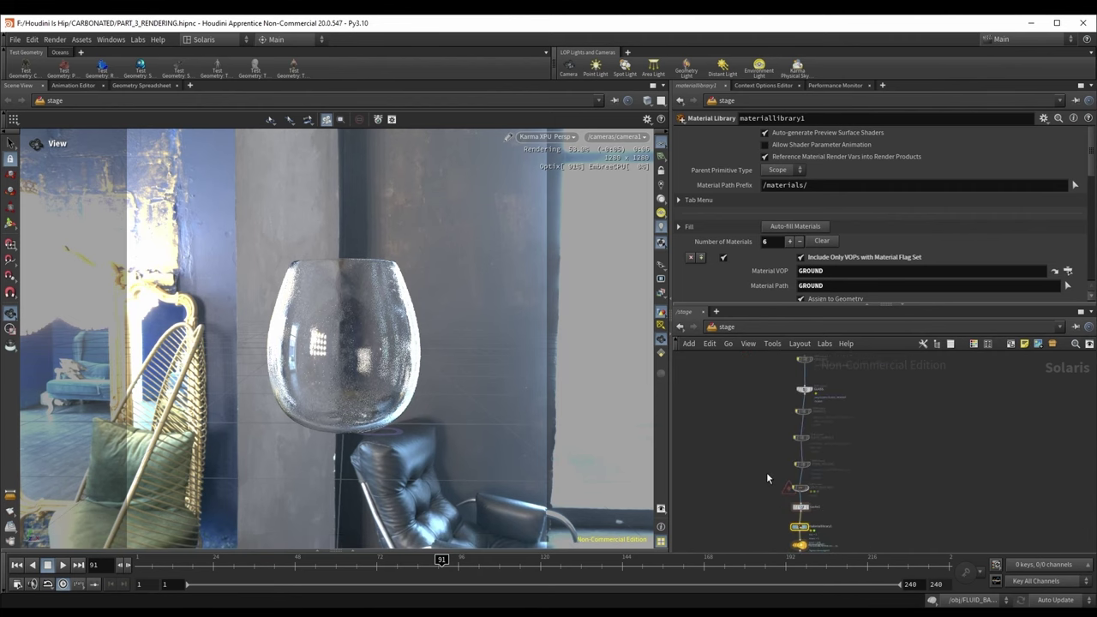
left_click_drag(760, 487, 861, 404)
left_click(797, 413)
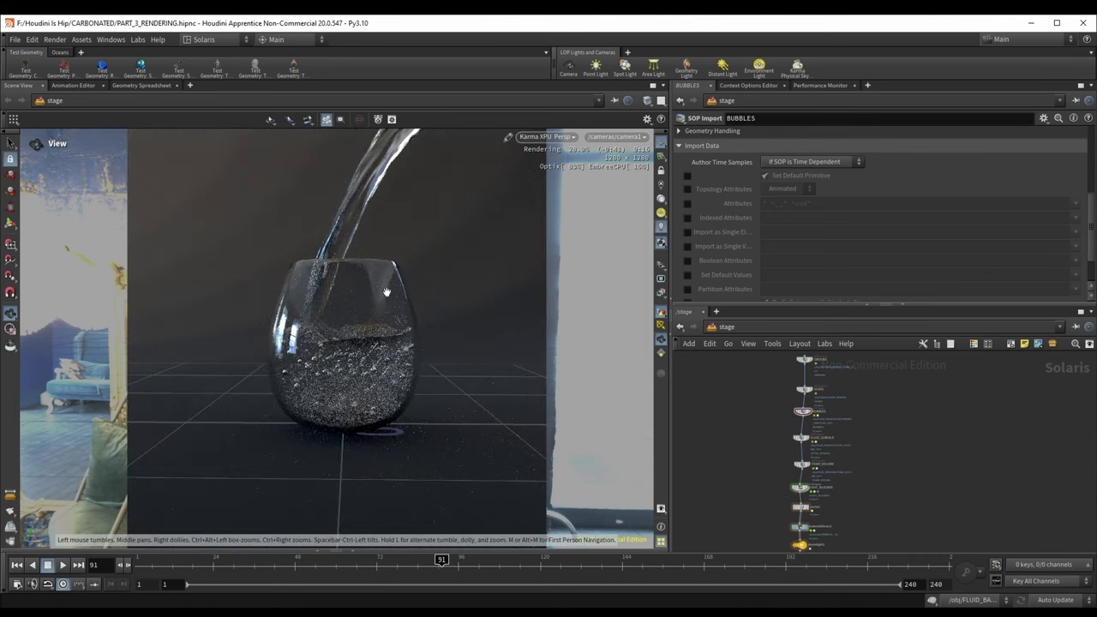
Step: Set the Y rotation of domelight1 to -90 to turn the HDRI lighting around the glass
scroll(801, 463, "up", 3)
left_click(798, 476)
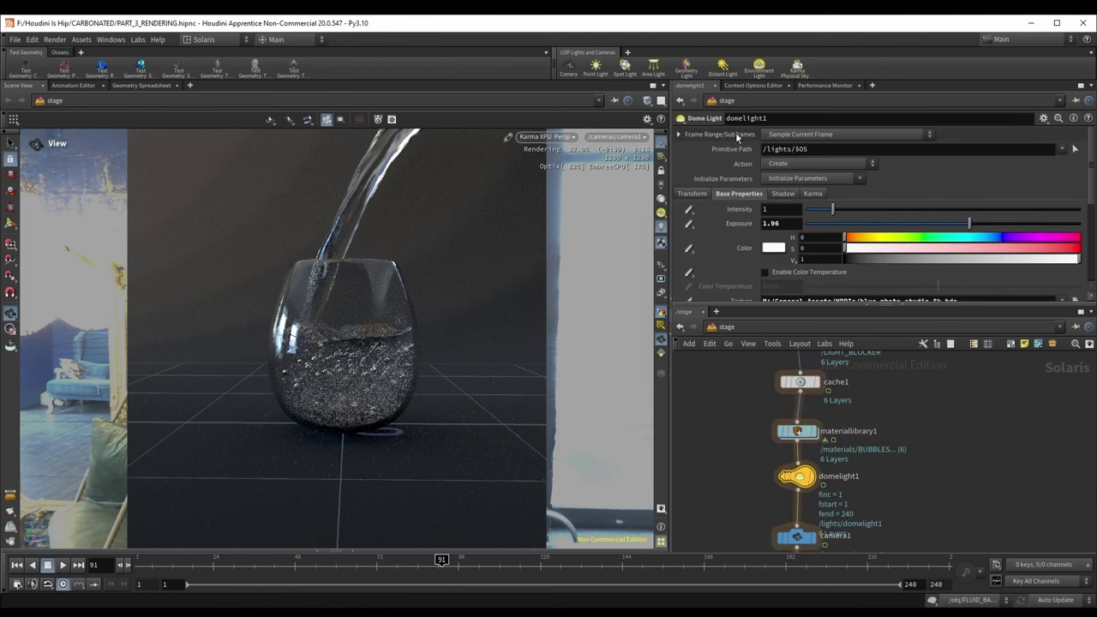
scroll(745, 247, "down", 1)
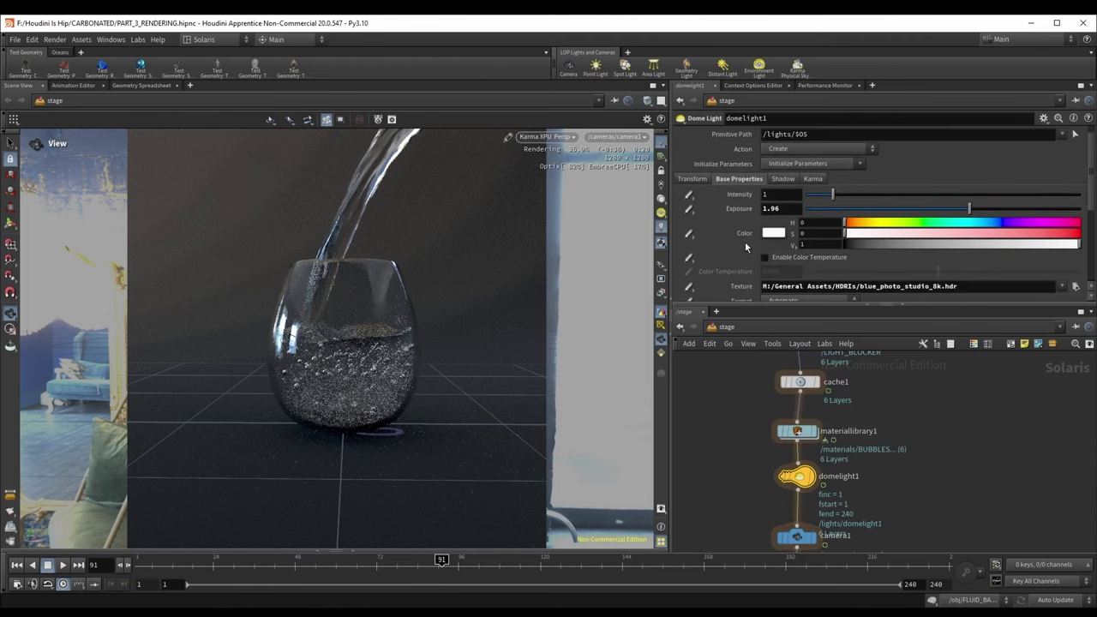
left_click(693, 178)
scroll(717, 194, "down", 1)
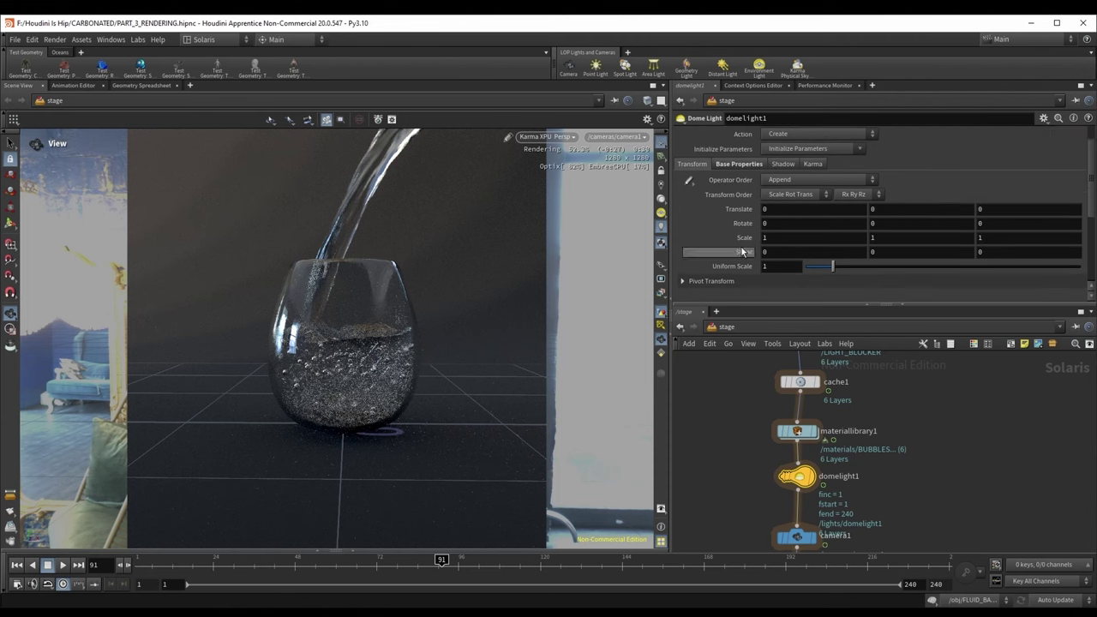
left_click(896, 225)
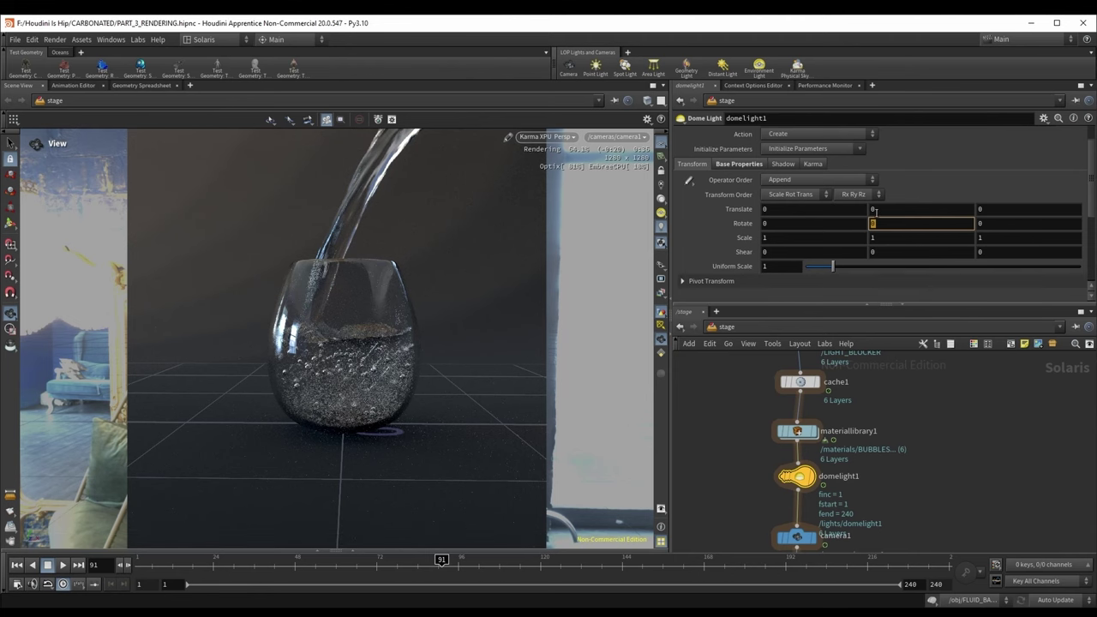
type("45")
key("Return")
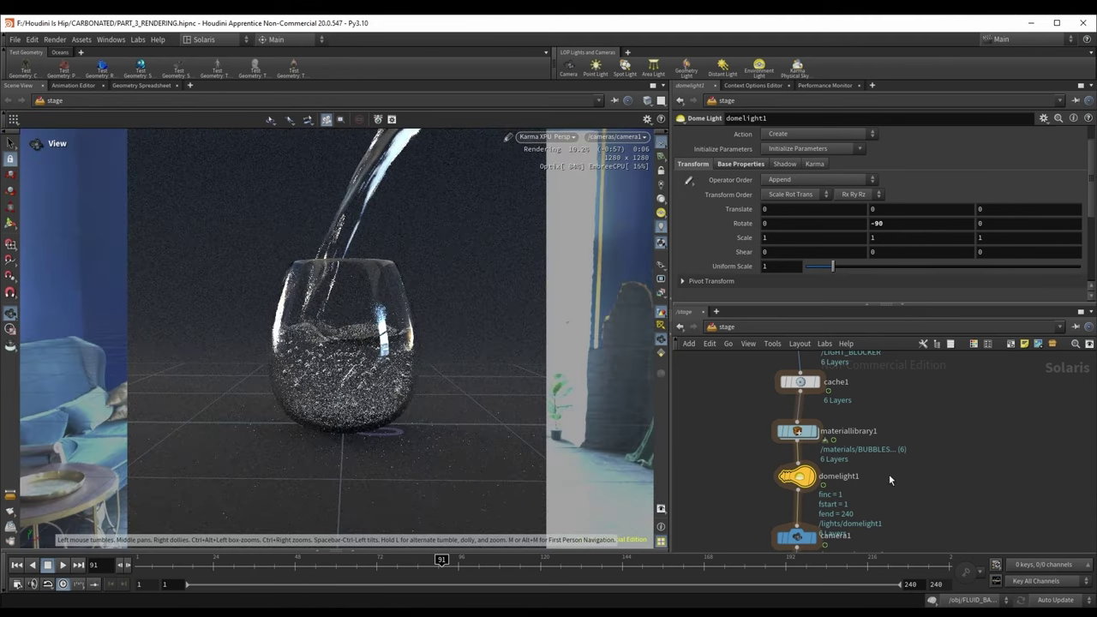
Step: Examine the resolution, path traced samples and image output filters of the karmarendersettings node
scroll(889, 474, "down", 2)
middle_click_drag(889, 463, 881, 324)
middle_click_drag(909, 494, 885, 416)
scroll(799, 433, "up", 3)
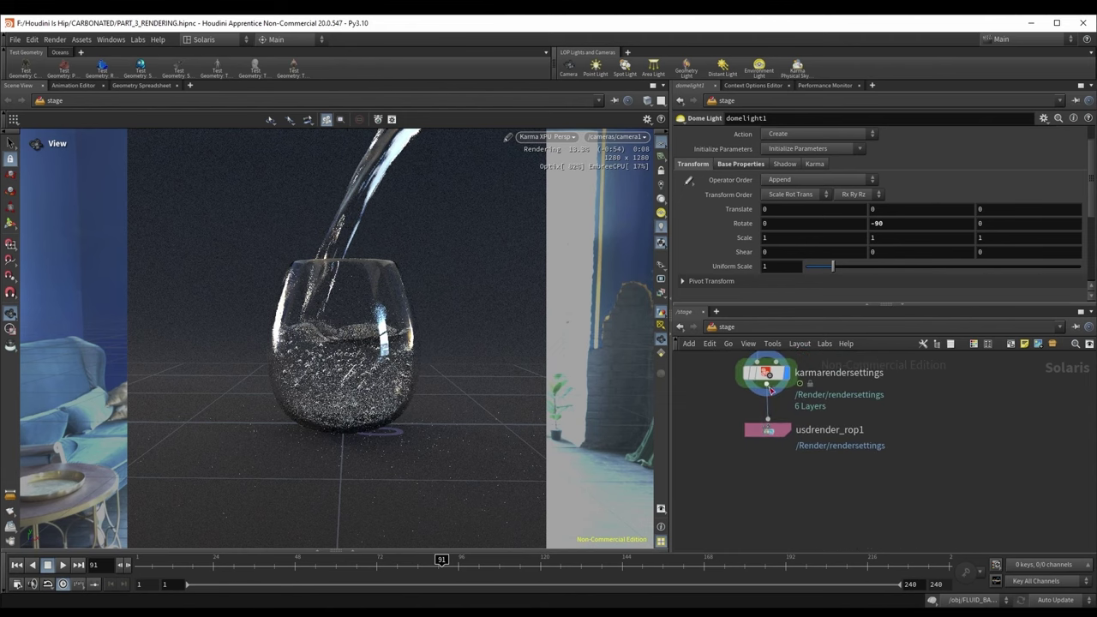
left_click(768, 373)
scroll(855, 445, "up", 3)
scroll(761, 215, "up", 2)
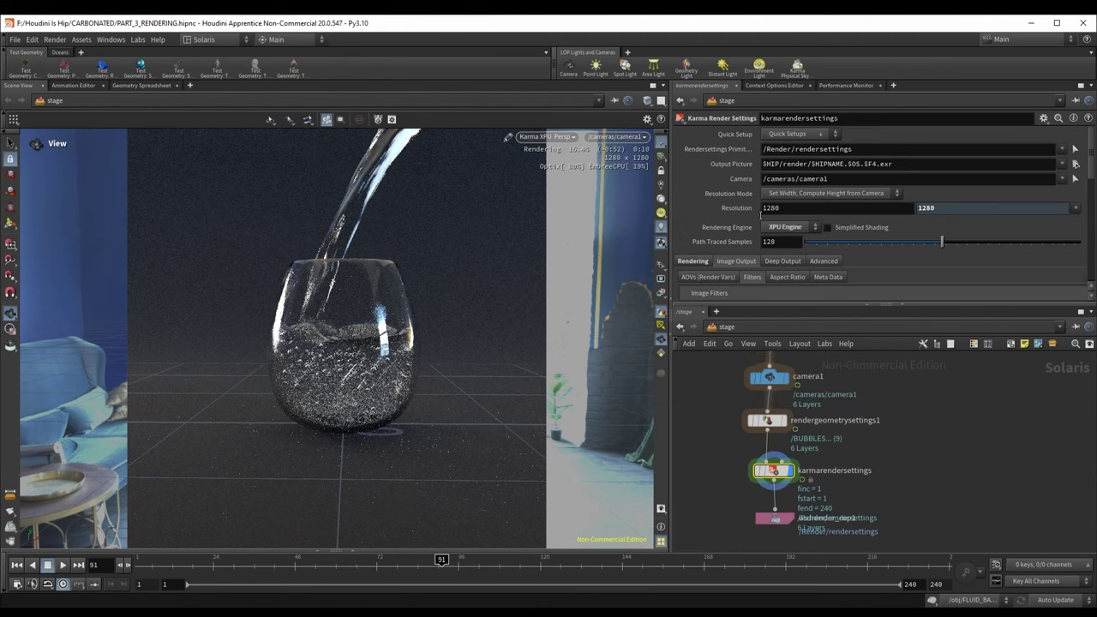
scroll(793, 206, "down", 1)
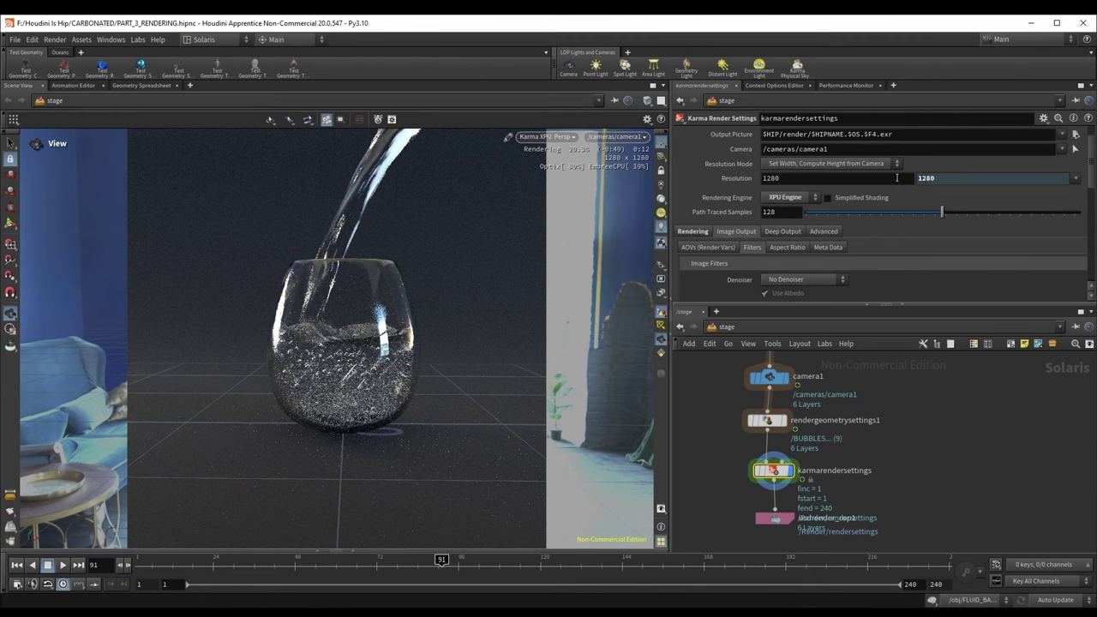
scroll(897, 177, "up", 1)
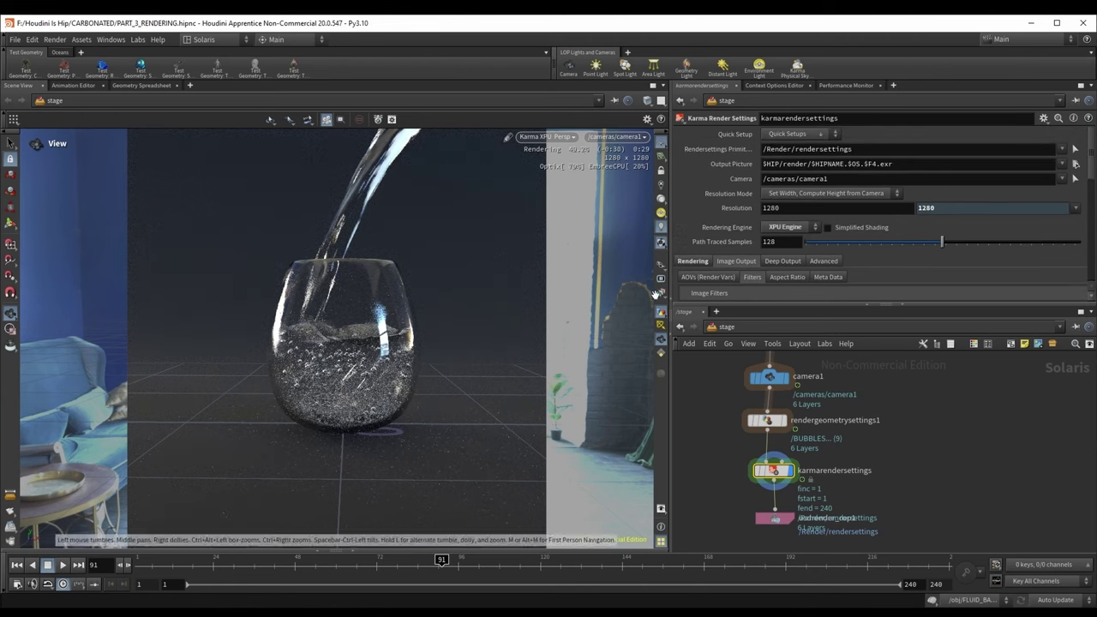
double_click(776, 242)
scroll(737, 248, "down", 3)
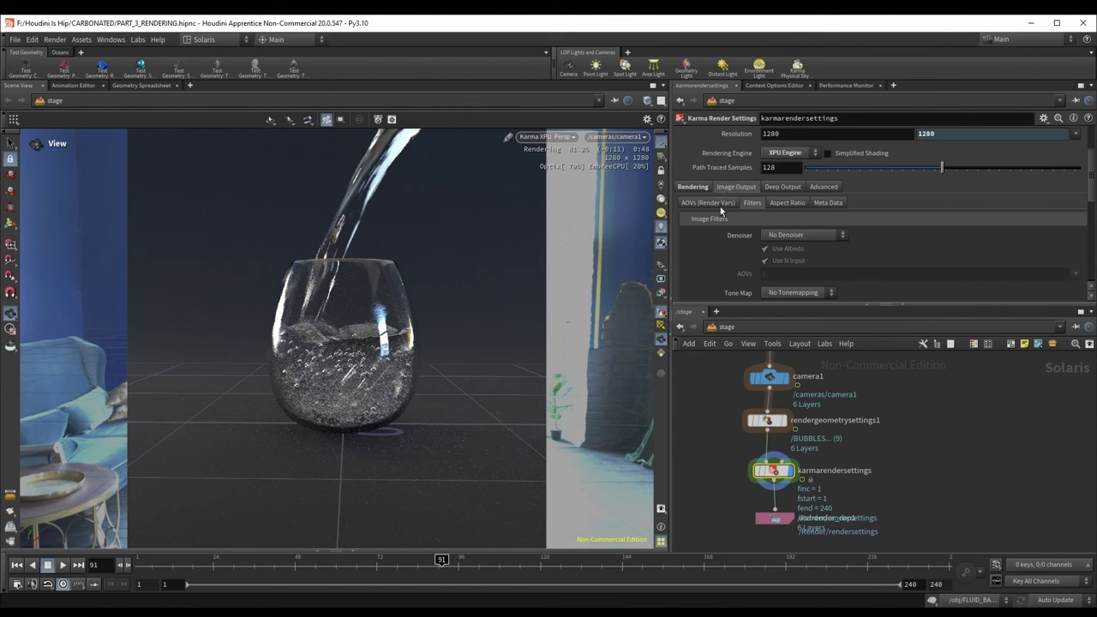
Step: Set the image filter denoiser of karmarendersettings to nVidia Optix Denoiser
scroll(754, 205, "down", 2)
left_click(796, 190)
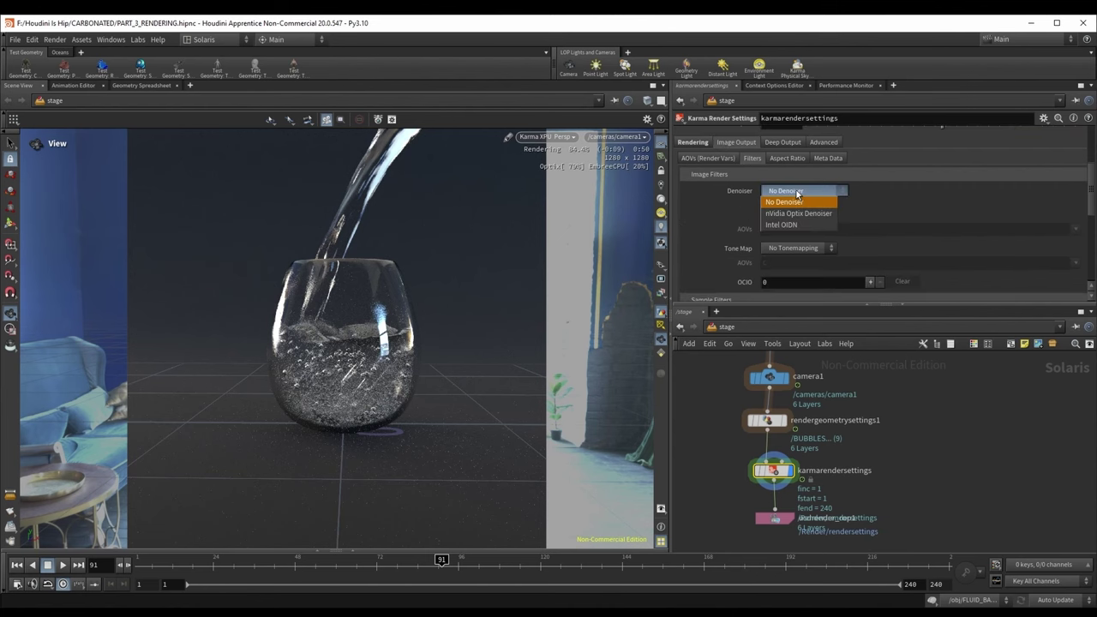
left_click(798, 213)
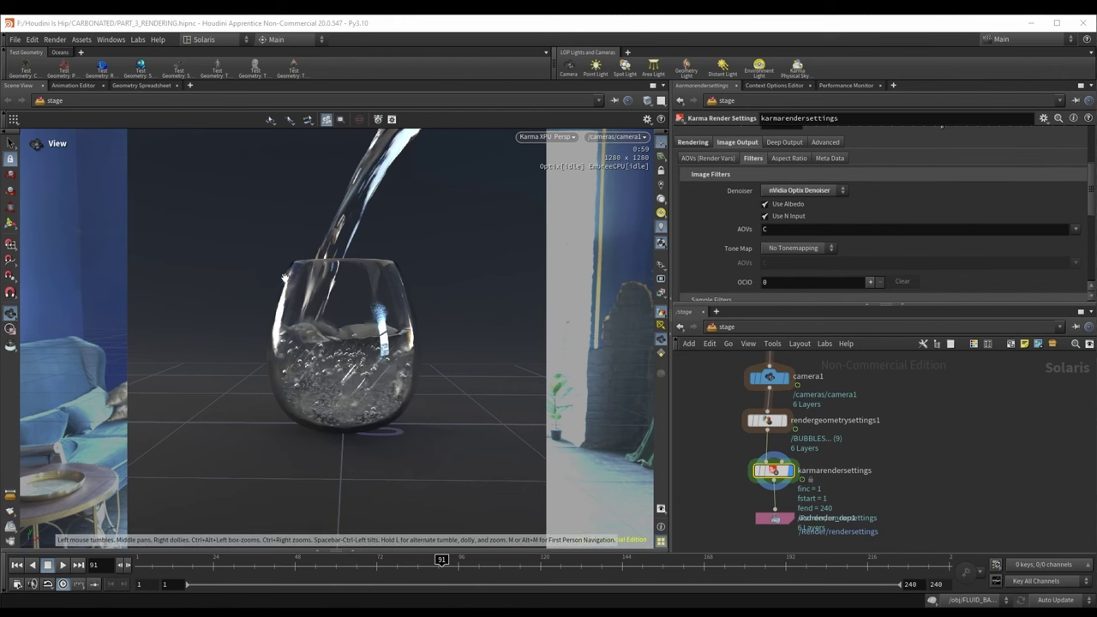
Step: Set the render resolution of karmarendersettings to the 2048 by 2048 preset
scroll(729, 262, "up", 3)
scroll(745, 253, "down", 2)
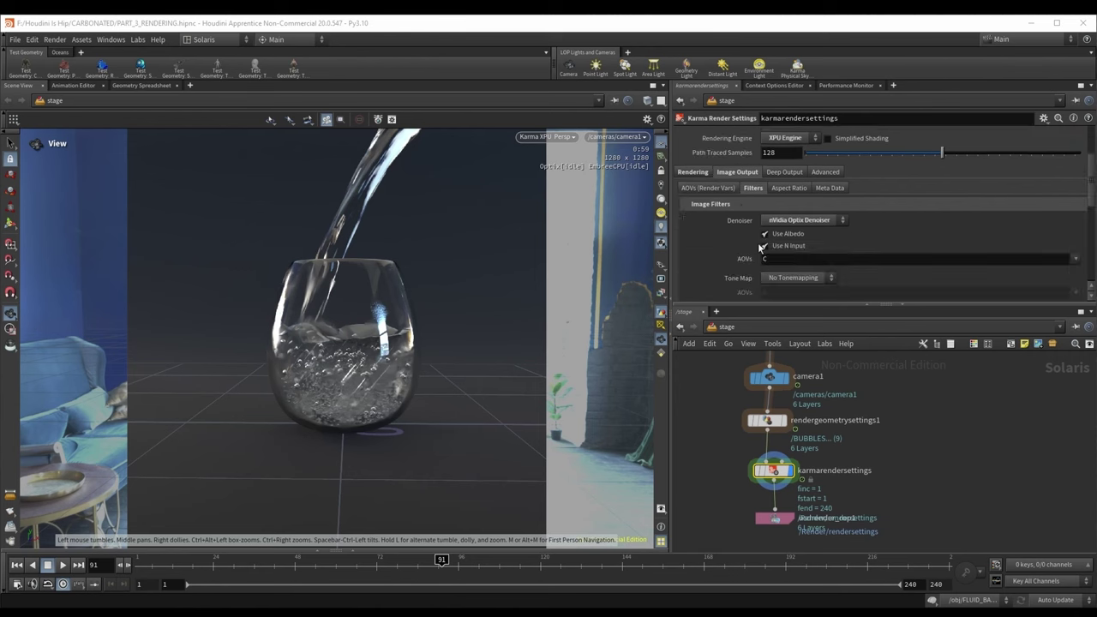
scroll(745, 252, "up", 2)
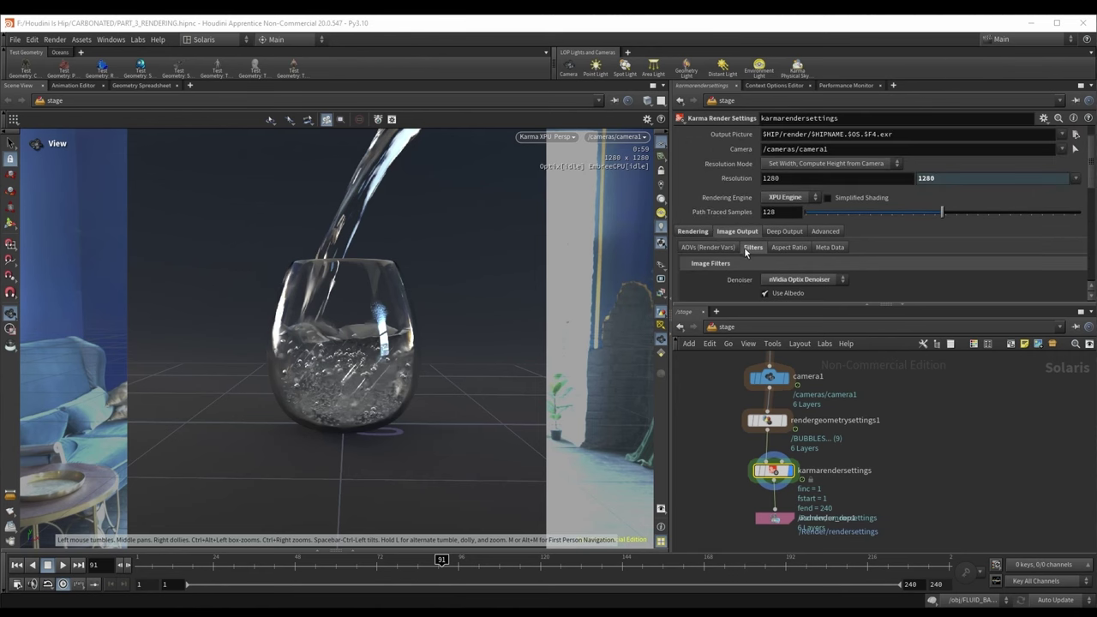
left_click(772, 212)
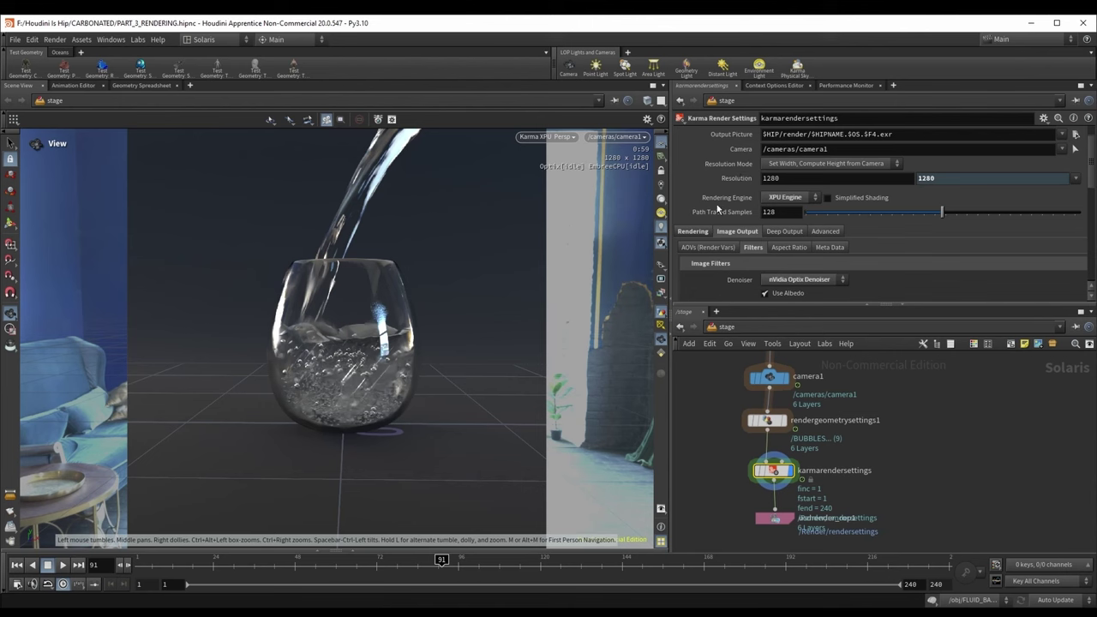
scroll(755, 236, "down", 1)
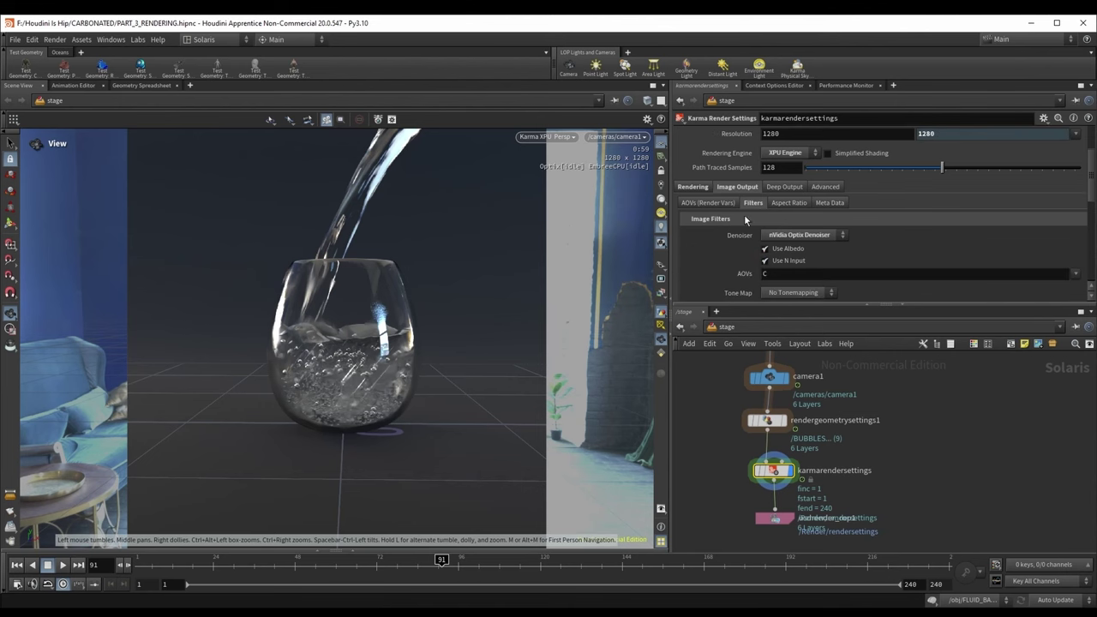
scroll(710, 220, "up", 2)
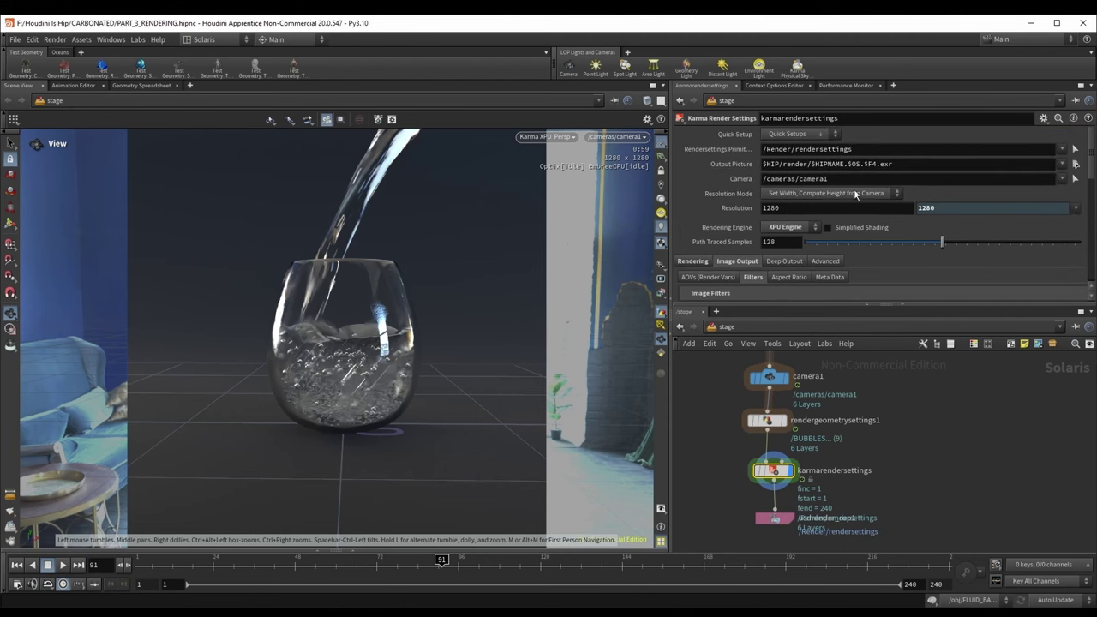
left_click(1077, 208)
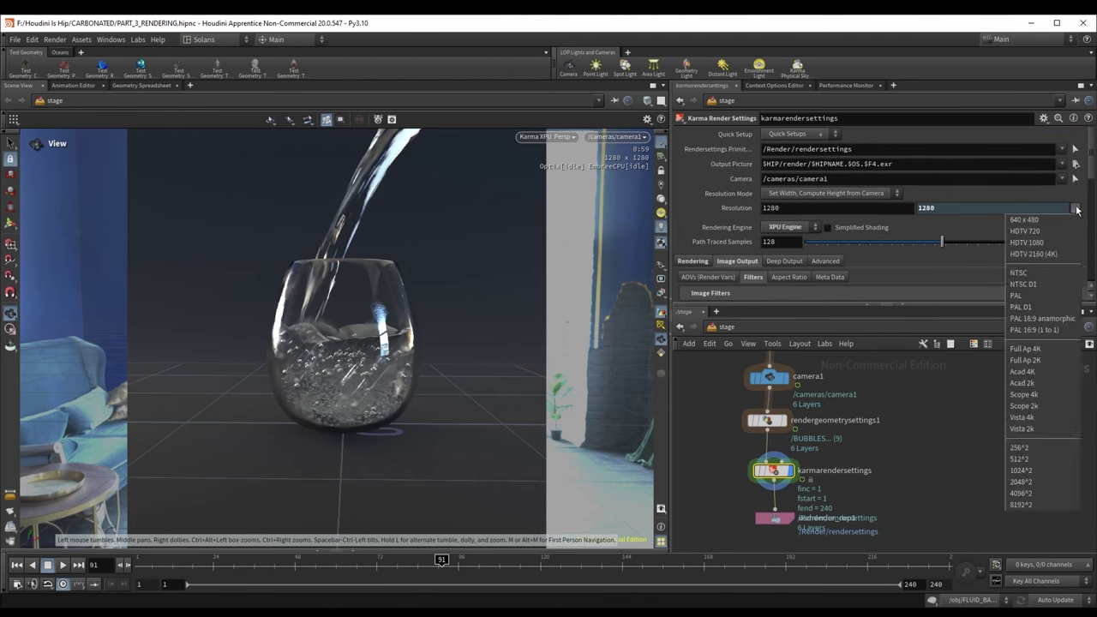
left_click(1020, 471)
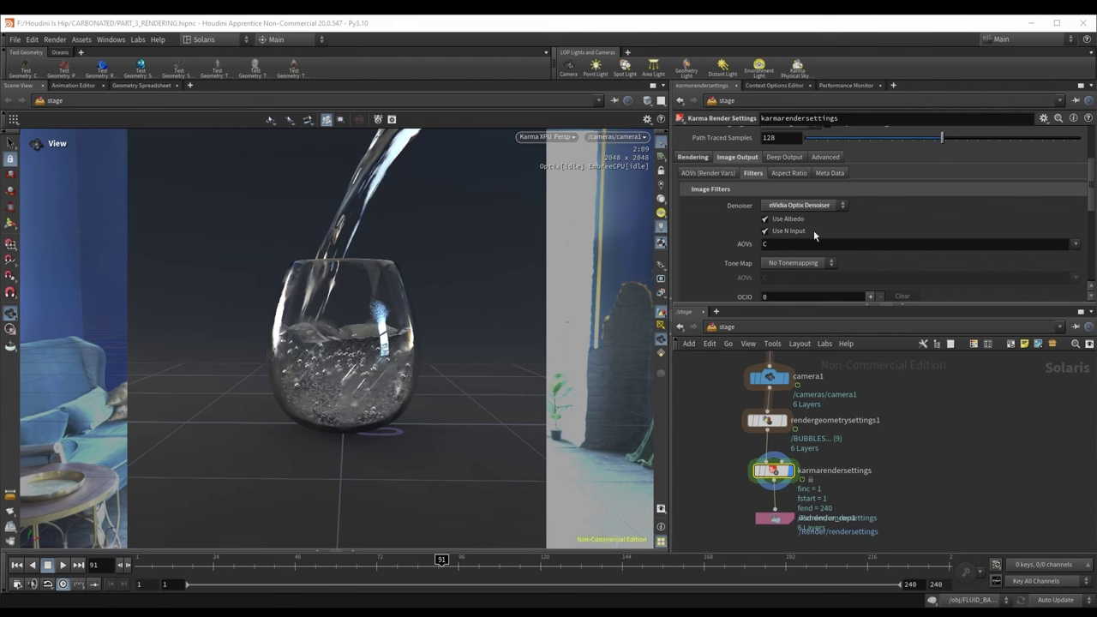
scroll(814, 230, "up", 4)
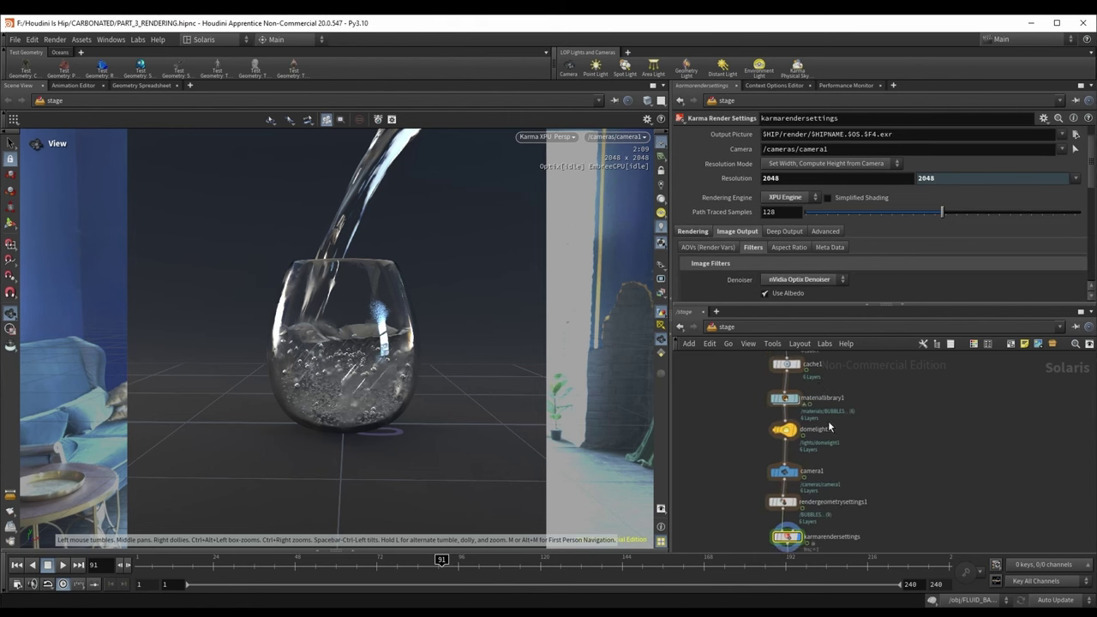
Step: Set the Y rotation of domelight1 to 0
middle_click_drag(830, 426, 834, 470)
scroll(833, 470, "up", 2)
left_click(782, 472)
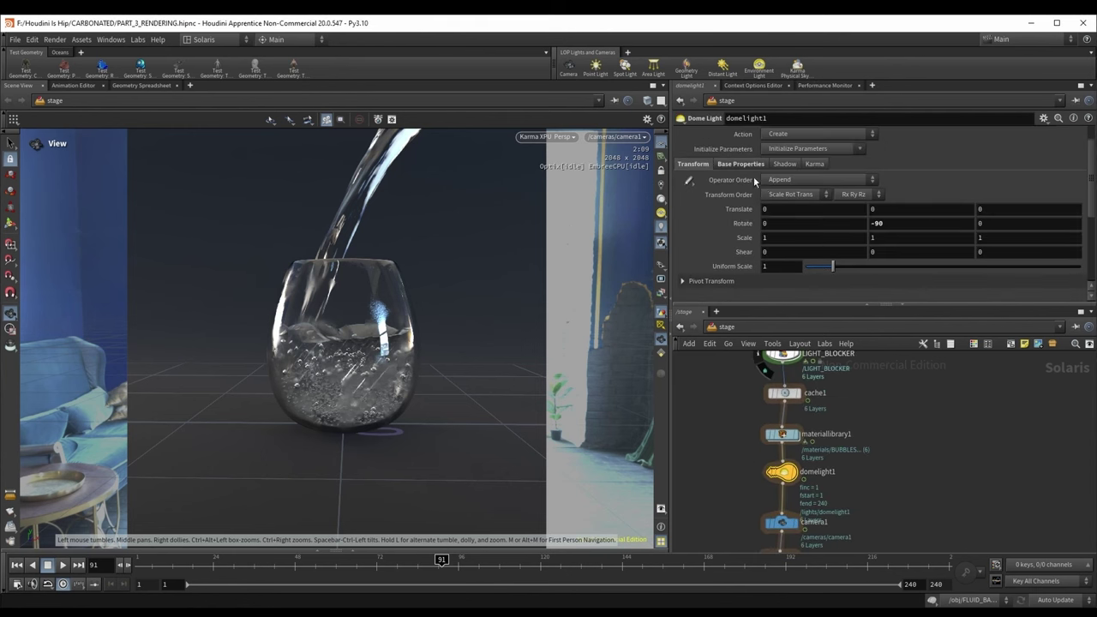
left_click_drag(886, 224, 804, 258)
type("0")
key("Return")
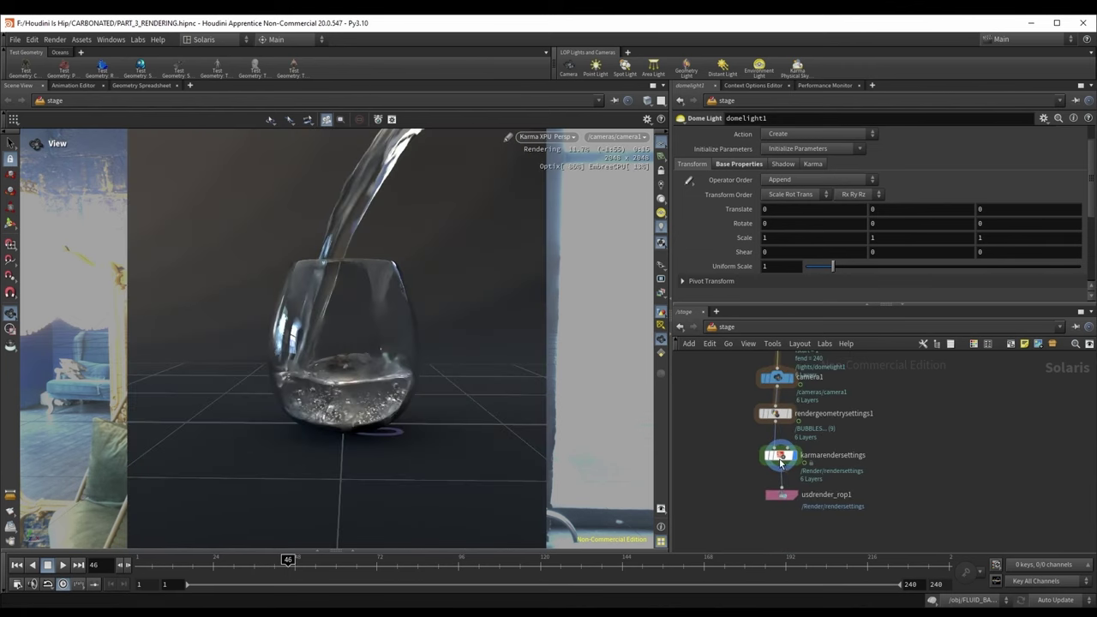
Step: Change the image filter denoiser of karmarendersettings to No Denoiser
left_click(779, 455)
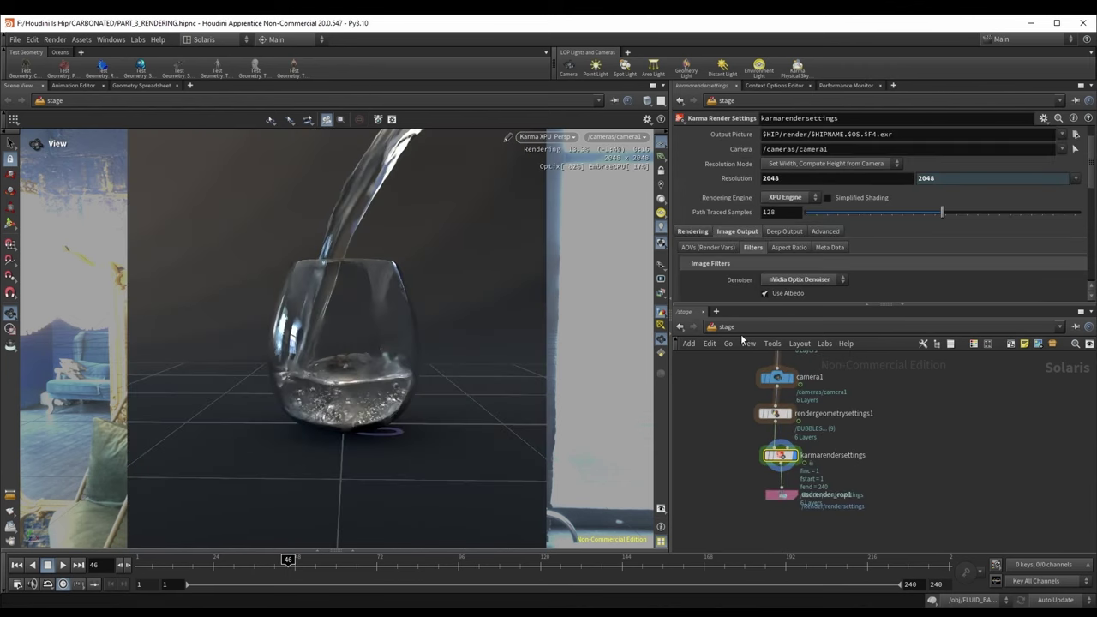
scroll(750, 271, "down", 2)
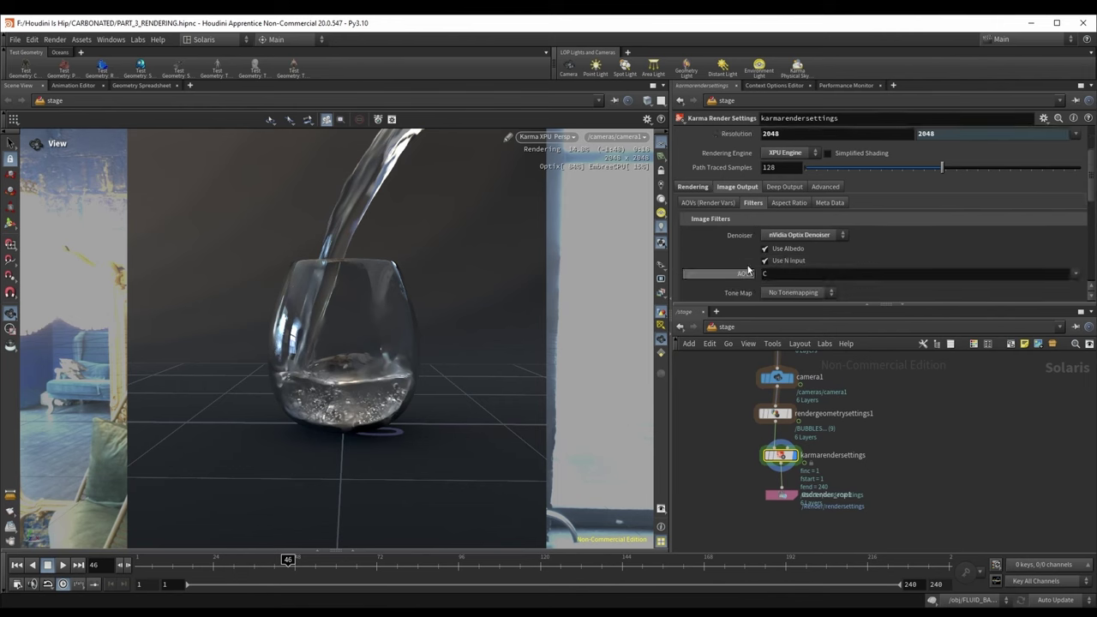
left_click(799, 220)
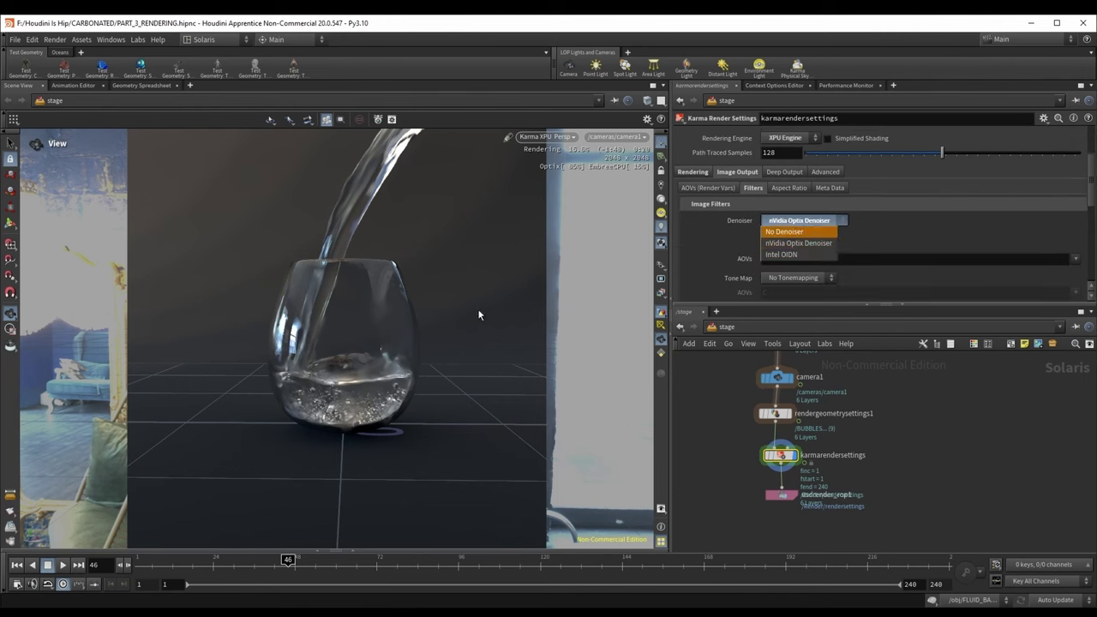
key("Return")
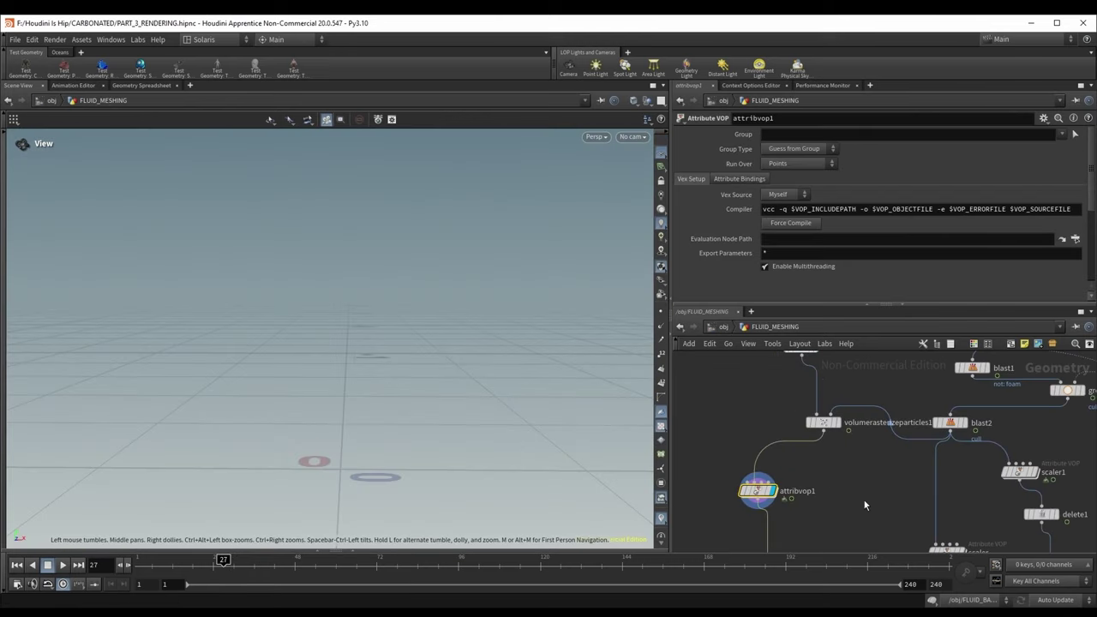
Step: In the FLUID_MESHING network, wire the output of blast2 into the first input of attribvop1
middle_click_drag(865, 505, 854, 477)
scroll(855, 454, "down", 1)
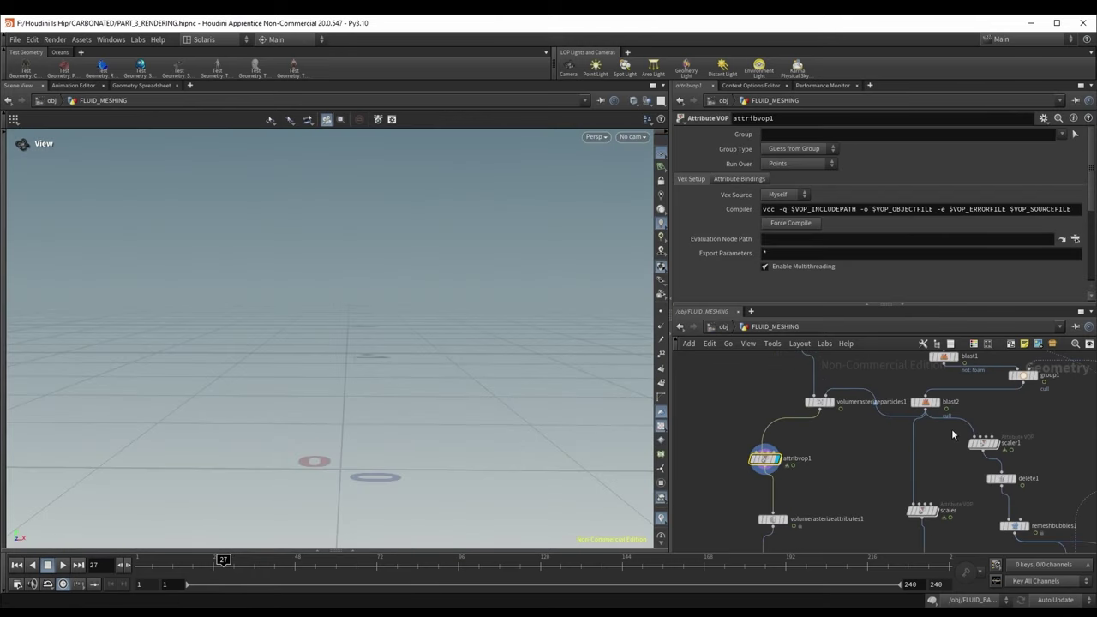
scroll(953, 428, "up", 2)
left_click(918, 392)
middle_click_drag(905, 425, 914, 422)
scroll(915, 422, "down", 1)
left_click(923, 405)
middle_click_drag(815, 436, 860, 433)
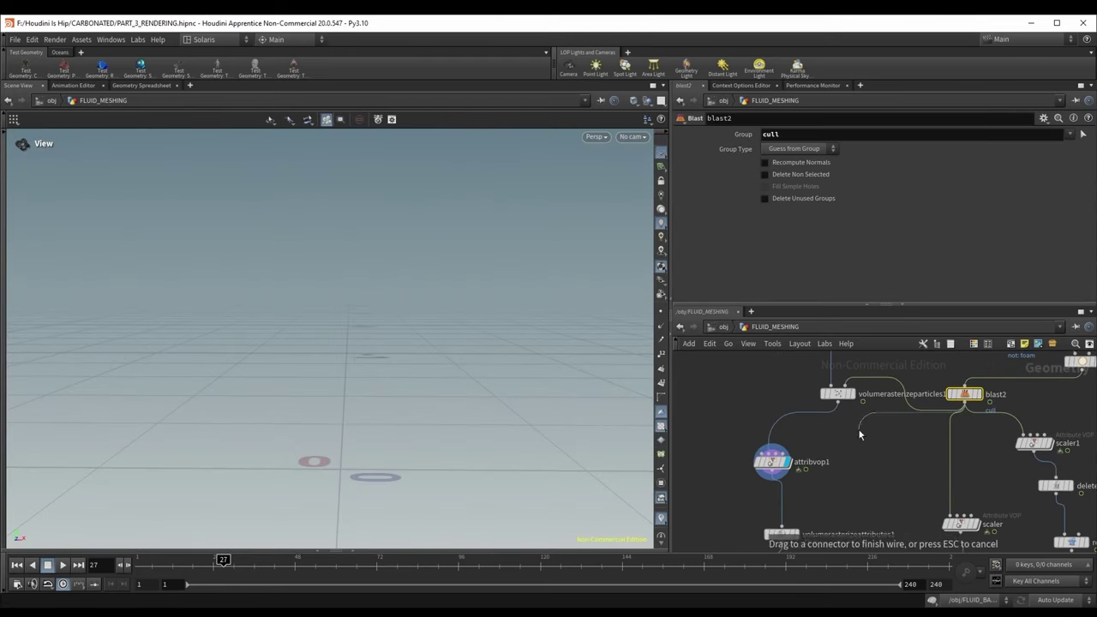
left_click(761, 446)
middle_click_drag(866, 523, 835, 401)
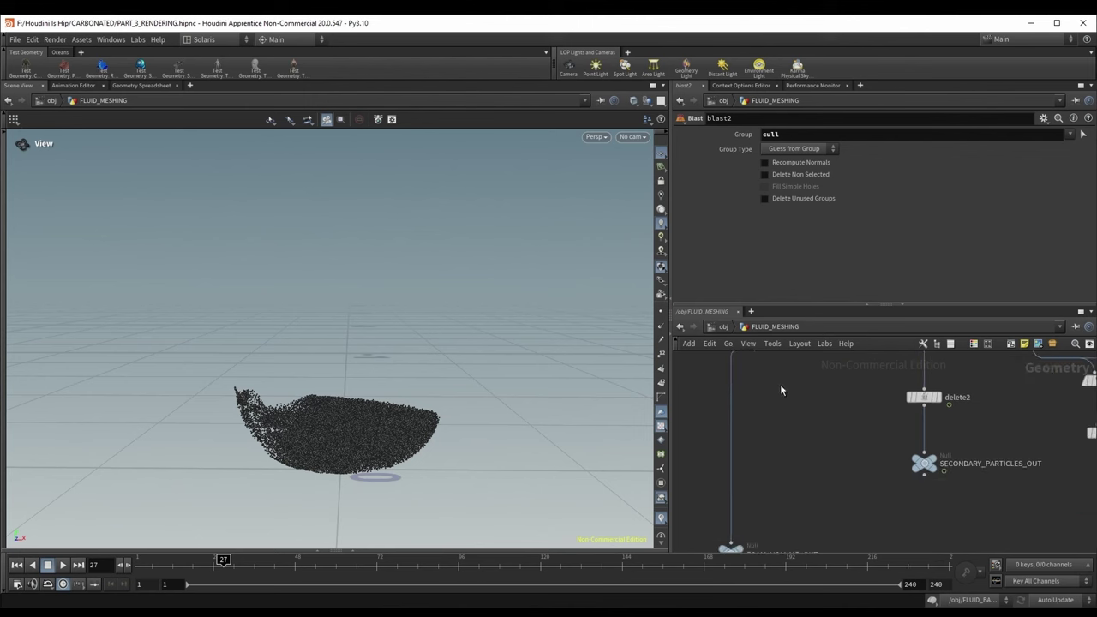
Step: Check the FOAM material inside materiallibrary1 of the stage network, and return to the FLUID_MESHING network
left_click(723, 326)
left_click(723, 327)
left_click(742, 421)
double_click(803, 483)
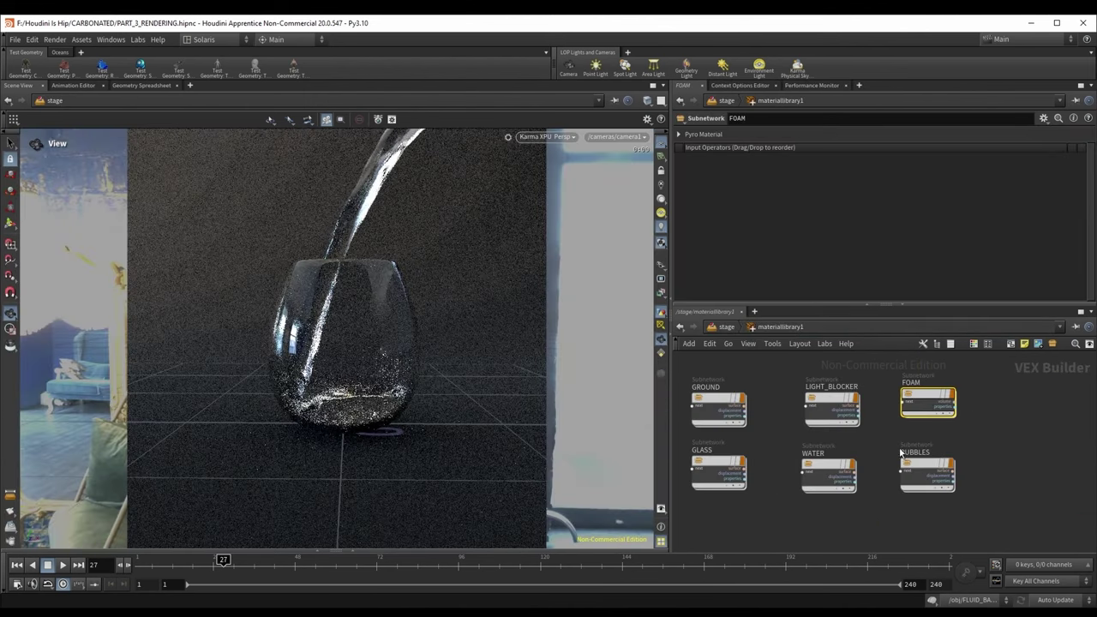
double_click(929, 399)
left_click(727, 330)
left_click(727, 330)
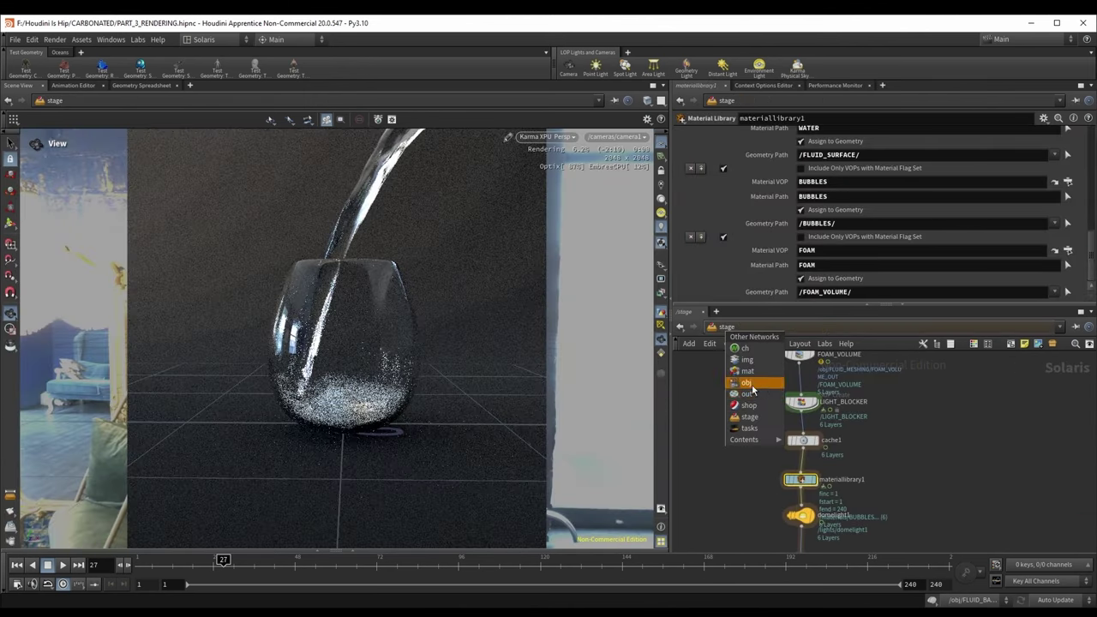
left_click(746, 383)
double_click(802, 486)
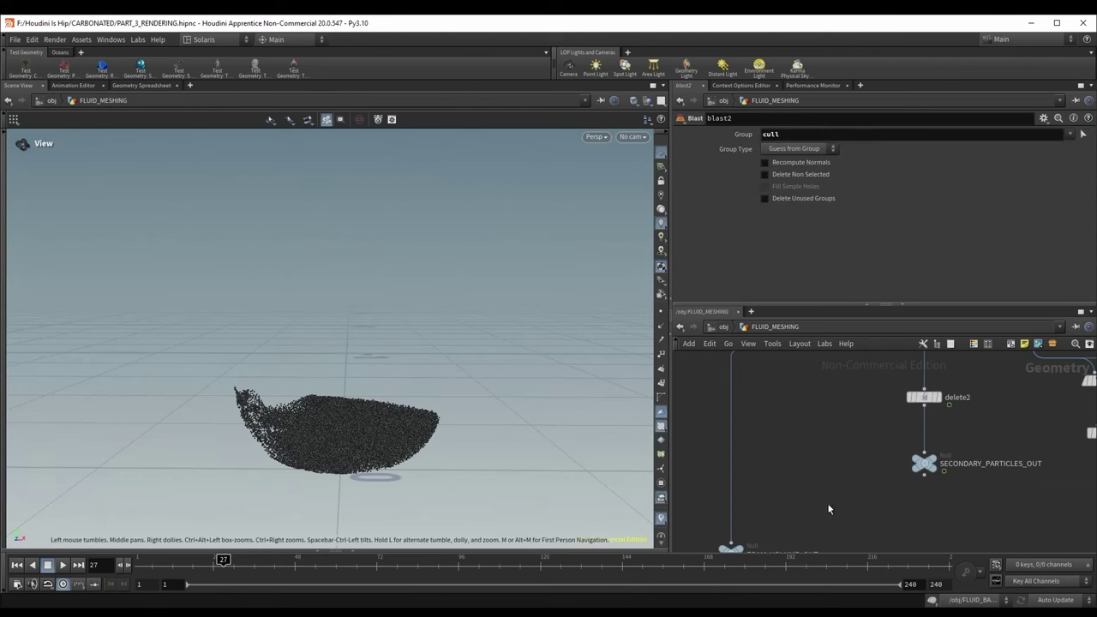
Step: Display and select the volumerasterizeattributes1 node to show the foam volume
scroll(803, 459, "up", 5)
left_click(819, 495)
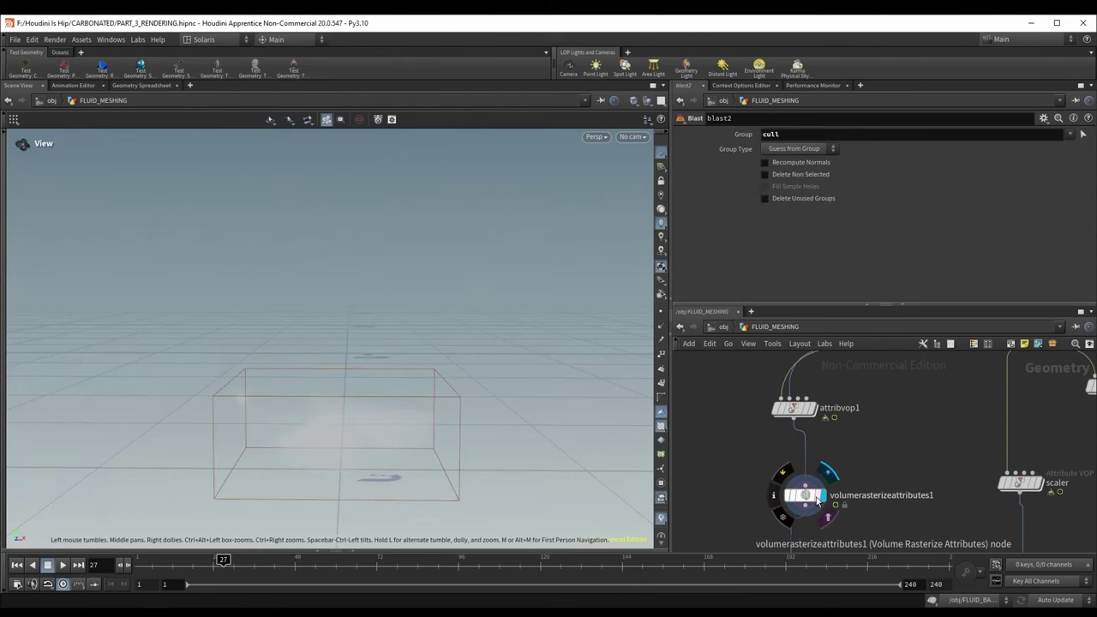
left_click(804, 495)
Step: Set the viewport background to the Dark color scheme and view the volumerasterizeattributes1 foam volume against it
key("d")
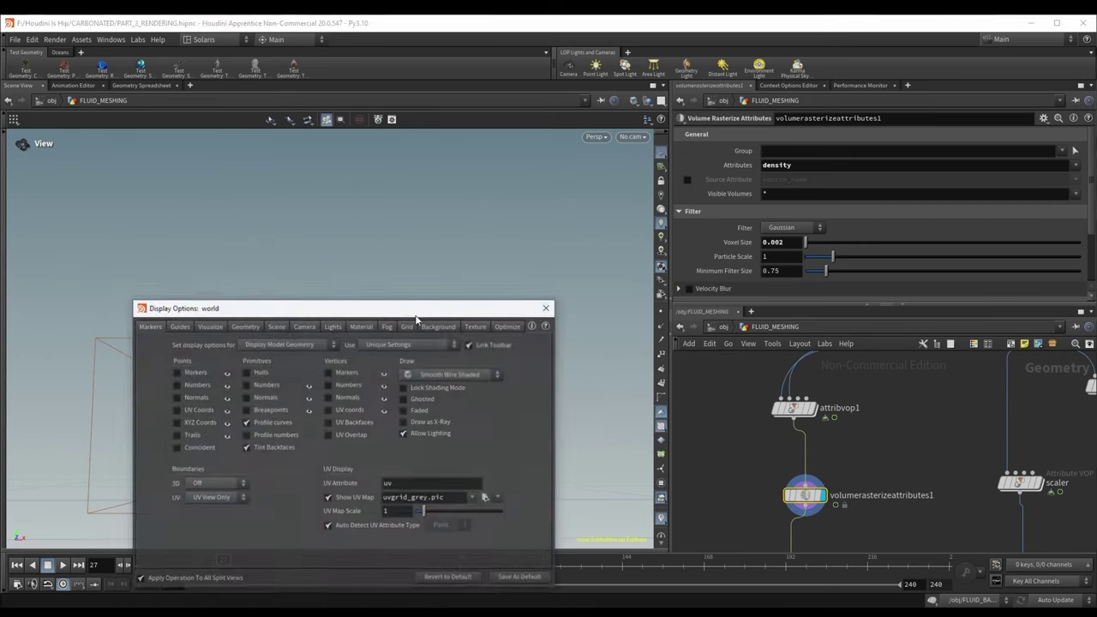
left_click(439, 326)
left_click(241, 345)
left_click(227, 362)
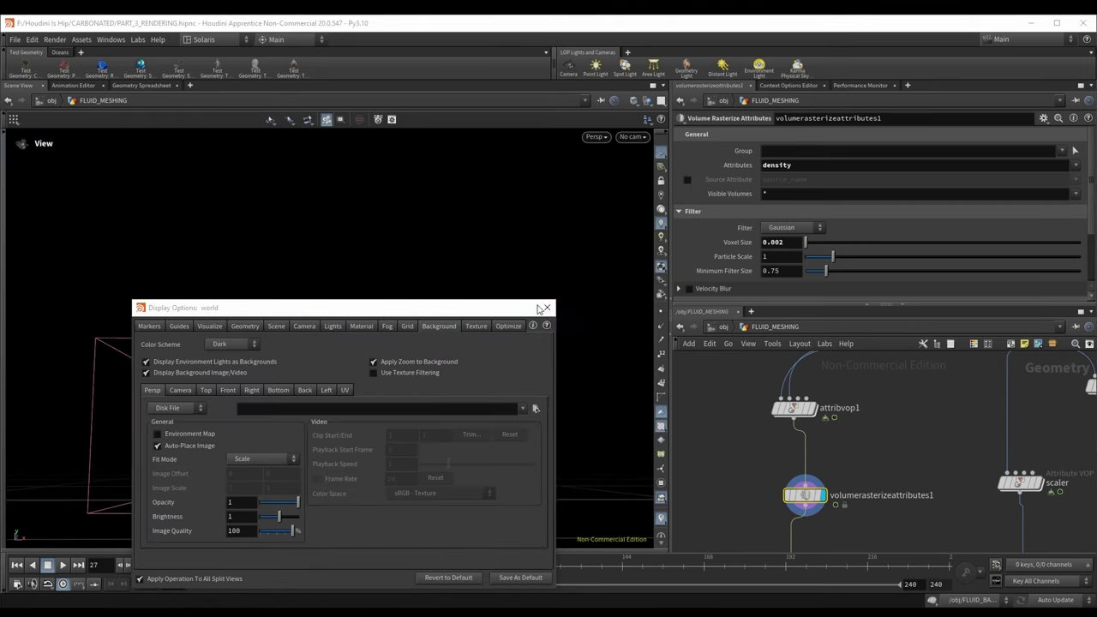
left_click(547, 307)
left_click(825, 496)
left_click(824, 497)
Step: Set the uniform_scale of attribvop1 to 0.002 to thin out the foam volume
left_click(794, 408)
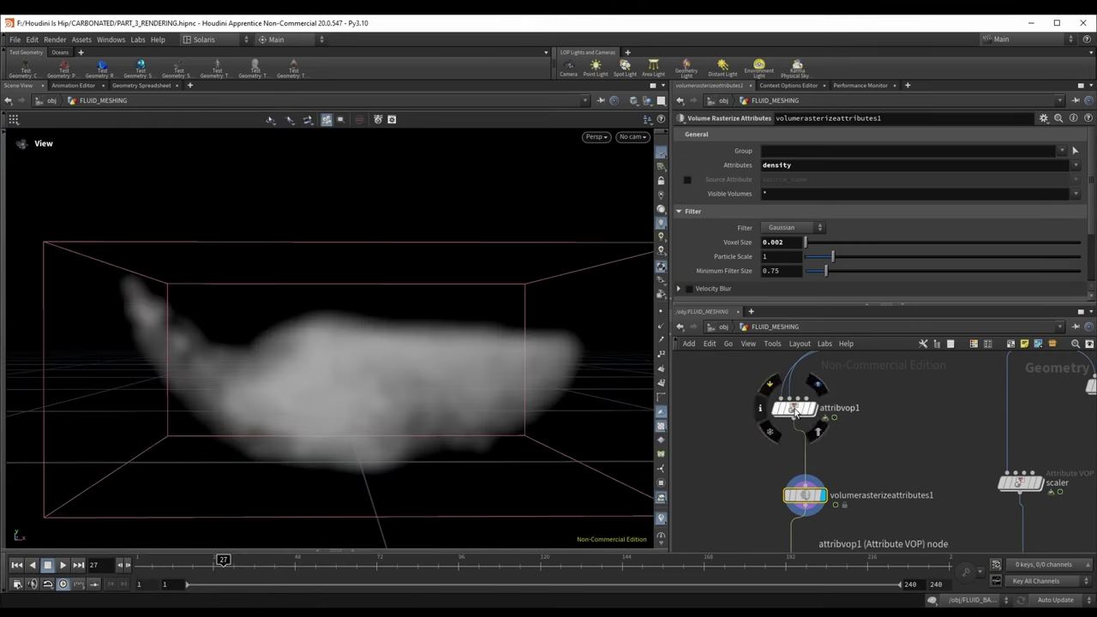
scroll(709, 246, "down", 5)
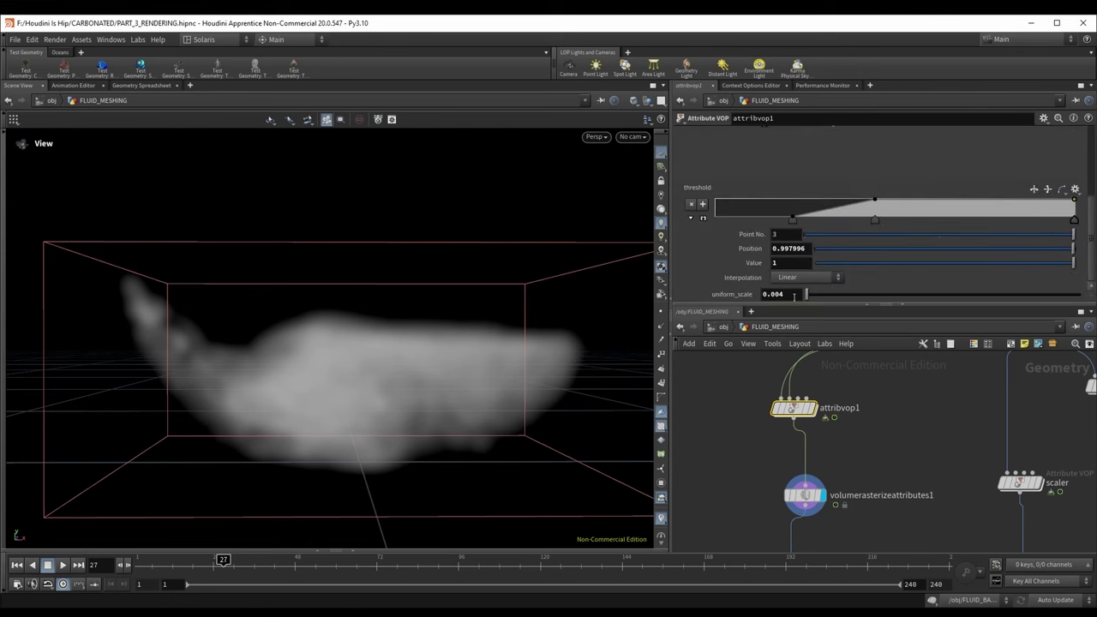
type("2")
key("Return")
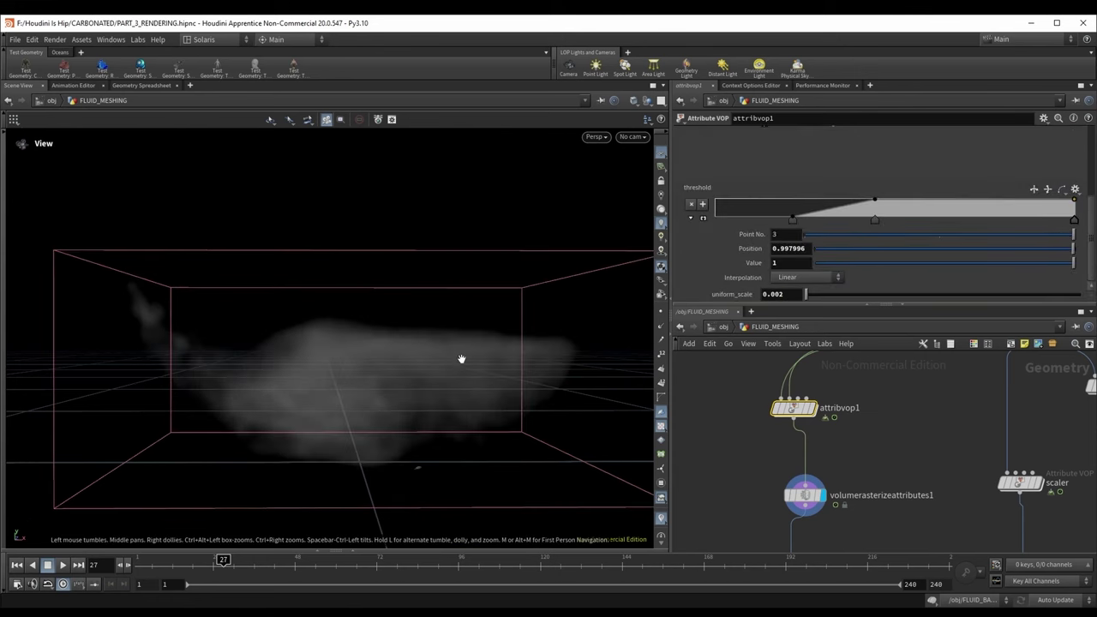
mouse_move(461, 360)
left_mouse_down()
mouse_move(454, 438)
mouse_move(455, 355)
mouse_move(455, 365)
left_mouse_up()
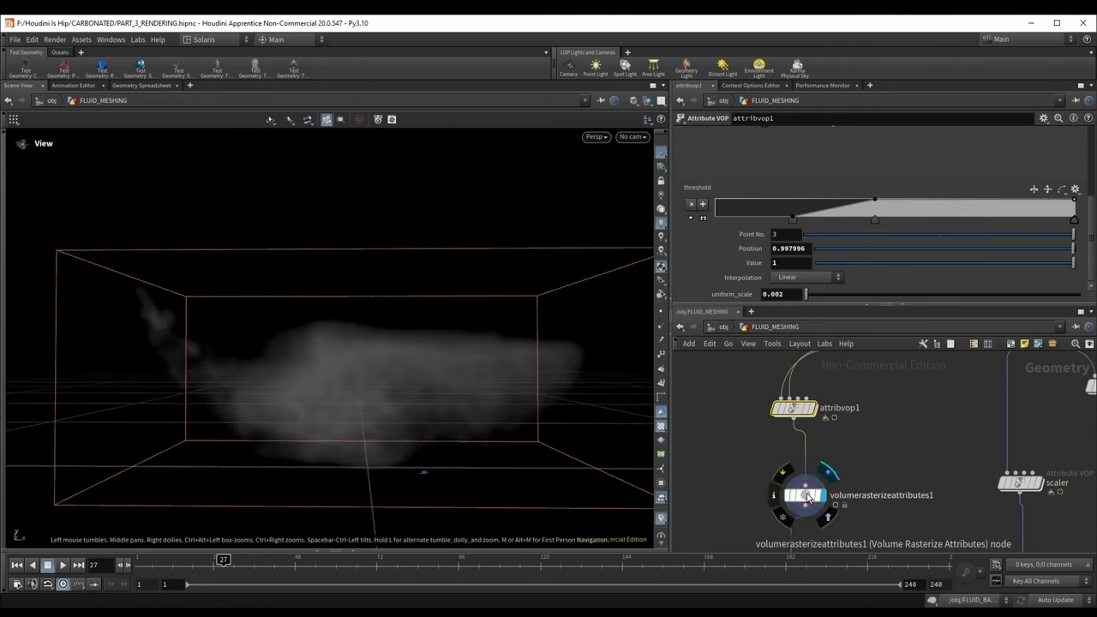
Step: Check the voxel size of volumerasterizeattributes1 and return to the stage network
left_click(803, 495)
left_click(784, 244)
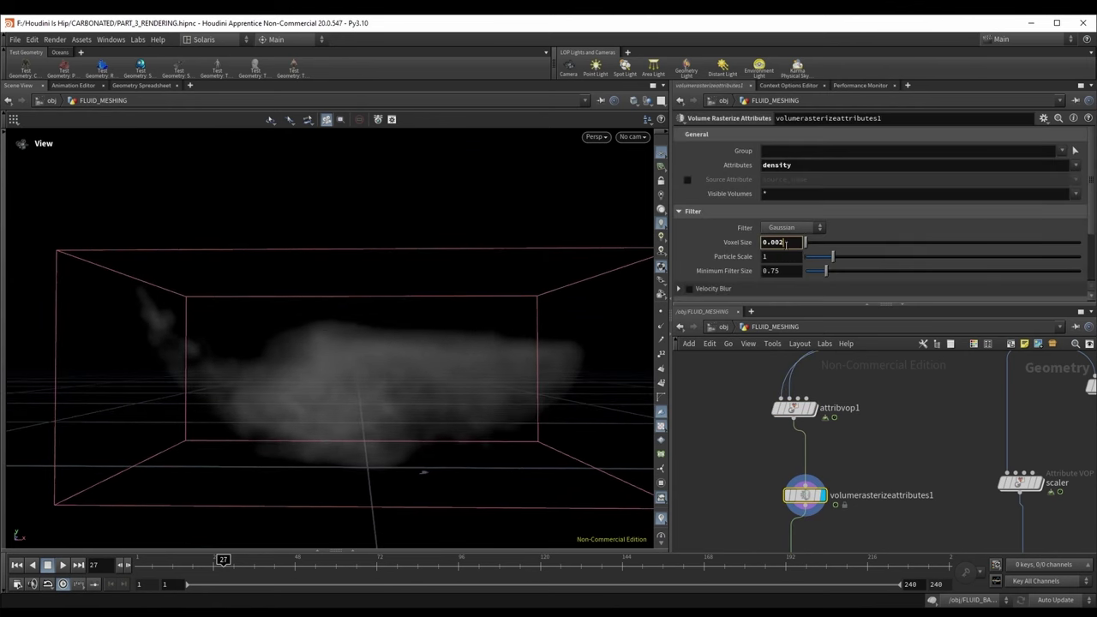
left_click(933, 413)
left_click(729, 329)
left_click(728, 329)
left_click(754, 417)
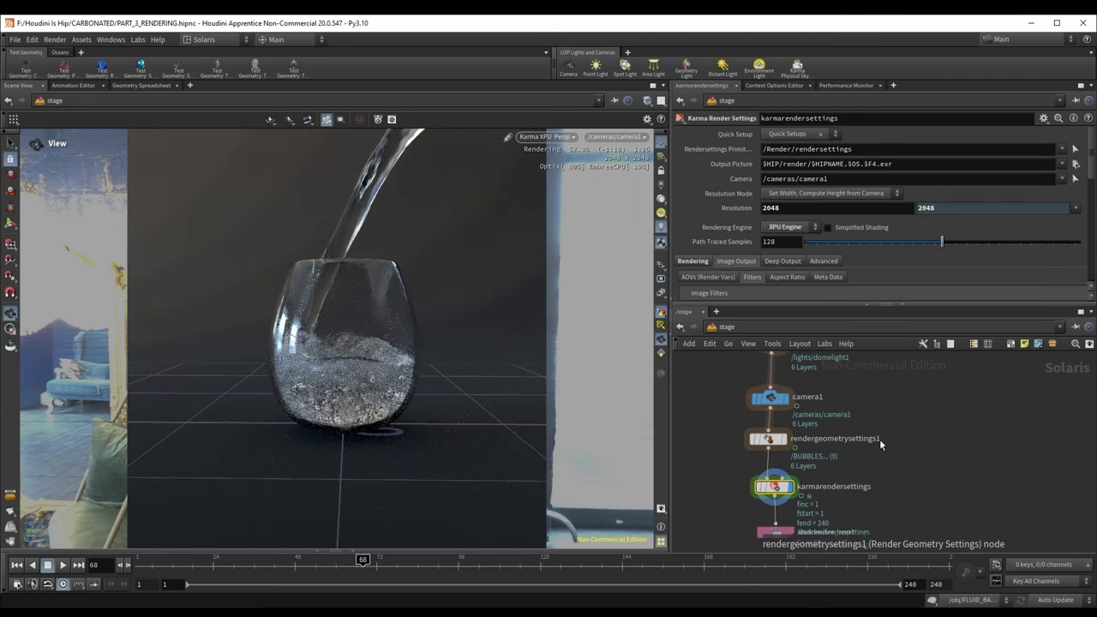
Step: Examine the diffuse, reflection, refraction, volume and color limits in the rendering settings of karmarendersettings
scroll(876, 431, "up", 2)
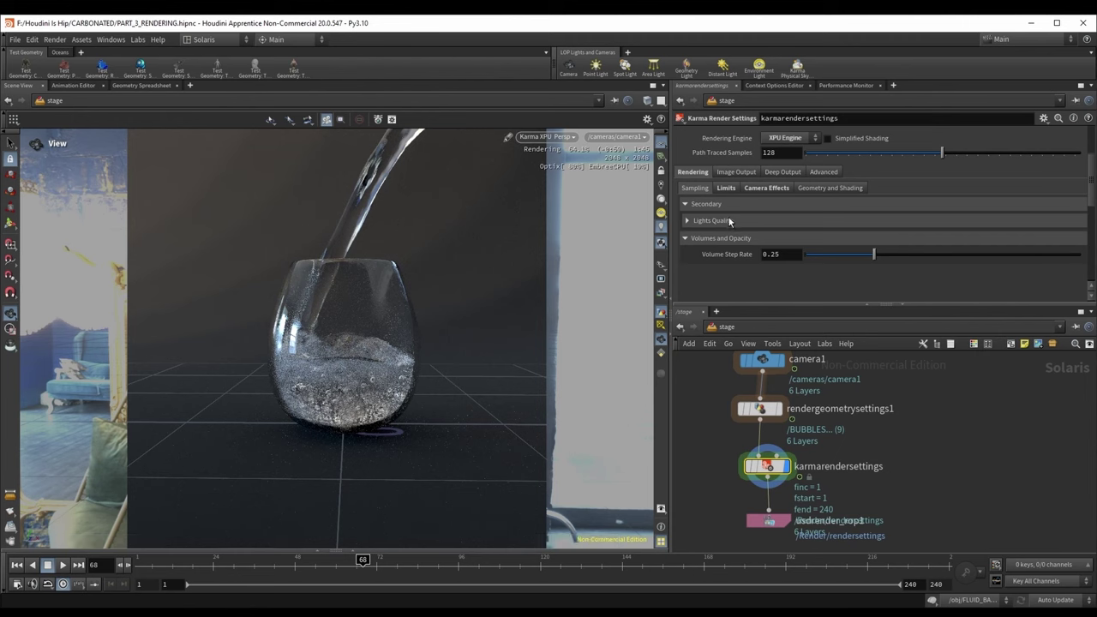
left_click(726, 188)
scroll(716, 249, "down", 6)
scroll(730, 247, "up", 3)
scroll(733, 253, "up", 1)
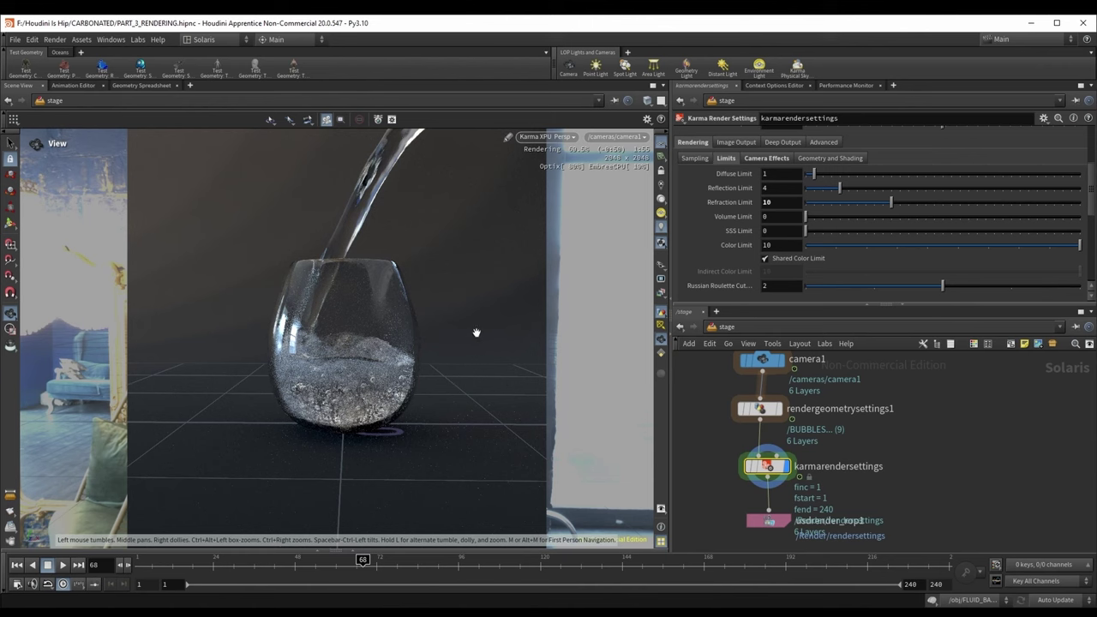
scroll(739, 268, "up", 1)
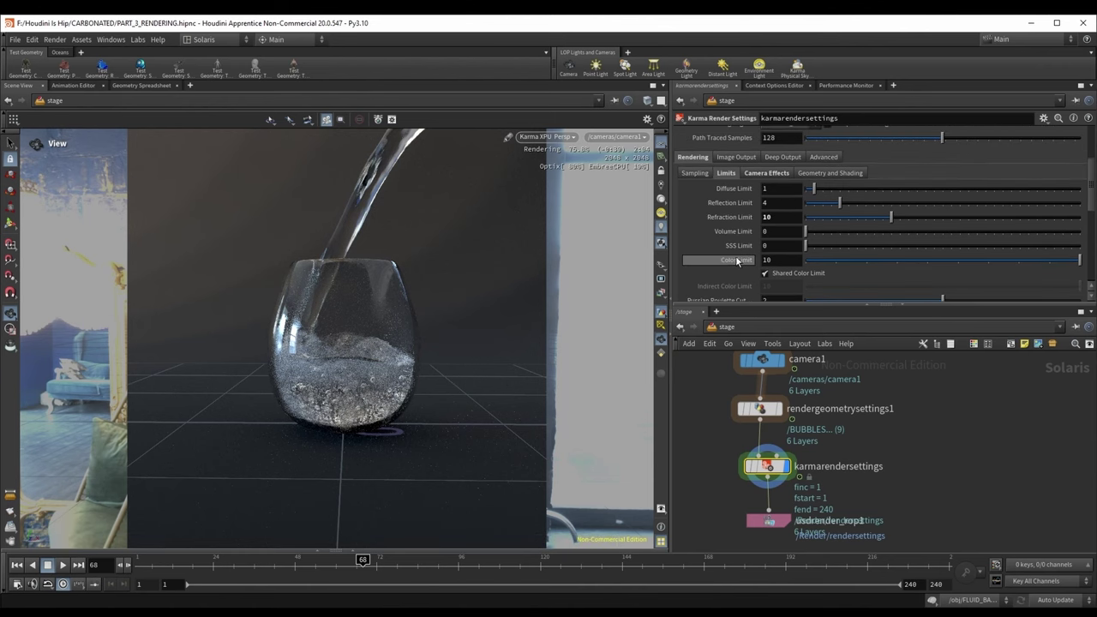
scroll(734, 239, "up", 2)
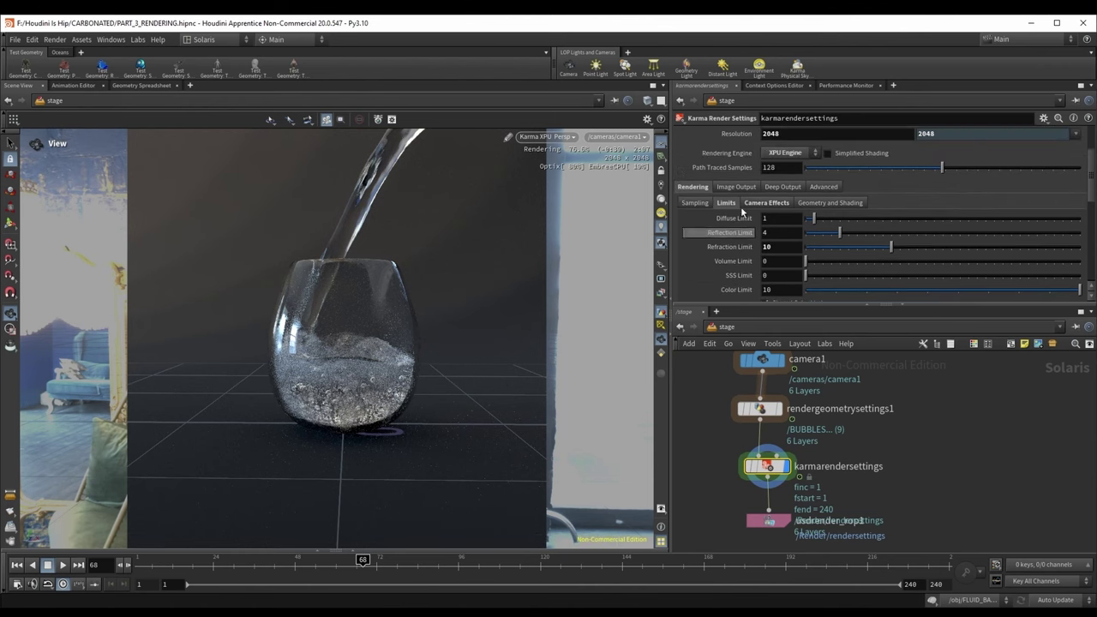
Step: Review the pixel filter settings and the path traced samples of karmarendersettings
left_click(734, 190)
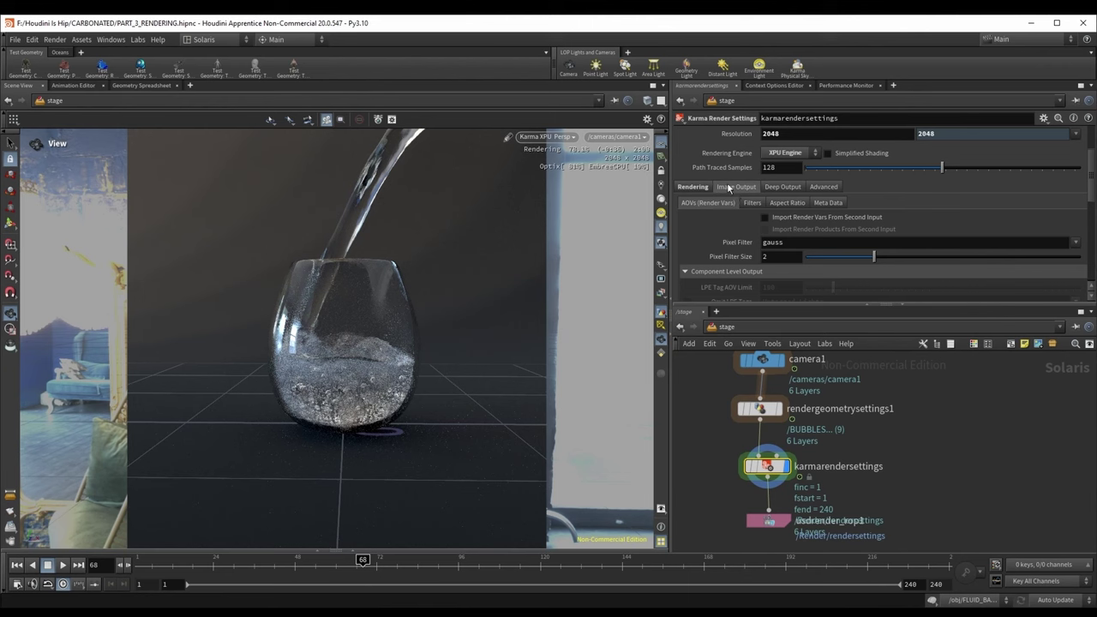
scroll(724, 214, "down", 2)
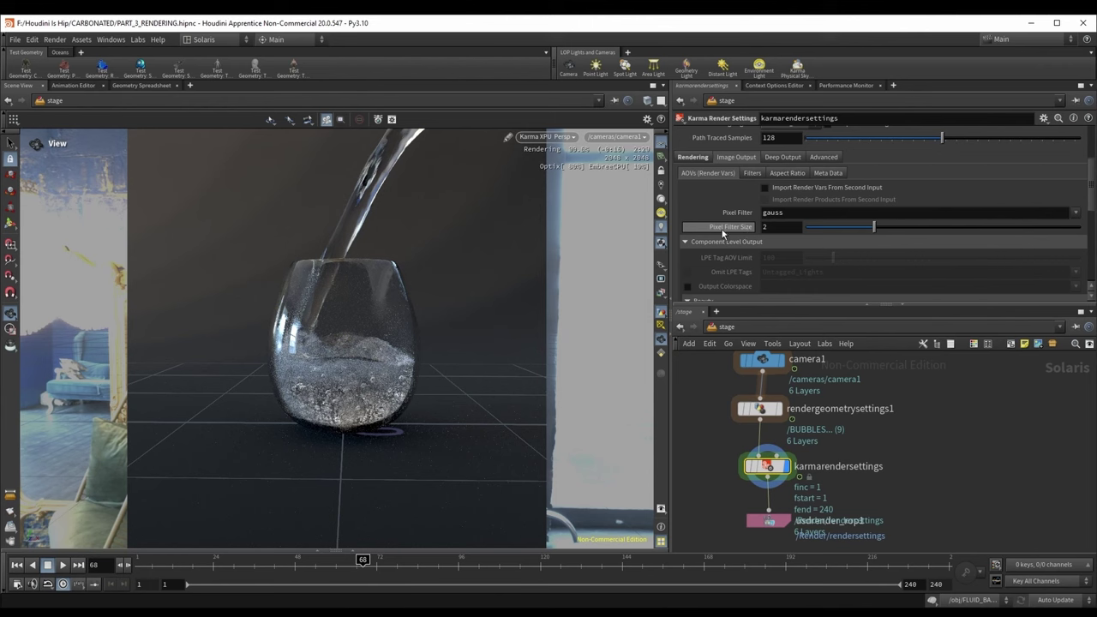
scroll(708, 226, "up", 4)
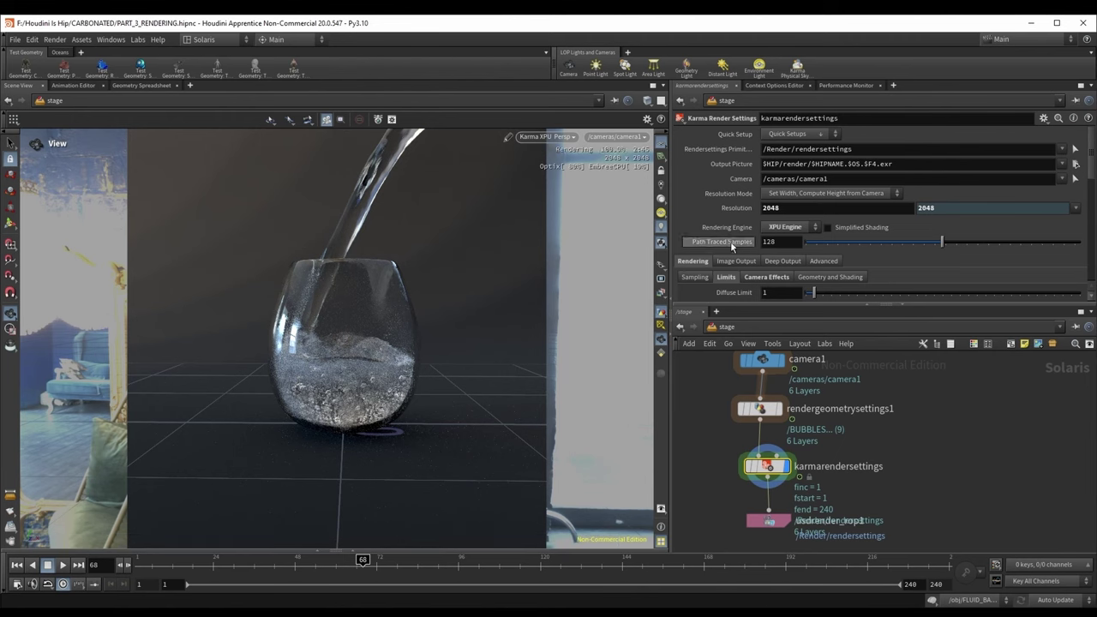
left_click(791, 244)
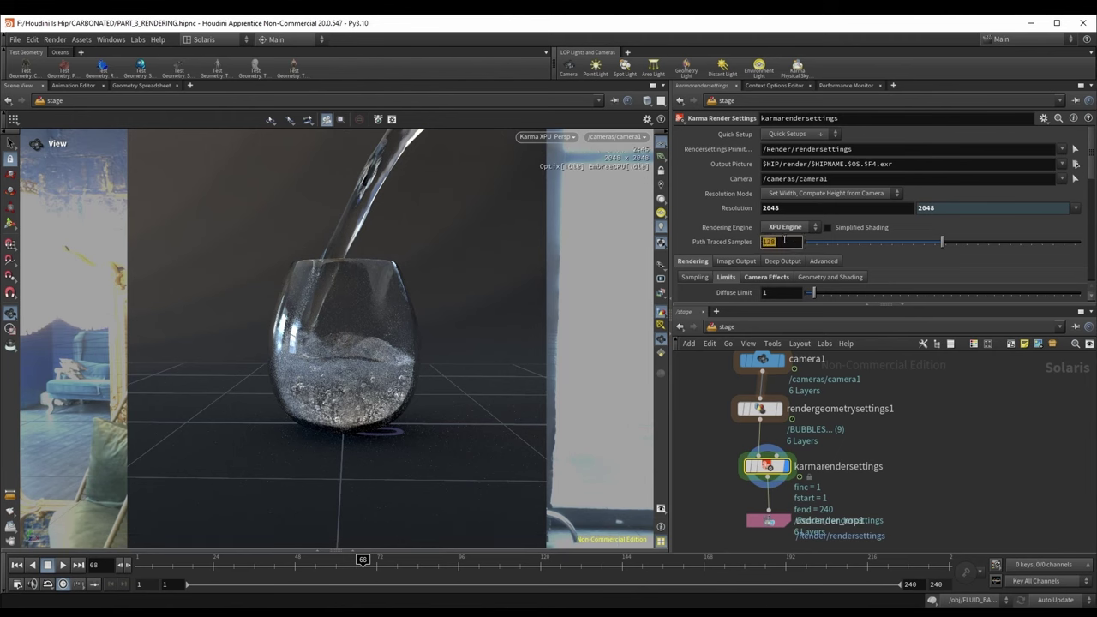
left_click(926, 269)
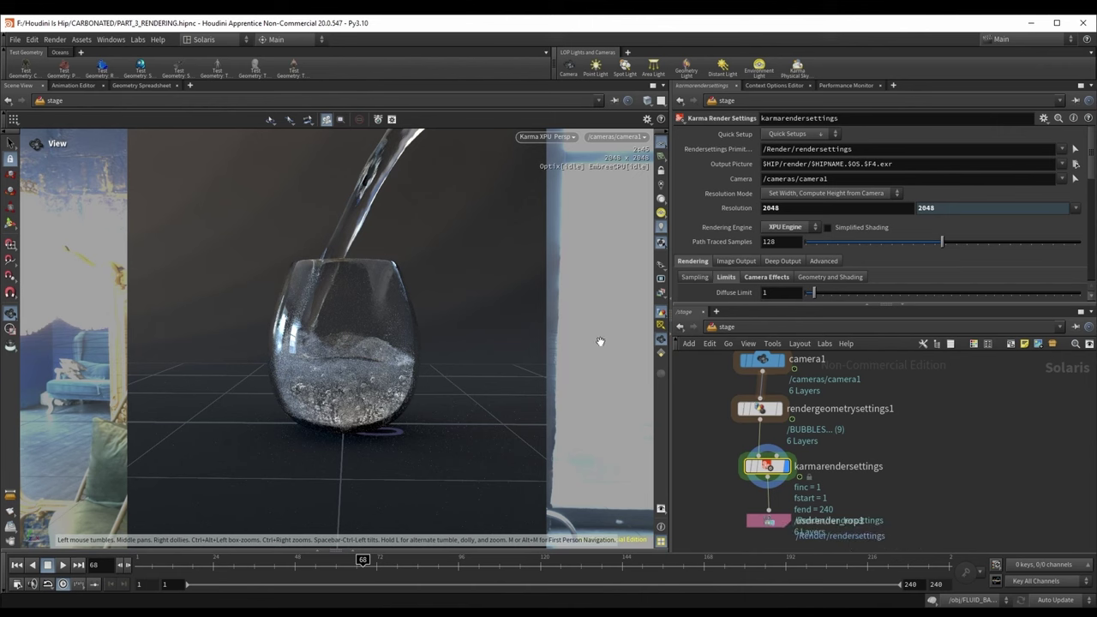
Step: Tint the transmission color of the WATER material's standard surface reddish brown and open the smoke color of the FOAM pyro shader
scroll(884, 460, "down", 3)
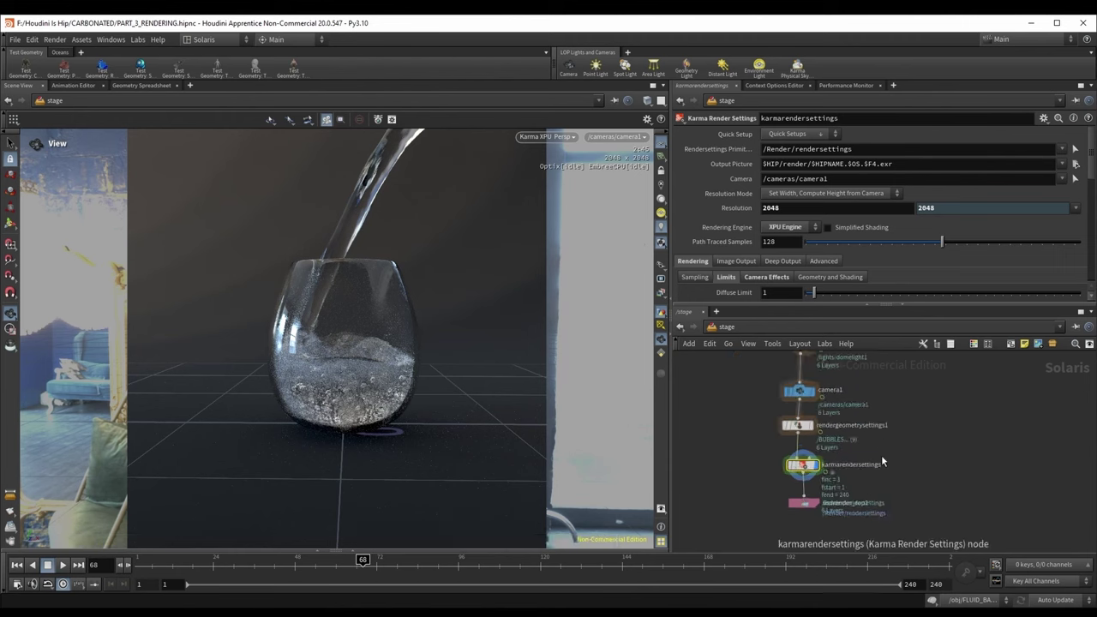
middle_click_drag(844, 403, 834, 499)
middle_click_drag(852, 434, 840, 512)
scroll(785, 493, "up", 3)
double_click(774, 500)
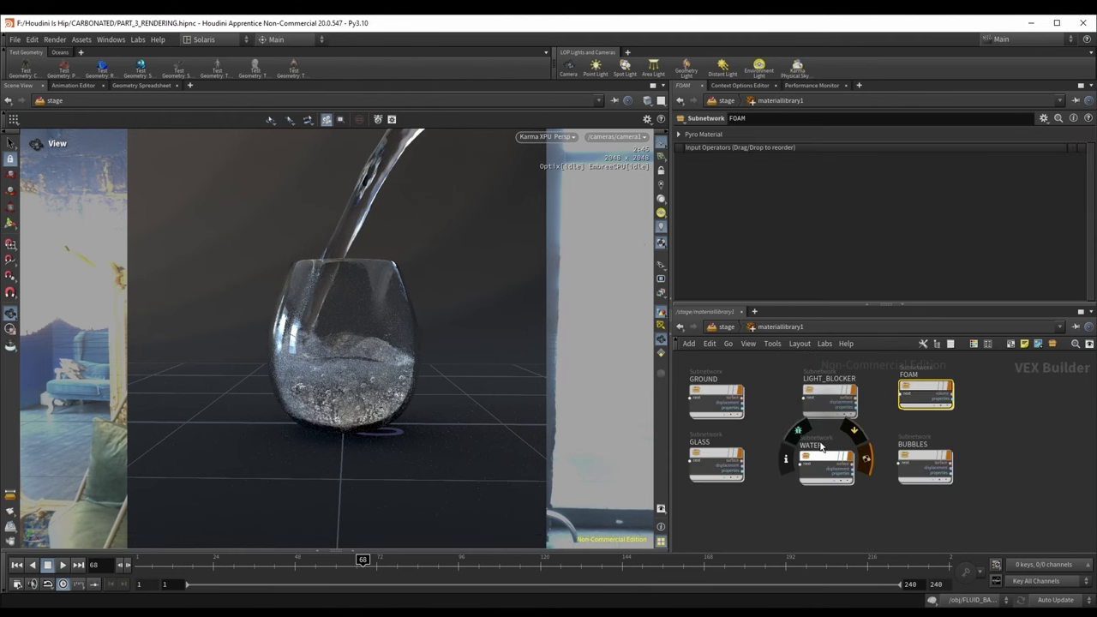
double_click(836, 485)
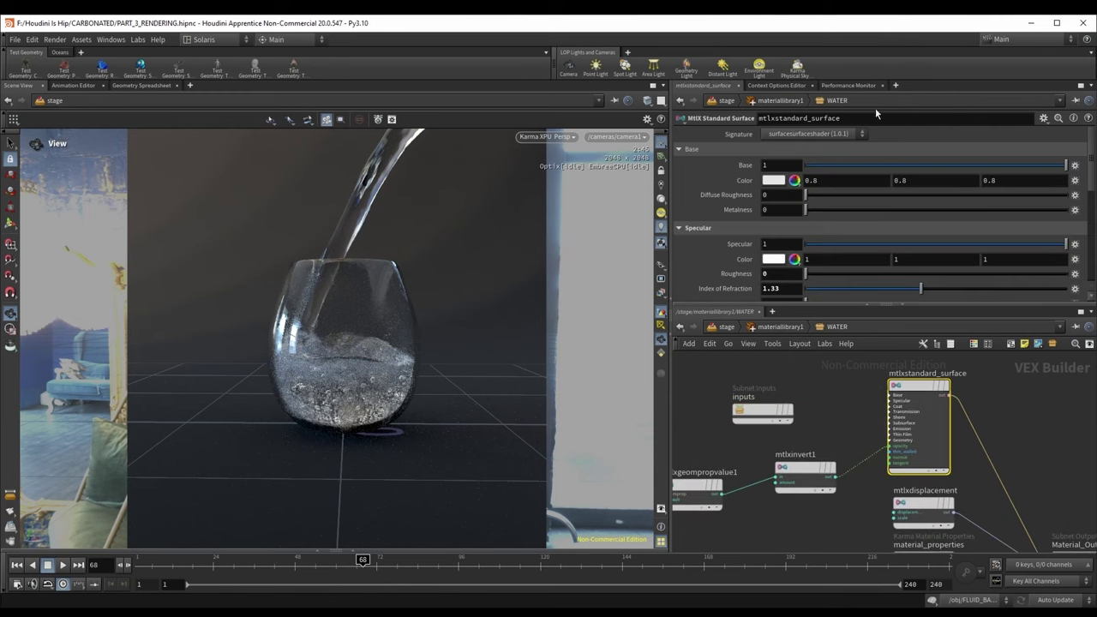
scroll(743, 235, "down", 5)
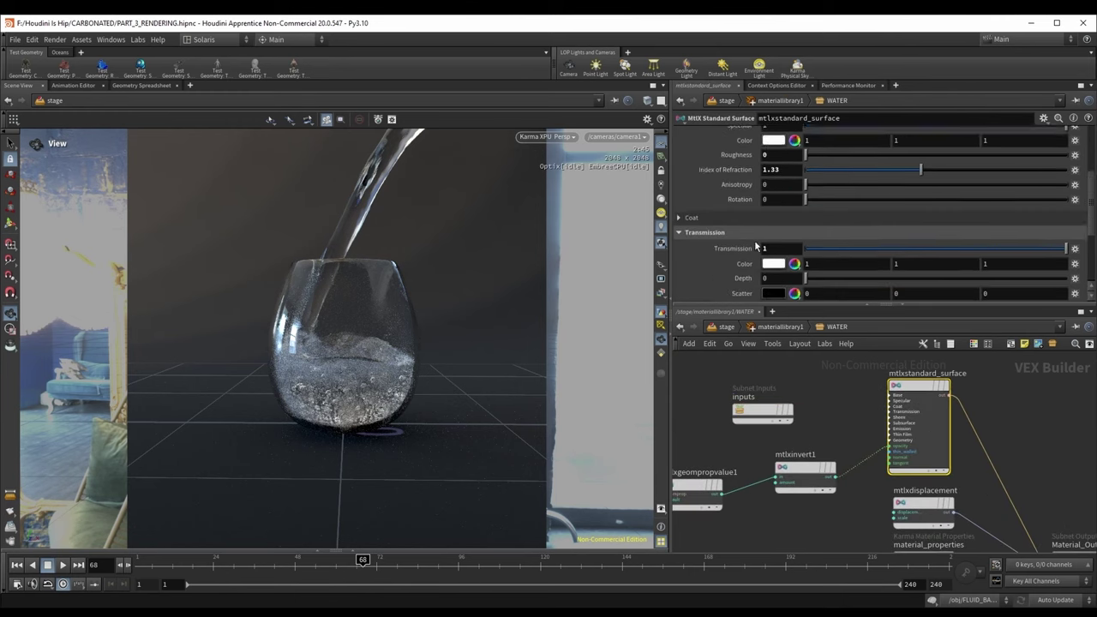
left_click(773, 220)
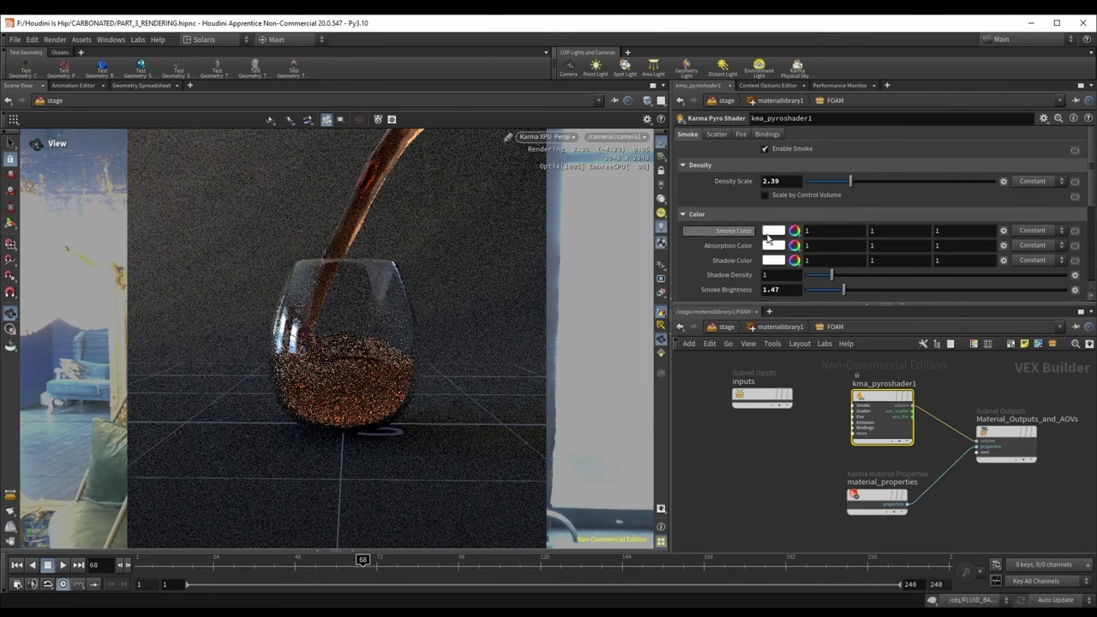
left_click(773, 230)
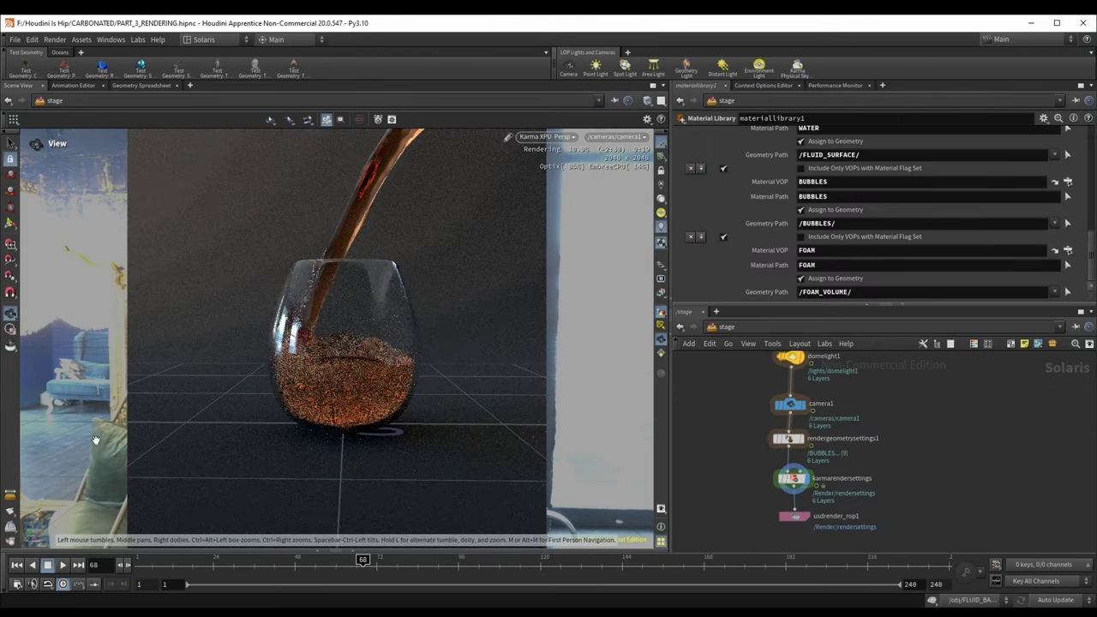
Step: Switch the viewport renderer to Houdini GL and go to the object network
left_click(549, 137)
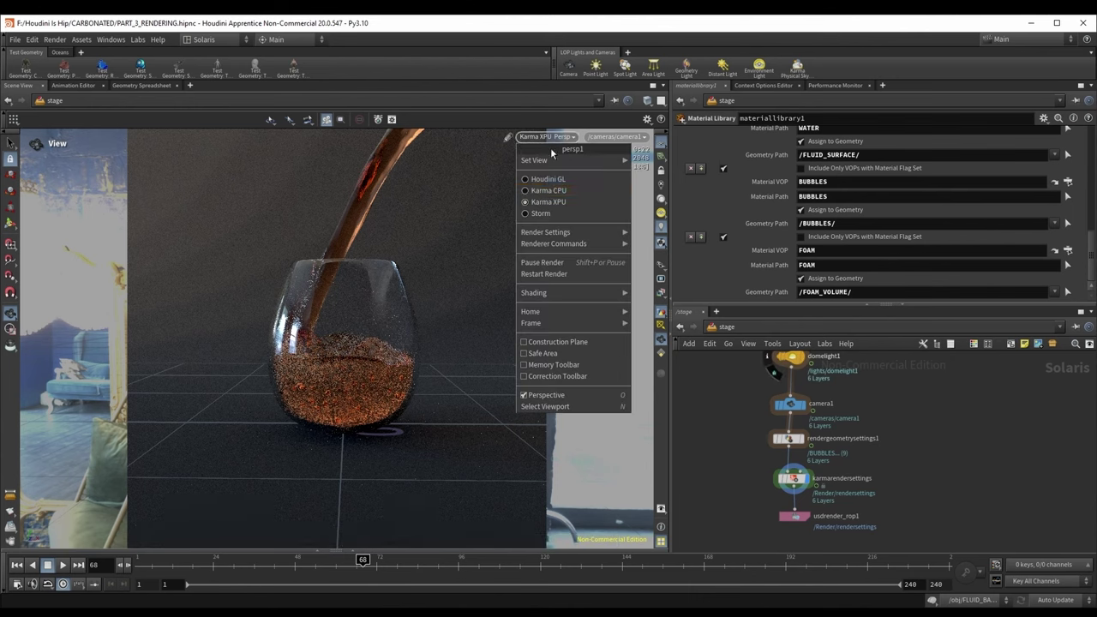
left_click(539, 179)
left_click(727, 326)
left_click(744, 377)
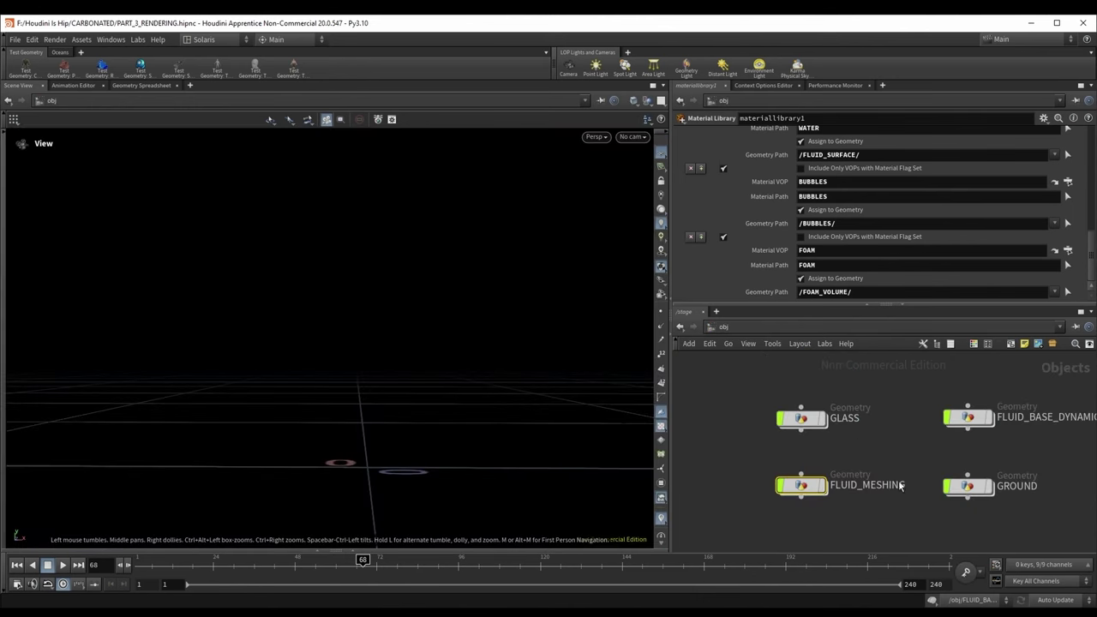
Step: Open the FLIP_FLUID_SOLVER network inside FLUID_BASE_DYNAMICS and return the timeline to frame 1
scroll(814, 435, "up", 3)
middle_click_drag(813, 436, 782, 421)
scroll(798, 431, "down", 1)
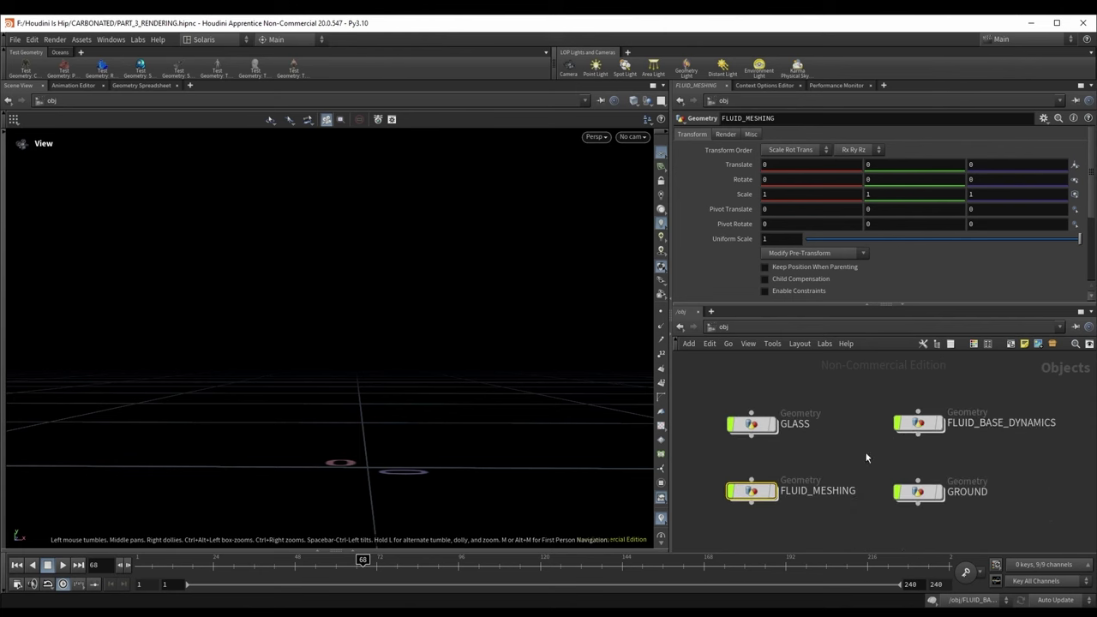
left_click(924, 424)
double_click(923, 424)
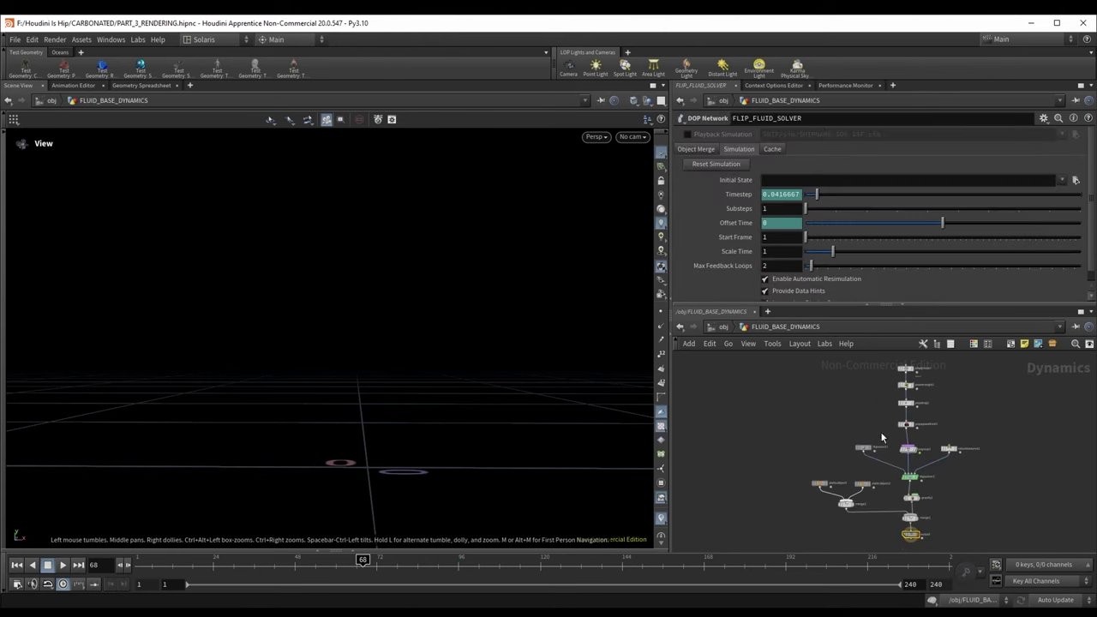
left_click(17, 565)
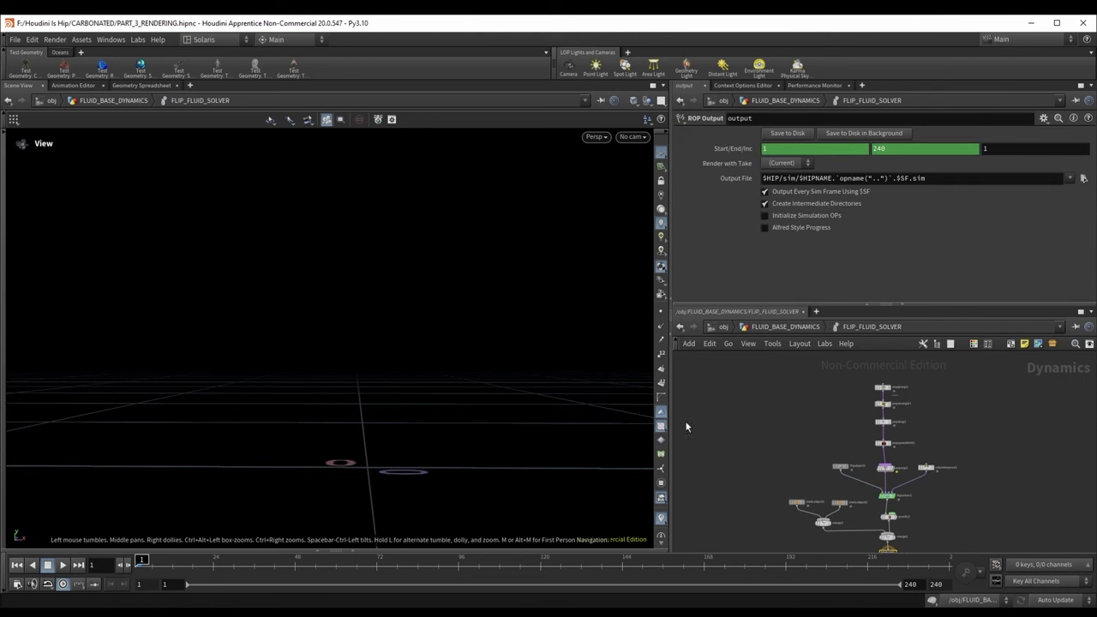
Step: Check the air resistance of popdrag1 and the group setting of popvop1 in the fluid solver
scroll(889, 465, "up", 3)
scroll(888, 420, "up", 4)
left_click(877, 368)
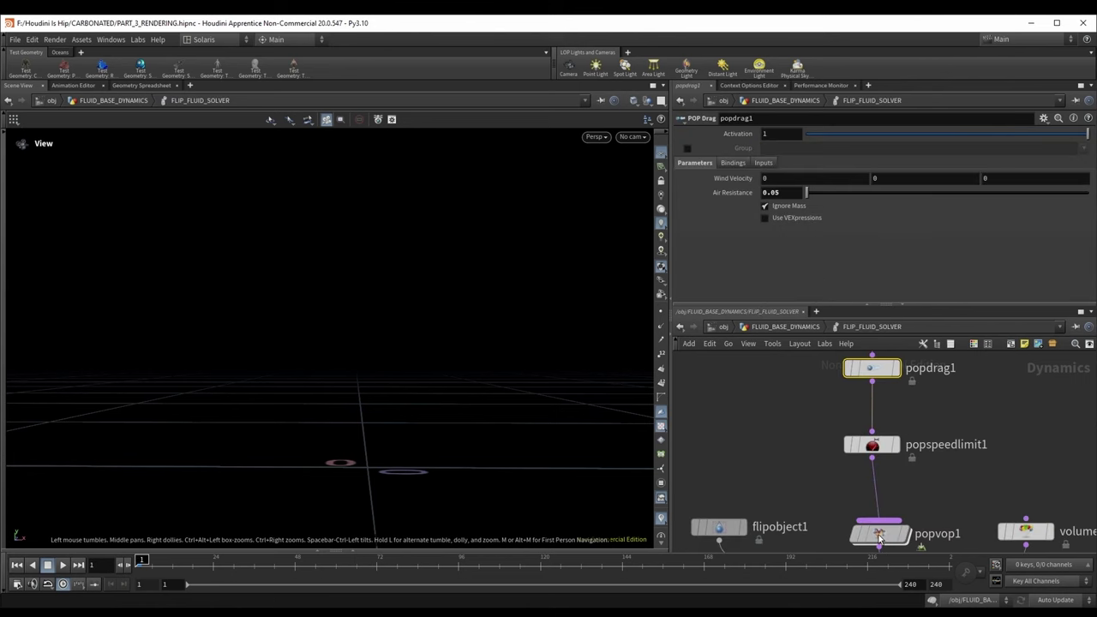
left_click(886, 532)
scroll(930, 464, "down", 2)
middle_click_drag(929, 465, 924, 473)
Step: Examine the mulconst1 life multiplier inside popvop1 and the node's distribution ramp
double_click(889, 521)
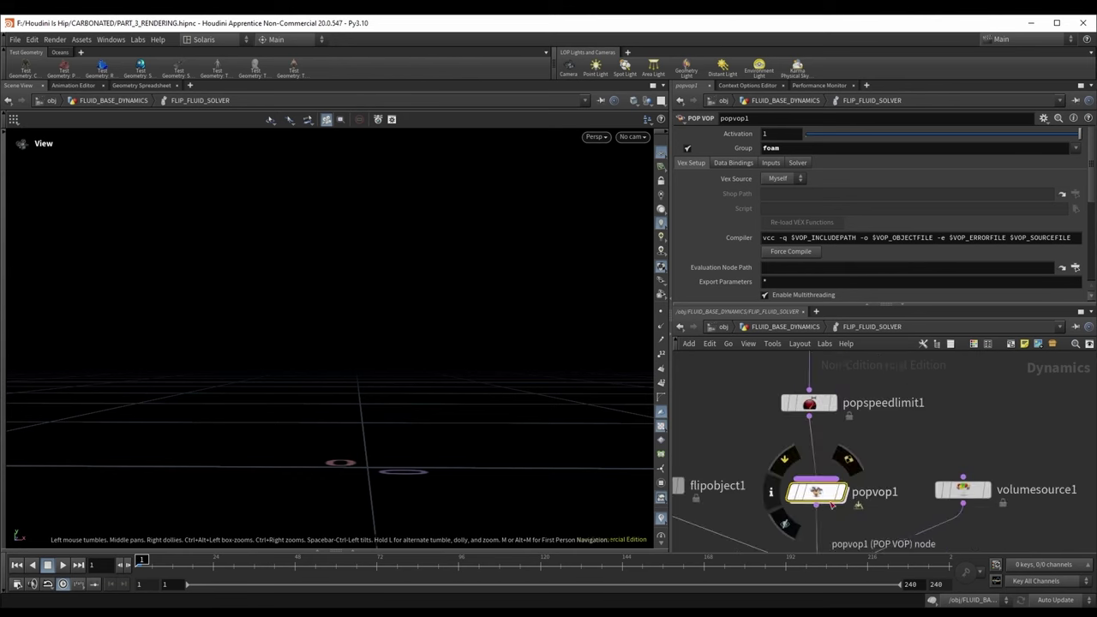
middle_click_drag(807, 428, 775, 444)
scroll(768, 435, "up", 3)
middle_click_drag(1013, 473, 845, 484)
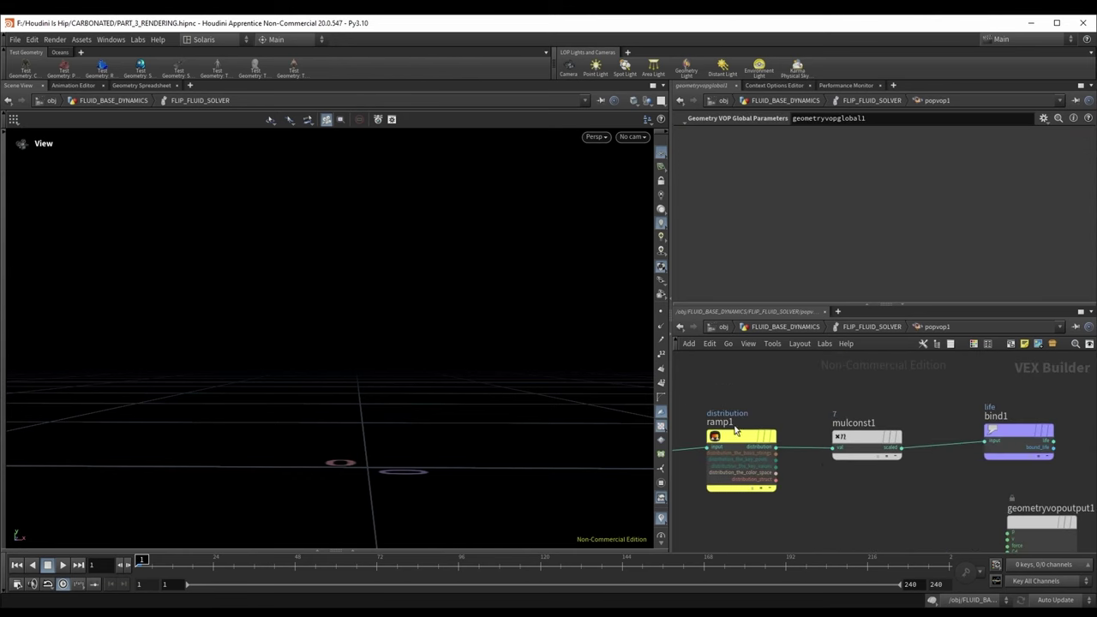
left_click(847, 440)
scroll(875, 493, "down", 1)
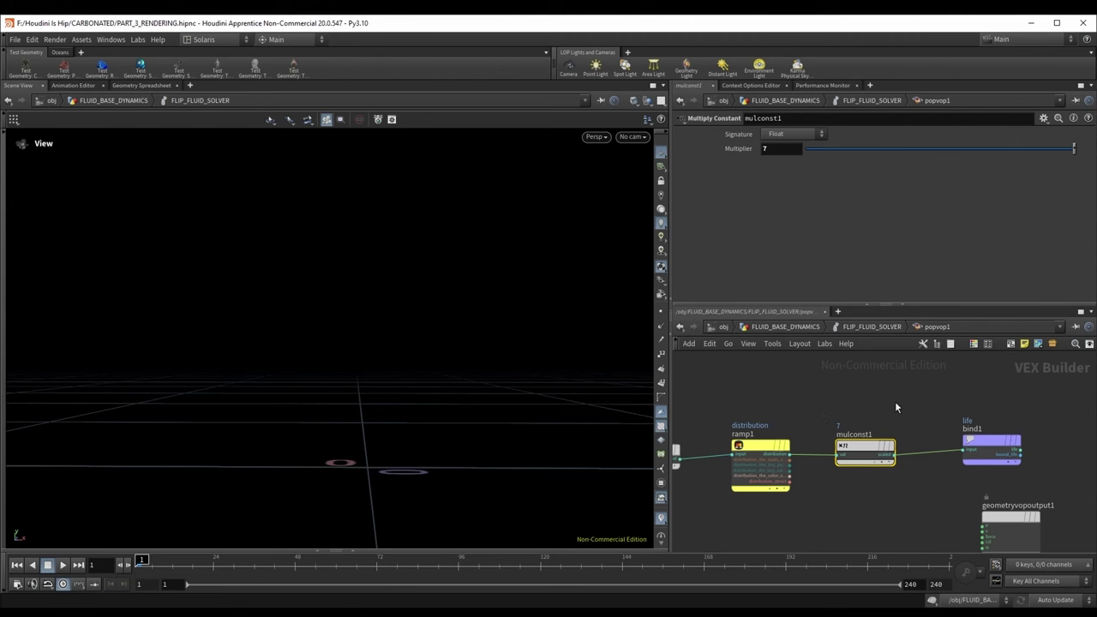
left_click(875, 327)
scroll(733, 282, "down", 4)
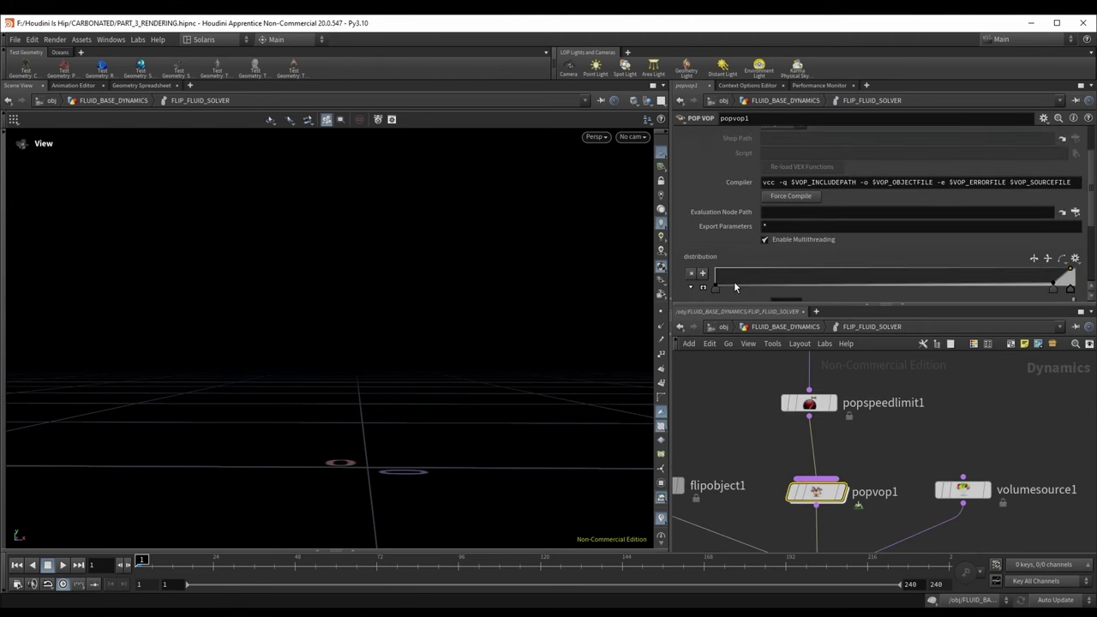
scroll(738, 285, "down", 3)
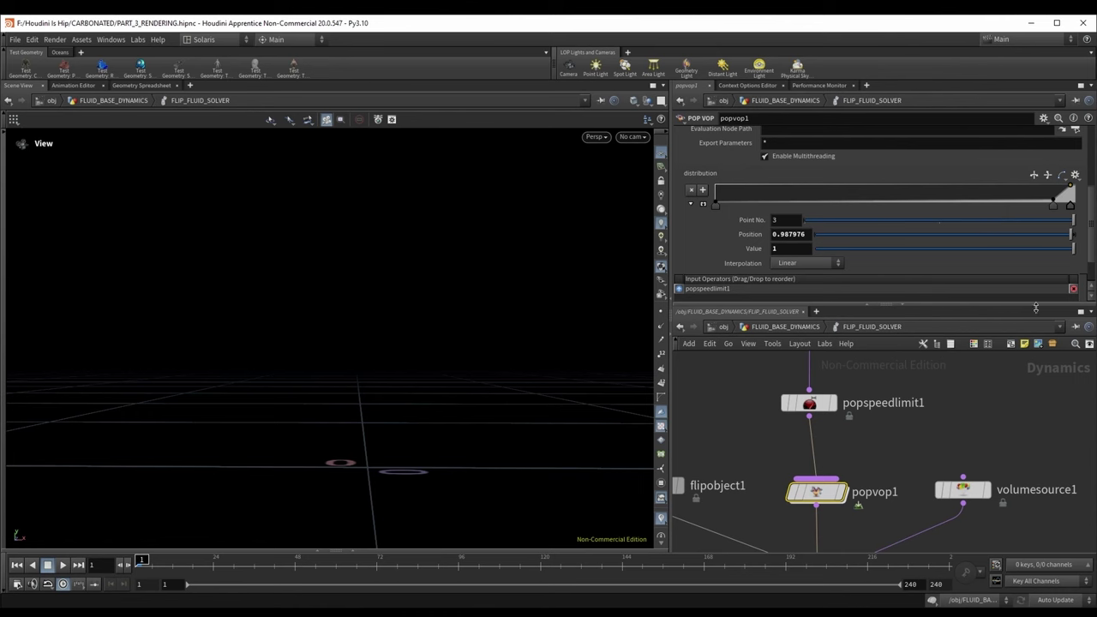
Step: Leave the fluid solver, view the stage network and switch back to the object network
left_click(785, 327)
left_click(723, 327)
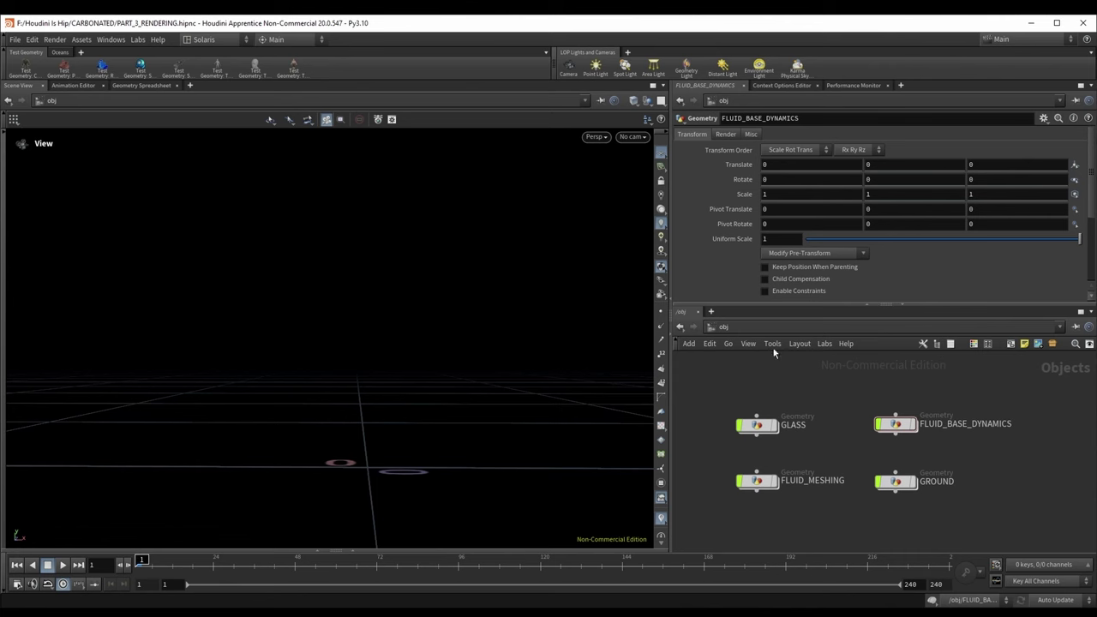
left_click(744, 330)
left_click(755, 416)
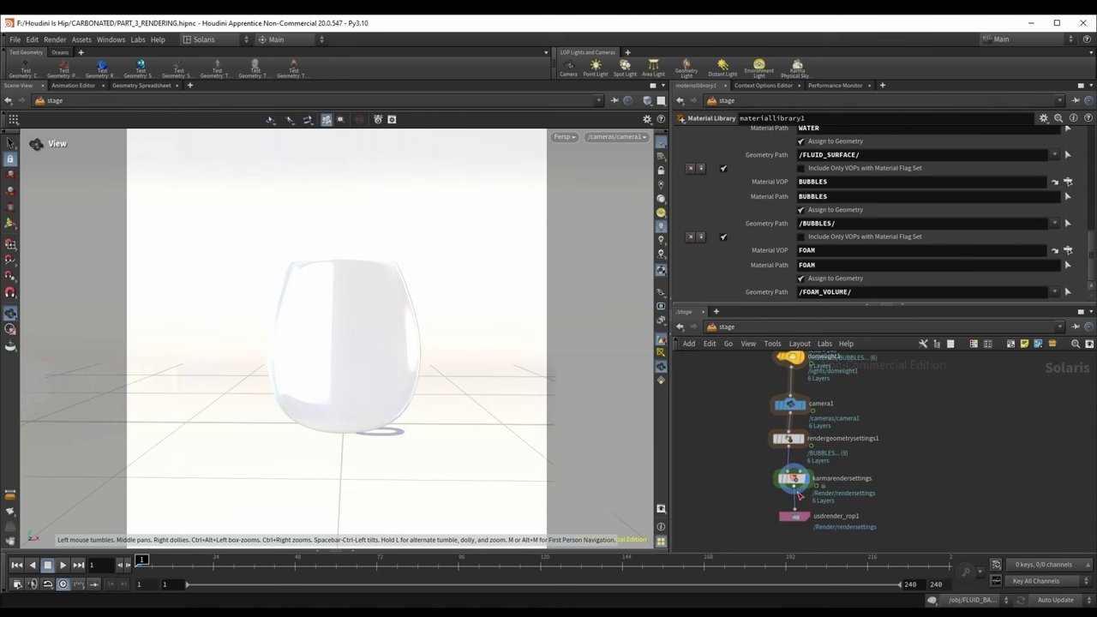
left_click(731, 330)
left_click(757, 386)
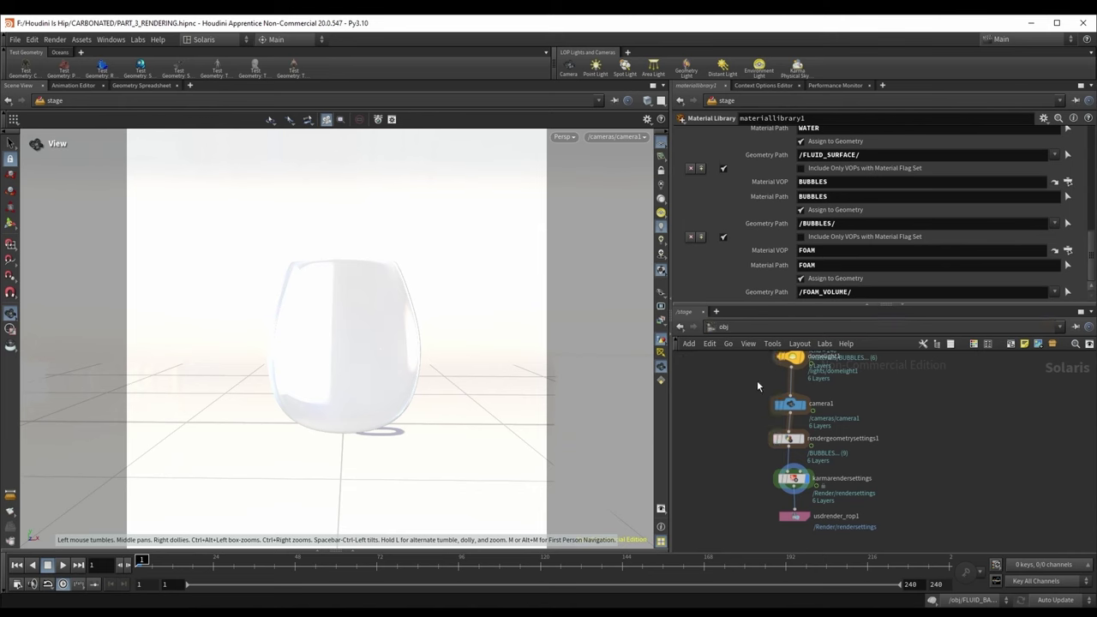